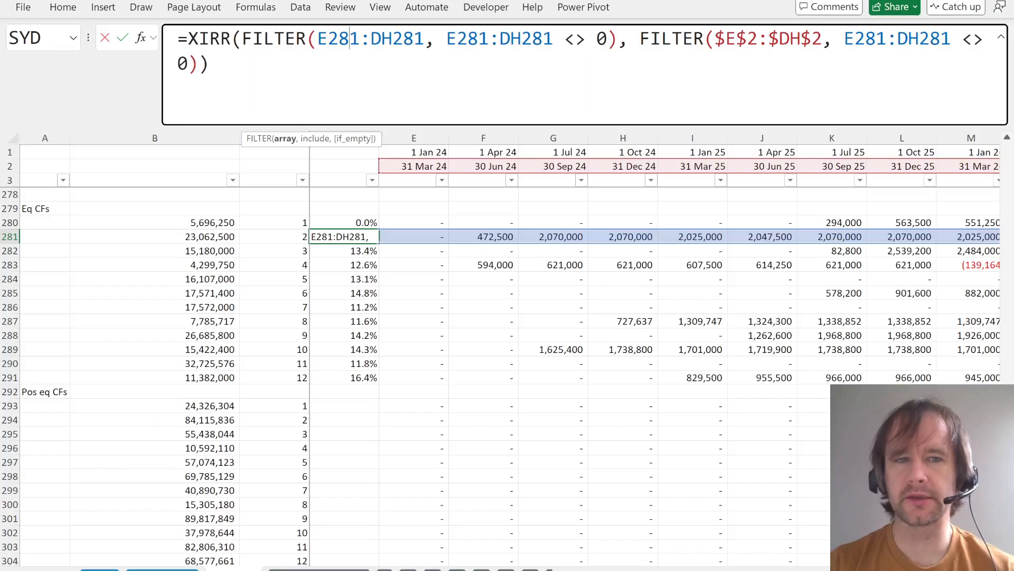
- Examine the plain XIRR, LAMBDA and _xirr formulas in cells D281 to D283, including the vals and dates parameters
{"action": "key", "text": "ctrl+Return"}
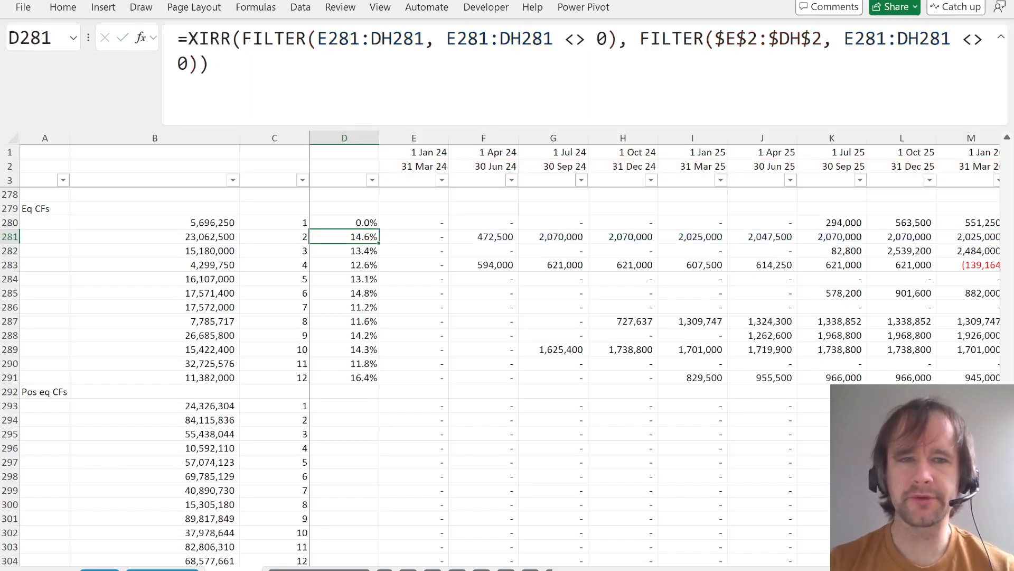
{"action": "key", "text": "Down"}
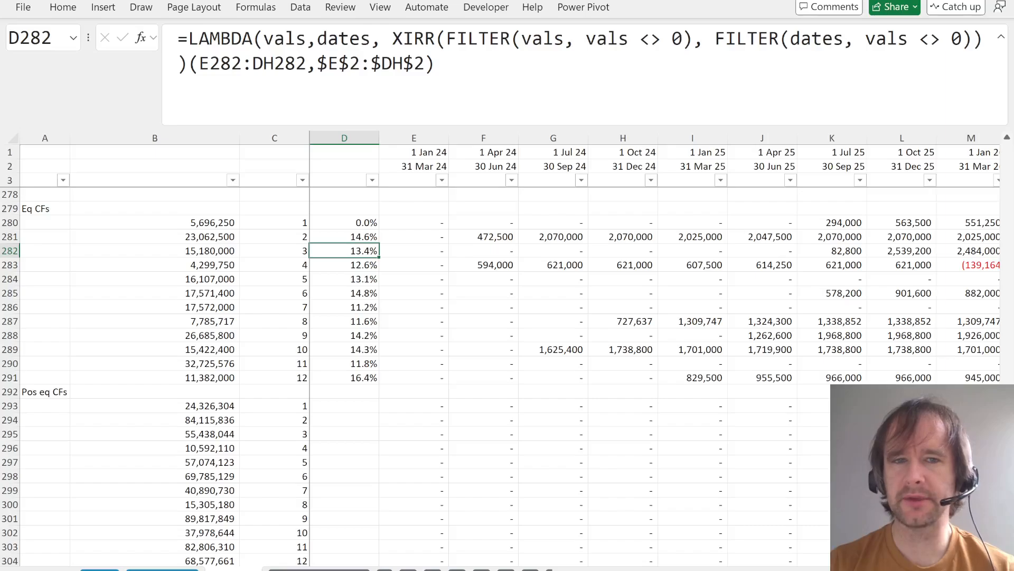
{"action": "left_click", "coordinate": [281, 38]}
{"action": "double_click", "coordinate": [284, 38]}
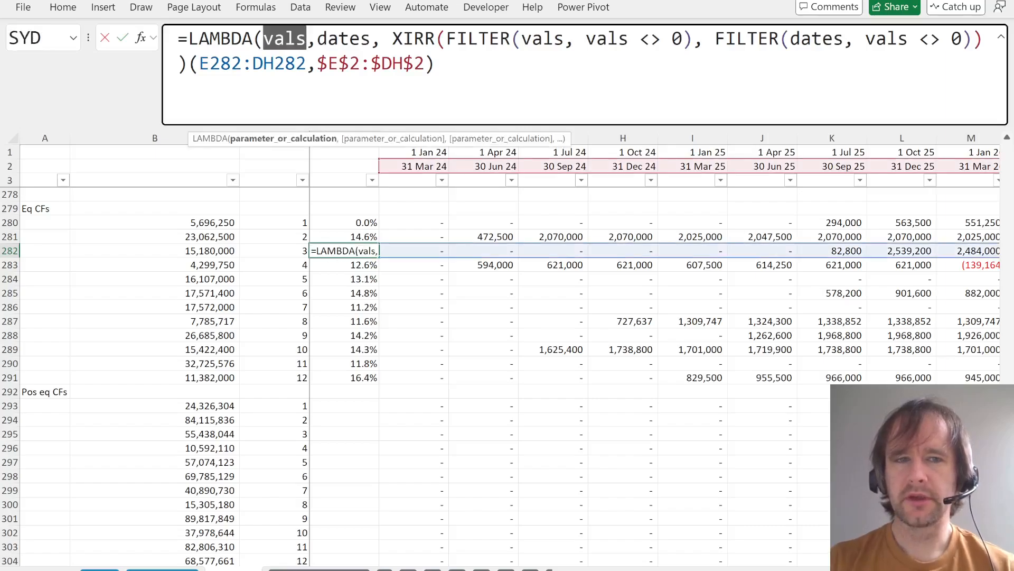
{"action": "double_click", "coordinate": [345, 39]}
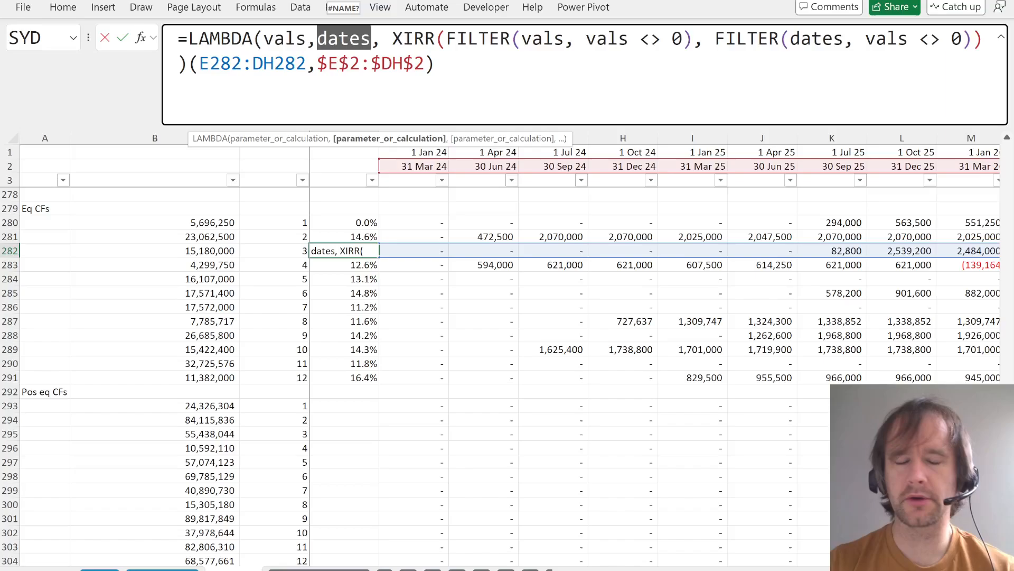
{"action": "key", "text": "Escape"}
{"action": "key", "text": "Down"}
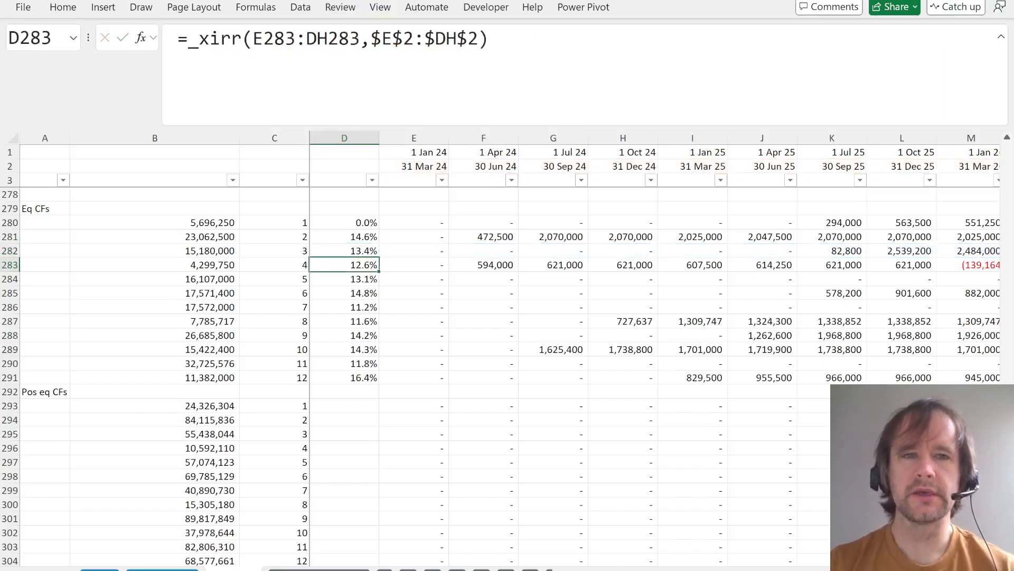
{"action": "double_click", "coordinate": [215, 39]}
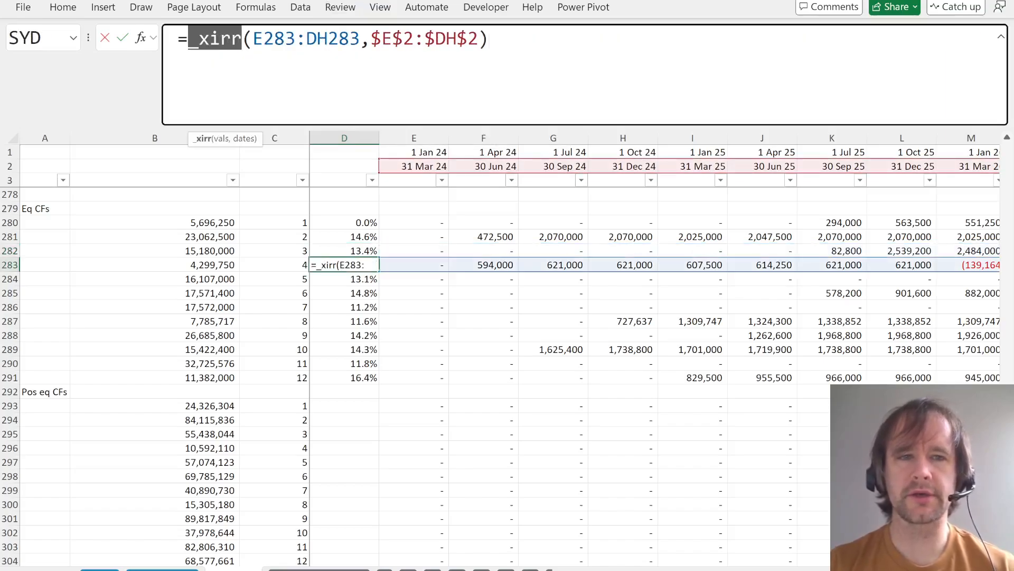
{"action": "key", "text": "Escape"}
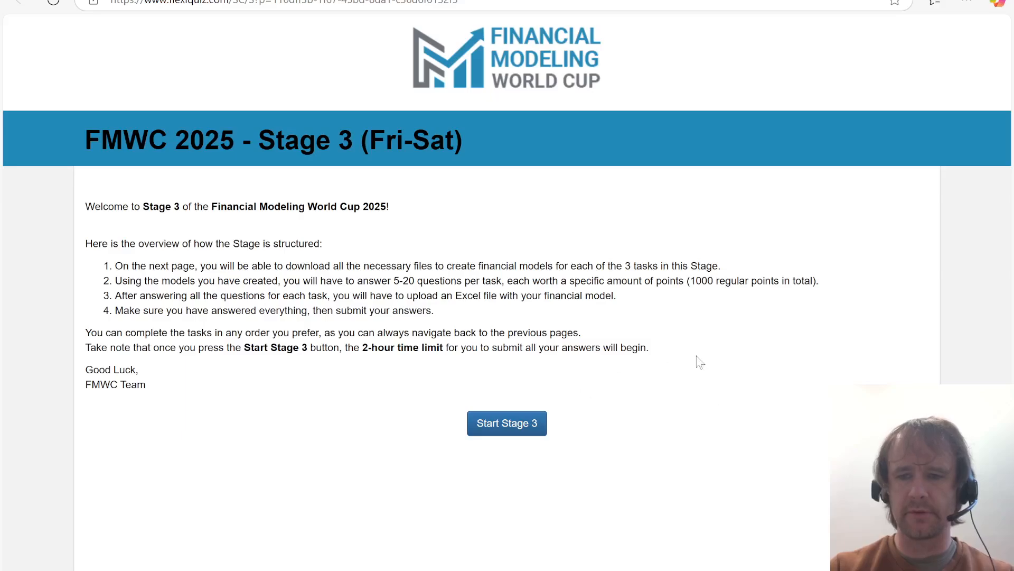
- Start Stage 3 and download the PDF and Excel files for the Will You Be Mine, How Do You Do and The Fund To Be tasks
{"action": "left_click", "coordinate": [518, 426]}
{"action": "left_click", "coordinate": [180, 314]}
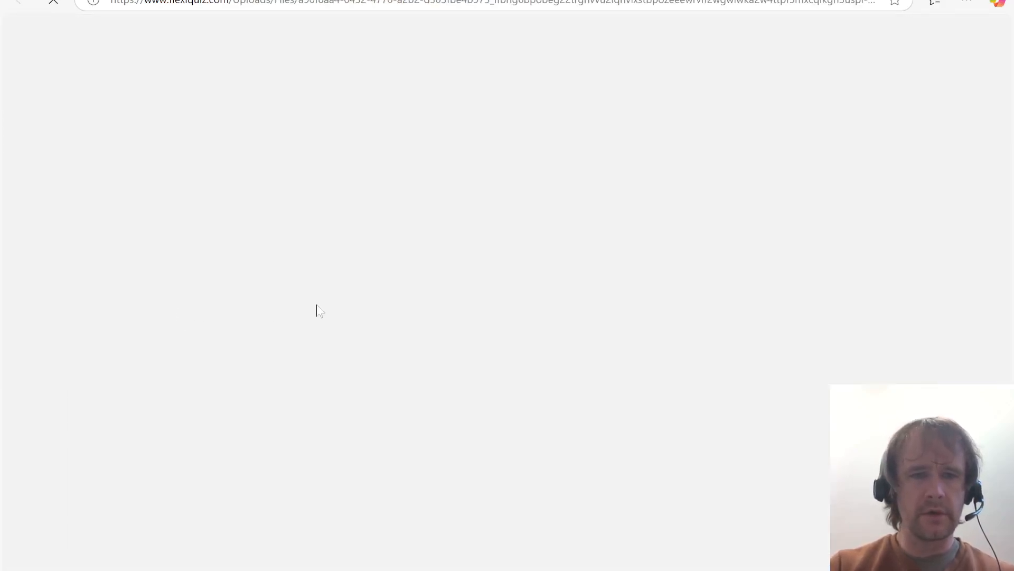
{"action": "left_click", "coordinate": [362, 306]}
{"action": "left_click", "coordinate": [149, 423]}
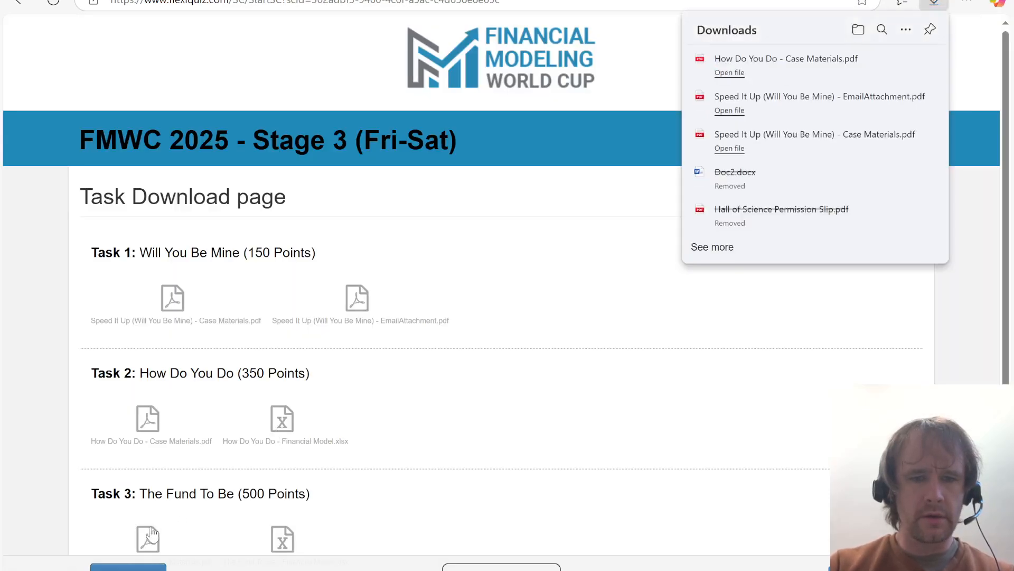
{"action": "left_click", "coordinate": [150, 533]}
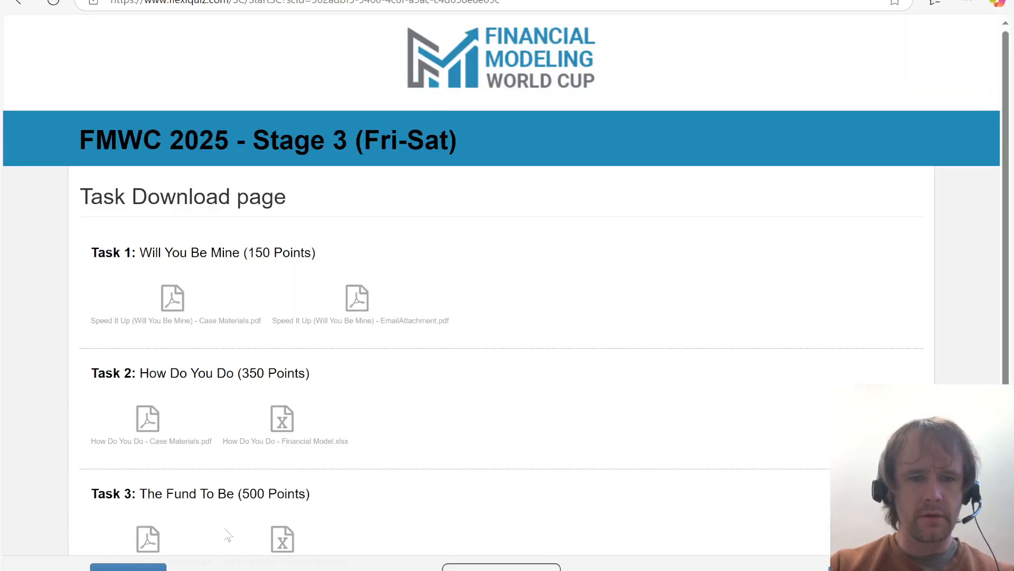
{"action": "left_click", "coordinate": [283, 538]}
- Copy the six newly downloaded case files from the Downloads folder into the FMWC season Round 3 folder
{"action": "key", "text": "alt+Tab"}
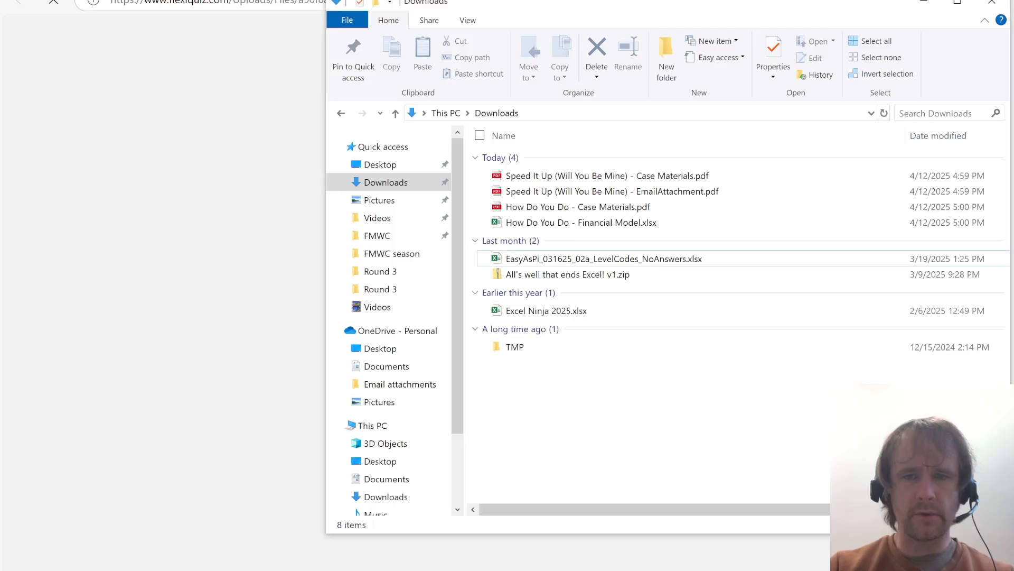
{"action": "left_click", "coordinate": [595, 178]}
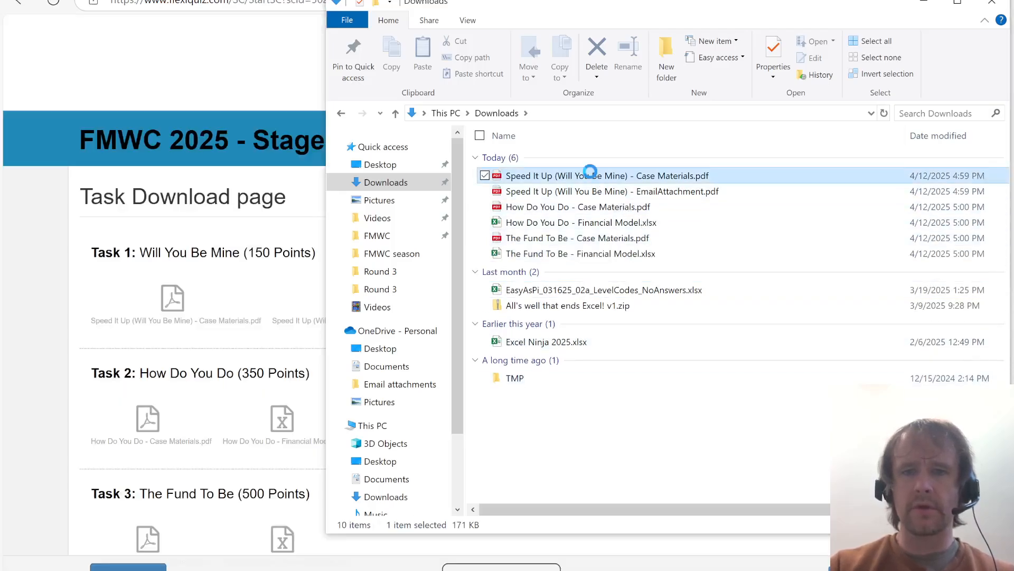
{"action": "key", "text": "shift+Down"}
{"action": "key", "text": "shift+Down"}
{"action": "key", "text": "shift+Down"}
{"action": "key", "text": "shift+Down"}
{"action": "key", "text": "shift+Down"}
{"action": "key", "text": "shift+Down"}
{"action": "key", "text": "shift+Down"}
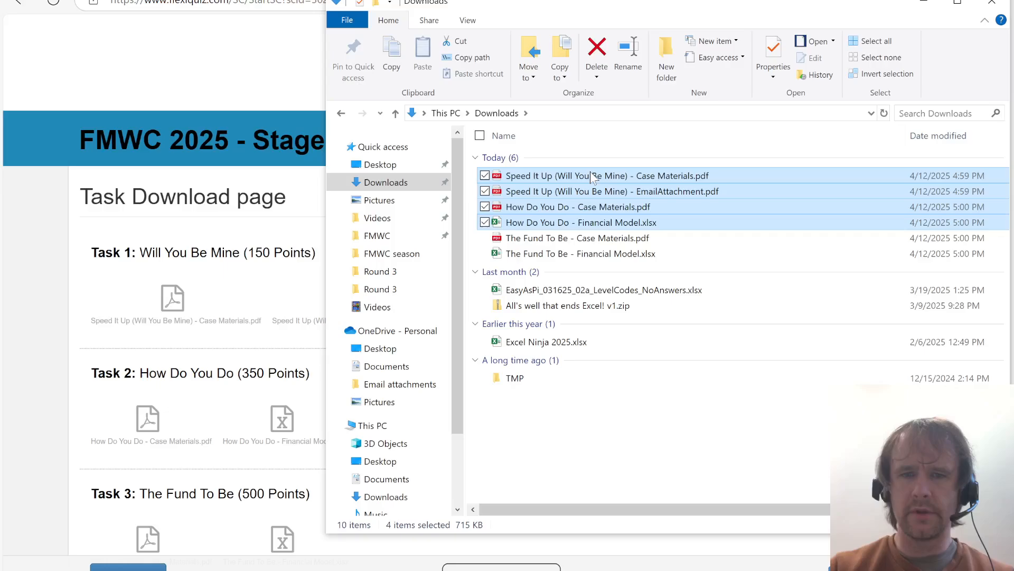
{"action": "key", "text": "shift+Up"}
{"action": "key", "text": "shift+Up"}
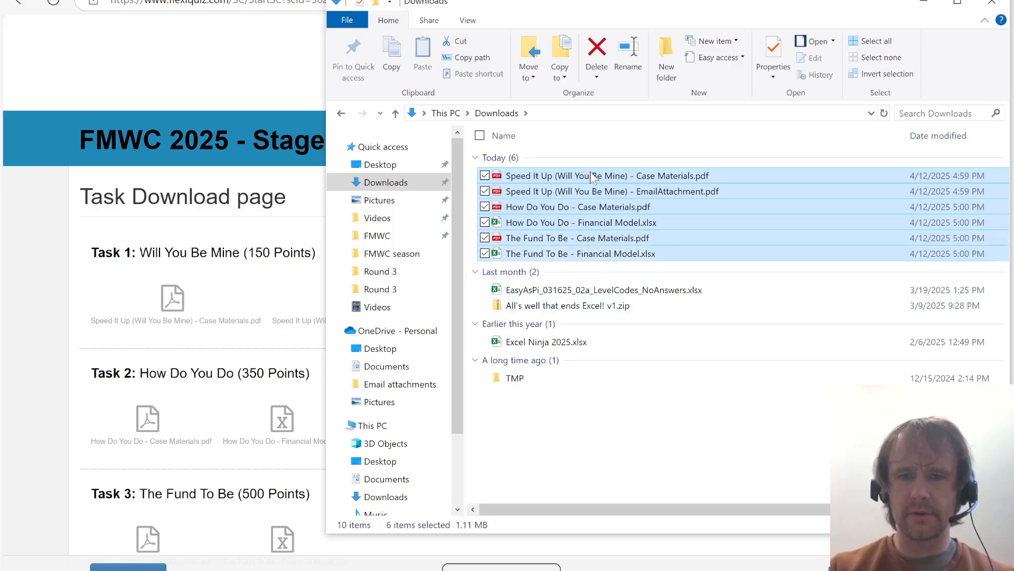
{"action": "key", "text": "ctrl+c"}
{"action": "key", "text": "alt+Left"}
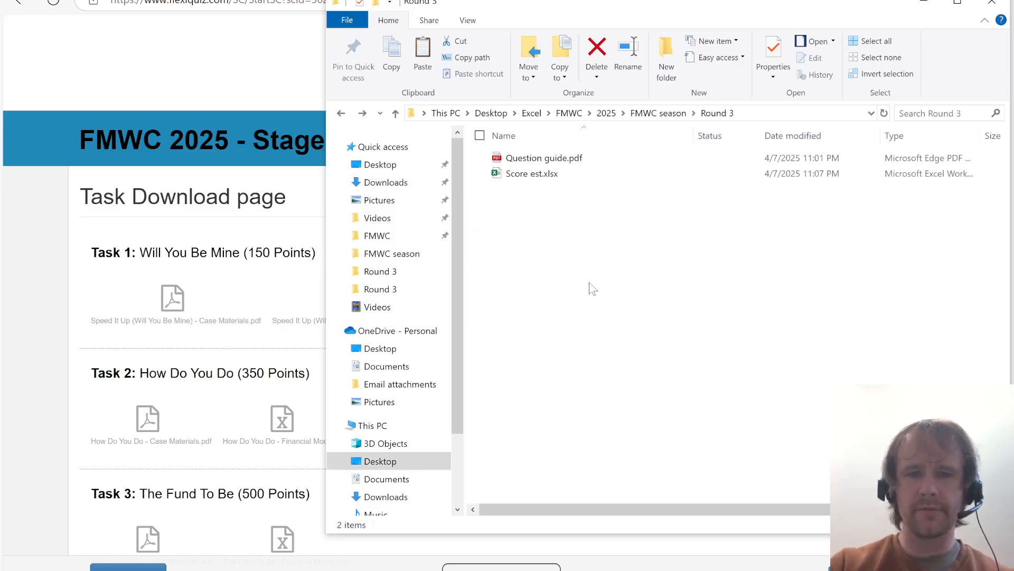
{"action": "key", "text": "ctrl+v"}
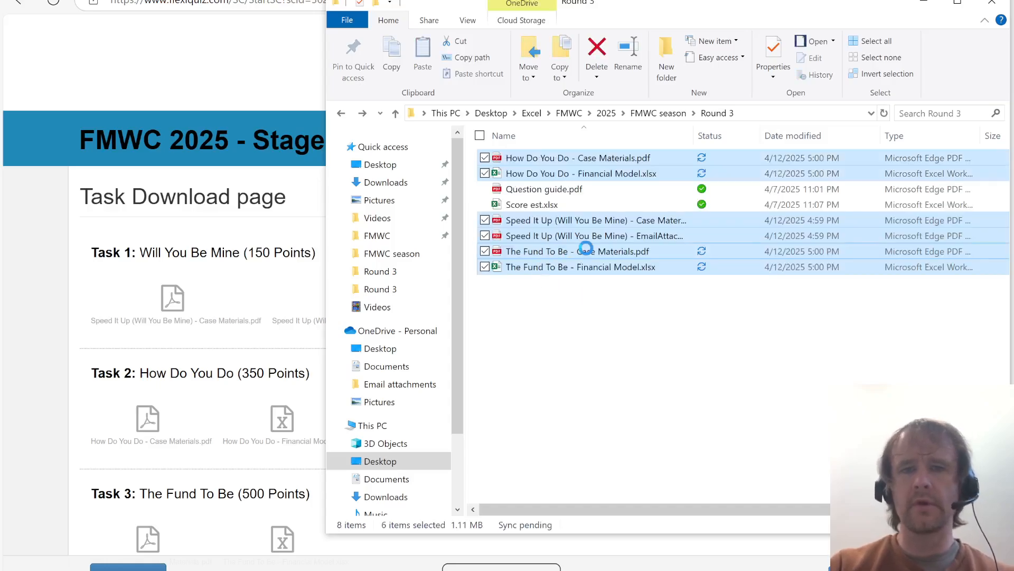
- Go to the Task 1 questions and open both Speed It Up (Will You Be Mine) PDFs from the Round 3 folder
{"action": "left_click", "coordinate": [72, 312]}
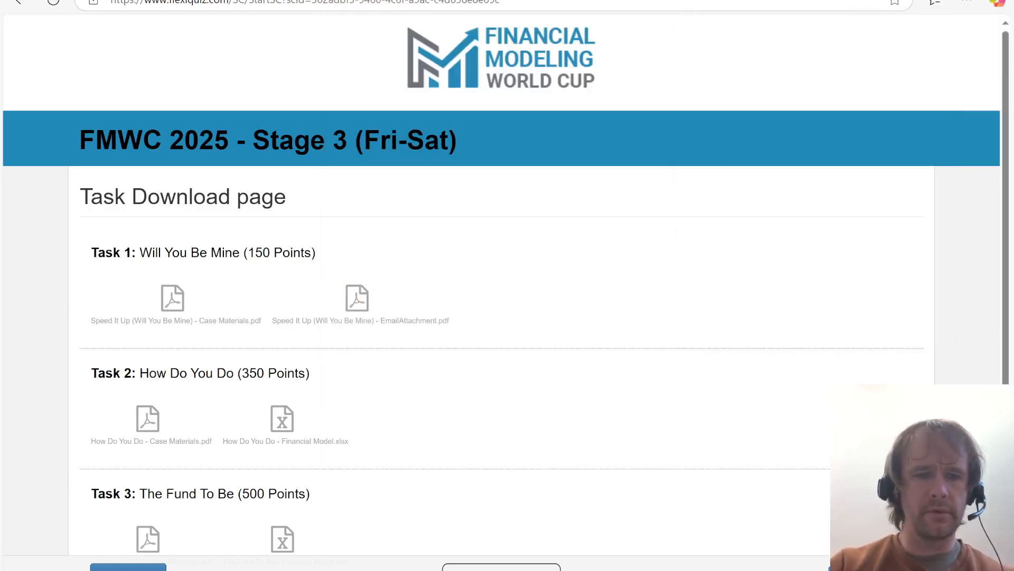
{"action": "left_click", "coordinate": [128, 568]}
{"action": "key", "text": "alt+Tab"}
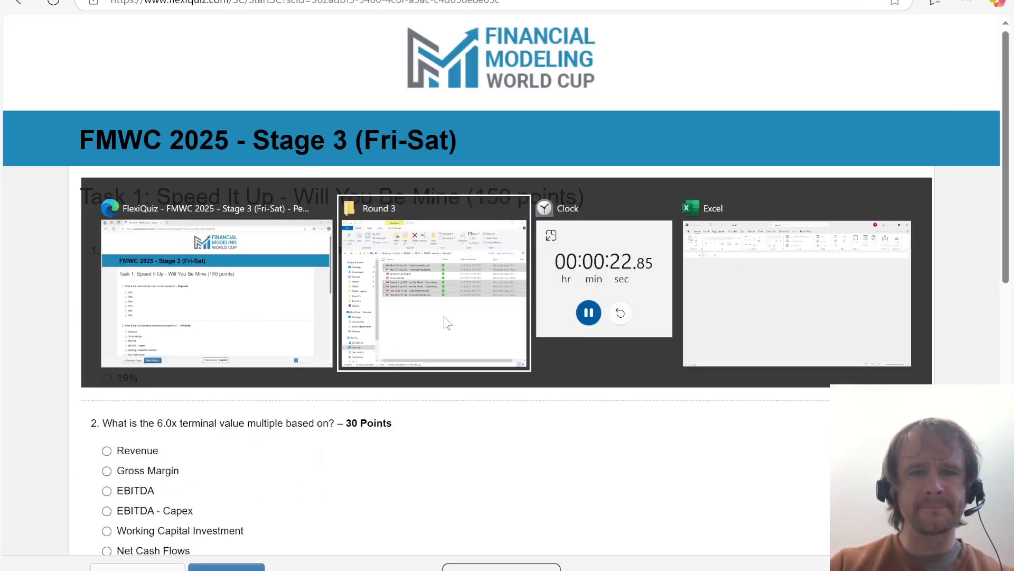
{"action": "left_click", "coordinate": [568, 175]}
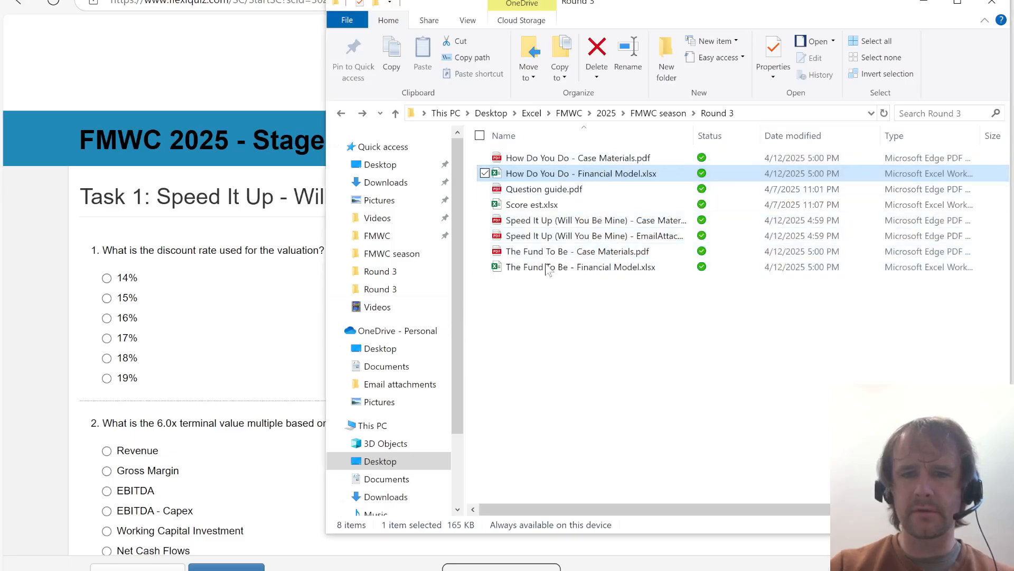
{"action": "left_click", "coordinate": [558, 236]}
{"action": "left_click", "coordinate": [553, 226], "text": "ctrl"}
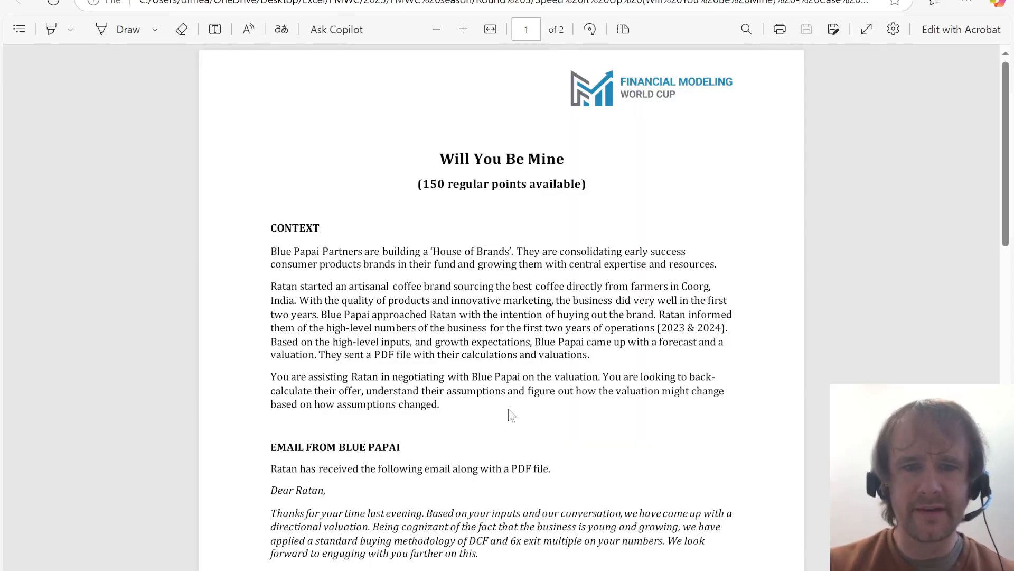
- Read the Will You Be Mine case materials from the context through the source information on page 2
{"action": "scroll", "coordinate": [501, 306], "scroll_direction": "down", "scroll_amount": 5}
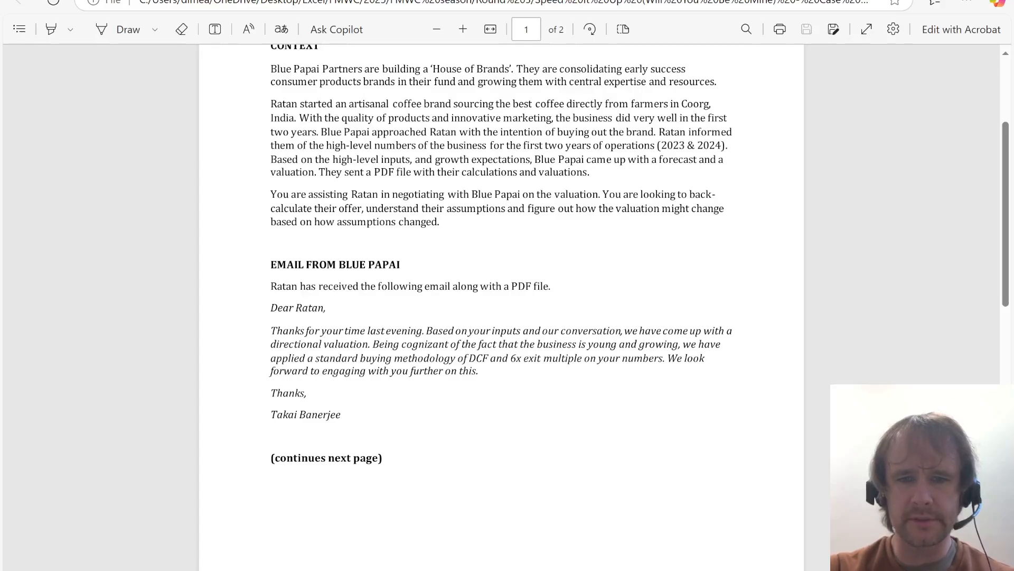
{"action": "scroll", "coordinate": [501, 307], "scroll_direction": "down", "scroll_amount": 10}
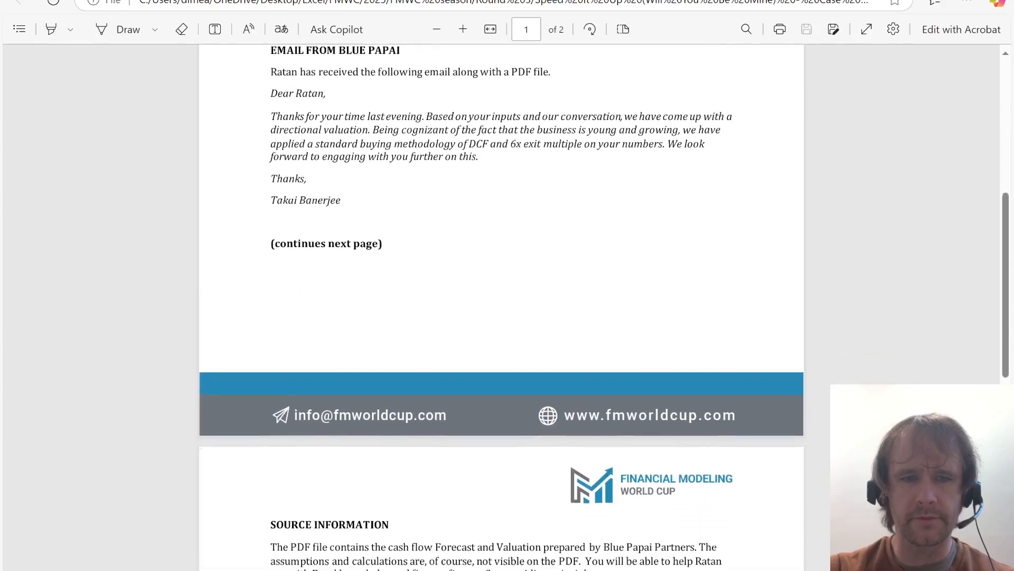
{"action": "scroll", "coordinate": [501, 306], "scroll_direction": "down", "scroll_amount": 4}
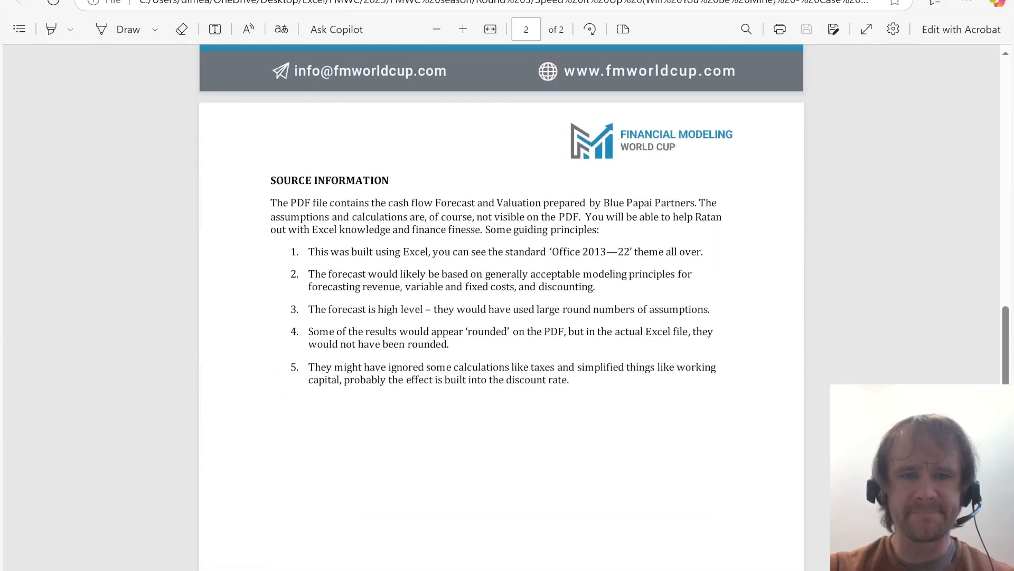
- Try to copy the valuation table from the EmailAttachment PDF into cell A1 of the blank Excel workbook, and shrink the formula bar
{"action": "key", "text": "ctrl+Tab"}
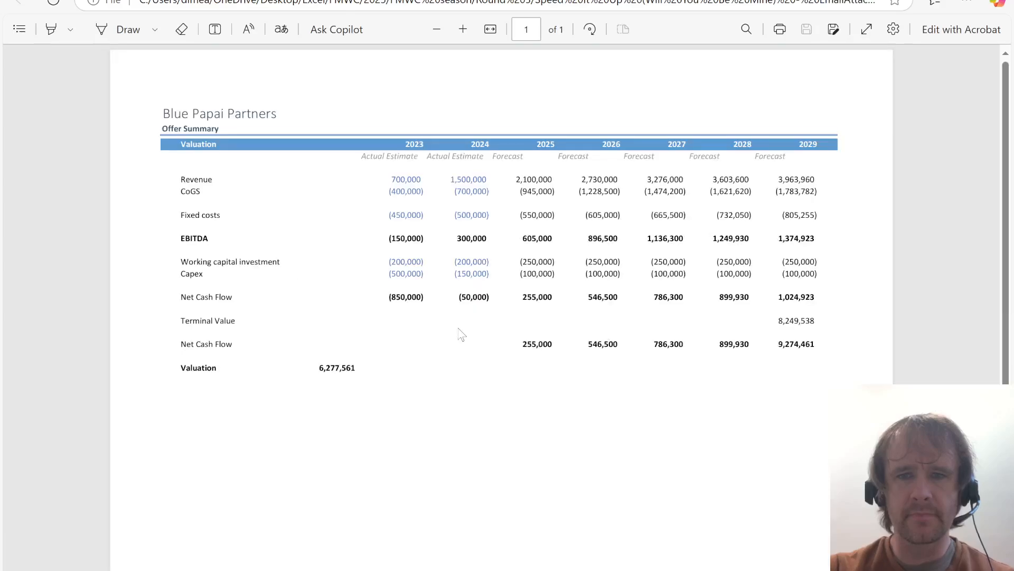
{"action": "left_click_drag", "start_coordinate": [179, 142], "coordinate": [352, 368]}
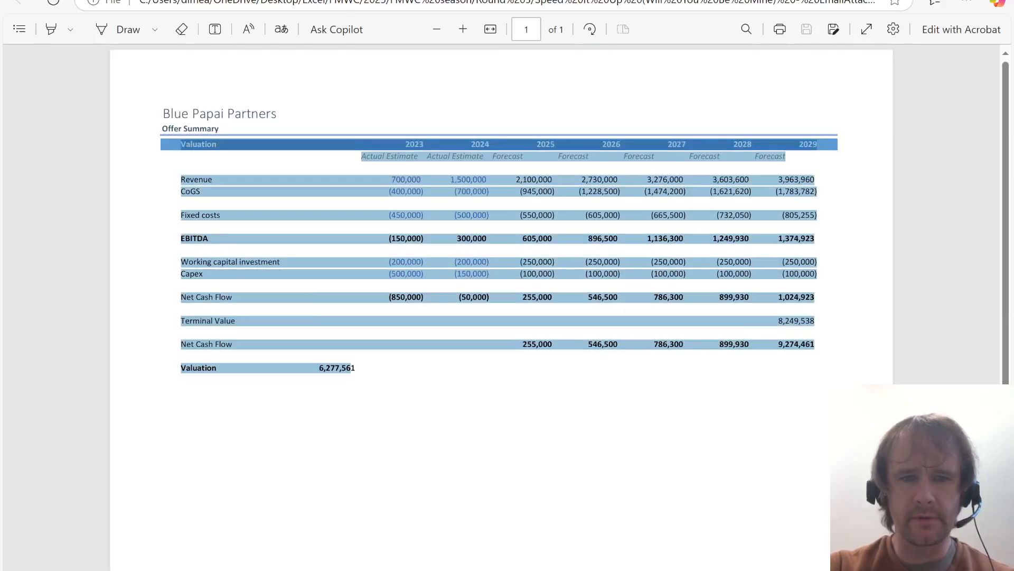
{"action": "left_click", "coordinate": [432, 570]}
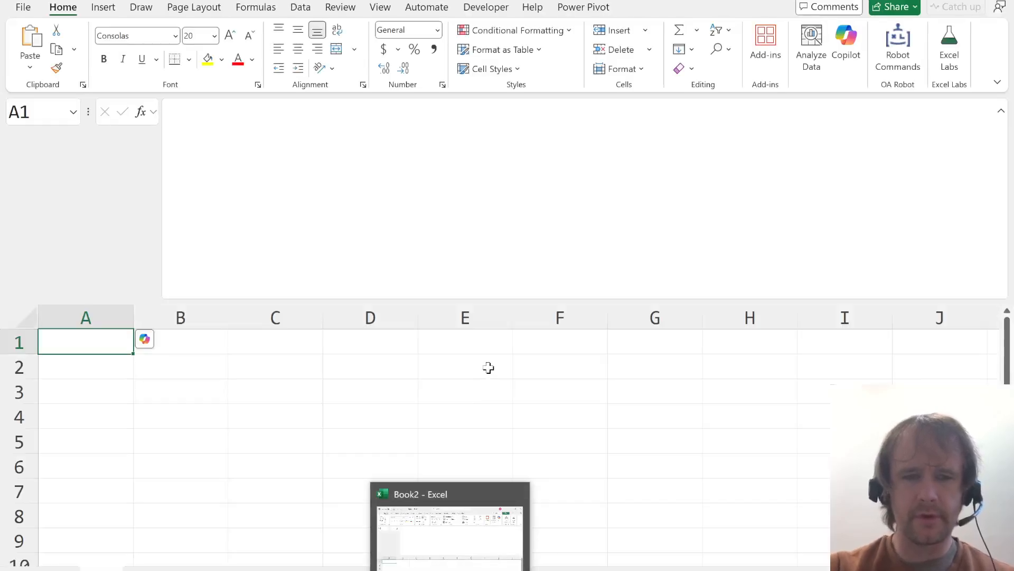
{"action": "key", "text": "ctrl+v"}
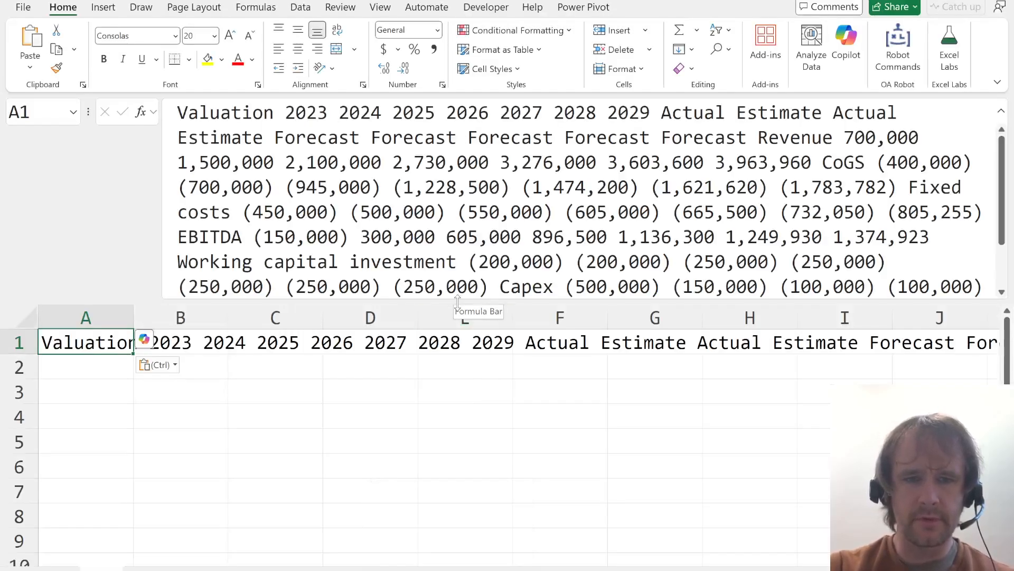
{"action": "left_click_drag", "start_coordinate": [457, 302], "coordinate": [433, 128]}
{"action": "key", "text": "Delete"}
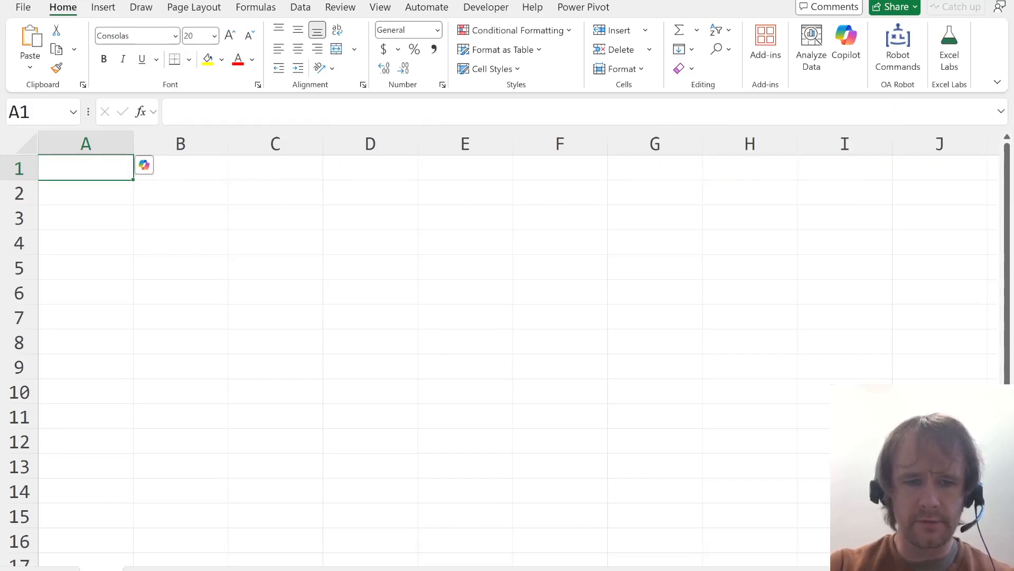
- Launch Word and create a blank document
{"action": "key", "text": "alt+Tab"}
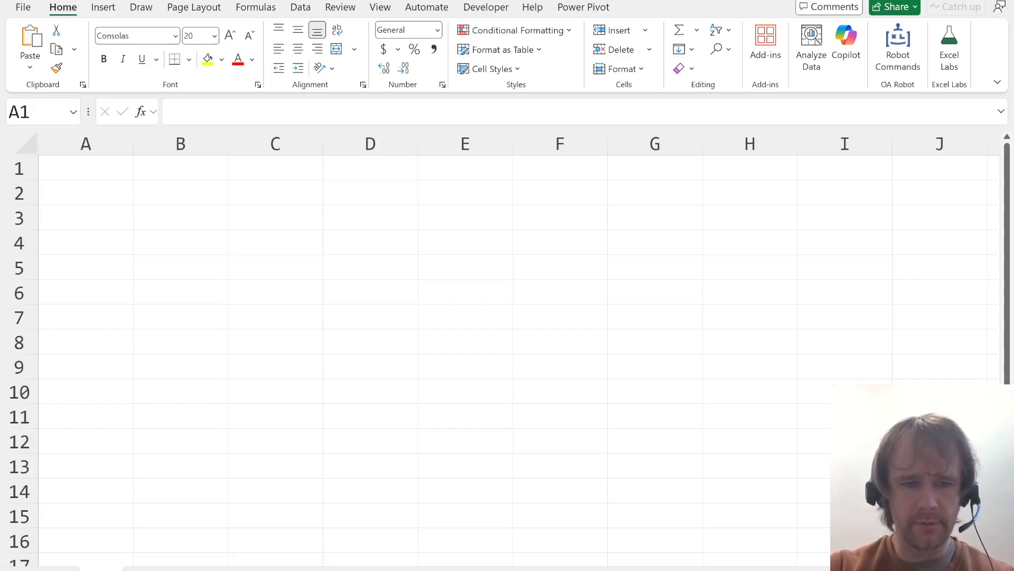
{"action": "key", "text": "super"}
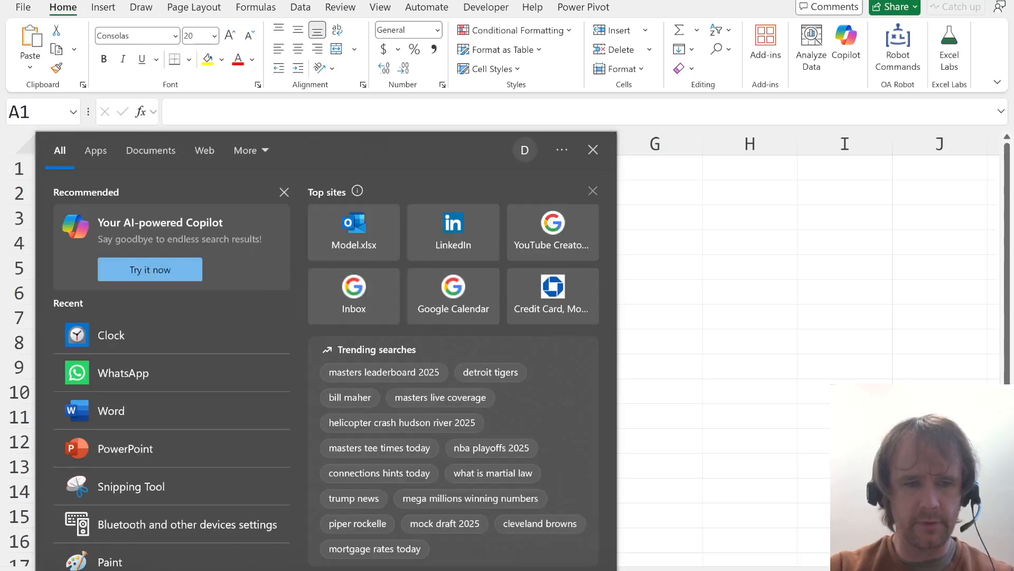
{"action": "type", "text": "word"}
{"action": "key", "text": "Return"}
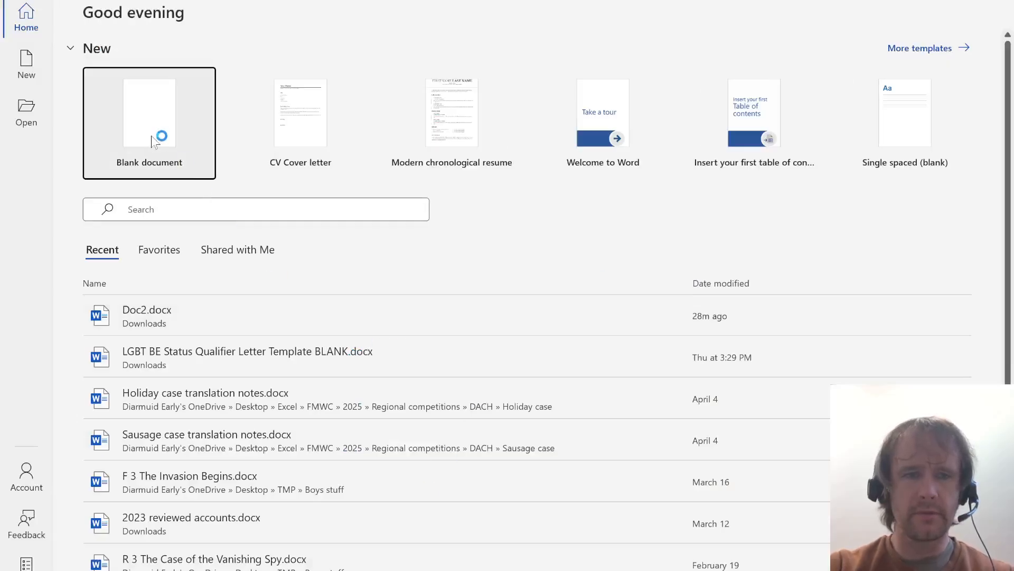
{"action": "left_click", "coordinate": [151, 135]}
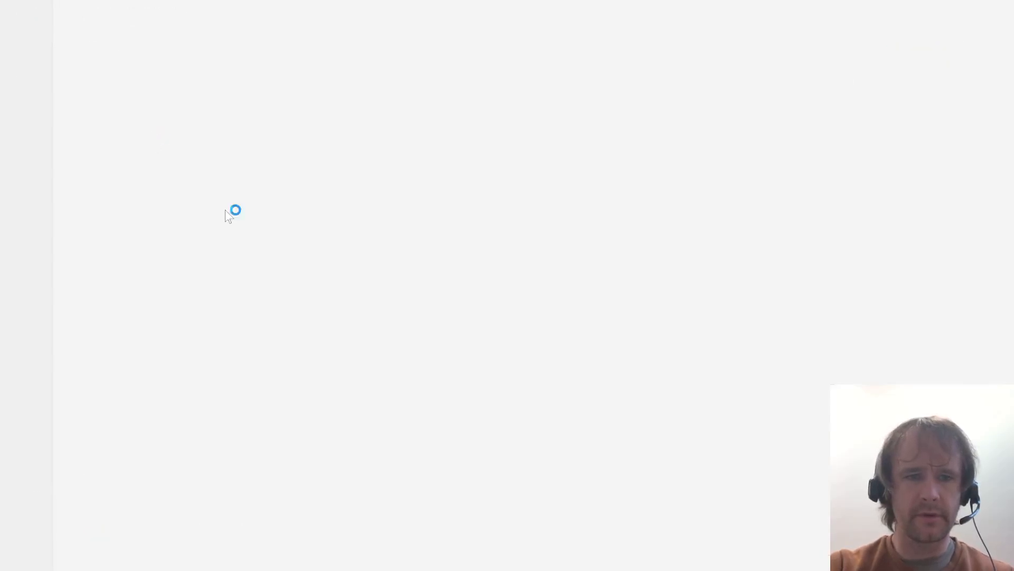
- Bring the Speed It Up (Will You Be Mine) EmailAttachment PDF from the Round 3 folder into the blank Word document
{"action": "left_click", "coordinate": [465, 569]}
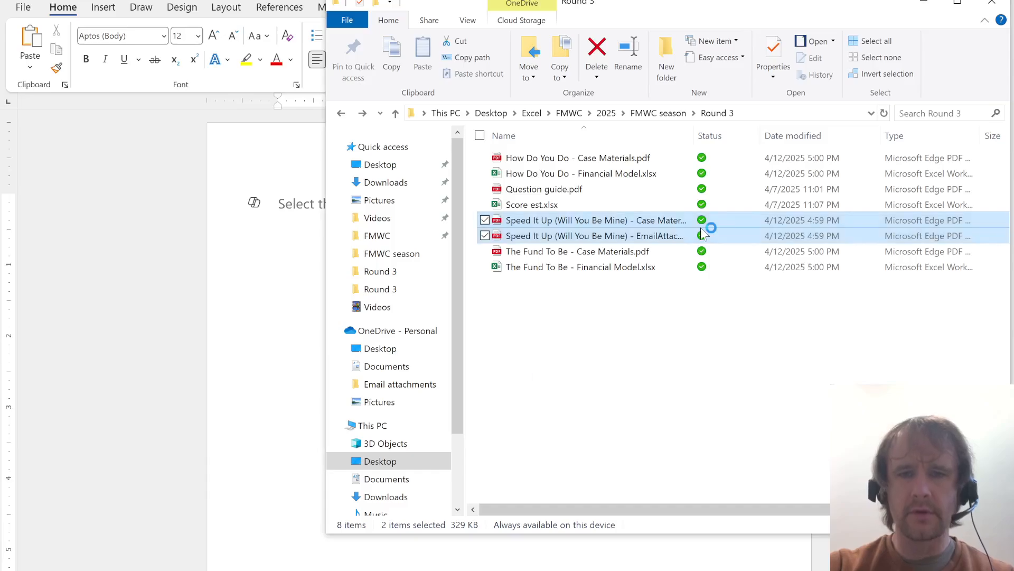
{"action": "left_click", "coordinate": [605, 220]}
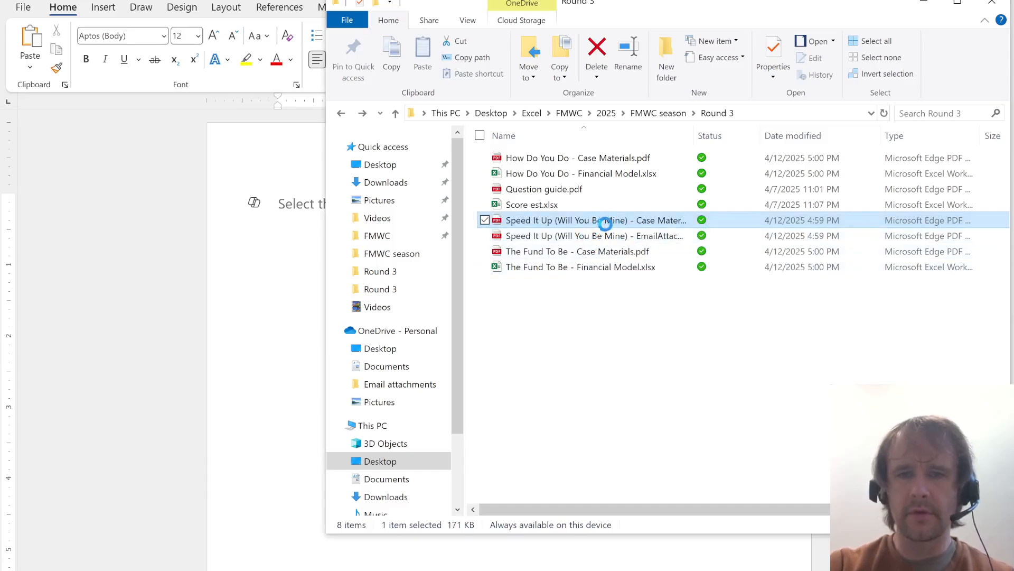
{"action": "left_click_drag", "start_coordinate": [609, 236], "coordinate": [271, 323]}
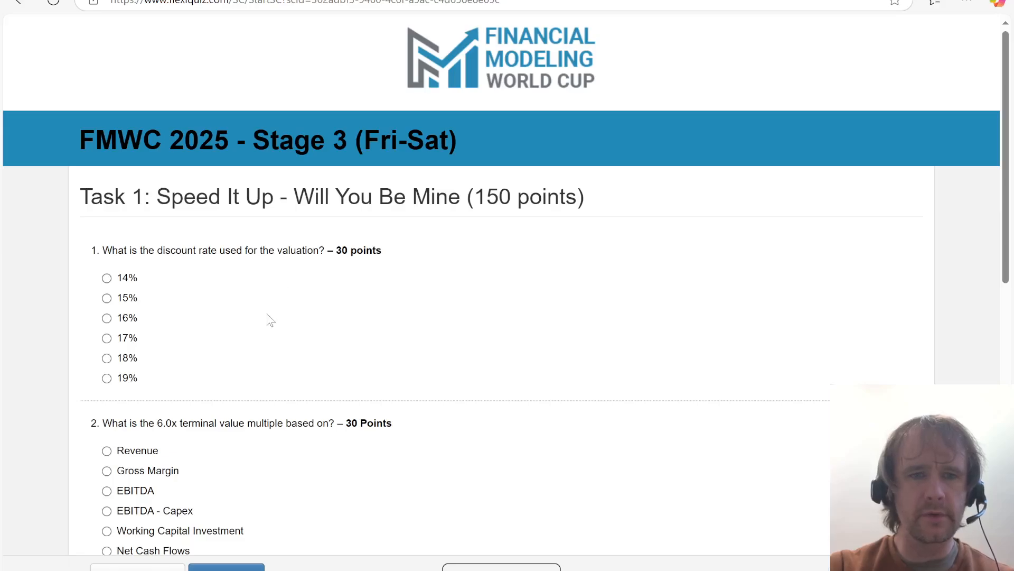
- Review the Blue Papai email and source information in the case materials, and check the valuation table in the EmailAttachment PDF
{"action": "key", "text": "ctrl+shift+Tab"}
{"action": "scroll", "coordinate": [300, 323], "scroll_direction": "up", "scroll_amount": 5}
{"action": "scroll", "coordinate": [501, 306], "scroll_direction": "up", "scroll_amount": 2}
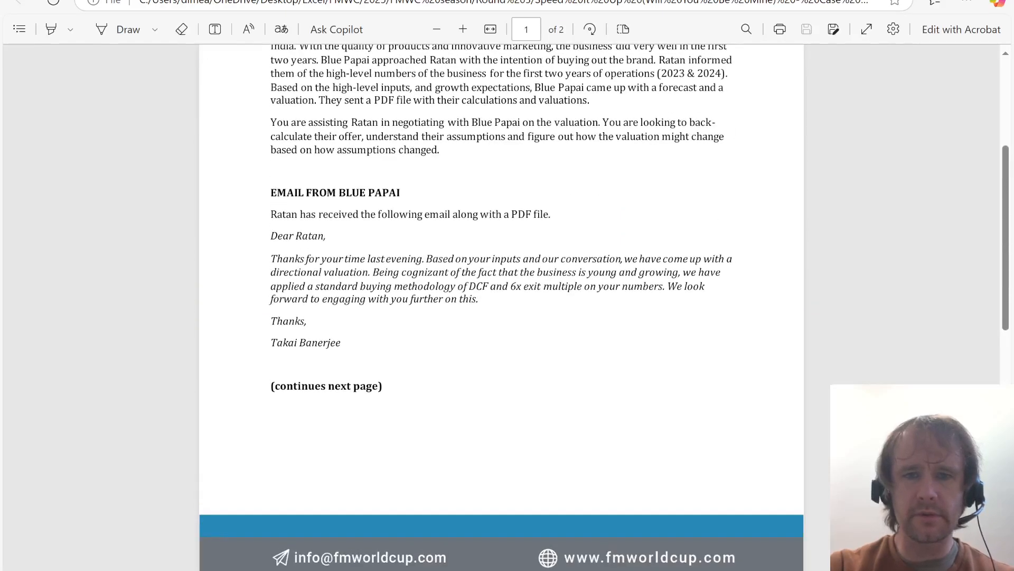
{"action": "scroll", "coordinate": [470, 356], "scroll_direction": "down", "scroll_amount": 10}
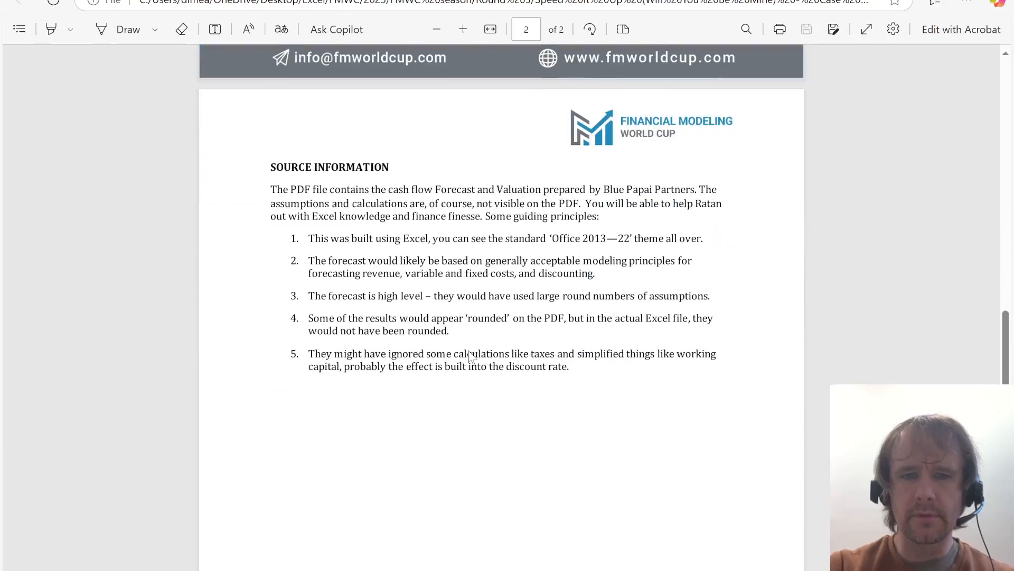
{"action": "key", "text": "ctrl+shift+Tab"}
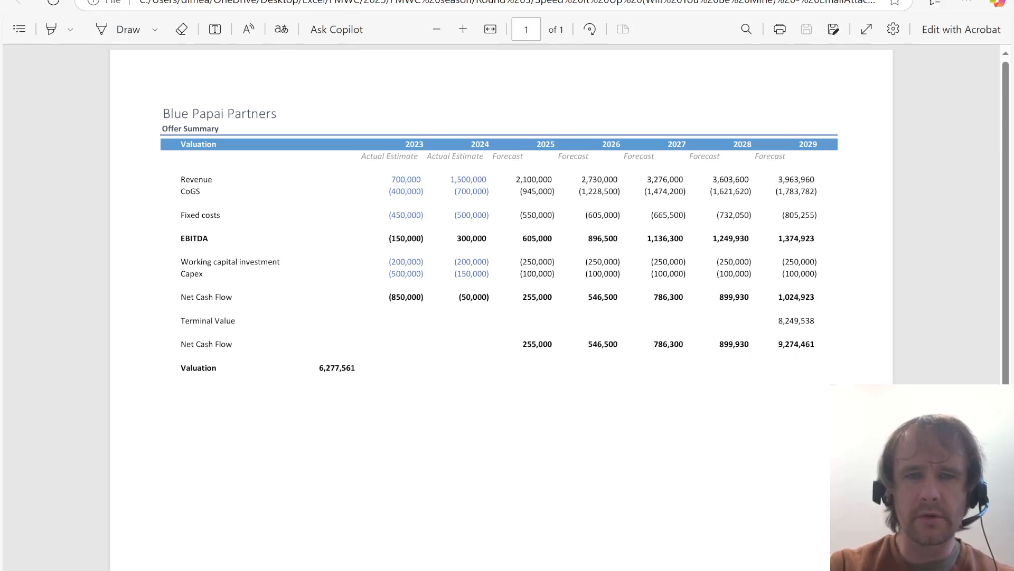
- Switch to Word and delete the embedded EmailAttachment PDF object from the blank document
{"action": "key", "text": "alt+Tab"}
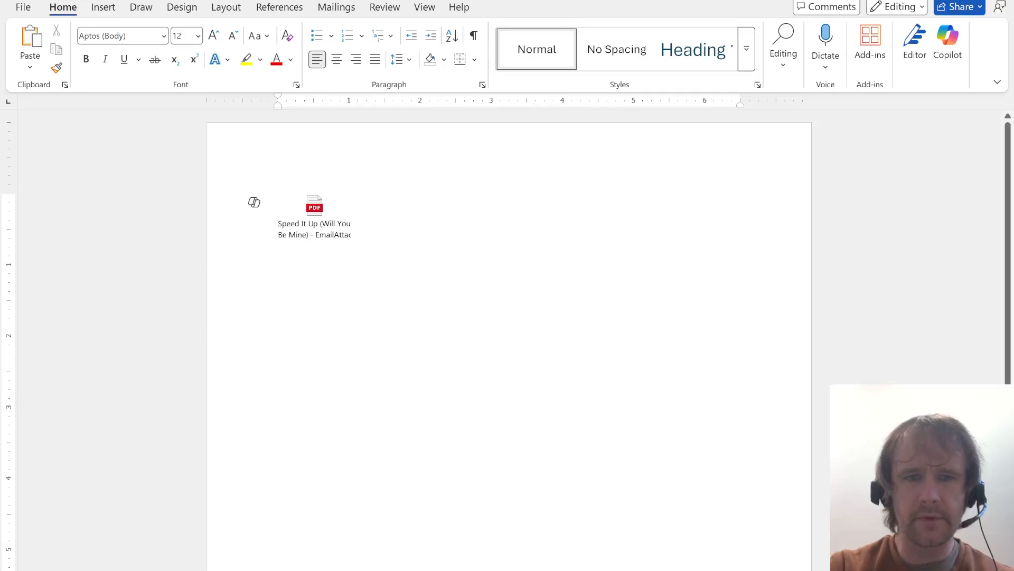
{"action": "left_click", "coordinate": [315, 210]}
{"action": "key", "text": "Delete"}
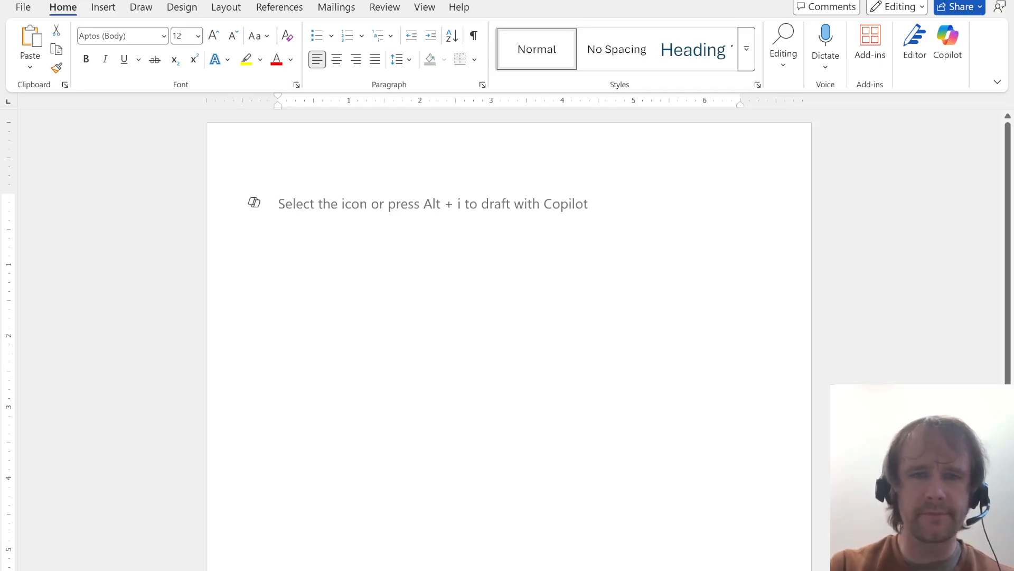
- Browse for a file to open in Word and go to the FMWC season Round 3 folder using its copied path
{"action": "left_click", "coordinate": [22, 7]}
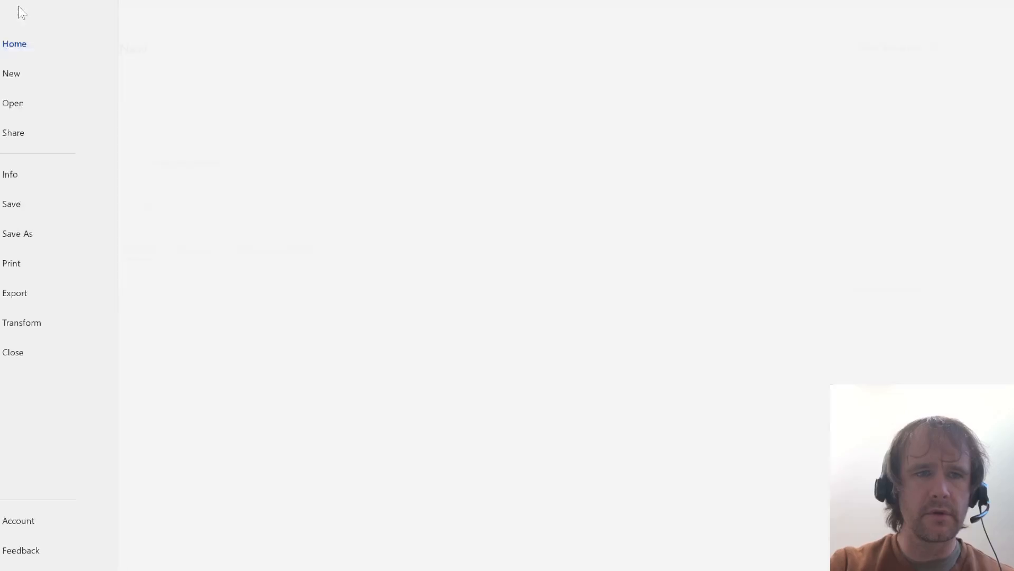
{"action": "left_click", "coordinate": [48, 109]}
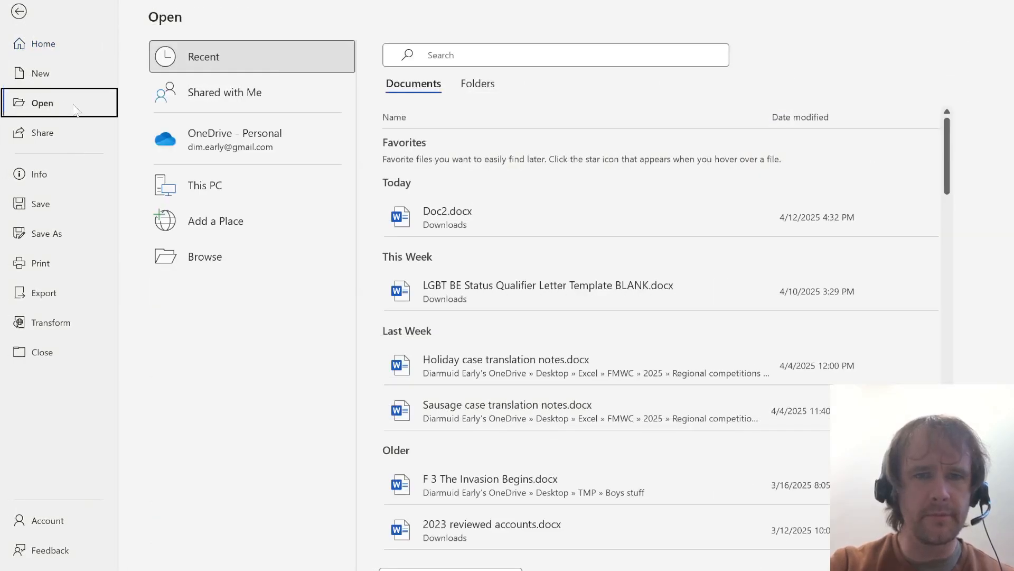
{"action": "left_click", "coordinate": [205, 254]}
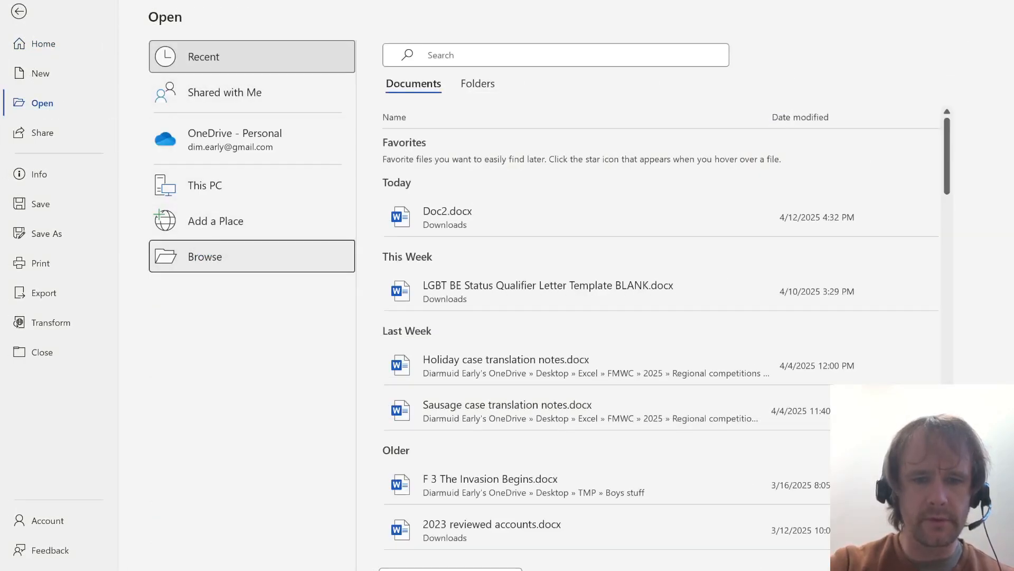
{"action": "key", "text": "alt+Tab"}
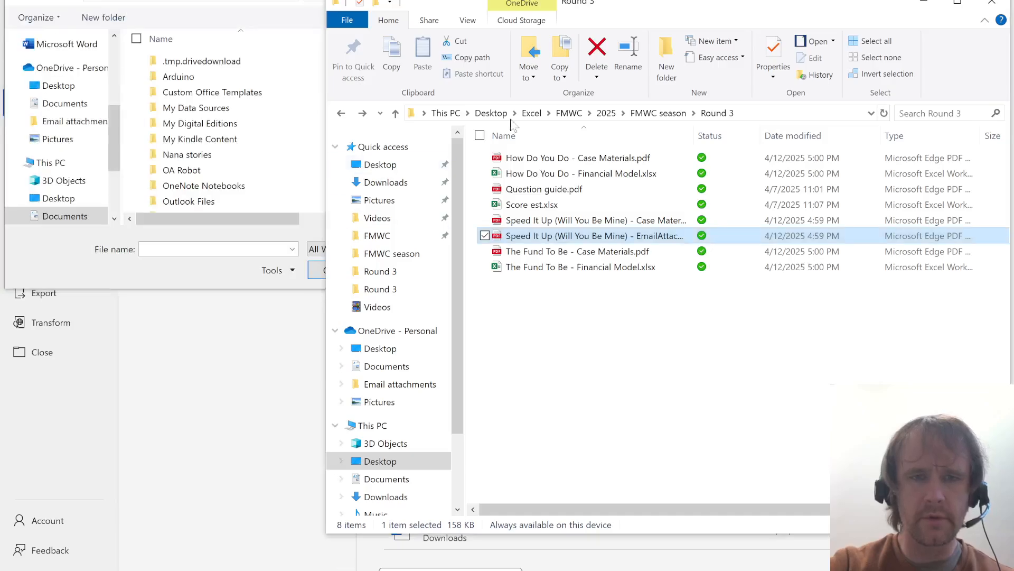
{"action": "left_click", "coordinate": [756, 113]}
{"action": "left_click", "coordinate": [243, 2]}
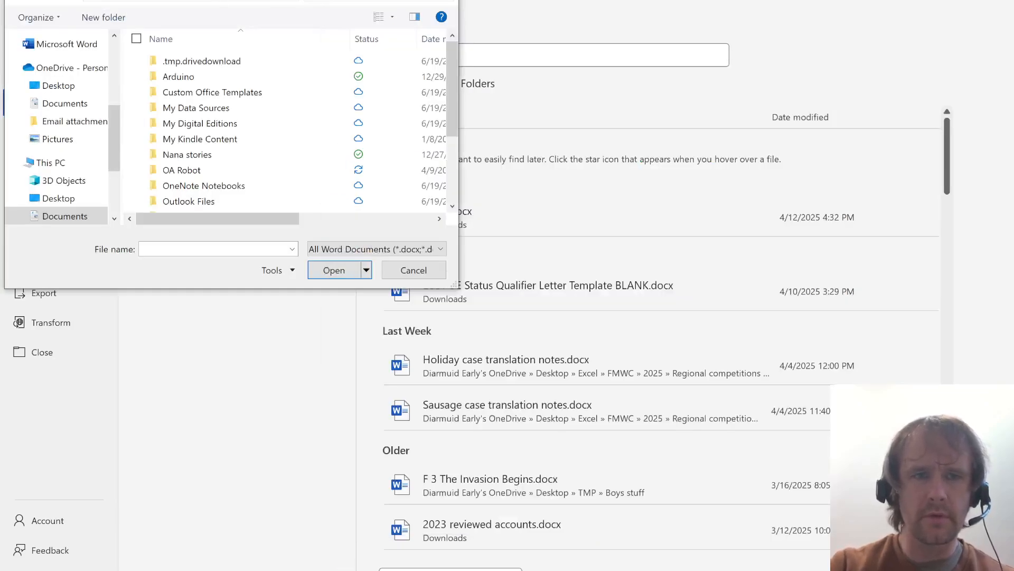
{"action": "key", "text": "ctrl+v"}
{"action": "key", "text": "Return"}
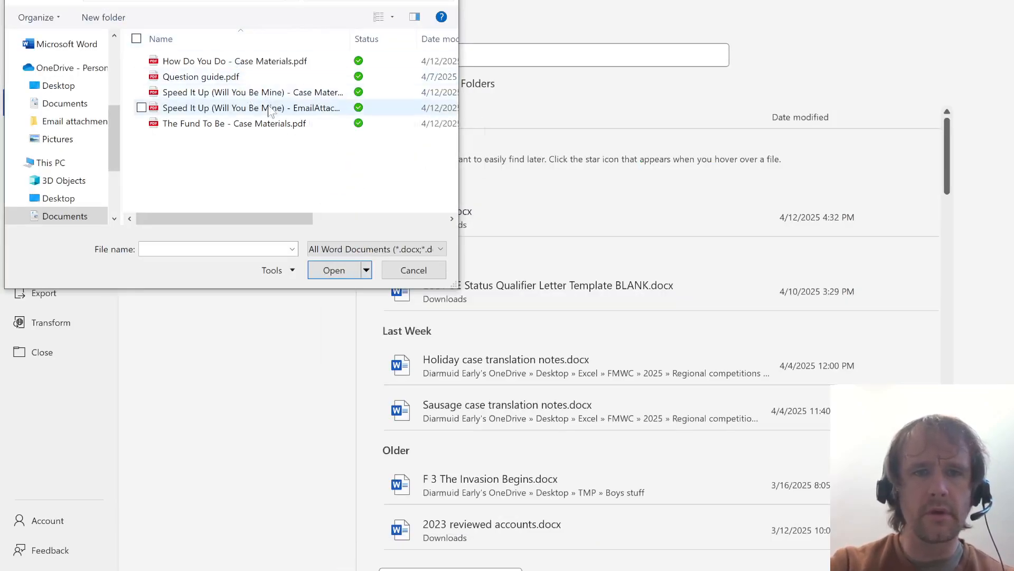
- Open the Speed It Up (Will You Be Mine) EmailAttachment PDF as a converted Word document and enable editing
{"action": "left_click", "coordinate": [270, 109]}
{"action": "left_click", "coordinate": [330, 270]}
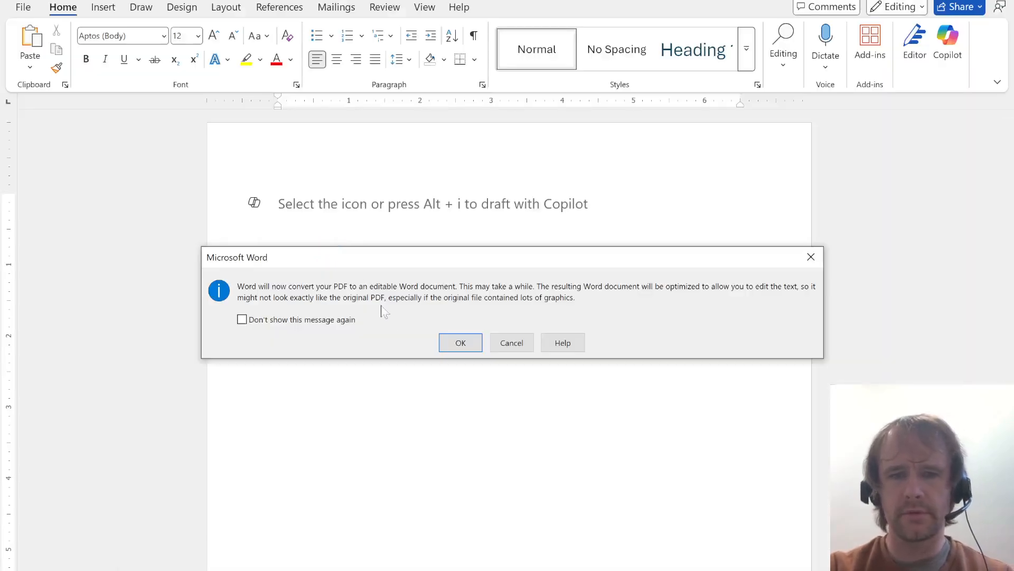
{"action": "left_click", "coordinate": [460, 344]}
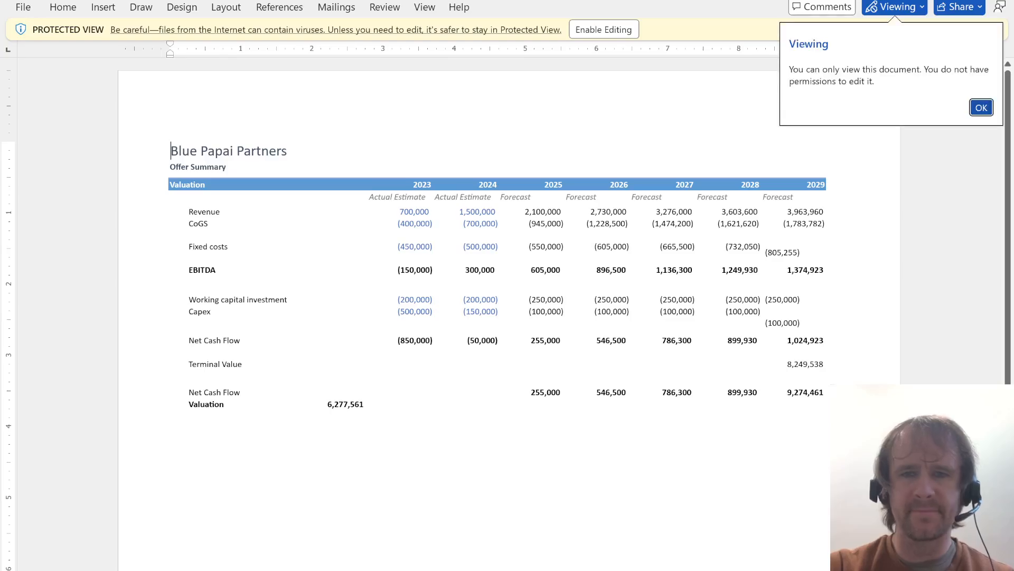
{"action": "left_click", "coordinate": [604, 30]}
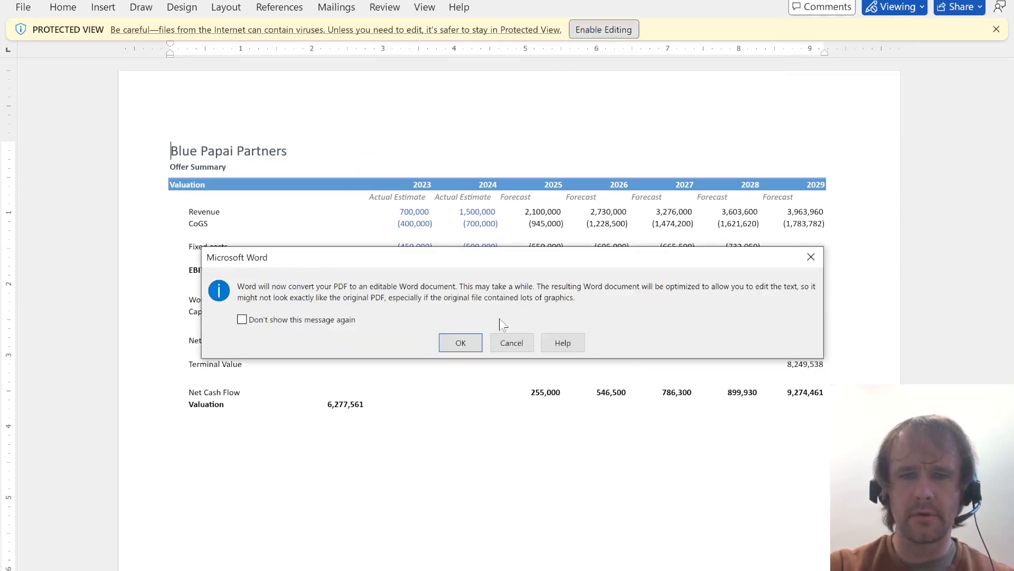
{"action": "left_click", "coordinate": [461, 343]}
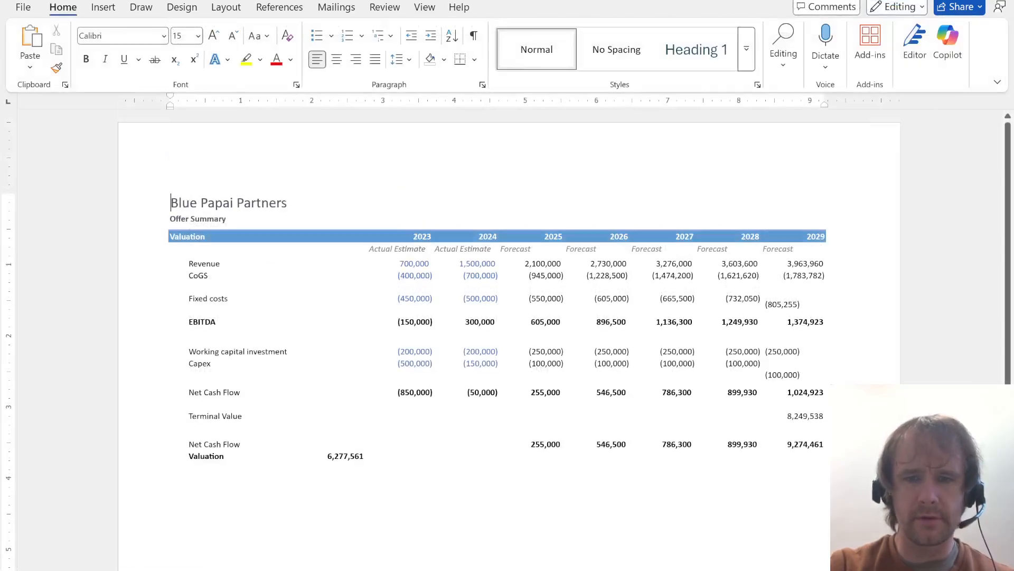
- Copy the whole valuation table from the Word document into the blank Excel workbook at cell A1
{"action": "left_click_drag", "start_coordinate": [170, 237], "coordinate": [387, 491]}
{"action": "key", "text": "ctrl+c"}
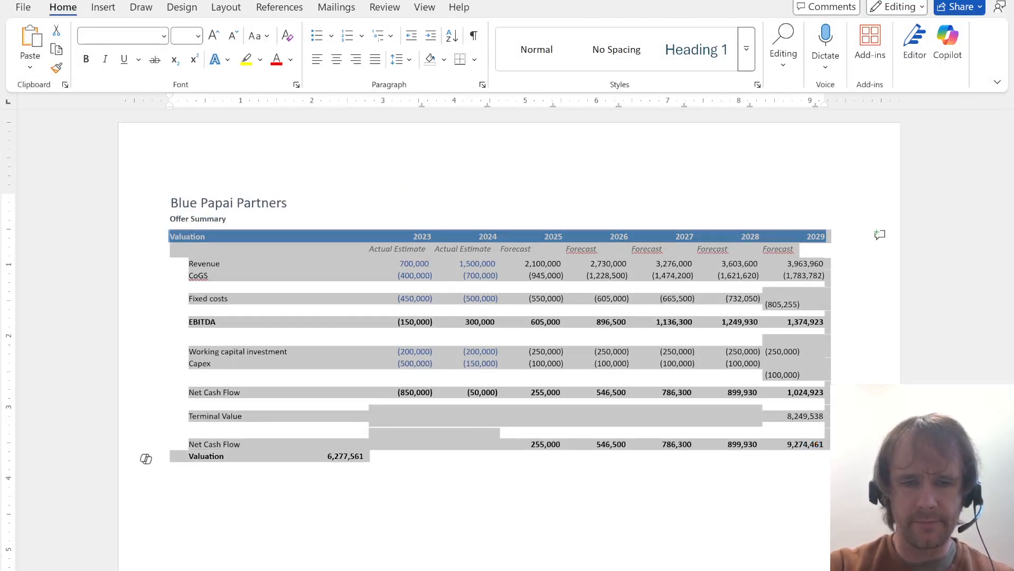
{"action": "key", "text": "alt+Tab"}
{"action": "key", "text": "ctrl+v"}
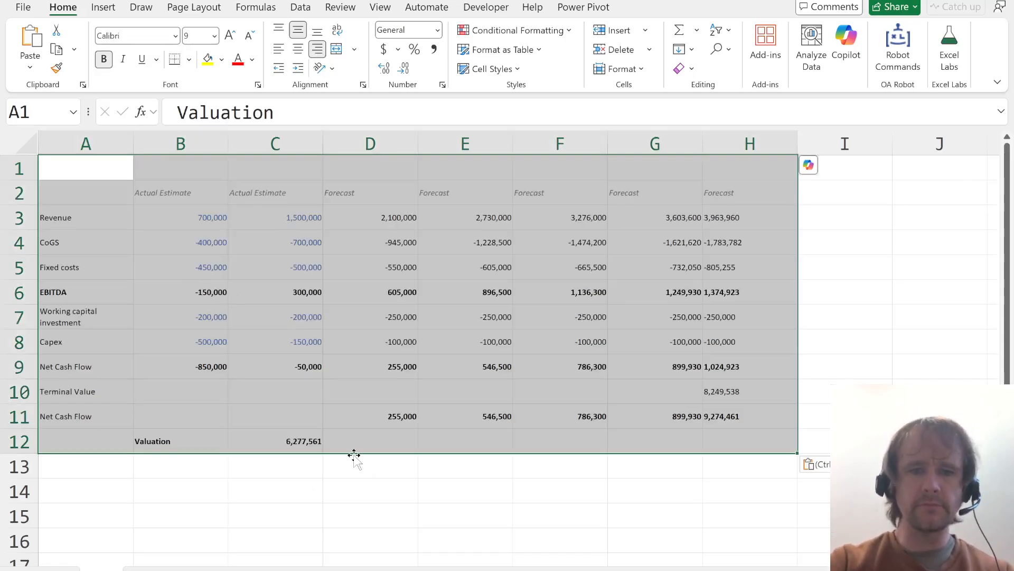
- Enter =C11:H11-C12:H12 in C13 to build a cash flow row with the valuation as the initial outflow
{"action": "left_click", "coordinate": [285, 466]}
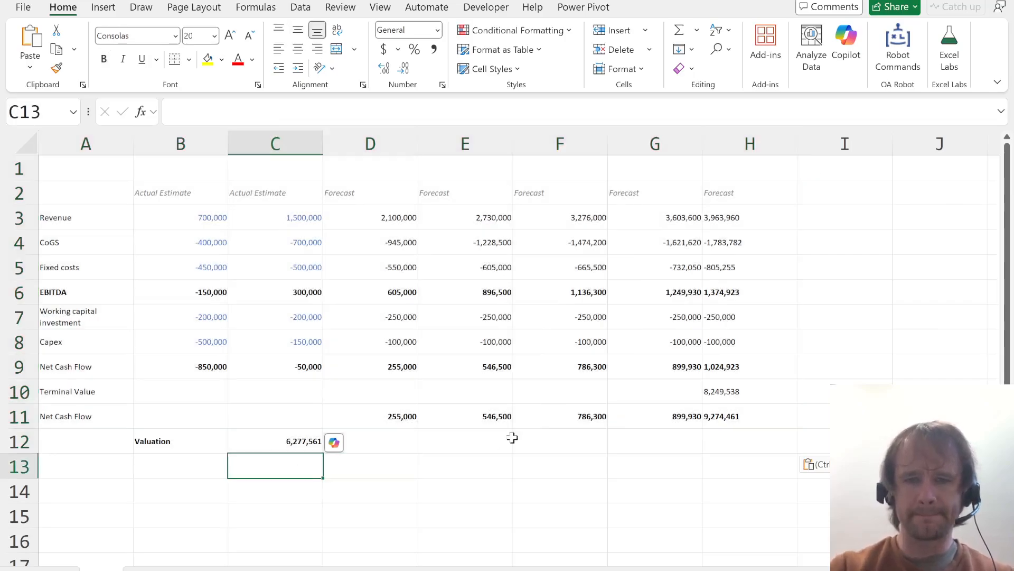
{"action": "type", "text": "="}
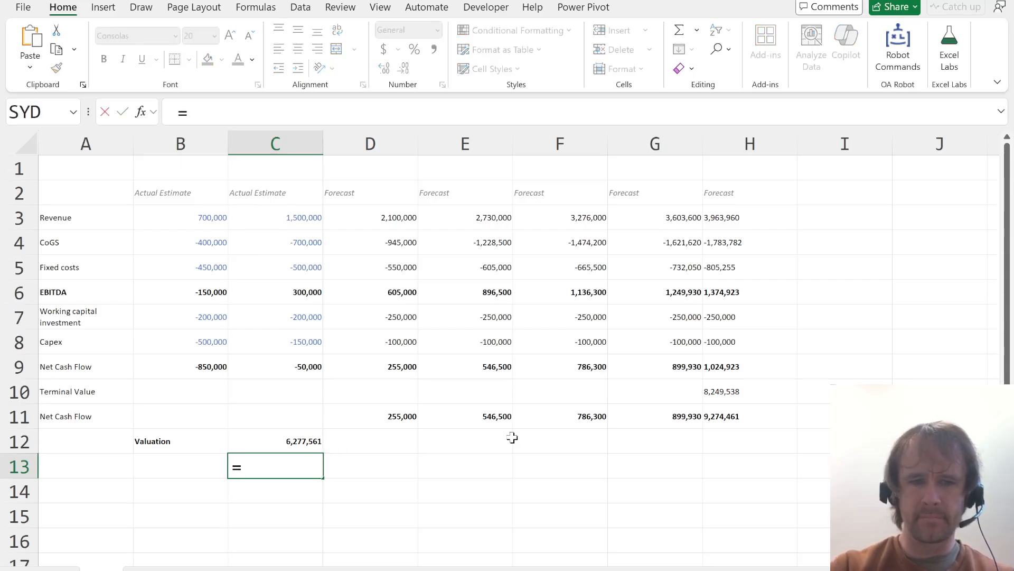
{"action": "key", "text": "Up"}
{"action": "key", "text": "Up"}
{"action": "key", "text": "ctrl+shift+Right"}
{"action": "key", "text": "ctrl+shift+Right"}
{"action": "type", "text": "-"}
{"action": "key", "text": "Up"}
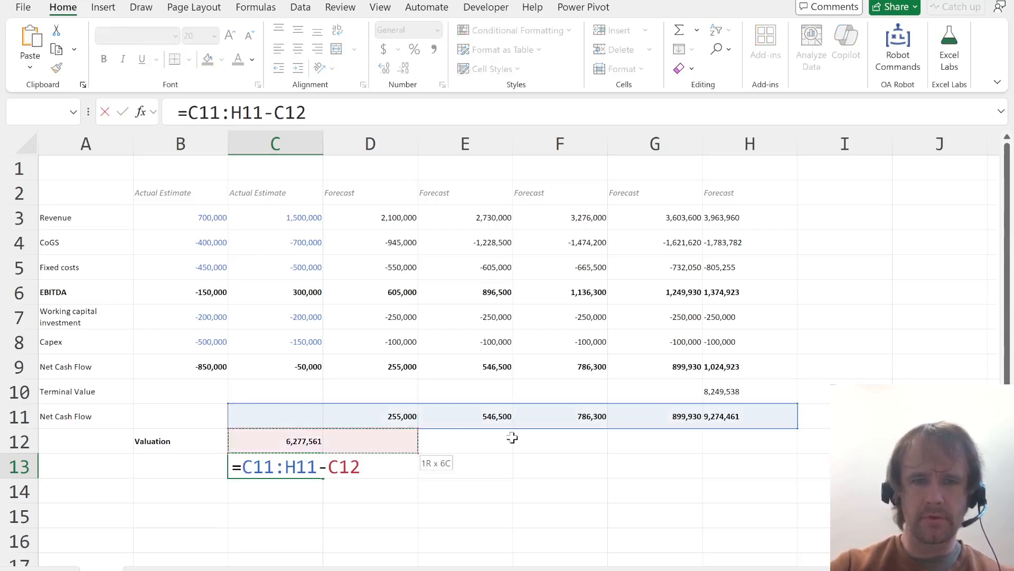
{"action": "key", "text": "shift+Right"}
{"action": "key", "text": "shift+Right"}
{"action": "key", "text": "shift+Right"}
{"action": "key", "text": "shift+Right"}
{"action": "key", "text": "shift+Right"}
{"action": "key", "text": "Return"}
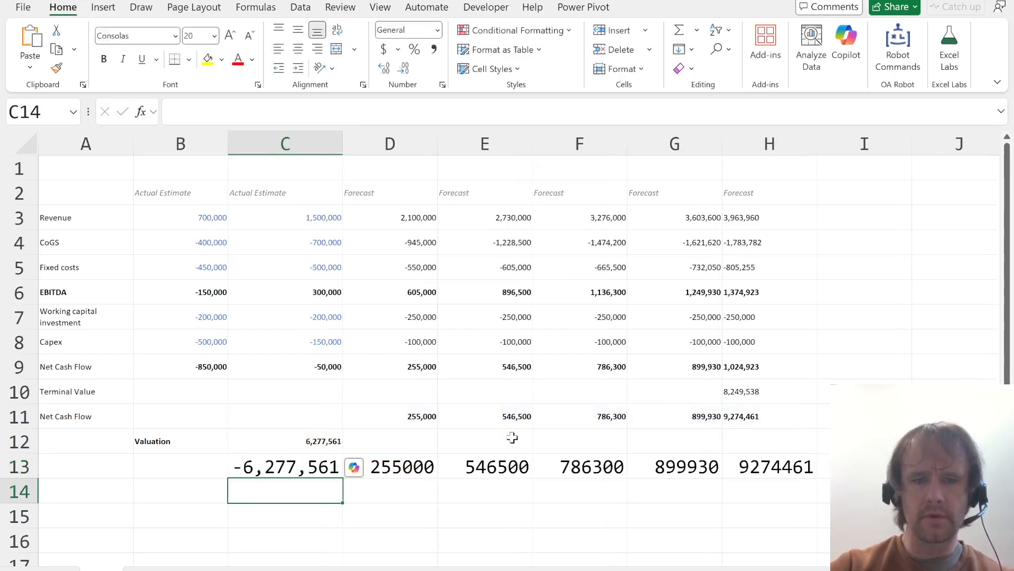
- Try to enter =NPV(C13#) in C14 for the cash flow row
{"action": "type", "text": "=npc"}
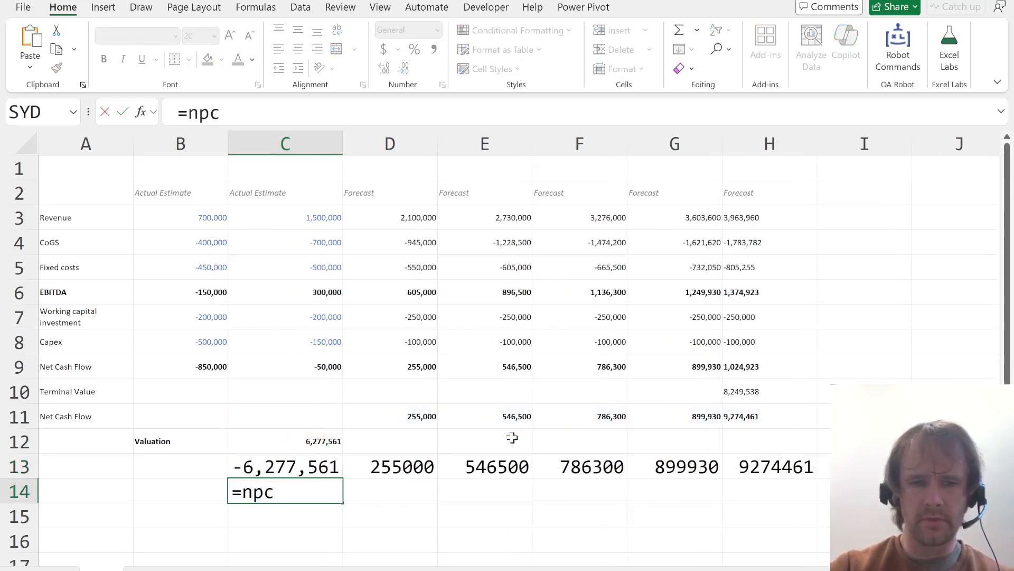
{"action": "key", "text": "BackSpace"}
{"action": "type", "text": "v"}
{"action": "key", "text": "Tab"}
{"action": "key", "text": "Up"}
{"action": "type", "text": "#"}
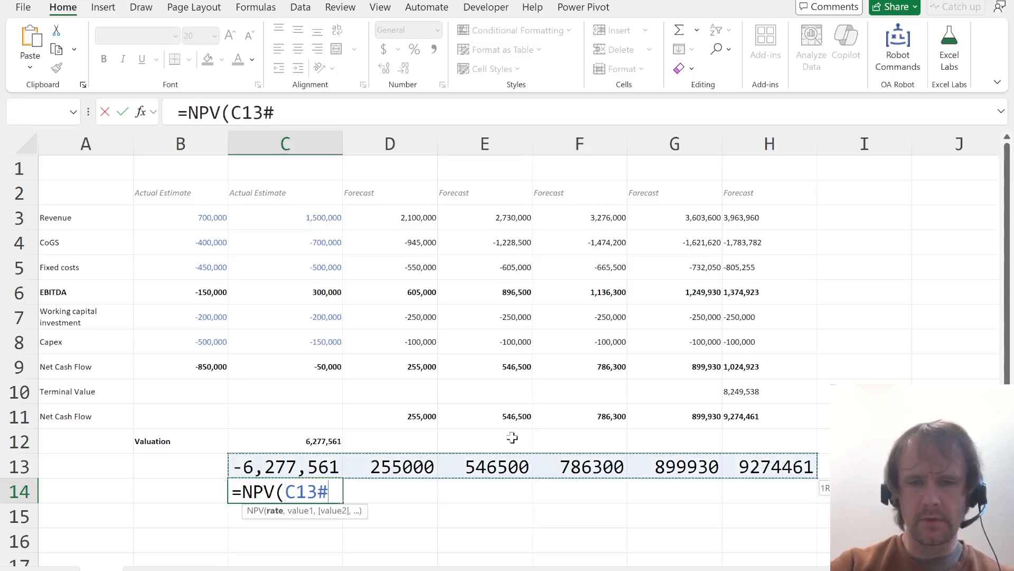
{"action": "type", "text": ")"}
{"action": "key", "text": "Return"}
{"action": "key", "text": "Return"}
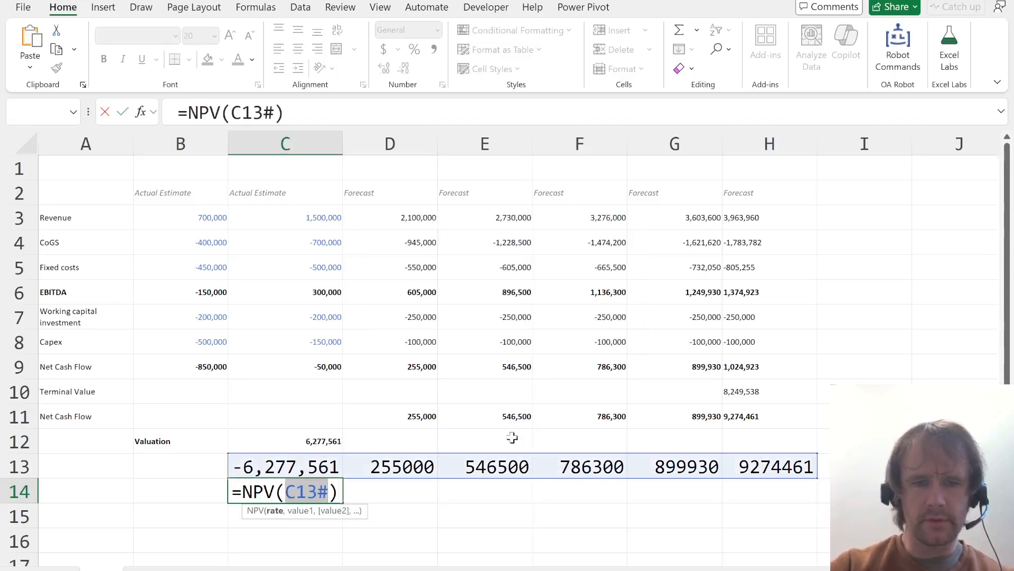
- Change the C14 formula to =IRR(C13#) and show the percentage with two decimal places
{"action": "key", "text": "Right"}
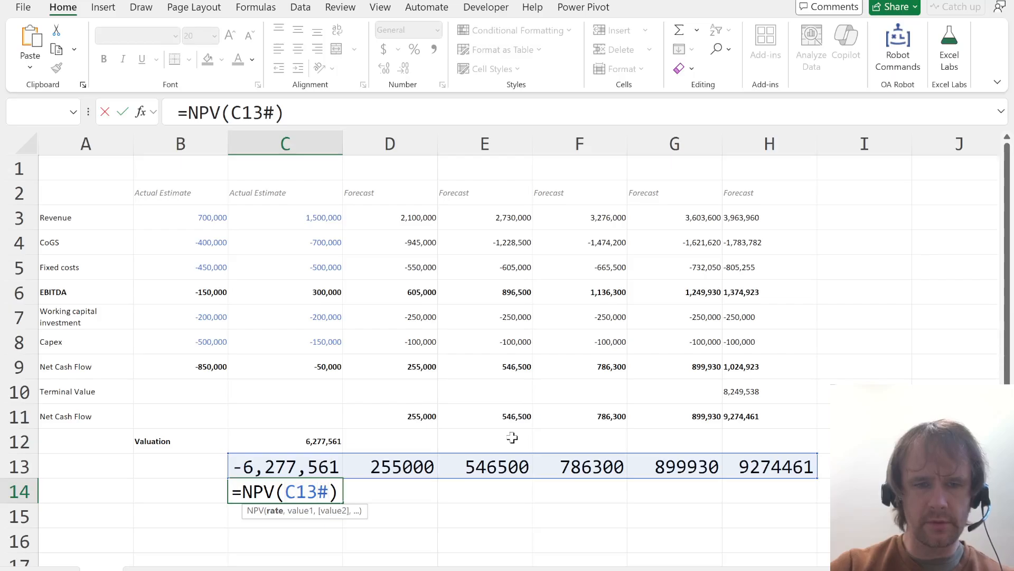
{"action": "key", "text": "Left"}
{"action": "key", "text": "shift+Home"}
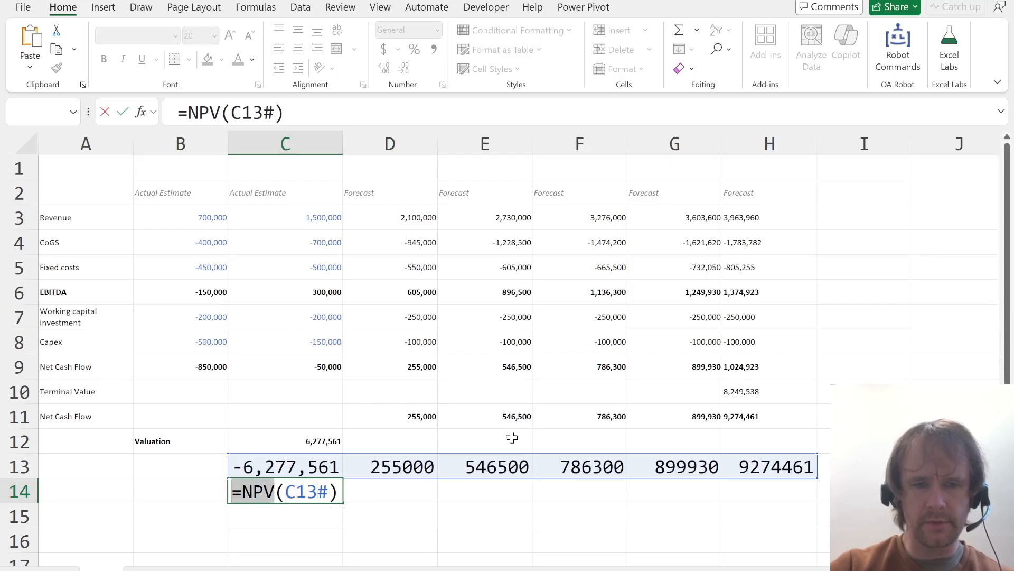
{"action": "key", "text": "shift+Right"}
{"action": "type", "text": "irr"}
{"action": "key", "text": "Return"}
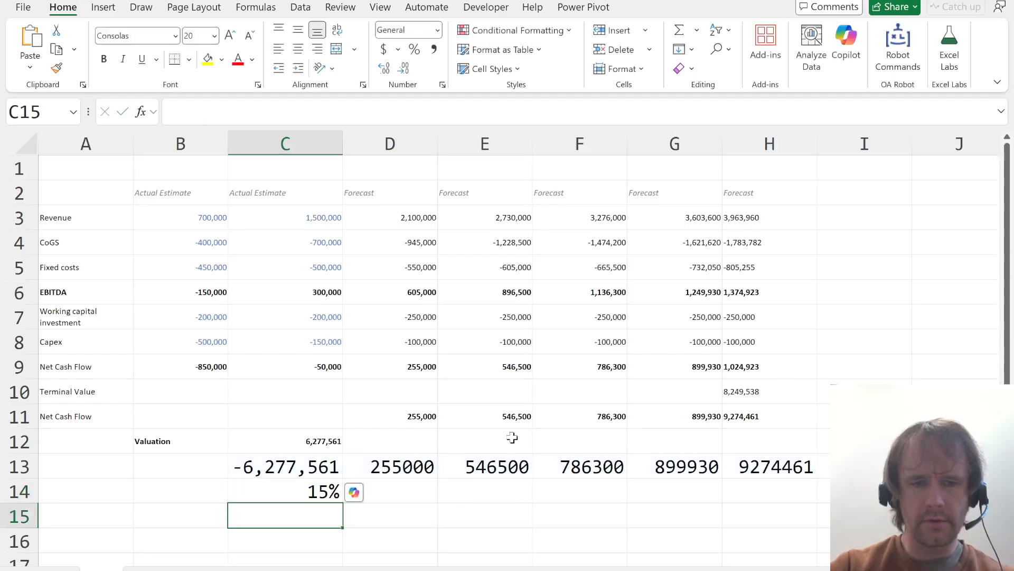
{"action": "key", "text": "Up"}
{"action": "key", "text": "alt"}
{"action": "key", "text": "h"}
{"action": "key", "text": "0"}
- Switch to the FlexiQuiz page and answer question 1 on the discount rate with 15%
{"action": "key", "text": "alt+Tab"}
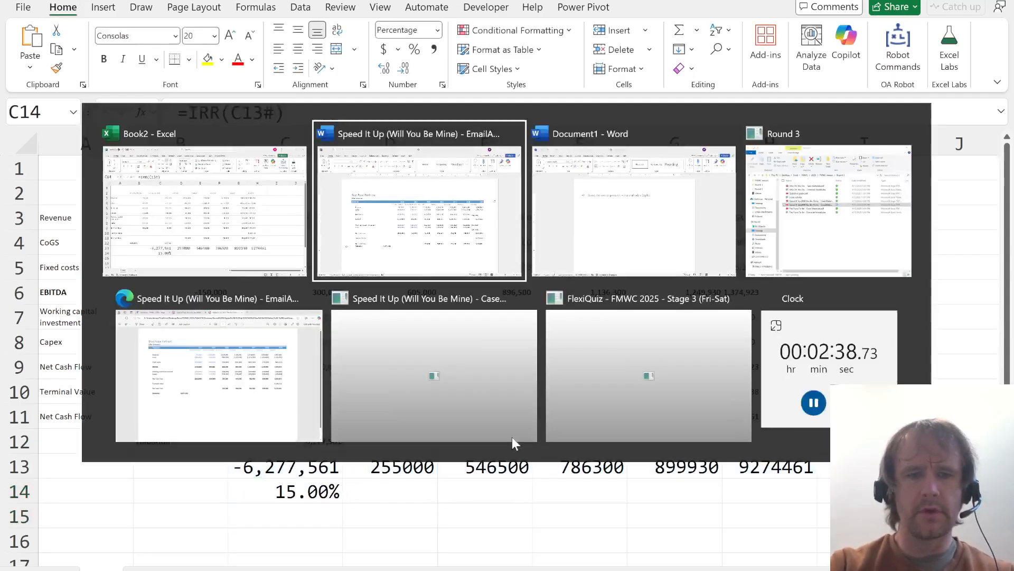
{"action": "key", "text": "alt+Tab"}
{"action": "key", "text": "alt+Tab"}
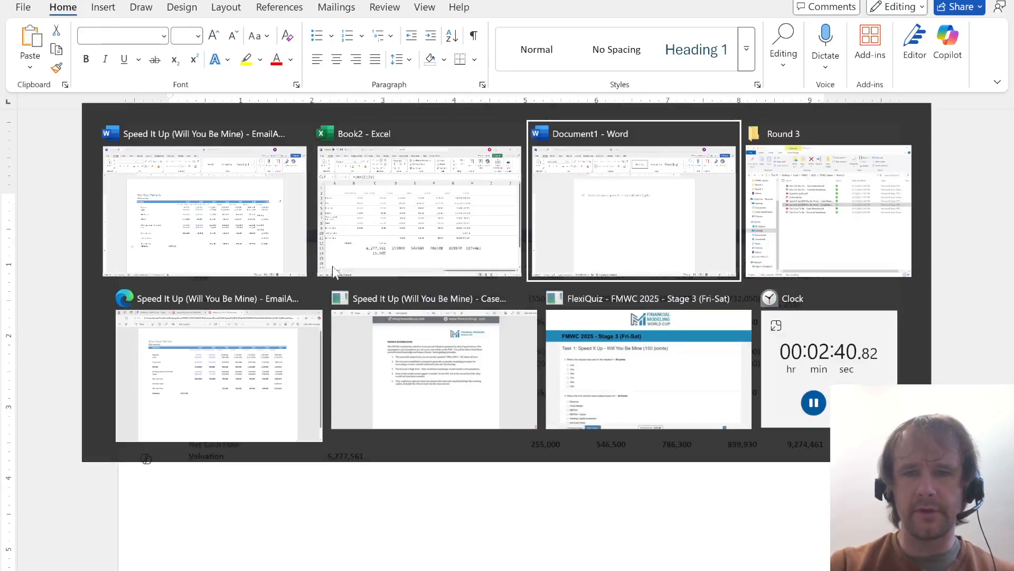
{"action": "key", "text": "alt+Tab"}
{"action": "key", "text": "alt+Tab"}
{"action": "key", "text": "alt+Tab"}
{"action": "key", "text": "alt+Tab"}
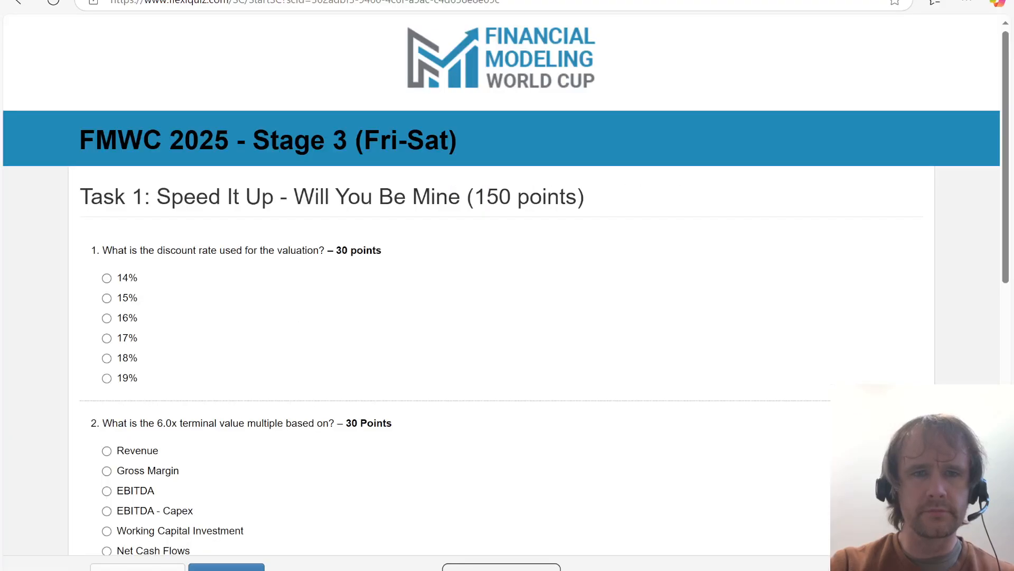
{"action": "left_click", "coordinate": [127, 299]}
- Switch from the quiz to the Excel workbook and enter =H10/6 in I10 to derive the terminal value base
{"action": "scroll", "coordinate": [309, 430], "scroll_direction": "down", "scroll_amount": 2}
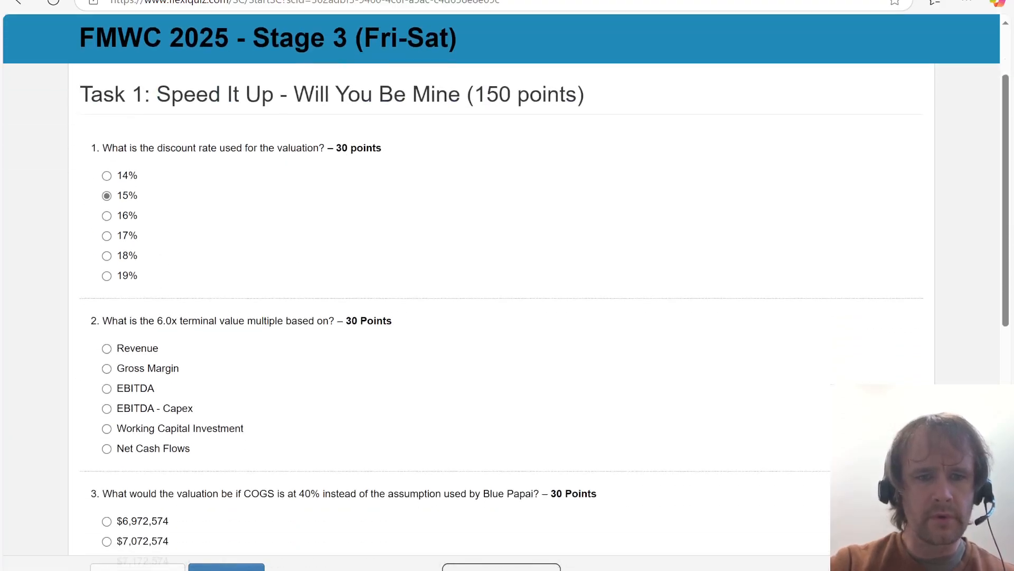
{"action": "key", "text": "alt+Tab"}
{"action": "key", "text": "alt+Tab"}
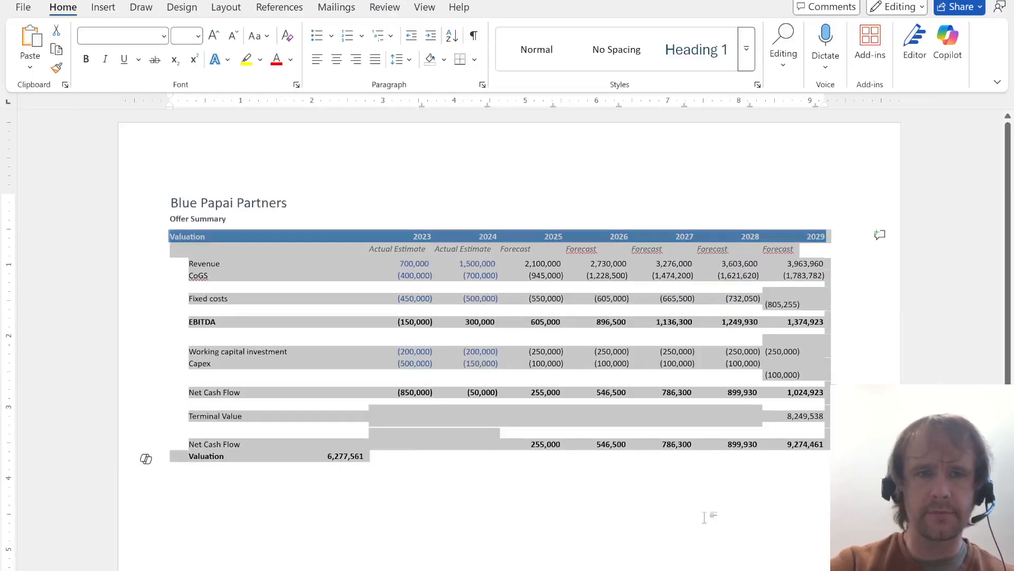
{"action": "key", "text": "alt+Tab"}
{"action": "key", "text": "alt+Tab"}
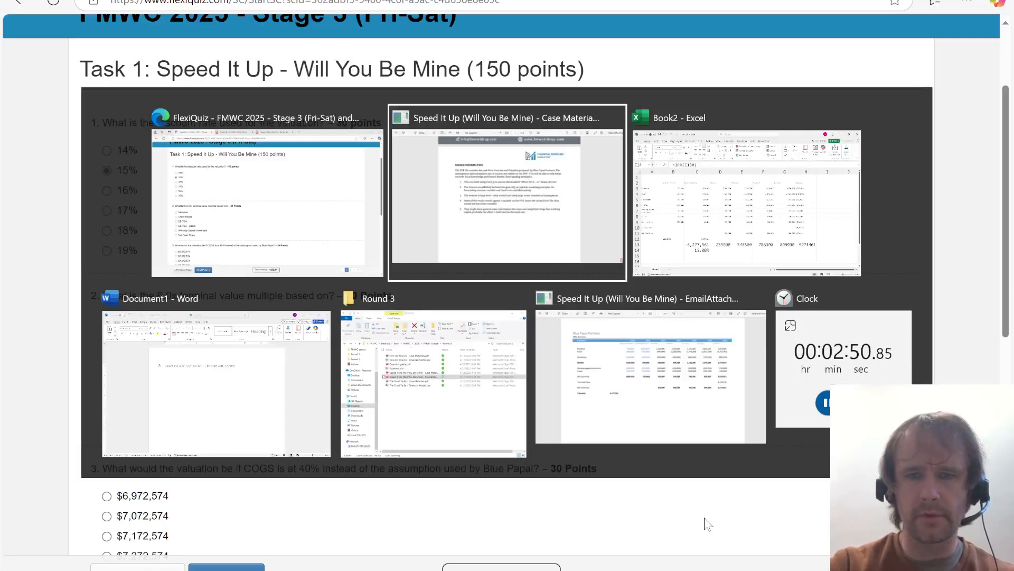
{"action": "left_click", "coordinate": [795, 388]}
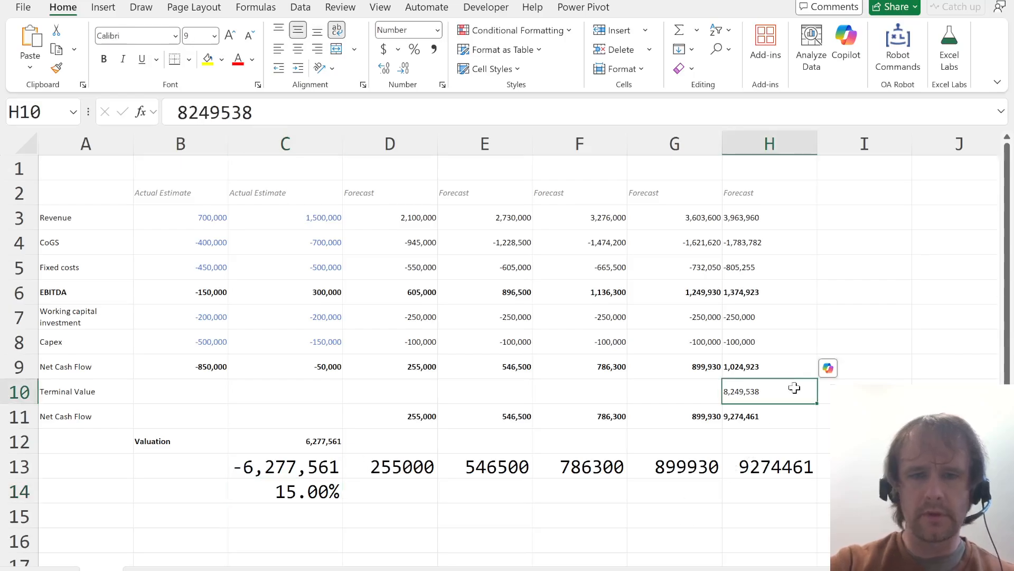
{"action": "key", "text": "Right"}
{"action": "type", "text": "="}
{"action": "left_click", "coordinate": [795, 388]}
{"action": "type", "text": "/"}
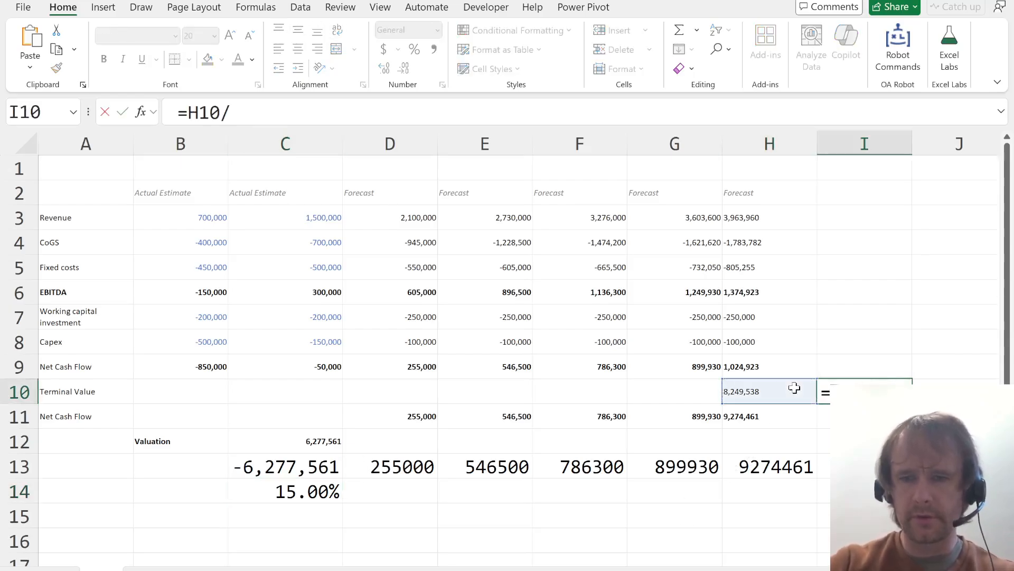
{"action": "type", "text": "6"}
{"action": "key", "text": "Return"}
{"action": "key", "text": "Up"}
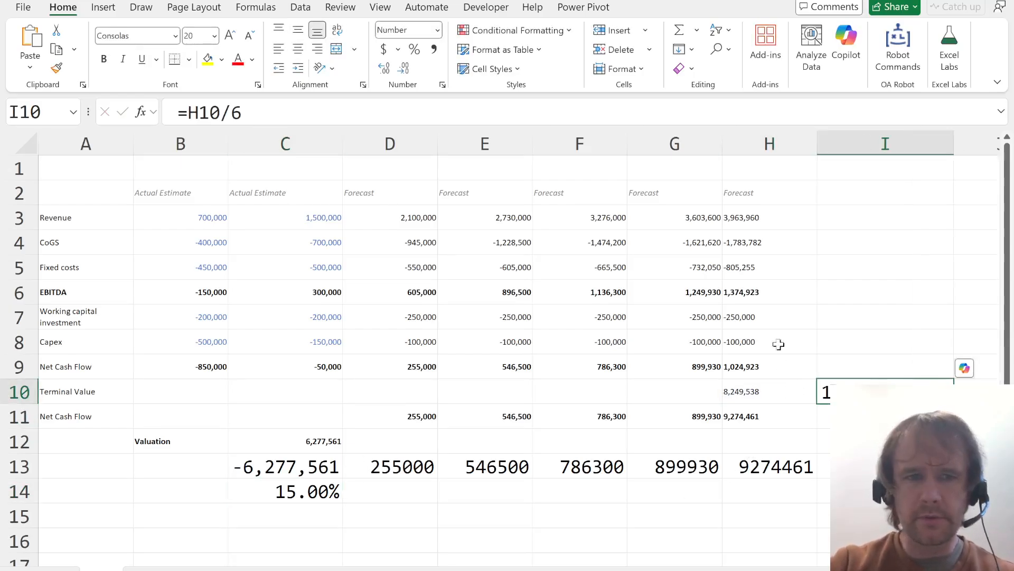
- Return to the FlexiQuiz page and answer question 2 on the terminal value multiple with EBITDA
{"action": "key", "text": "alt+Tab"}
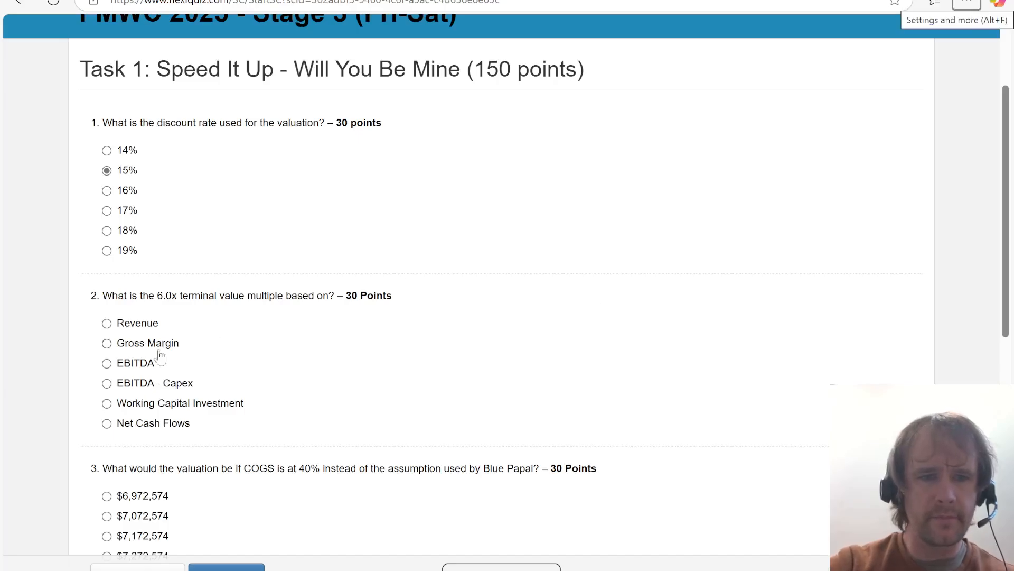
{"action": "left_click", "coordinate": [146, 363]}
{"action": "scroll", "coordinate": [312, 396], "scroll_direction": "down", "scroll_amount": 3}
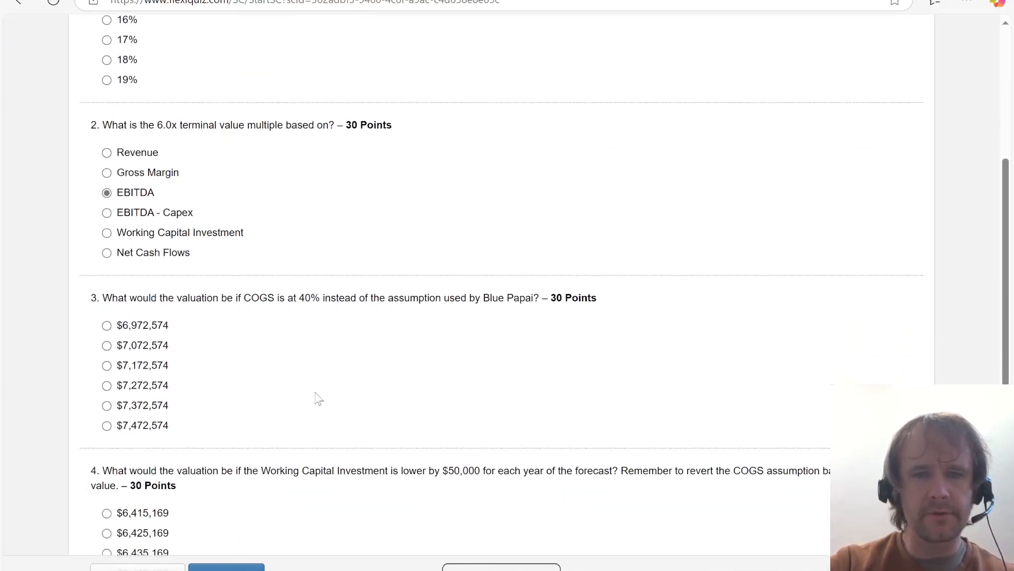
- Switch back to the Excel workbook and enter =B3-SUM(B4:B5) as the EBITDA formula in B6
{"action": "key", "text": "alt+Tab"}
{"action": "key", "text": "Home"}
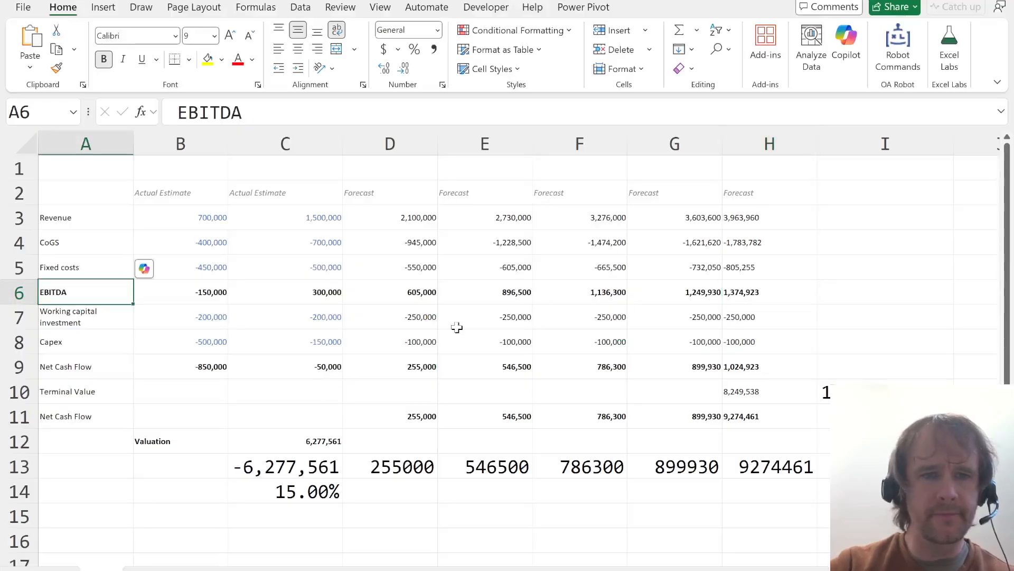
{"action": "left_click", "coordinate": [198, 243]}
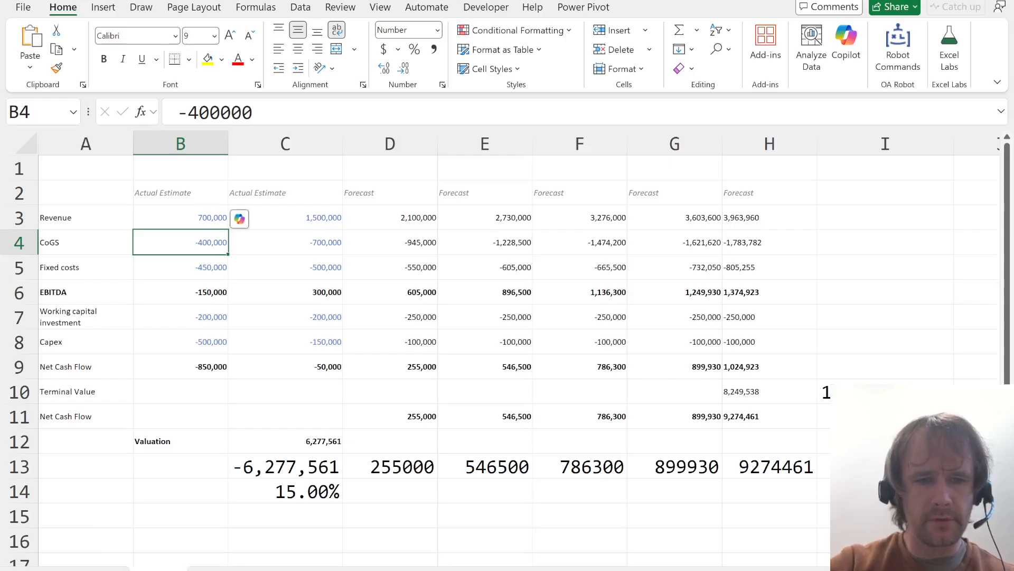
{"action": "left_click", "coordinate": [197, 272]}
{"action": "left_click", "coordinate": [204, 290]}
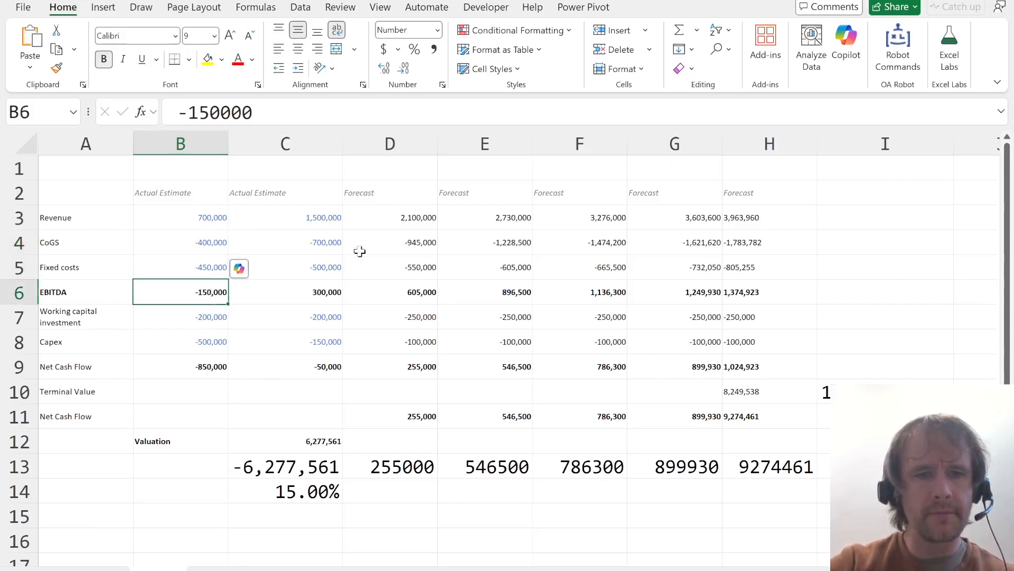
{"action": "type", "text": "="}
{"action": "key", "text": "Up"}
{"action": "key", "text": "Up"}
{"action": "key", "text": "Up"}
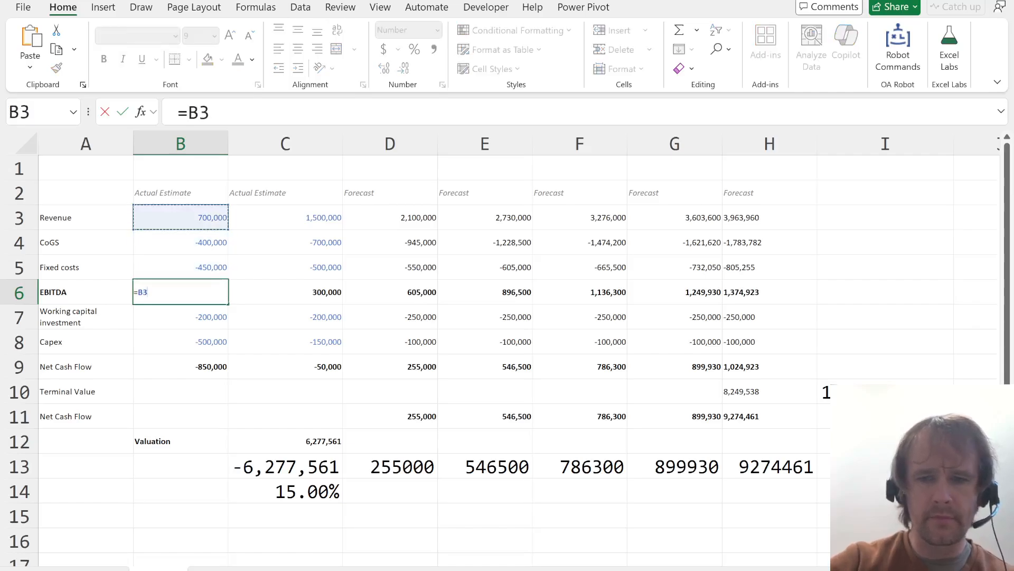
{"action": "type", "text": "-sum"}
{"action": "key", "text": "Tab"}
{"action": "key", "text": "Up"}
{"action": "key", "text": "shift+Up"}
{"action": "key", "text": "Return"}
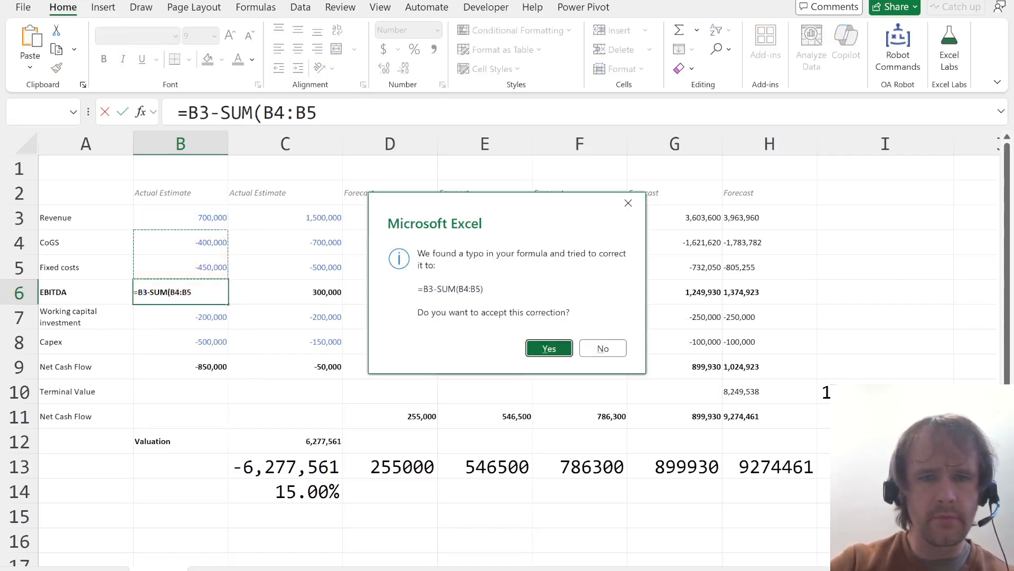
{"action": "key", "text": "Return"}
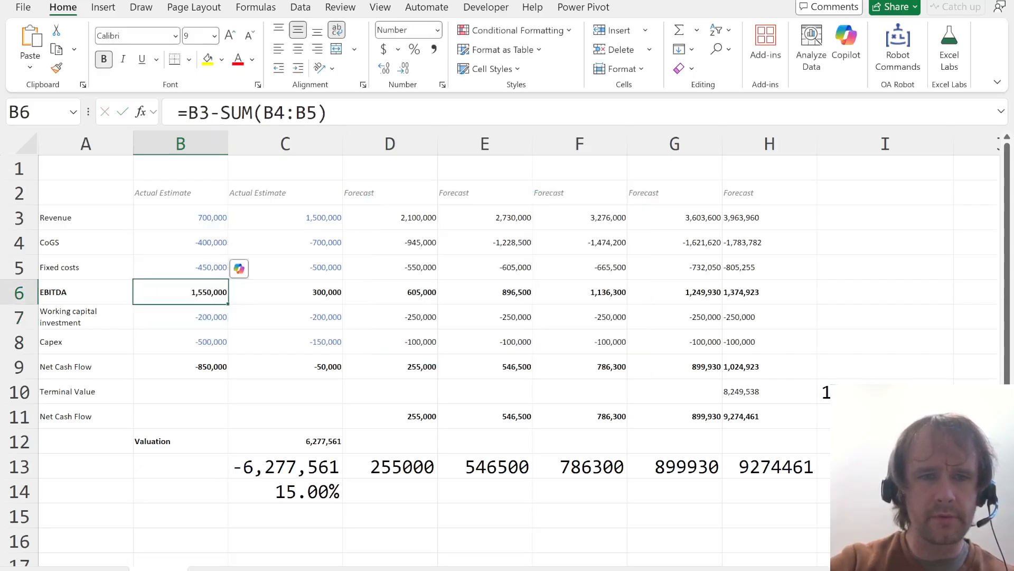
- Correct the EBITDA formula in B6 to =B3+SUM(B4:B5) and fill it across to H6
{"action": "key", "text": "F2"}
{"action": "key", "text": "ctrl+Left"}
{"action": "key", "text": "ctrl+Left"}
{"action": "key", "text": "ctrl+Left"}
{"action": "key", "text": "BackSpace"}
{"action": "type", "text": "+"}
{"action": "key", "text": "Return"}
{"action": "key", "text": "Up"}
{"action": "key", "text": "ctrl+shift+Right"}
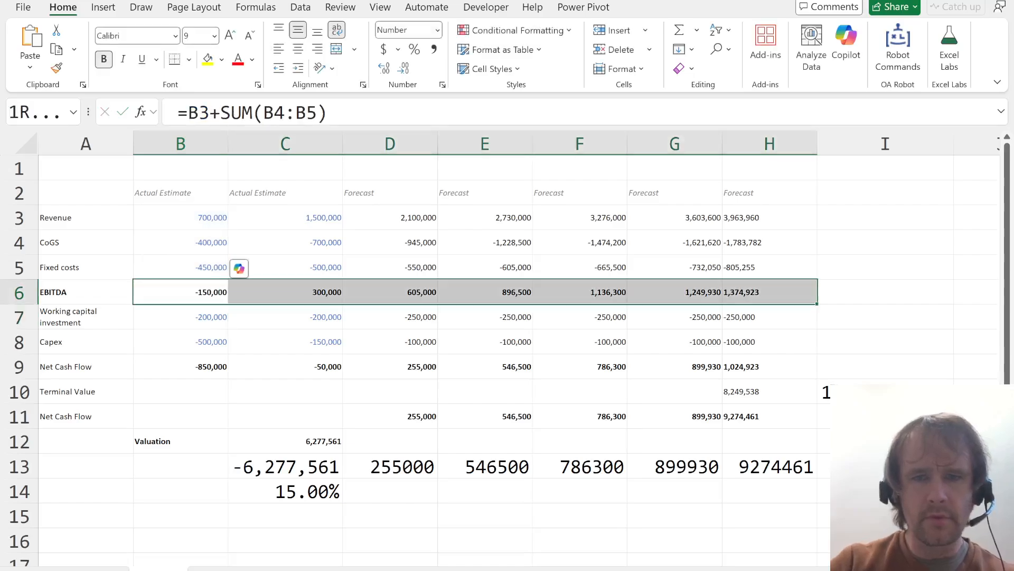
{"action": "key", "text": "ctrl+r"}
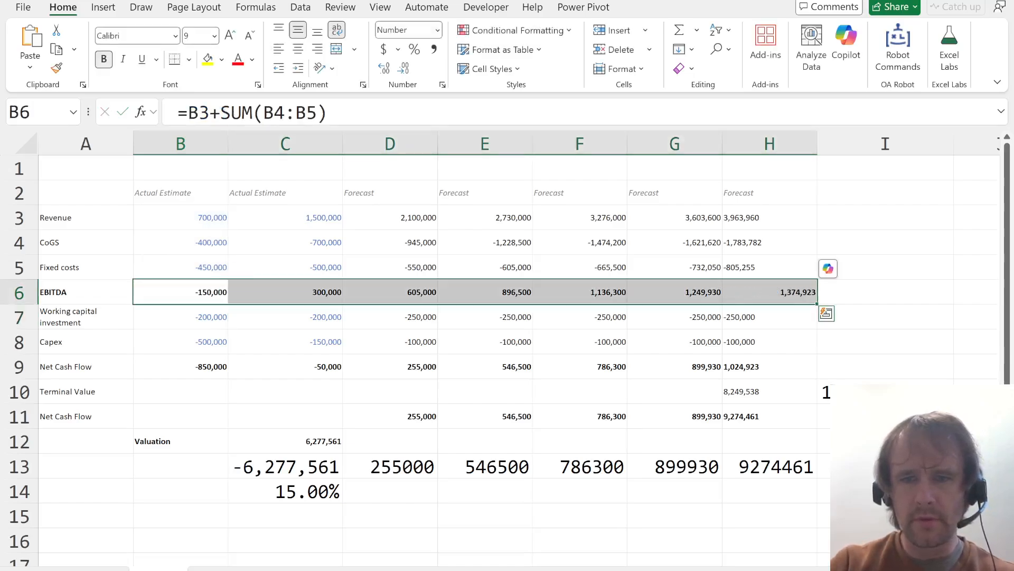
- Copy blank cell I5 and paste it onto B3:H5 as values with the Add operation, then re-enter H5
{"action": "key", "text": "Up"}
{"action": "key", "text": "Right"}
{"action": "key", "text": "Right"}
{"action": "key", "text": "Right"}
{"action": "key", "text": "Right"}
{"action": "key", "text": "Right"}
{"action": "key", "text": "Right"}
{"action": "key", "text": "Right"}
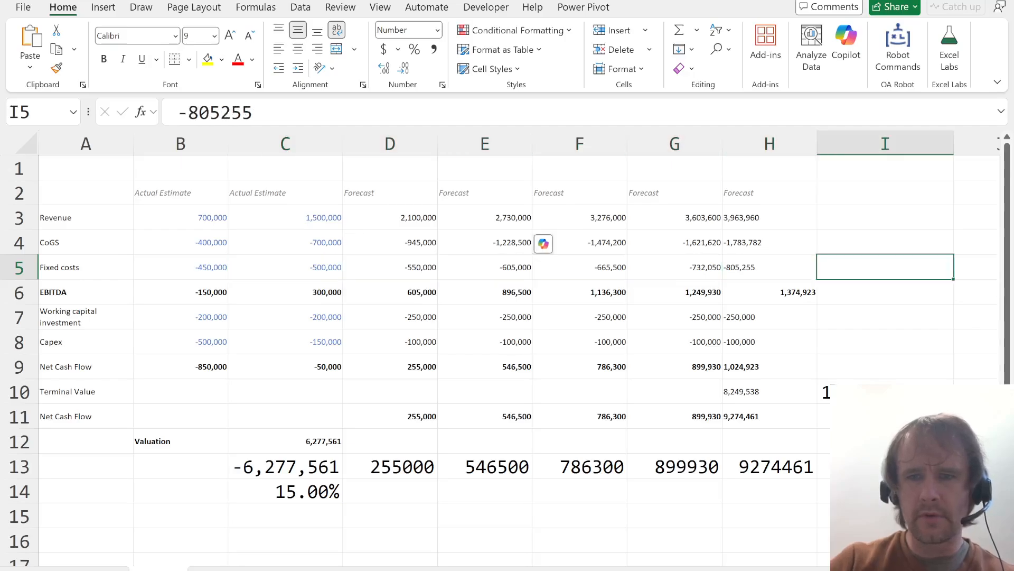
{"action": "key", "text": "ctrl+c"}
{"action": "key", "text": "Left"}
{"action": "key", "text": "shift+Up"}
{"action": "key", "text": "shift+Up"}
{"action": "key", "text": "shift+Up"}
{"action": "key", "text": "shift+Up"}
{"action": "key", "text": "shift+Down"}
{"action": "key", "text": "shift+Down"}
{"action": "key", "text": "ctrl+shift+Left"}
{"action": "key", "text": "shift+Right"}
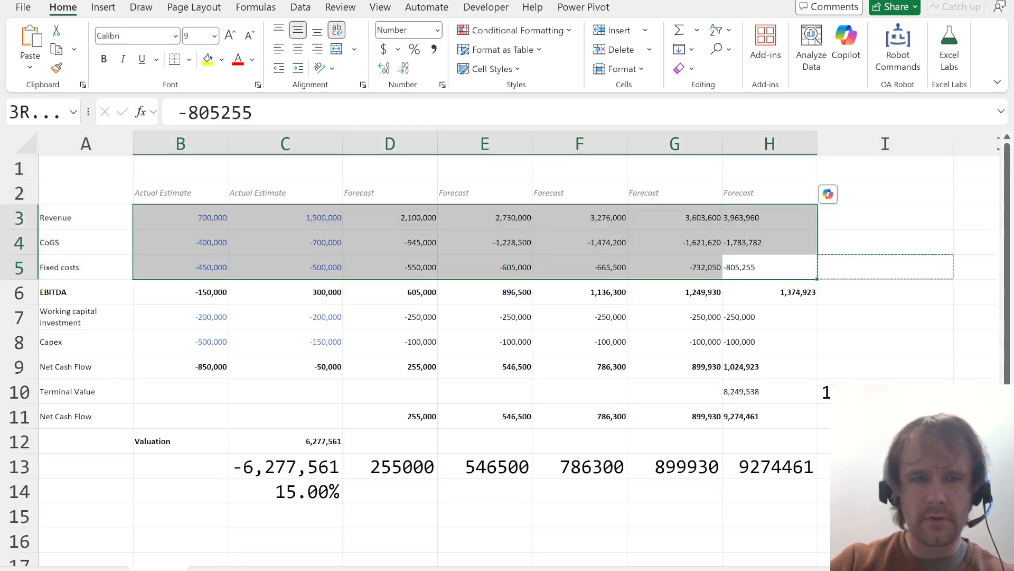
{"action": "key", "text": "alt"}
{"action": "key", "text": "e"}
{"action": "key", "text": "s"}
{"action": "key", "text": "v"}
{"action": "key", "text": "d"}
{"action": "key", "text": "Return"}
{"action": "key", "text": "shift+BackSpace"}
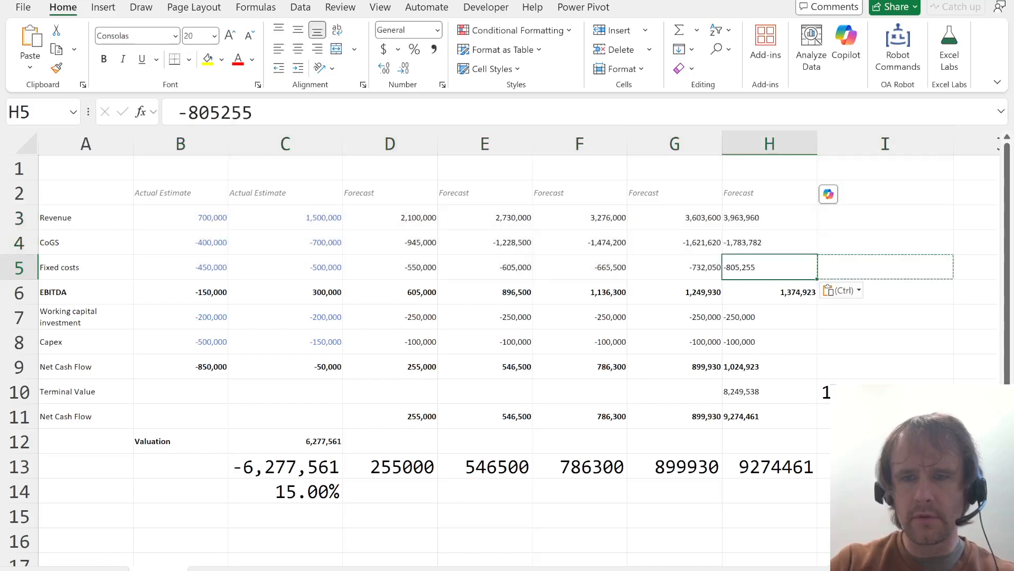
{"action": "key", "text": "F2"}
{"action": "key", "text": "Return"}
{"action": "key", "text": "Up"}
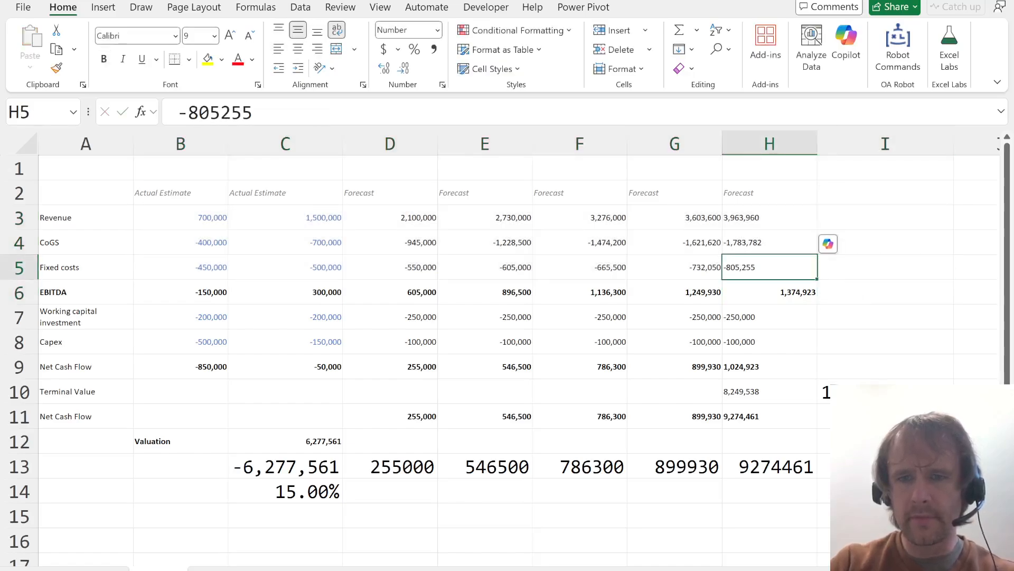
- Copy G5 and paste only its formatting onto the last forecast year's revenue, CoGS and fixed costs in H3:H5
{"action": "key", "text": "Left"}
{"action": "key", "text": "ctrl+c"}
{"action": "key", "text": "Right"}
{"action": "key", "text": "shift+Up"}
{"action": "key", "text": "shift+Up"}
{"action": "key", "text": "alt"}
{"action": "key", "text": "e"}
{"action": "key", "text": "s"}
{"action": "key", "text": "t"}
{"action": "key", "text": "Return"}
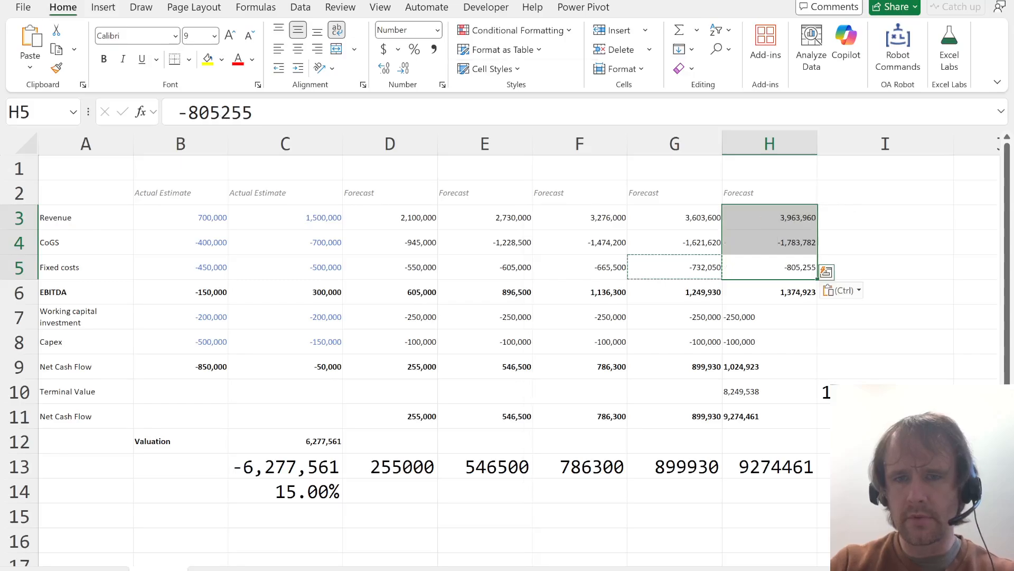
- Paste the copied G5 formatting onto H7:H11
{"action": "key", "text": "Down"}
{"action": "key", "text": "Down"}
{"action": "key", "text": "shift+Down"}
{"action": "key", "text": "shift+Down"}
{"action": "key", "text": "shift+Down"}
{"action": "key", "text": "shift+Down"}
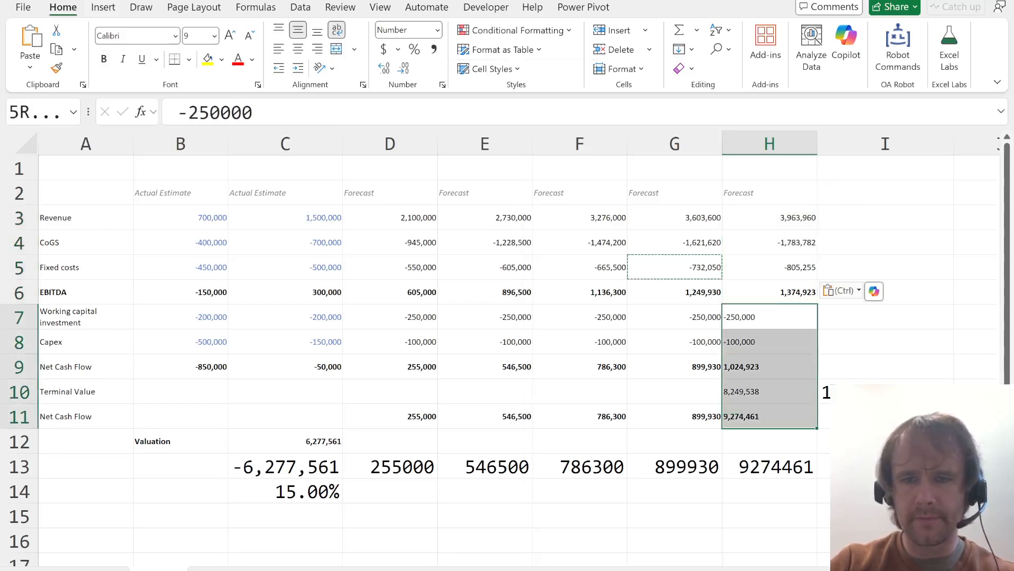
{"action": "key", "text": "alt"}
{"action": "key", "text": "e"}
{"action": "key", "text": "s"}
{"action": "key", "text": "t"}
{"action": "key", "text": "Return"}
- Enter =SUM(B6:B8) for net cash flow in B9 and fill it across to H9
{"action": "key", "text": "Home"}
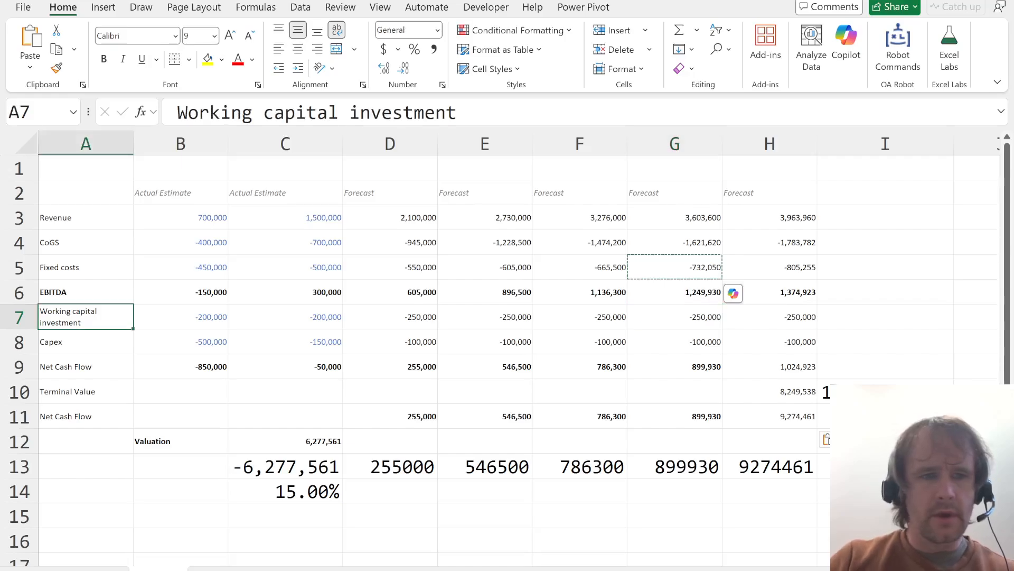
{"action": "key", "text": "Right"}
{"action": "key", "text": "Down"}
{"action": "key", "text": "Down"}
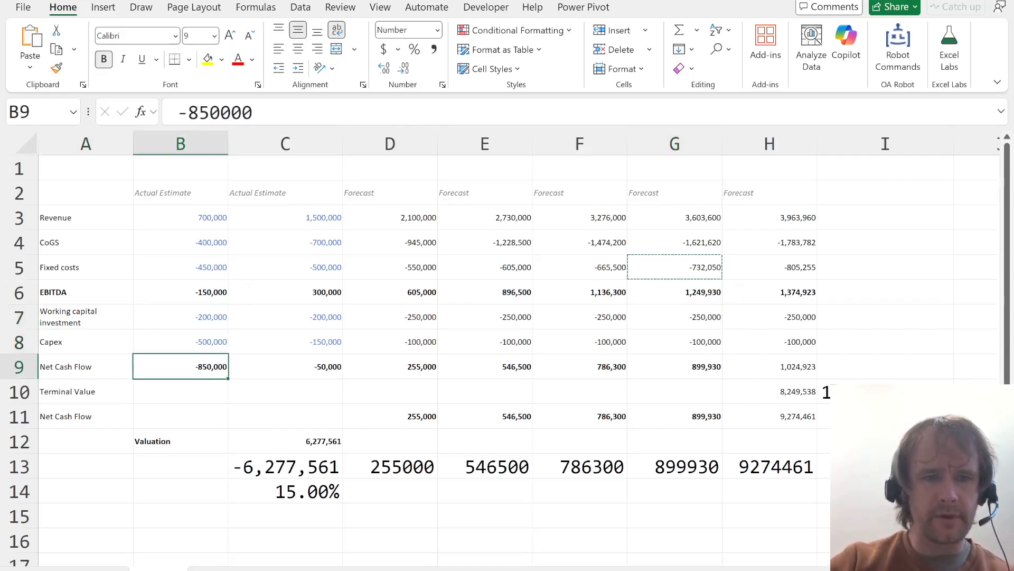
{"action": "type", "text": "=sum("}
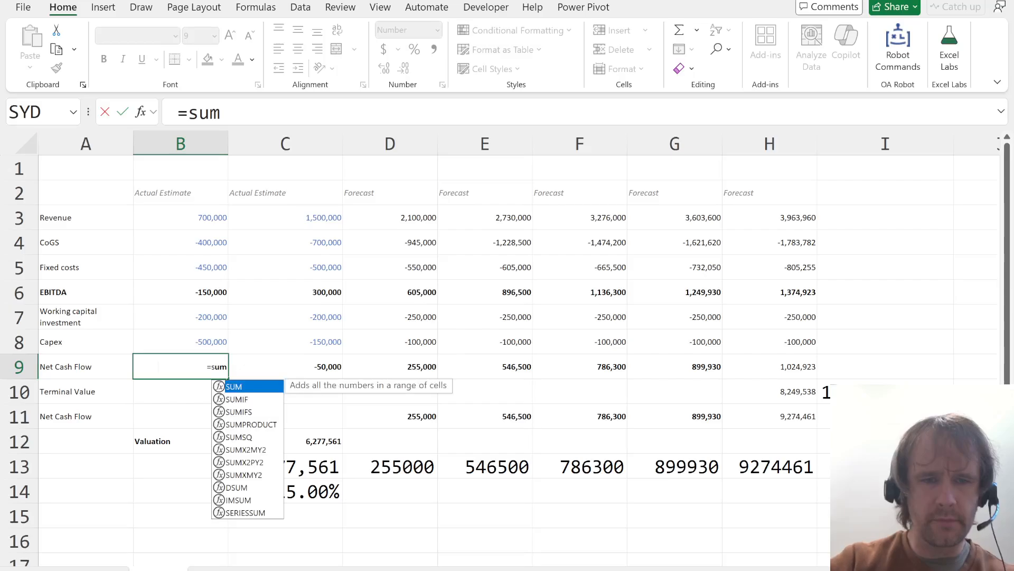
{"action": "key", "text": "Up"}
{"action": "key", "text": "shift+Up"}
{"action": "key", "text": "shift+Up"}
{"action": "key", "text": "ctrl+Return"}
{"action": "key", "text": "ctrl+shift+Right"}
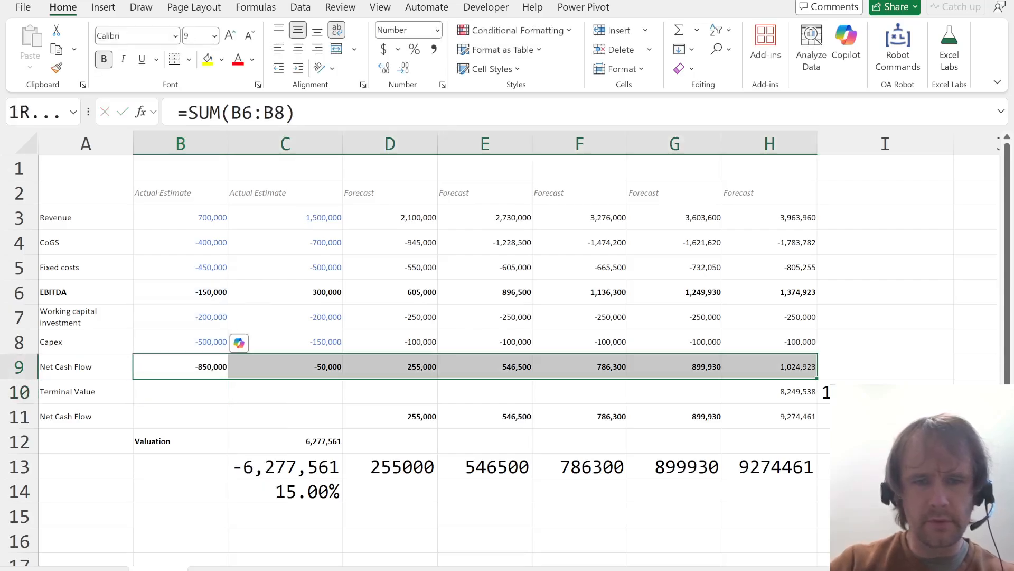
{"action": "key", "text": "Right"}
{"action": "key", "text": "ctrl+Right"}
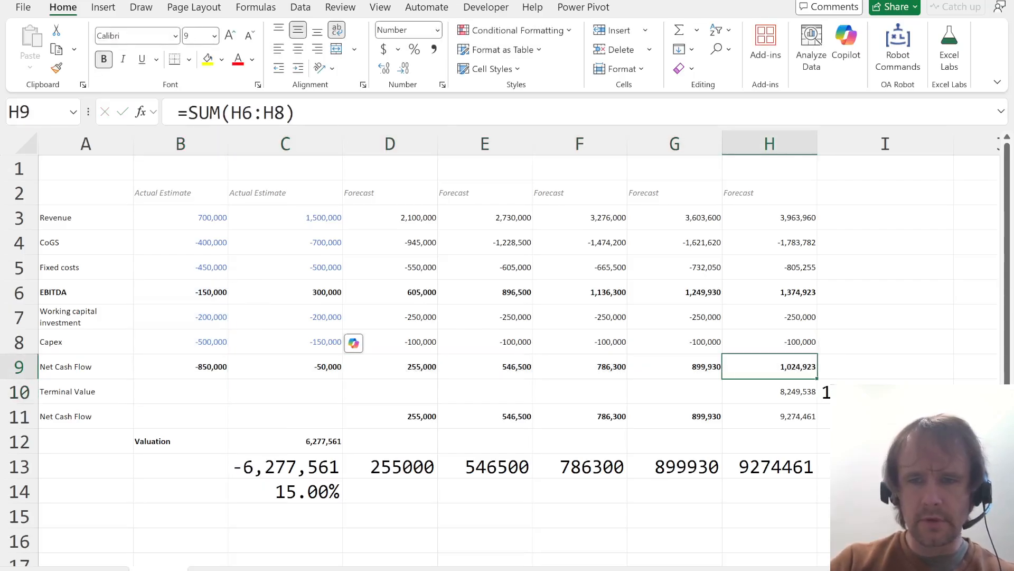
- Replace the terminal value in H10 with the formula =H6*6
{"action": "key", "text": "Down"}
{"action": "type", "text": "="}
{"action": "key", "text": "Up"}
{"action": "key", "text": "Up"}
{"action": "key", "text": "Up"}
{"action": "key", "text": "Up"}
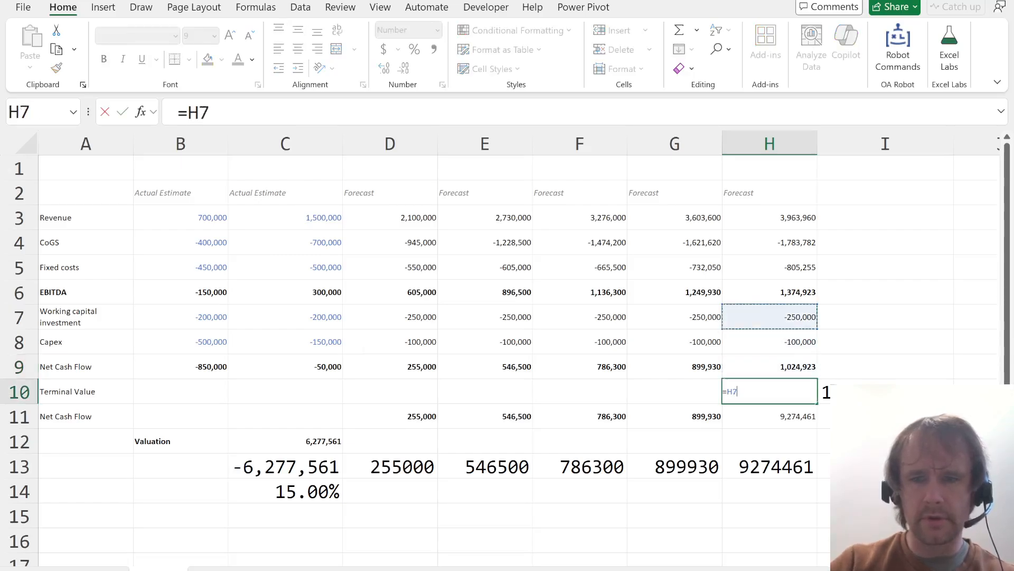
{"action": "type", "text": "*6"}
{"action": "key", "text": "Return"}
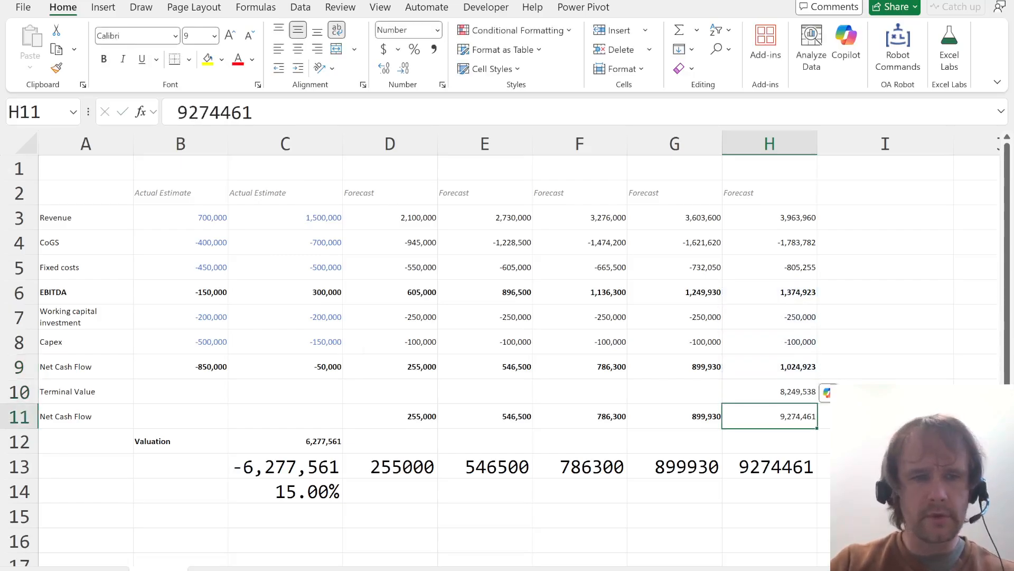
- Enter =H9+H10 in H11 for the final year's net cash flow including terminal value
{"action": "type", "text": "="}
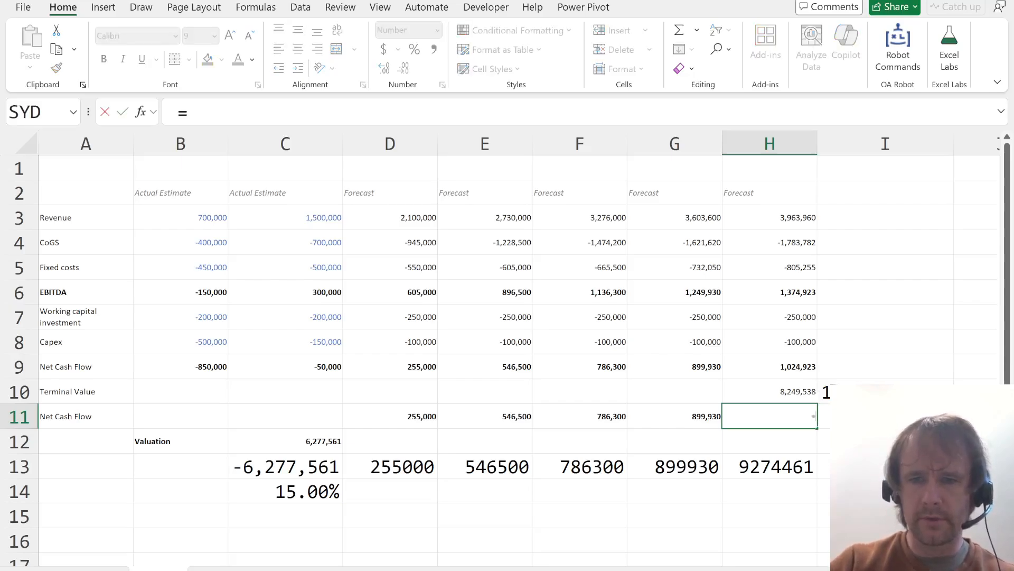
{"action": "key", "text": "Up"}
{"action": "key", "text": "Up"}
{"action": "type", "text": "+"}
{"action": "key", "text": "Up"}
{"action": "key", "text": "Return"}
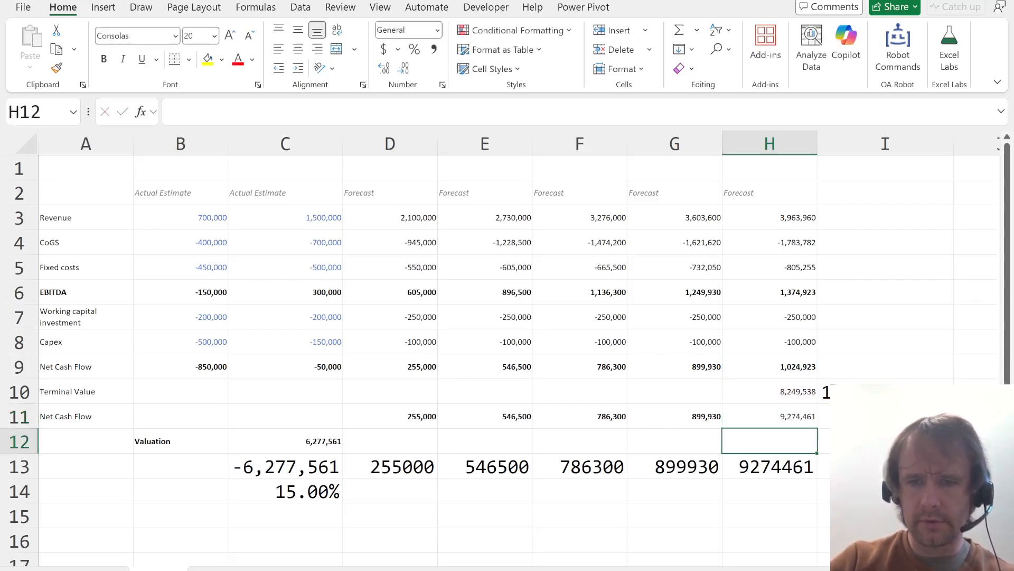
- Copy the H11 net cash flow formula into D11:G11
{"action": "key", "text": "Up"}
{"action": "key", "text": "ctrl+c"}
{"action": "key", "text": "Left"}
{"action": "key", "text": "ctrl+v"}
{"action": "key", "text": "Left"}
{"action": "key", "text": "ctrl+v"}
{"action": "key", "text": "Left"}
{"action": "key", "text": "ctrl+v"}
{"action": "key", "text": "Left"}
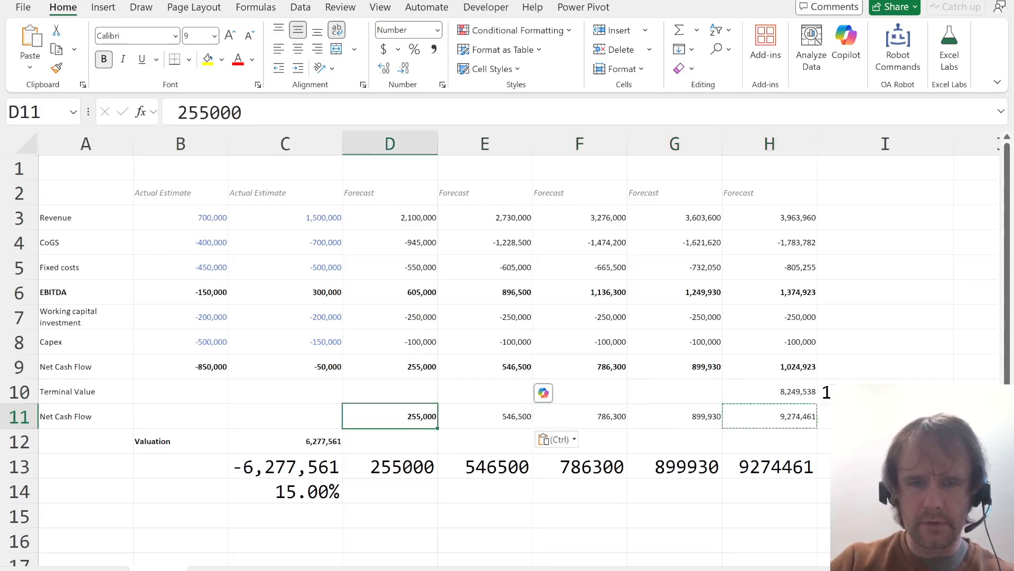
{"action": "key", "text": "ctrl+v"}
- Enter =NPV(15%,D11:H11) in C12 as the live valuation formula
{"action": "key", "text": "Down"}
{"action": "key", "text": "Left"}
{"action": "type", "text": "="}
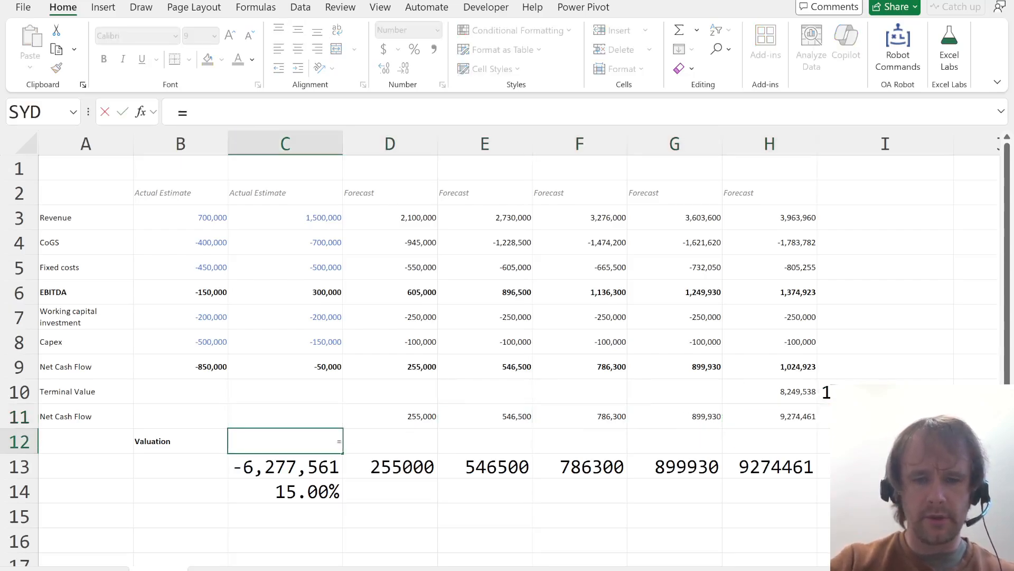
{"action": "type", "text": "npv"}
{"action": "key", "text": "Tab"}
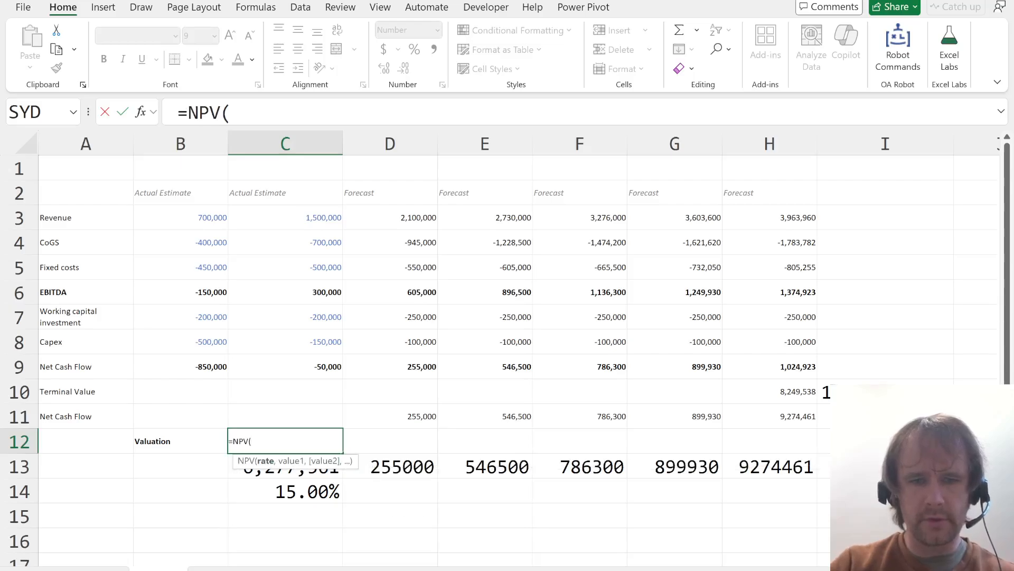
{"action": "type", "text": "15%,"}
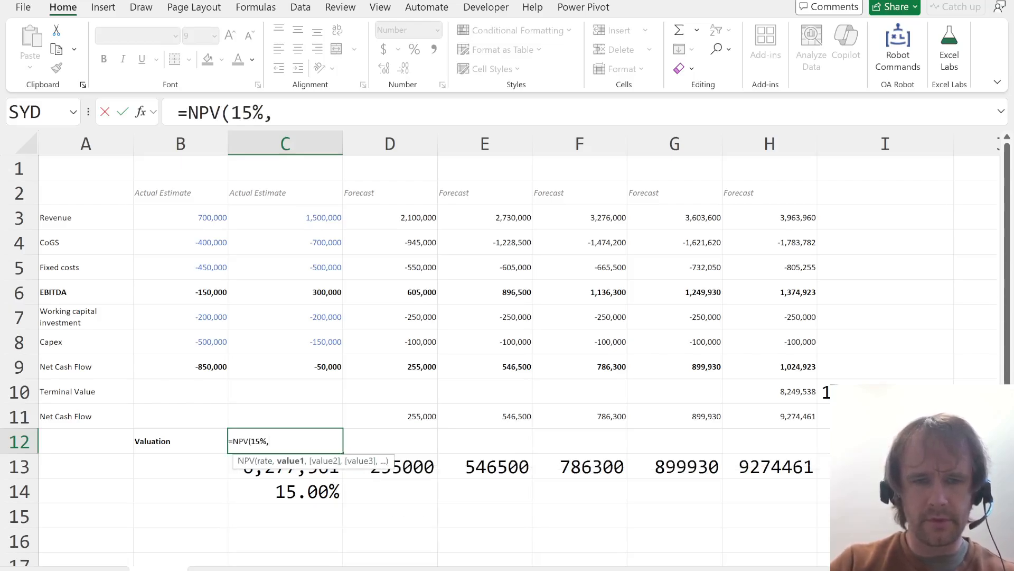
{"action": "key", "text": "Up"}
{"action": "key", "text": "Right"}
{"action": "key", "text": "ctrl+shift+Right"}
{"action": "type", "text": ")"}
{"action": "key", "text": "Return"}
{"action": "key", "text": "Up"}
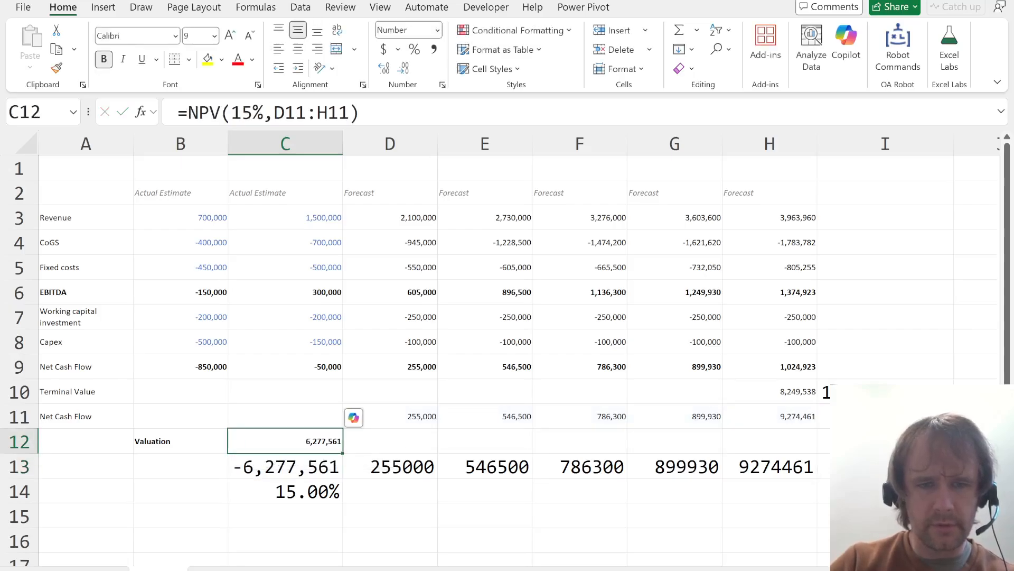
{"action": "key", "text": "ctrl+z"}
{"action": "key", "text": "ctrl+z"}
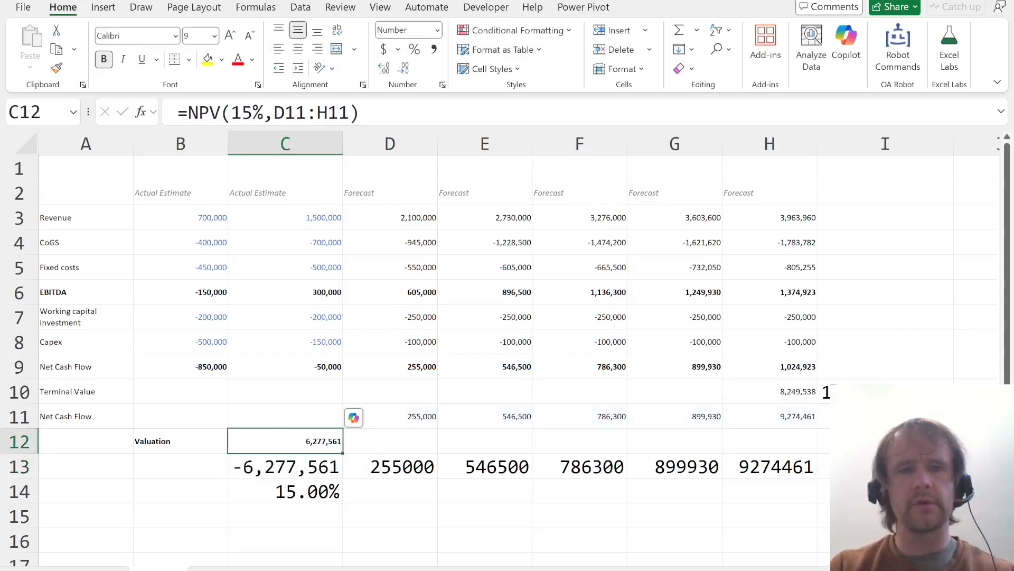
- Replace the CoGS value in B4 with =-B3*40% and fill the formula across to H4
{"action": "key", "text": "Up"}
{"action": "key", "text": "Left"}
{"action": "key", "text": "Up"}
{"action": "key", "text": "Up"}
{"action": "key", "text": "Up"}
{"action": "key", "text": "Up"}
{"action": "key", "text": "Up"}
{"action": "key", "text": "Up"}
{"action": "key", "text": "Up"}
{"action": "key", "text": "F2"}
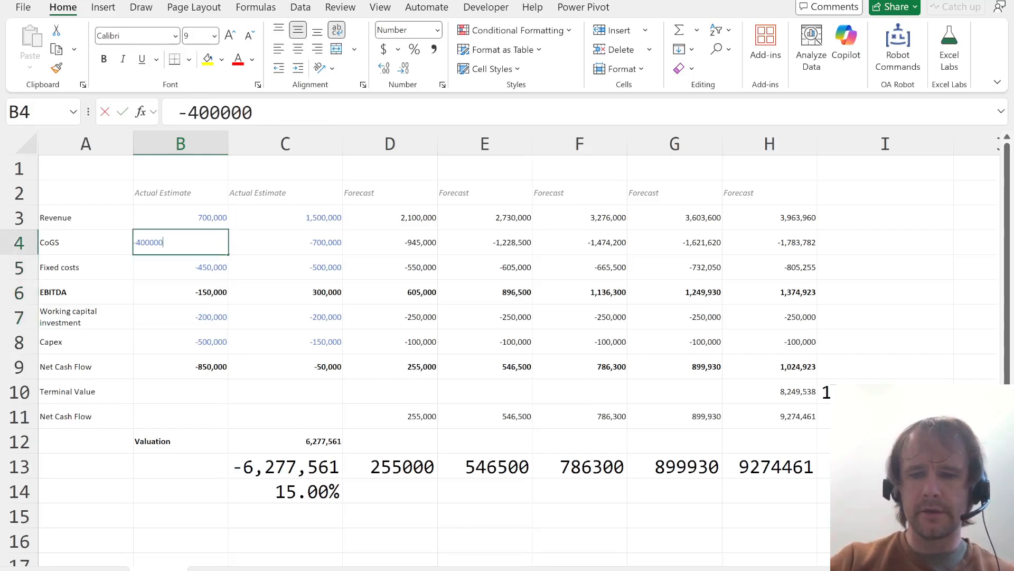
{"action": "key", "text": "Escape"}
{"action": "type", "text": "=-"}
{"action": "key", "text": "Up"}
{"action": "type", "text": "*40%"}
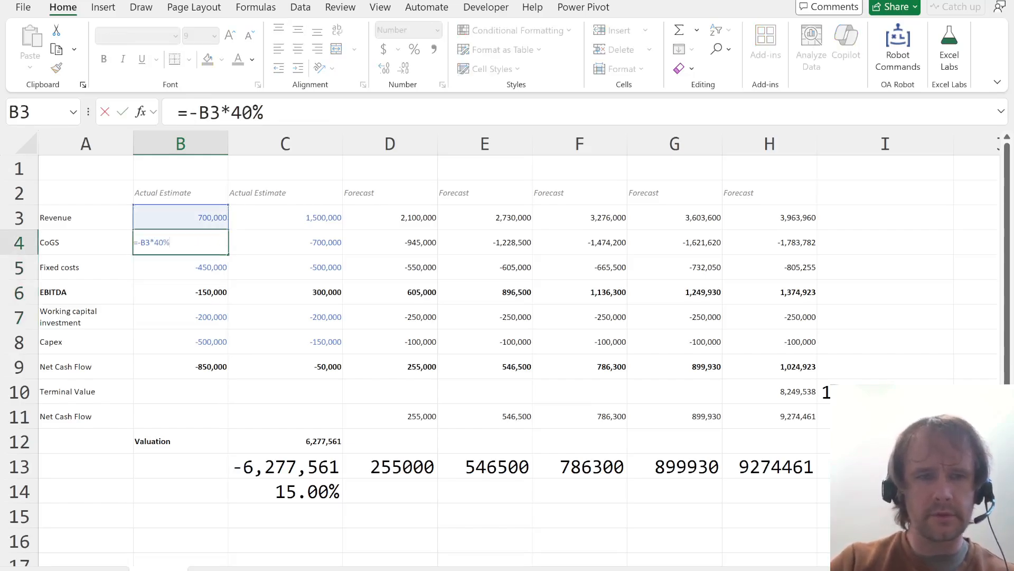
{"action": "key", "text": "ctrl+Return"}
{"action": "key", "text": "ctrl+shift+Right"}
{"action": "key", "text": "ctrl+r"}
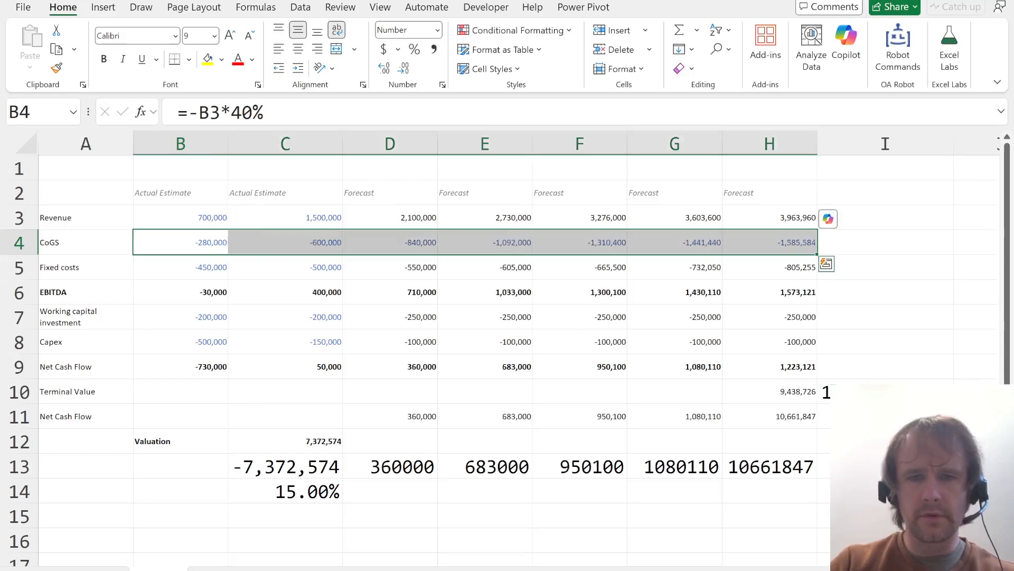
- Check the valuation in C12, switch to the FlexiQuiz page, and choose $7,372,574 as the answer to question 3
{"action": "key", "text": "Down"}
{"action": "key", "text": "Right"}
{"action": "key", "text": "Down"}
{"action": "key", "text": "Down"}
{"action": "key", "text": "Down"}
{"action": "key", "text": "Down"}
{"action": "key", "text": "Down"}
{"action": "key", "text": "Down"}
{"action": "key", "text": "Down"}
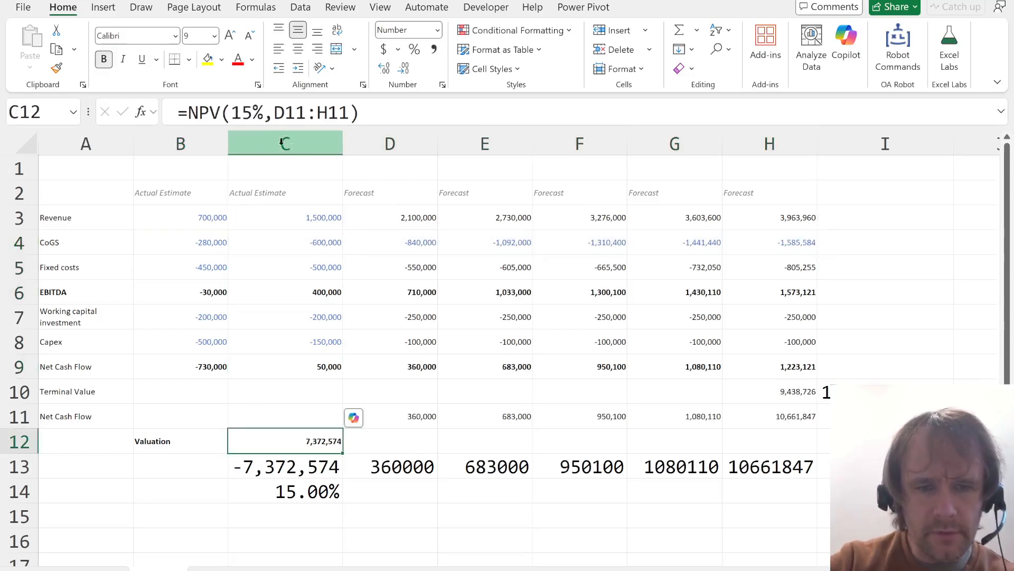
{"action": "key", "text": "alt+Tab"}
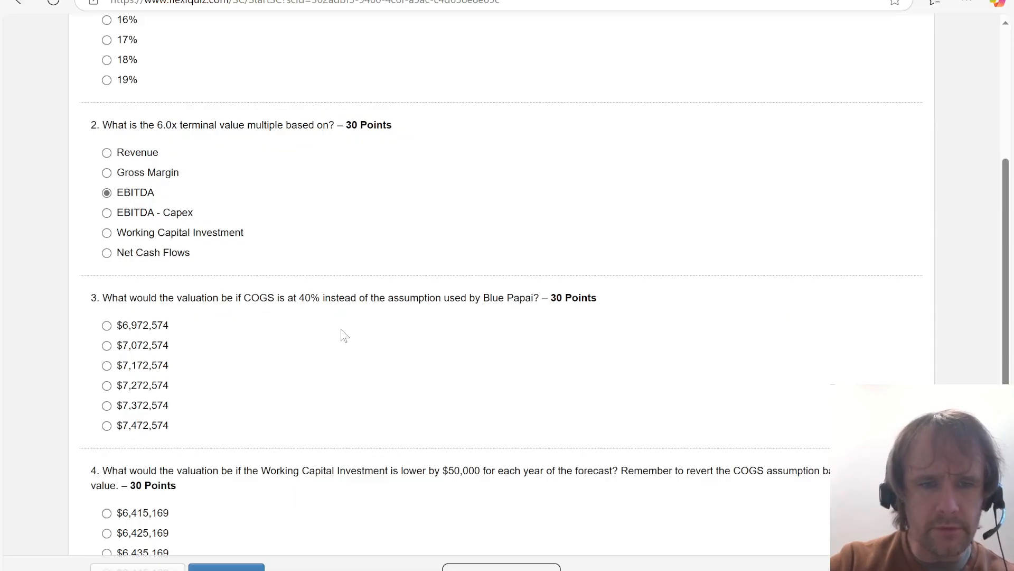
{"action": "left_click", "coordinate": [172, 408]}
{"action": "scroll", "coordinate": [351, 469], "scroll_direction": "down", "scroll_amount": 4}
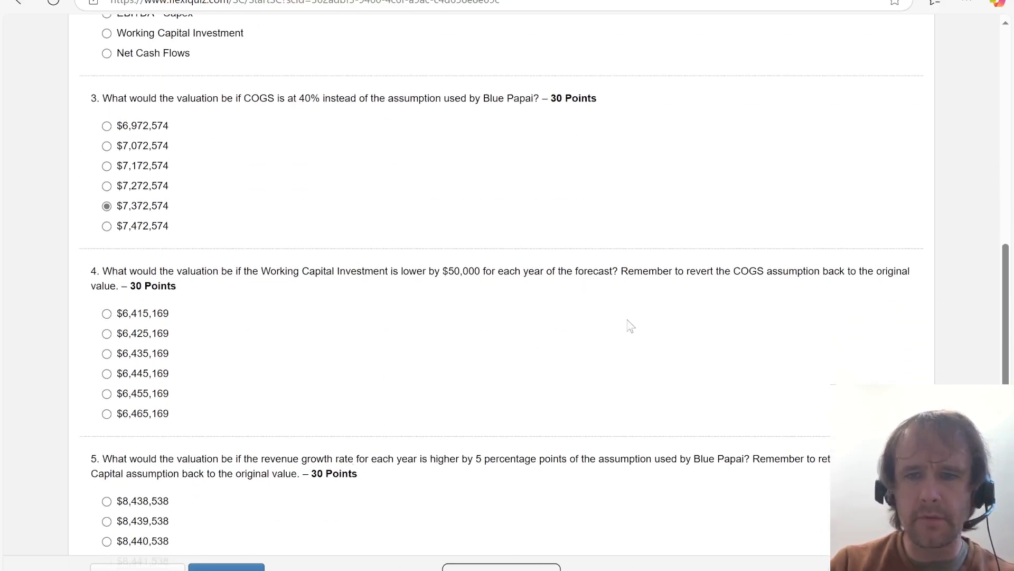
- Switch back to the Excel workbook, undo the 40% CoGS formulas in row 4, and recheck the wording of quiz question 4
{"action": "key", "text": "alt+Tab"}
{"action": "key", "text": "ctrl+z"}
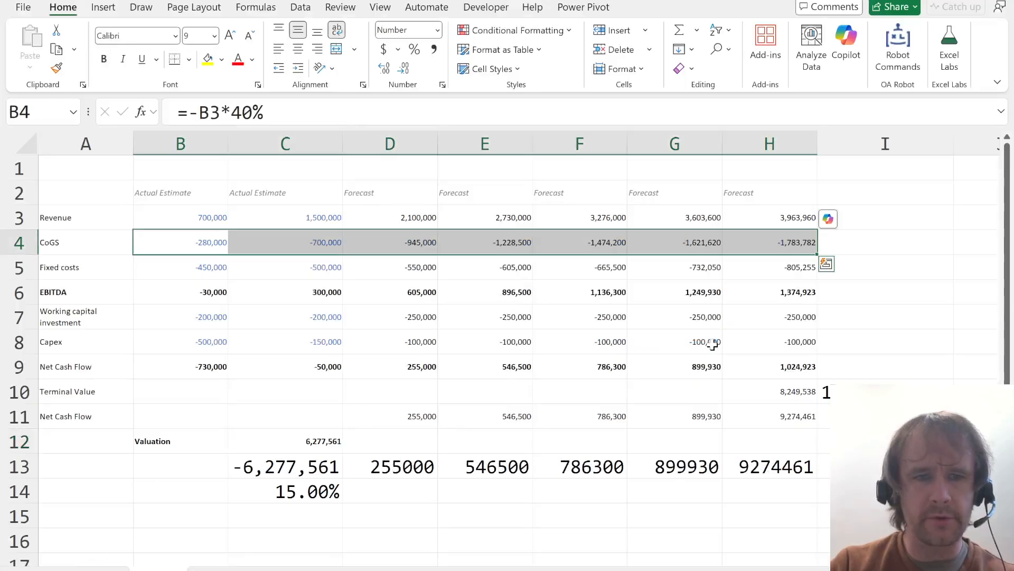
{"action": "key", "text": "ctrl+z"}
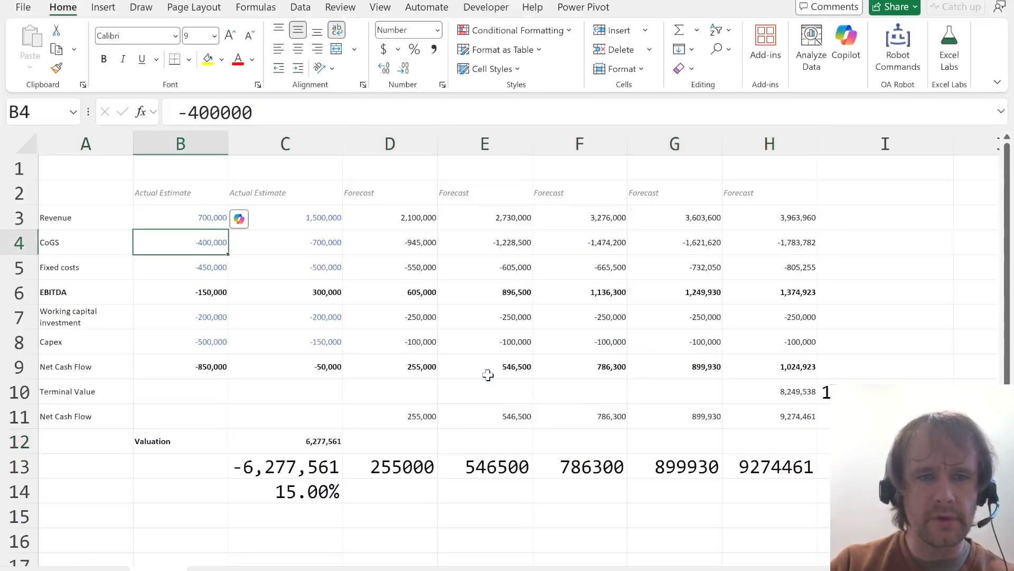
{"action": "key", "text": "alt+Tab"}
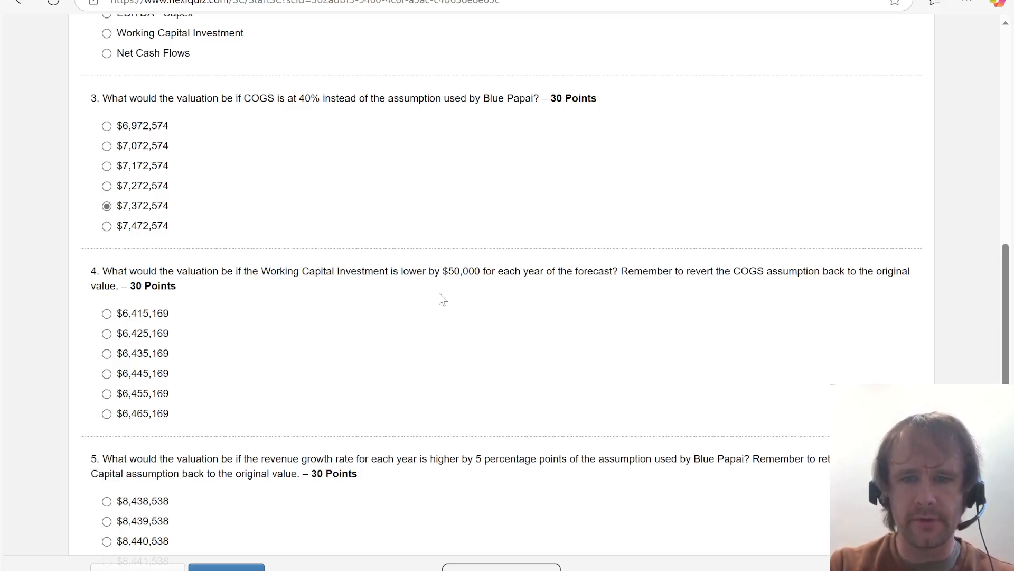
{"action": "key", "text": "alt+Tab"}
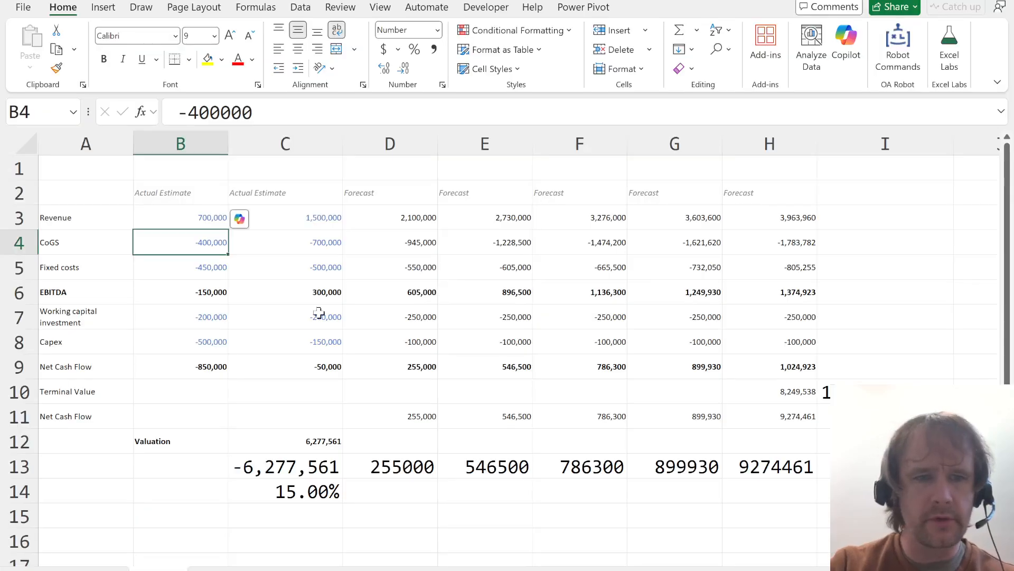
- Enter =Sheet1!B7+50000 for working capital investment in B7 and apply it across B7:H7
{"action": "left_click", "coordinate": [191, 326]}
{"action": "type", "text": "="}
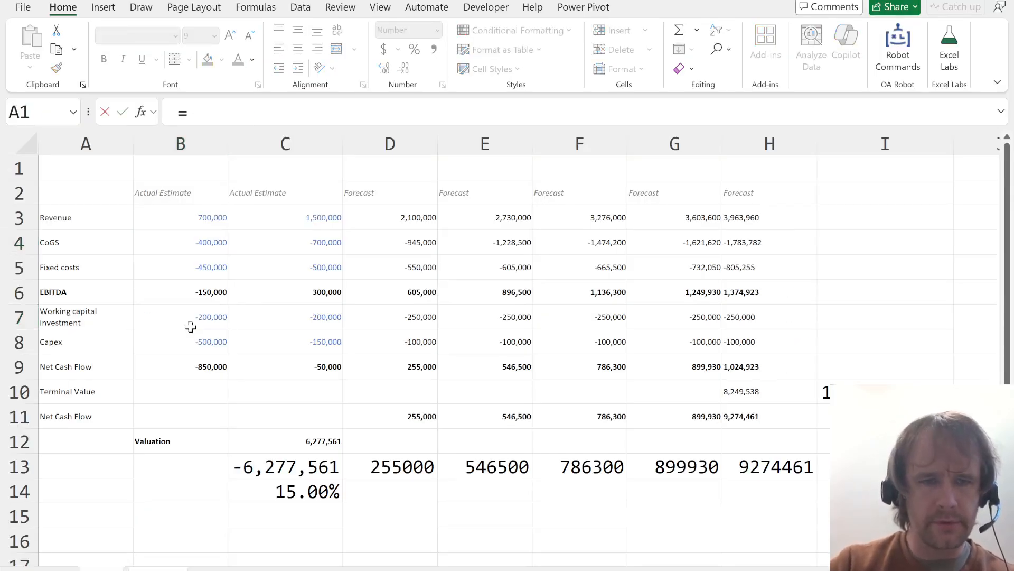
{"action": "left_click", "coordinate": [190, 326]}
{"action": "type", "text": "+50000"}
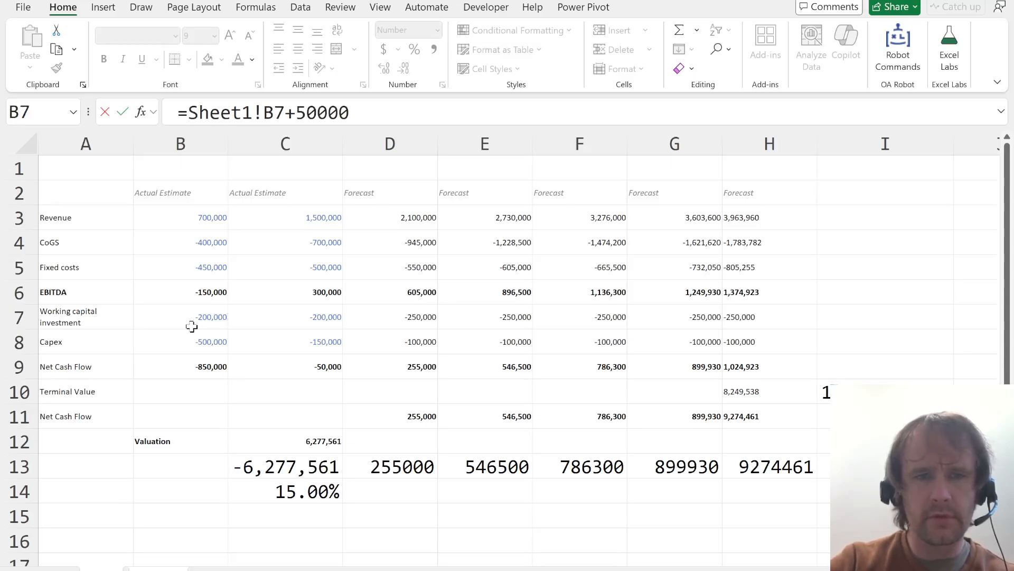
{"action": "key", "text": "Return"}
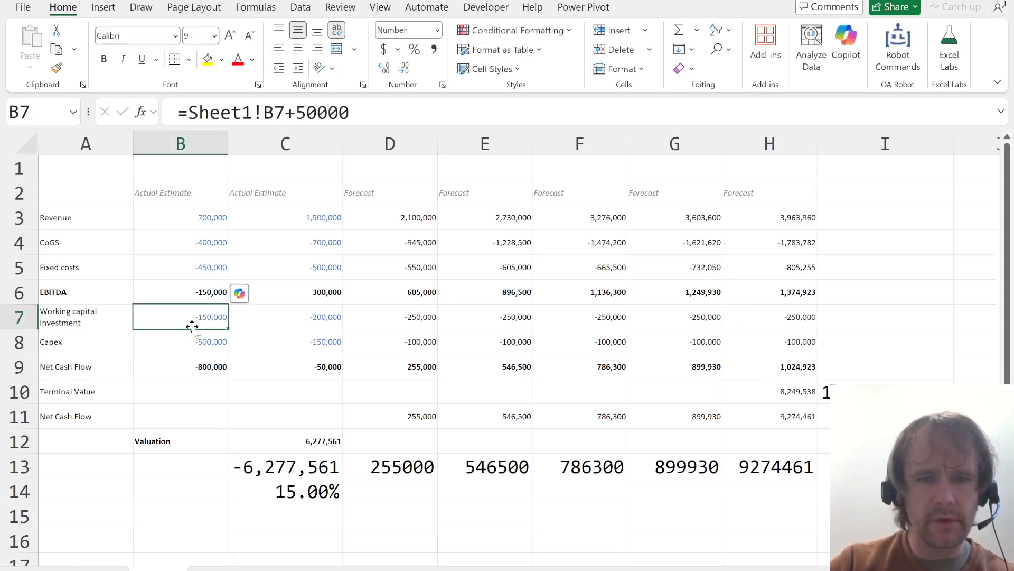
{"action": "key", "text": "ctrl+shift+Right"}
{"action": "key", "text": "F2"}
{"action": "key", "text": "ctrl+Return"}
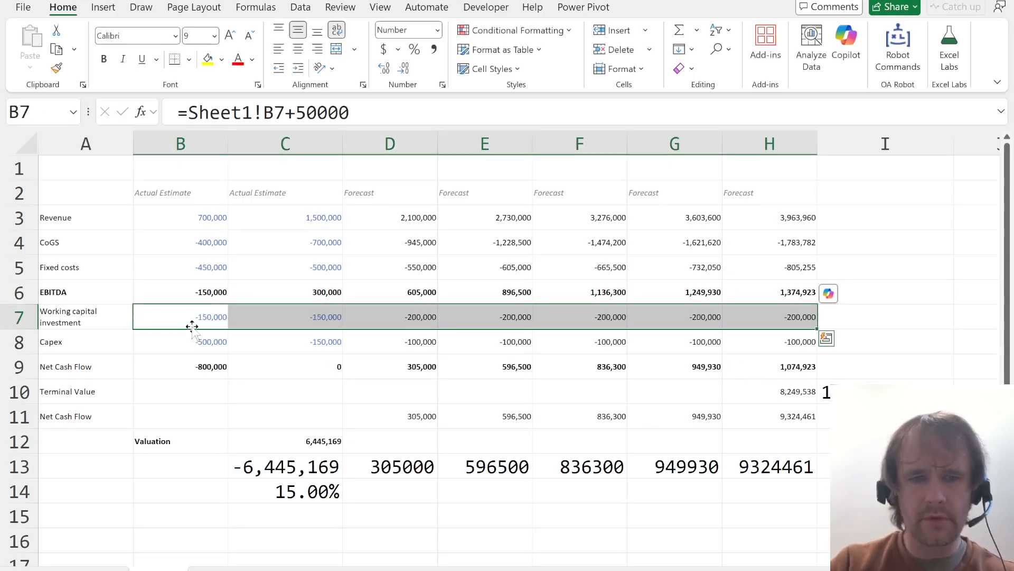
- Check the valuation in C12, switch to the FlexiQuiz page, and choose $6,455,169 as the answer to question 4
{"action": "key", "text": "Right"}
{"action": "key", "text": "Down"}
{"action": "key", "text": "Down"}
{"action": "key", "text": "Down"}
{"action": "key", "text": "Down"}
{"action": "key", "text": "Down"}
{"action": "key", "text": "alt+Tab"}
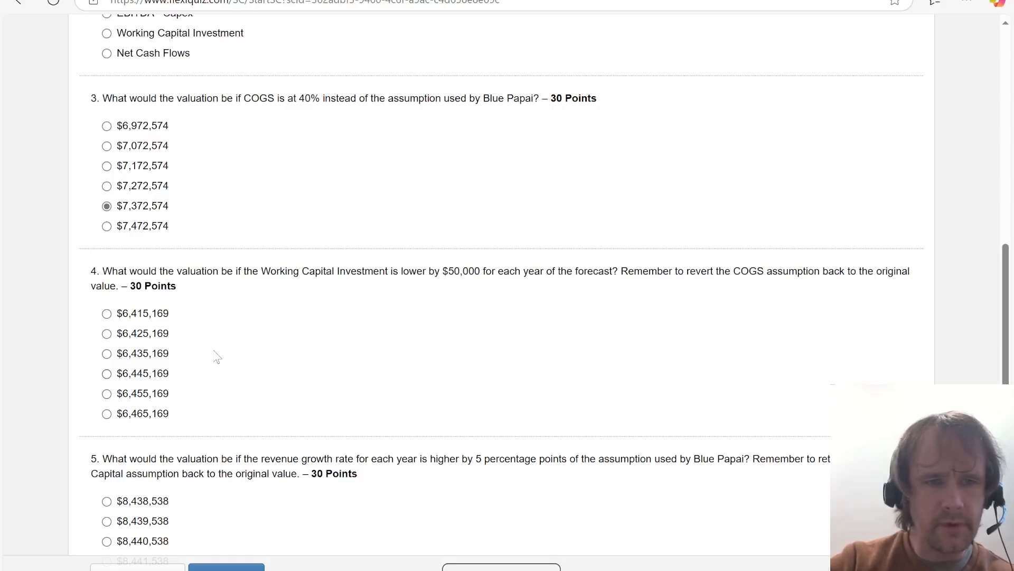
{"action": "left_click", "coordinate": [158, 396]}
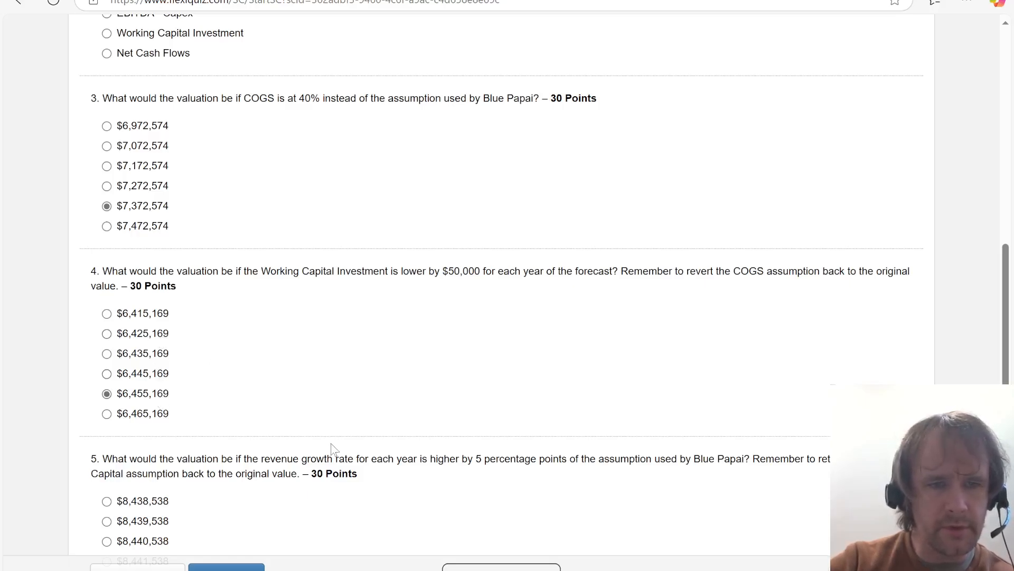
{"action": "scroll", "coordinate": [332, 448], "scroll_direction": "down", "scroll_amount": 3}
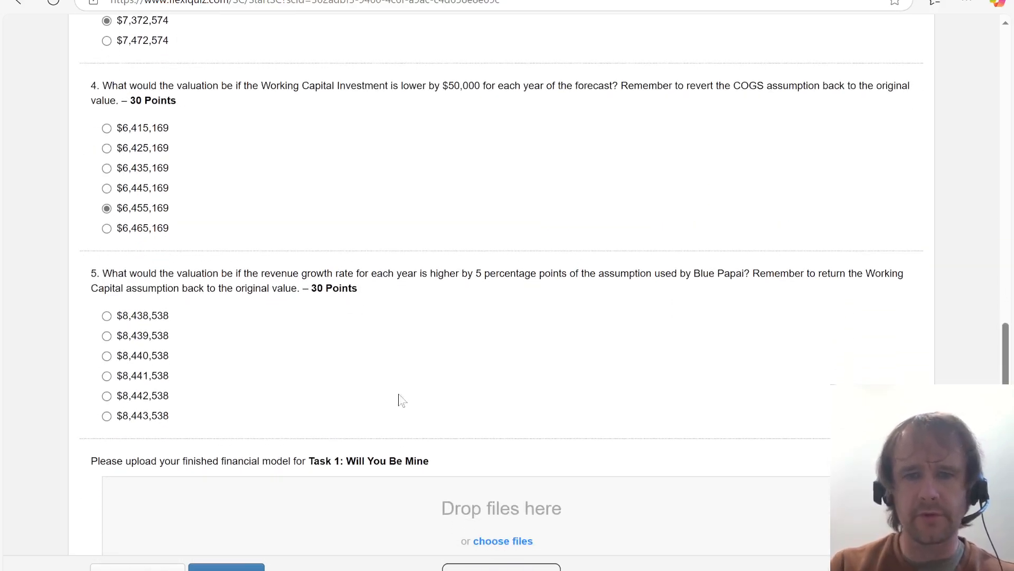
- Switch back to the Excel workbook and undo the working capital investment formulas in row 7
{"action": "key", "text": "alt+Tab"}
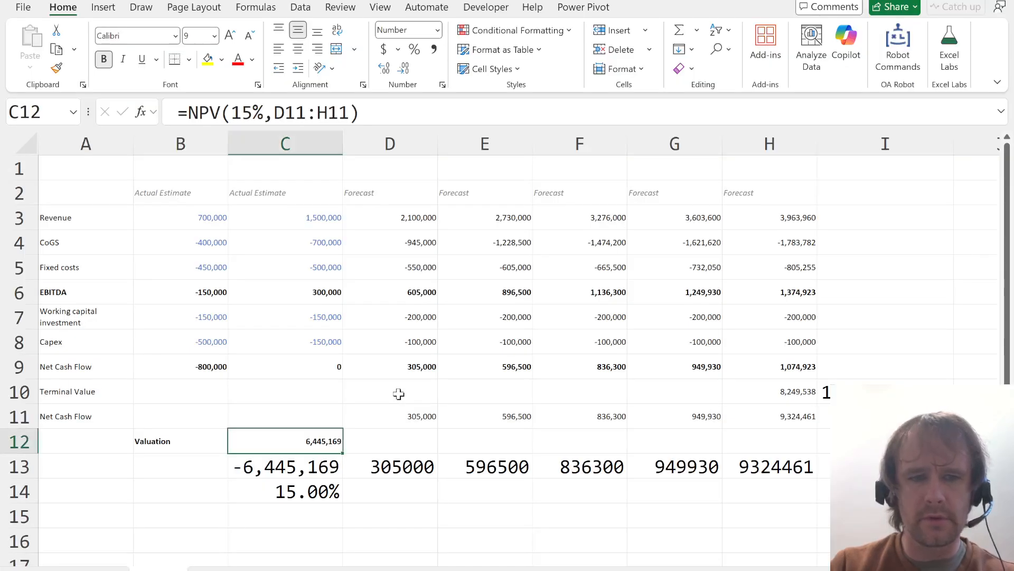
{"action": "key", "text": "ctrl+z"}
{"action": "key", "text": "ctrl+z"}
{"action": "key", "text": "ctrl+Up"}
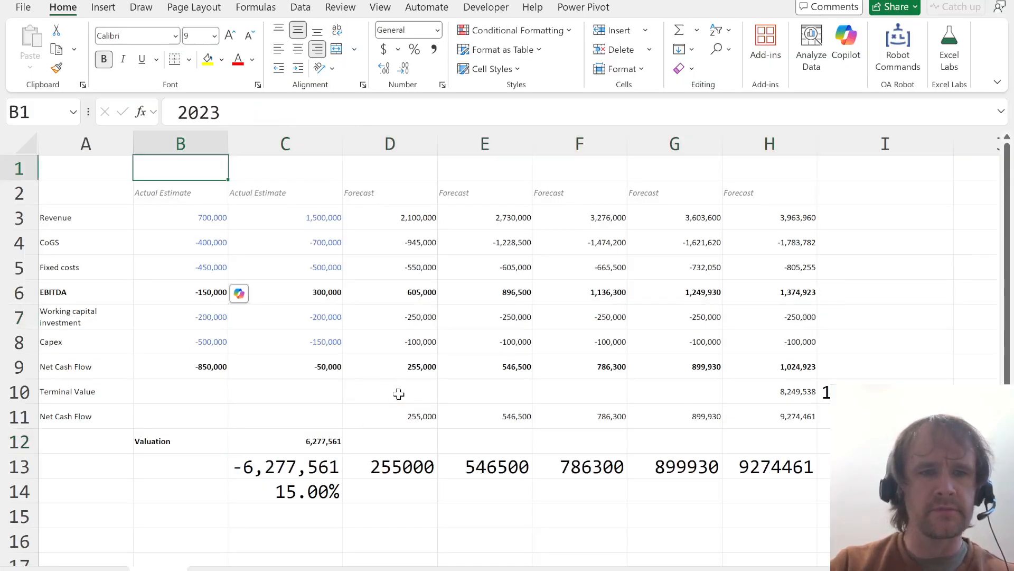
{"action": "key", "text": "Down"}
{"action": "key", "text": "Down"}
{"action": "key", "text": "Right"}
{"action": "key", "text": "Right"}
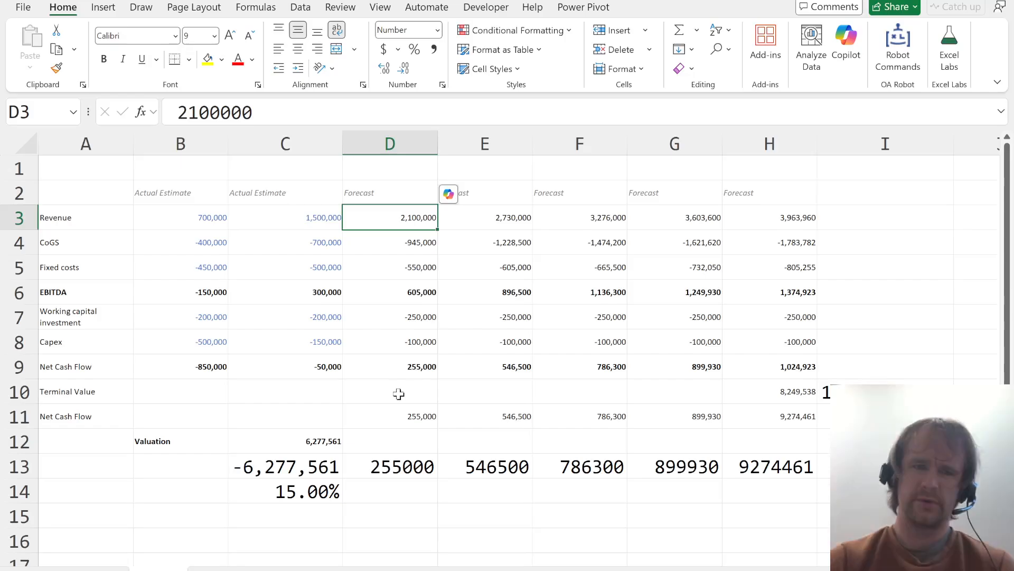
{"action": "key", "text": "Up"}
{"action": "key", "text": "Left"}
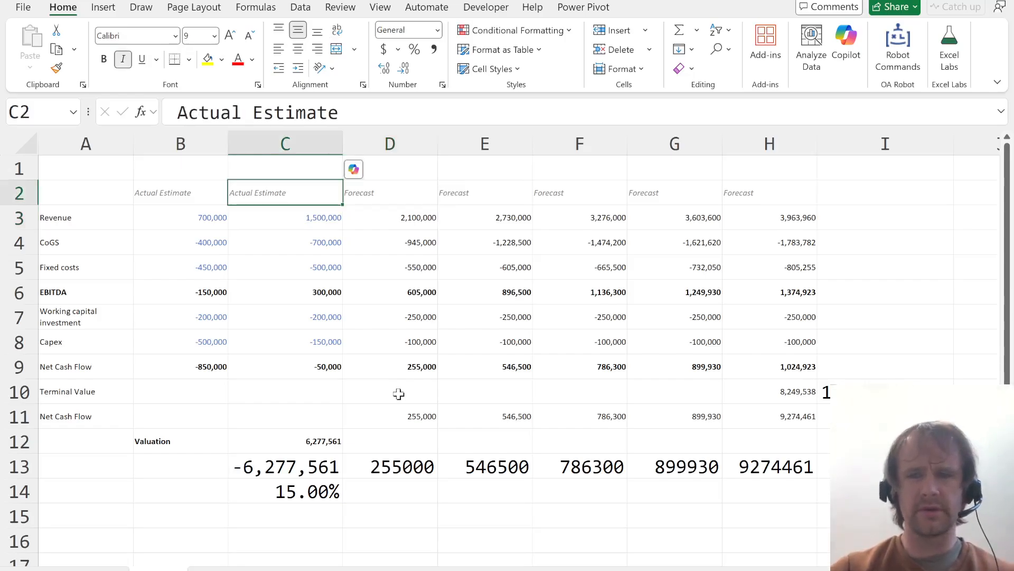
- Switch to the Blue Papai Partners offer summary PDF, examine the forecast revenue figures, and return to the Excel workbook
{"action": "key", "text": "alt+Tab"}
{"action": "key", "text": "alt+Tab"}
{"action": "key", "text": "alt+Tab"}
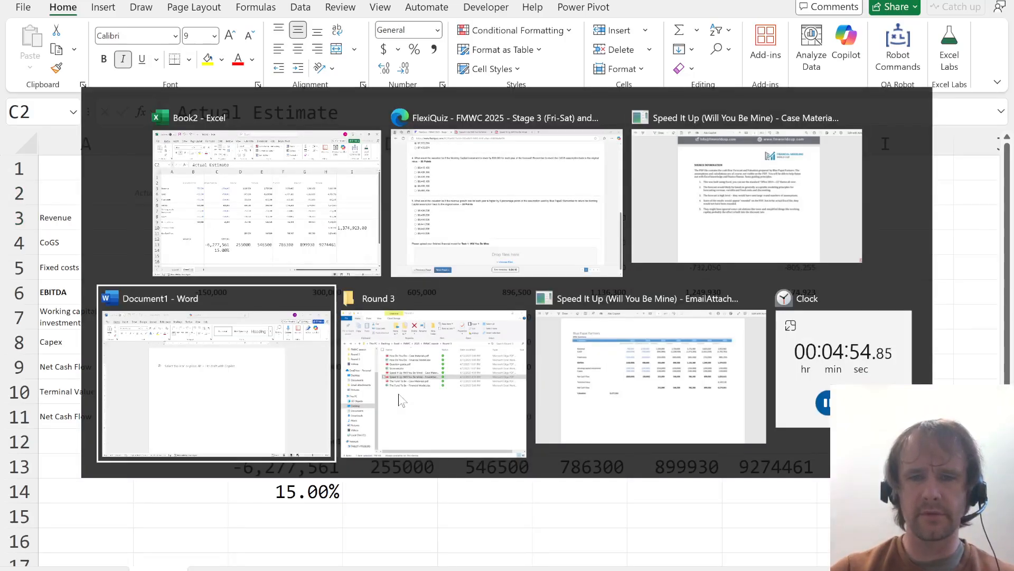
{"action": "key", "text": "alt+Tab"}
{"action": "key", "text": "alt+Tab"}
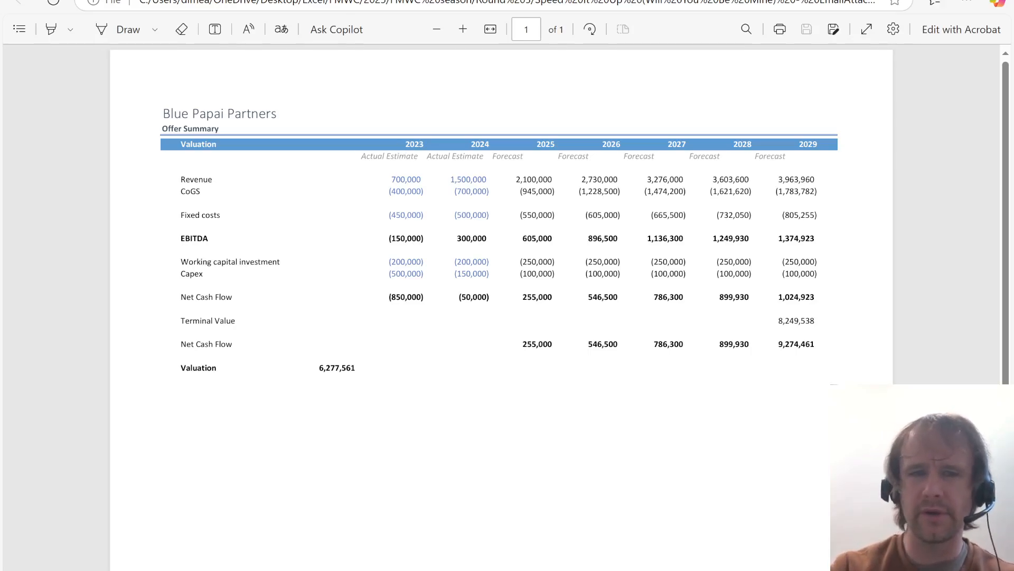
{"action": "key", "text": "alt+Tab"}
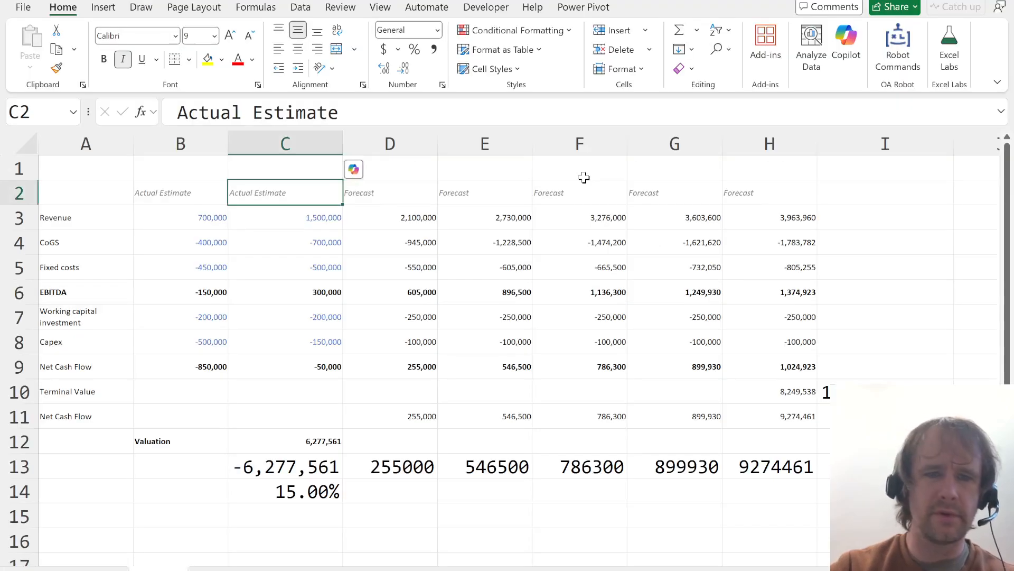
- Insert a blank row above the Revenue row for growth rates
{"action": "key", "text": "Right"}
{"action": "key", "text": "Down"}
{"action": "key", "text": "alt+i"}
{"action": "key", "text": "r"}
{"action": "key", "text": "Up"}
{"action": "type", "text": "="}
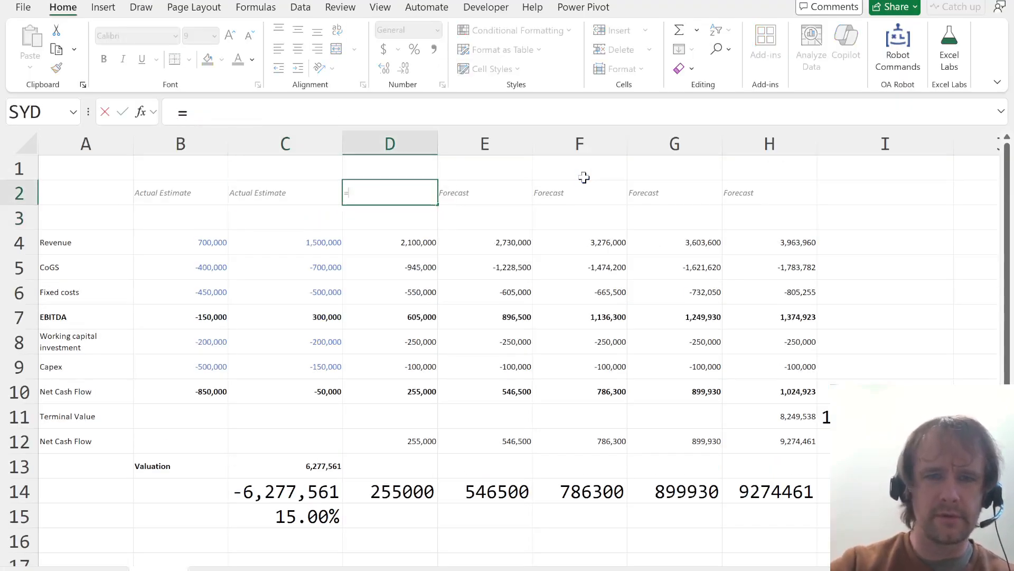
{"action": "key", "text": "Escape"}
{"action": "key", "text": "Down"}
- Try the growth formula =Sheet1!D3/Sheet1!C3-1 in D3 of the new row, and undo it
{"action": "type", "text": "="}
{"action": "key", "text": "ctrl+Page_Up"}
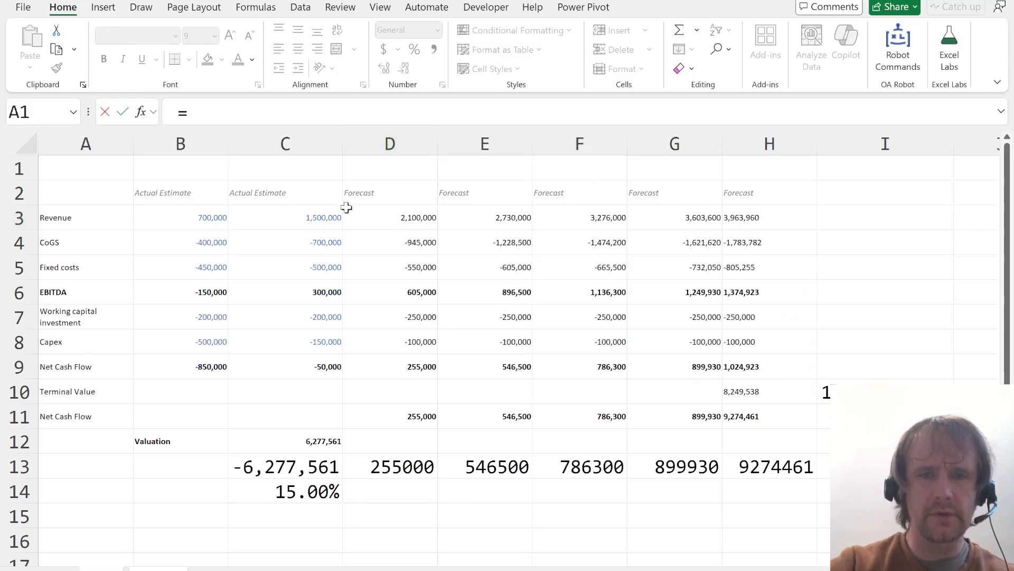
{"action": "left_click", "coordinate": [379, 217]}
{"action": "type", "text": "/"}
{"action": "left_click", "coordinate": [326, 220]}
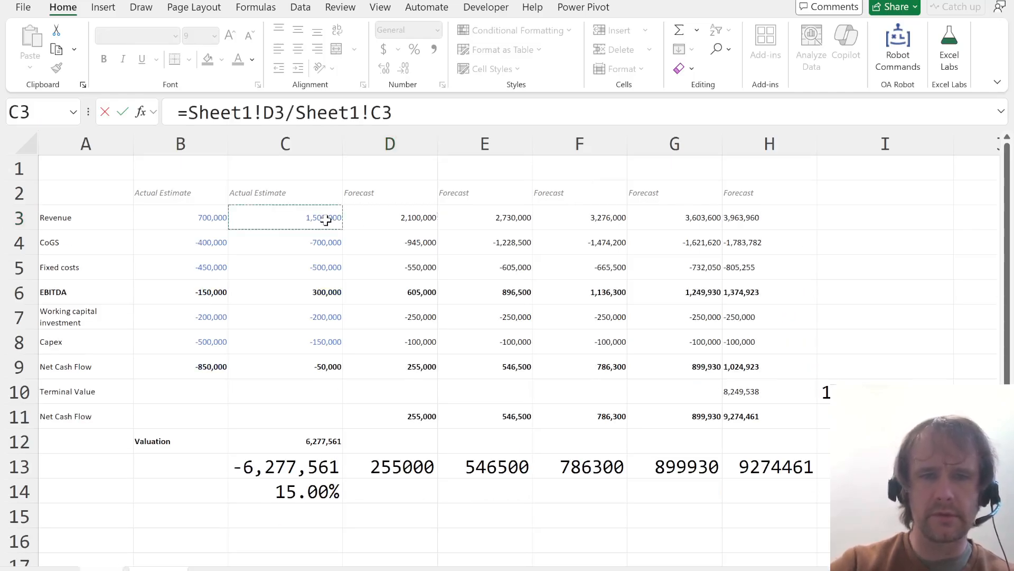
{"action": "type", "text": "-1"}
{"action": "key", "text": "Return"}
{"action": "key", "text": "ctrl+z"}
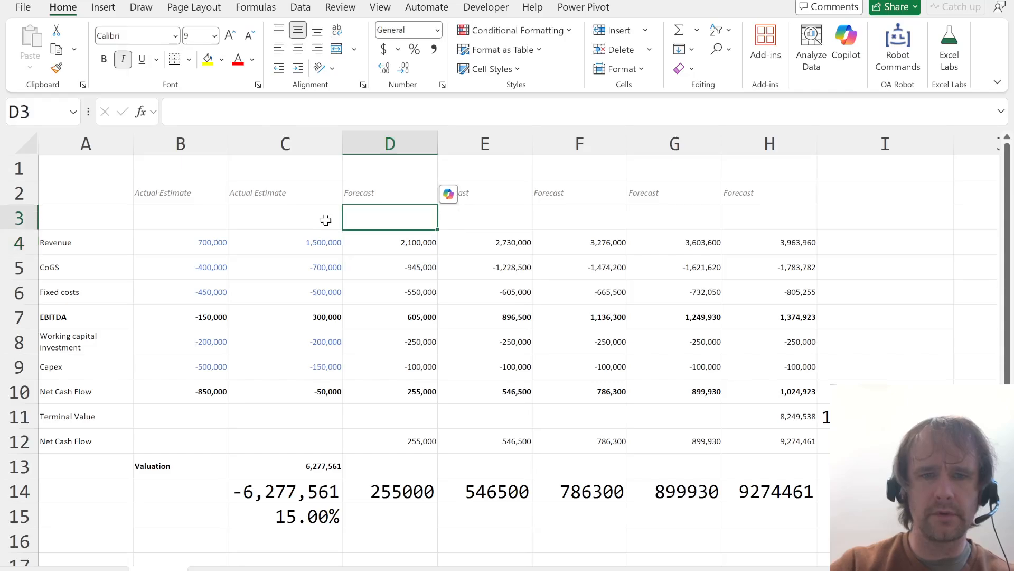
- Enter =Sheet1!D3/Sheet1!C3 in D3 to calculate the first forecast year's revenue growth factor
{"action": "type", "text": "="}
{"action": "key", "text": "ctrl+Page_Up"}
{"action": "left_click", "coordinate": [408, 222]}
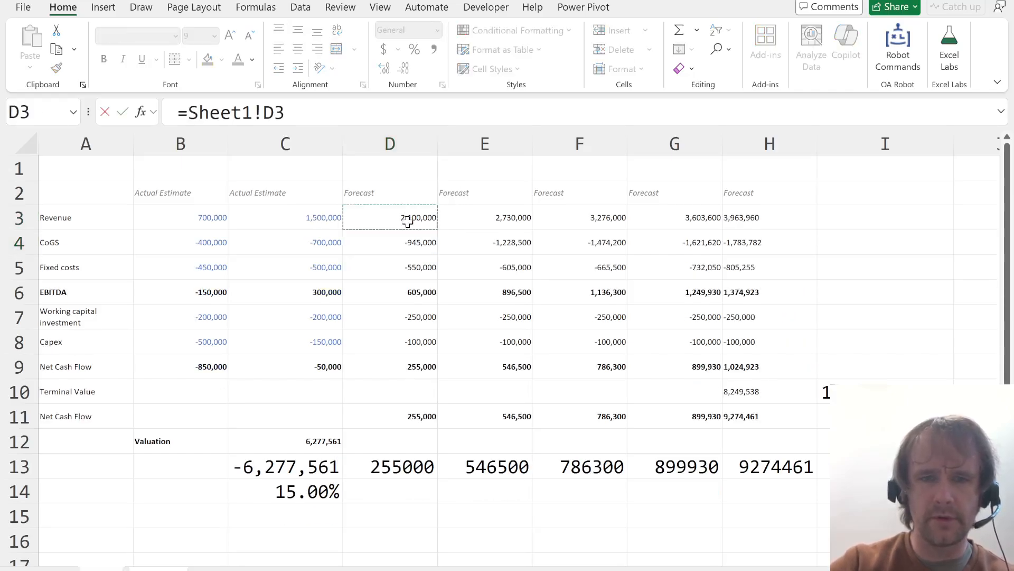
{"action": "type", "text": "/"}
{"action": "left_click", "coordinate": [319, 219]}
{"action": "key", "text": "Return"}
{"action": "key", "text": "Up"}
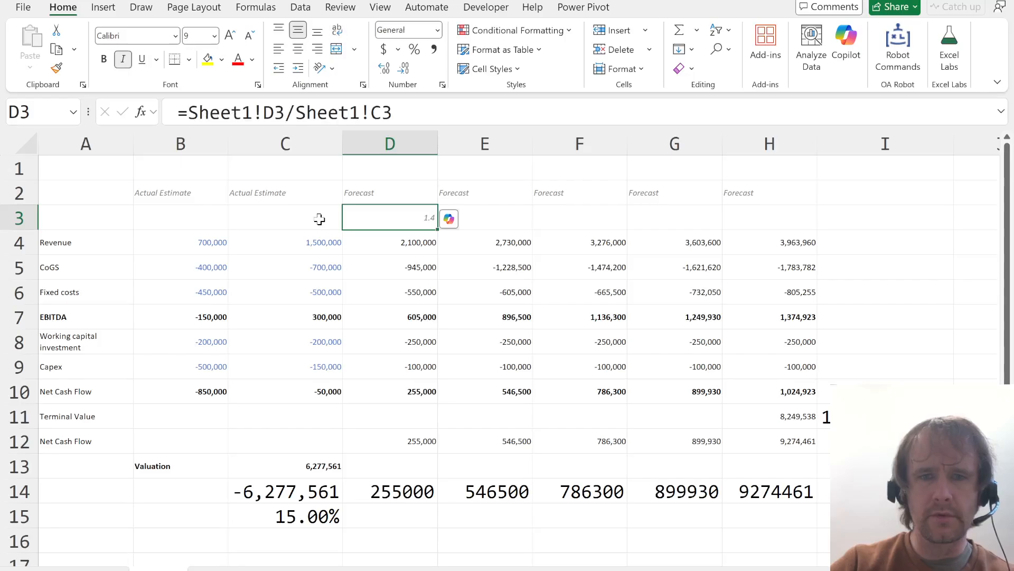
- Fill the revenue growth factor formula from D3 across the remaining forecast years to H3
{"action": "key", "text": "shift+Right"}
{"action": "key", "text": "shift+Right"}
{"action": "key", "text": "shift+Right"}
{"action": "key", "text": "shift+Right"}
{"action": "key", "text": "ctrl+r"}
- Enter =C4*(D3+5%) in D4 to forecast revenue with growth five percentage points higher
{"action": "key", "text": "Down"}
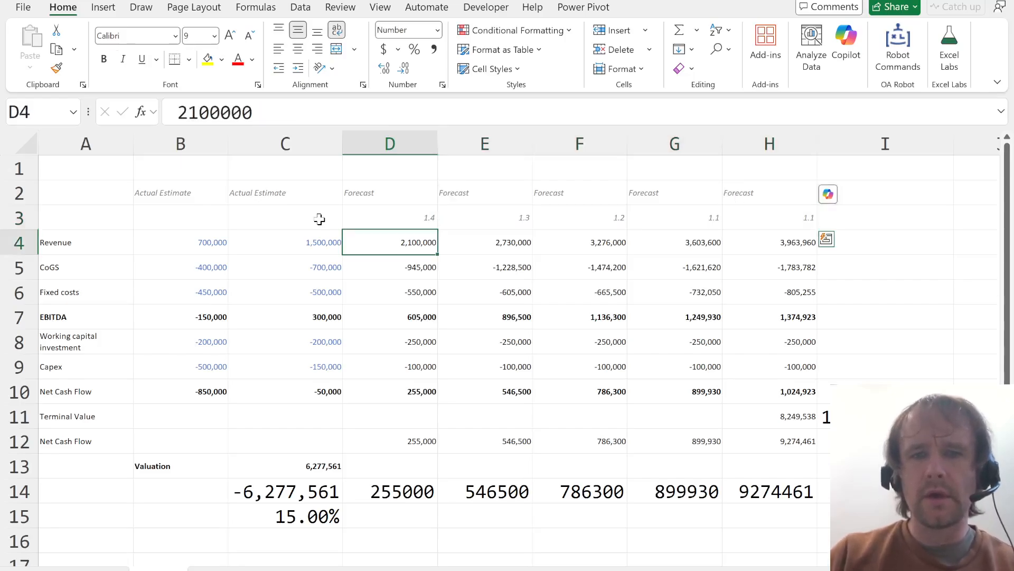
{"action": "type", "text": "="}
{"action": "key", "text": "Left"}
{"action": "type", "text": "*"}
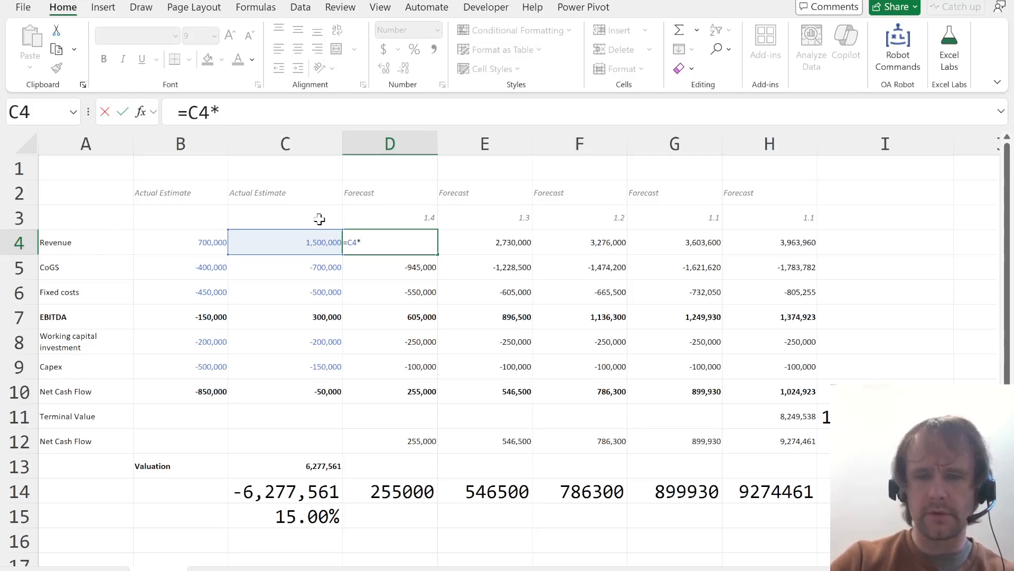
{"action": "type", "text": "("}
{"action": "key", "text": "Up"}
{"action": "type", "text": "+"}
{"action": "key", "text": "alt+Tab"}
{"action": "key", "text": "alt+Tab"}
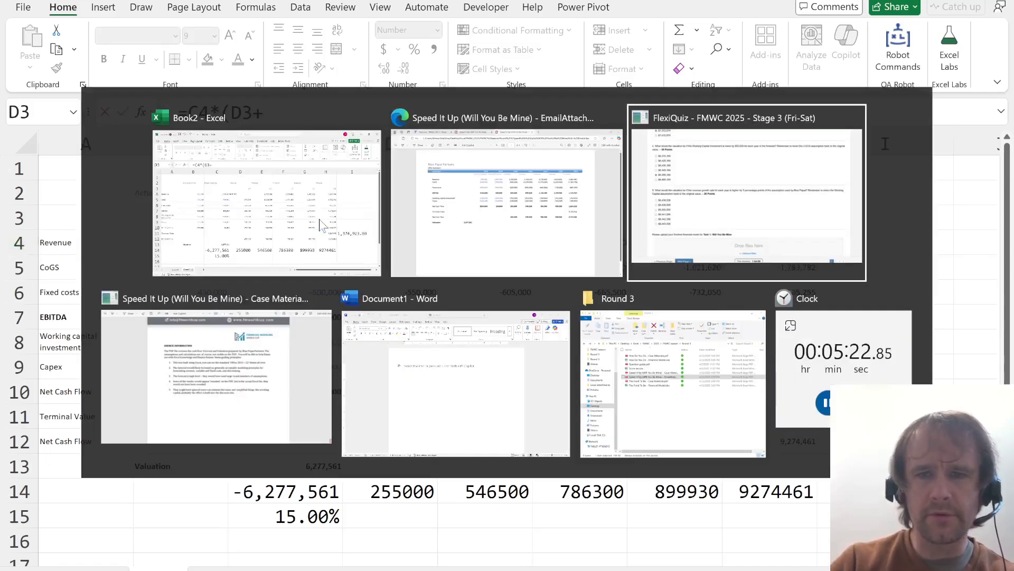
{"action": "key", "text": "alt+Tab"}
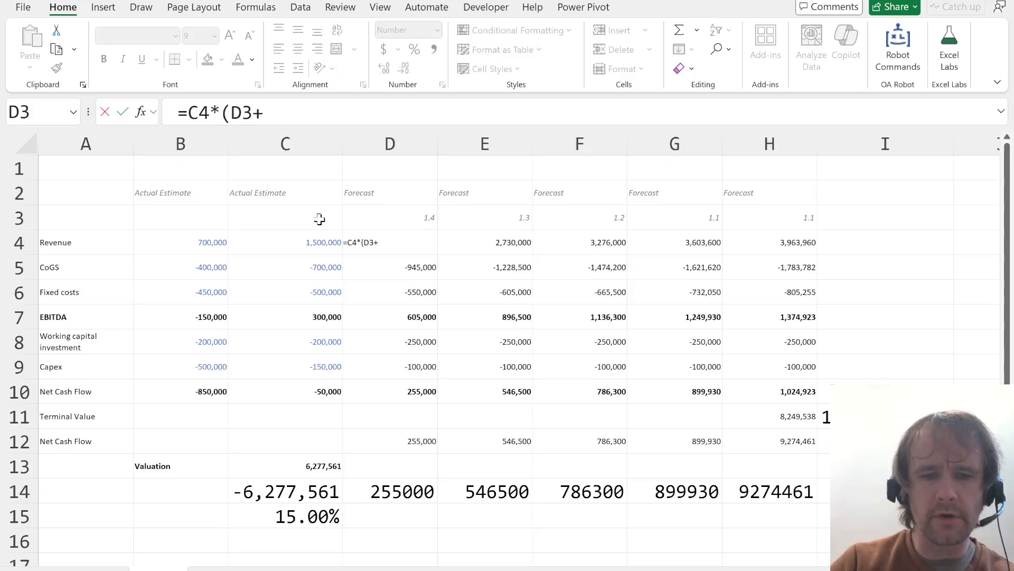
{"action": "type", "text": "5%)"}
{"action": "key", "text": "Return"}
{"action": "key", "text": "Up"}
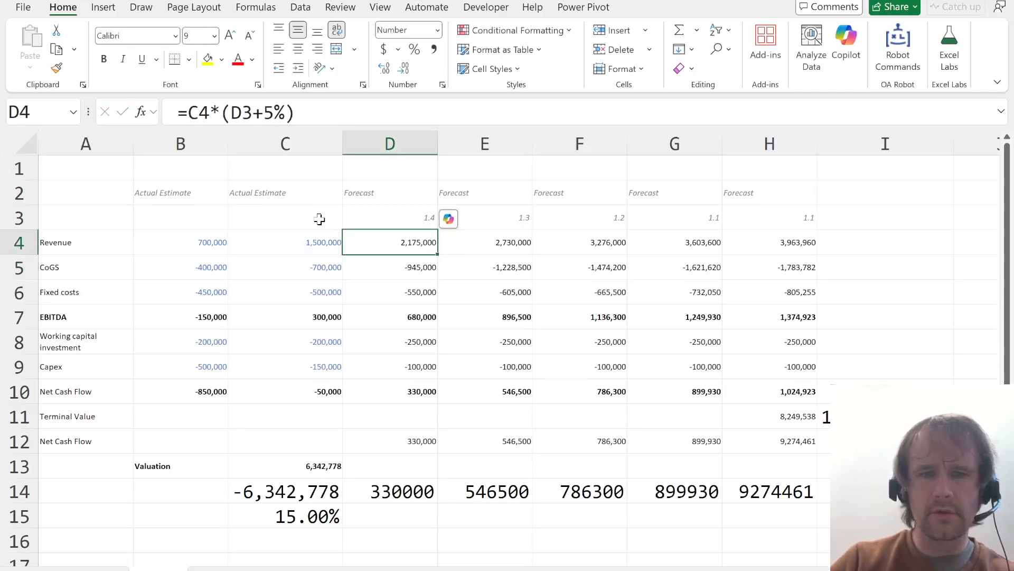
- Fill the revenue formula across to H4 and compare the valuation in C13 with the answer options of quiz question 5
{"action": "key", "text": "ctrl+shift+Right"}
{"action": "key", "text": "ctrl+r"}
{"action": "left_click", "coordinate": [257, 468]}
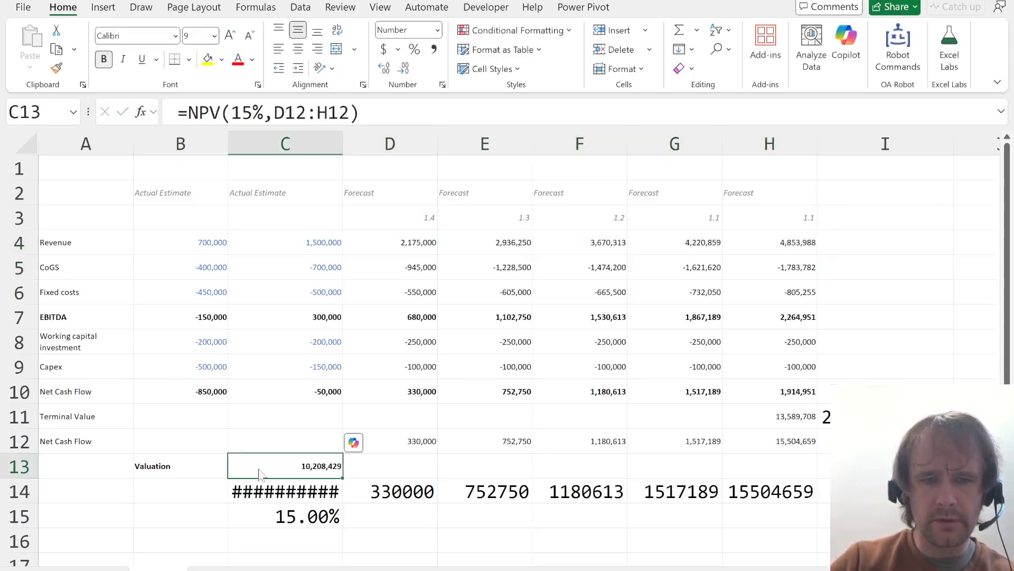
{"action": "key", "text": "alt+Tab"}
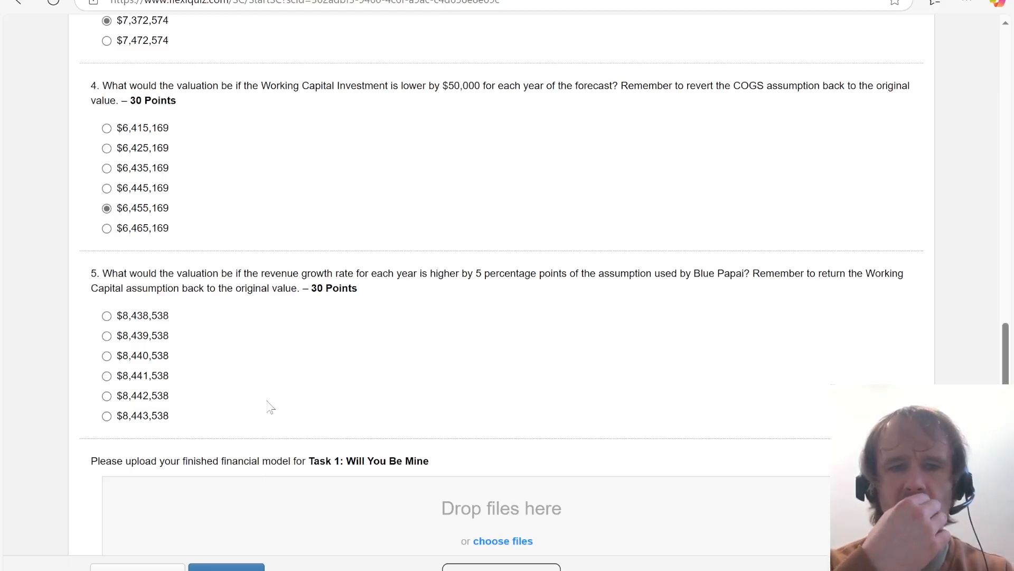
{"action": "key", "text": "alt+Tab"}
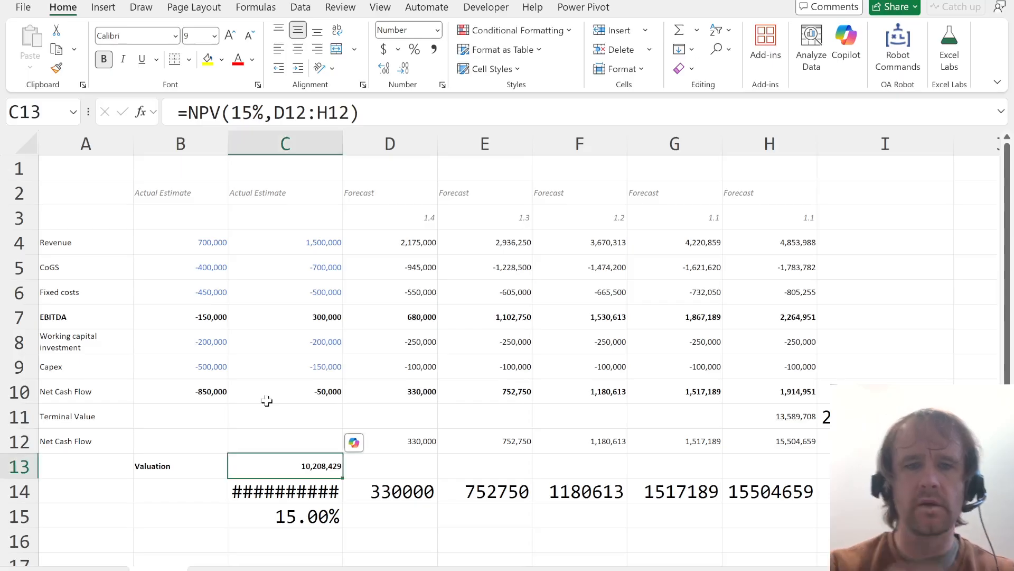
{"action": "key", "text": "alt+Tab"}
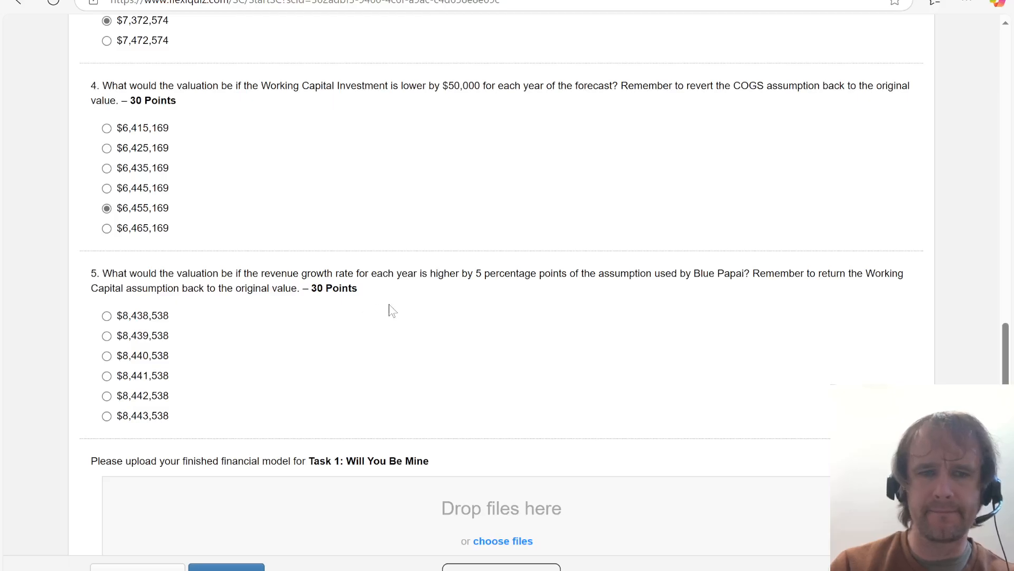
{"action": "key", "text": "alt+Tab"}
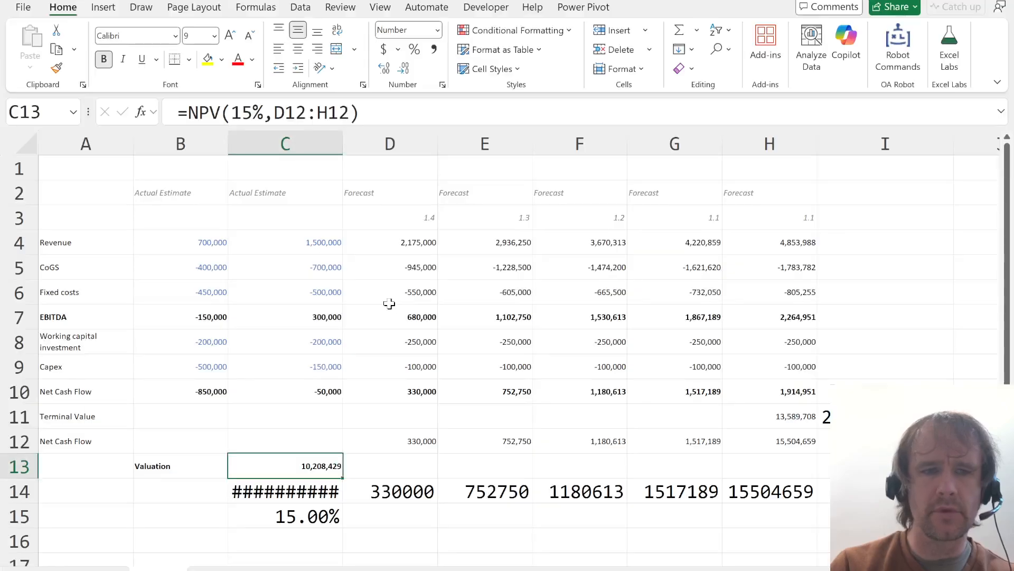
- Enter =D4*Sheet1!D4/Sheet1!D3 in D5 so CoGS keeps the original ratio to revenue
{"action": "left_click", "coordinate": [215, 270]}
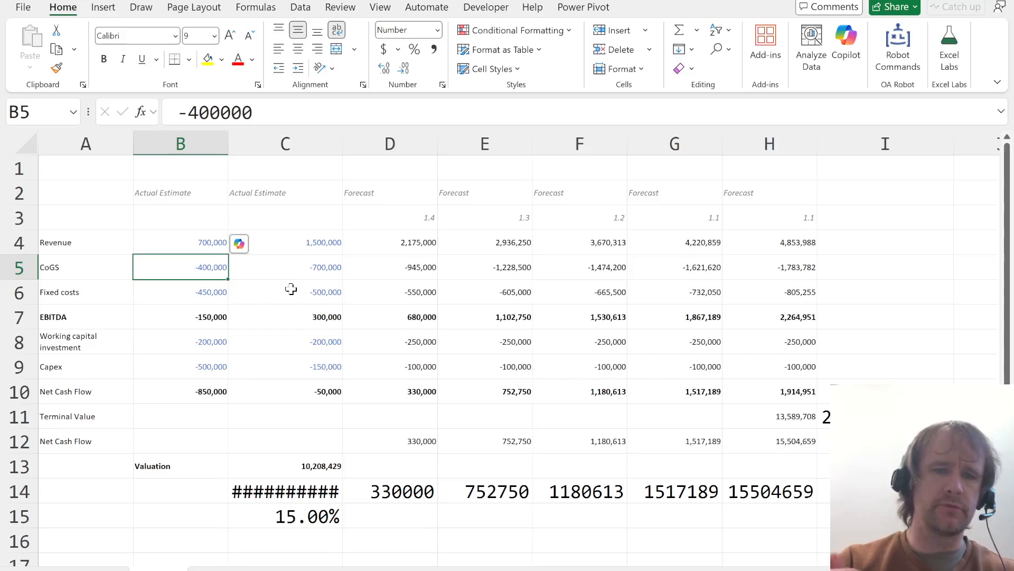
{"action": "key", "text": "Right"}
{"action": "key", "text": "Right"}
{"action": "type", "text": "="}
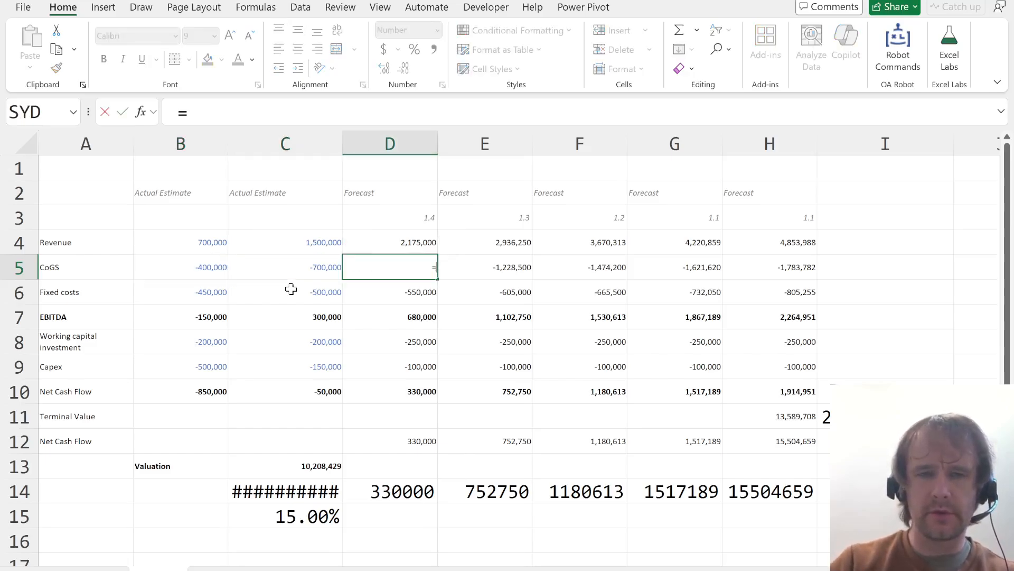
{"action": "key", "text": "Up"}
{"action": "type", "text": "*"}
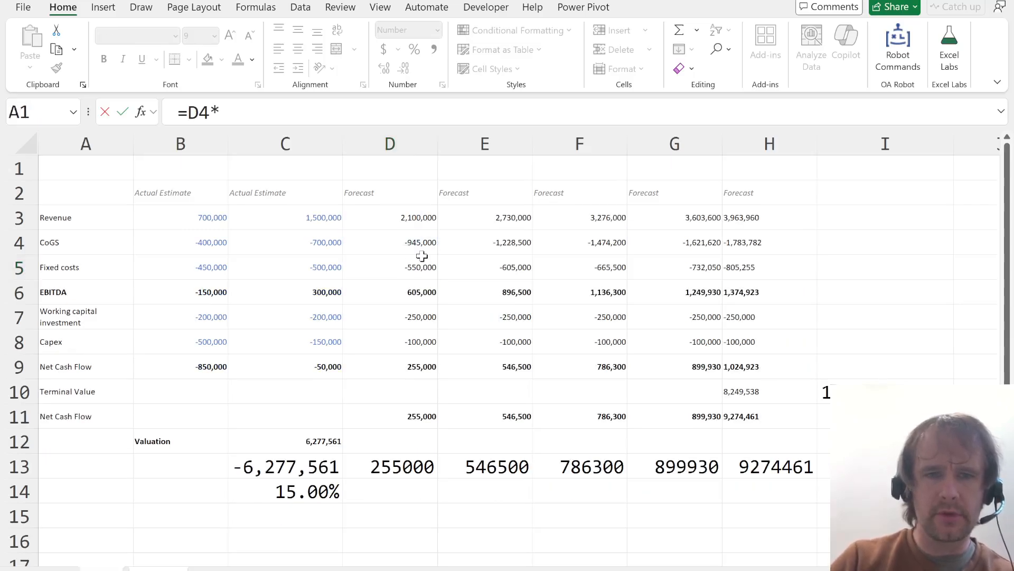
{"action": "left_click", "coordinate": [386, 236]}
{"action": "type", "text": "/"}
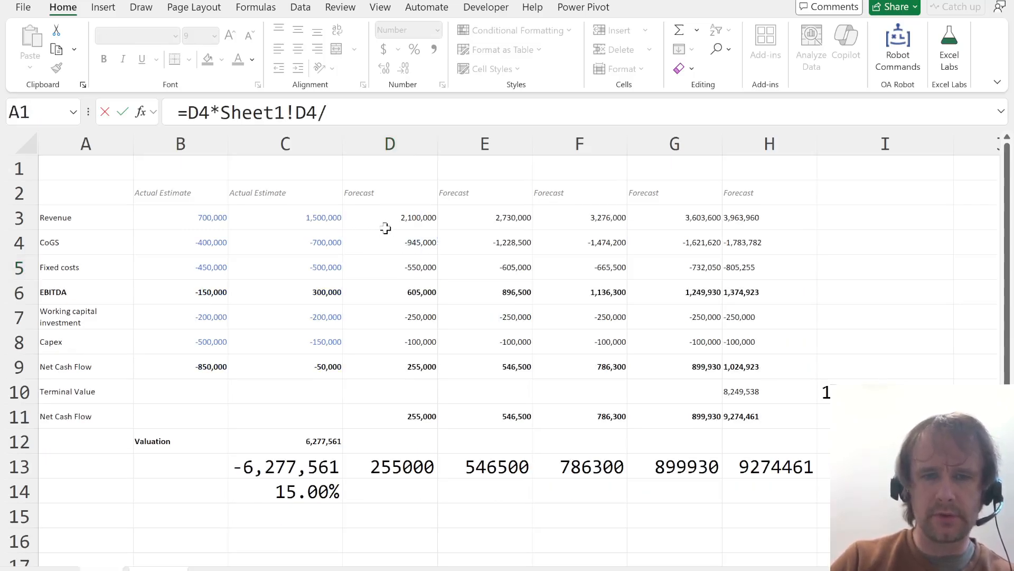
{"action": "left_click", "coordinate": [385, 229]}
{"action": "key", "text": "Return"}
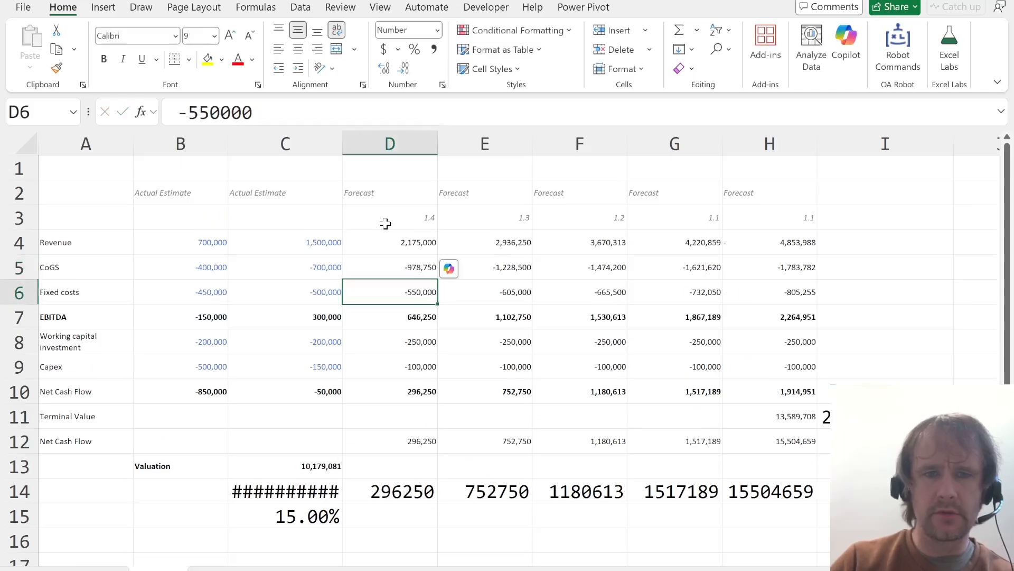
- Fill the CoGS formula from D5 across the remaining forecast years to H5
{"action": "key", "text": "Up"}
{"action": "key", "text": "shift+Right"}
{"action": "key", "text": "shift+Right"}
{"action": "key", "text": "shift+Right"}
{"action": "key", "text": "shift+Right"}
{"action": "key", "text": "ctrl+r"}
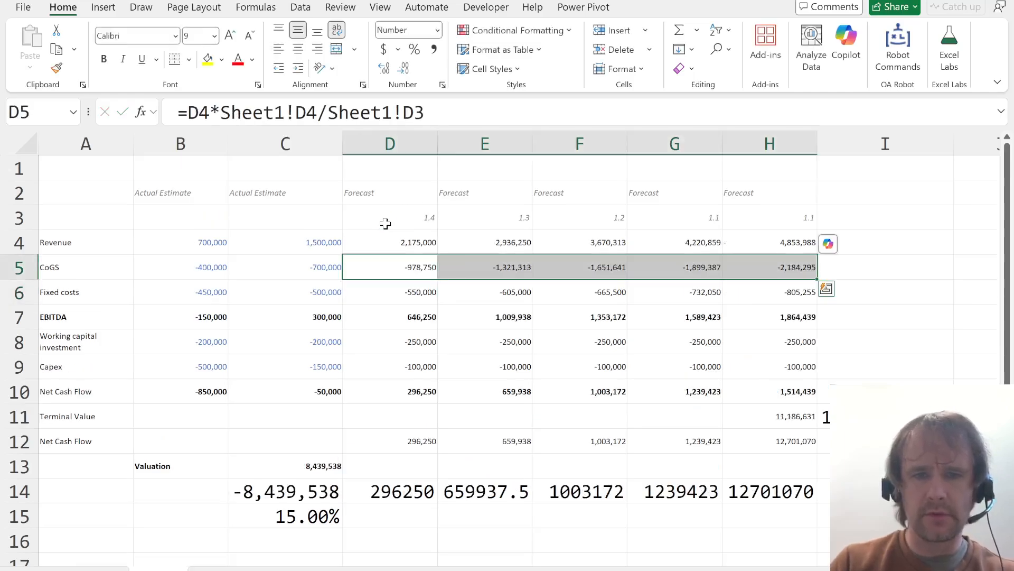
- Switch to the quiz, answer question 5 with $8,439,538, and return to the Excel workbook
{"action": "key", "text": "alt+Tab"}
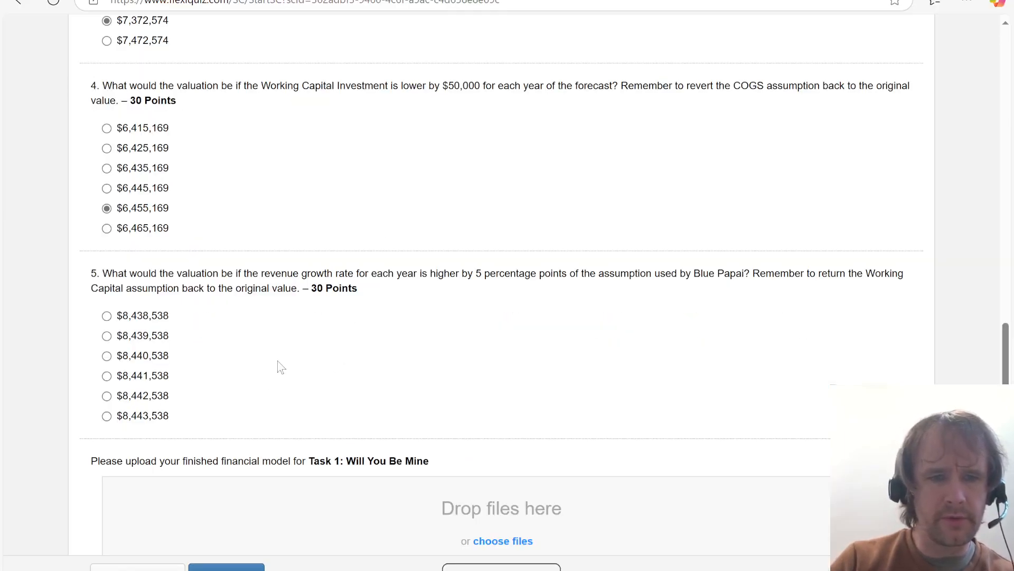
{"action": "left_click", "coordinate": [166, 335]}
{"action": "key", "text": "alt+Tab"}
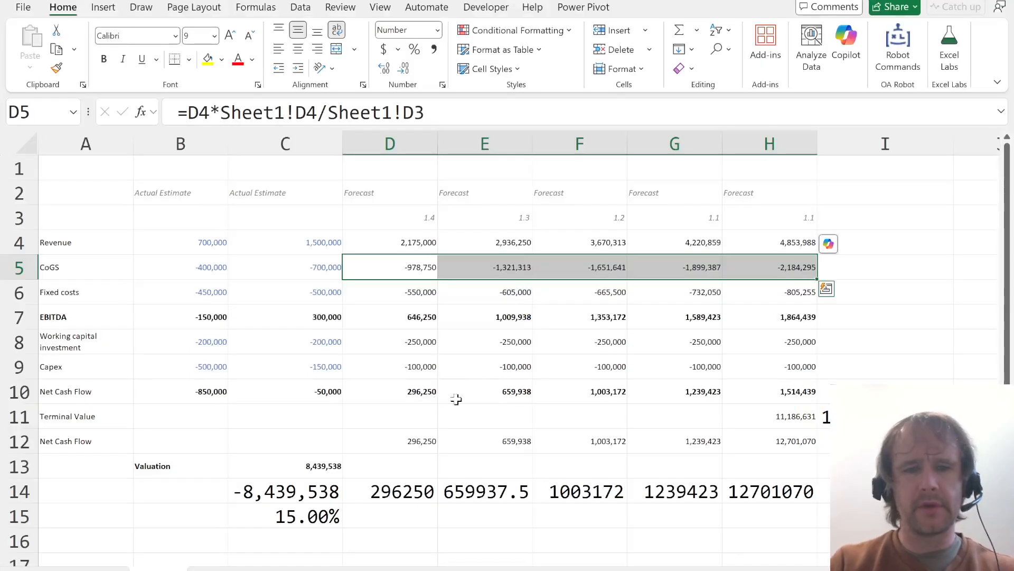
- Save the workbook as S1 in the FMWC season Round 3 folder, using the folder path copied from File Explorer
{"action": "key", "text": "ctrl+End"}
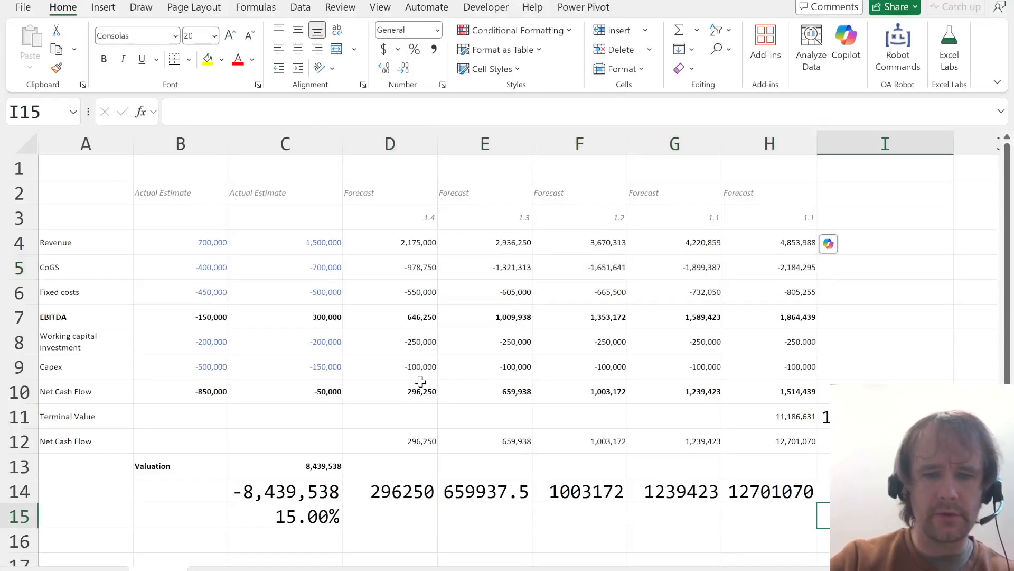
{"action": "key", "text": "ctrl+Home"}
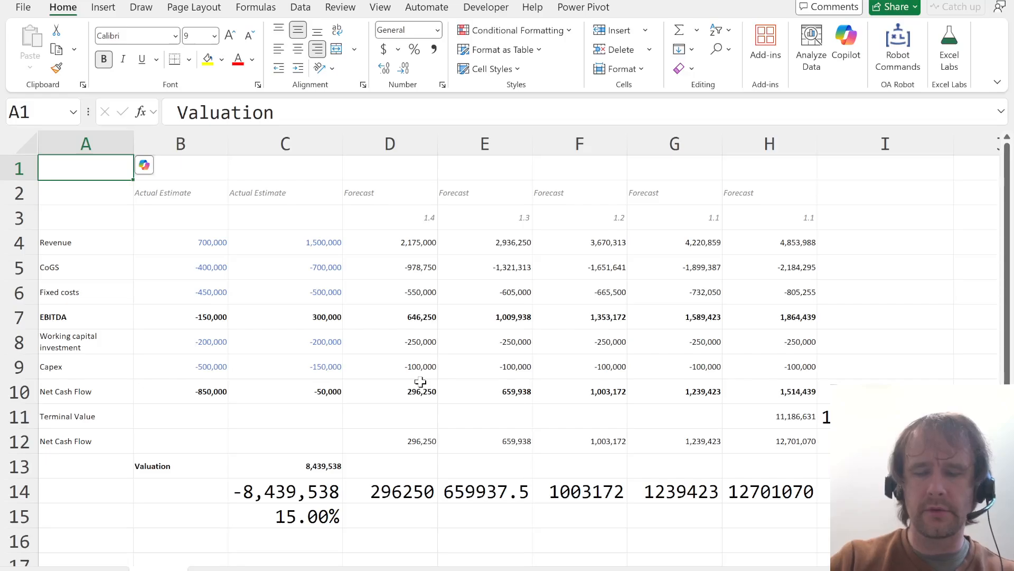
{"action": "key", "text": "F12"}
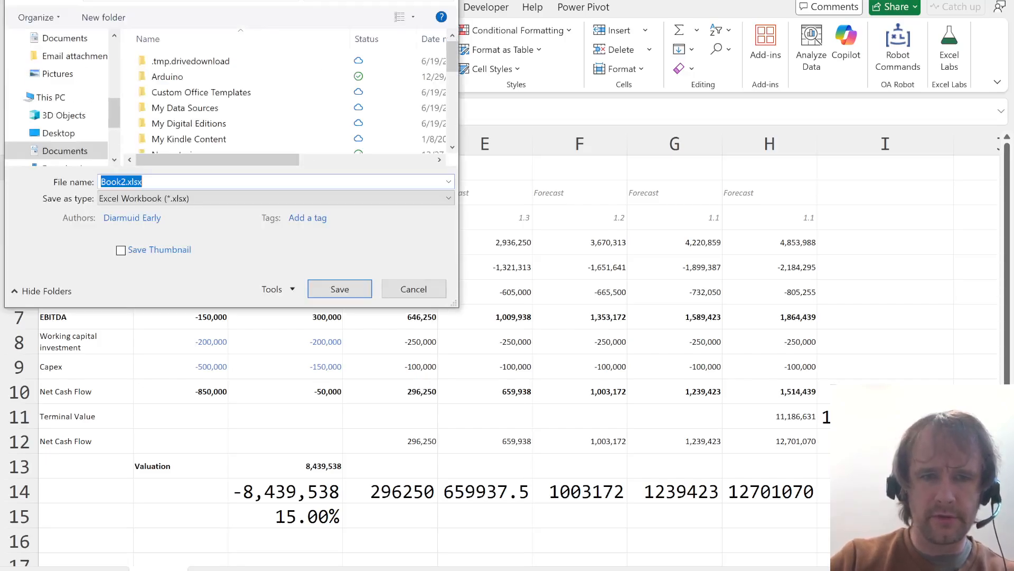
{"action": "key", "text": "alt+Tab"}
{"action": "left_click", "coordinate": [759, 116]}
{"action": "key", "text": "ctrl+c"}
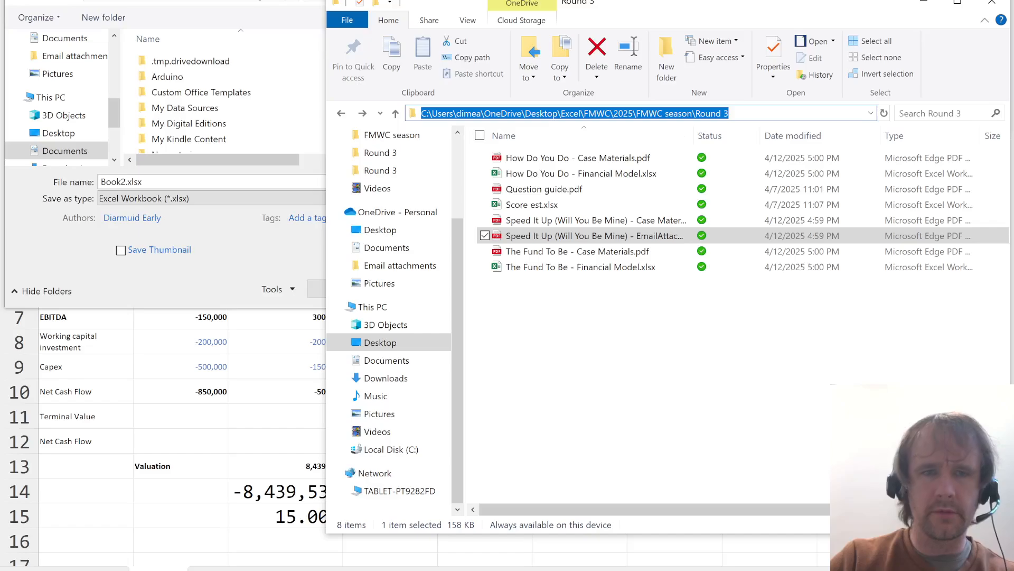
{"action": "left_click", "coordinate": [233, 0]}
{"action": "key", "text": "ctrl+v"}
{"action": "key", "text": "Return"}
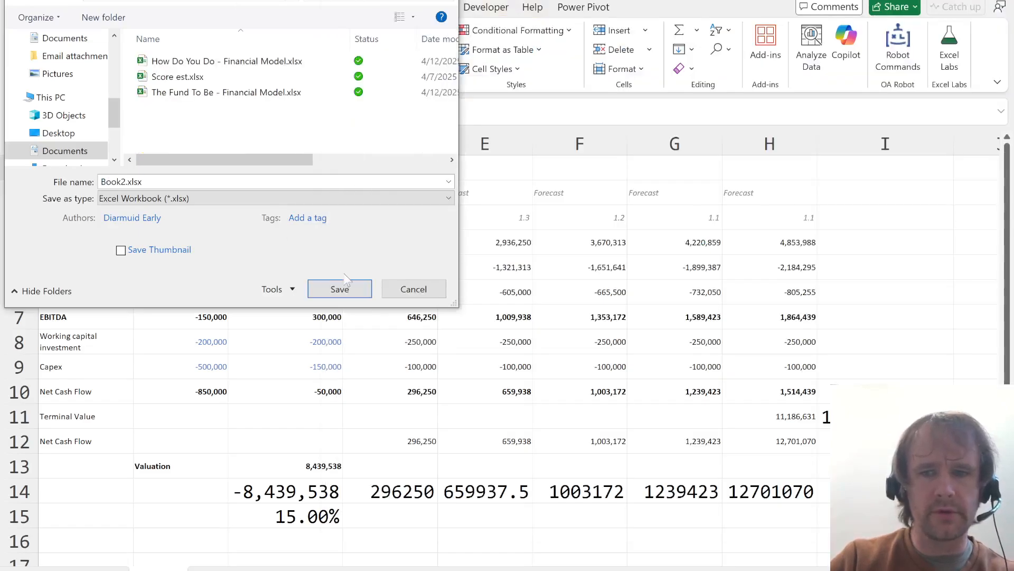
{"action": "type", "text": "ST"}
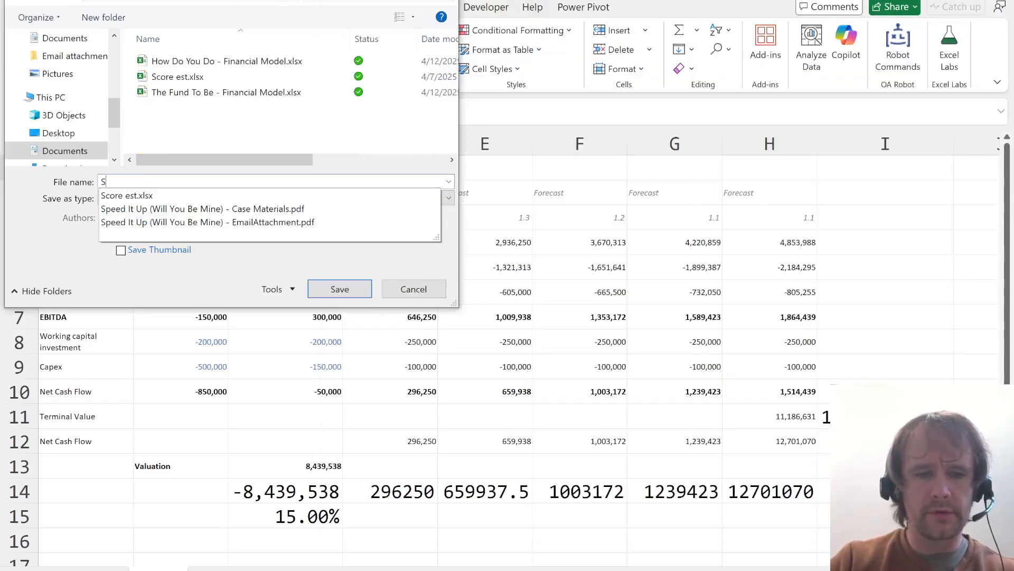
{"action": "key", "text": "Return"}
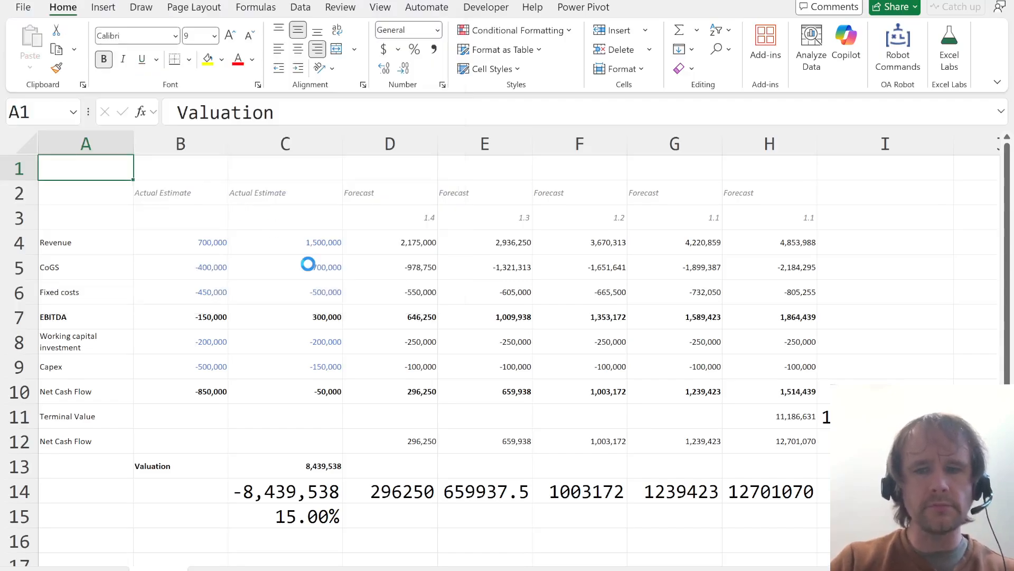
- Close the saved S1 workbook
{"action": "key", "text": "alt"}
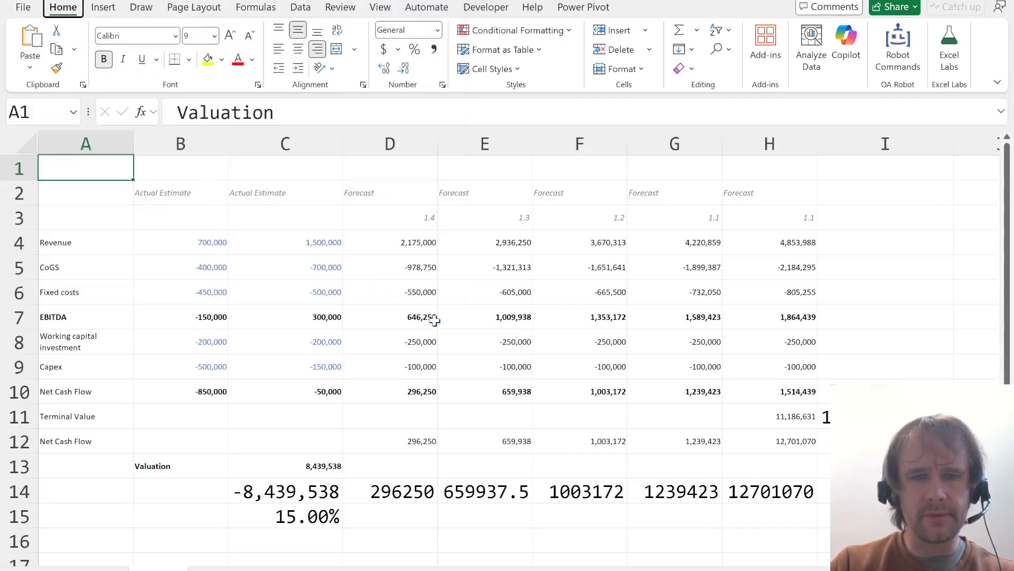
{"action": "key", "text": "f"}
{"action": "key", "text": "c"}
- Upload S1.xlsx from the Round 3 folder as the Task 1 financial model and continue the quiz to Task 2
{"action": "key", "text": "alt+Tab"}
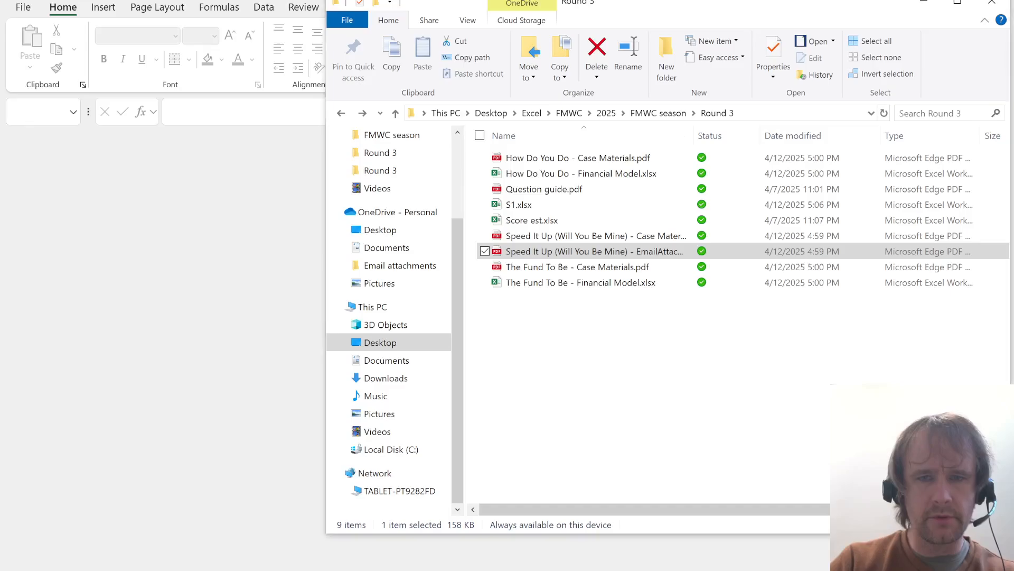
{"action": "left_click_drag", "start_coordinate": [531, 206], "coordinate": [409, 526]}
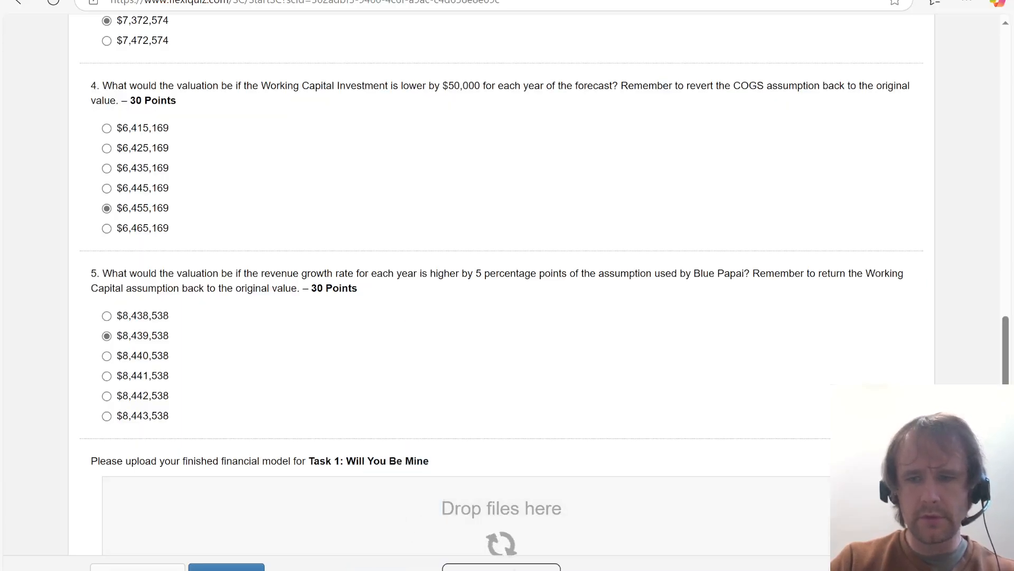
{"action": "left_click", "coordinate": [237, 566]}
- Try to open the How Do You Do case materials PDF and financial model together from the Round 3 folder
{"action": "key", "text": "alt+Tab"}
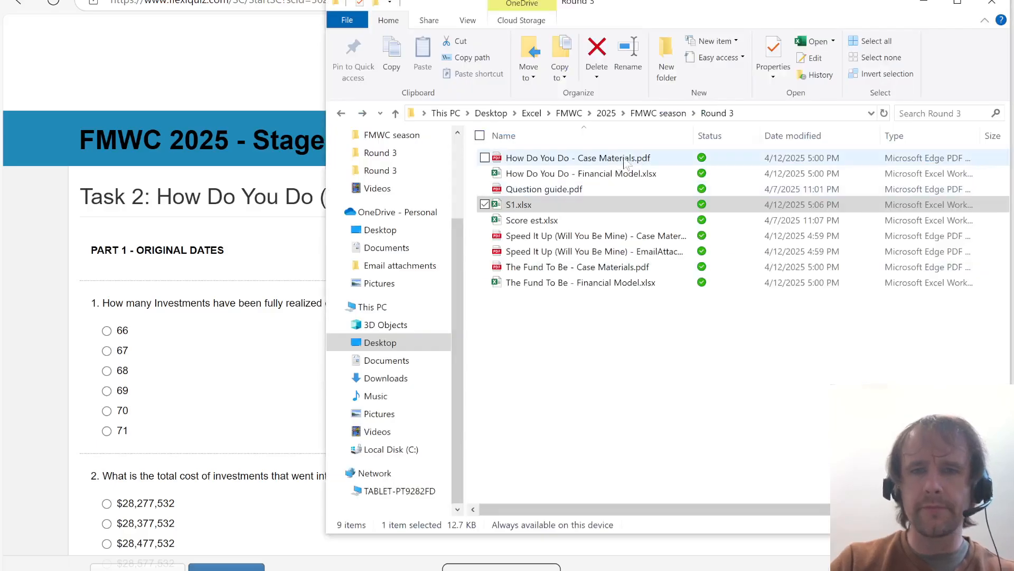
{"action": "left_click", "coordinate": [287, 236]}
{"action": "key", "text": "alt+Tab"}
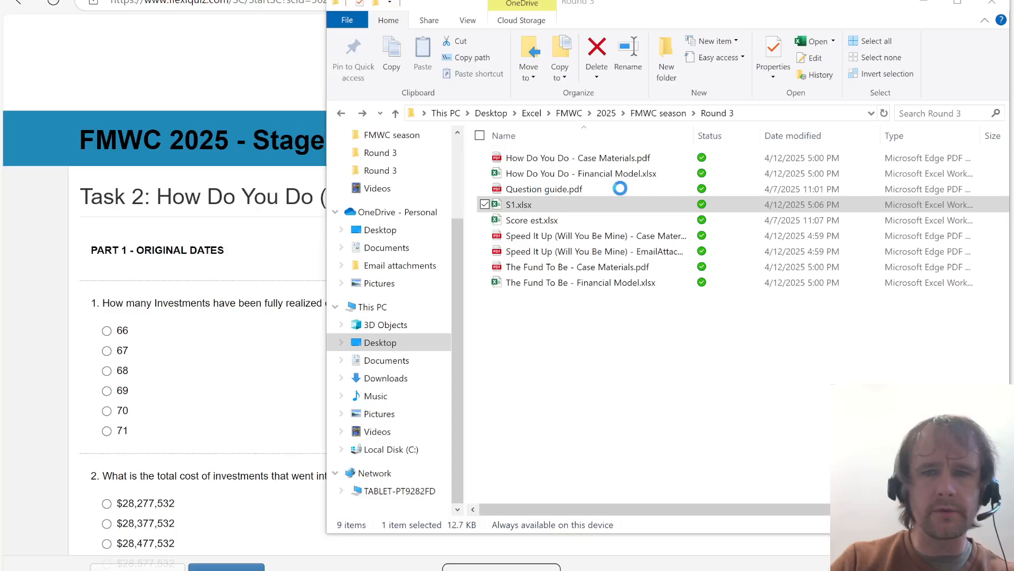
{"action": "left_click", "coordinate": [587, 164]}
{"action": "key", "text": "shift+Down"}
{"action": "key", "text": "Return"}
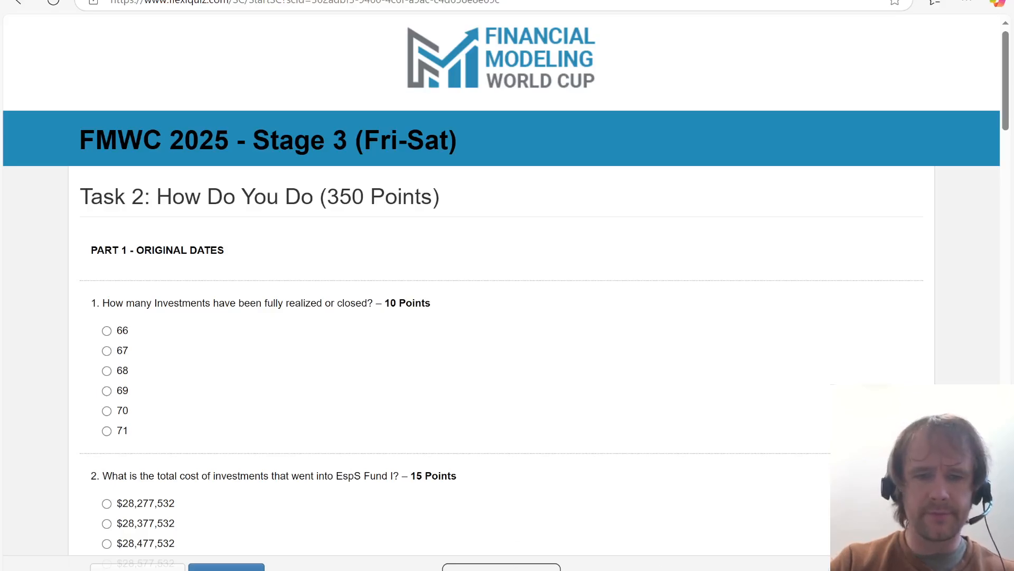
- Open How Do You Do - Case Materials.pdf and How Do You Do - Financial Model.xlsx individually from the Round 3 folder
{"action": "key", "text": "alt+Tab"}
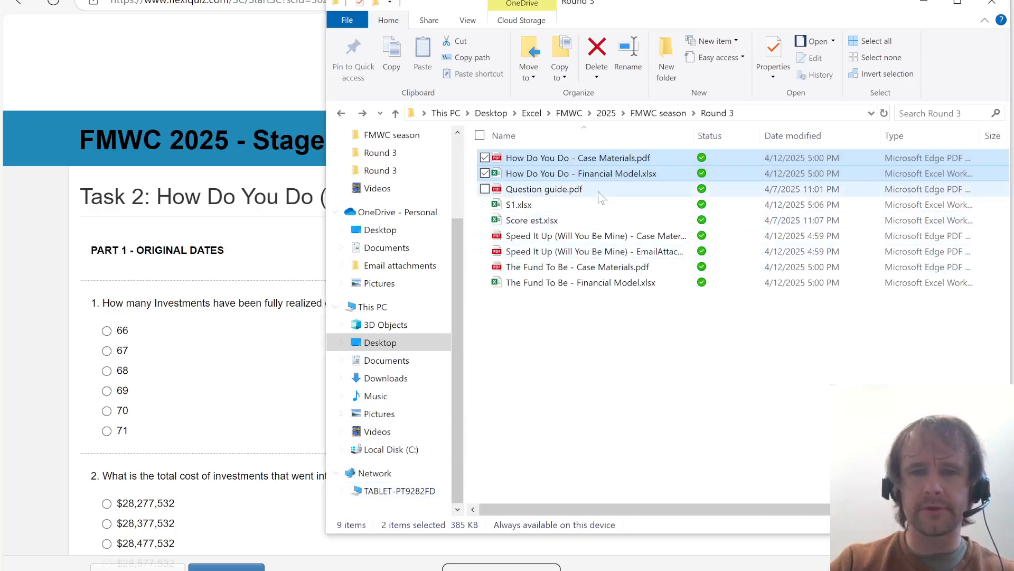
{"action": "left_click", "coordinate": [573, 197]}
{"action": "key", "text": "Up"}
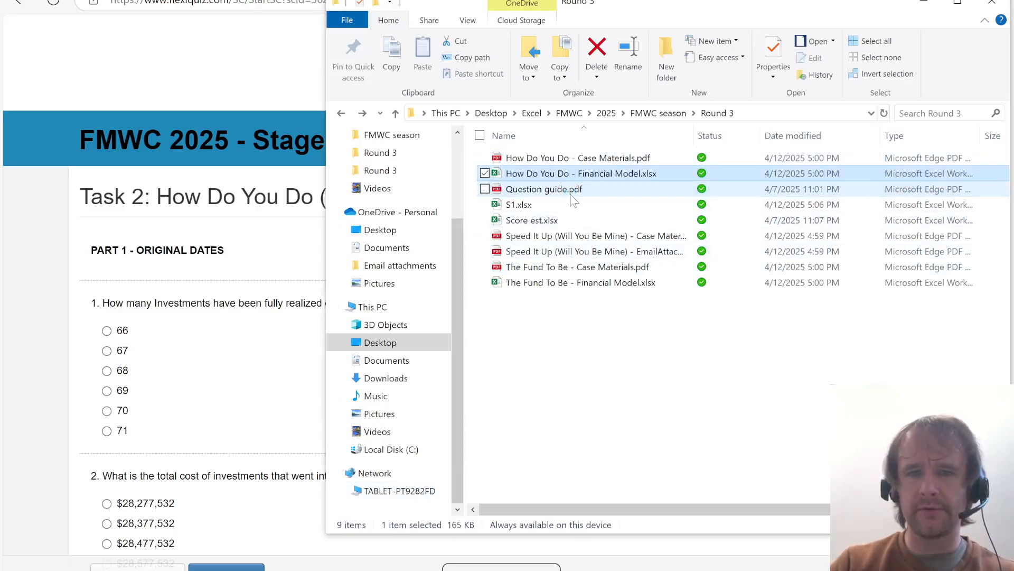
{"action": "key", "text": "Up"}
{"action": "key", "text": "Return"}
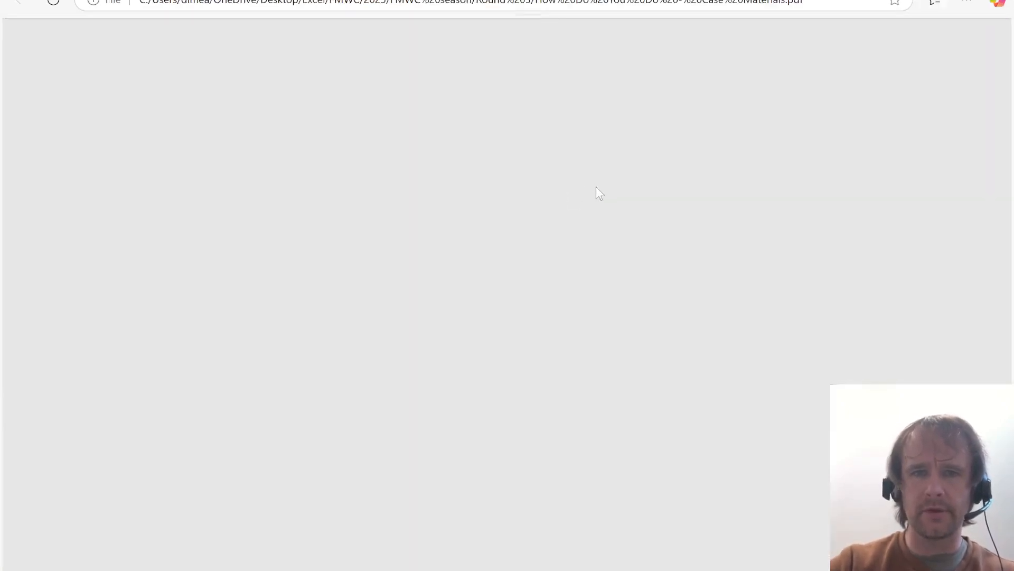
{"action": "key", "text": "alt+Tab"}
{"action": "key", "text": "Down"}
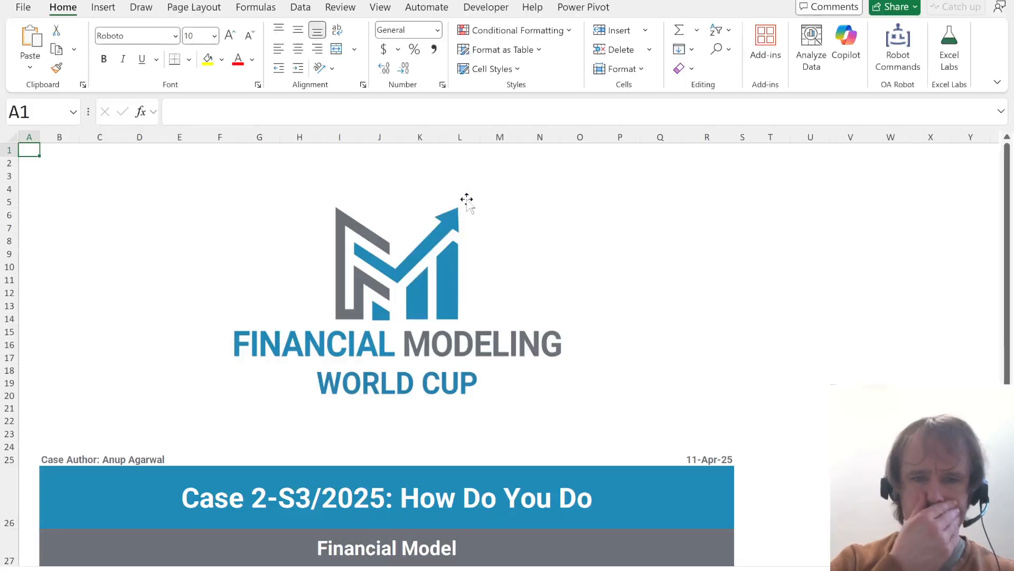
- Look over the sample calculations sheet of the How Do You Do model and return to its Data sheet
{"action": "key", "text": "ctrl+Page_Down"}
{"action": "key", "text": "ctrl+Page_Down"}
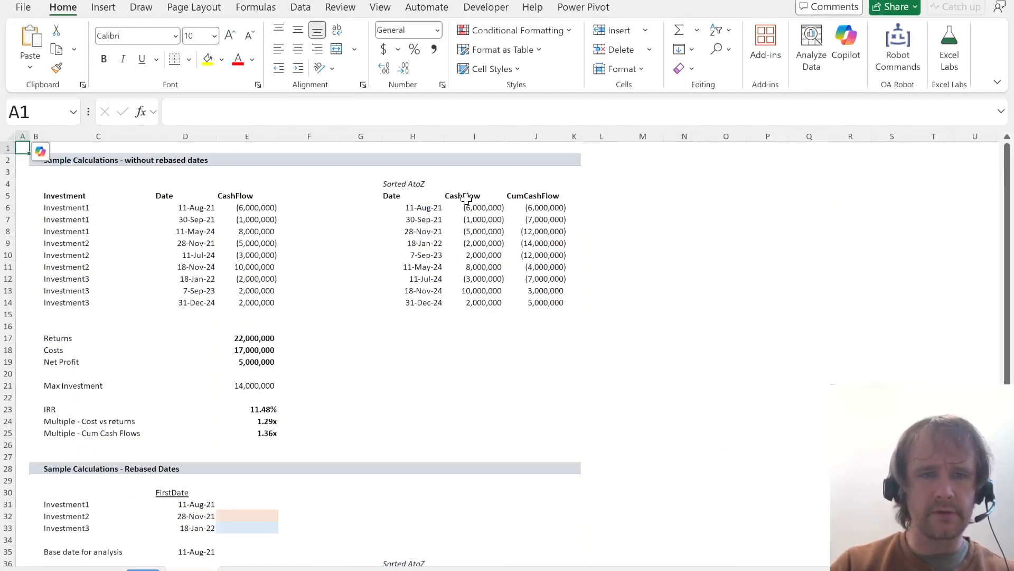
{"action": "key", "text": "ctrl+Page_Up"}
- Switch to the How Do You Do case materials PDF and strike through the two INTRO paragraphs with the pen
{"action": "key", "text": "alt+Tab"}
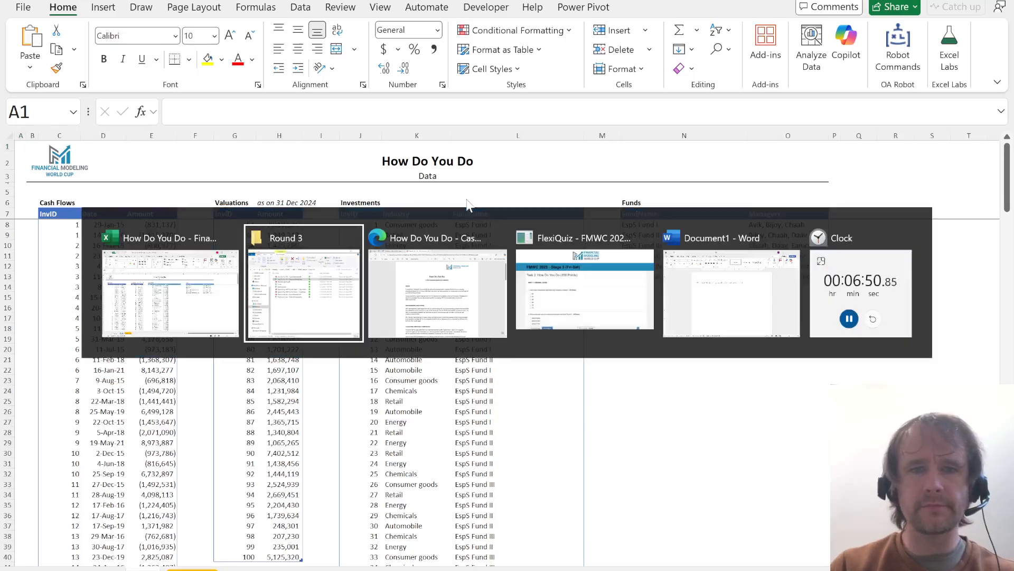
{"action": "key", "text": "alt+Tab"}
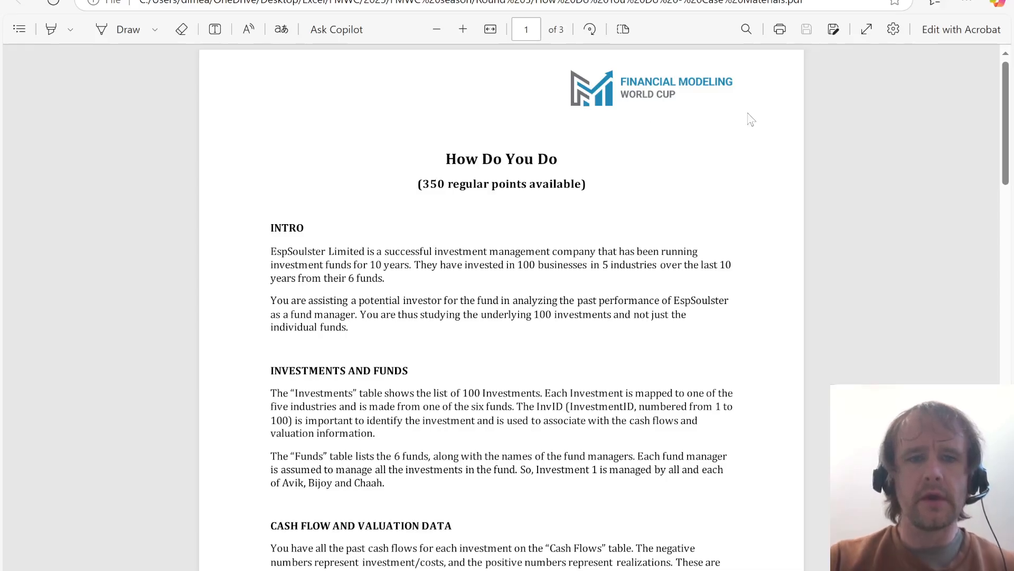
{"action": "left_click", "coordinate": [128, 30]}
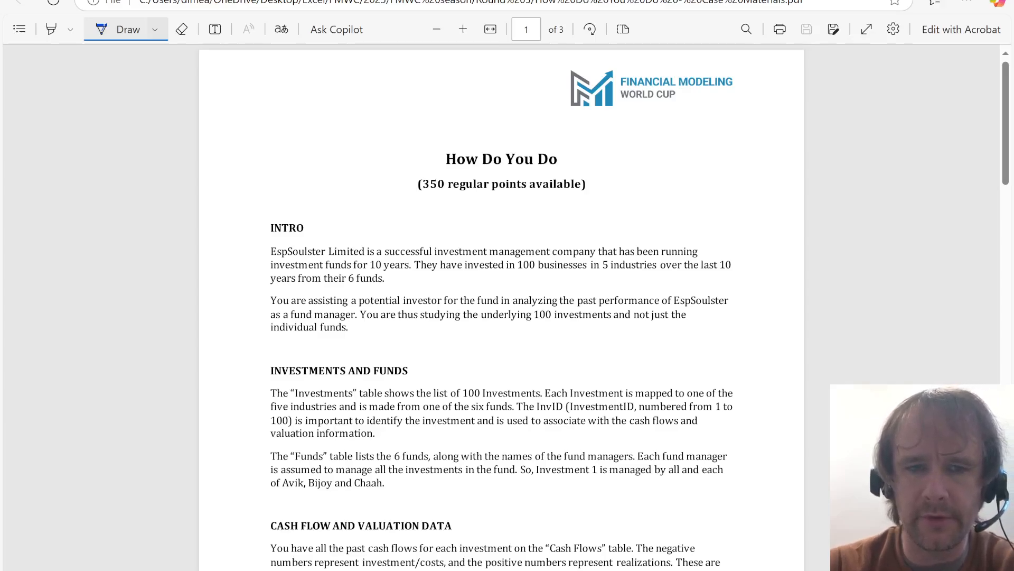
{"action": "left_click_drag", "start_coordinate": [449, 286], "coordinate": [567, 234]}
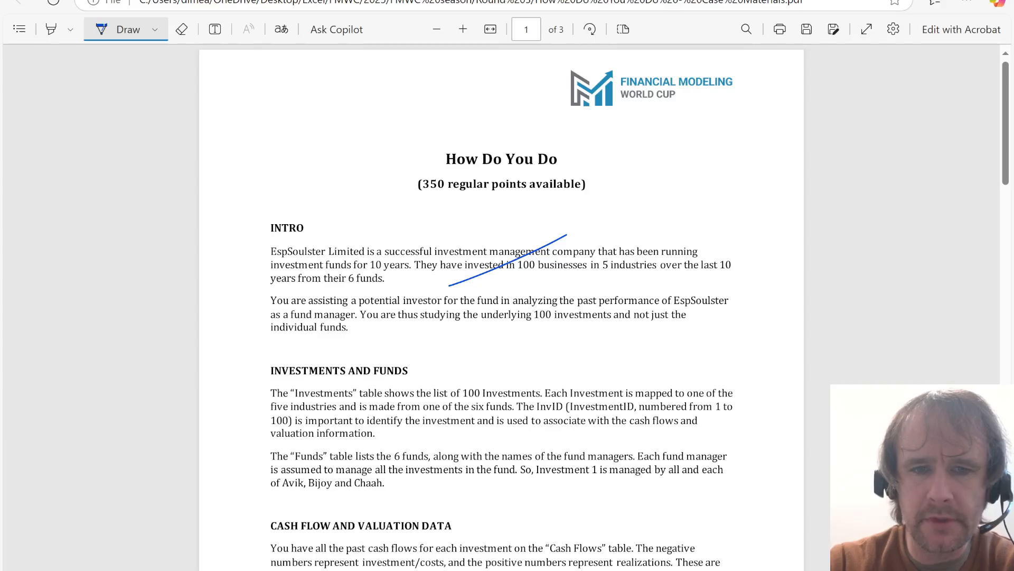
{"action": "left_click_drag", "start_coordinate": [453, 341], "coordinate": [539, 298]}
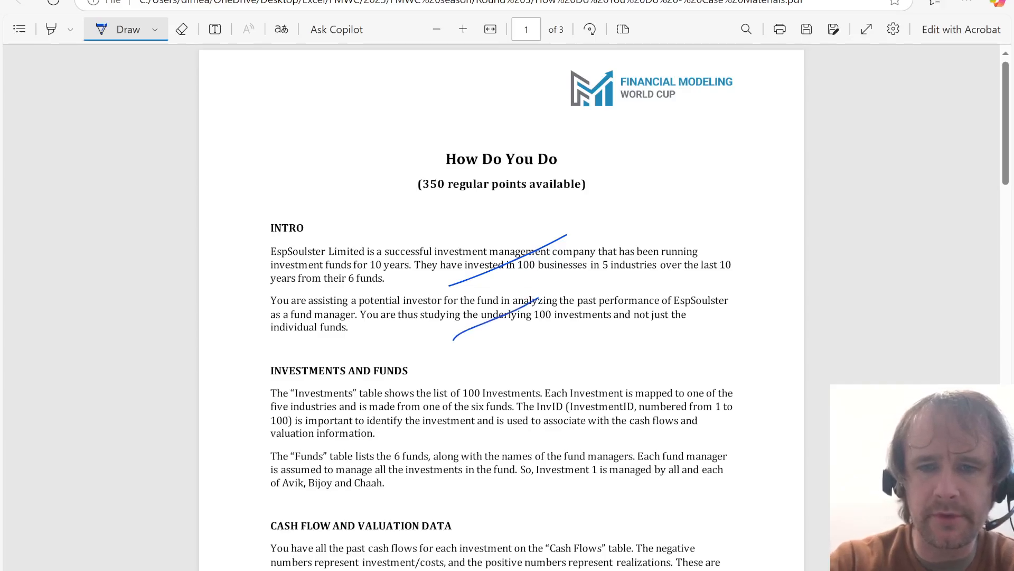
{"action": "scroll", "coordinate": [580, 229], "scroll_direction": "down", "scroll_amount": 3}
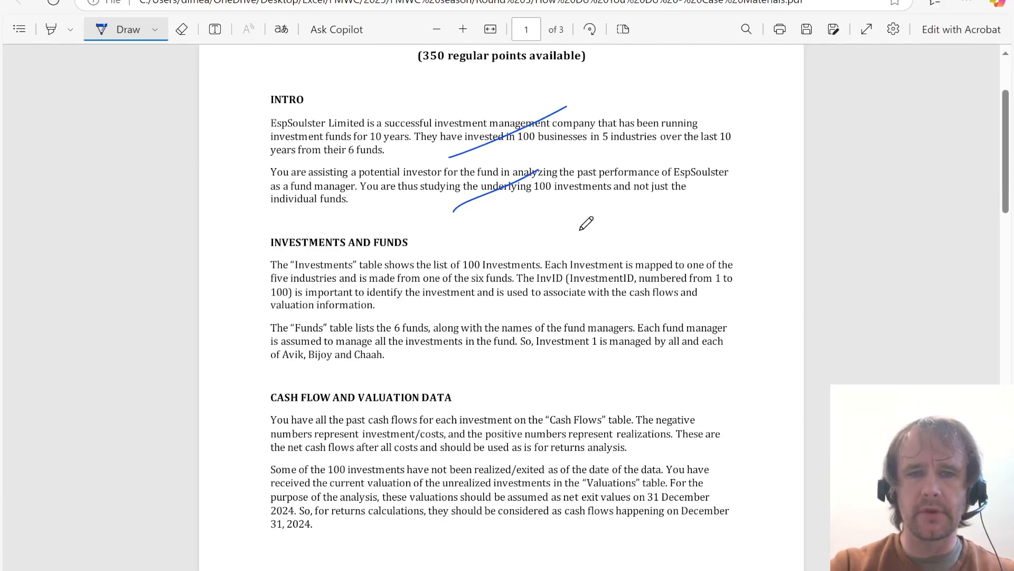
- Switch to the financial model workbook and examine the InvID and date columns of the Cash Flows table
{"action": "key", "text": "alt+Tab"}
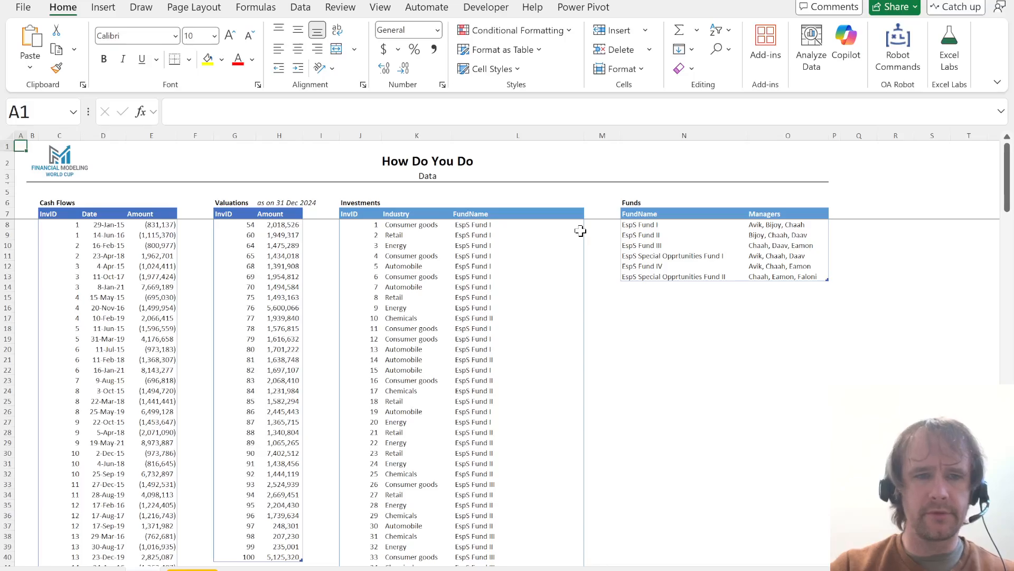
{"action": "key", "text": "Right"}
{"action": "key", "text": "Down"}
{"action": "key", "text": "Down"}
{"action": "key", "text": "Right"}
{"action": "key", "text": "Down"}
{"action": "key", "text": "Down"}
{"action": "key", "text": "Down"}
{"action": "key", "text": "Down"}
{"action": "key", "text": "Down"}
{"action": "key", "text": "Right"}
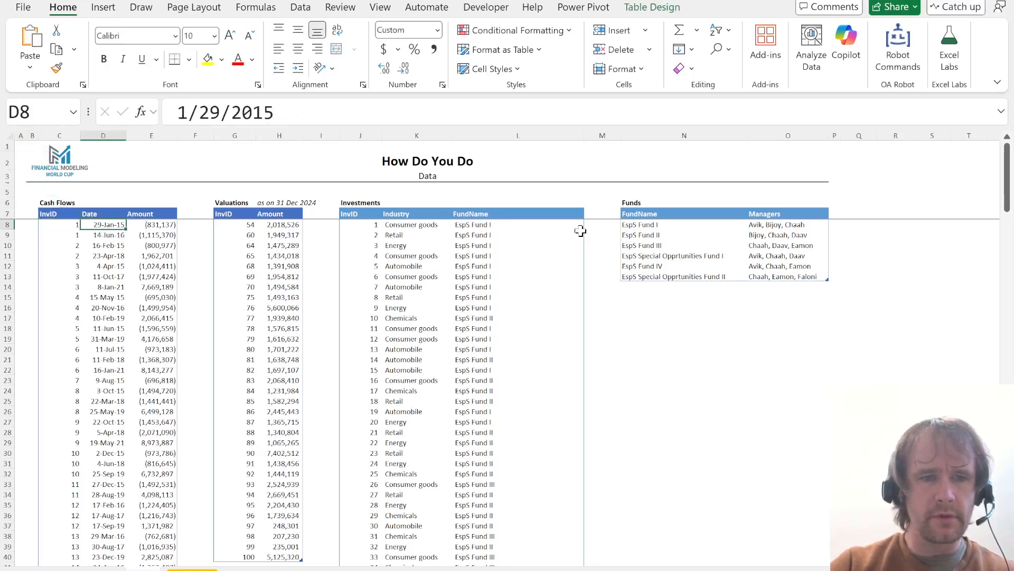
{"action": "key", "text": "ctrl+shift+Down"}
{"action": "key", "text": "Left"}
{"action": "key", "text": "Up"}
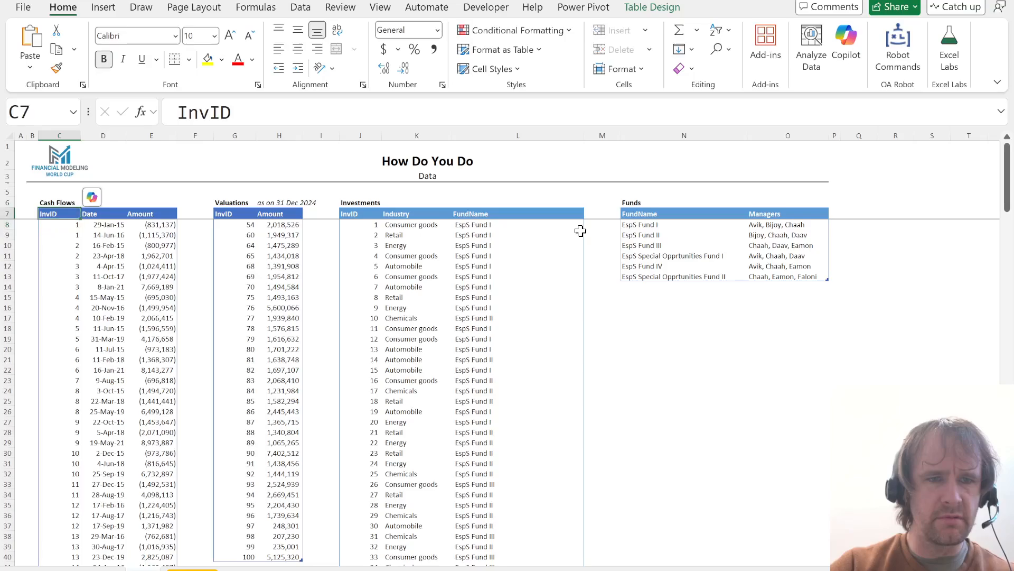
- Select the whole Cash Flows table with its headers and turn on its column filters
{"action": "key", "text": "Down"}
{"action": "key", "text": "shift+Down"}
{"action": "key", "text": "Up"}
{"action": "key", "text": "ctrl+shift+Right"}
{"action": "key", "text": "ctrl+shift+Down"}
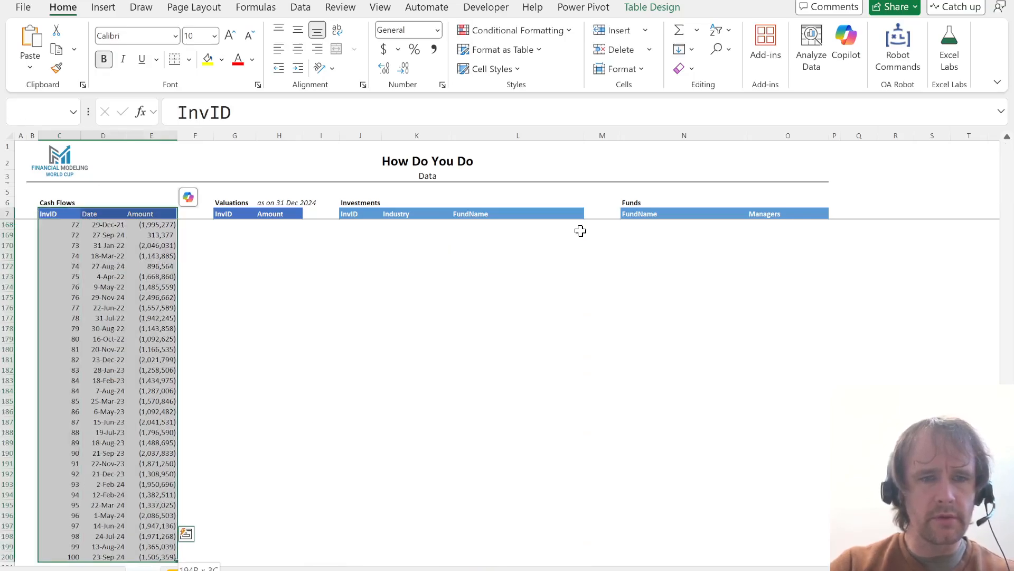
{"action": "key", "text": "alt+d"}
{"action": "key", "text": "f"}
{"action": "key", "text": "f"}
- Filter the Cash Flows table to show only InvID 1, and undo the filter
{"action": "key", "text": "alt+Down"}
{"action": "key", "text": "Down"}
{"action": "key", "text": "Down"}
{"action": "key", "text": "Down"}
{"action": "key", "text": "Down"}
{"action": "key", "text": "Down"}
{"action": "key", "text": "Down"}
{"action": "key", "text": "Down"}
{"action": "key", "text": "Down"}
{"action": "key", "text": "Down"}
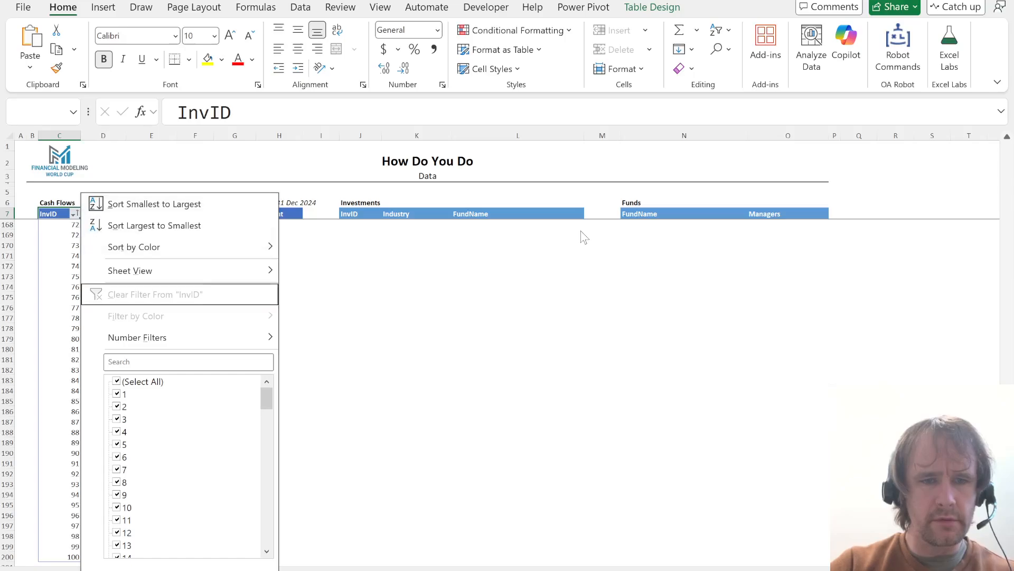
{"action": "key", "text": "Up"}
{"action": "key", "text": "space"}
{"action": "key", "text": "Down"}
{"action": "key", "text": "space"}
{"action": "key", "text": "Return"}
{"action": "key", "text": "Down"}
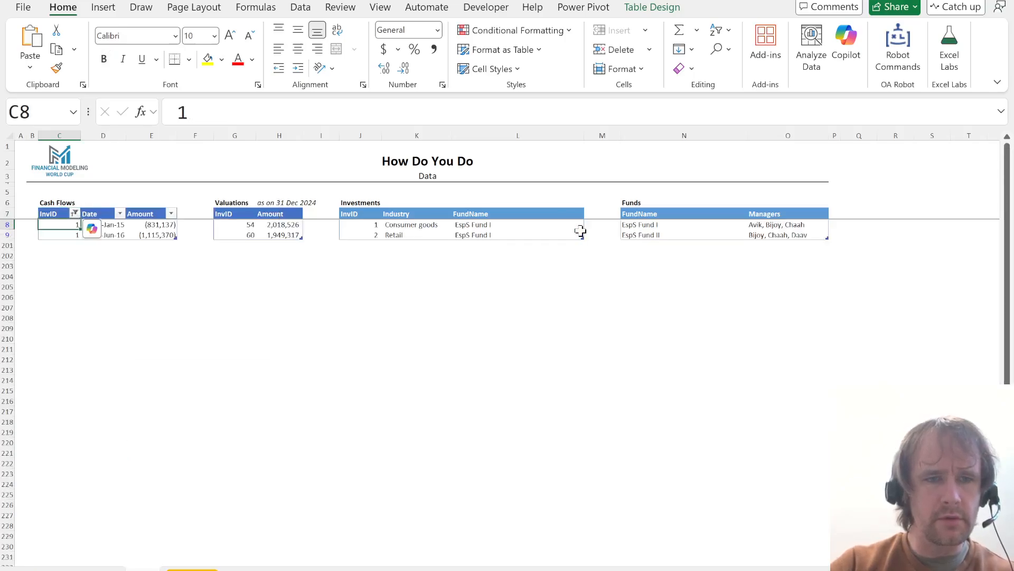
{"action": "key", "text": "Up"}
{"action": "key", "text": "ctrl+z"}
- Examine the InvID and Amount columns of the Valuations table
{"action": "key", "text": "Down"}
{"action": "key", "text": "Right"}
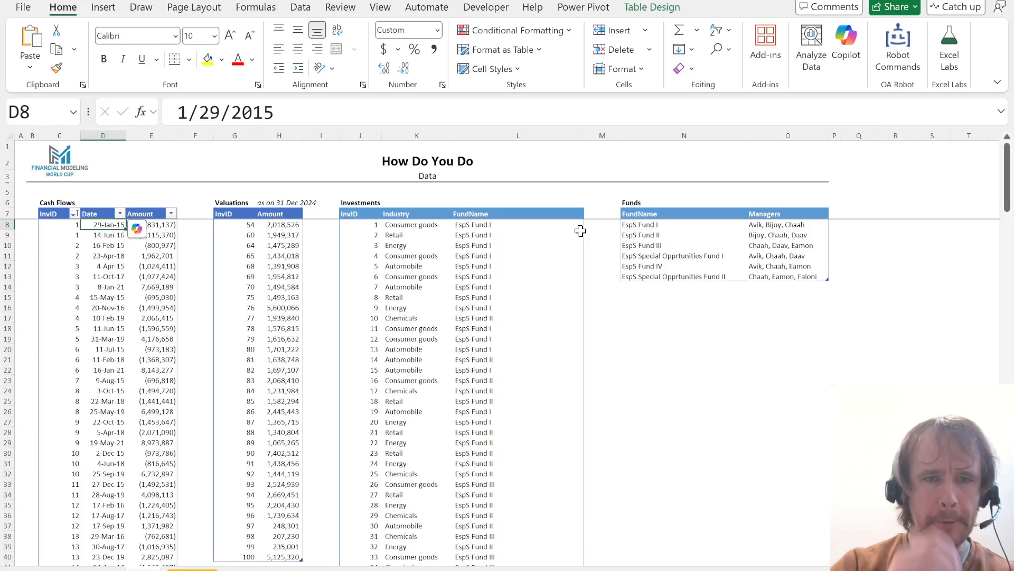
{"action": "key", "text": "Right"}
{"action": "key", "text": "ctrl+Right"}
{"action": "key", "text": "Right"}
{"action": "key", "text": "Up"}
{"action": "key", "text": "Left"}
{"action": "key", "text": "Down"}
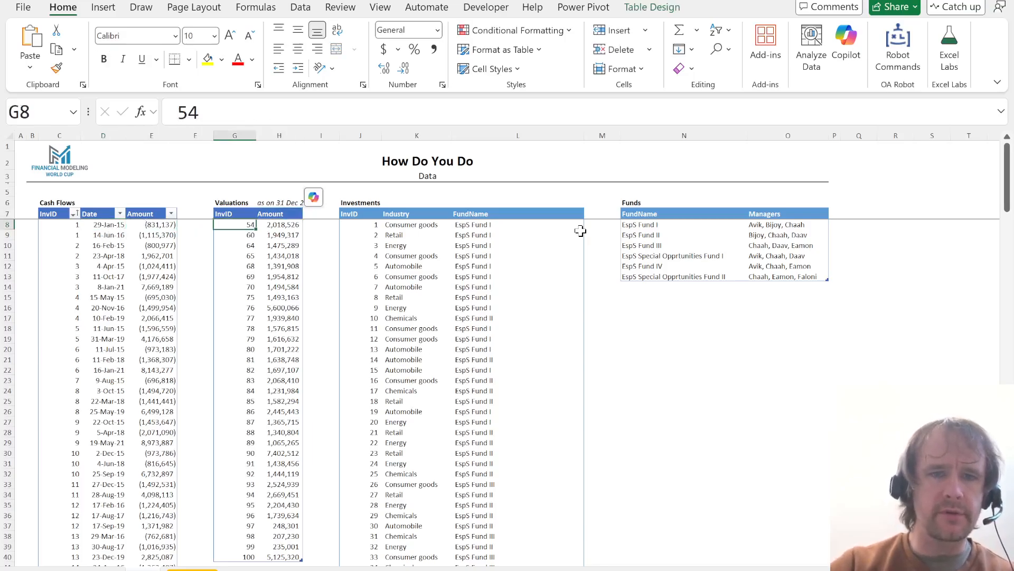
{"action": "key", "text": "ctrl+shift+Down"}
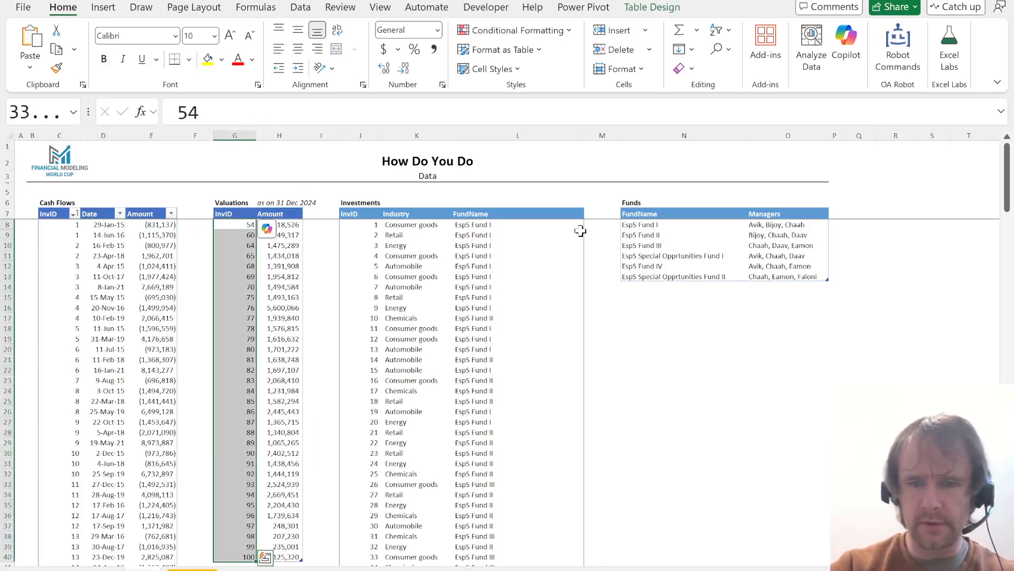
{"action": "key", "text": "Right"}
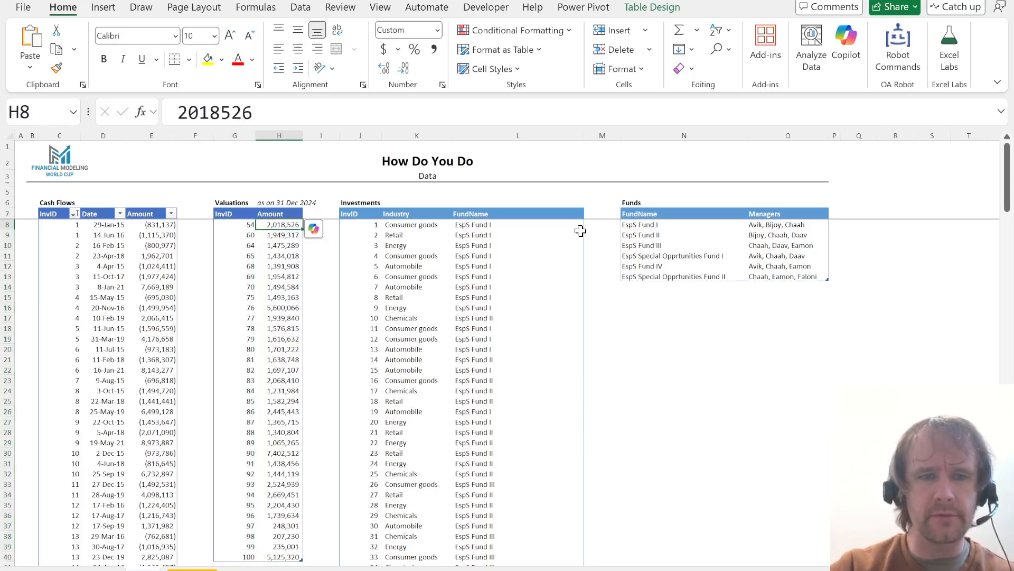
- Check the full extent of the InvID column in the Cash Flows table and return to its first row
{"action": "key", "text": "Left"}
{"action": "key", "text": "ctrl+Left"}
{"action": "key", "text": "Left"}
{"action": "key", "text": "ctrl+Down"}
{"action": "key", "text": "Left"}
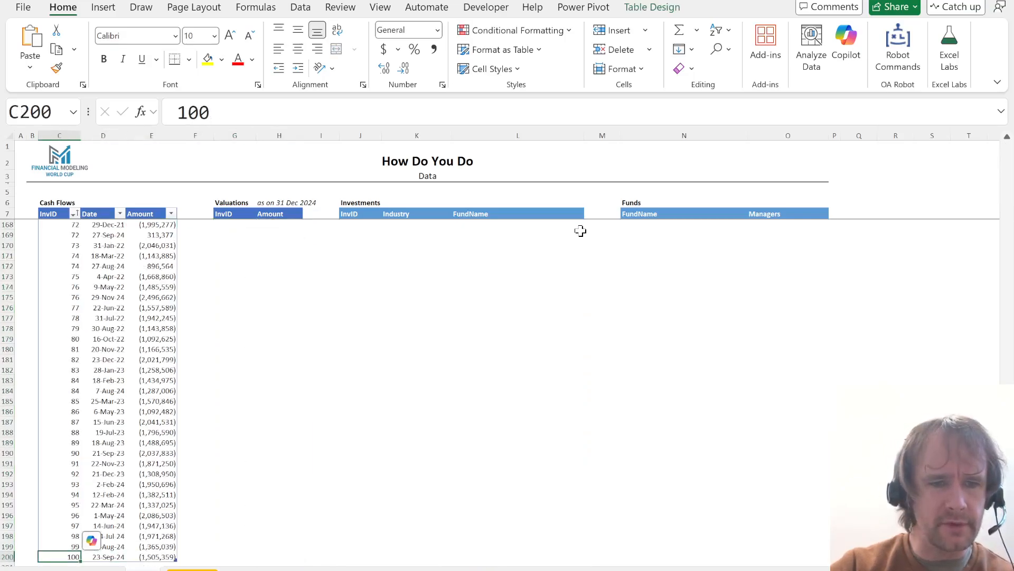
{"action": "key", "text": "ctrl+Up"}
{"action": "key", "text": "Down"}
{"action": "key", "text": "ctrl+shift+Down"}
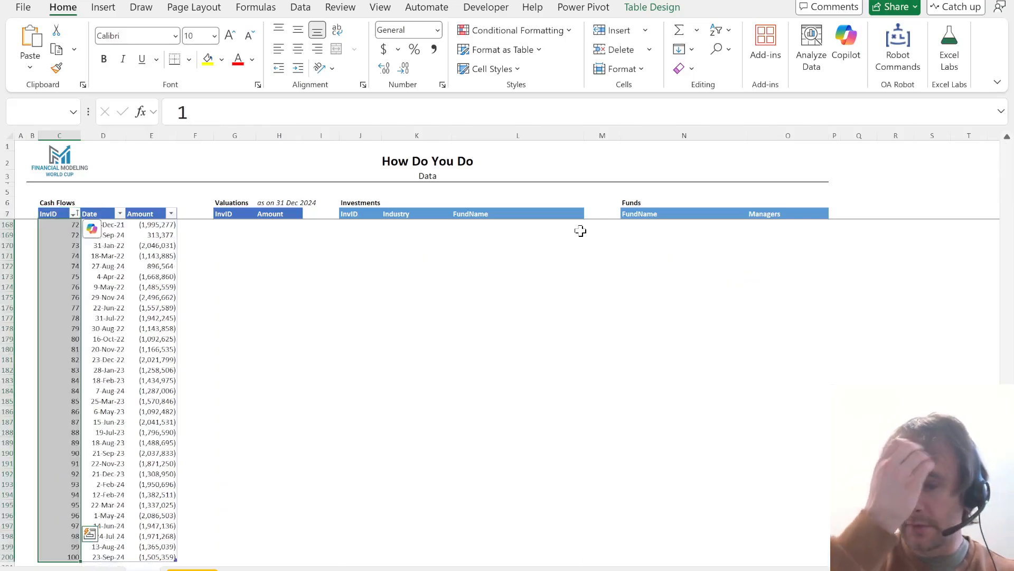
{"action": "key", "text": "ctrl+Up"}
{"action": "key", "text": "Down"}
{"action": "key", "text": "ctrl+Right"}
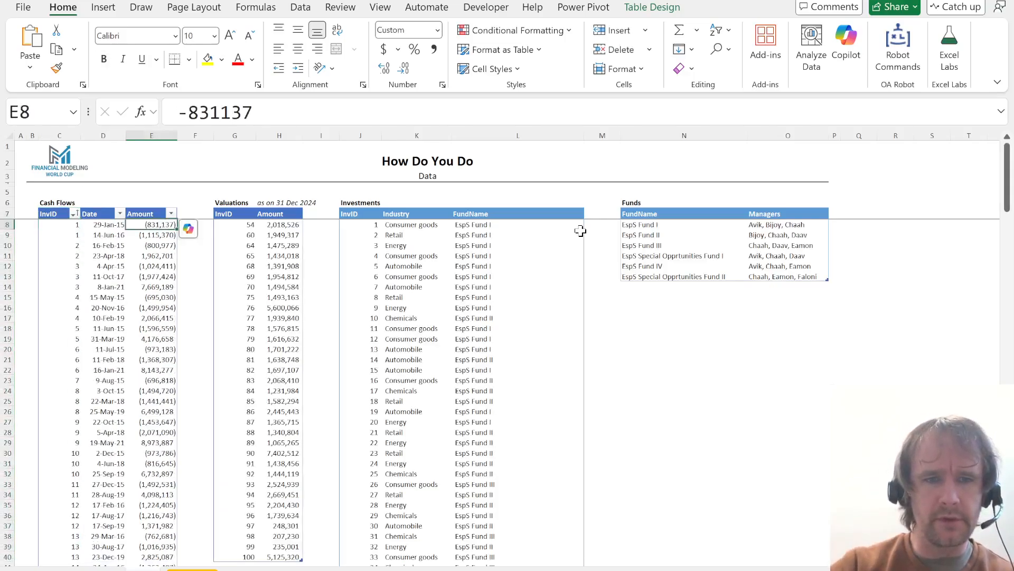
- Examine the Investments and Funds tables, and reread the case text describing investments, funds, cash flows and valuations
{"action": "key", "text": "ctrl+Right"}
{"action": "key", "text": "ctrl+Down"}
{"action": "key", "text": "Right"}
{"action": "key", "text": "Right"}
{"action": "key", "text": "Right"}
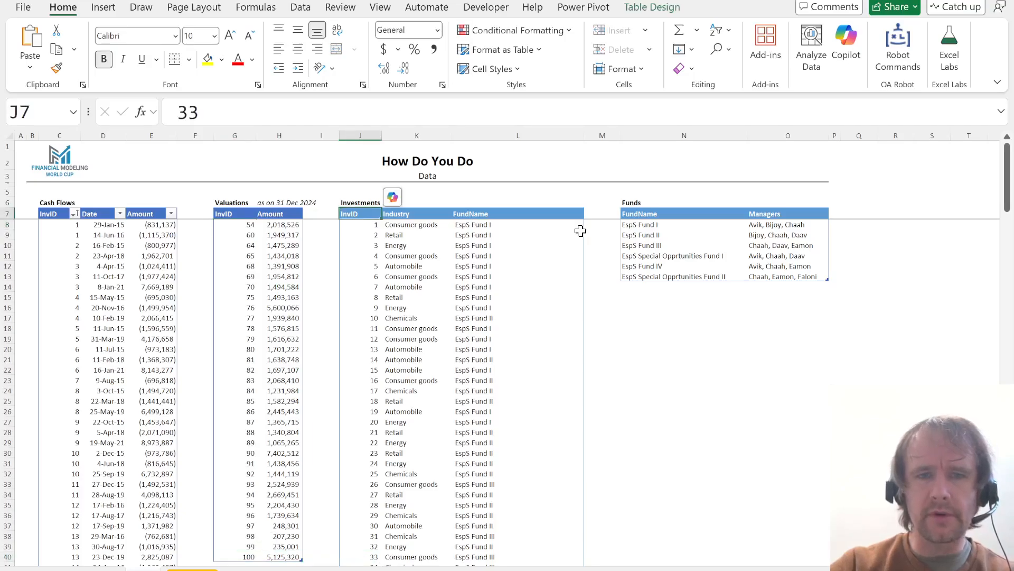
{"action": "key", "text": "ctrl+Up"}
{"action": "key", "text": "Down"}
{"action": "key", "text": "Right"}
{"action": "key", "text": "Right"}
{"action": "key", "text": "ctrl+Right"}
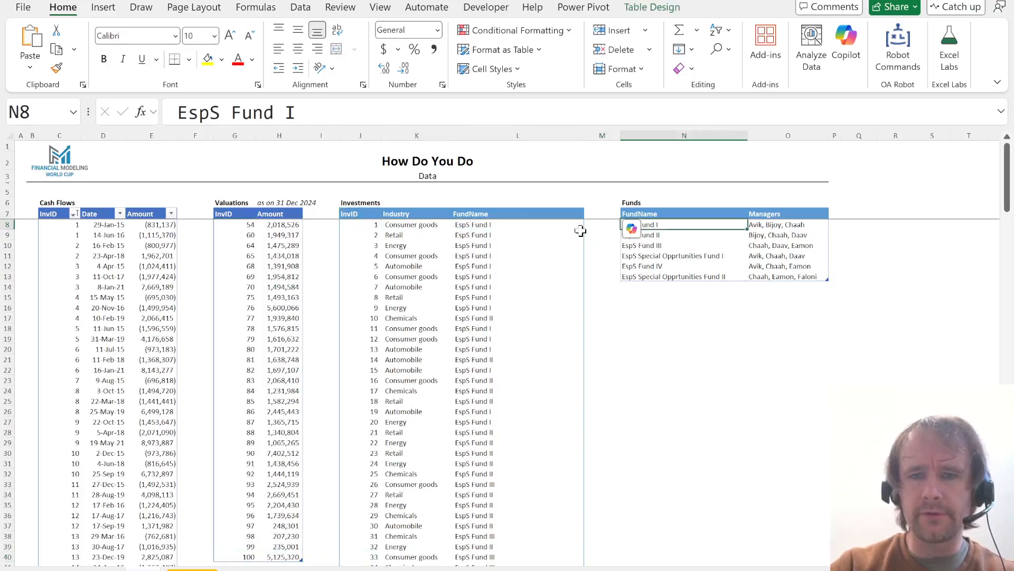
{"action": "key", "text": "Right"}
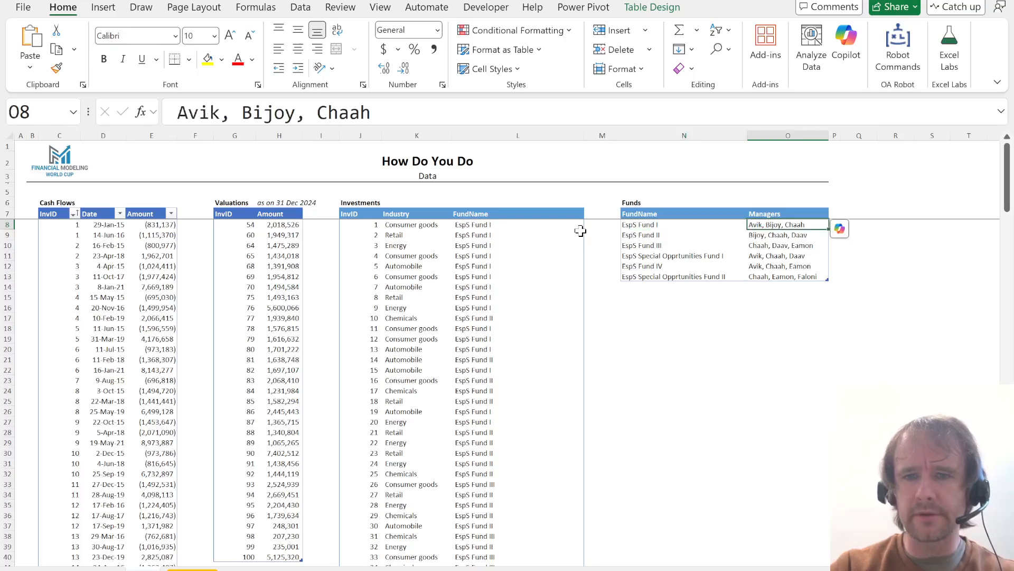
{"action": "key", "text": "alt+Tab"}
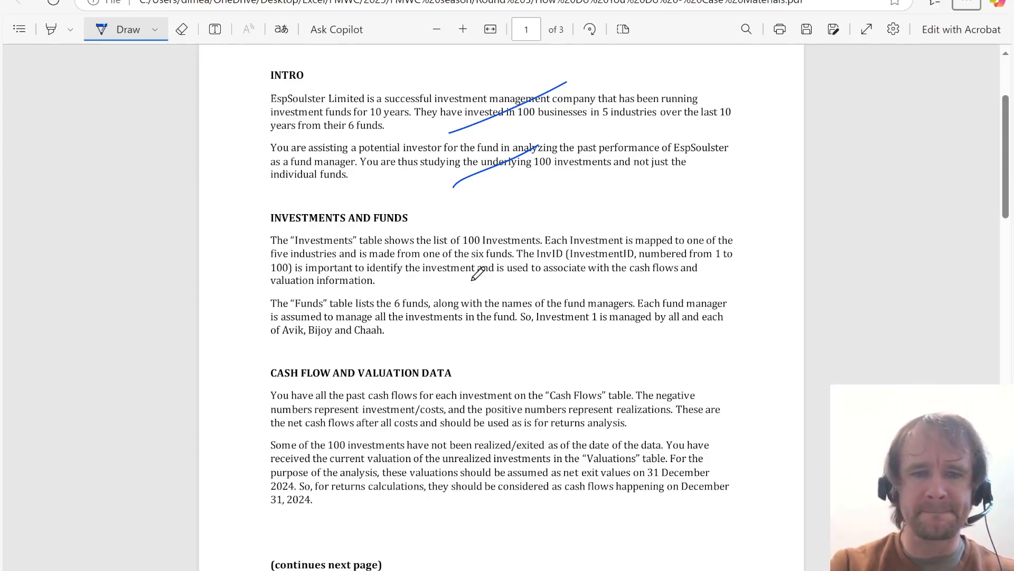
- Return to the workbook and list the investment IDs occurring only once in cash flows by entering =UNIQUE(tblCF[InvID],,1) in G43
{"action": "key", "text": "alt+Tab"}
{"action": "key", "text": "Left"}
{"action": "key", "text": "Left"}
{"action": "key", "text": "Left"}
{"action": "key", "text": "Left"}
{"action": "key", "text": "Left"}
{"action": "key", "text": "Left"}
{"action": "key", "text": "Left"}
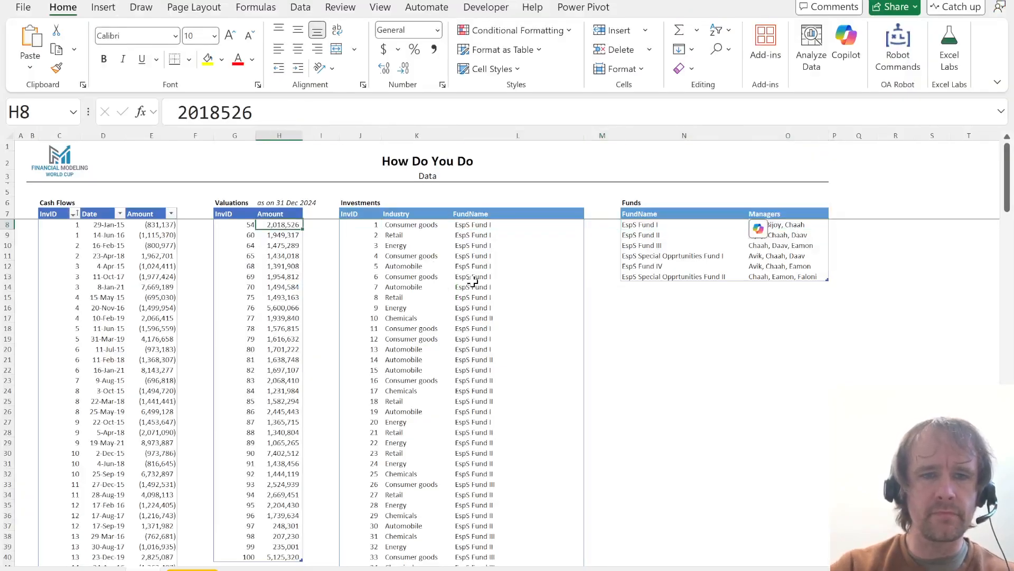
{"action": "key", "text": "Left"}
{"action": "key", "text": "Left"}
{"action": "key", "text": "Right"}
{"action": "key", "text": "ctrl+Down"}
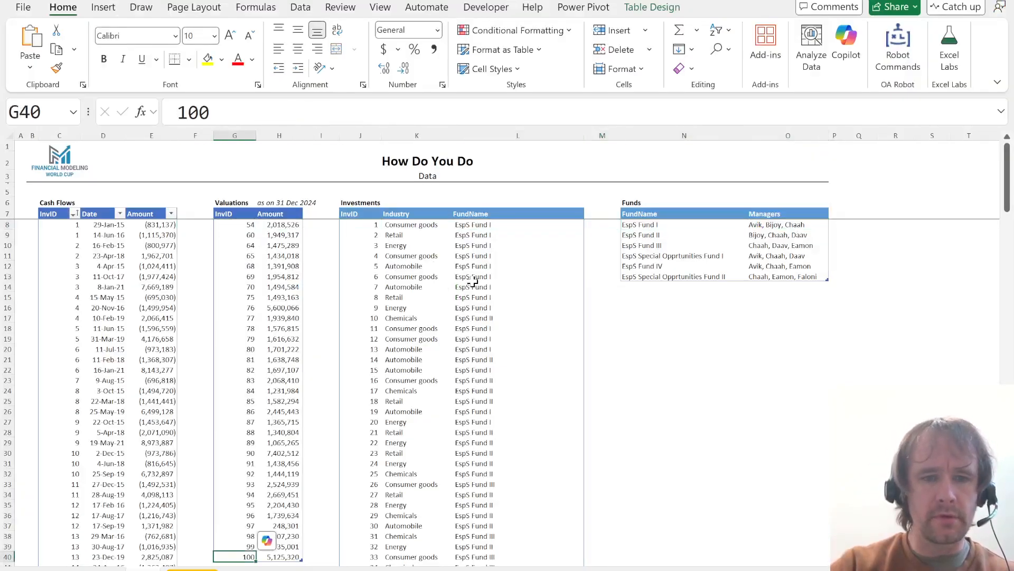
{"action": "key", "text": "Down"}
{"action": "key", "text": "Down"}
{"action": "key", "text": "Down"}
{"action": "type", "text": "=uniq"}
{"action": "key", "text": "Tab"}
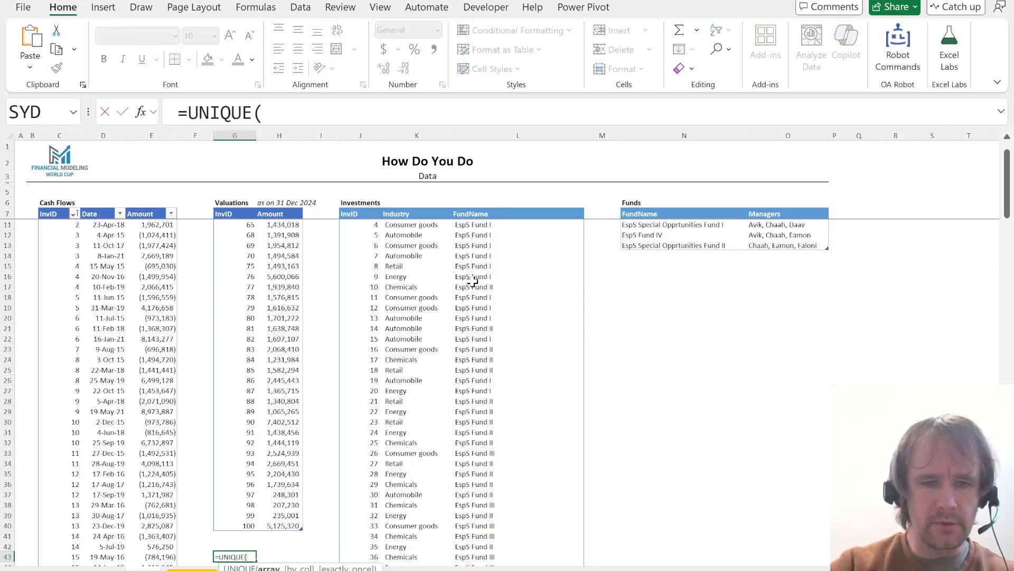
{"action": "key", "text": "Left"}
{"action": "key", "text": "Left"}
{"action": "key", "text": "Left"}
{"action": "key", "text": "Left"}
{"action": "key", "text": "ctrl+Up"}
{"action": "key", "text": "Down"}
{"action": "key", "text": "ctrl+shift+Down"}
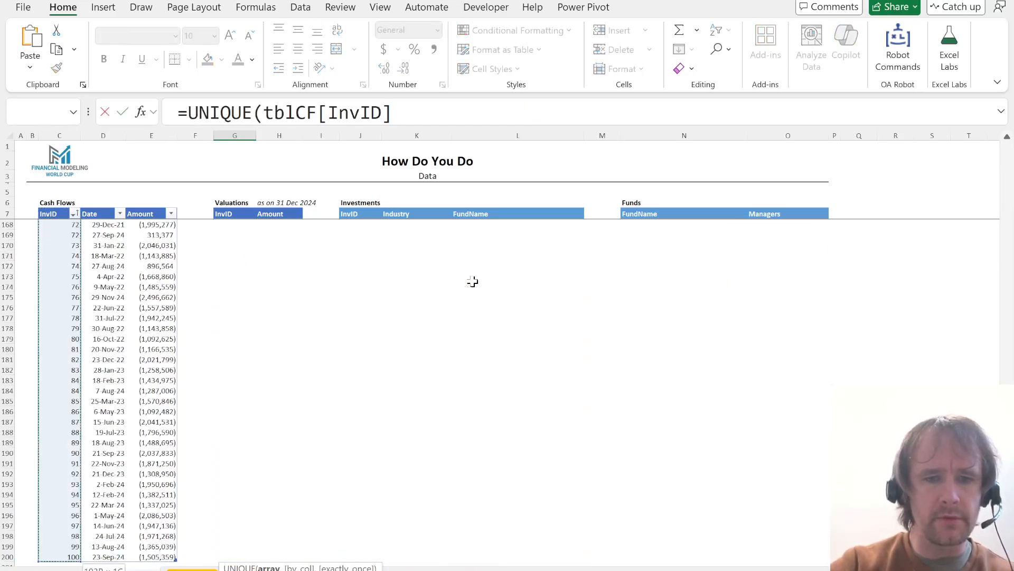
{"action": "type", "text": ",,1)"}
{"action": "key", "text": "Return"}
{"action": "key", "text": "Up"}
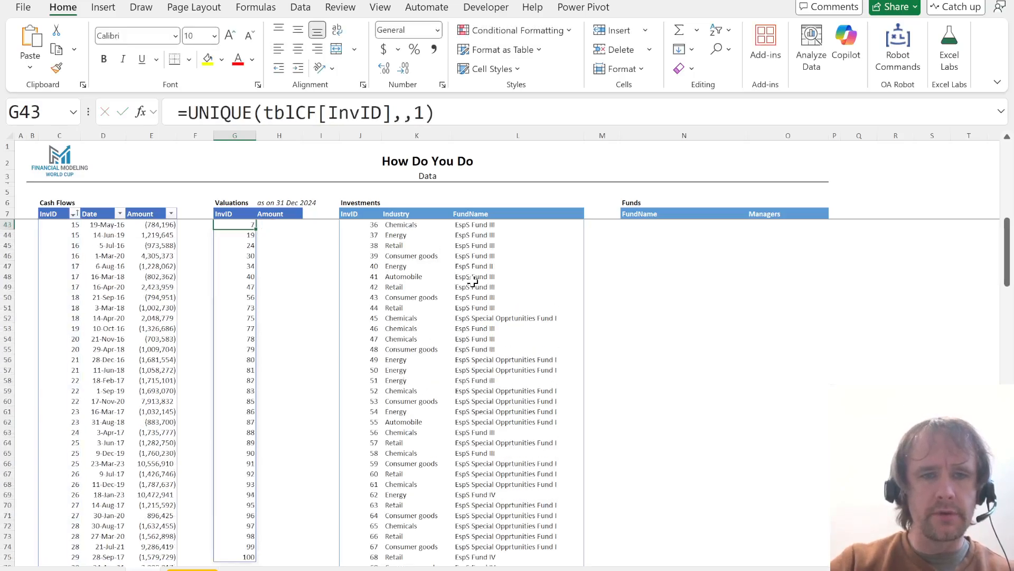
- Compare the list of single-occurrence IDs with the InvID column of the Valuations table above it
{"action": "key", "text": "ctrl+shift+Down"}
{"action": "key", "text": "ctrl+Up"}
{"action": "key", "text": "ctrl+Up"}
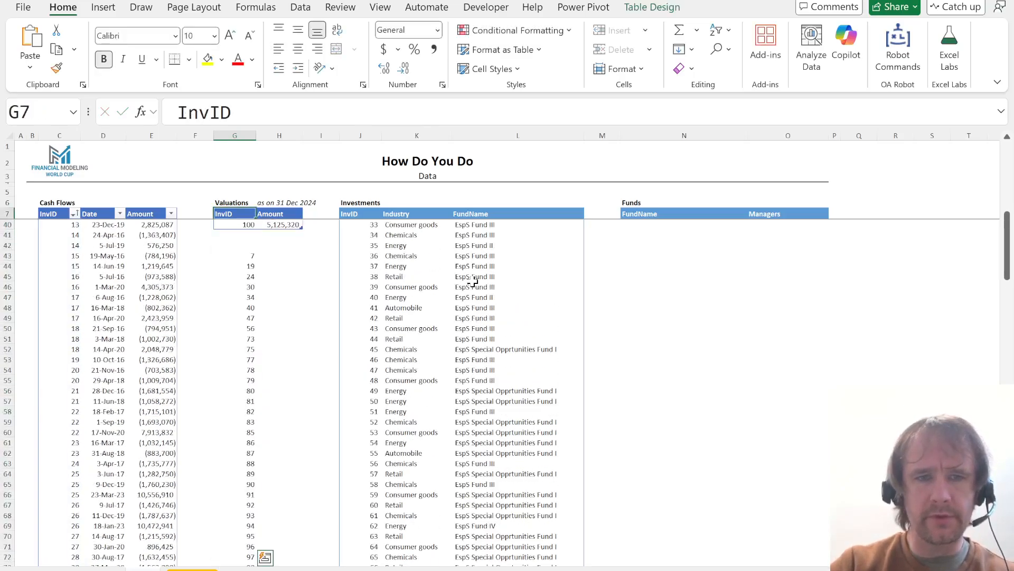
{"action": "key", "text": "Down"}
{"action": "key", "text": "ctrl+shift+Down"}
{"action": "key", "text": "ctrl+Down"}
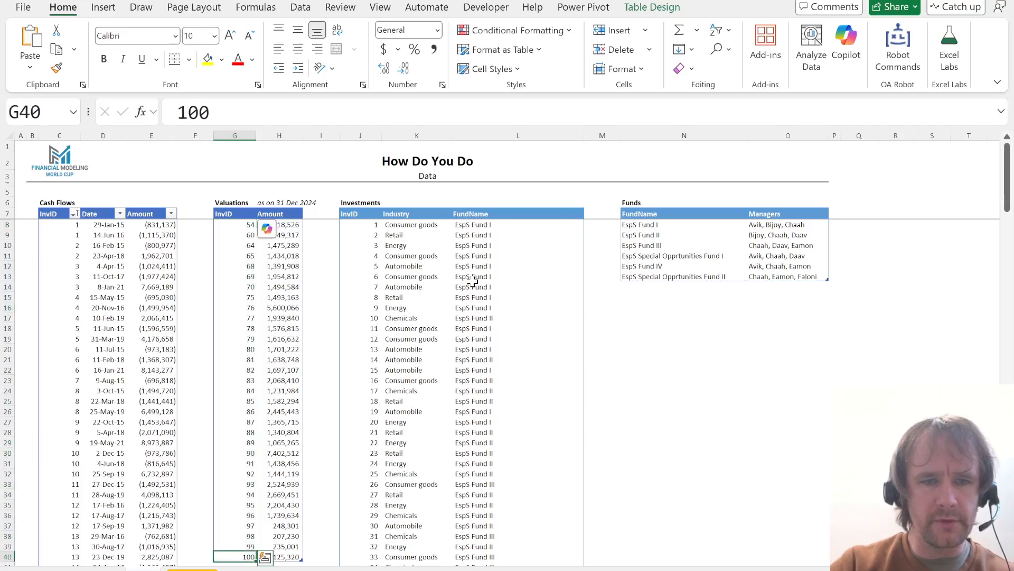
{"action": "key", "text": "ctrl+Down"}
{"action": "key", "text": "ctrl+shift+Down"}
{"action": "key", "text": "ctrl+Up"}
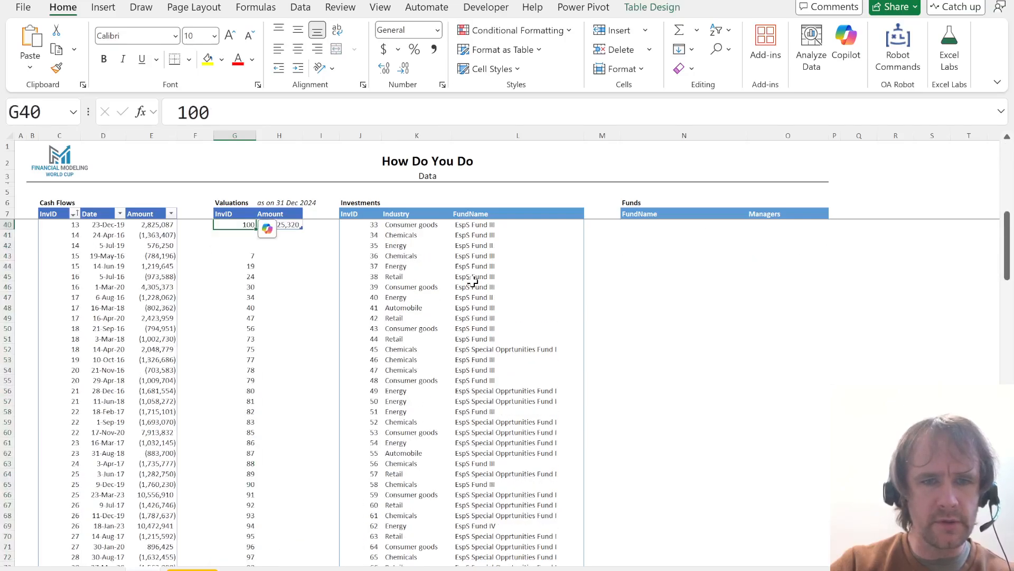
{"action": "key", "text": "ctrl+Up"}
{"action": "key", "text": "ctrl+Up"}
- Locate and select the row for InvID 7 in the Cash Flows table
{"action": "key", "text": "Left"}
{"action": "key", "text": "Left"}
{"action": "key", "text": "Left"}
{"action": "key", "text": "Left"}
{"action": "key", "text": "Down"}
{"action": "key", "text": "Down"}
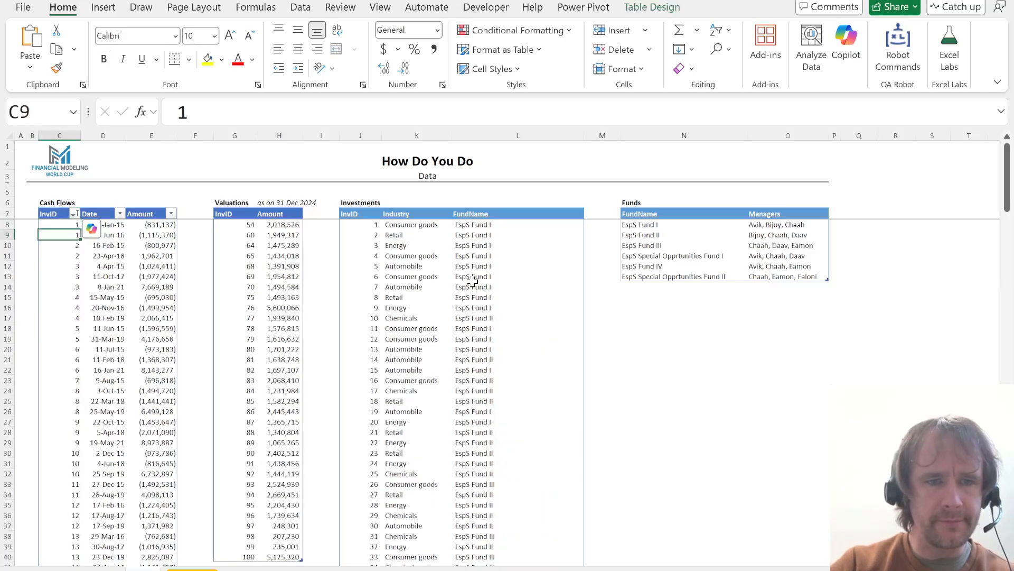
{"action": "key", "text": "Down"}
{"action": "key", "text": "Down"}
{"action": "key", "text": "Down"}
{"action": "key", "text": "Down"}
{"action": "key", "text": "Down"}
{"action": "key", "text": "Down"}
{"action": "key", "text": "Down"}
{"action": "key", "text": "Down"}
{"action": "key", "text": "Down"}
{"action": "key", "text": "Down"}
{"action": "key", "text": "Down"}
{"action": "key", "text": "Down"}
{"action": "key", "text": "Down"}
{"action": "key", "text": "Down"}
{"action": "key", "text": "shift+space"}
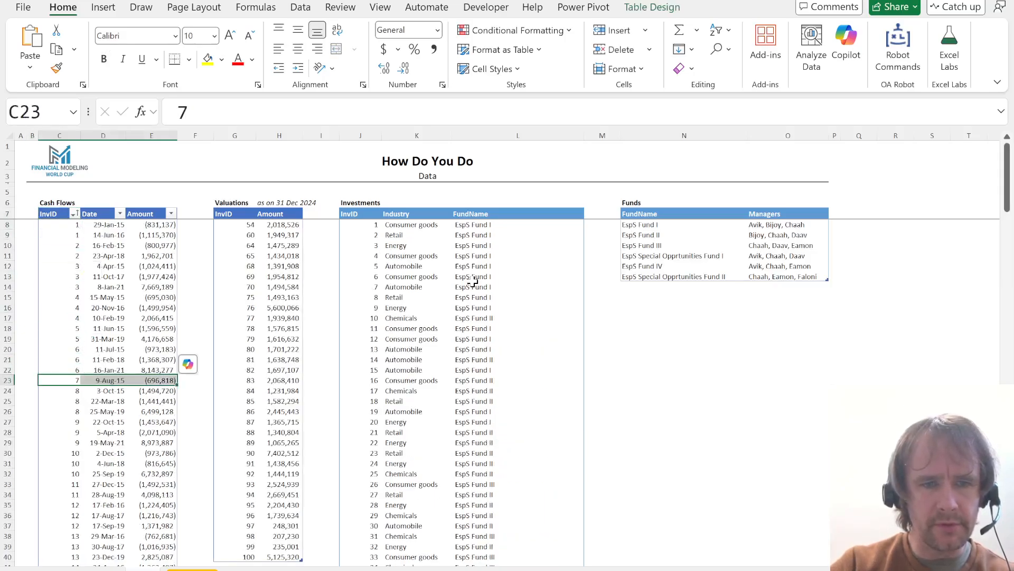
- Check the Valuations table for InvID 7 and return to the UNIQUE formula in G43
{"action": "key", "text": "Right"}
{"action": "key", "text": "Right"}
{"action": "key", "text": "Right"}
{"action": "key", "text": "Right"}
{"action": "key", "text": "ctrl+Up"}
{"action": "key", "text": "ctrl+Down"}
{"action": "key", "text": "Down"}
{"action": "key", "text": "Down"}
{"action": "key", "text": "Down"}
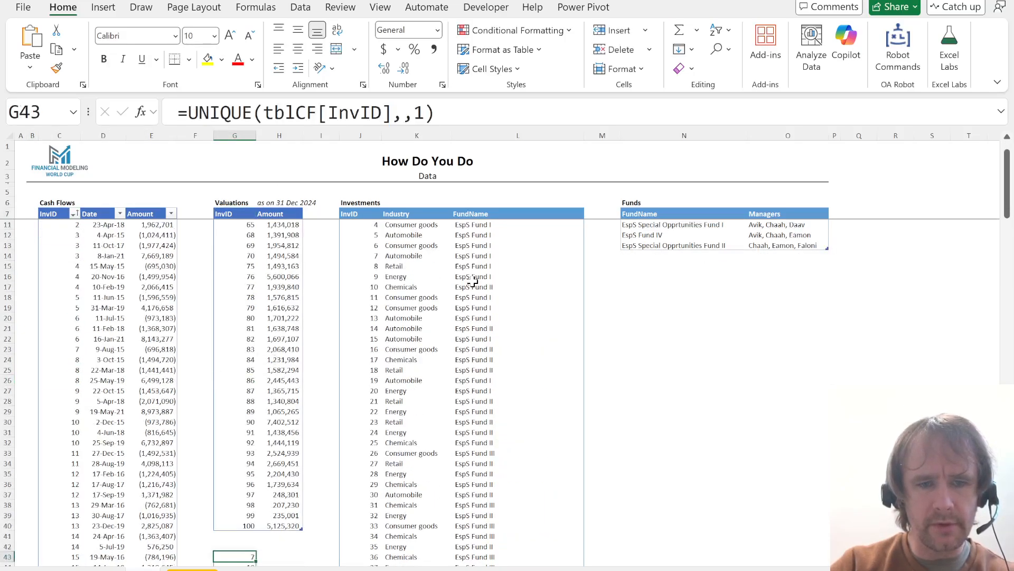
- Clear the list of single-occurrence IDs starting in G43 and switch to the case materials PDF
{"action": "key", "text": "ctrl+shift+Down"}
{"action": "key", "text": "Delete"}
{"action": "key", "text": "alt+Tab"}
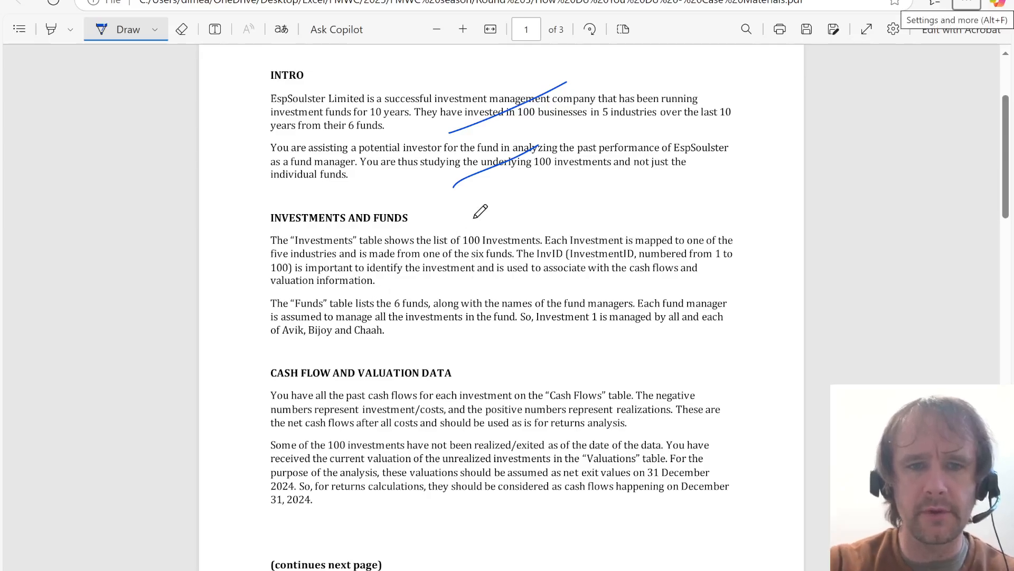
- Mark the Investments and Funds and the Cash Flow and Valuation Data paragraphs as read with diagonal pen strokes
{"action": "left_click_drag", "start_coordinate": [440, 281], "coordinate": [523, 206]}
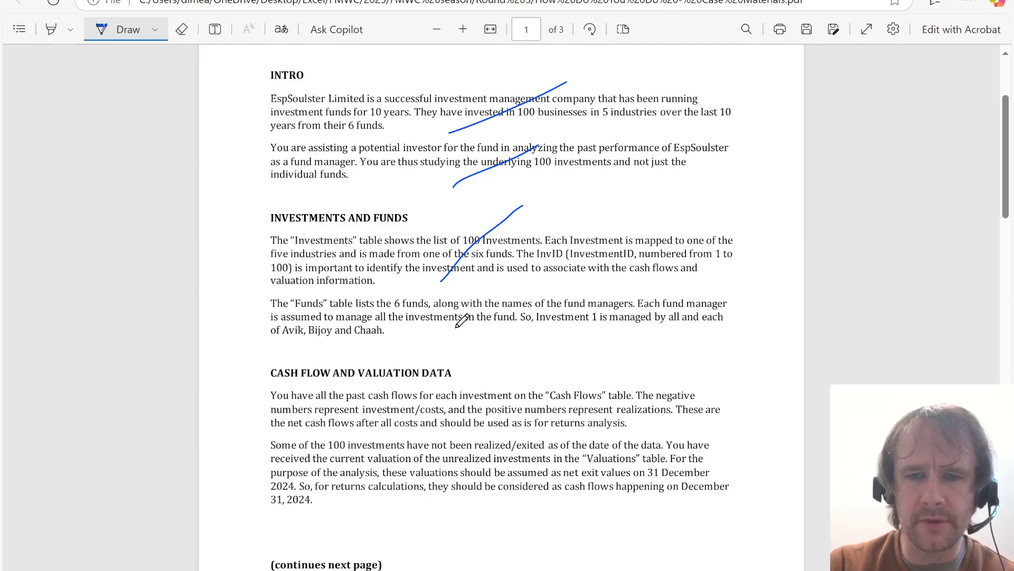
{"action": "left_click_drag", "start_coordinate": [454, 330], "coordinate": [512, 275]}
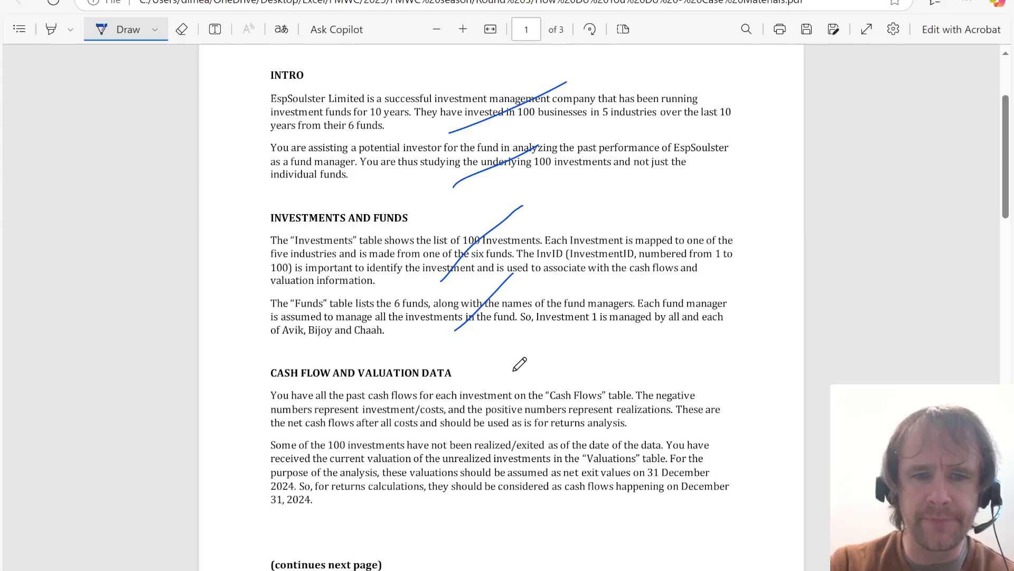
{"action": "scroll", "coordinate": [517, 361], "scroll_direction": "down", "scroll_amount": 2}
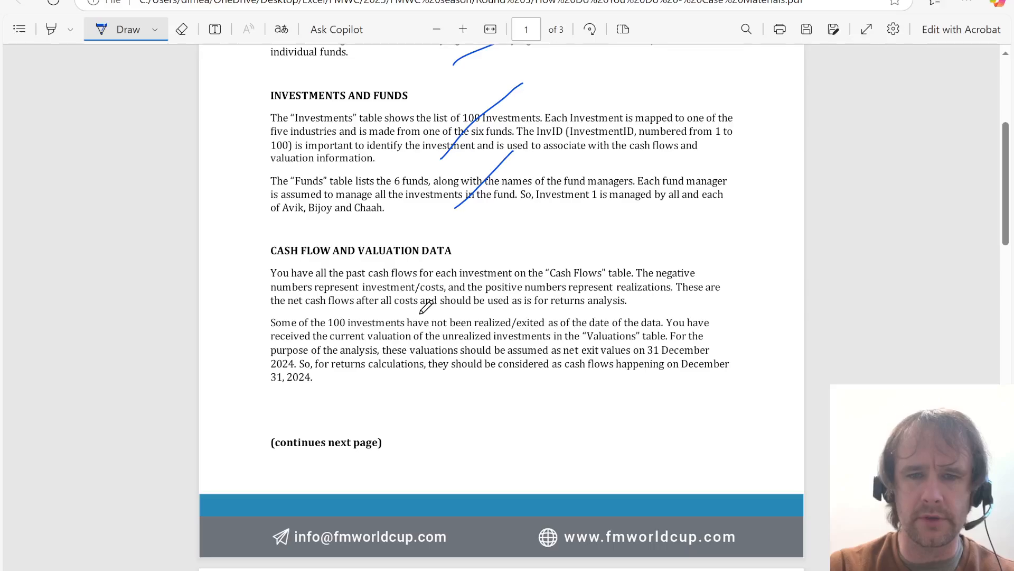
{"action": "left_click_drag", "start_coordinate": [420, 314], "coordinate": [498, 245]}
{"action": "scroll", "coordinate": [448, 436], "scroll_direction": "down", "scroll_amount": 1}
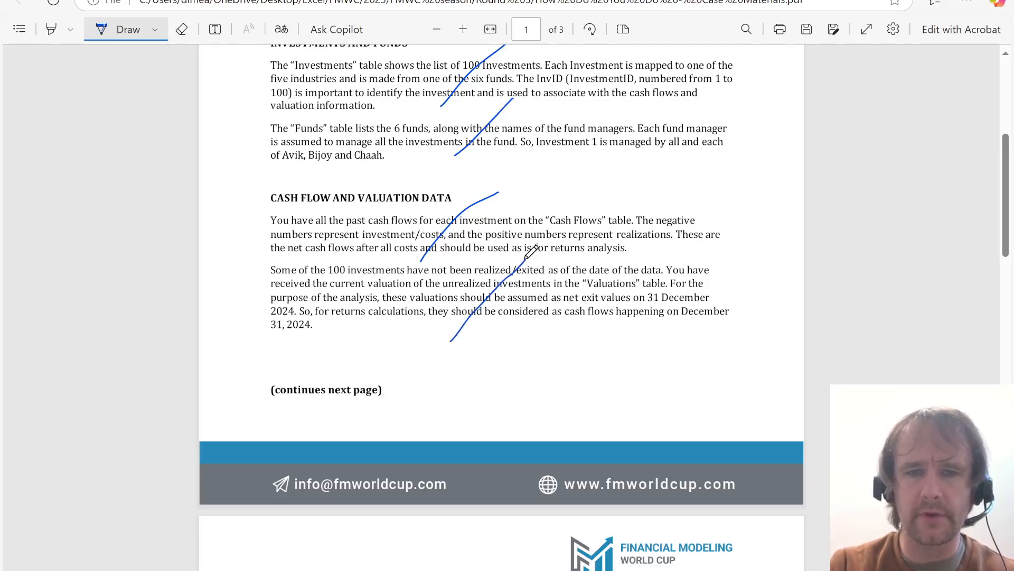
- Return to the workbook and start a VSTACK formula in R8 with the whole Cash Flows table, tblCF, as its first array
{"action": "key", "text": "alt+Tab"}
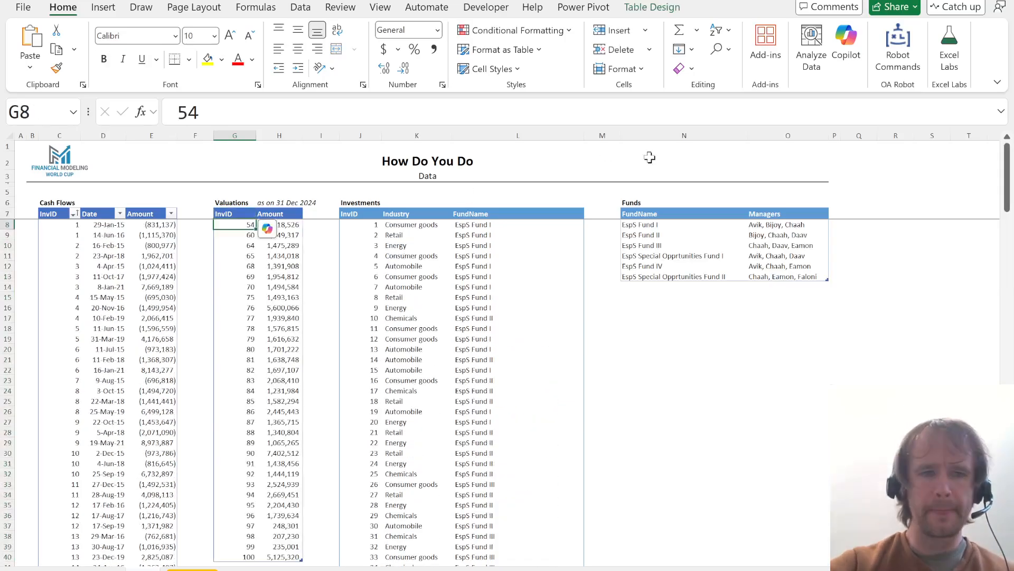
{"action": "left_click", "coordinate": [905, 224]}
{"action": "key", "text": "Up"}
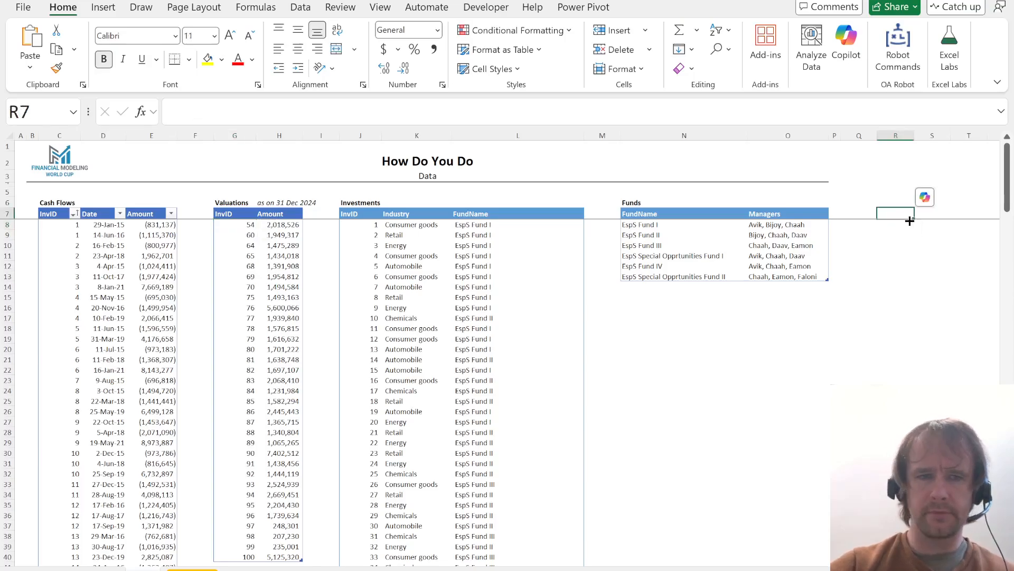
{"action": "key", "text": "Down"}
{"action": "type", "text": "=vst"}
{"action": "key", "text": "Tab"}
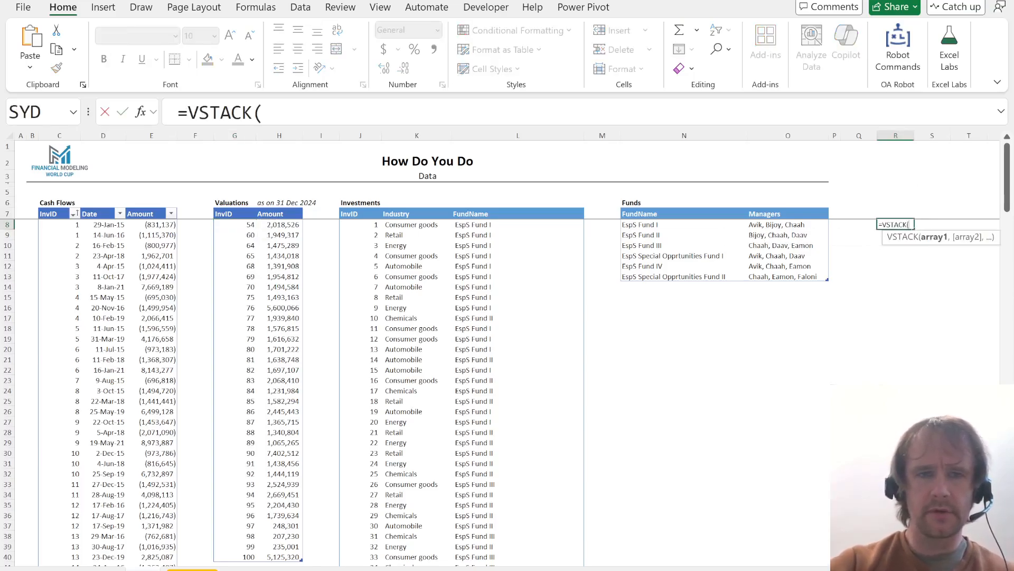
{"action": "left_click", "coordinate": [80, 258]}
{"action": "key", "text": "ctrl+space"}
{"action": "key", "text": "ctrl+a"}
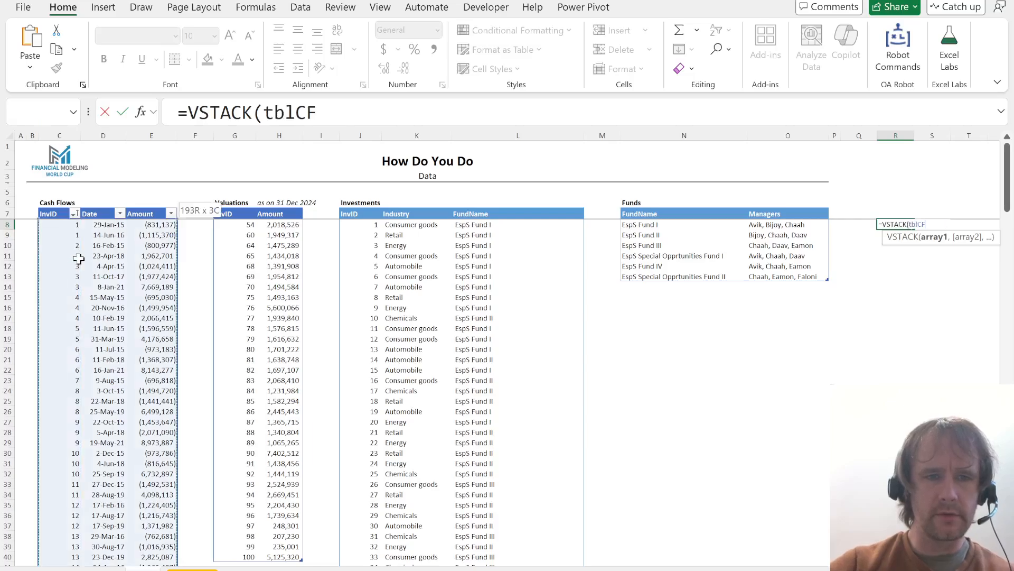
{"action": "type", "text": ","}
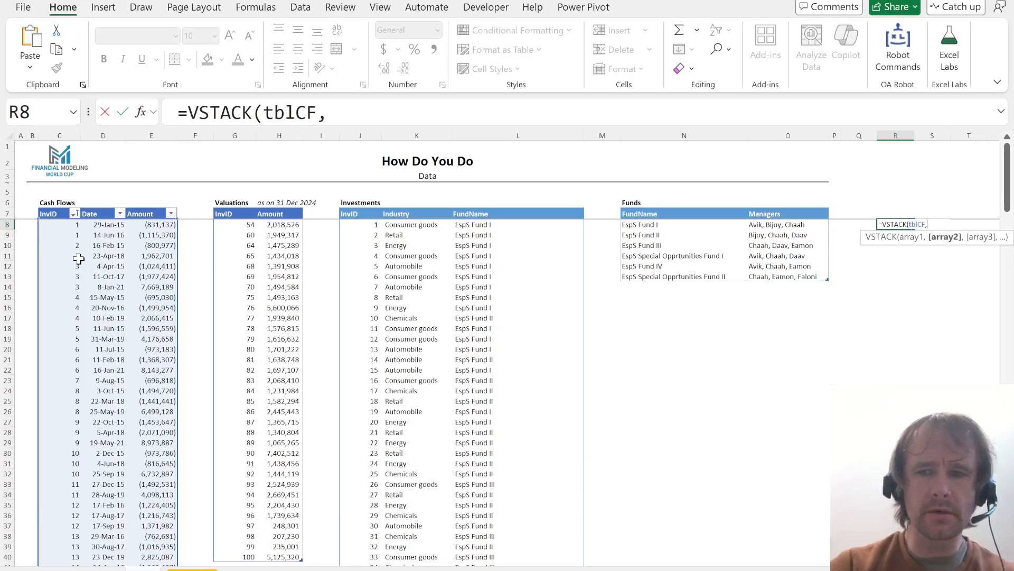
- Nest HSTACK as the second array, with tblVal[InvID] as its first column and an IF testing tblVal[InvID]
{"action": "type", "text": "HSTACK("}
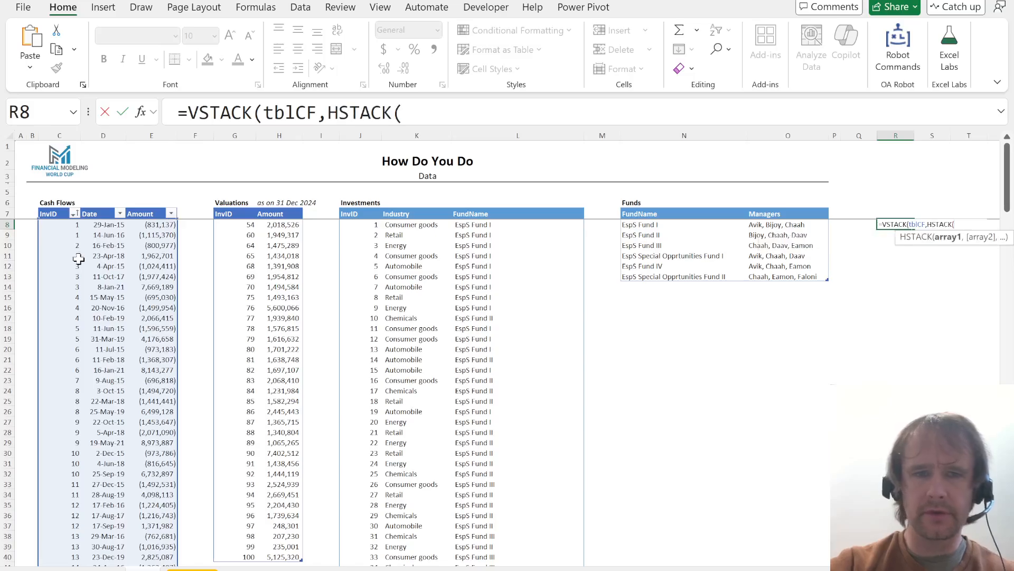
{"action": "left_click", "coordinate": [219, 301]}
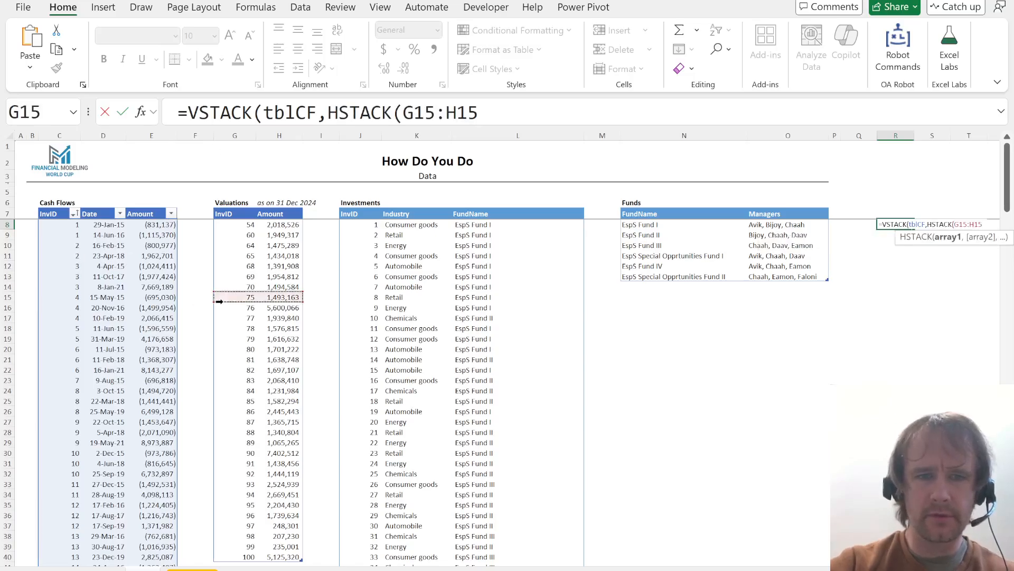
{"action": "left_click", "coordinate": [233, 260]}
{"action": "key", "text": "ctrl+space"}
{"action": "type", "text": ",IF("}
{"action": "left_click", "coordinate": [233, 260]}
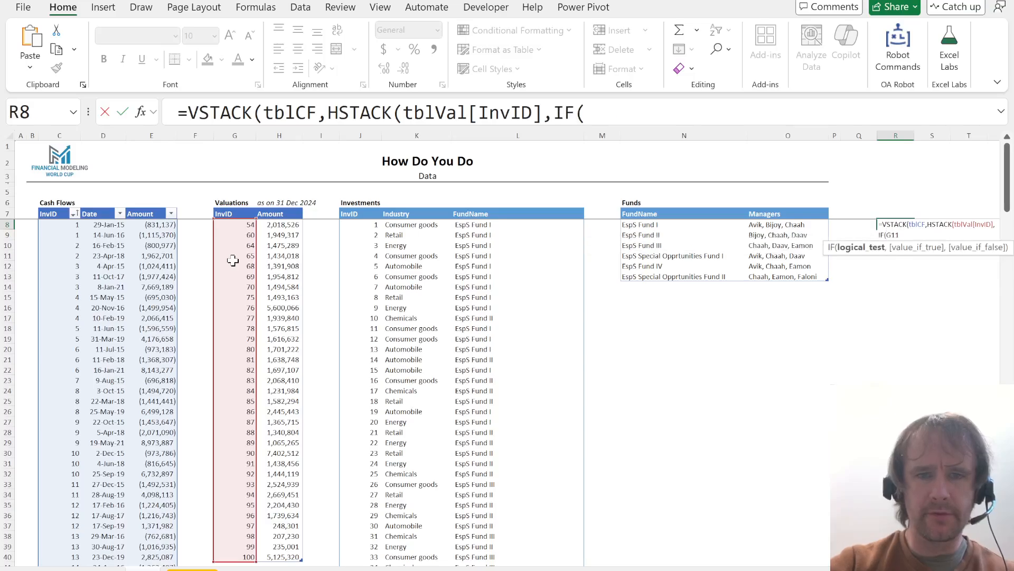
{"action": "key", "text": "ctrl+space"}
{"action": "type", "text": ","}
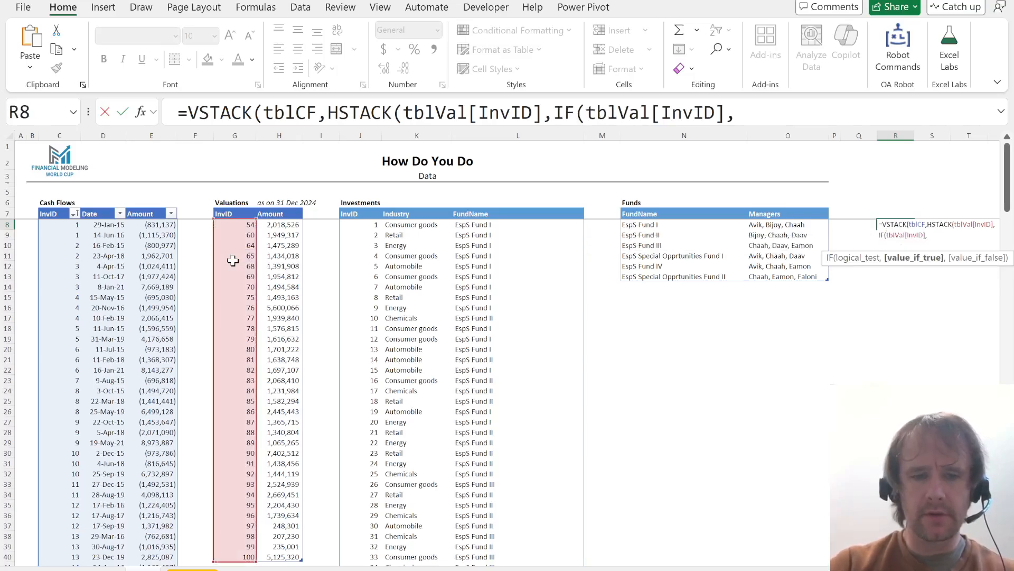
- Finish the IF with DATE(2024,12,31) and tblVal[Amount] as its results, then commit the VSTACK formula in R8
{"action": "type", "text": "d"}
{"action": "key", "text": "Tab"}
{"action": "type", "text": "2024"}
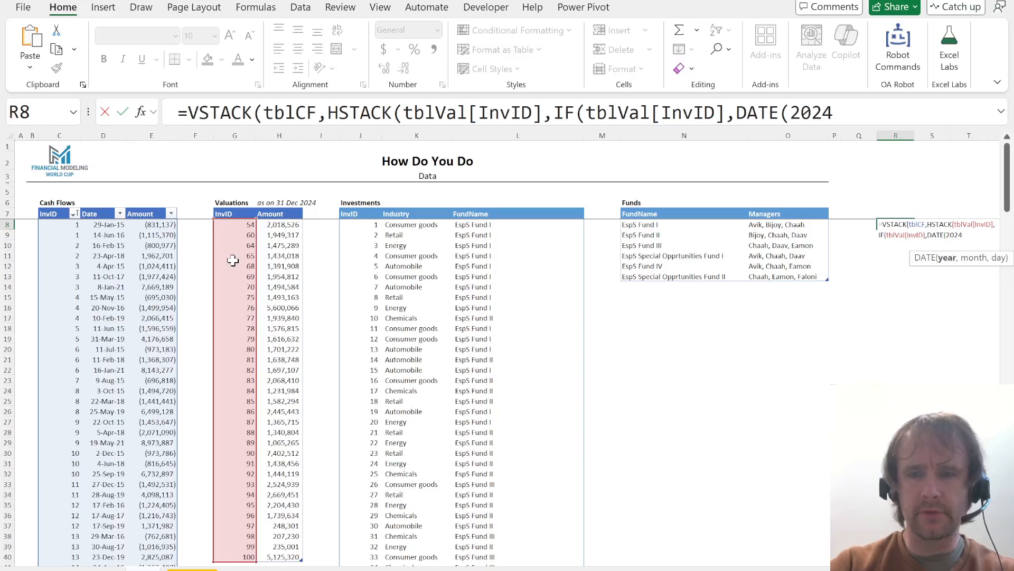
{"action": "type", "text": ",12,"}
{"action": "key", "text": "BackSpace"}
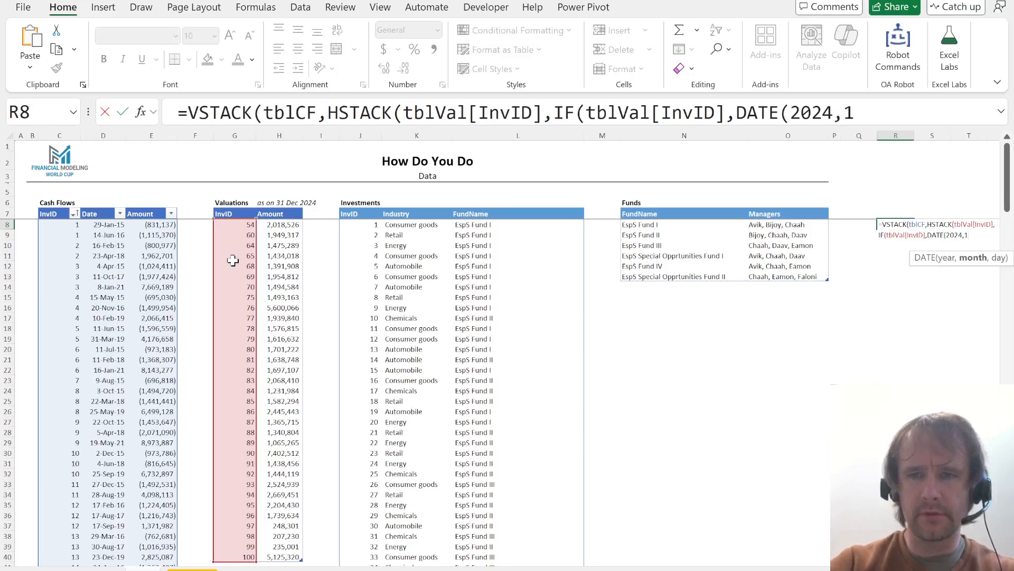
{"action": "type", "text": "2,31),"}
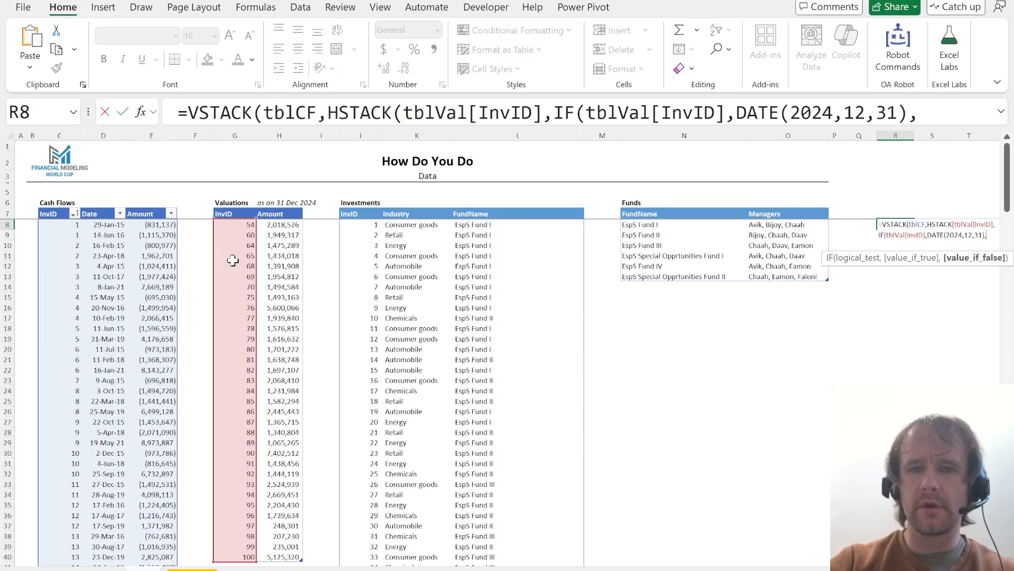
{"action": "left_click", "coordinate": [283, 272]}
{"action": "key", "text": "ctrl+space"}
{"action": "type", "text": ")"}
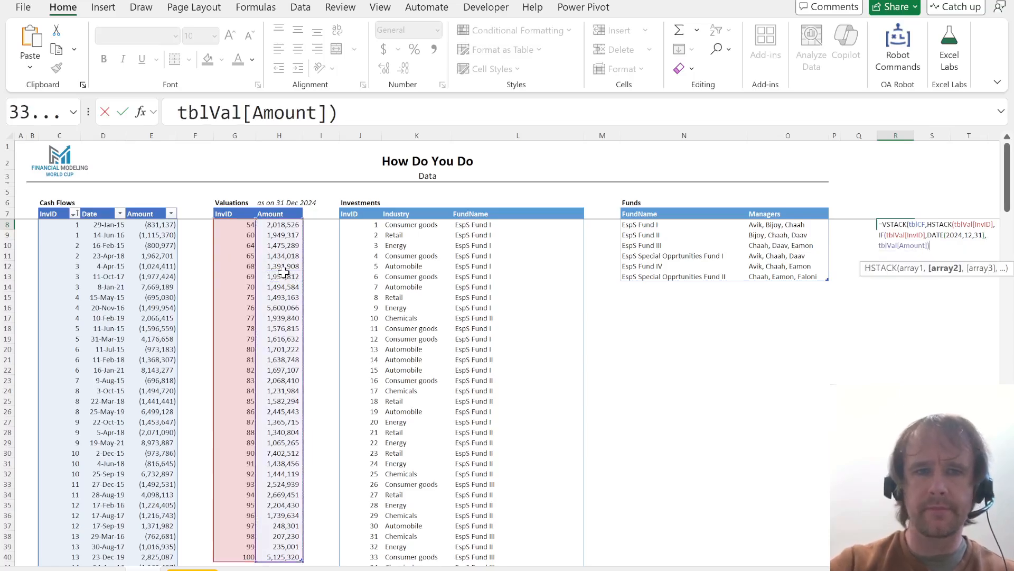
{"action": "key", "text": "Return"}
{"action": "key", "text": "Return"}
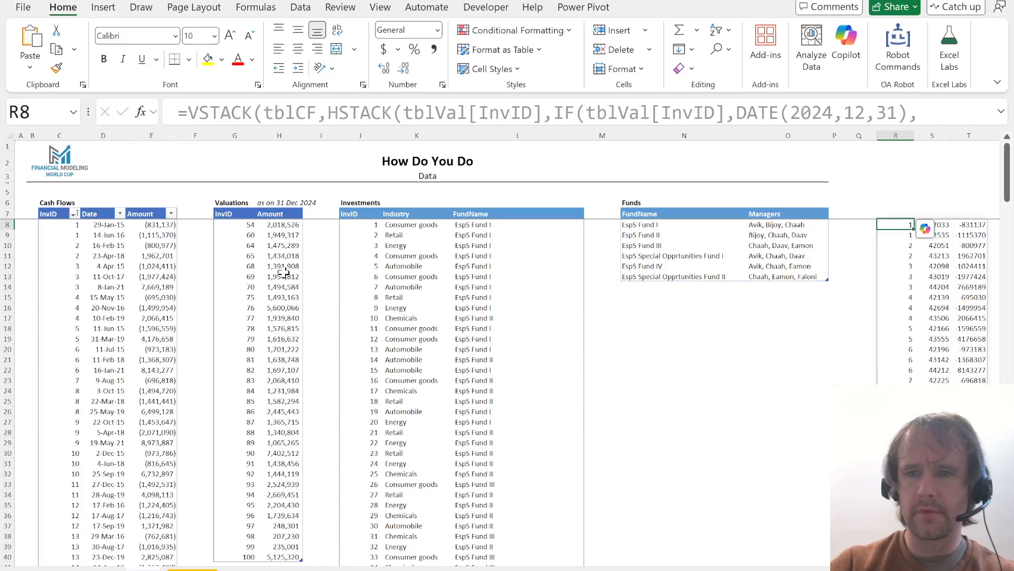
- Copy the InvID, Date and Amount headers of the Cash Flows table to R7:T7 above the stacked data
{"action": "key", "text": "Up"}
{"action": "key", "text": "ctrl+Left"}
{"action": "key", "text": "ctrl+Left"}
{"action": "key", "text": "ctrl+Left"}
{"action": "key", "text": "ctrl+Left"}
{"action": "key", "text": "ctrl+Left"}
{"action": "key", "text": "ctrl+Left"}
{"action": "key", "text": "ctrl+Left"}
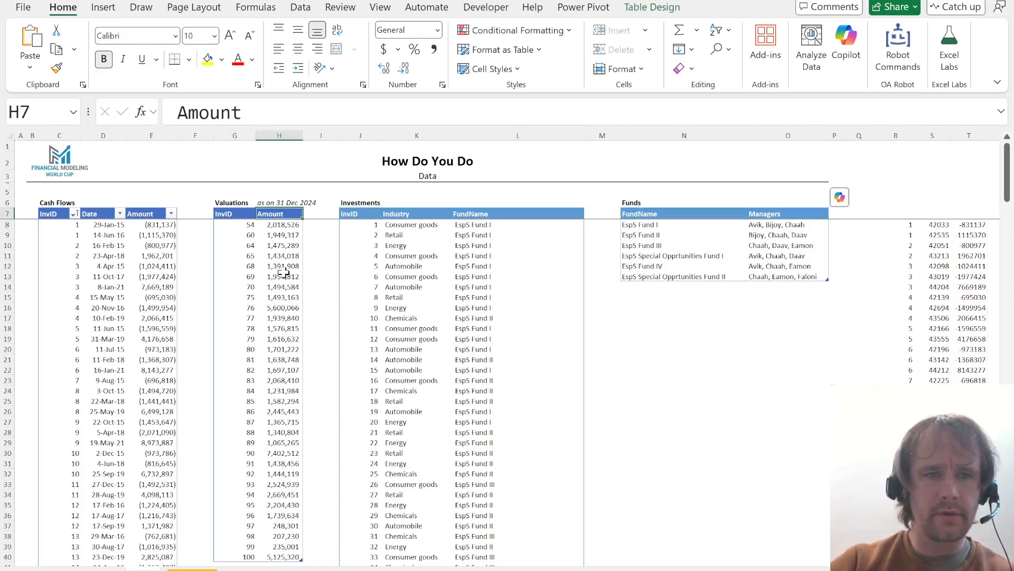
{"action": "key", "text": "ctrl+shift+Left"}
{"action": "key", "text": "ctrl+c"}
{"action": "key", "text": "ctrl+Right"}
{"action": "key", "text": "ctrl+Right"}
{"action": "key", "text": "ctrl+Right"}
{"action": "key", "text": "ctrl+Right"}
{"action": "key", "text": "ctrl+Right"}
{"action": "key", "text": "ctrl+Right"}
{"action": "key", "text": "ctrl+Right"}
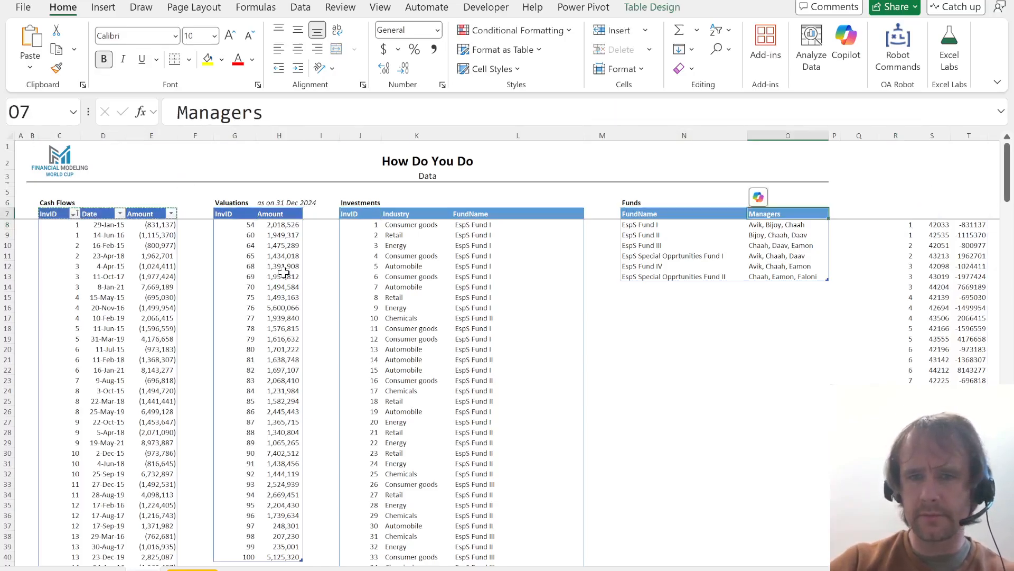
{"action": "key", "text": "Right"}
{"action": "key", "text": "Right"}
{"action": "key", "text": "Right"}
{"action": "key", "text": "ctrl+v"}
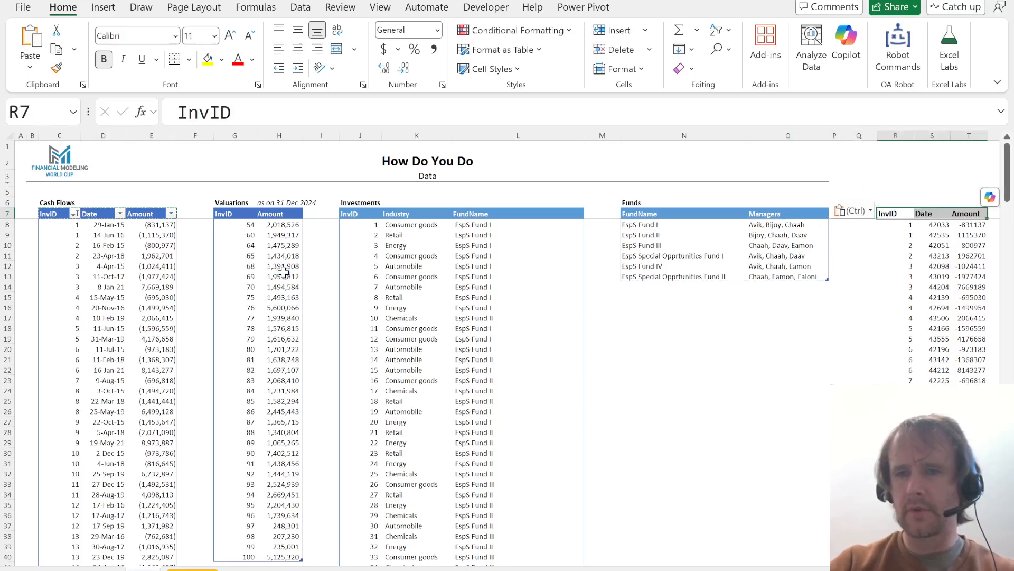
- Apply the cell formatting of the first Cash Flows row, C8:E8, to the whole spilled range R8#
{"action": "key", "text": "Down"}
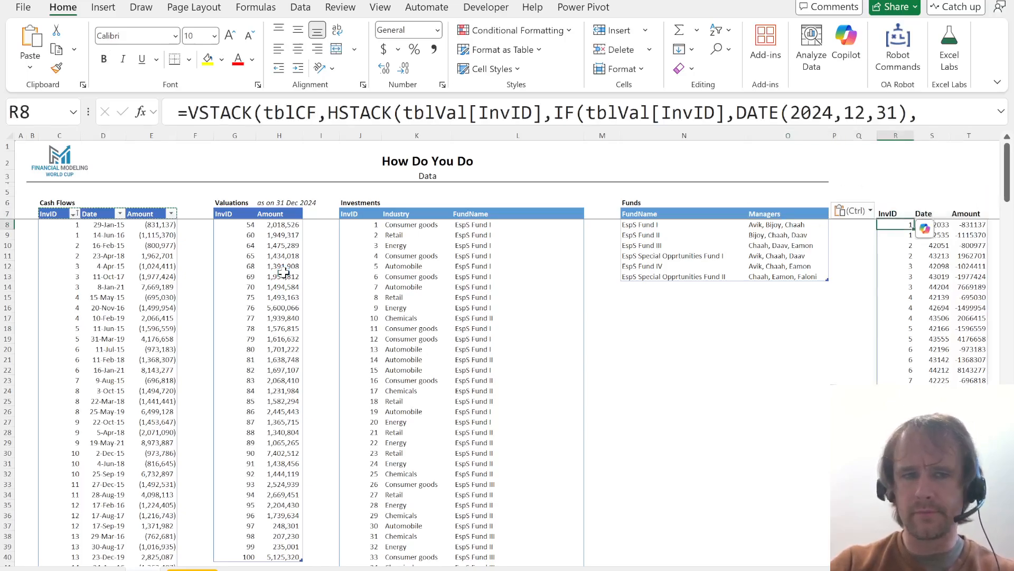
{"action": "key", "text": "ctrl+Left"}
{"action": "key", "text": "ctrl+Left"}
{"action": "key", "text": "ctrl+Left"}
{"action": "key", "text": "ctrl+Left"}
{"action": "key", "text": "ctrl+Left"}
{"action": "key", "text": "ctrl+Left"}
{"action": "key", "text": "ctrl+Left"}
{"action": "key", "text": "ctrl+shift+Left"}
{"action": "key", "text": "ctrl+c"}
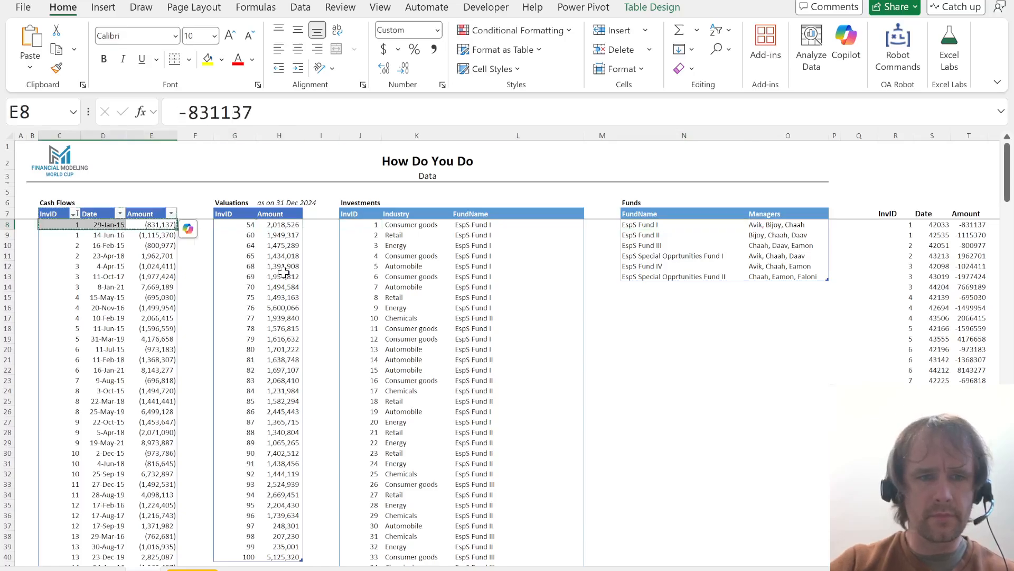
{"action": "key", "text": "ctrl+Right"}
{"action": "key", "text": "ctrl+Right"}
{"action": "key", "text": "ctrl+Right"}
{"action": "key", "text": "ctrl+Right"}
{"action": "key", "text": "ctrl+Right"}
{"action": "key", "text": "ctrl+Right"}
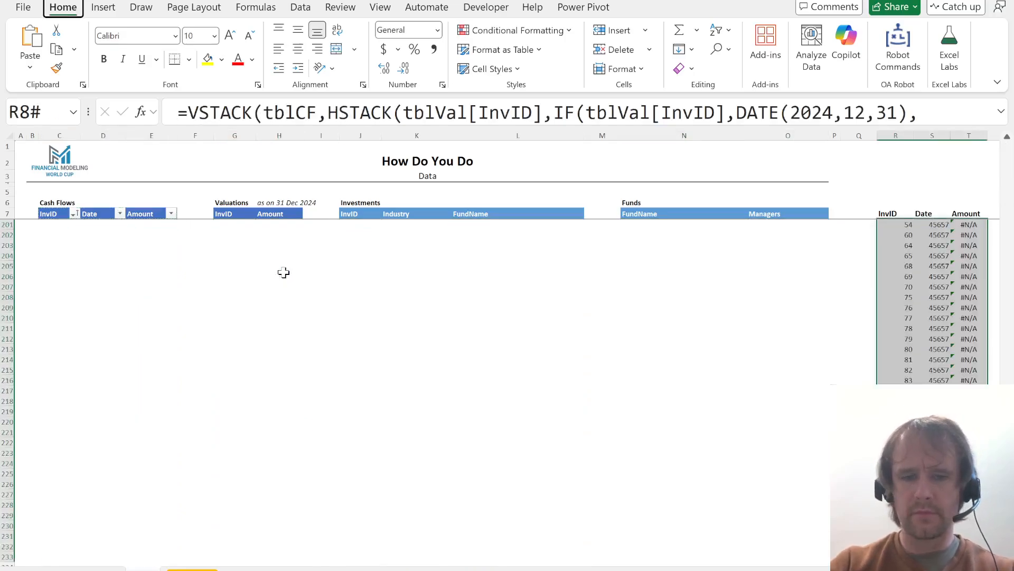
{"action": "key", "text": "Right"}
{"action": "key", "text": "Right"}
{"action": "key", "text": "Right"}
{"action": "key", "text": "Left"}
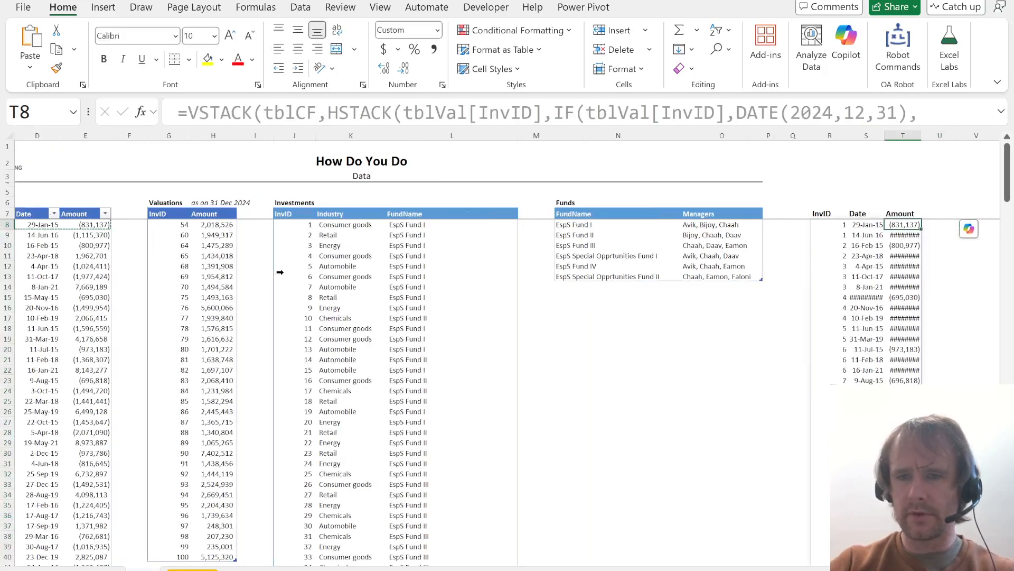
- Widen column T to fit the stacked amounts and return to the formula in R8
{"action": "scroll", "coordinate": [282, 272], "scroll_direction": "down", "scroll_amount": 20}
{"action": "key", "text": "Right"}
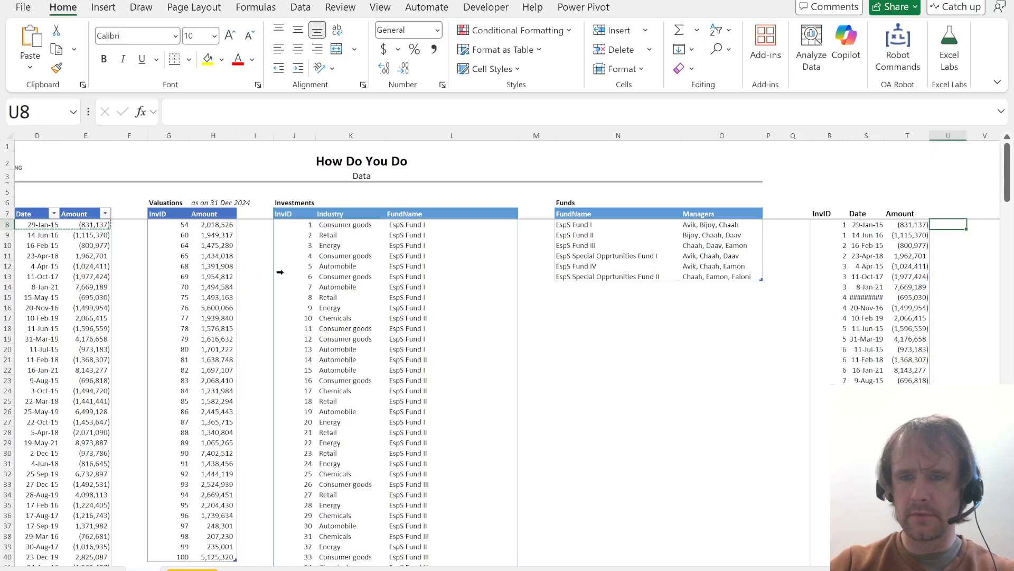
{"action": "key", "text": "Left"}
{"action": "key", "text": "Up"}
{"action": "key", "text": "Down"}
{"action": "key", "text": "Left"}
{"action": "key", "text": "Left"}
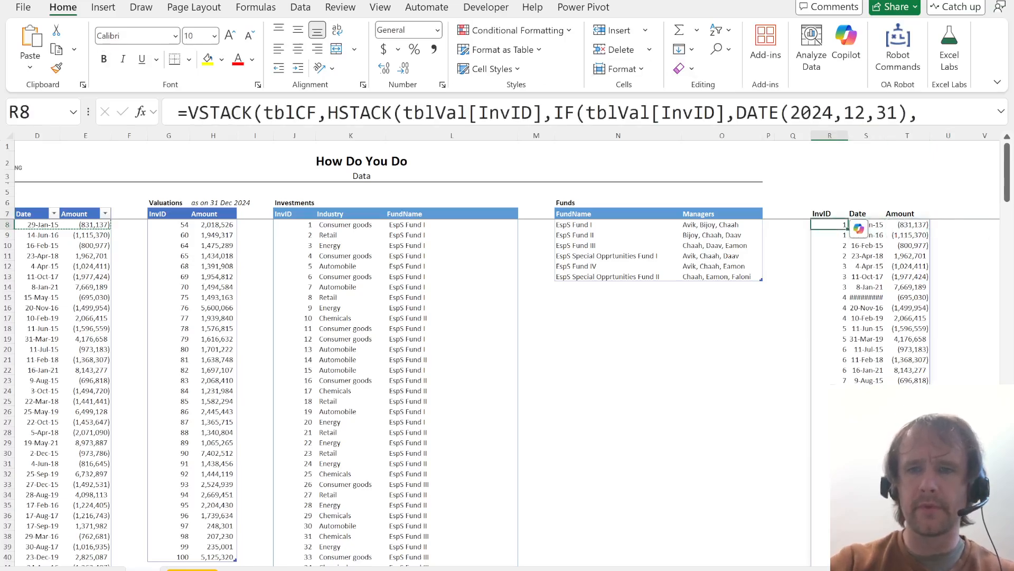
- Enlarge the formula bar and inspect the closing brackets after tblVal[Amount] in the R8 formula
{"action": "left_click_drag", "start_coordinate": [741, 129], "coordinate": [730, 203]}
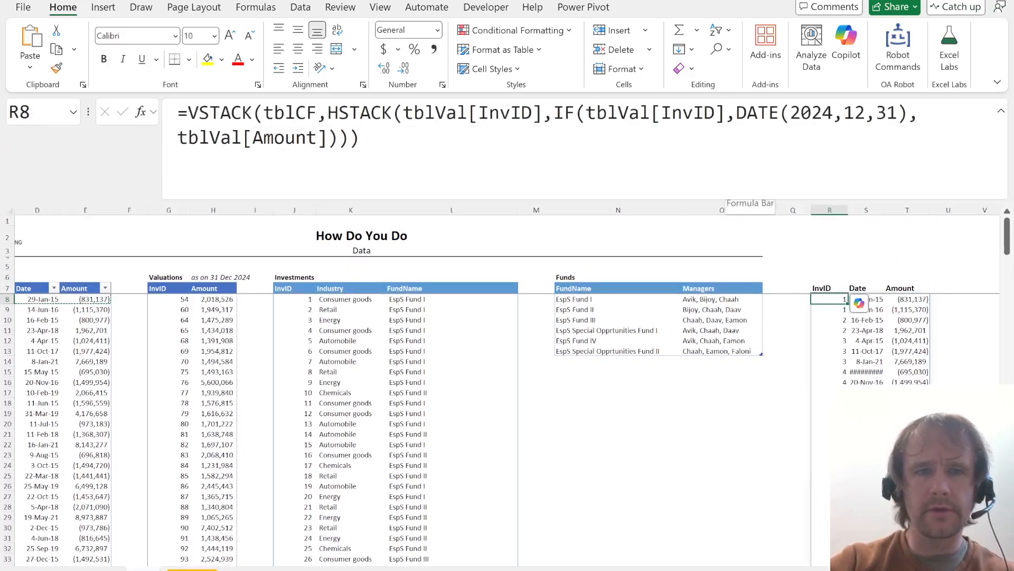
{"action": "left_click", "coordinate": [338, 138]}
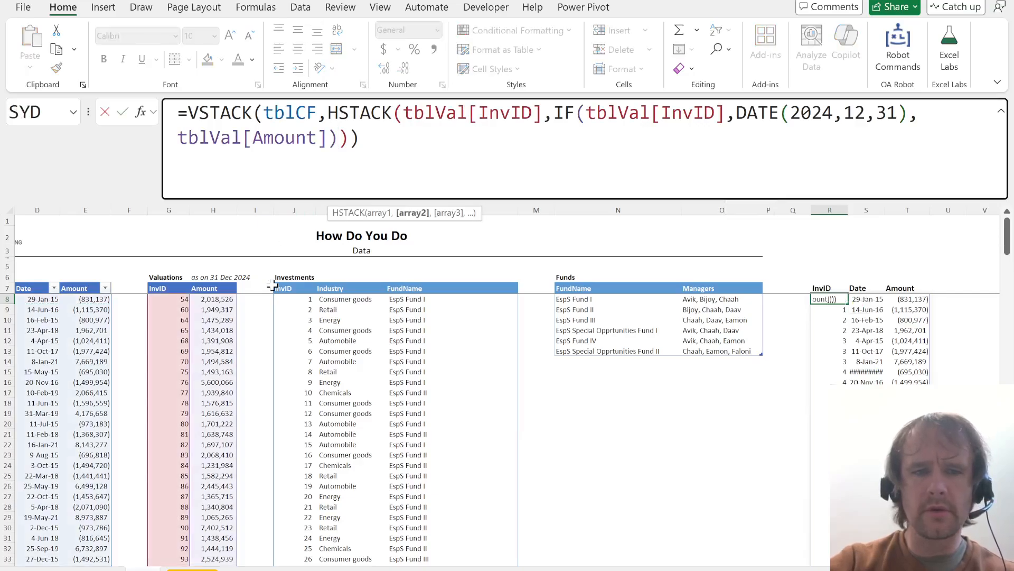
{"action": "key", "text": "Escape"}
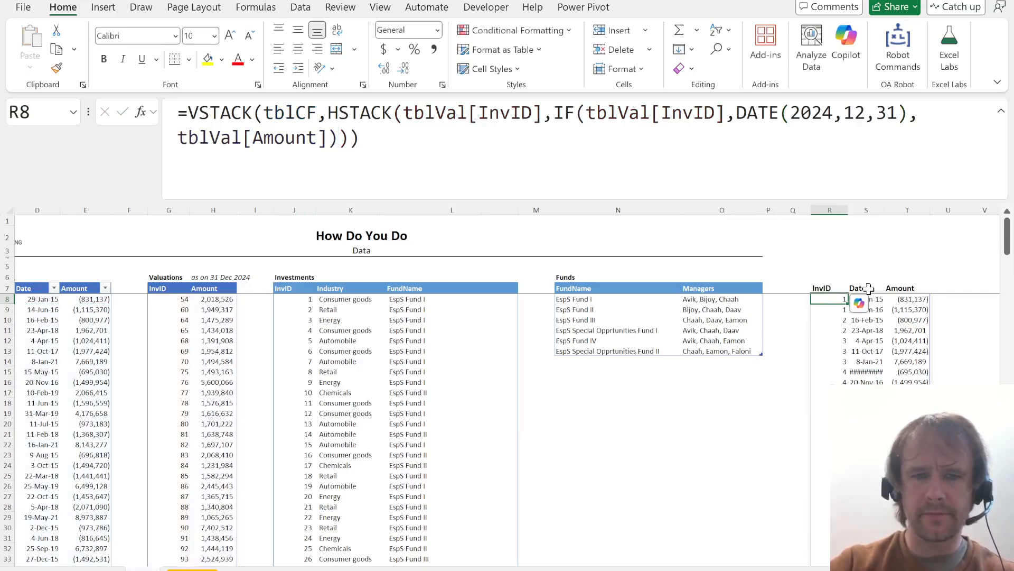
- Examine the InvID, Date and Amount values of the appended valuation rows from row 201 of the stacked data
{"action": "left_click", "coordinate": [78, 464]}
{"action": "key", "text": "ctrl+Down"}
{"action": "key", "text": "Down"}
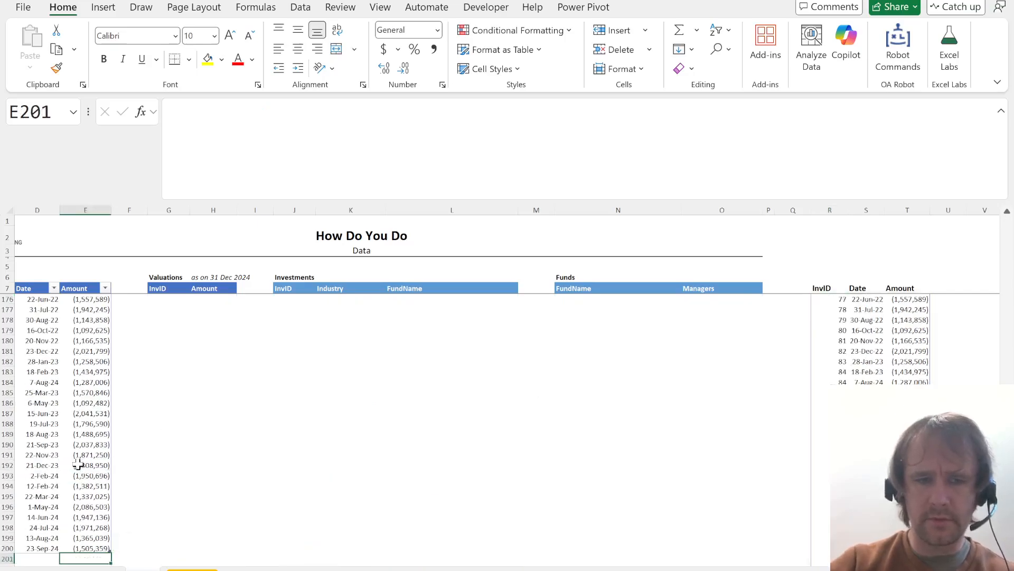
{"action": "key", "text": "ctrl+Right"}
{"action": "key", "text": "ctrl+shift+Down"}
{"action": "key", "text": "shift+Right"}
{"action": "key", "text": "shift+Right"}
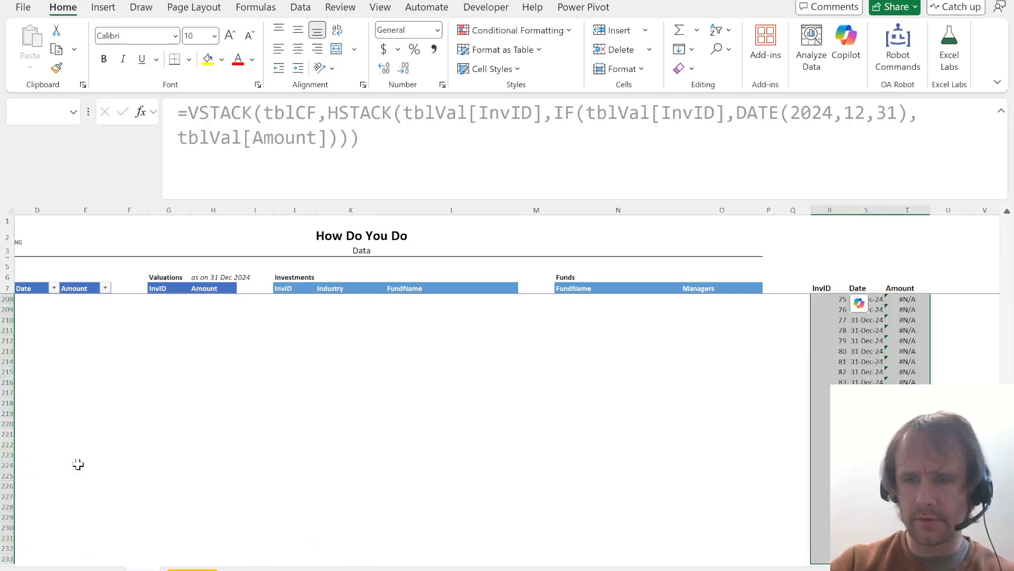
{"action": "key", "text": "Up"}
{"action": "key", "text": "Down"}
{"action": "key", "text": "Right"}
{"action": "key", "text": "Right"}
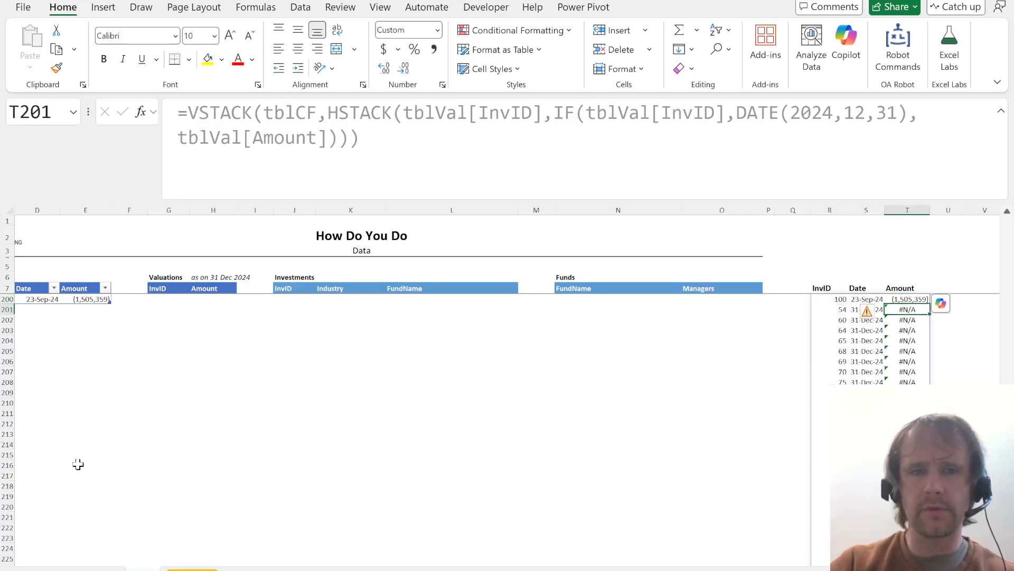
{"action": "key", "text": "Left"}
{"action": "key", "text": "Left"}
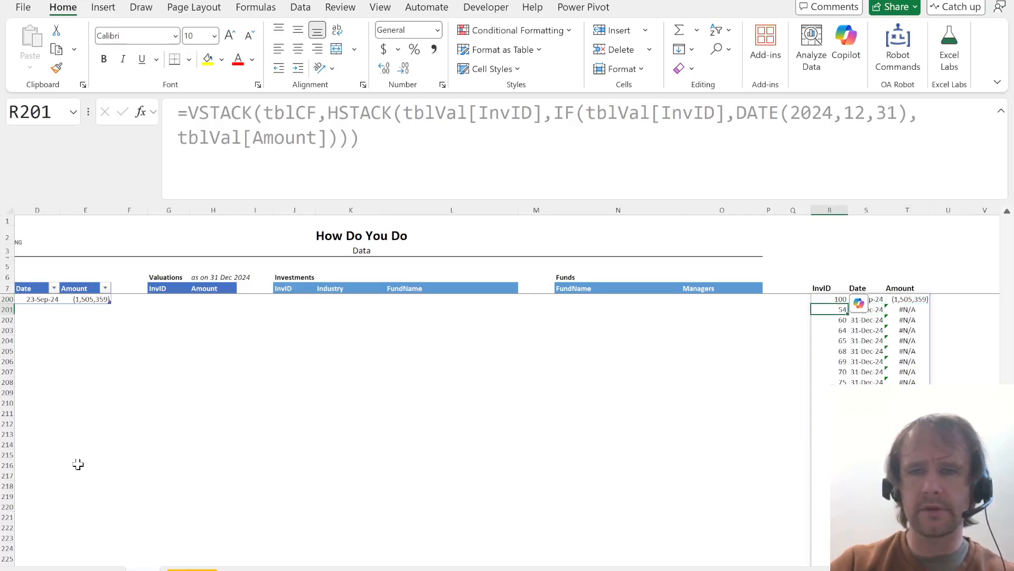
- Correct the R8 stacking formula by closing the IF after DATE(2024,12,31) and removing the surplus closing bracket at the end
{"action": "key", "text": "ctrl+Up"}
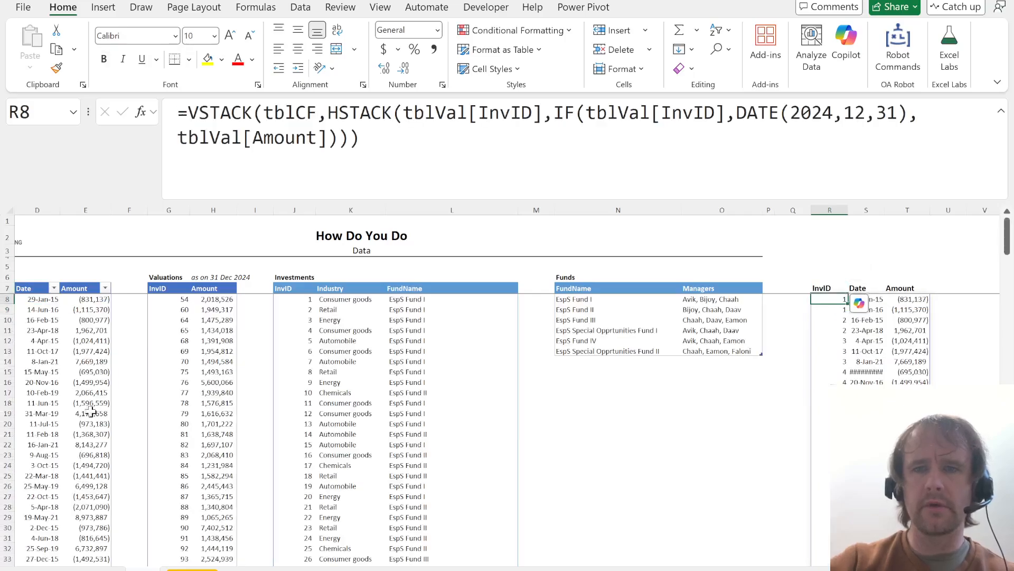
{"action": "left_click", "coordinate": [907, 113]}
{"action": "type", "text": ")"}
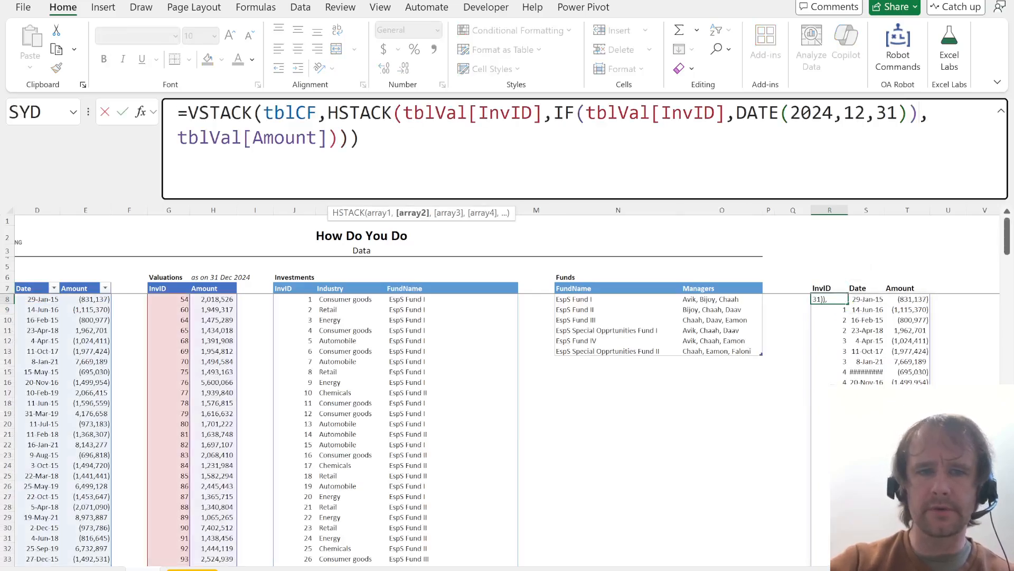
{"action": "left_click", "coordinate": [361, 138]}
{"action": "key", "text": "BackSpace"}
{"action": "key", "text": "Return"}
- Check the stacked Amount values in column T down to the last valuation row and return to T8
{"action": "key", "text": "Right"}
{"action": "key", "text": "Right"}
{"action": "key", "text": "ctrl+Down"}
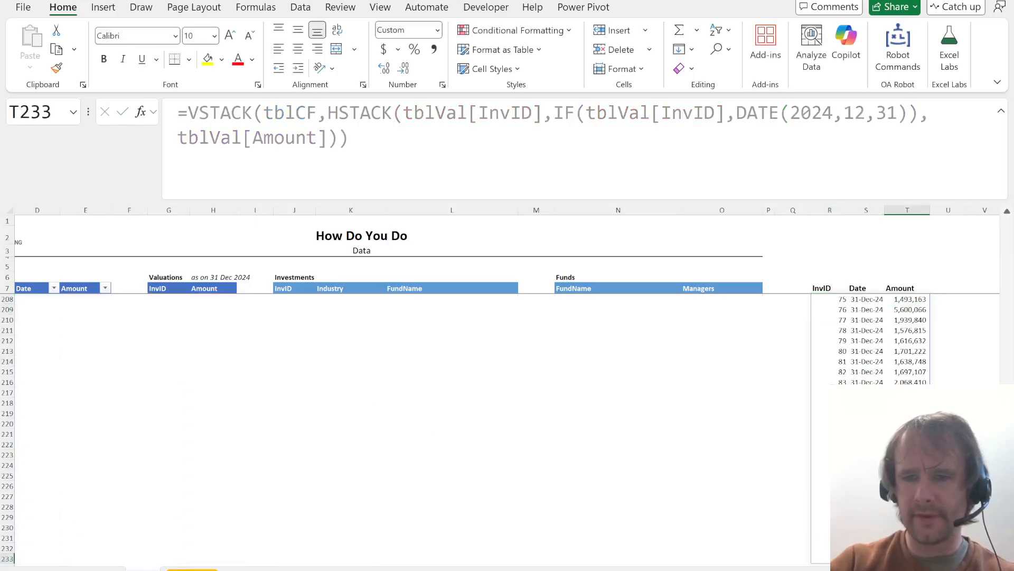
{"action": "key", "text": "Page_Up"}
{"action": "key", "text": "ctrl+Up"}
- Switch to the case PDF and read the Return Metrics definitions for Net Profit, IRR and the two multiples
{"action": "key", "text": "alt+Tab"}
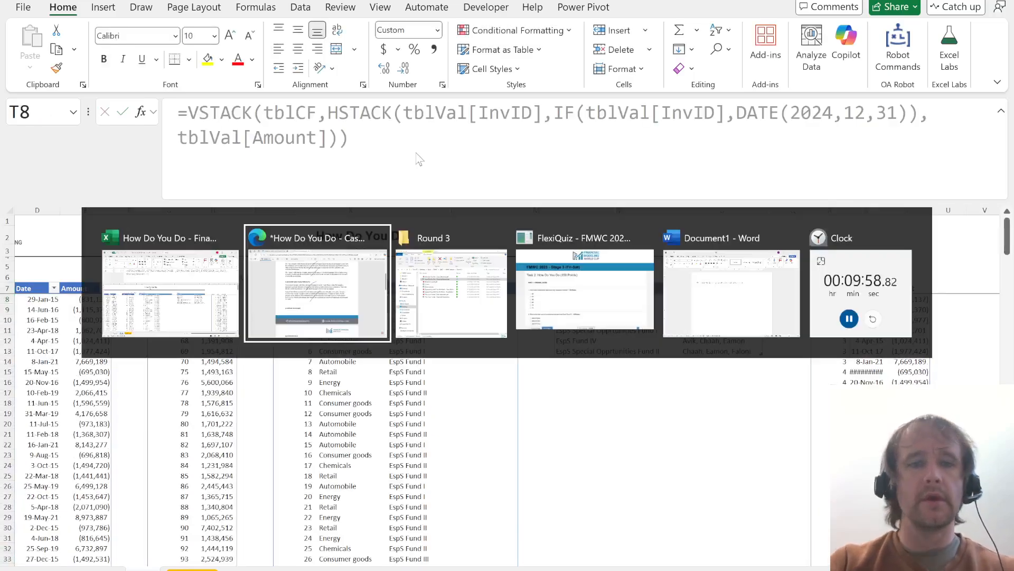
{"action": "scroll", "coordinate": [332, 422], "scroll_direction": "down", "scroll_amount": 6}
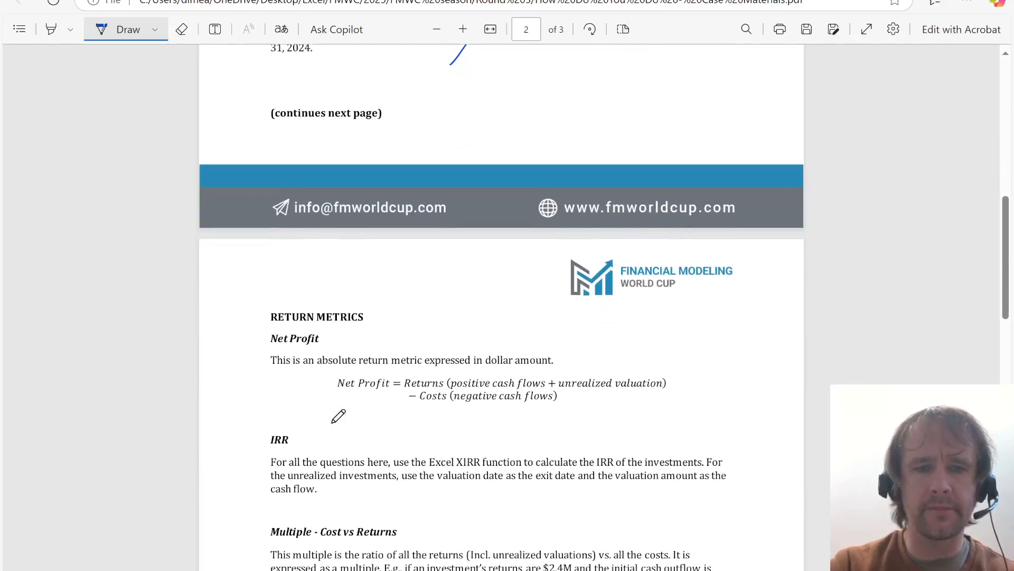
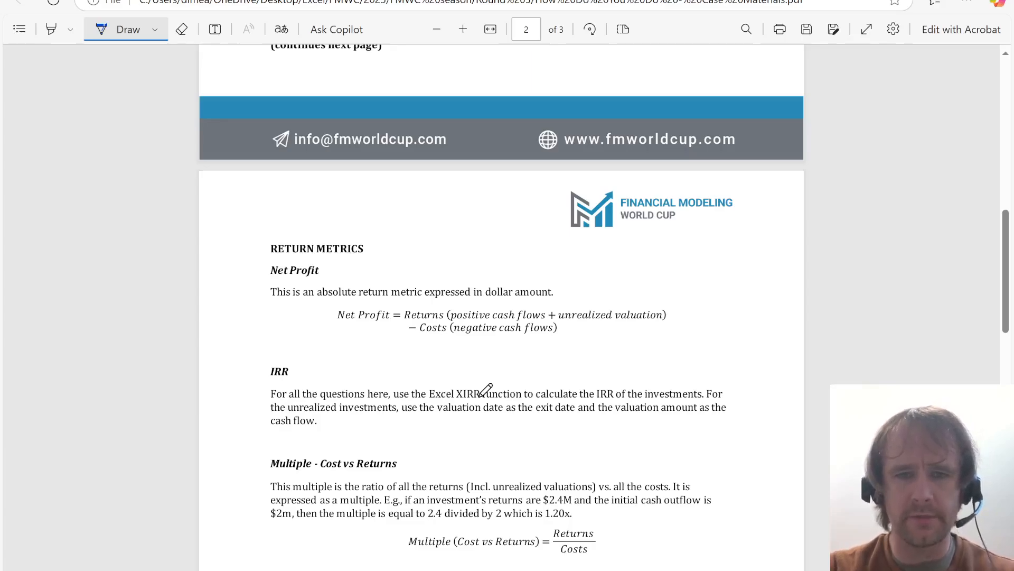
{"action": "scroll", "coordinate": [485, 390], "scroll_direction": "down", "scroll_amount": 2}
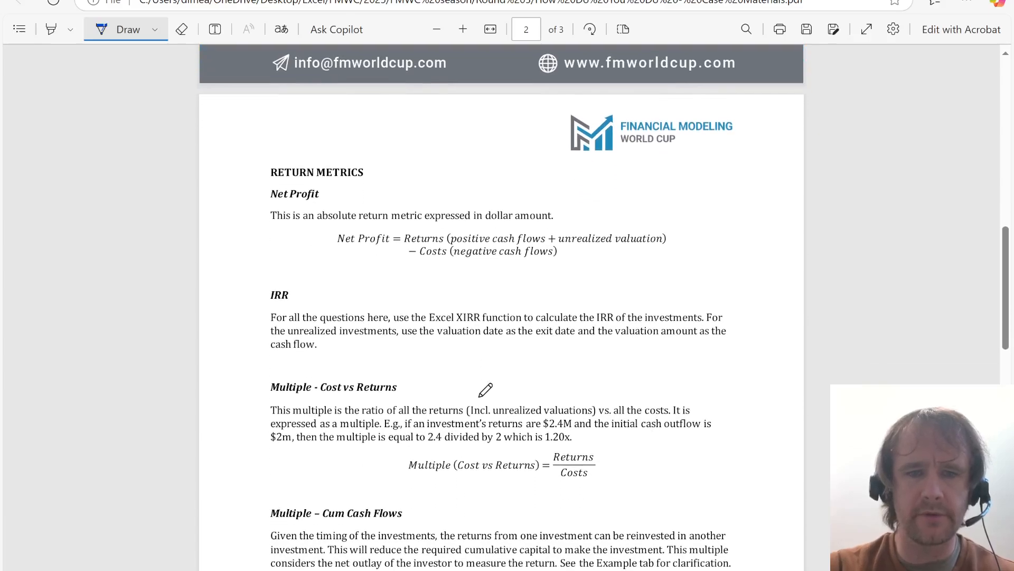
{"action": "scroll", "coordinate": [485, 390], "scroll_direction": "down", "scroll_amount": 1}
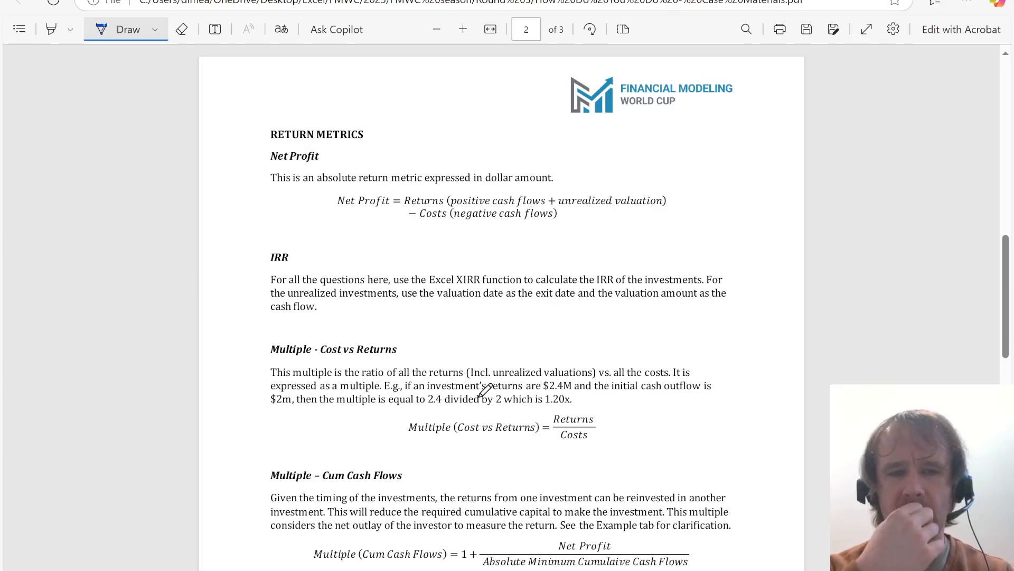
{"action": "scroll", "coordinate": [479, 397], "scroll_direction": "down", "scroll_amount": 1}
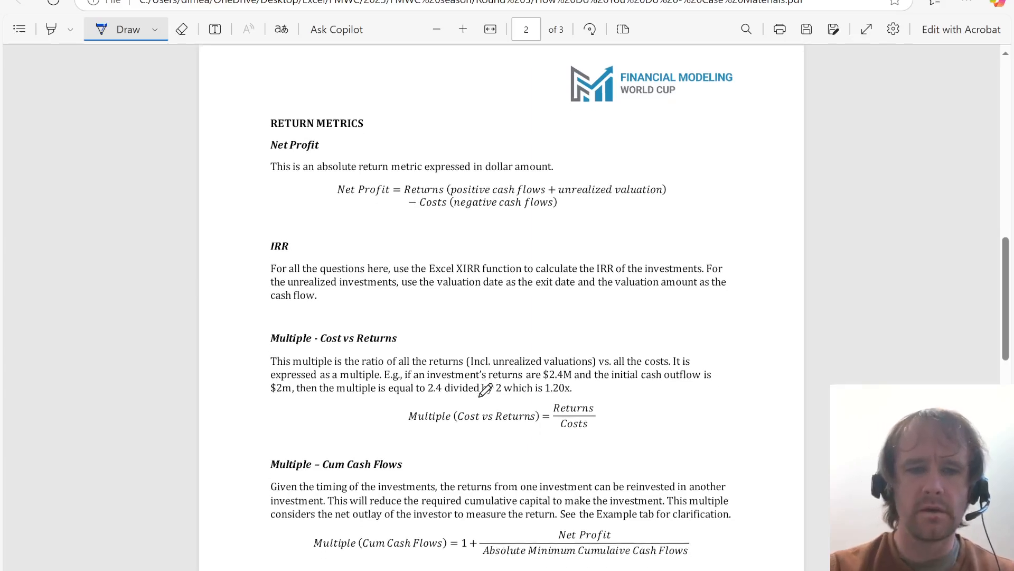
- Switch to the quiz, read question 1 on fully realized or closed investments, and return to the workbook's stacked data
{"action": "key", "text": "ctrl+Tab"}
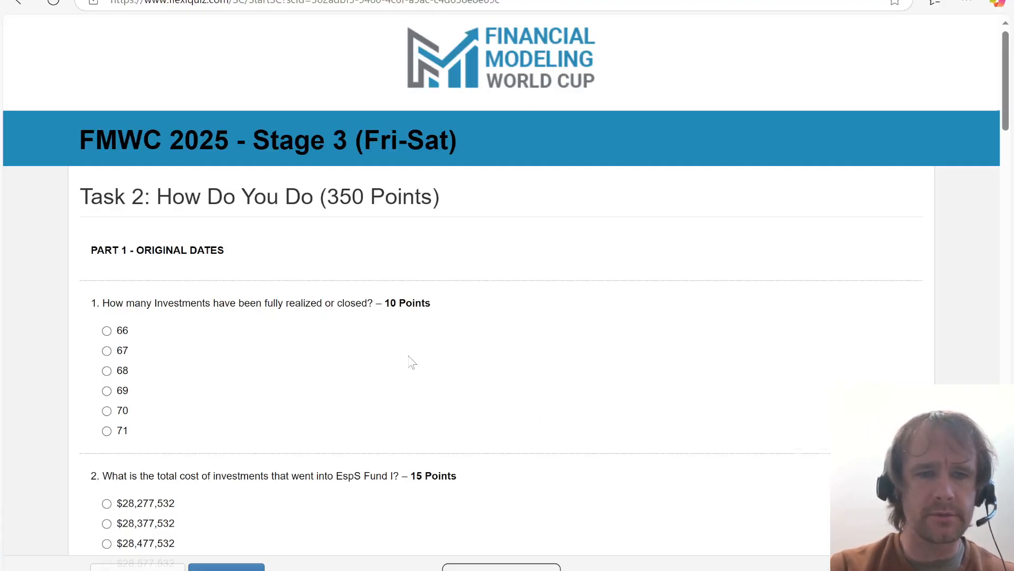
{"action": "scroll", "coordinate": [412, 363], "scroll_direction": "down", "scroll_amount": 1}
{"action": "key", "text": "ctrl+Tab"}
{"action": "key", "text": "ctrl+Tab"}
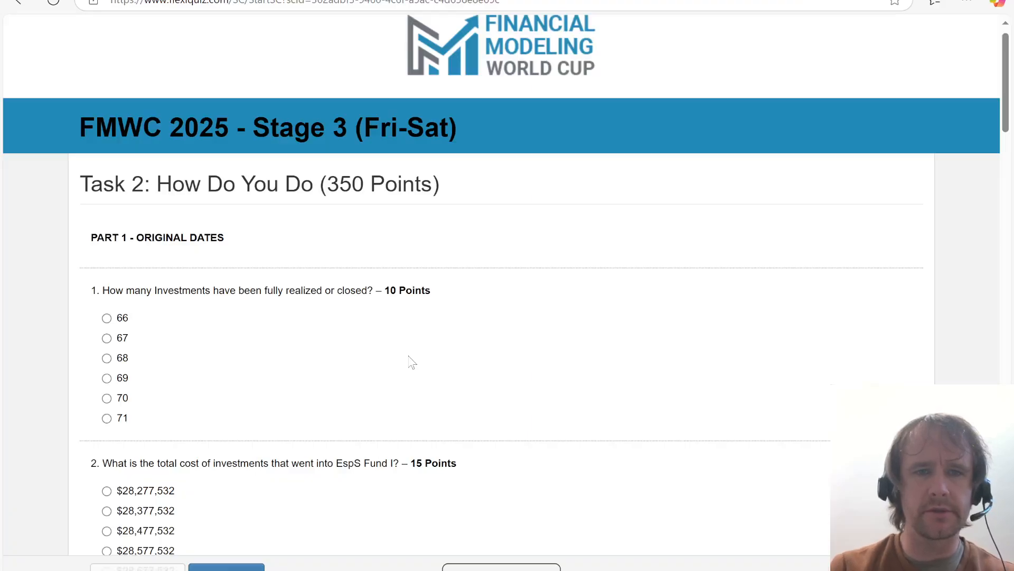
{"action": "key", "text": "alt+Tab"}
{"action": "key", "text": "alt+Tab"}
{"action": "key", "text": "Left"}
{"action": "key", "text": "Left"}
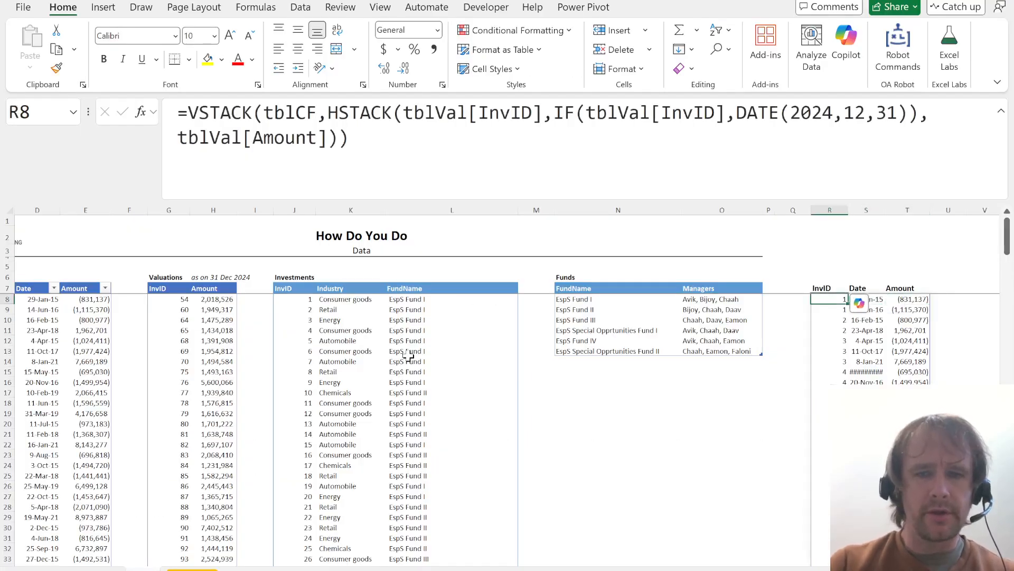
- Select the InvID columns of Valuations and Cash Flows to compare their entries, and answer quiz question 1 with 67
{"action": "left_click", "coordinate": [169, 340]}
{"action": "key", "text": "ctrl+space"}
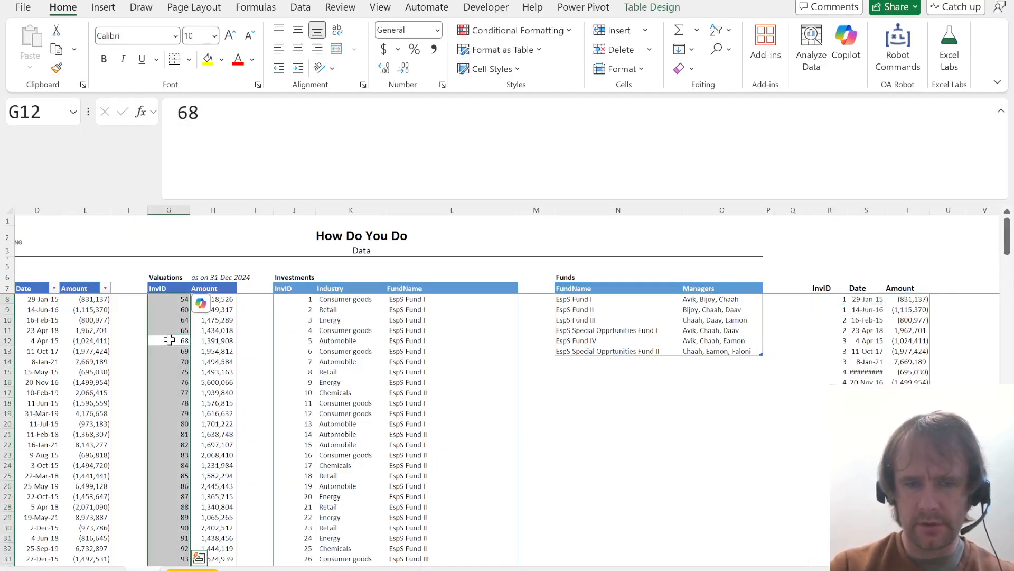
{"action": "key", "text": "Left"}
{"action": "key", "text": "Left"}
{"action": "key", "text": "Left"}
{"action": "key", "text": "Left"}
{"action": "key", "text": "ctrl+space"}
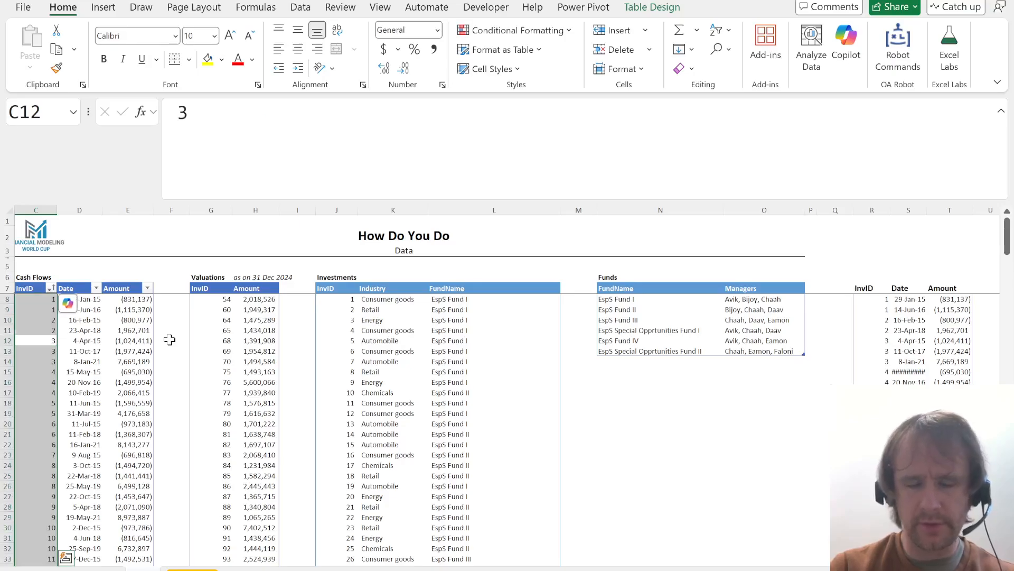
{"action": "key", "text": "alt+Tab"}
{"action": "scroll", "coordinate": [302, 426], "scroll_direction": "down", "scroll_amount": 3}
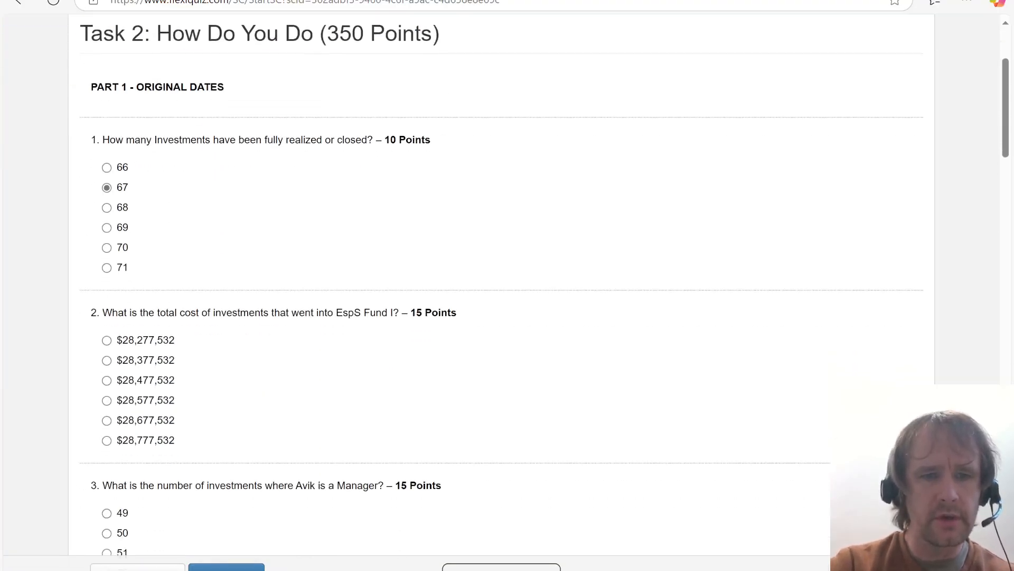
- Return to the workbook and insert two blank columns between the Cash Flows and Valuations tables
{"action": "key", "text": "alt+Tab"}
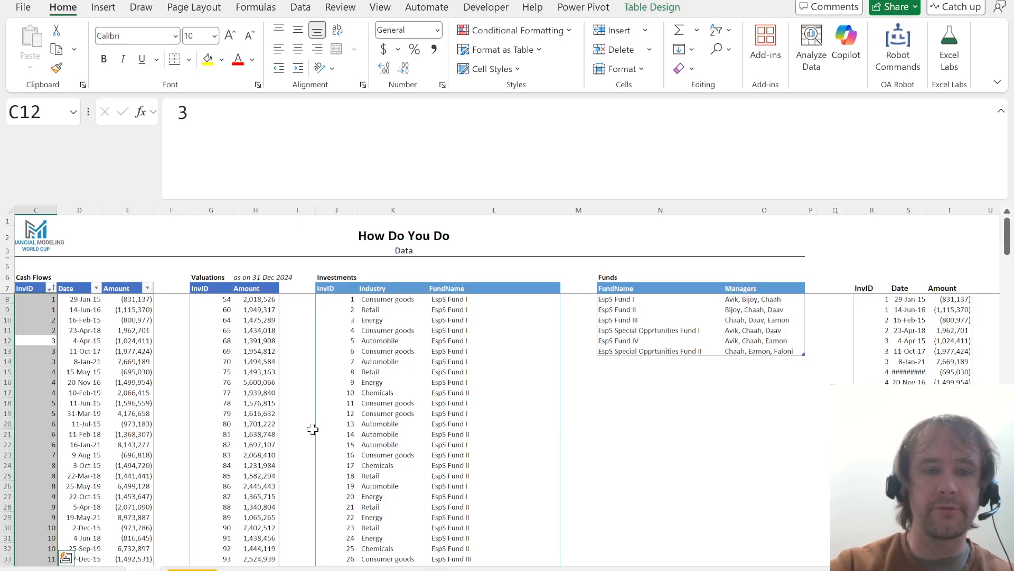
{"action": "key", "text": "ctrl+Right"}
{"action": "key", "text": "ctrl+Right"}
{"action": "key", "text": "Left"}
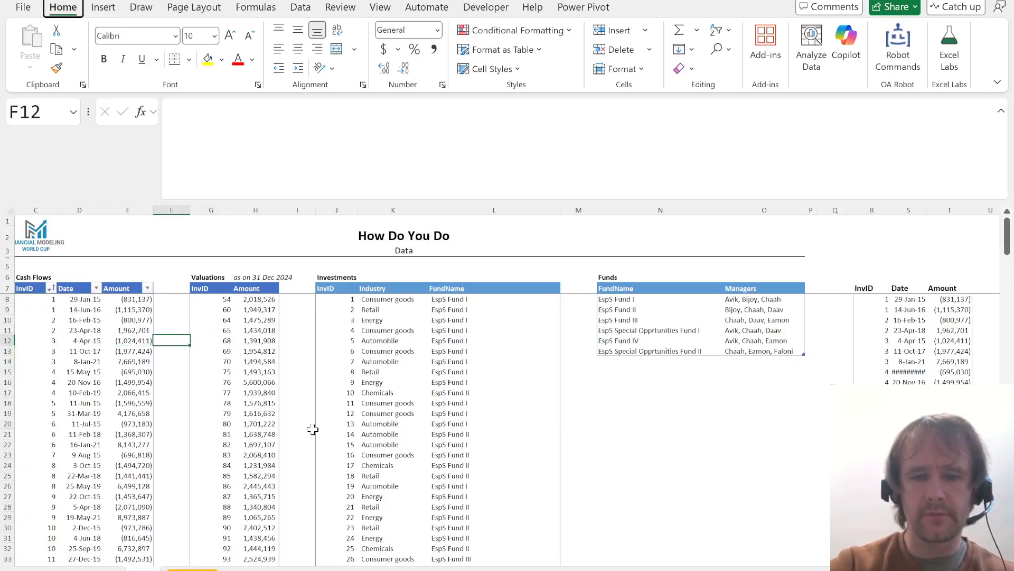
{"action": "key", "text": "i"}
{"action": "key", "text": "c"}
{"action": "key", "text": "F4"}
- Extend the Cash Flows table with two new columns headed Fund and Ind in F7 and G7
{"action": "key", "text": "Left"}
{"action": "key", "text": "ctrl+Up"}
{"action": "key", "text": "Right"}
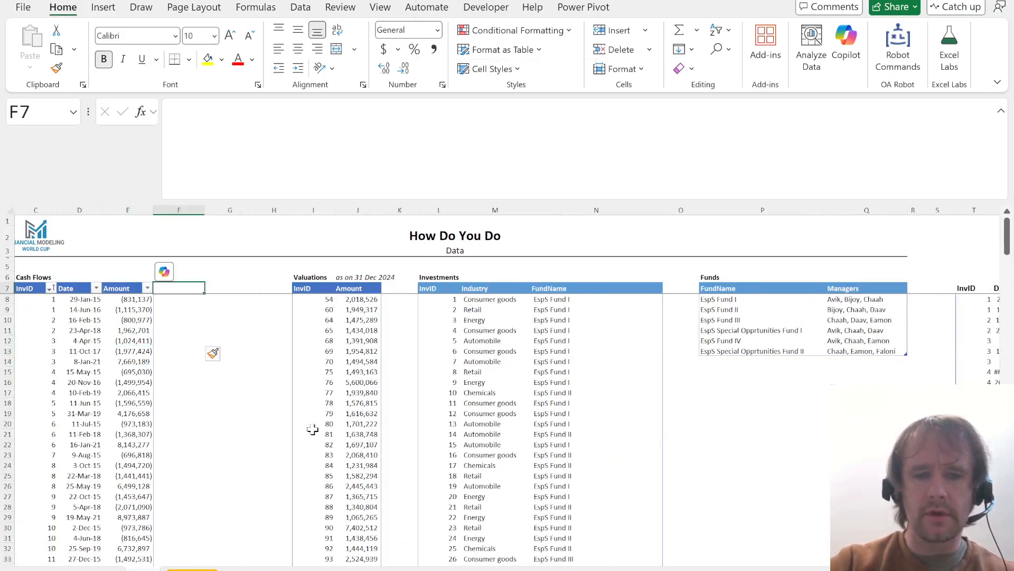
{"action": "type", "text": "Fund"}
{"action": "key", "text": "Tab"}
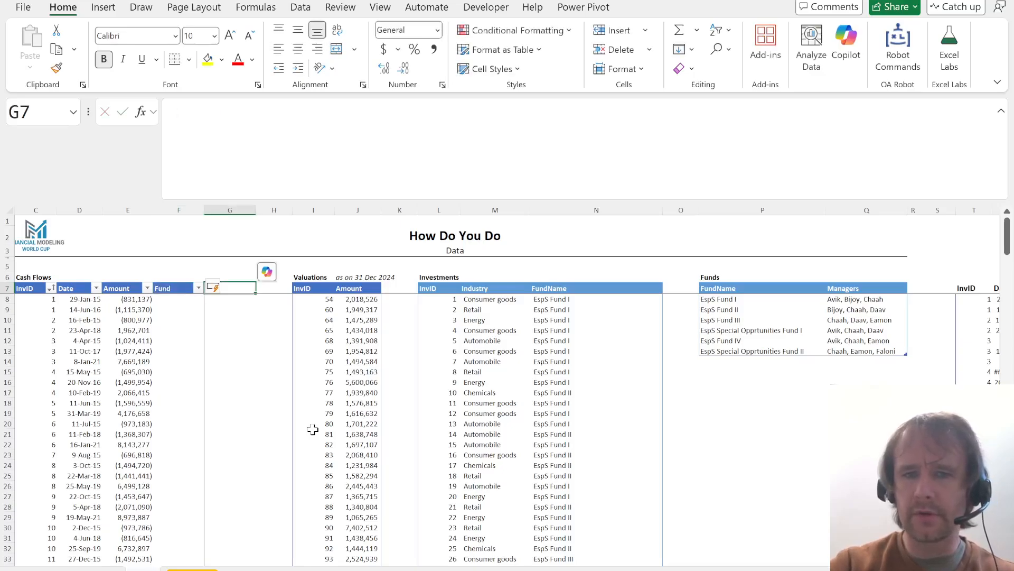
{"action": "type", "text": "Ind"}
{"action": "key", "text": "Return"}
{"action": "type", "text": "=xl"}
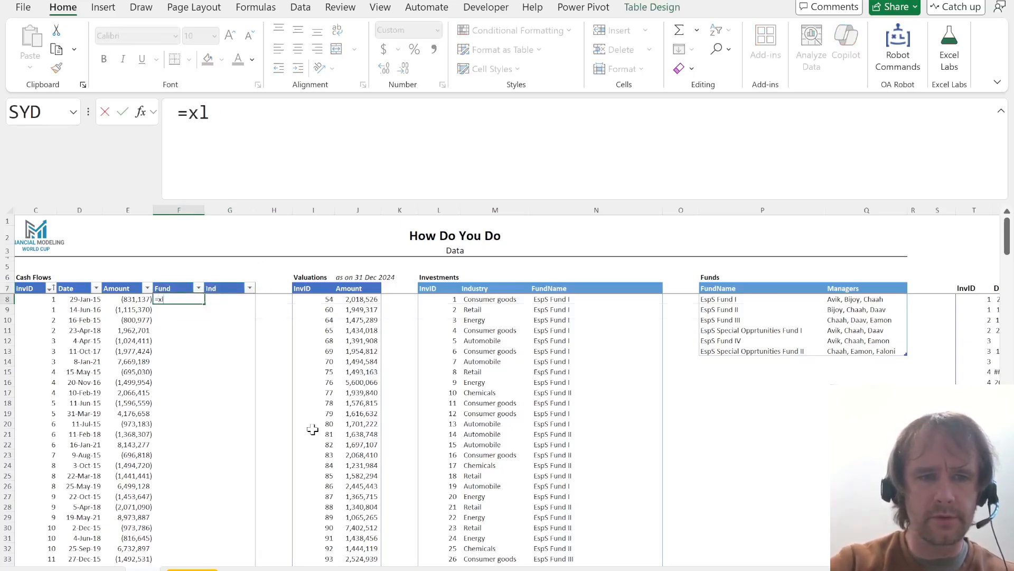
{"action": "key", "text": "Tab"}
{"action": "key", "text": "Left"}
{"action": "key", "text": "Left"}
{"action": "key", "text": "Left"}
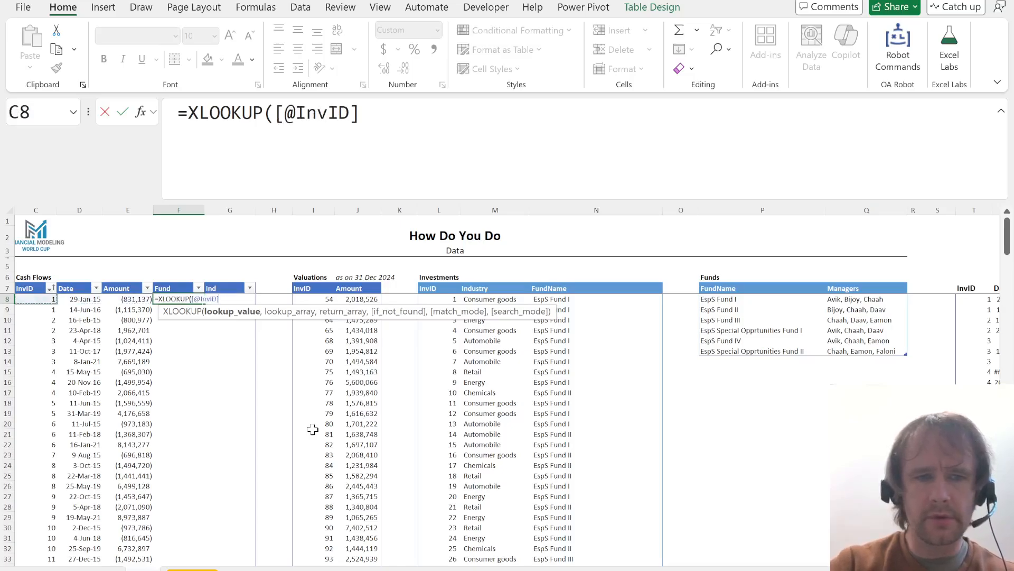
{"action": "key", "text": "Escape"}
{"action": "type", "text": "=ind"}
{"action": "key", "text": "Tab"}
{"action": "key", "text": "Right"}
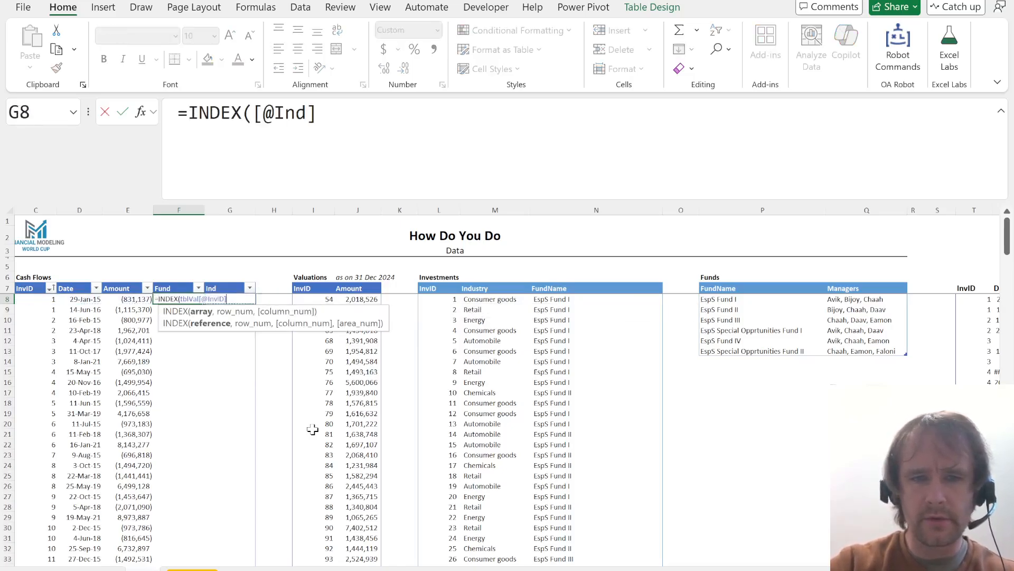
{"action": "key", "text": "Right"}
{"action": "key", "text": "Right"}
{"action": "key", "text": "Right"}
{"action": "key", "text": "Right"}
{"action": "key", "text": "Right"}
{"action": "key", "text": "Right"}
{"action": "key", "text": "ctrl+shift+Down"}
{"action": "type", "text": ","}
{"action": "key", "text": "Left"}
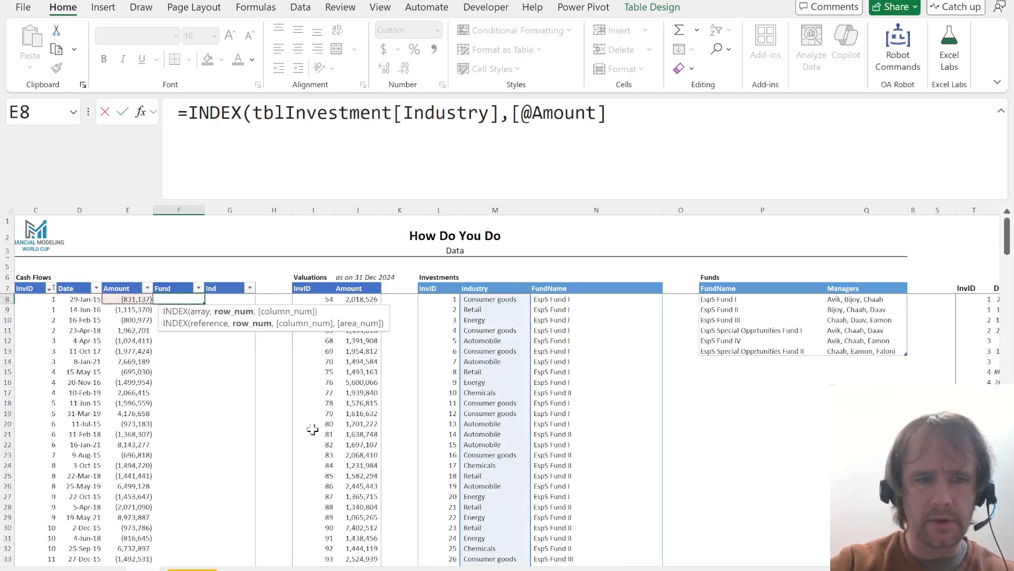
{"action": "key", "text": "Left"}
{"action": "key", "text": "Left"}
{"action": "key", "text": "Return"}
{"action": "key", "text": "Up"}
{"action": "key", "text": "Right"}
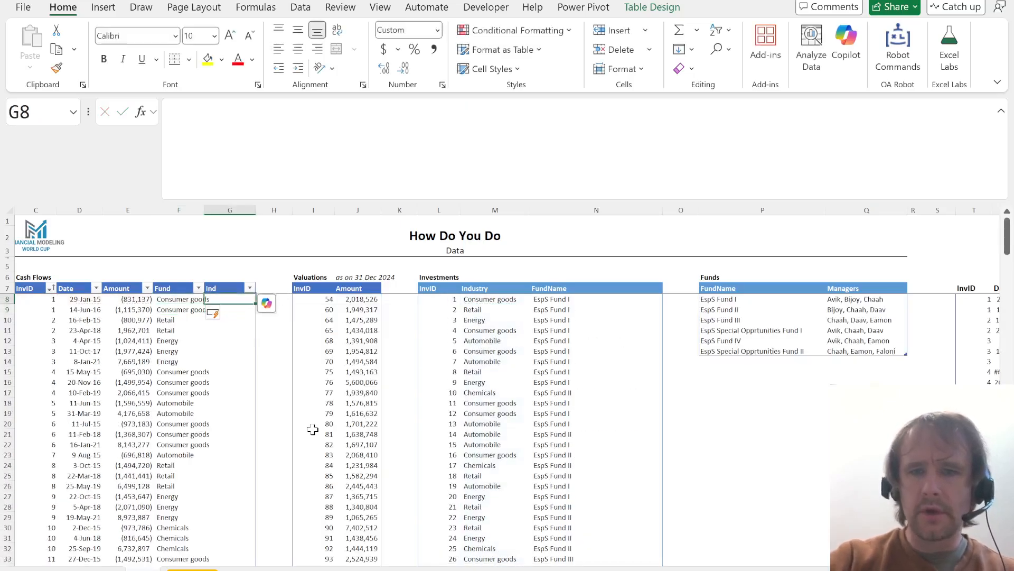
{"action": "type", "text": "="}
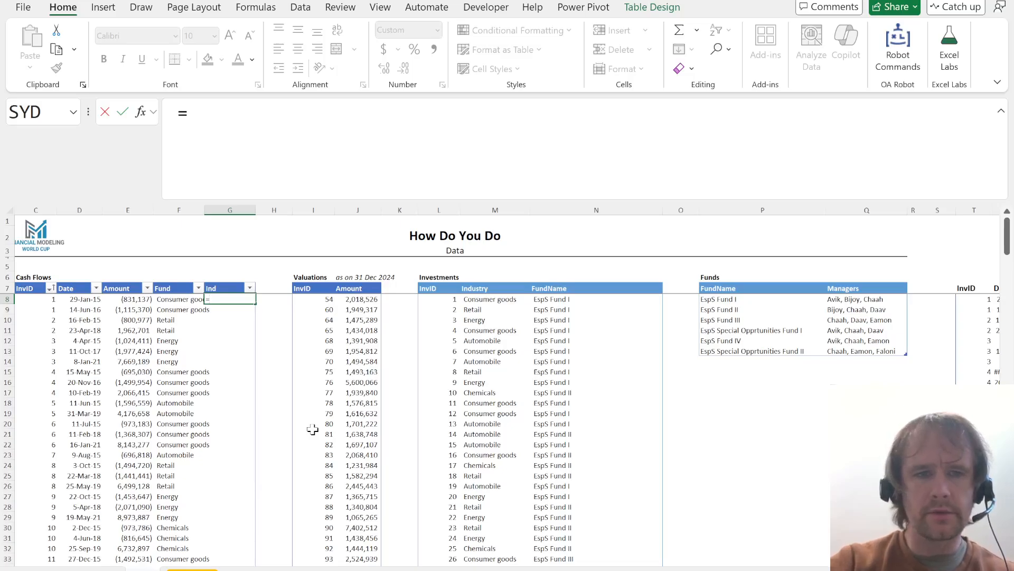
{"action": "key", "text": "Escape"}
{"action": "key", "text": "Left"}
{"action": "key", "text": "F2"}
{"action": "key", "text": "ctrl+shift+Home"}
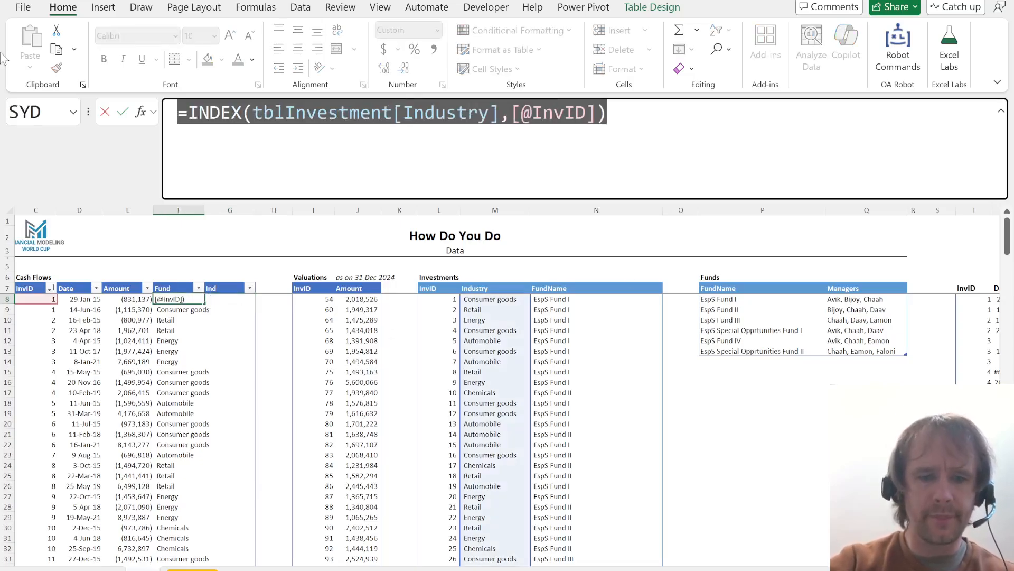
{"action": "key", "text": "ctrl+x"}
{"action": "key", "text": "Tab"}
{"action": "key", "text": "F2"}
{"action": "key", "text": "ctrl+v"}
{"action": "key", "text": "Return"}
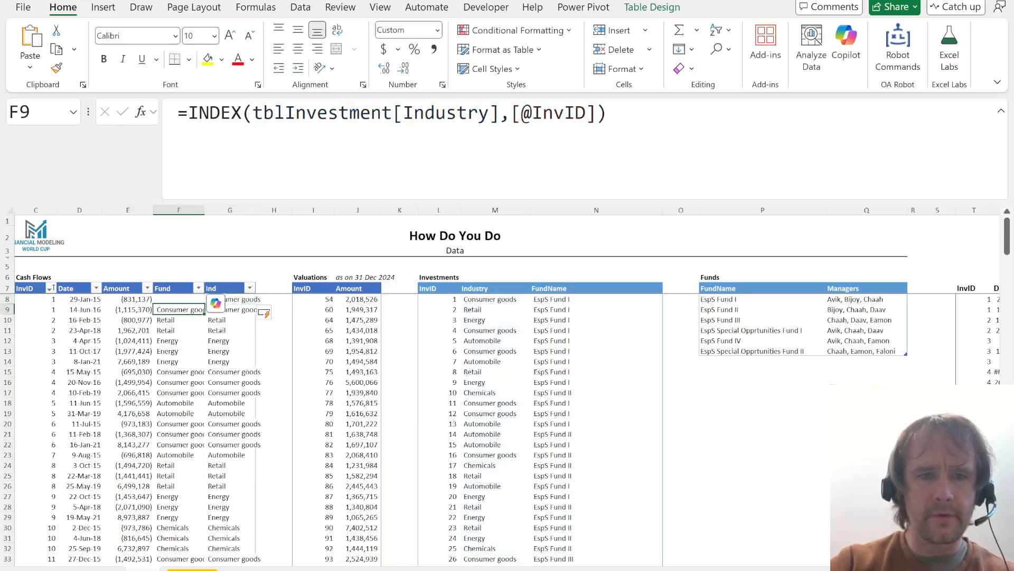
{"action": "key", "text": "Up"}
{"action": "key", "text": "Left"}
{"action": "key", "text": "Left"}
{"action": "key", "text": "Right"}
{"action": "type", "text": "=xl"}
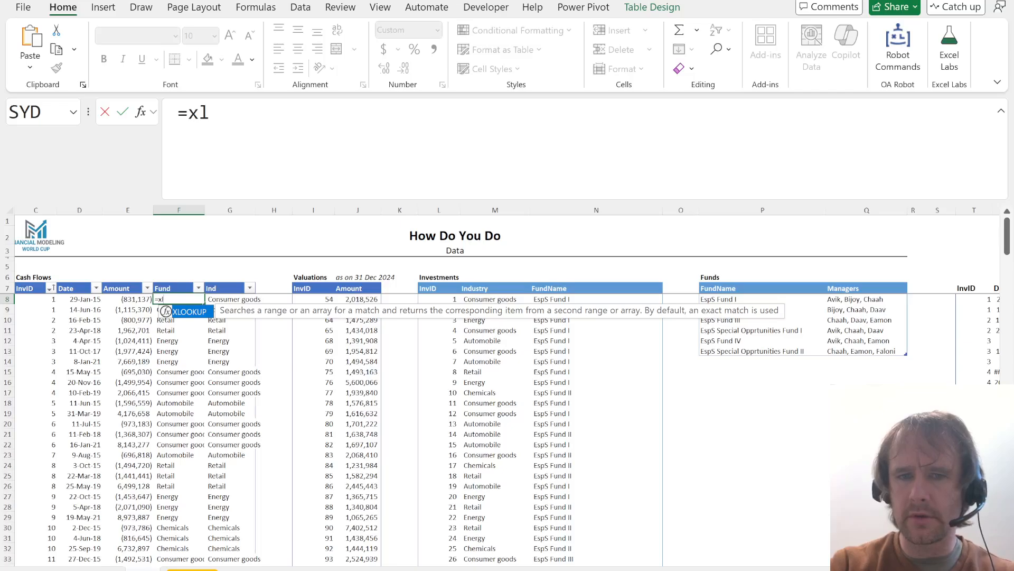
{"action": "key", "text": "Escape"}
{"action": "type", "text": "=in"}
{"action": "key", "text": "Tab"}
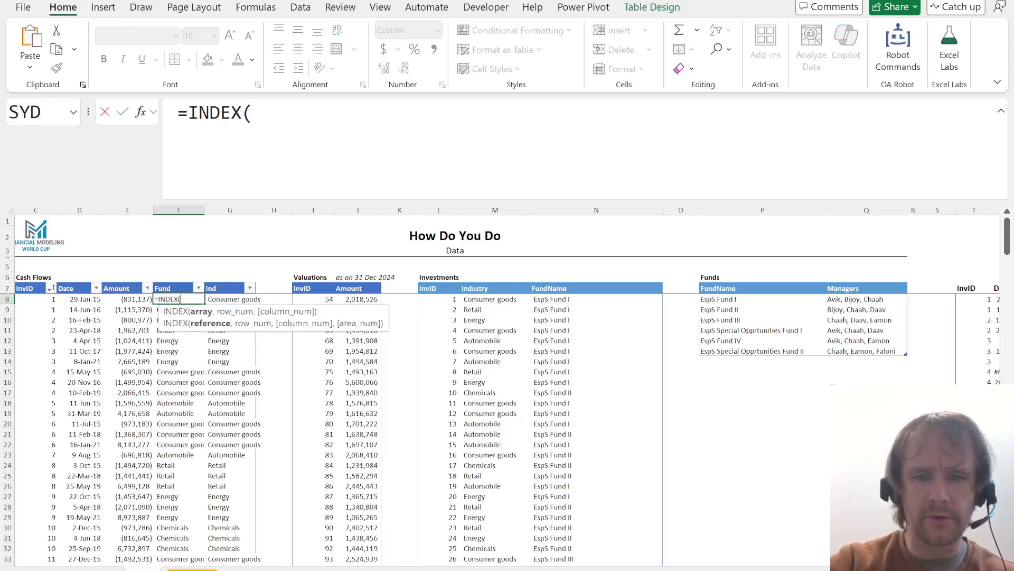
{"action": "left_click", "coordinate": [557, 359]}
{"action": "key", "text": "ctrl+space"}
{"action": "type", "text": ","}
{"action": "key", "text": "Left"}
{"action": "key", "text": "Left"}
{"action": "key", "text": "Left"}
{"action": "key", "text": "Left"}
{"action": "key", "text": "Left"}
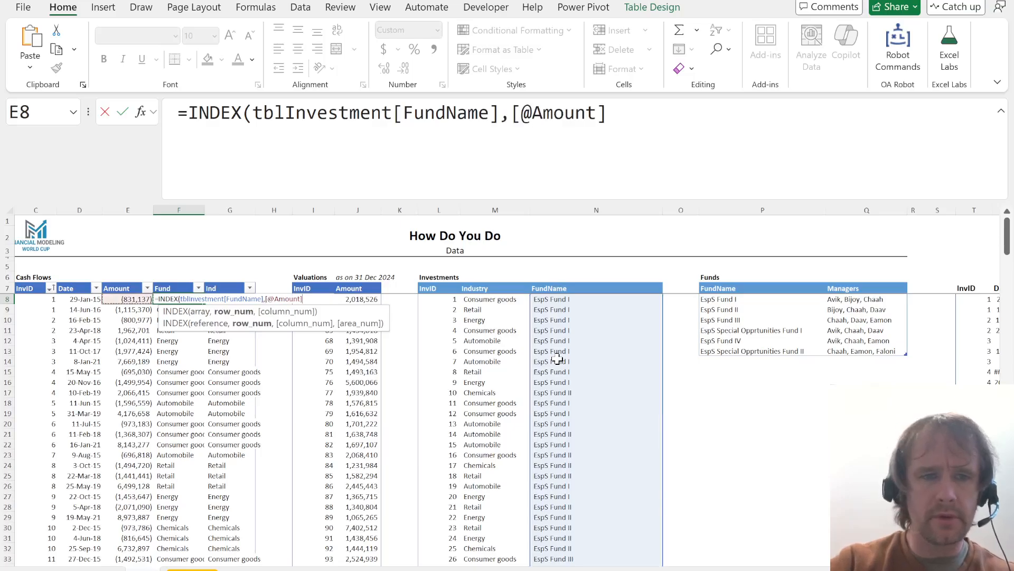
{"action": "key", "text": "Right"}
{"action": "key", "text": "Right"}
{"action": "type", "text": ")"}
{"action": "key", "text": "Return"}
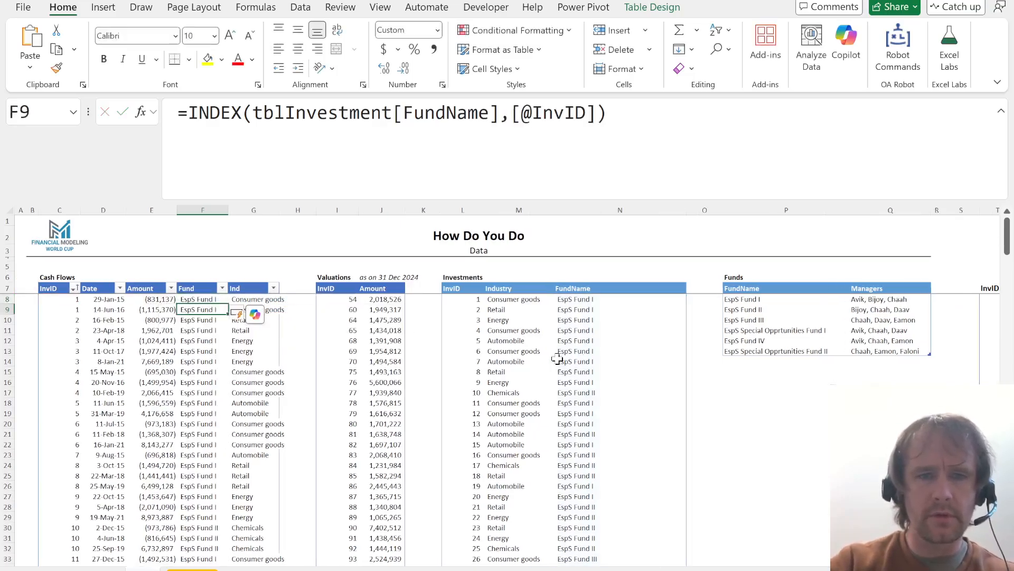
- Examine the first-row Fund and Ind lookup formulas in the Cash Flows table and the neighbouring Valuations table
{"action": "key", "text": "Up"}
{"action": "key", "text": "Right"}
{"action": "key", "text": "Down"}
{"action": "key", "text": "Right"}
{"action": "key", "text": "Right"}
{"action": "key", "text": "Right"}
{"action": "key", "text": "Right"}
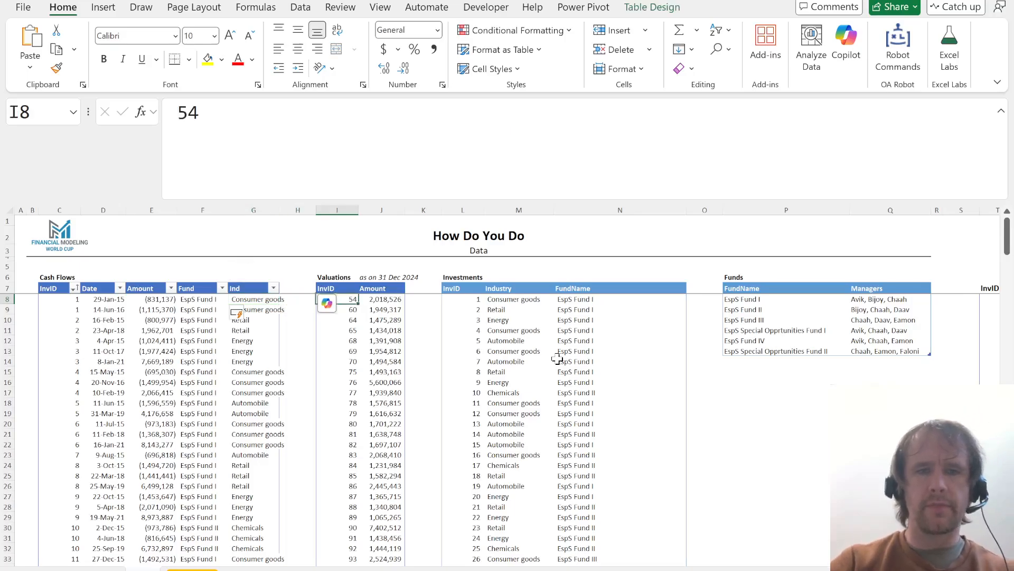
{"action": "key", "text": "Left"}
{"action": "key", "text": "Left"}
{"action": "key", "text": "Left"}
{"action": "key", "text": "Left"}
{"action": "key", "text": "Left"}
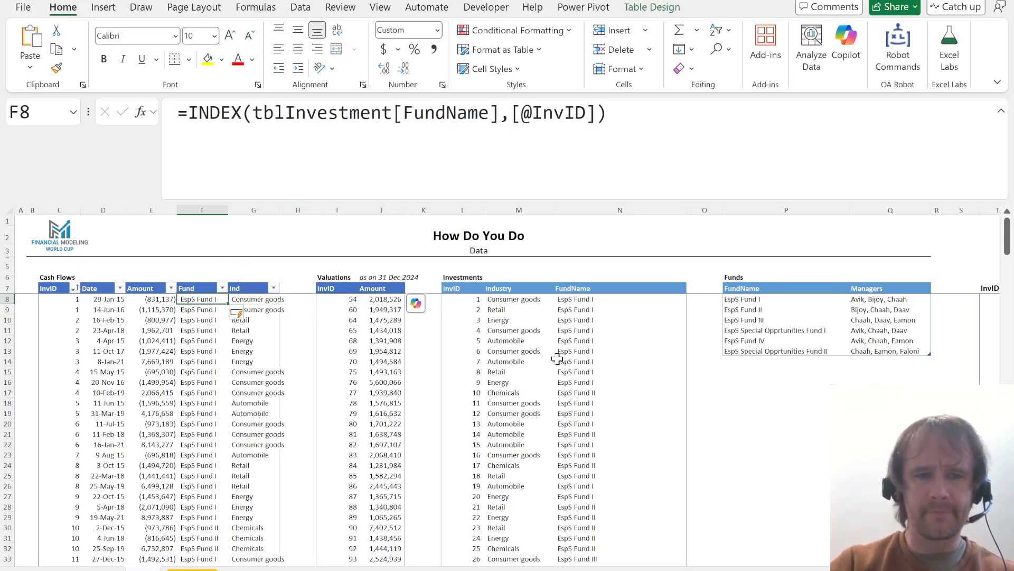
- Inspect the stacked cash flow and valuation array starting in T8, checking its columns and length
{"action": "left_click", "coordinate": [986, 301]}
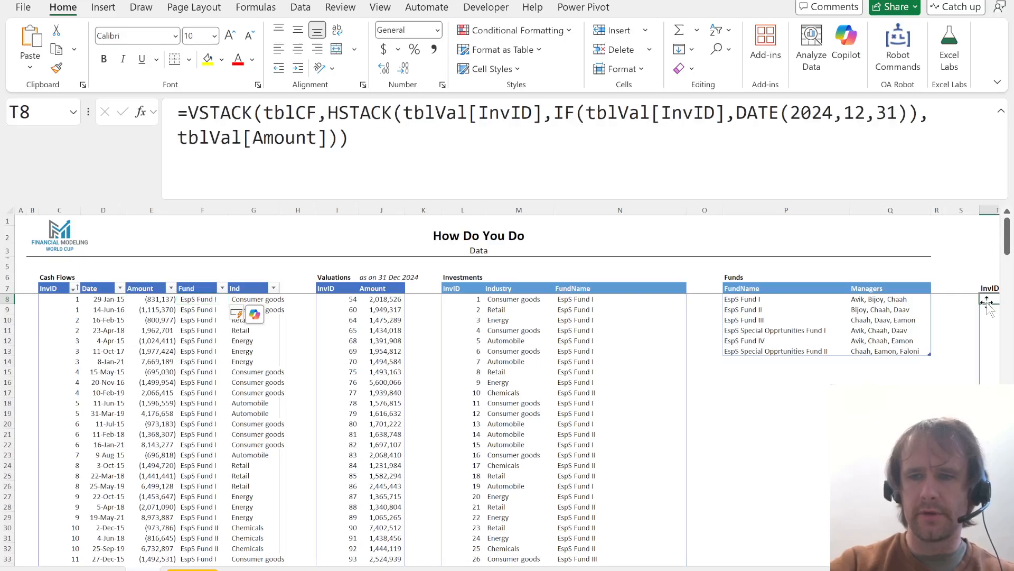
{"action": "key", "text": "ctrl+Right"}
{"action": "key", "text": "ctrl+Left"}
{"action": "key", "text": "Up"}
{"action": "key", "text": "Down"}
{"action": "key", "text": "Right"}
{"action": "key", "text": "Right"}
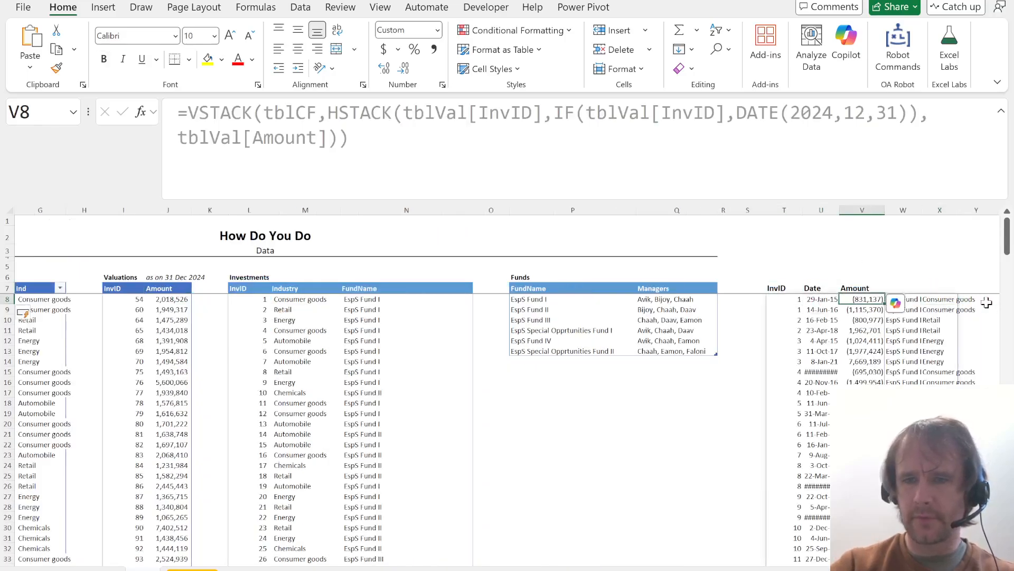
{"action": "key", "text": "Right"}
{"action": "key", "text": "ctrl+Down"}
{"action": "key", "text": "ctrl+Up"}
{"action": "key", "text": "Left"}
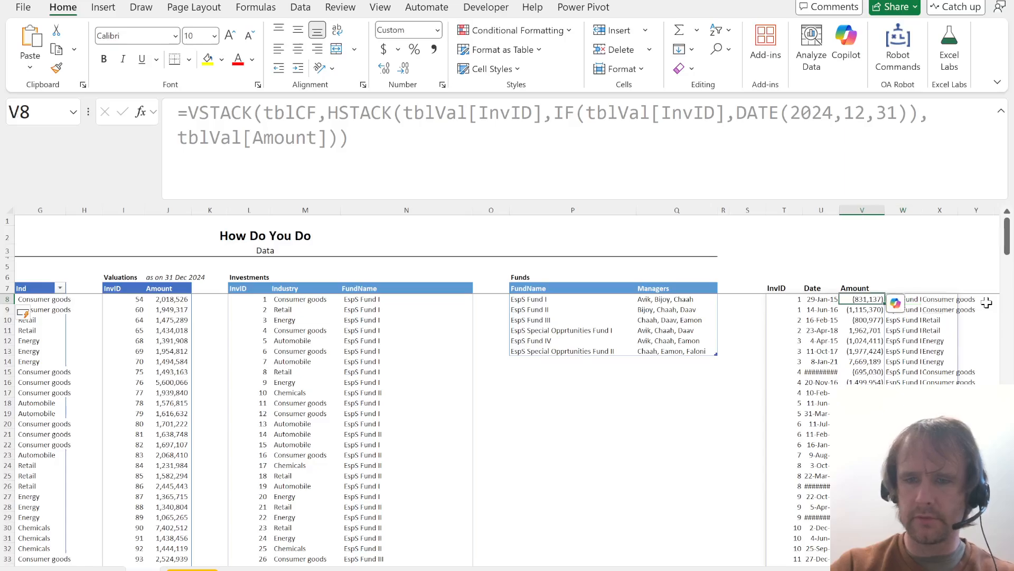
{"action": "key", "text": "Left"}
{"action": "key", "text": "Left"}
{"action": "key", "text": "ctrl+Left"}
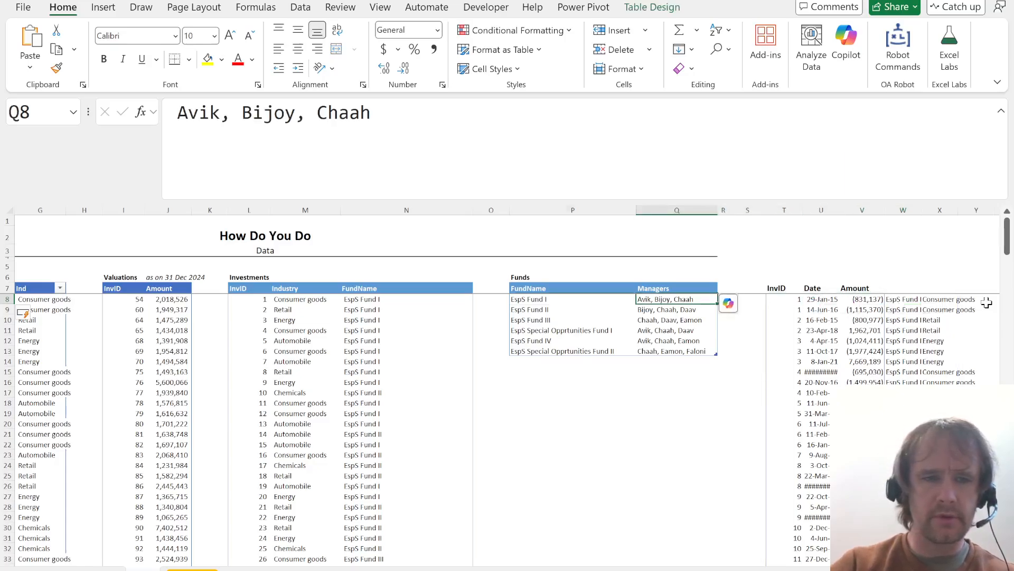
{"action": "key", "text": "ctrl+Left"}
{"action": "key", "text": "ctrl+Left"}
{"action": "key", "text": "ctrl+Left"}
{"action": "key", "text": "ctrl+Left"}
{"action": "key", "text": "Right"}
{"action": "key", "text": "alt+i"}
{"action": "key", "text": "c"}
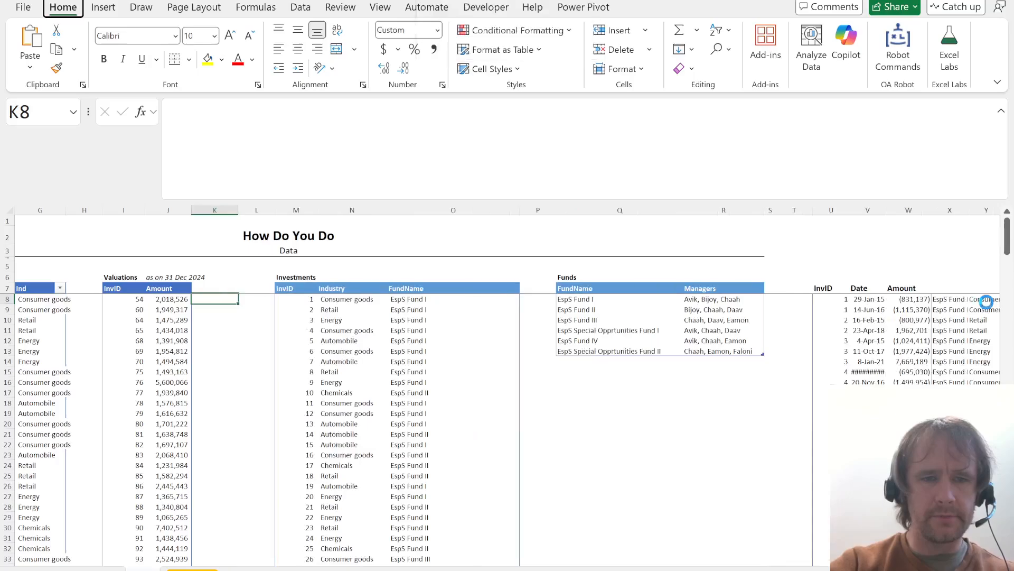
{"action": "key", "text": "F4"}
{"action": "key", "text": "Left"}
{"action": "key", "text": "Left"}
{"action": "key", "text": "ctrl+z"}
{"action": "key", "text": "ctrl+z"}
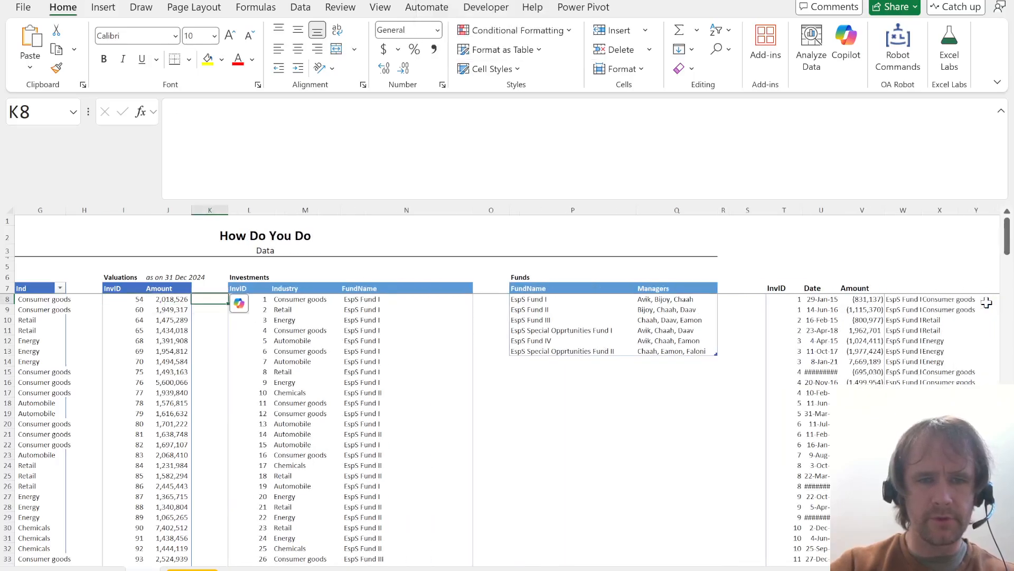
- In the VSTACK formula in T8, restrict the tblCF argument to the InvID through Amount columns
{"action": "key", "text": "ctrl+Right"}
{"action": "key", "text": "ctrl+Right"}
{"action": "key", "text": "ctrl+Right"}
{"action": "key", "text": "ctrl+Right"}
{"action": "key", "text": "ctrl+Right"}
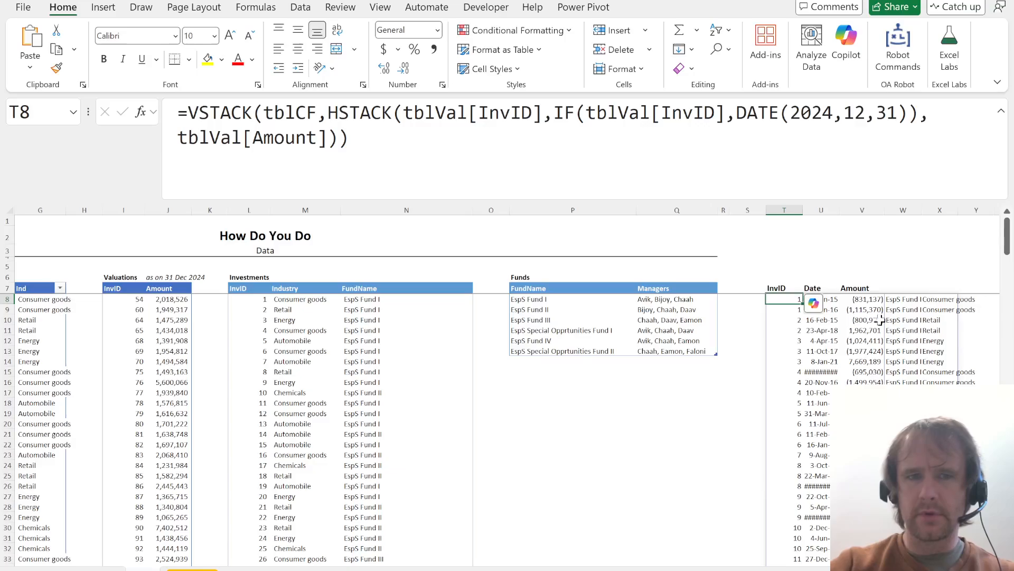
{"action": "double_click", "coordinate": [285, 112]}
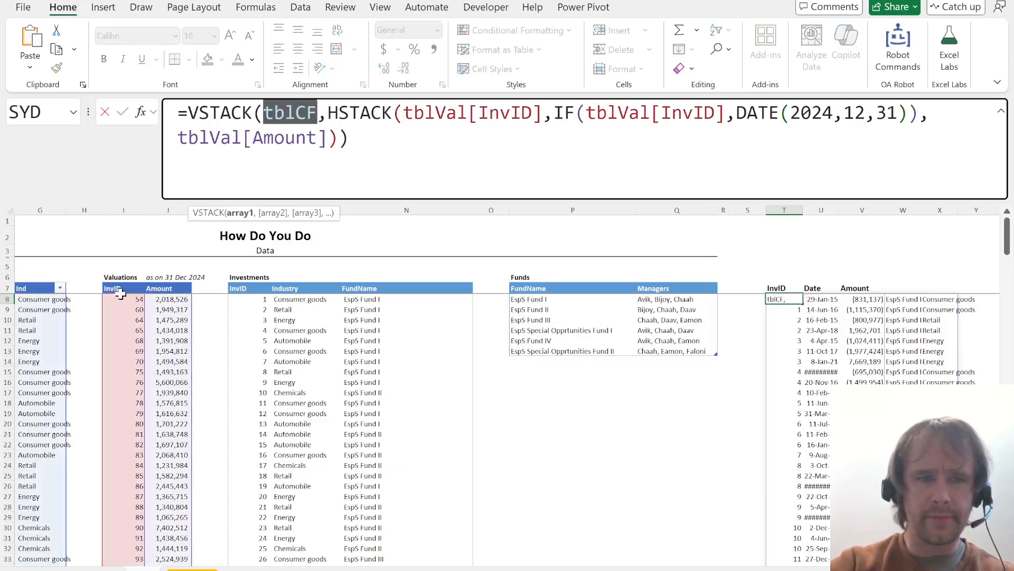
{"action": "left_click", "coordinate": [39, 321]}
{"action": "key", "text": "ctrl+Left"}
{"action": "key", "text": "ctrl+Left"}
{"action": "key", "text": "ctrl+Right"}
{"action": "key", "text": "ctrl+space"}
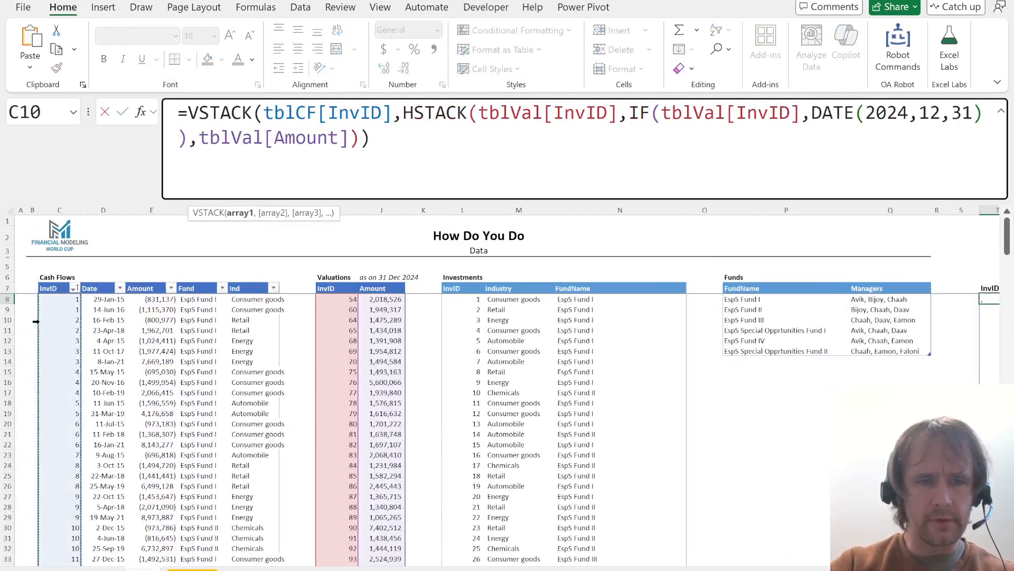
{"action": "key", "text": "shift+Right"}
{"action": "key", "text": "shift+Right"}
{"action": "key", "text": "Return"}
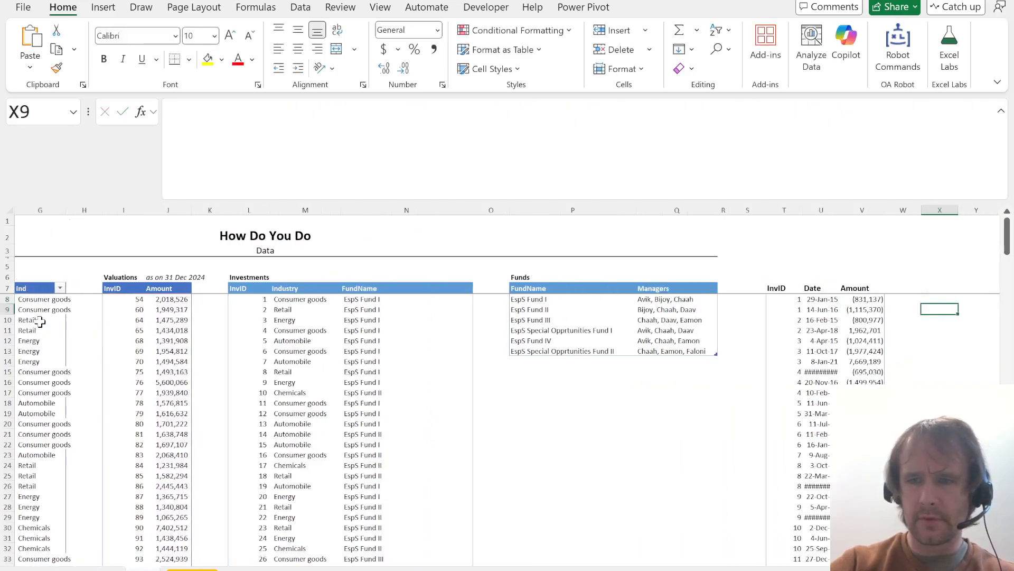
- Replace the stacked InvID, Date and Amount array starting in T8 with its static values
{"action": "key", "text": "Up"}
{"action": "key", "text": "ctrl+shift+Down"}
{"action": "key", "text": "ctrl+shift+Right"}
{"action": "key", "text": "ctrl+c"}
{"action": "key", "text": "ctrl+shift+v"}
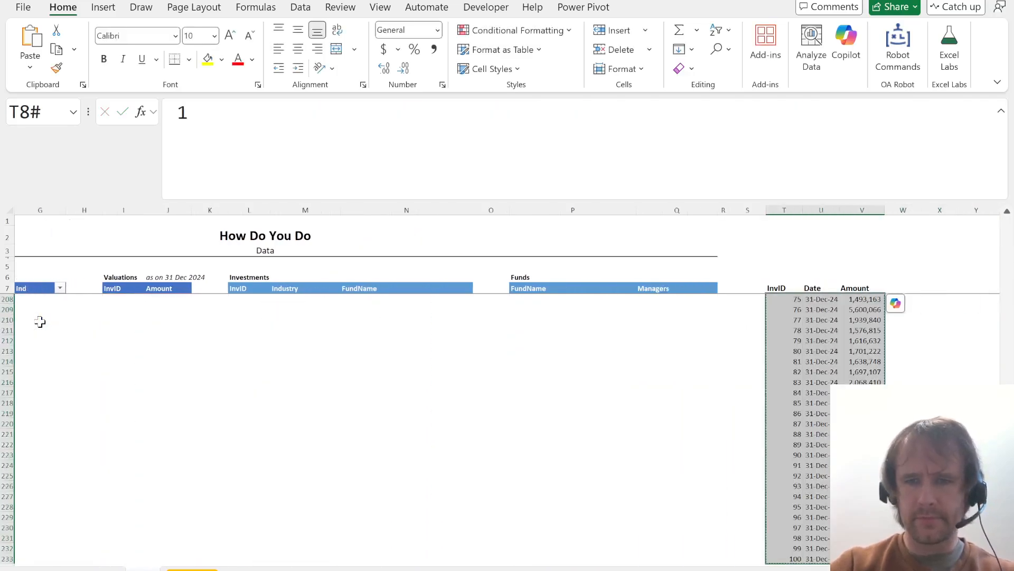
- Format T7:V233 as a table with headers, using a blue medium style
{"action": "key", "text": "Up"}
{"action": "key", "text": "ctrl+shift+Down"}
{"action": "key", "text": "ctrl+shift+Right"}
{"action": "key", "text": "ctrl+t"}
{"action": "key", "text": "alt+h"}
{"action": "key", "text": "t"}
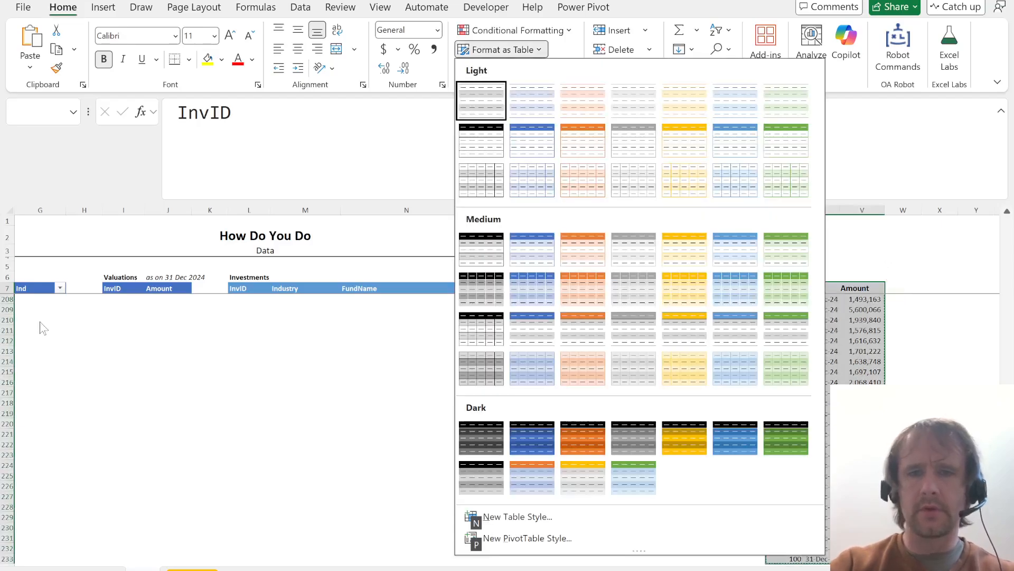
{"action": "left_click", "coordinate": [533, 249]}
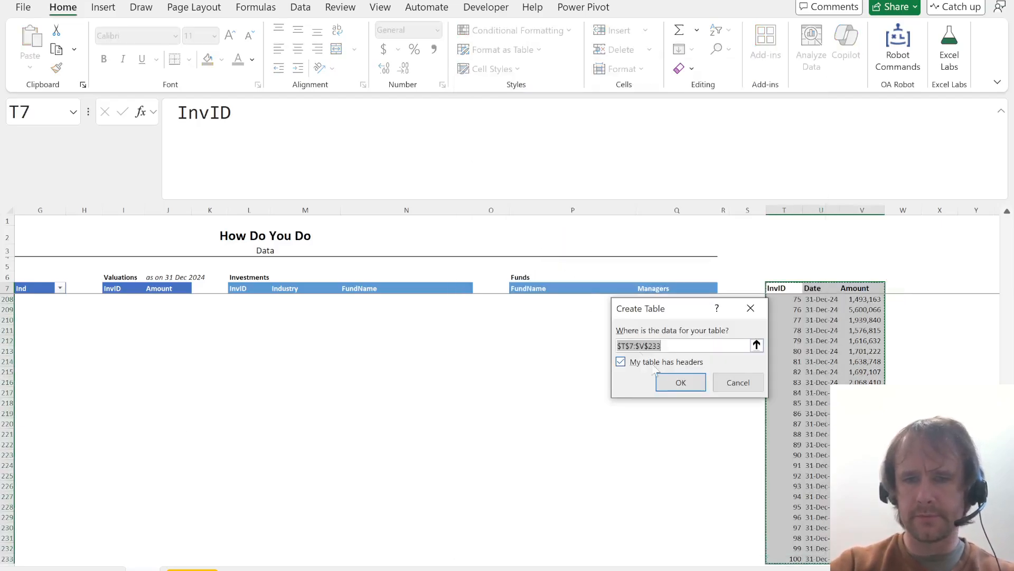
{"action": "left_click", "coordinate": [677, 378]}
{"action": "key", "text": "Down"}
{"action": "key", "text": "Right"}
{"action": "key", "text": "Right"}
{"action": "key", "text": "Right"}
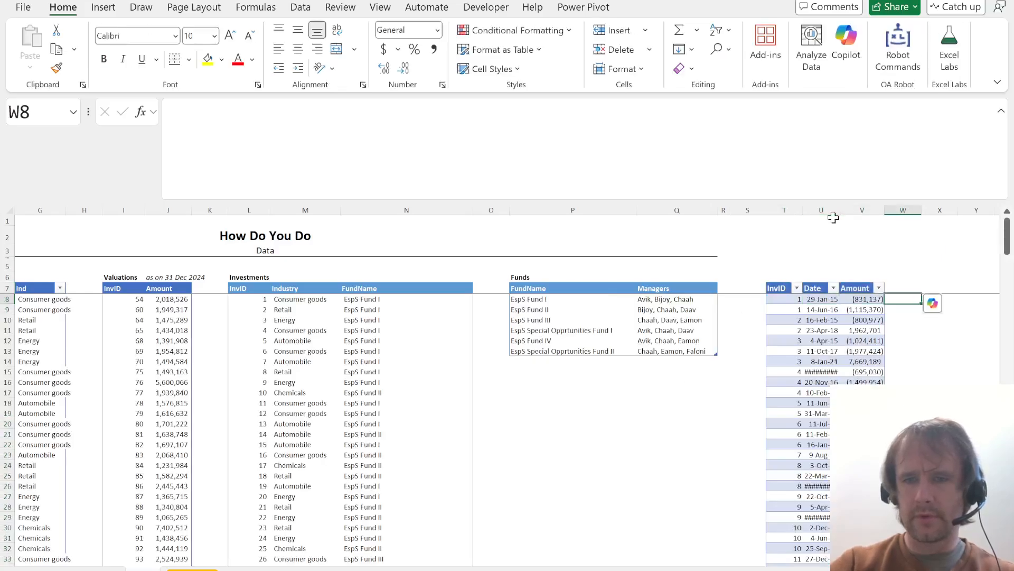
{"action": "key", "text": "ctrl+Left"}
{"action": "key", "text": "ctrl+Left"}
{"action": "key", "text": "ctrl+Left"}
{"action": "key", "text": "ctrl+Left"}
{"action": "key", "text": "ctrl+Left"}
{"action": "key", "text": "ctrl+Left"}
{"action": "key", "text": "ctrl+Left"}
{"action": "key", "text": "ctrl+Left"}
{"action": "key", "text": "ctrl+Left"}
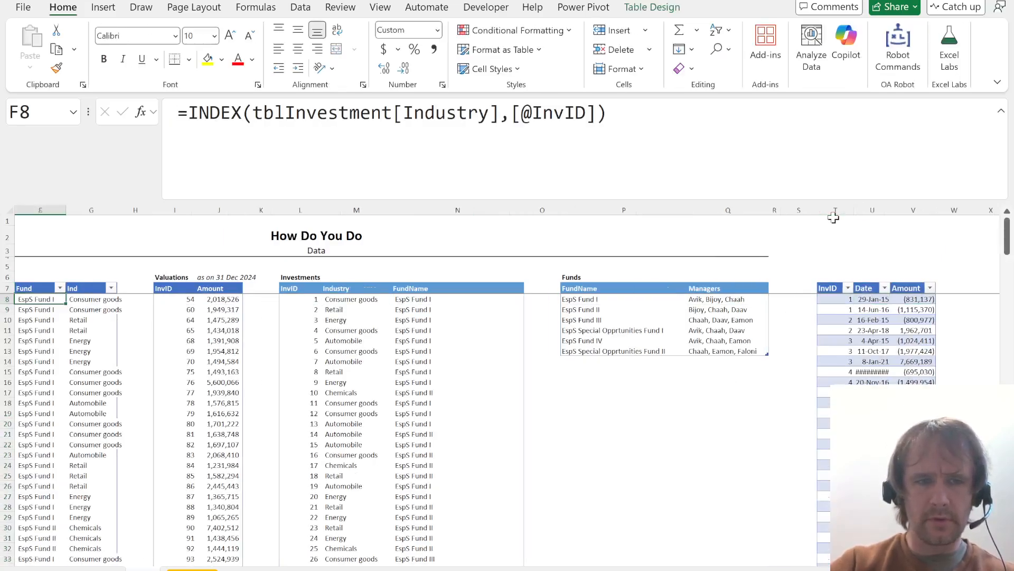
{"action": "key", "text": "Left"}
{"action": "key", "text": "ctrl+Right"}
{"action": "key", "text": "ctrl+Right"}
{"action": "key", "text": "ctrl+Right"}
{"action": "key", "text": "ctrl+Right"}
{"action": "key", "text": "ctrl+Right"}
{"action": "key", "text": "ctrl+Right"}
{"action": "key", "text": "ctrl+Right"}
{"action": "key", "text": "ctrl+Right"}
{"action": "key", "text": "ctrl+Right"}
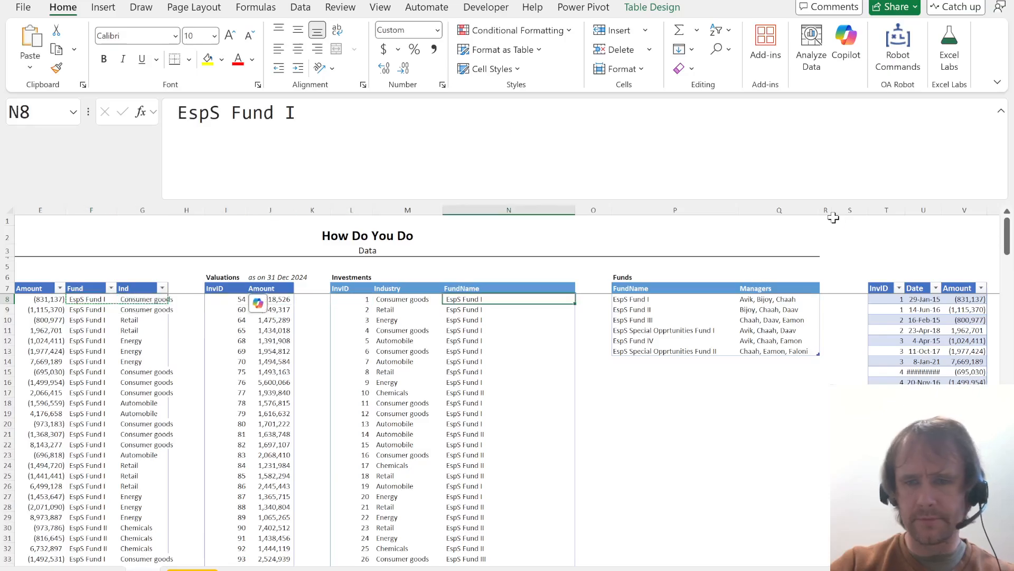
- Extend the new table by one column by entering the placeholder text esf in W8
{"action": "key", "text": "Right"}
{"action": "type", "text": "esf"}
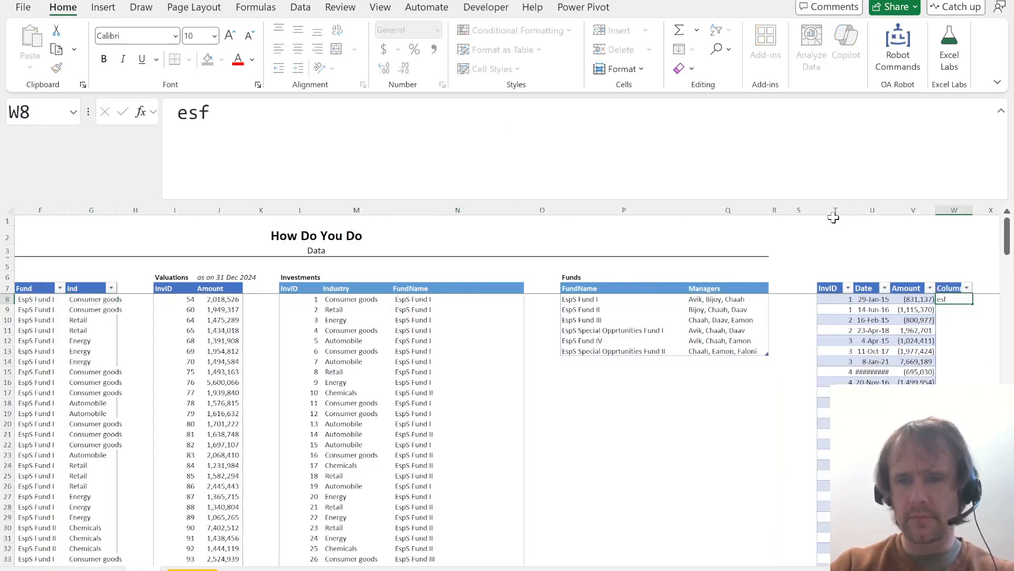
{"action": "key", "text": "Return"}
- Copy the Fund and Ind formulas from F8:G8 and paste them as formulas only at W8
{"action": "key", "text": "ctrl+Left"}
{"action": "key", "text": "ctrl+Left"}
{"action": "key", "text": "ctrl+Left"}
{"action": "key", "text": "ctrl+Left"}
{"action": "key", "text": "ctrl+Left"}
{"action": "key", "text": "ctrl+Left"}
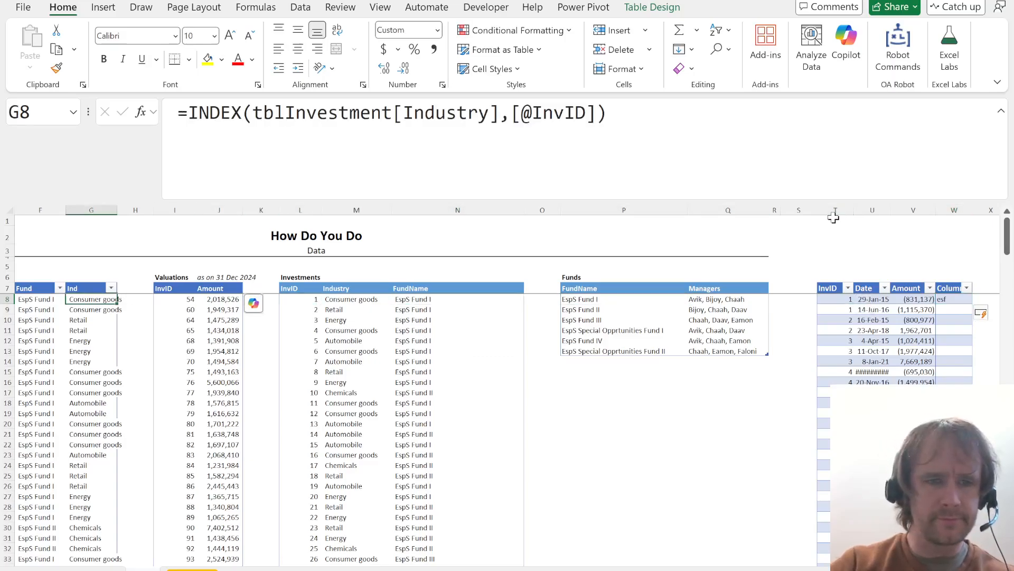
{"action": "key", "text": "shift+Left"}
{"action": "key", "text": "ctrl+c"}
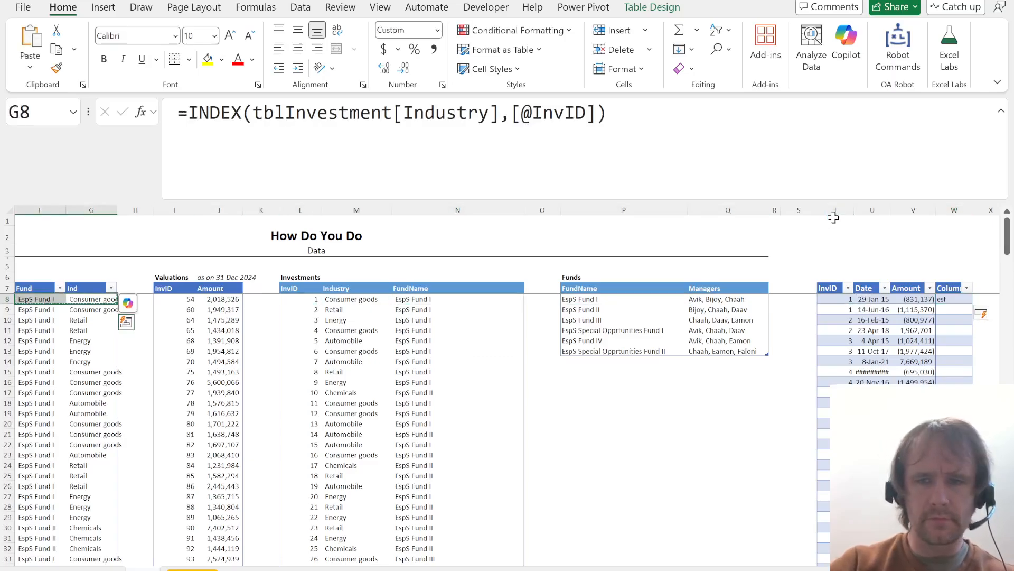
{"action": "left_click", "coordinate": [951, 298]}
{"action": "key", "text": "ctrl+alt+v"}
{"action": "key", "text": "f"}
{"action": "key", "text": "Return"}
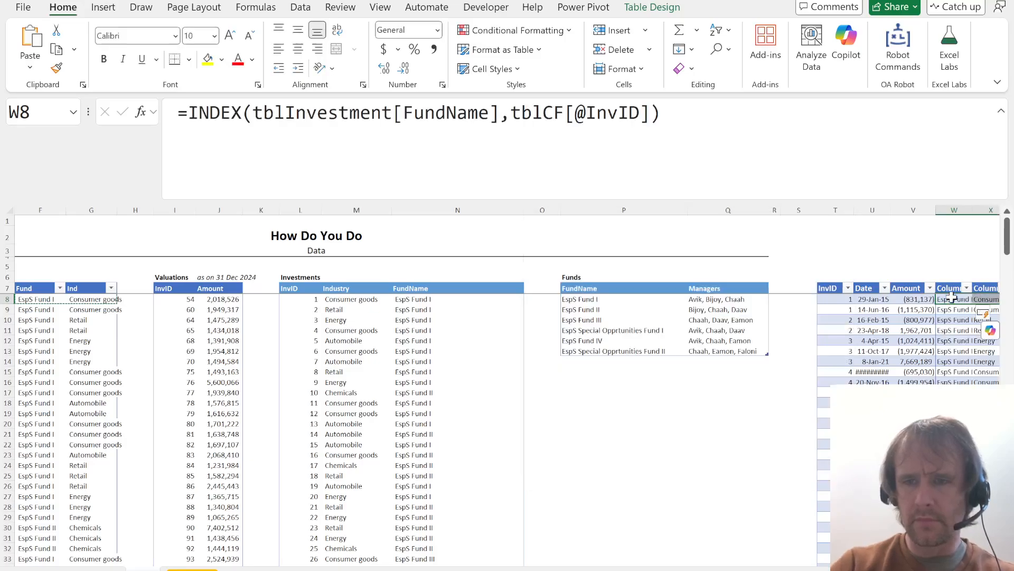
{"action": "scroll", "coordinate": [951, 299], "scroll_direction": "right", "scroll_amount": 3}
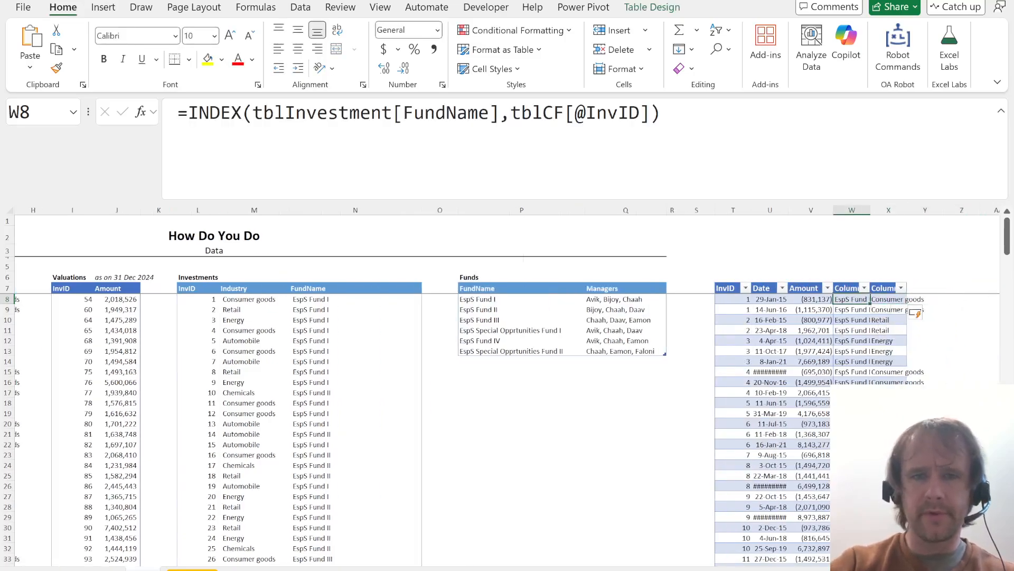
{"action": "key", "text": "F2"}
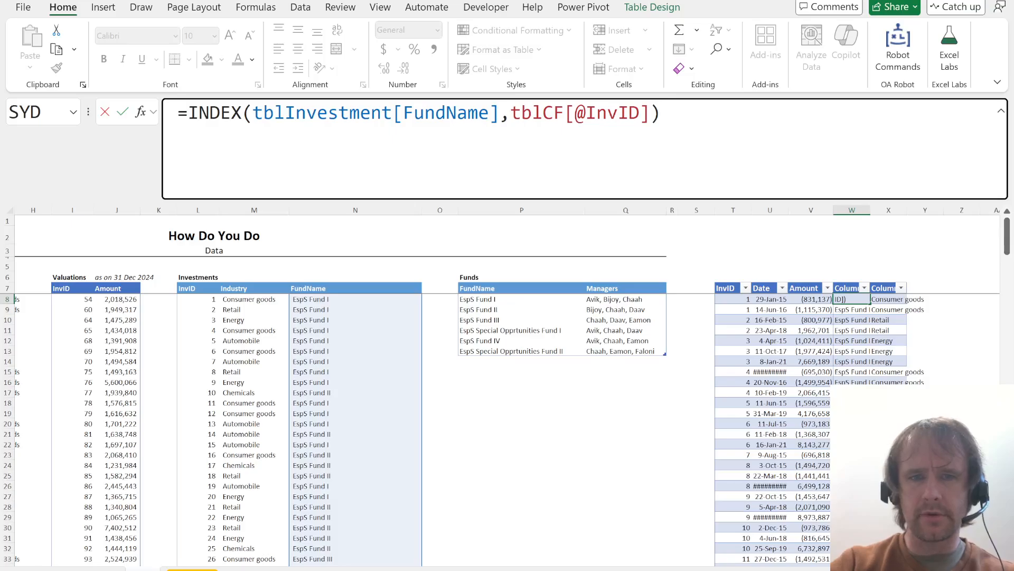
{"action": "key", "text": "Left"}
{"action": "key", "text": "ctrl+shift+Left"}
{"action": "left_click", "coordinate": [543, 113]}
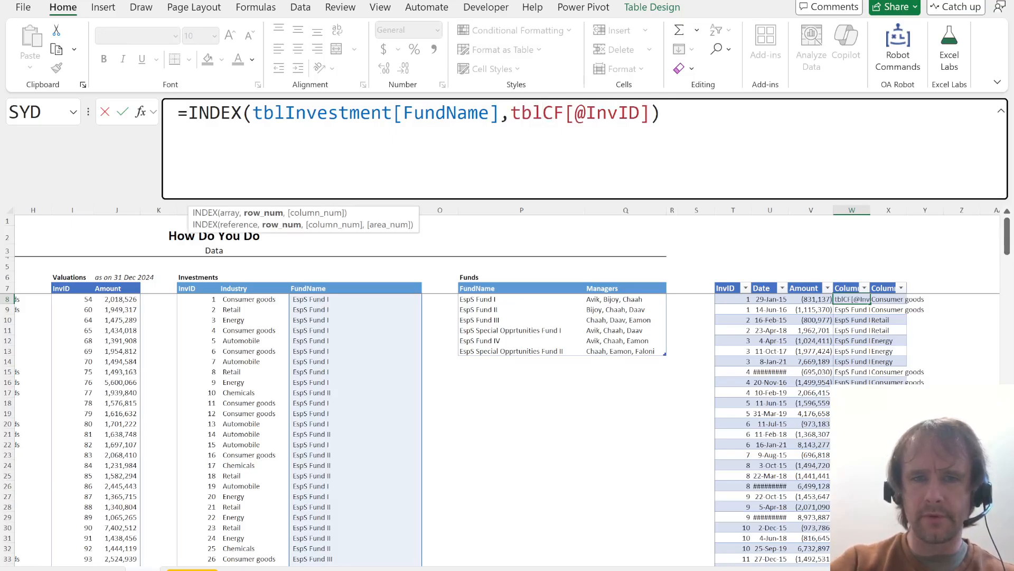
{"action": "key", "text": "ctrl+shift+Left"}
{"action": "key", "text": "Delete"}
{"action": "key", "text": "Return"}
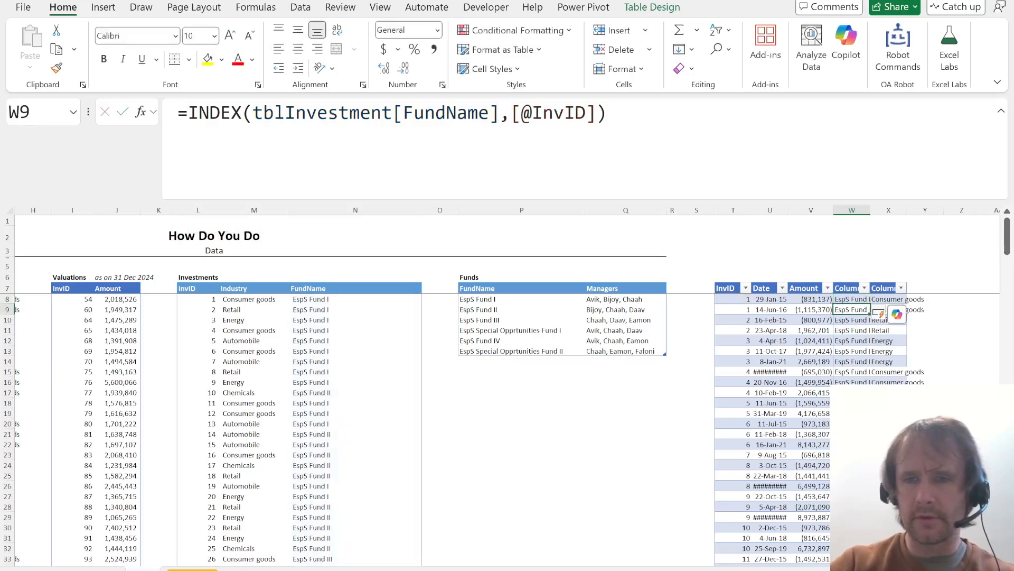
{"action": "key", "text": "Up"}
{"action": "key", "text": "Right"}
{"action": "double_click", "coordinate": [538, 113]}
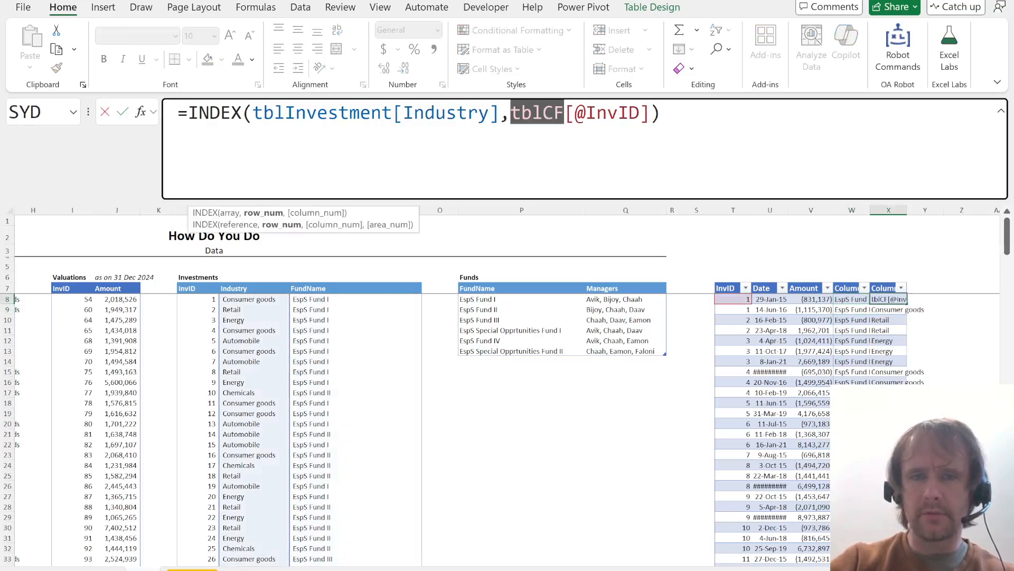
{"action": "key", "text": "Delete"}
{"action": "key", "text": "Return"}
{"action": "key", "text": "ctrl+Down"}
{"action": "key", "text": "ctrl+Up"}
{"action": "key", "text": "Down"}
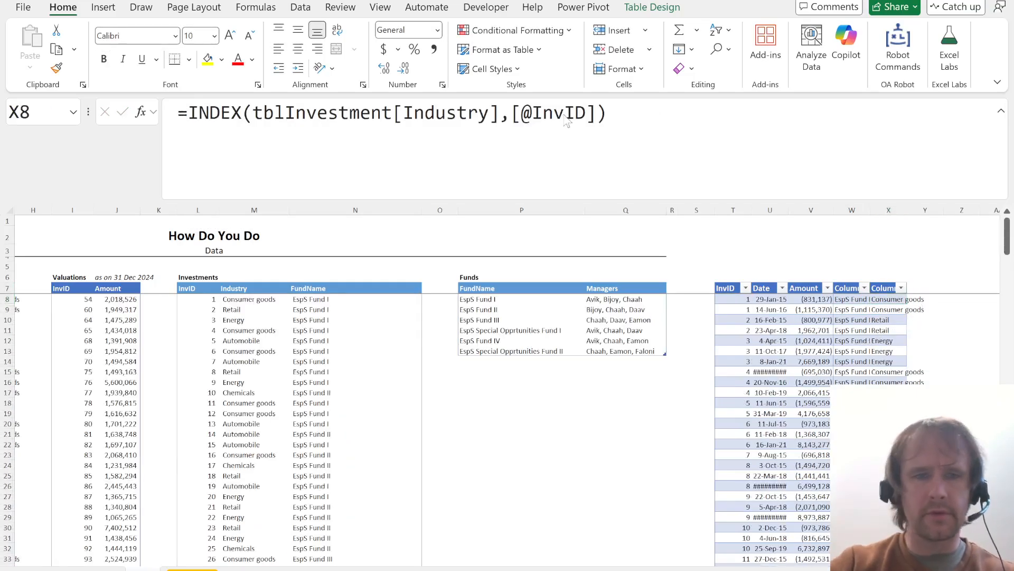
- Filter the new table's fund name column to show only EspS Fund I
{"action": "key", "text": "alt+Tab"}
{"action": "key", "text": "alt+Tab"}
{"action": "key", "text": "Left"}
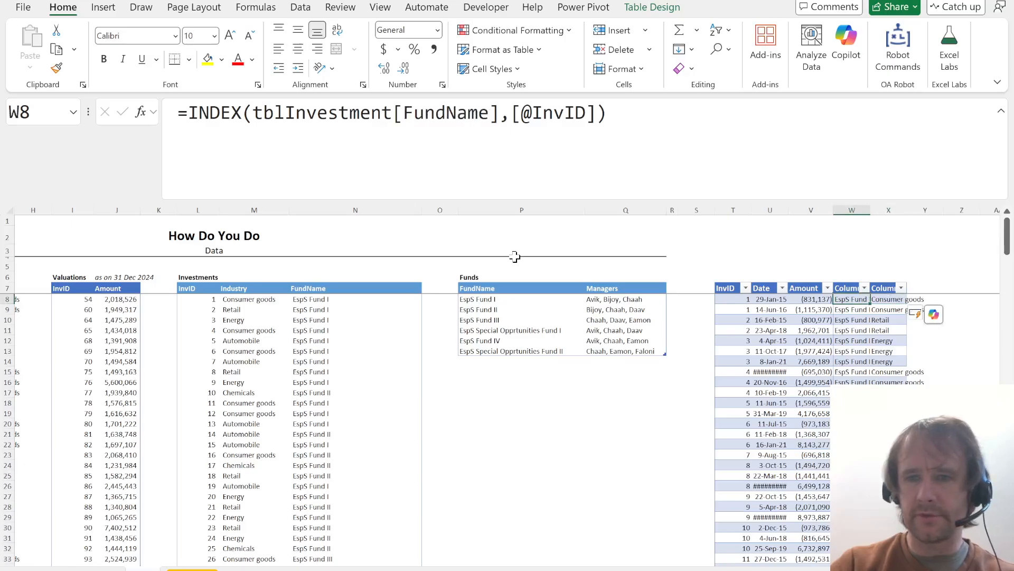
{"action": "key", "text": "Up"}
{"action": "key", "text": "alt+Down"}
{"action": "key", "text": "Down"}
{"action": "key", "text": "Down"}
{"action": "key", "text": "Down"}
{"action": "key", "text": "Down"}
{"action": "key", "text": "Down"}
{"action": "key", "text": "Down"}
{"action": "key", "text": "space"}
{"action": "key", "text": "Down"}
{"action": "key", "text": "space"}
{"action": "key", "text": "Return"}
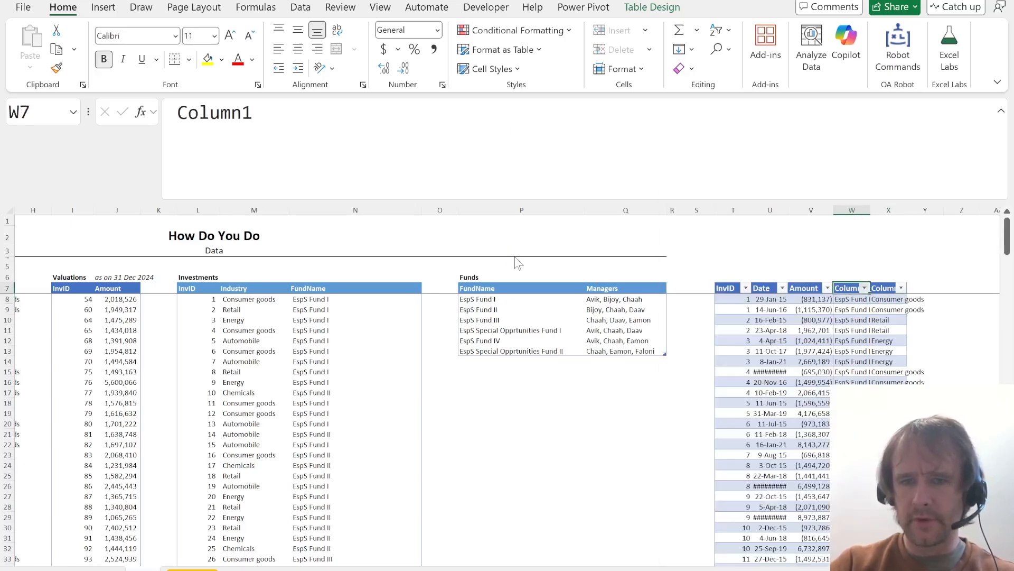
- Filter the new table's Amount column to values less than 0
{"action": "key", "text": "Left"}
{"action": "key", "text": "Left"}
{"action": "key", "text": "Right"}
{"action": "key", "text": "alt+Down"}
{"action": "key", "text": "Down"}
{"action": "key", "text": "Down"}
{"action": "key", "text": "Down"}
{"action": "key", "text": "Down"}
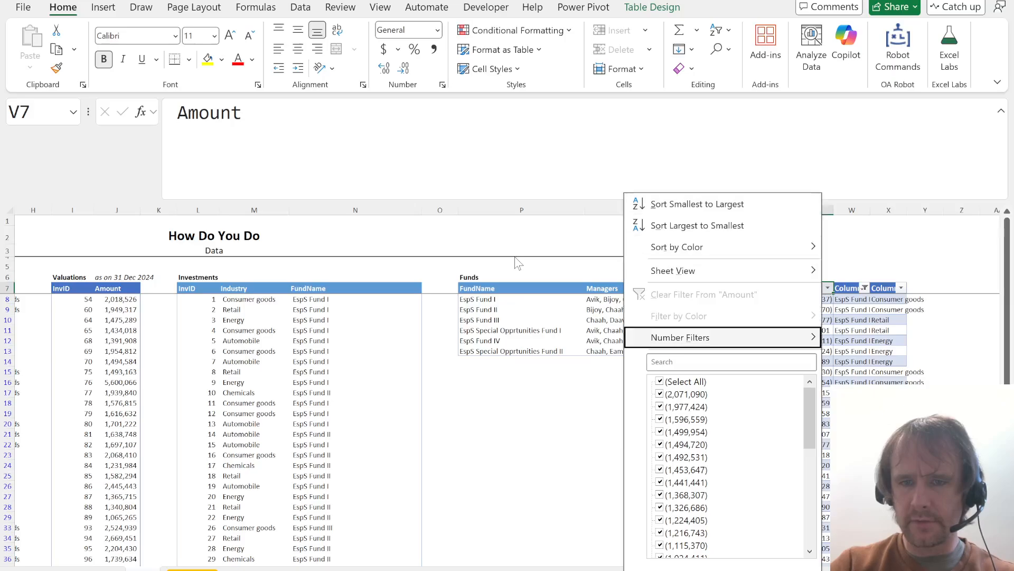
{"action": "key", "text": "Right"}
{"action": "key", "text": "Down"}
{"action": "key", "text": "Return"}
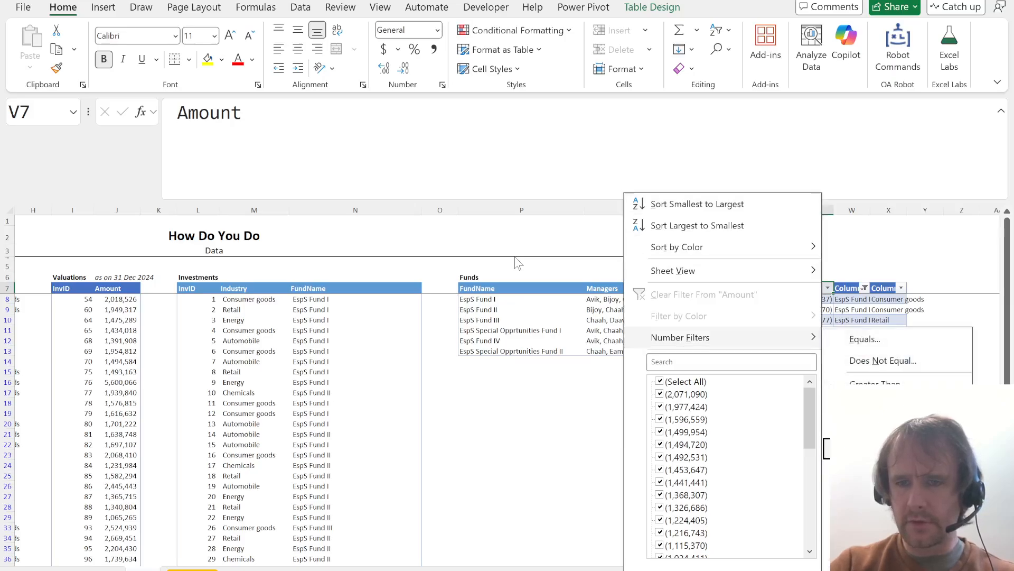
{"action": "key", "text": "Up"}
{"action": "key", "text": "Return"}
{"action": "type", "text": "0"}
{"action": "key", "text": "Return"}
- Select the filtered Amount values to read their total, and switch to the quiz page to compare the EspS Fund I cost
{"action": "key", "text": "Left"}
{"action": "key", "text": "Down"}
{"action": "key", "text": "ctrl+shift+Down"}
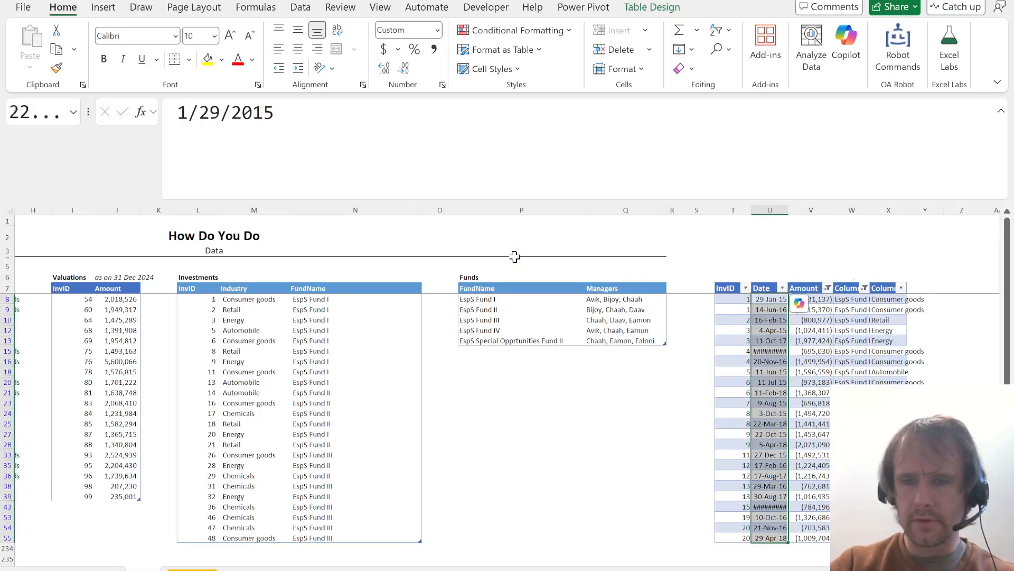
{"action": "key", "text": "Right"}
{"action": "key", "text": "ctrl+shift+Down"}
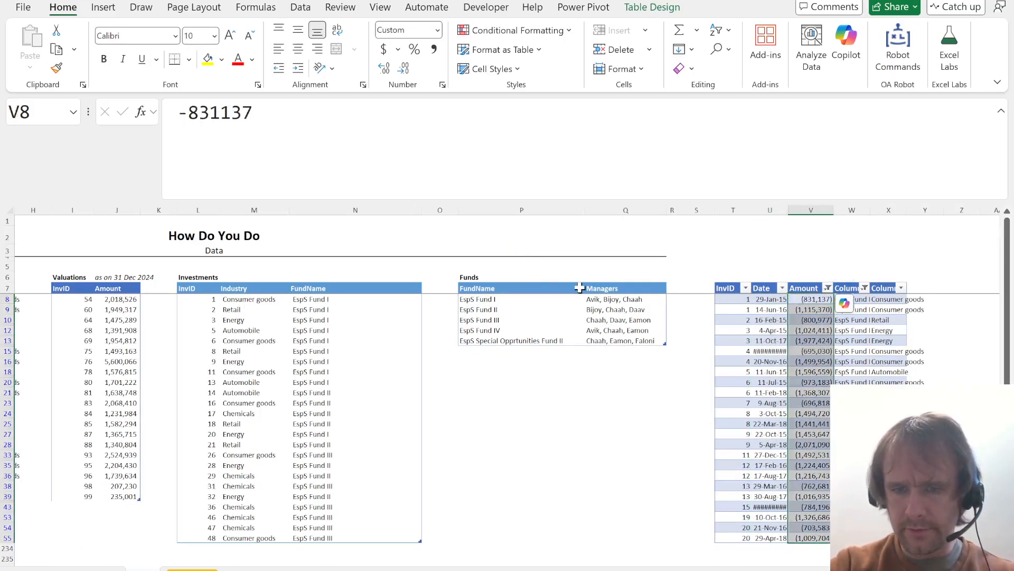
{"action": "key", "text": "alt+Tab"}
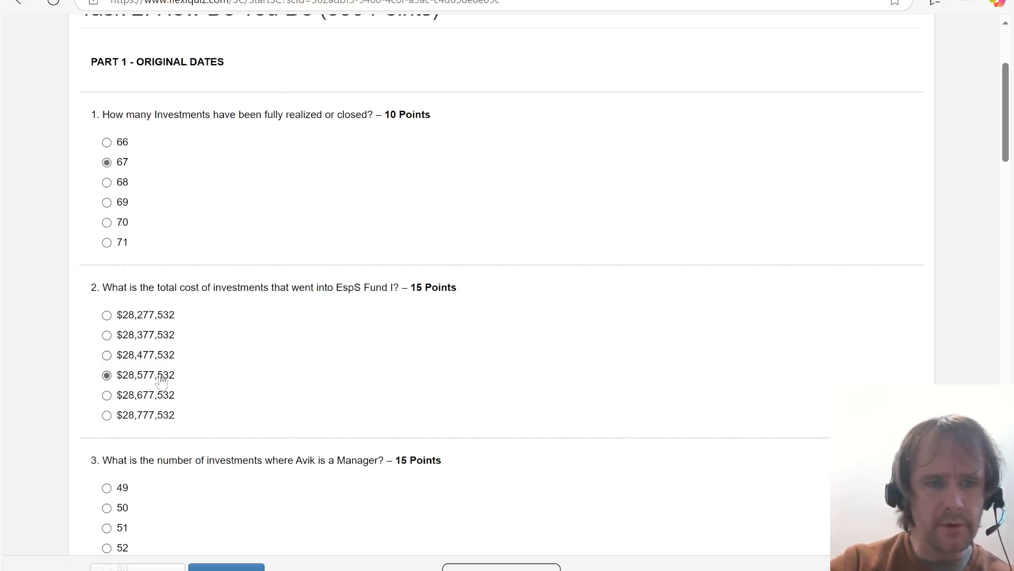
- Read quiz question 3, switch back to the Excel workbook, and clear all filters from the combined table
{"action": "scroll", "coordinate": [310, 428], "scroll_direction": "down", "scroll_amount": 3}
{"action": "key", "text": "alt+Tab"}
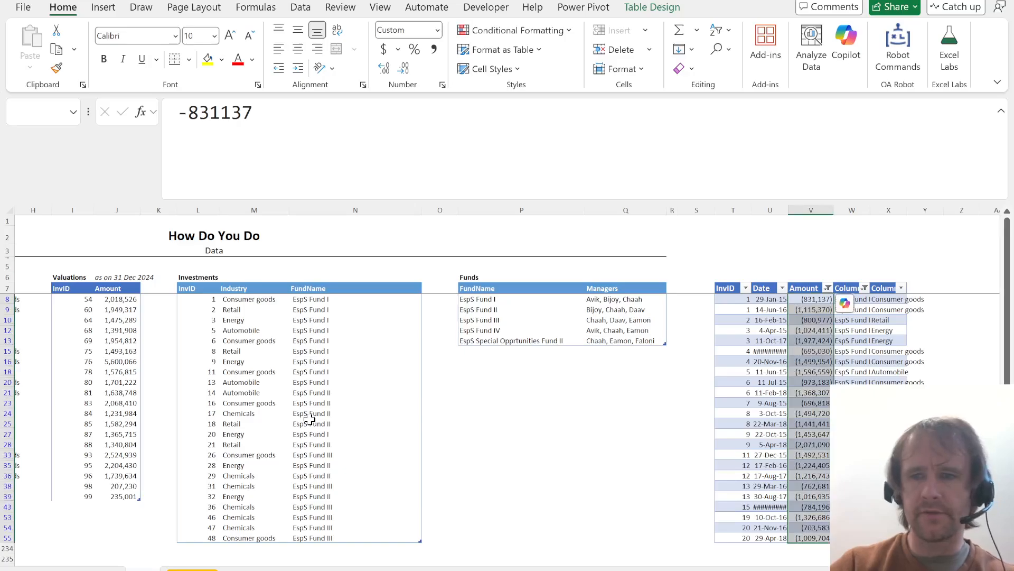
{"action": "key", "text": "Up"}
{"action": "key", "text": "alt+d"}
{"action": "key", "text": "f"}
{"action": "key", "text": "s"}
- Add a Managers column header in Y7 at the end of the combined table
{"action": "key", "text": "Left"}
{"action": "key", "text": "Down"}
{"action": "key", "text": "Left"}
{"action": "key", "text": "Left"}
{"action": "key", "text": "Left"}
{"action": "key", "text": "Left"}
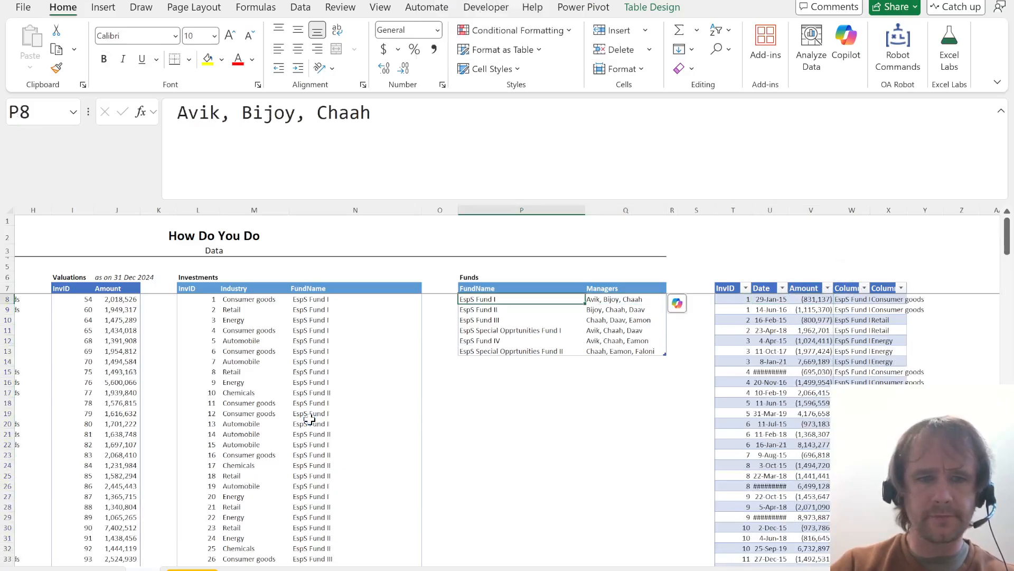
{"action": "key", "text": "Left"}
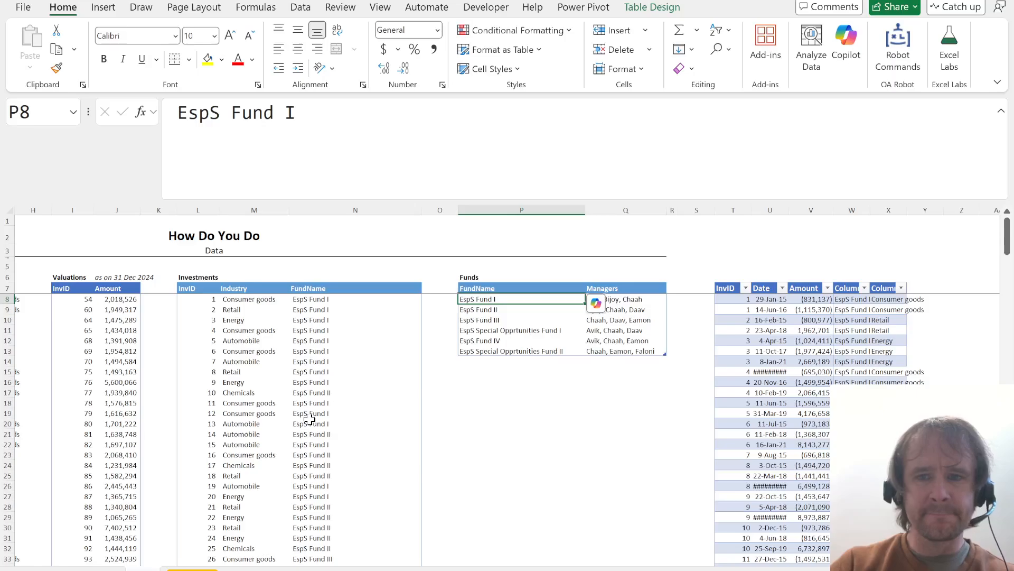
{"action": "key", "text": "Right"}
{"action": "key", "text": "Right"}
{"action": "key", "text": "Right"}
{"action": "key", "text": "Right"}
{"action": "key", "text": "Right"}
{"action": "key", "text": "Right"}
{"action": "key", "text": "Right"}
{"action": "key", "text": "Right"}
{"action": "key", "text": "Right"}
{"action": "key", "text": "Right"}
{"action": "key", "text": "Right"}
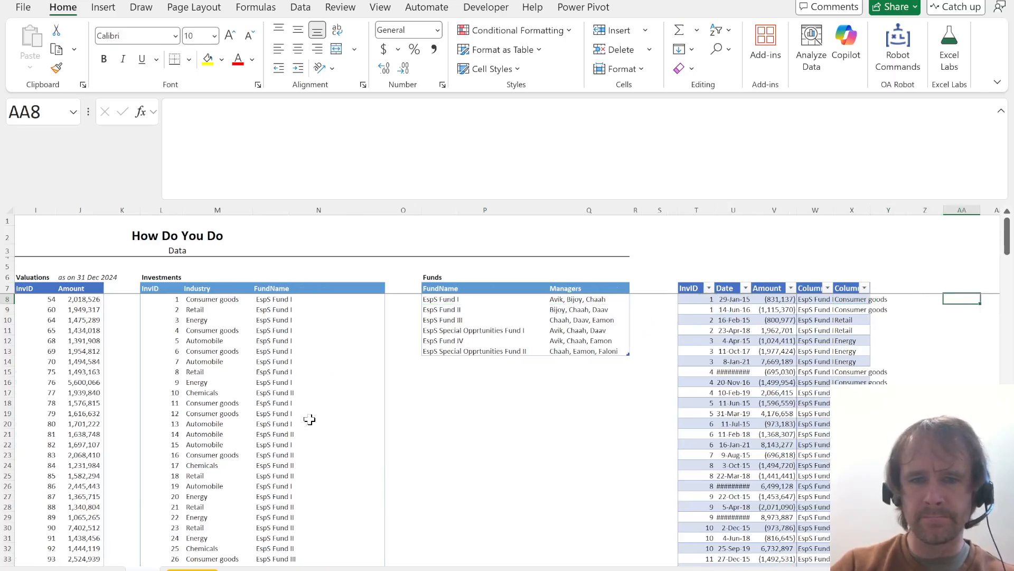
{"action": "key", "text": "Right"}
{"action": "key", "text": "Right"}
{"action": "key", "text": "Left"}
{"action": "key", "text": "Left"}
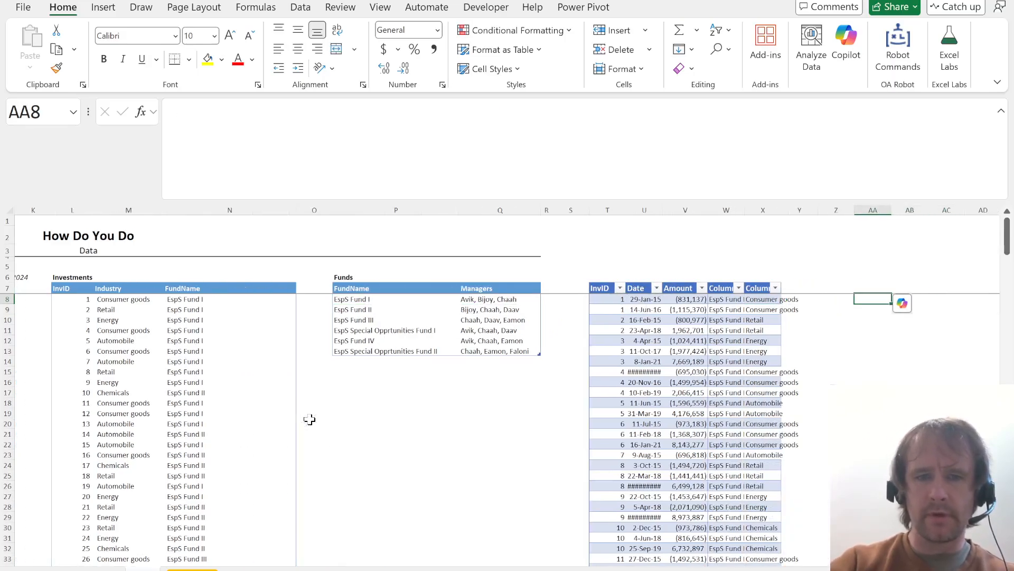
{"action": "key", "text": "Left"}
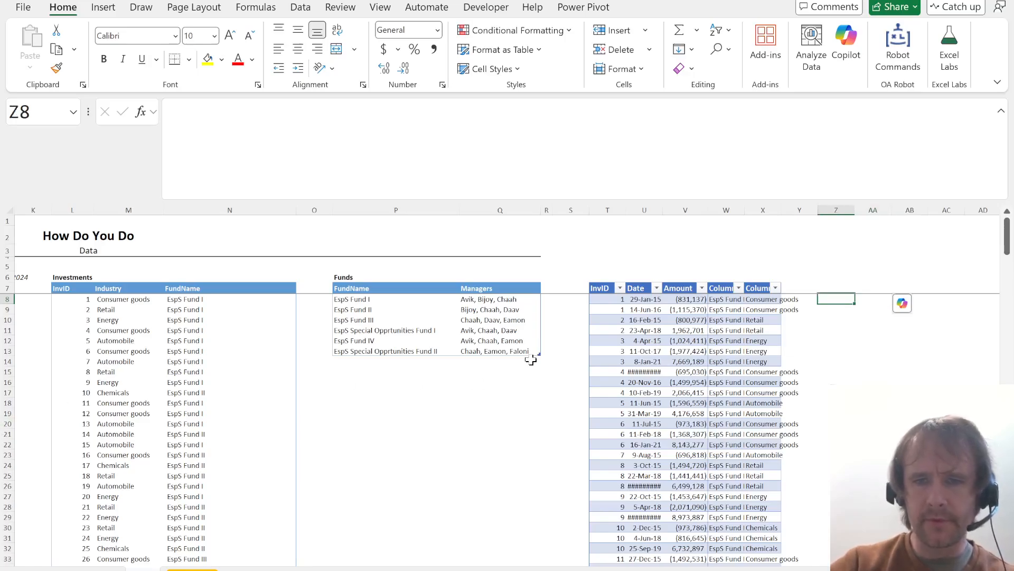
{"action": "key", "text": "Left"}
{"action": "key", "text": "Up"}
{"action": "type", "text": "M"}
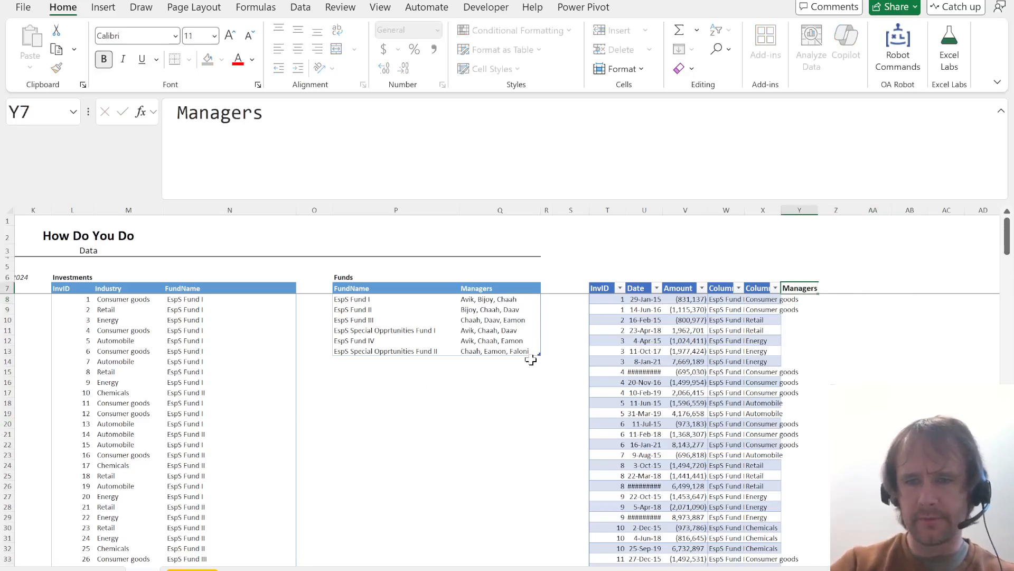
{"action": "key", "text": "Return"}
{"action": "type", "text": "=XLOOKUP("}
{"action": "key", "text": "Left"}
{"action": "key", "text": "Left"}
{"action": "type", "text": ","}
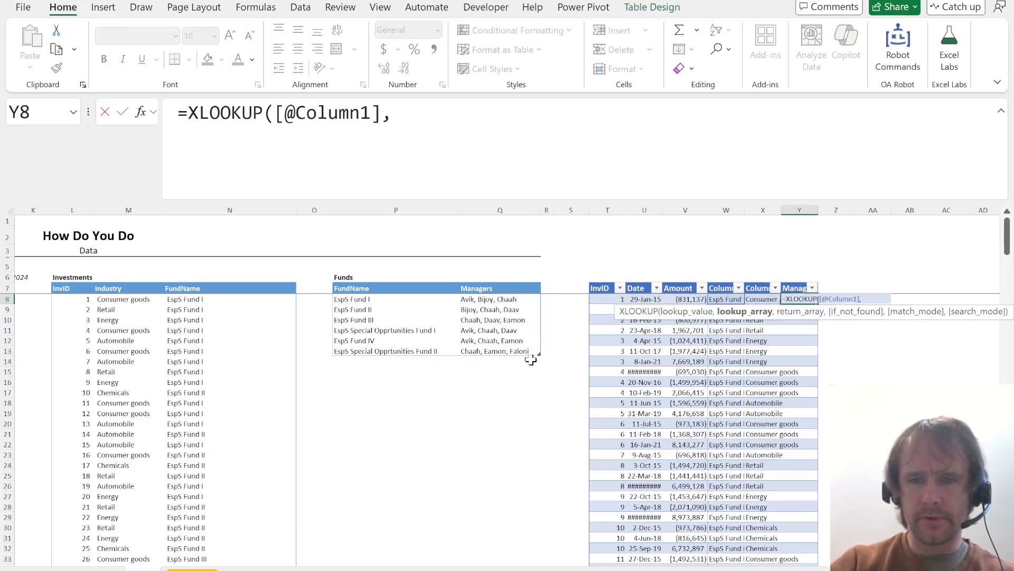
{"action": "key", "text": "ctrl+Left"}
{"action": "key", "text": "ctrl+Left"}
{"action": "key", "text": "Left"}
{"action": "key", "text": "ctrl+shift+Down"}
{"action": "type", "text": ","}
{"action": "key", "text": "Left"}
{"action": "key", "text": "ctrl+Left"}
{"action": "key", "text": "ctrl+Left"}
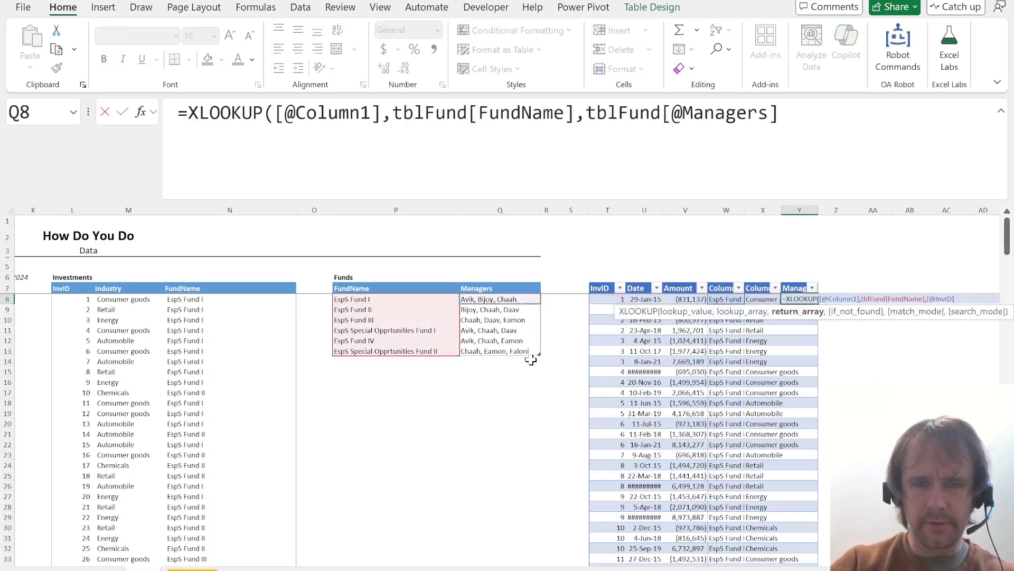
{"action": "key", "text": "ctrl+shift+Down"}
{"action": "key", "text": "Return"}
- In AD8, use FILTER with ISNUMBER and SEARCH on Table2[Managers] to list the InvIDs of the manager named in quiz question 3
{"action": "key", "text": "Up"}
{"action": "key", "text": "Right"}
{"action": "key", "text": "Right"}
{"action": "key", "text": "Right"}
{"action": "key", "text": "Right"}
{"action": "key", "text": "Right"}
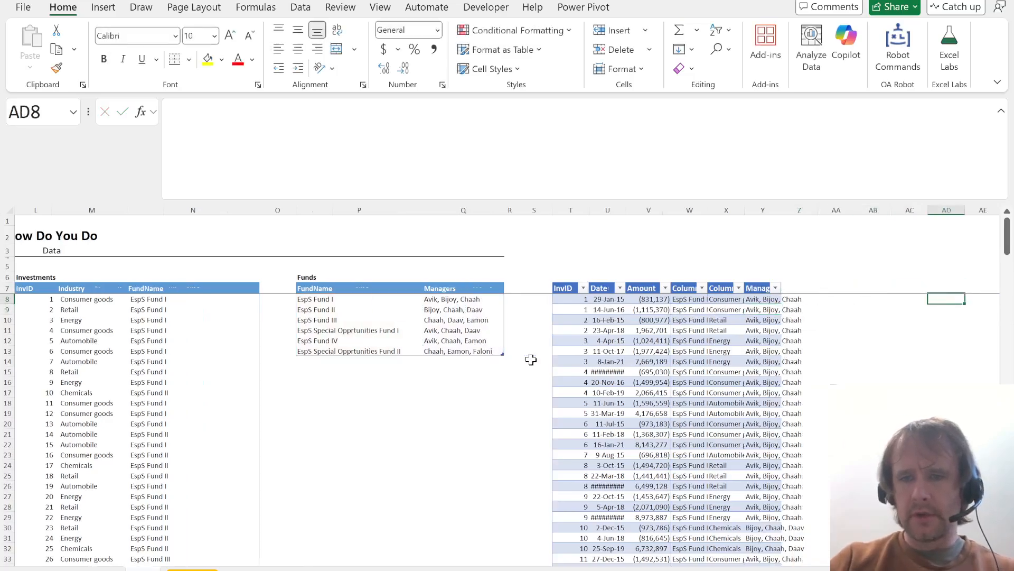
{"action": "type", "text": "=fil"}
{"action": "key", "text": "Tab"}
{"action": "key", "text": "ctrl+Left"}
{"action": "key", "text": "ctrl+Left"}
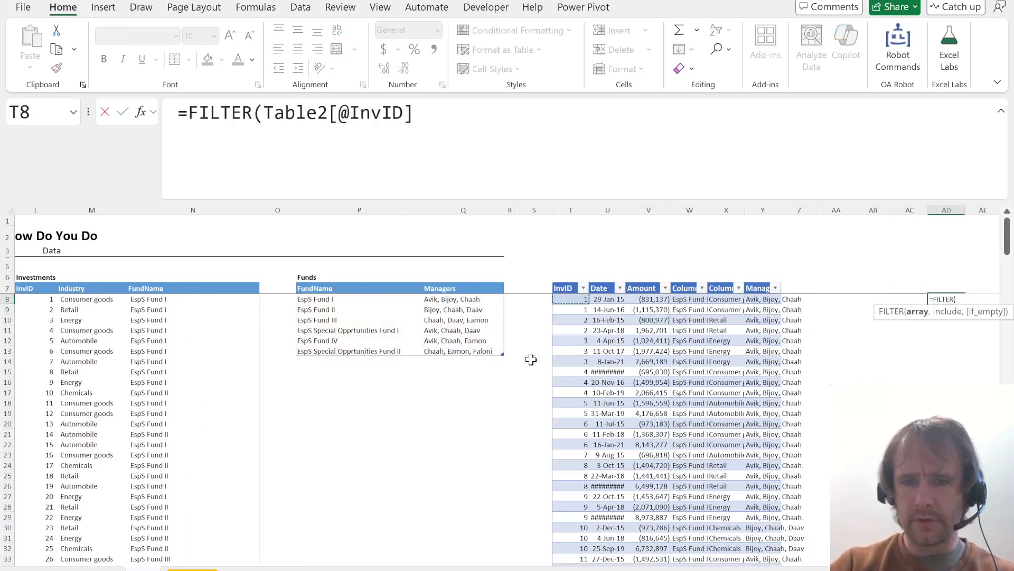
{"action": "key", "text": "ctrl+shift+Down"}
{"action": "type", "text": ","}
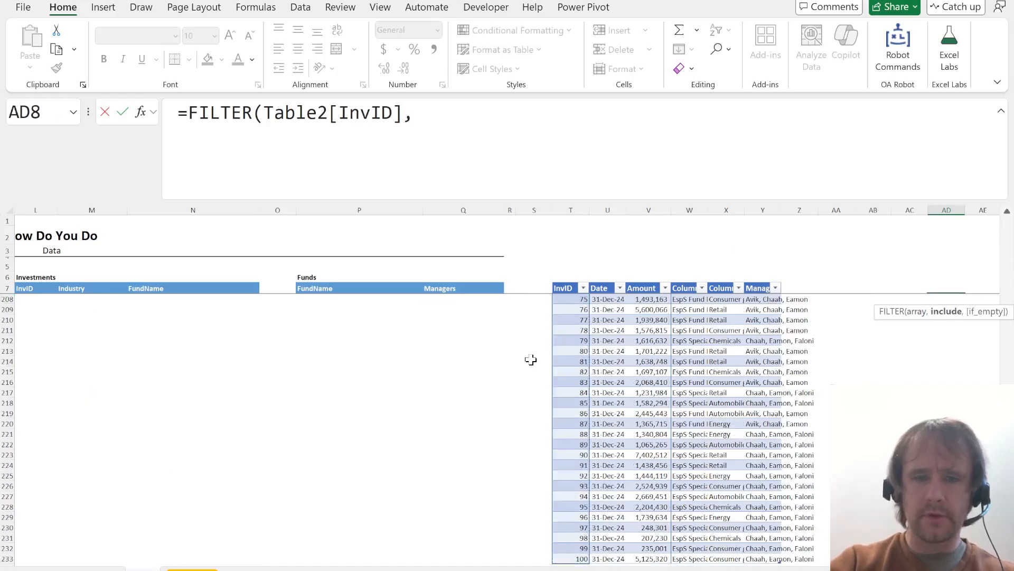
{"action": "type", "text": "isn"}
{"action": "key", "text": "Tab"}
{"action": "type", "text": "se"}
{"action": "key", "text": "Tab"}
{"action": "type", "text": "\"A"}
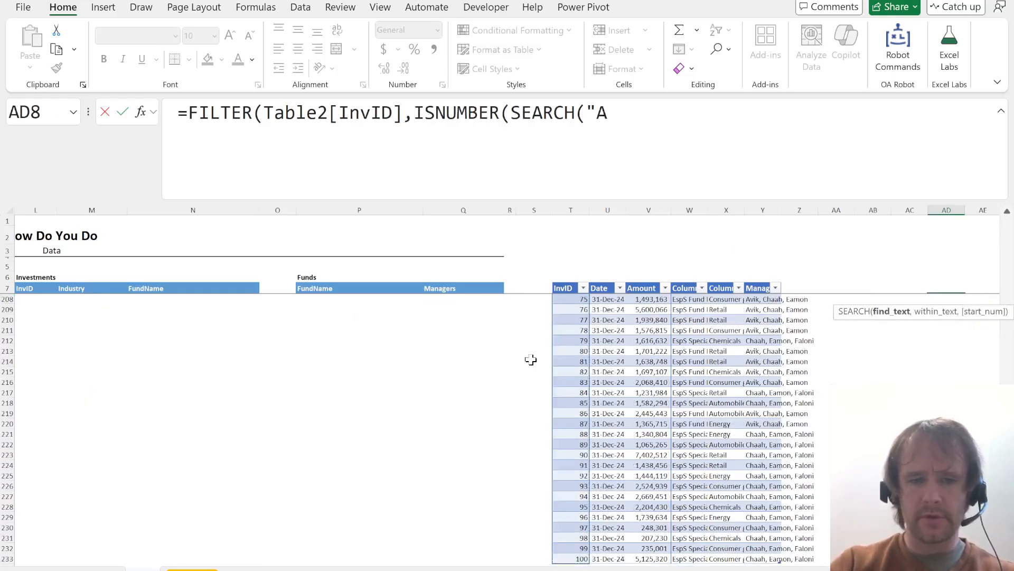
{"action": "type", "text": "vik\","}
{"action": "key", "text": "ctrl+Left"}
{"action": "key", "text": "ctrl+shift+Down"}
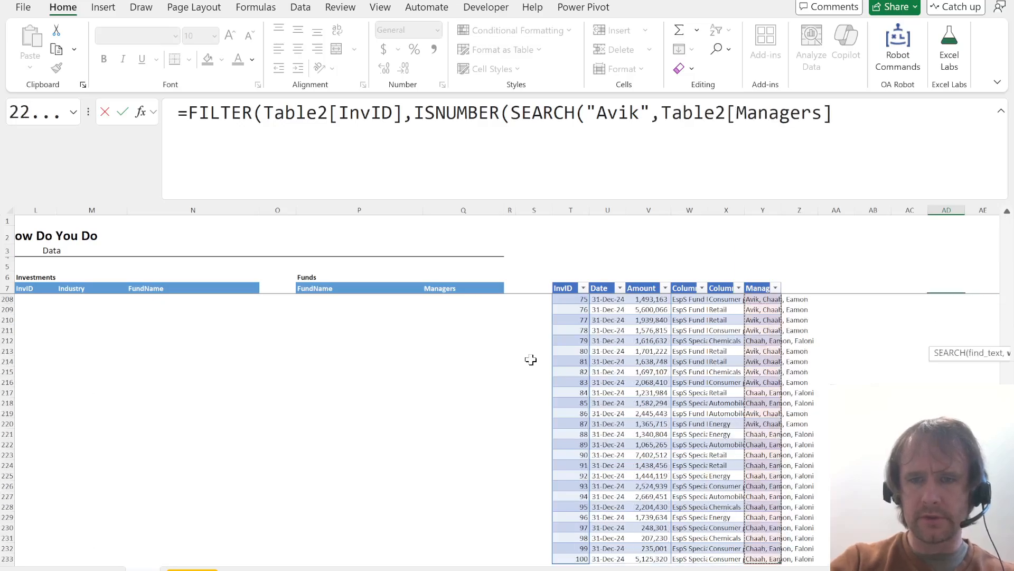
{"action": "type", "text": "))"}
{"action": "key", "text": "Return"}
{"action": "key", "text": "Return"}
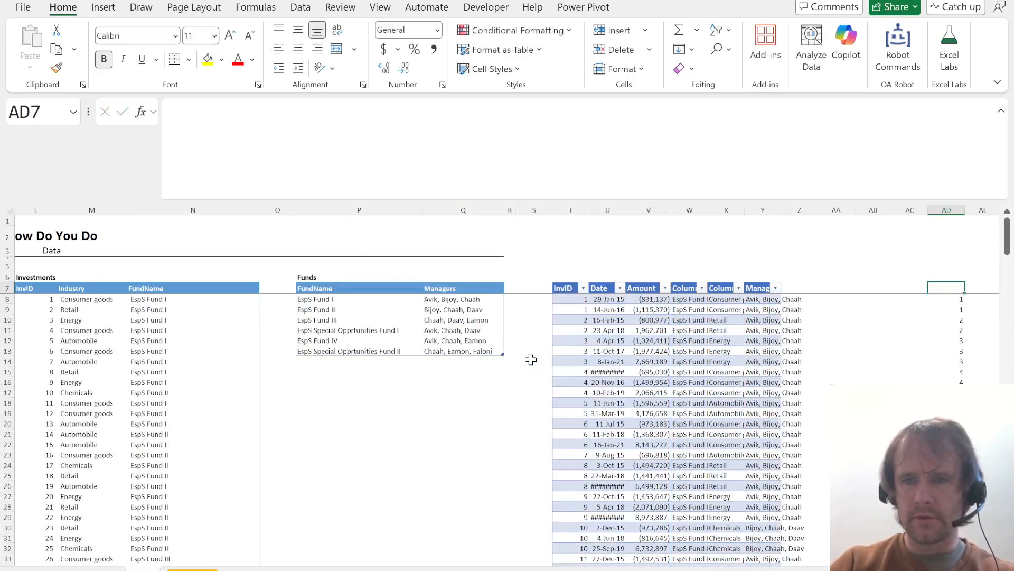
- Wrap the AD8 FILTER formula in UNIQUE to list each InvID only once
{"action": "key", "text": "Up"}
{"action": "key", "text": "F2"}
{"action": "key", "text": "Home"}
{"action": "key", "text": "Right"}
{"action": "type", "text": "un"}
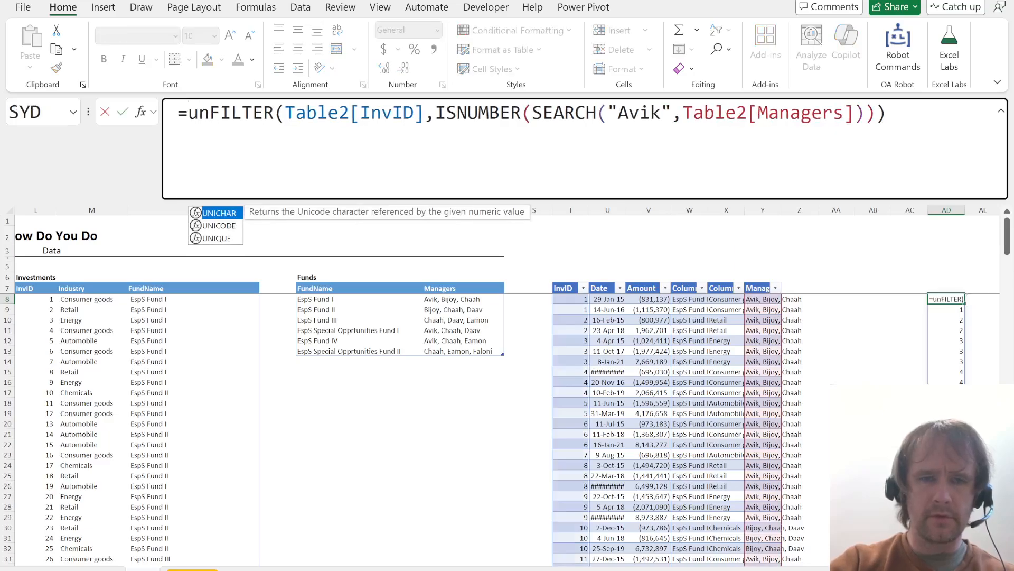
{"action": "key", "text": "Tab"}
{"action": "key", "text": "End"}
{"action": "type", "text": ")"}
{"action": "key", "text": "ctrl+Return"}
- Select the unique InvIDs to read their count, and answer quiz question 3 with 49
{"action": "key", "text": "ctrl+shift+Down"}
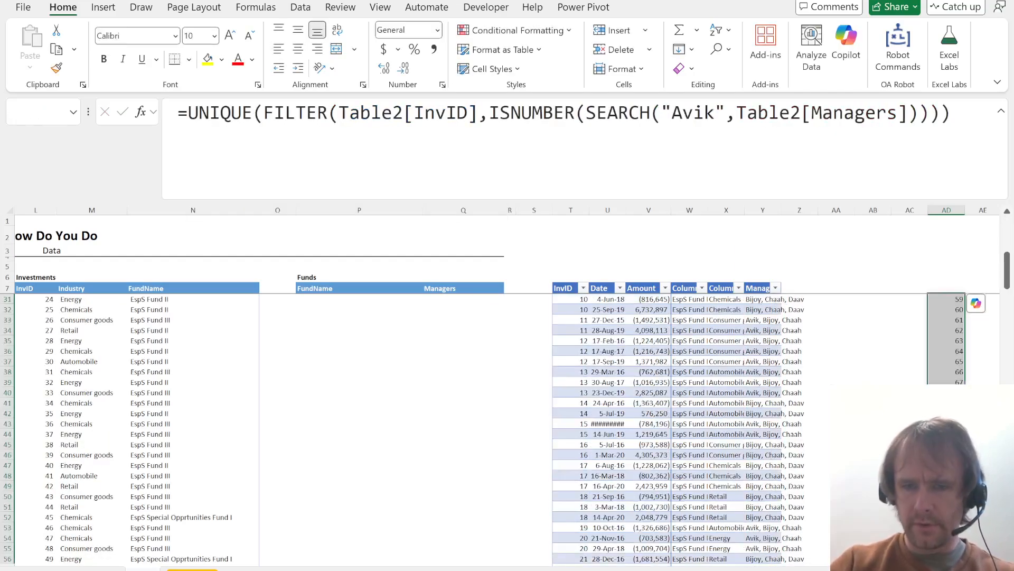
{"action": "left_click", "coordinate": [428, 377]}
{"action": "key", "text": "alt+Tab"}
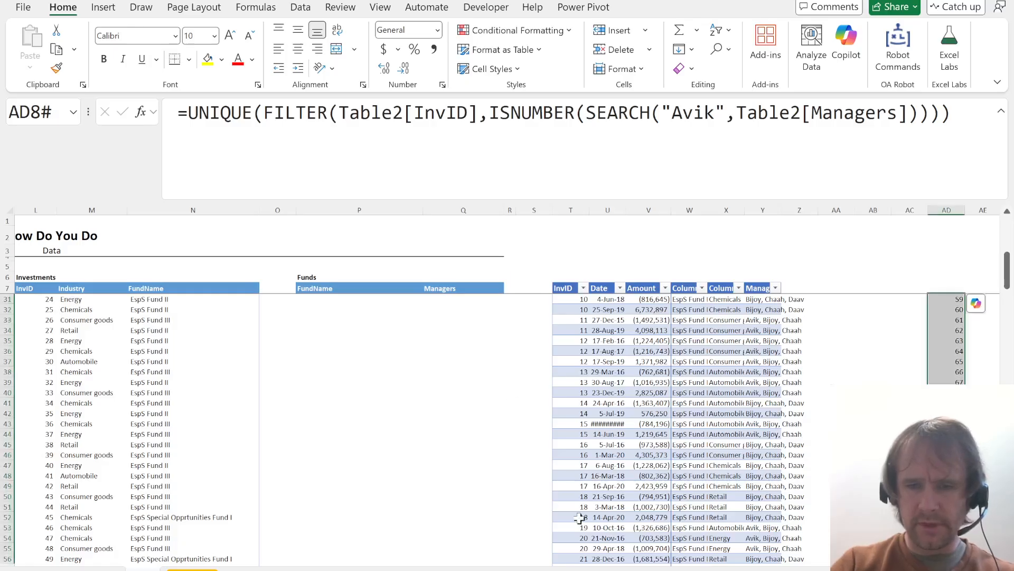
{"action": "key", "text": "alt+Tab"}
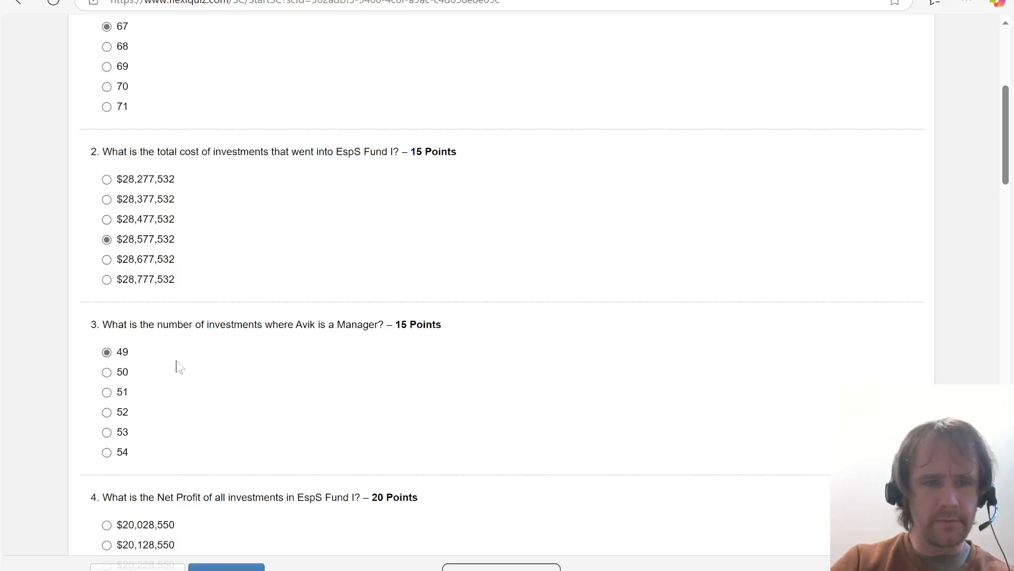
{"action": "scroll", "coordinate": [257, 397], "scroll_direction": "down", "scroll_amount": 3}
- Return to the workbook, delete the UNIQUE formula from AD8, and go back to the combined table
{"action": "key", "text": "alt+Tab"}
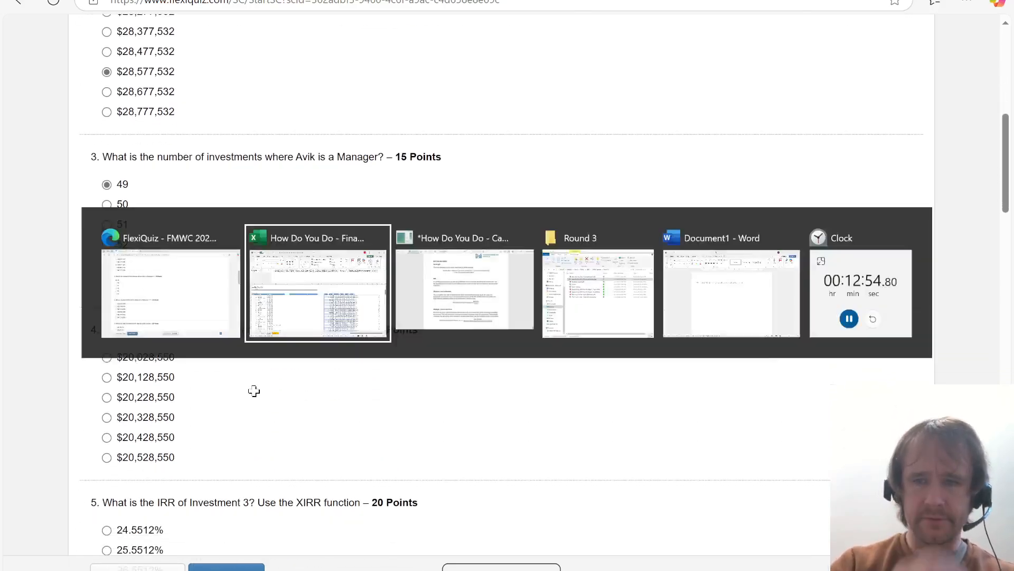
{"action": "key", "text": "Delete"}
{"action": "key", "text": "ctrl+Left"}
{"action": "key", "text": "ctrl+Left"}
{"action": "key", "text": "ctrl+Right"}
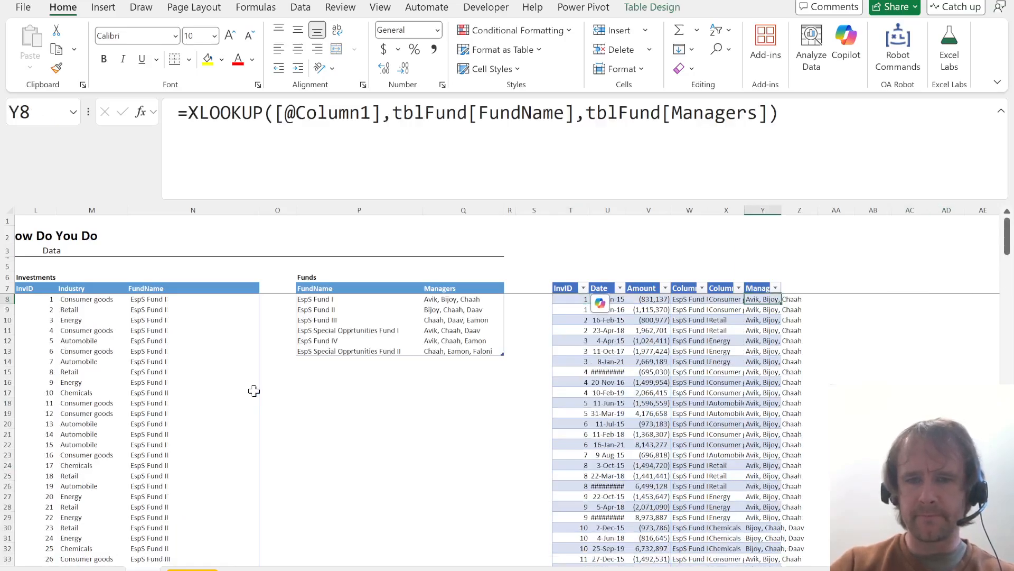
- Check the fund name lookup, the Net Profit definition in the case materials PDF, and quiz question 4 on EspS Fund I
{"action": "key", "text": "Right"}
{"action": "key", "text": "Right"}
{"action": "key", "text": "Left"}
{"action": "key", "text": "Left"}
{"action": "key", "text": "Left"}
{"action": "key", "text": "Left"}
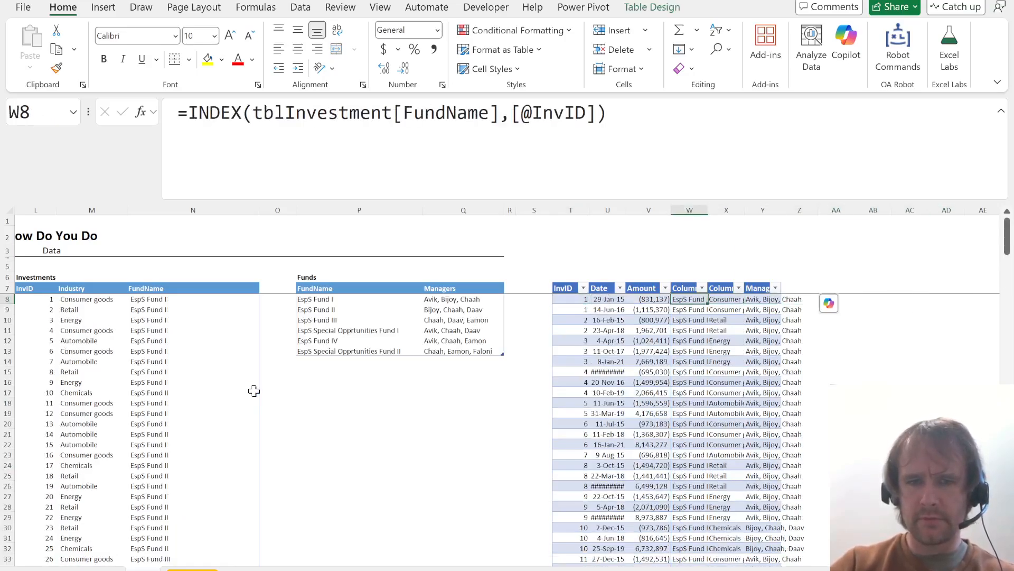
{"action": "key", "text": "Left"}
{"action": "key", "text": "Right"}
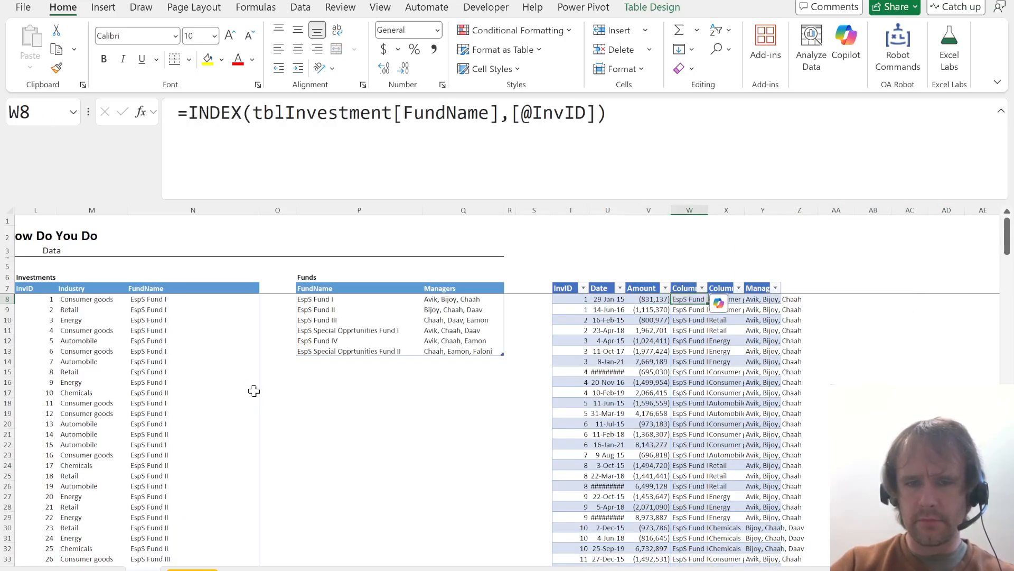
{"action": "key", "text": "alt+Tab"}
{"action": "key", "text": "alt+Tab"}
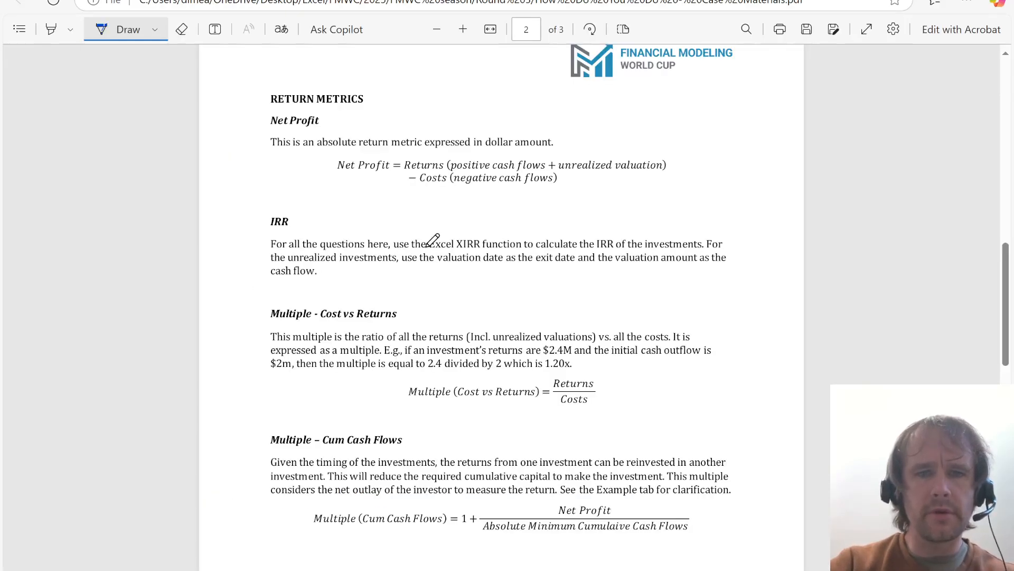
{"action": "key", "text": "alt+Tab"}
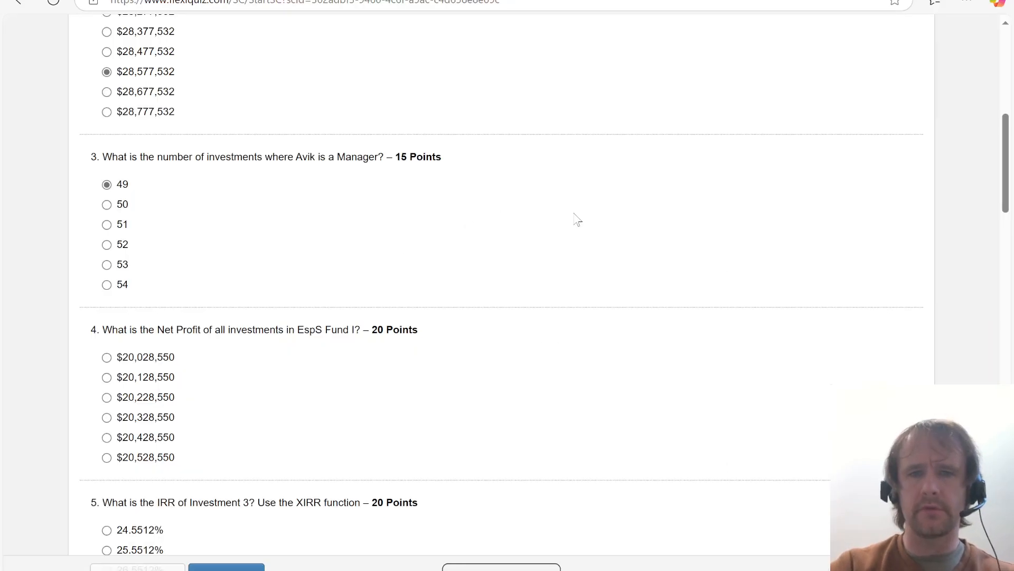
- Return to the workbook and insert a blank column at S between the Funds table and the combined table
{"action": "key", "text": "alt+Tab"}
{"action": "key", "text": "Tab"}
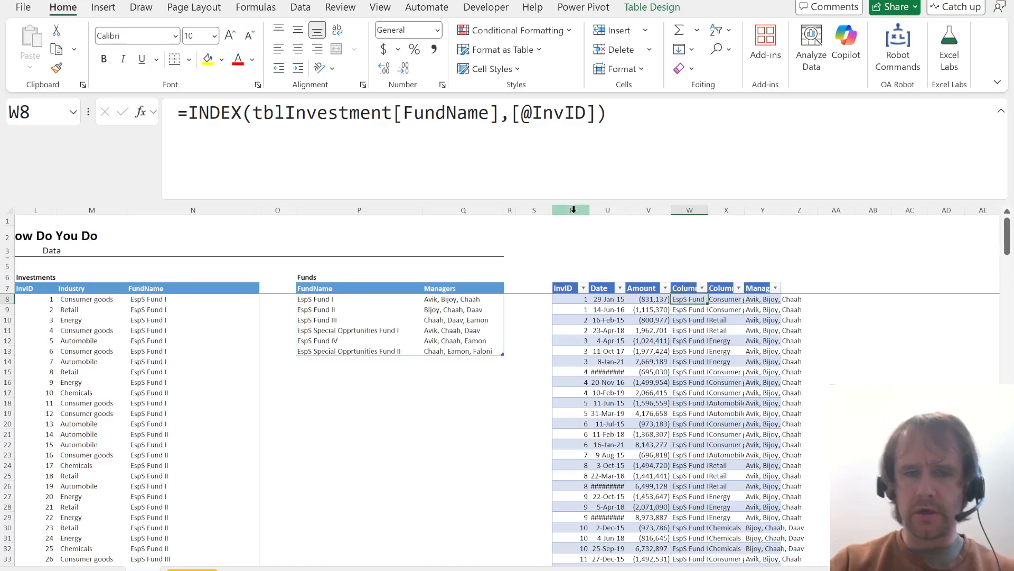
{"action": "key", "text": "Left"}
{"action": "key", "text": "Left"}
{"action": "key", "text": "Left"}
{"action": "key", "text": "Left"}
{"action": "key", "text": "alt+i"}
{"action": "type", "text": "c"}
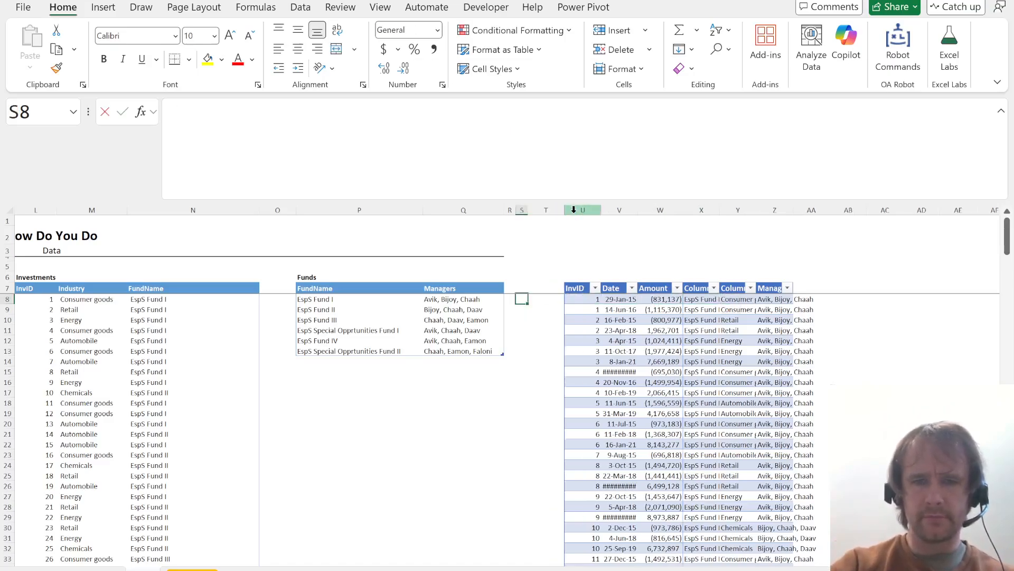
{"action": "type", "text": "ic"}
{"action": "key", "text": "Left"}
{"action": "key", "text": "Right"}
{"action": "key", "text": "Delete"}
- Add an NP column to the Funds table by entering the header in R7
{"action": "key", "text": "Left"}
{"action": "key", "text": "Up"}
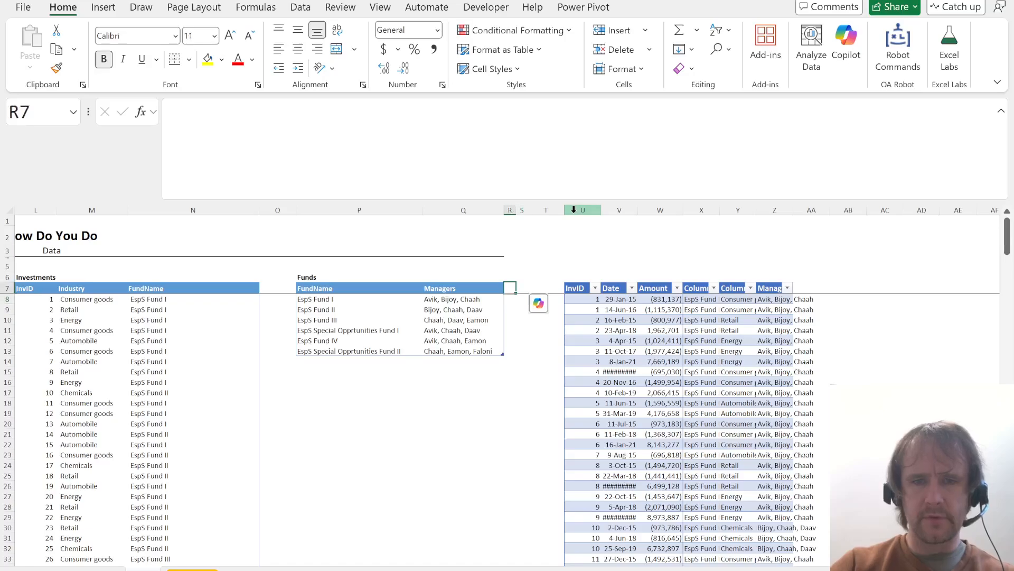
{"action": "type", "text": "Pr"}
{"action": "type", "text": "P"}
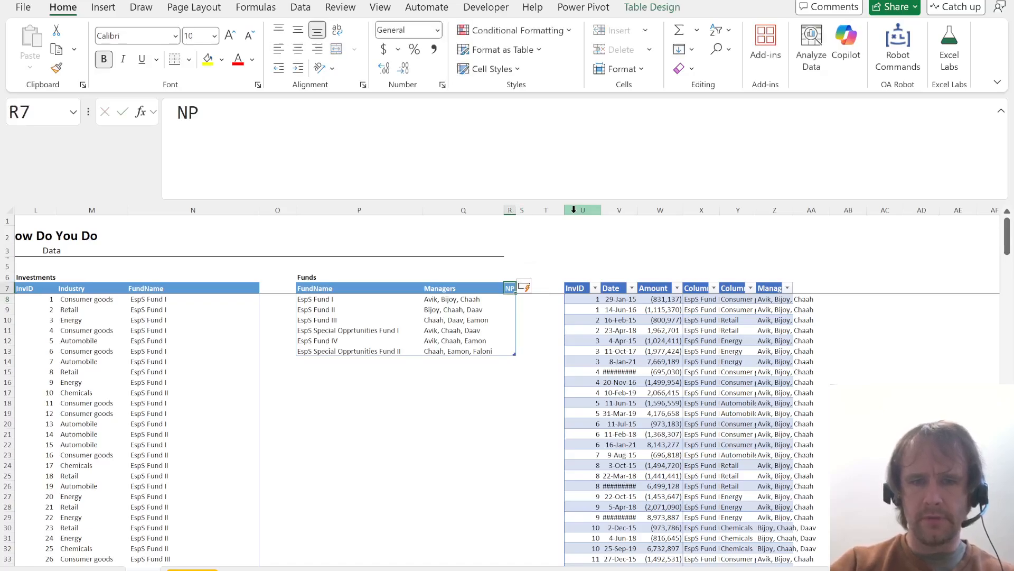
{"action": "key", "text": "Return"}
- Fill the NP column with =SUMIFS(Table2[Amount],Table2[Column1],[FundName])
{"action": "type", "text": "=sumi"}
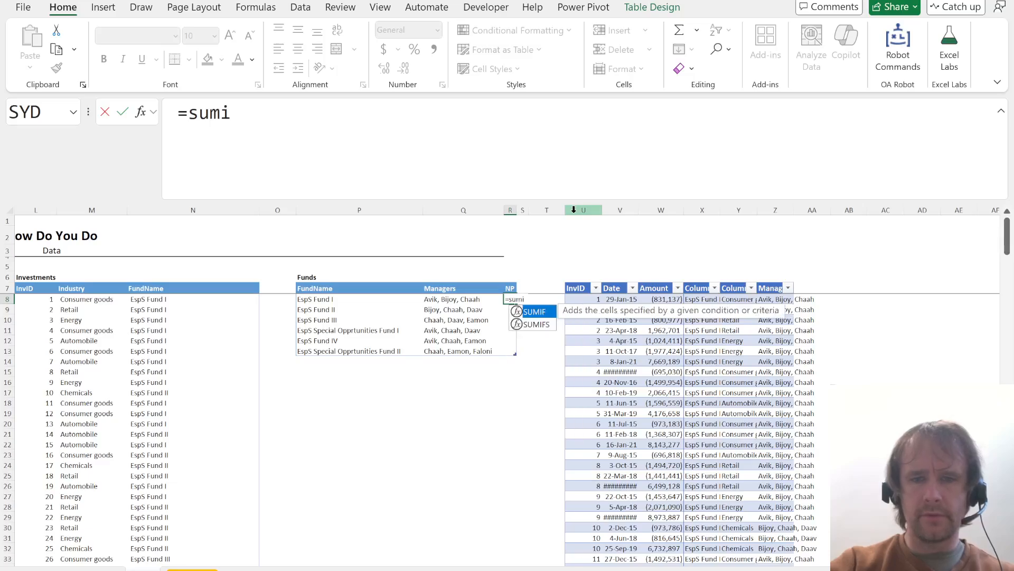
{"action": "key", "text": "Tab"}
{"action": "key", "text": "Right"}
{"action": "key", "text": "Right"}
{"action": "key", "text": "Right"}
{"action": "key", "text": "Right"}
{"action": "key", "text": "Right"}
{"action": "key", "text": "ctrl+shift+Down"}
{"action": "type", "text": ","}
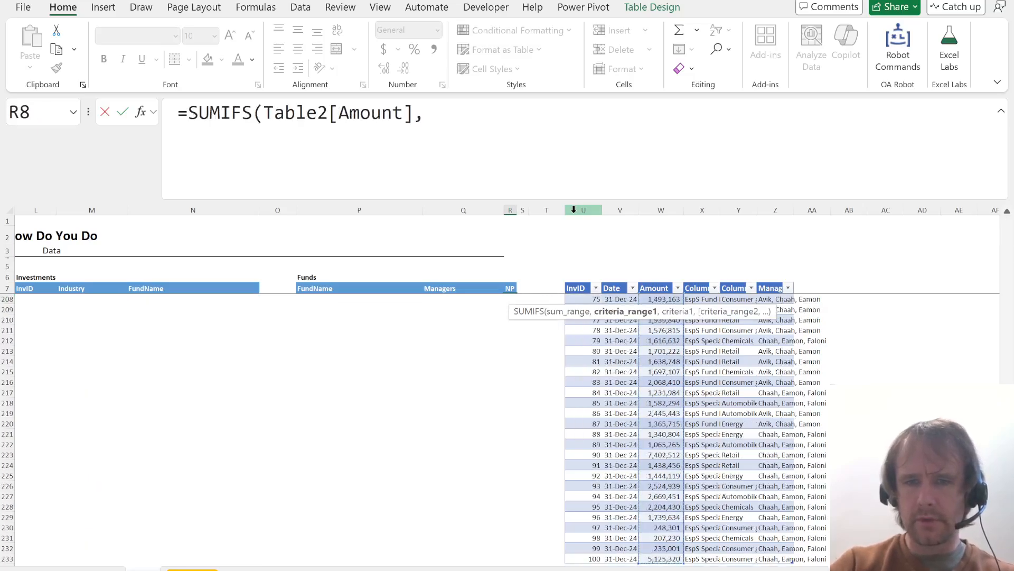
{"action": "key", "text": "Right"}
{"action": "key", "text": "Right"}
{"action": "key", "text": "Right"}
{"action": "key", "text": "Right"}
{"action": "key", "text": "Right"}
{"action": "key", "text": "Right"}
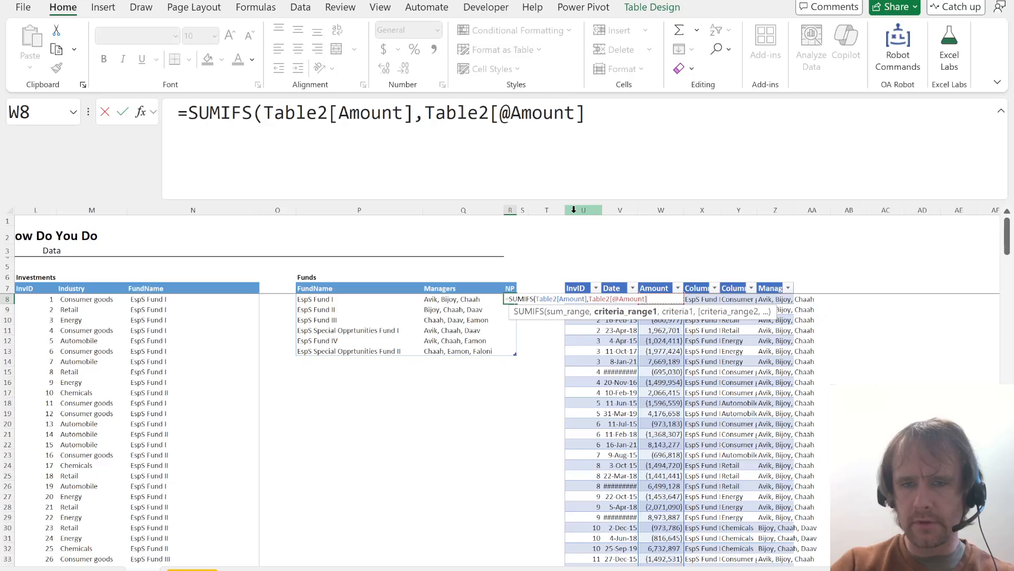
{"action": "key", "text": "ctrl+shift+Down"}
{"action": "type", "text": ","}
{"action": "key", "text": "Left"}
{"action": "key", "text": "Left"}
{"action": "key", "text": "Left"}
{"action": "key", "text": "Right"}
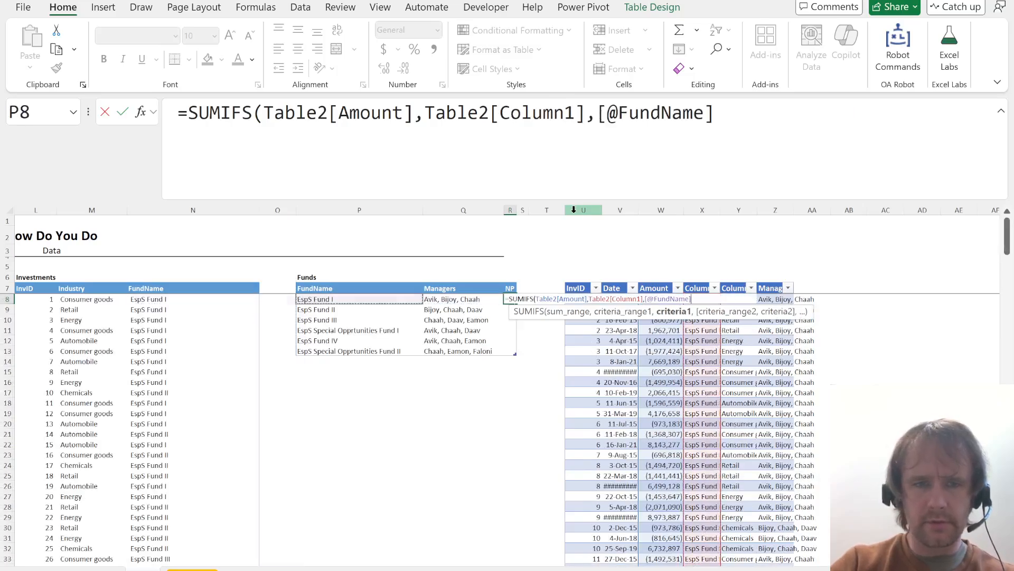
{"action": "key", "text": "ctrl+shift+Down"}
{"action": "type", "text": ")"}
{"action": "key", "text": "Return"}
{"action": "key", "text": "Up"}
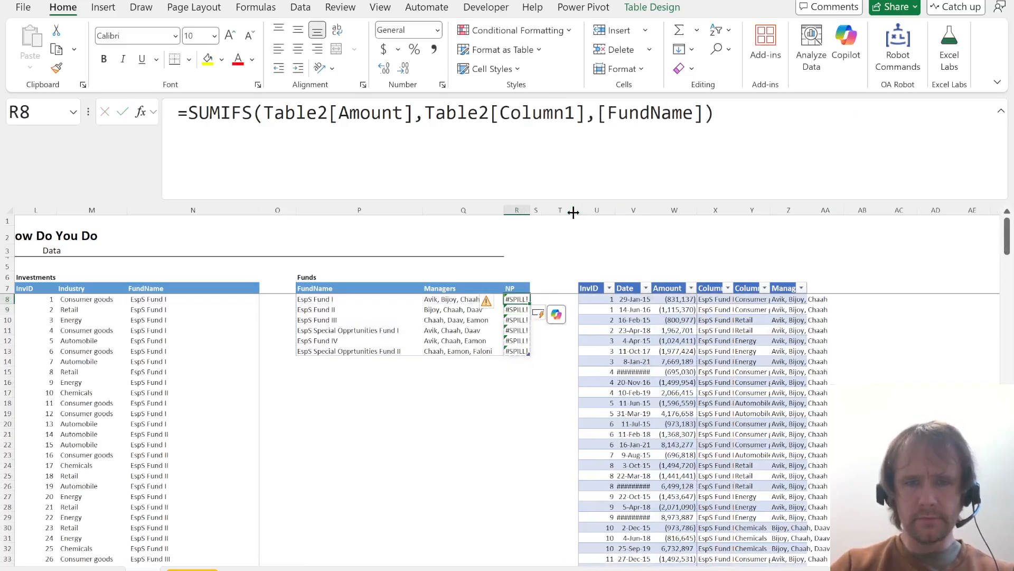
{"action": "left_click", "coordinate": [606, 113]}
{"action": "type", "text": "@"}
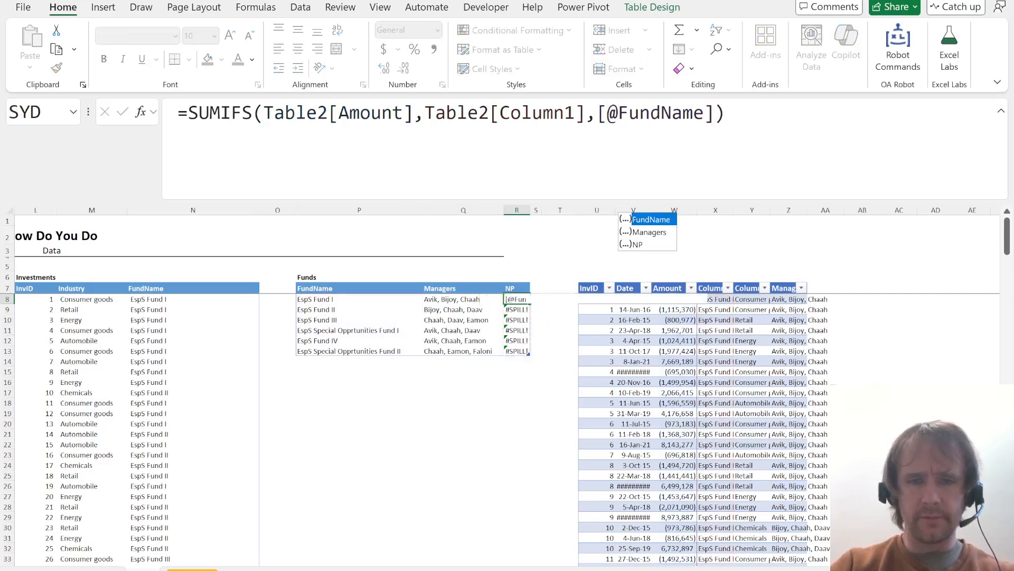
{"action": "key", "text": "Return"}
- Format the Funds table's NP amounts as numbers with thousands separators and no decimals
{"action": "key", "text": "Up"}
{"action": "key", "text": "ctrl+shift+Down"}
{"action": "key", "text": "ctrl+shift+1"}
{"action": "key", "text": "alt+h"}
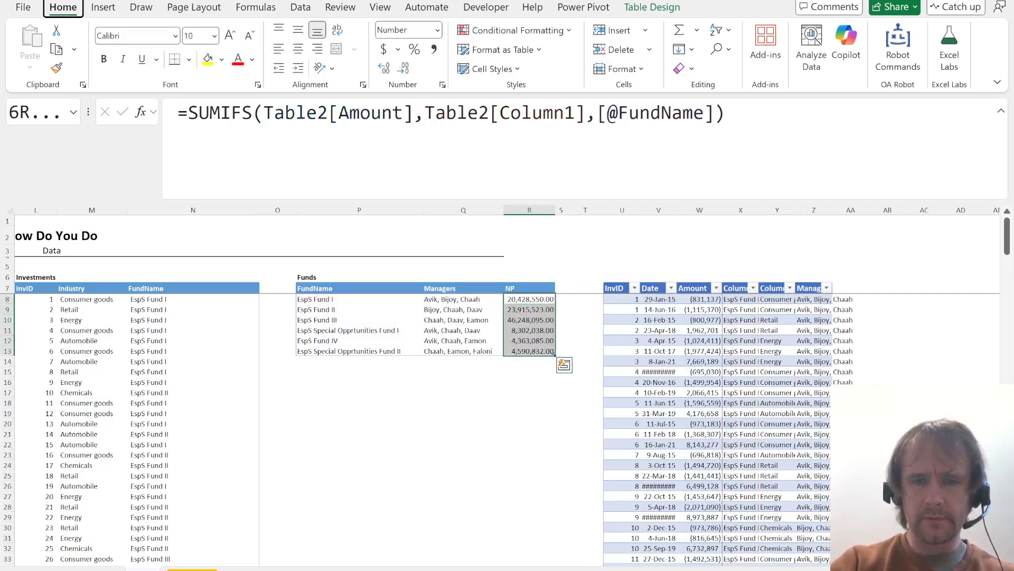
{"action": "key", "text": "9"}
{"action": "key", "text": "9"}
{"action": "key", "text": "Left"}
{"action": "key", "text": "Right"}
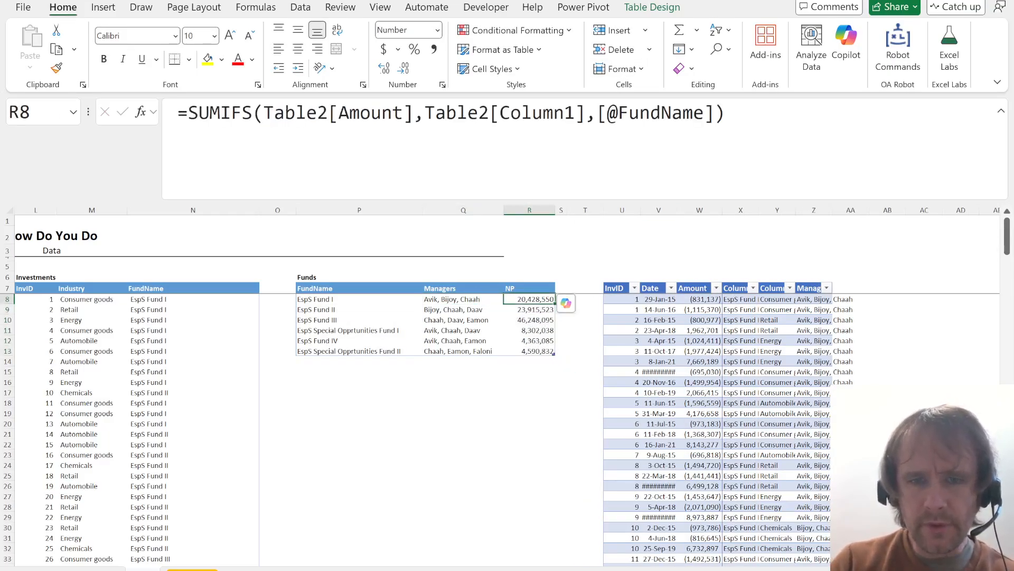
- Switch to the quiz and answer question 4 on EspS Fund I's Net Profit with $20,428,550
{"action": "key", "text": "alt+Tab"}
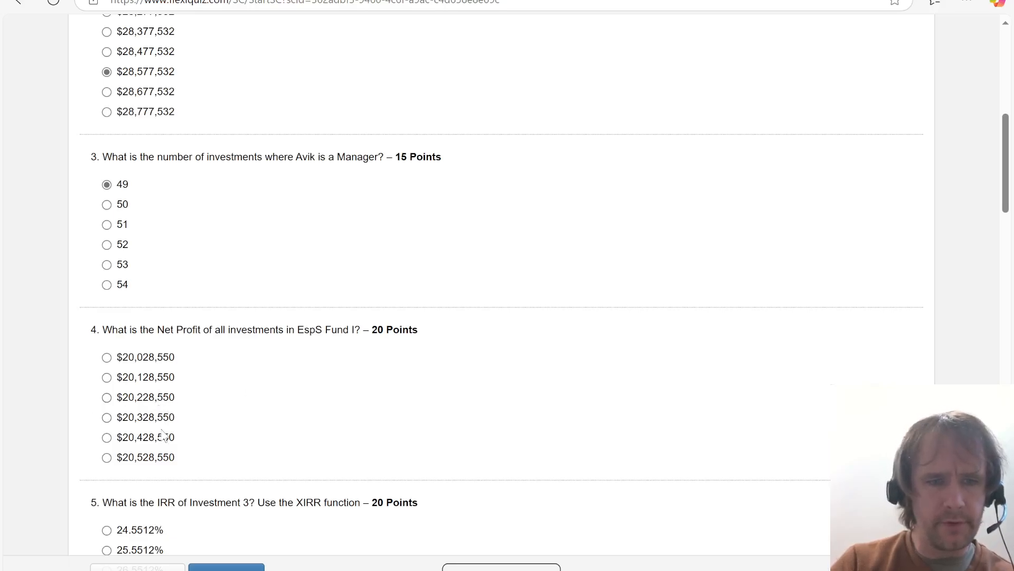
{"action": "scroll", "coordinate": [292, 452], "scroll_direction": "down", "scroll_amount": 4}
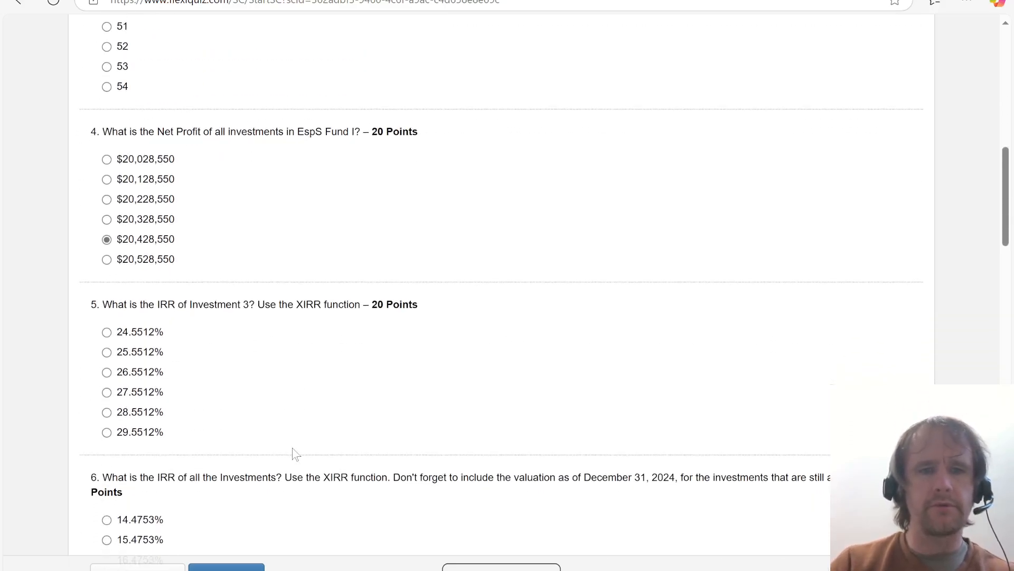
- Return to the workbook and select empty cell AC8 beyond the combined table
{"action": "key", "text": "alt+Tab"}
{"action": "key", "text": "Right"}
{"action": "key", "text": "Right"}
{"action": "key", "text": "Right"}
{"action": "key", "text": "Right"}
{"action": "key", "text": "Right"}
{"action": "key", "text": "Right"}
{"action": "key", "text": "Right"}
{"action": "key", "text": "Right"}
{"action": "key", "text": "Right"}
{"action": "key", "text": "Right"}
{"action": "key", "text": "Right"}
{"action": "key", "text": "Right"}
{"action": "key", "text": "Right"}
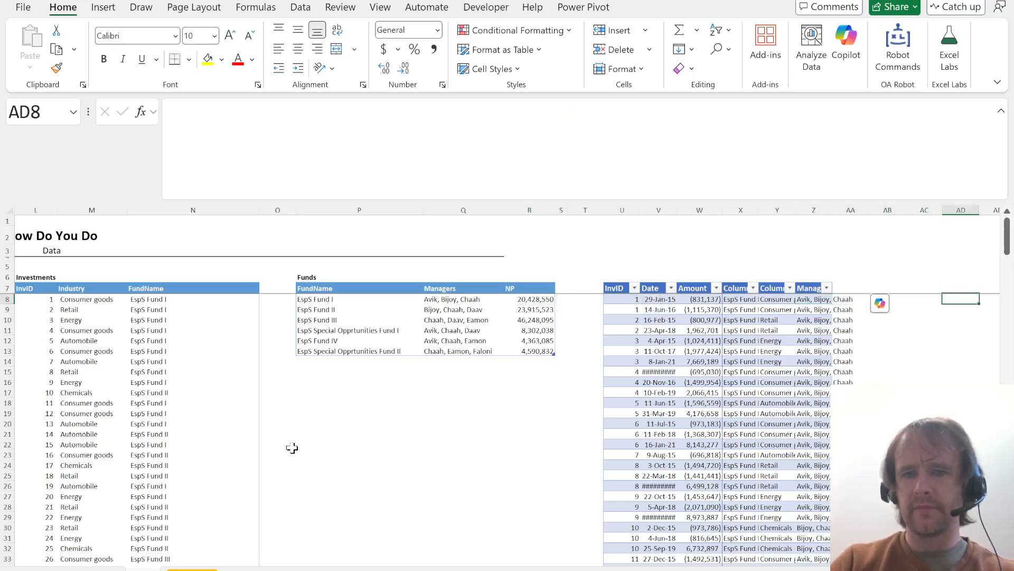
{"action": "key", "text": "Left"}
{"action": "key", "text": "Left"}
{"action": "type", "text": "="}
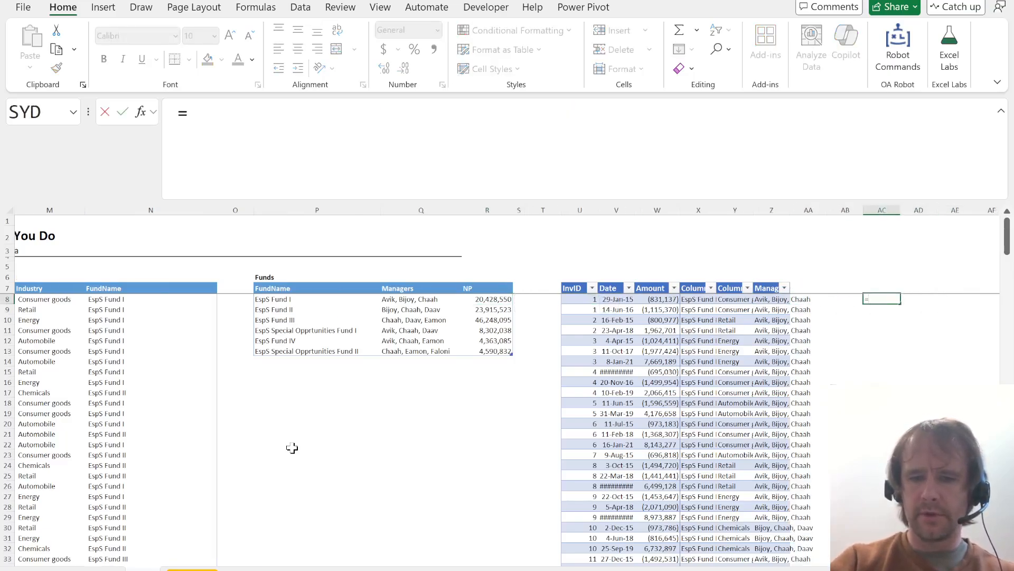
{"action": "type", "text": "-xir"}
{"action": "key", "text": "Tab"}
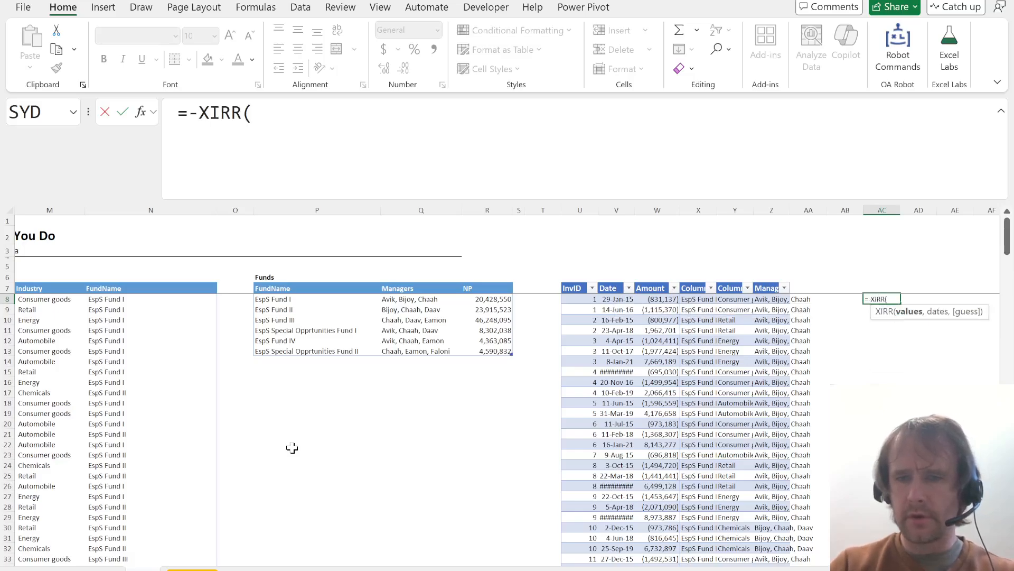
{"action": "key", "text": "Escape"}
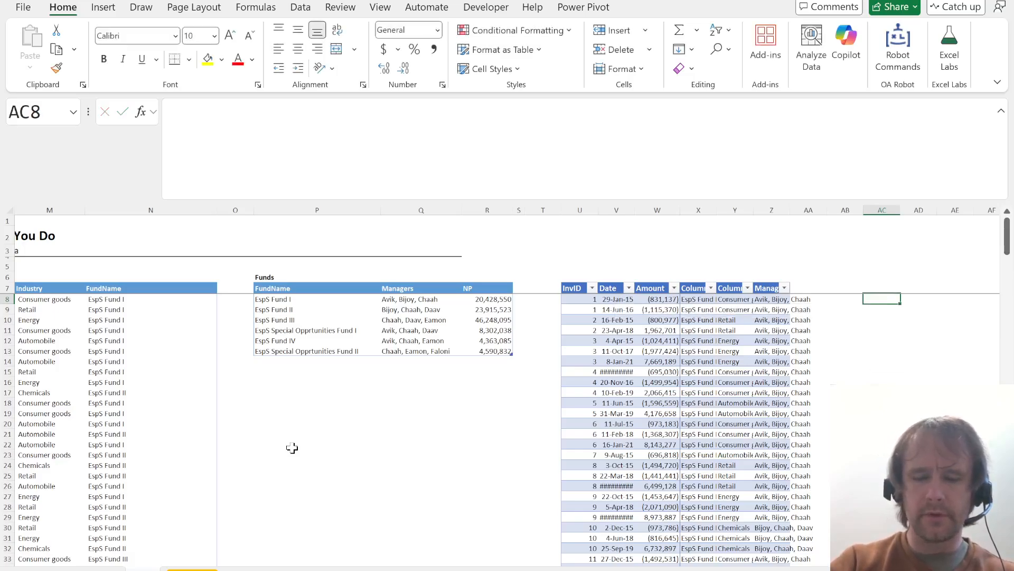
- Run the OA Robot command matching "it" to make the custom _xirr function available in the workbook
{"action": "key", "text": "ctrl+shift+r"}
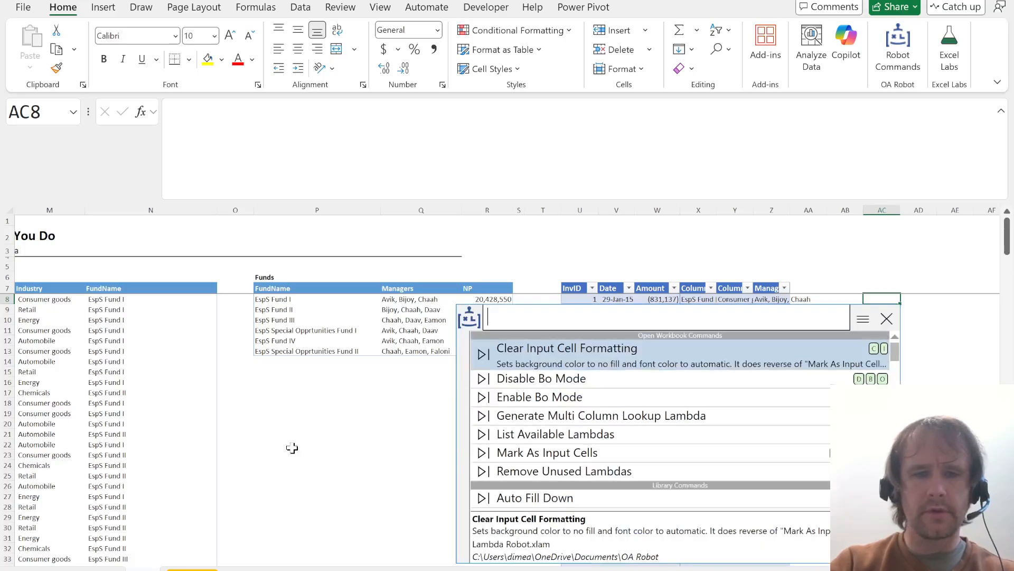
{"action": "type", "text": "it"}
{"action": "key", "text": "Return"}
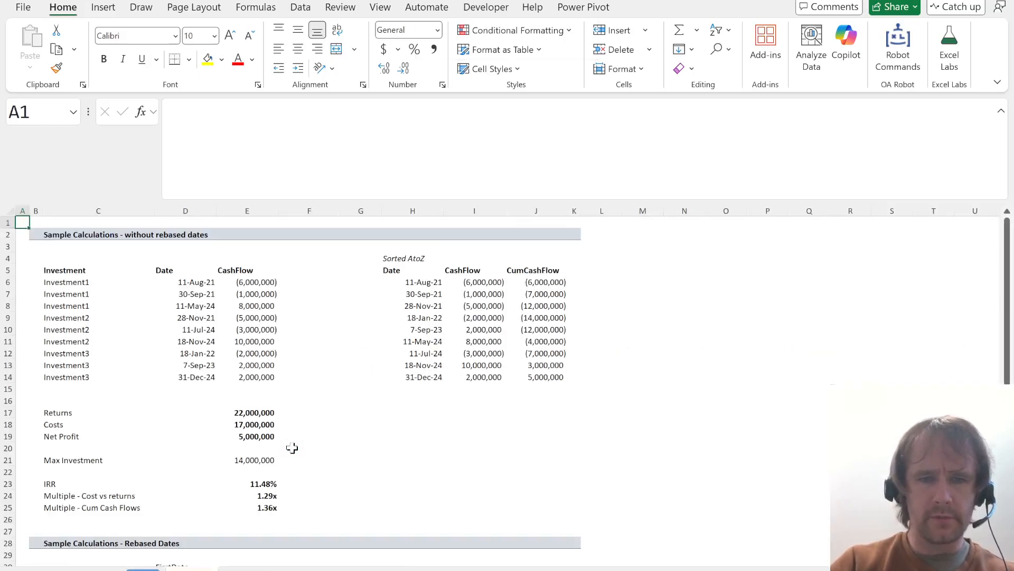
- Calculate Investment 3's IRR in AC8 with =_xirr(Table2[Amount]*(Table2[InvID]=3),Table2[Date])
{"action": "type", "text": "=_xirr("}
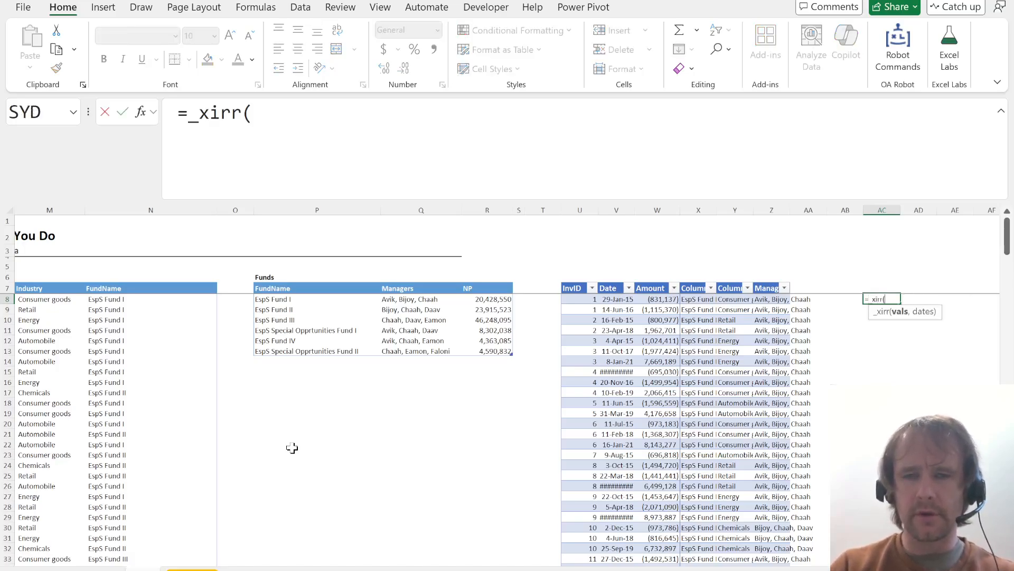
{"action": "key", "text": "Left"}
{"action": "key", "text": "Left"}
{"action": "key", "text": "Left"}
{"action": "key", "text": "Left"}
{"action": "key", "text": "Left"}
{"action": "key", "text": "Left"}
{"action": "key", "text": "ctrl+shift+Down"}
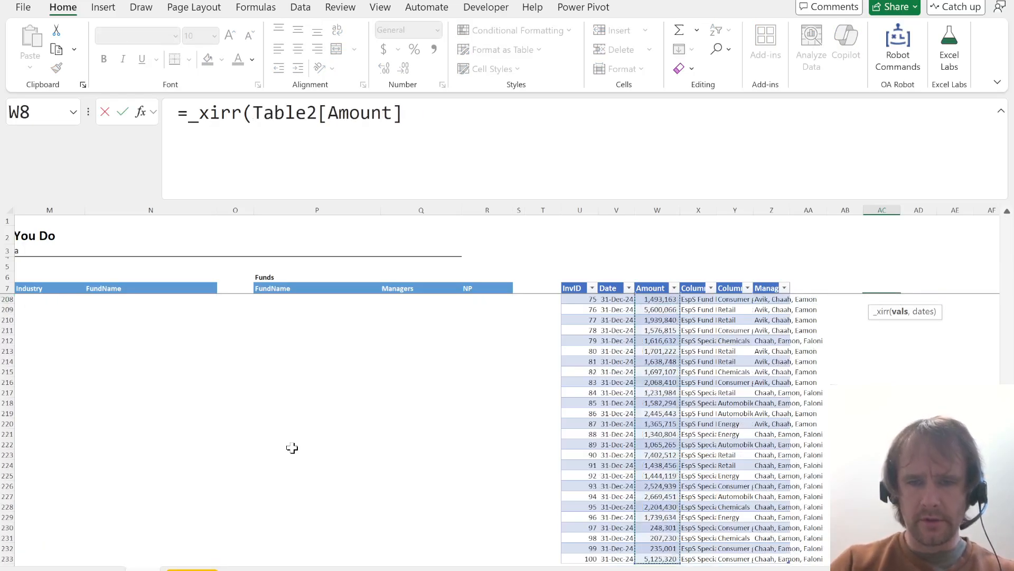
{"action": "type", "text": "*"}
{"action": "key", "text": "alt+Tab"}
{"action": "key", "text": "alt+Tab"}
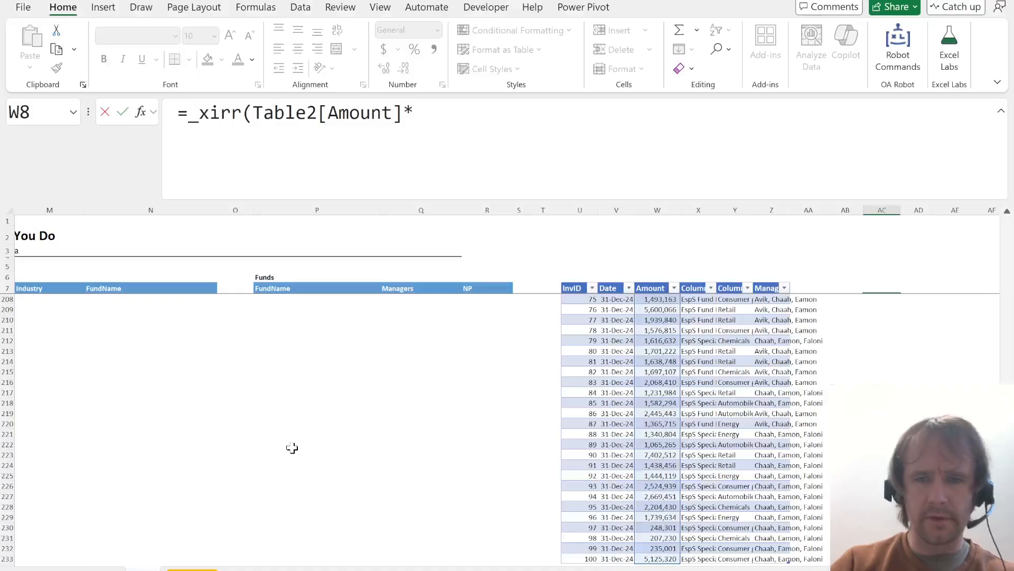
{"action": "left_click", "coordinate": [581, 340]}
{"action": "key", "text": "ctrl+space"}
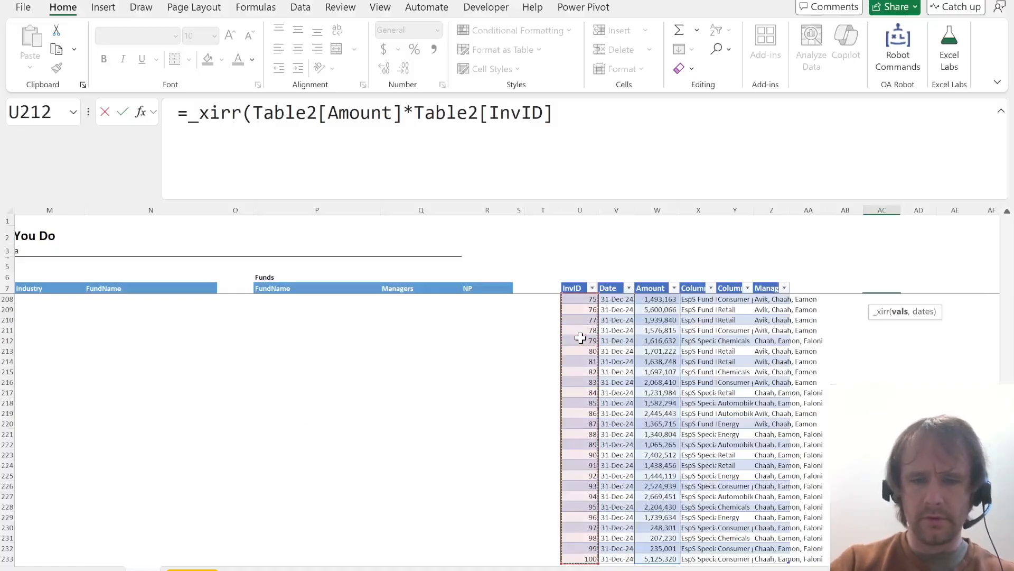
{"action": "type", "text": "=3)"}
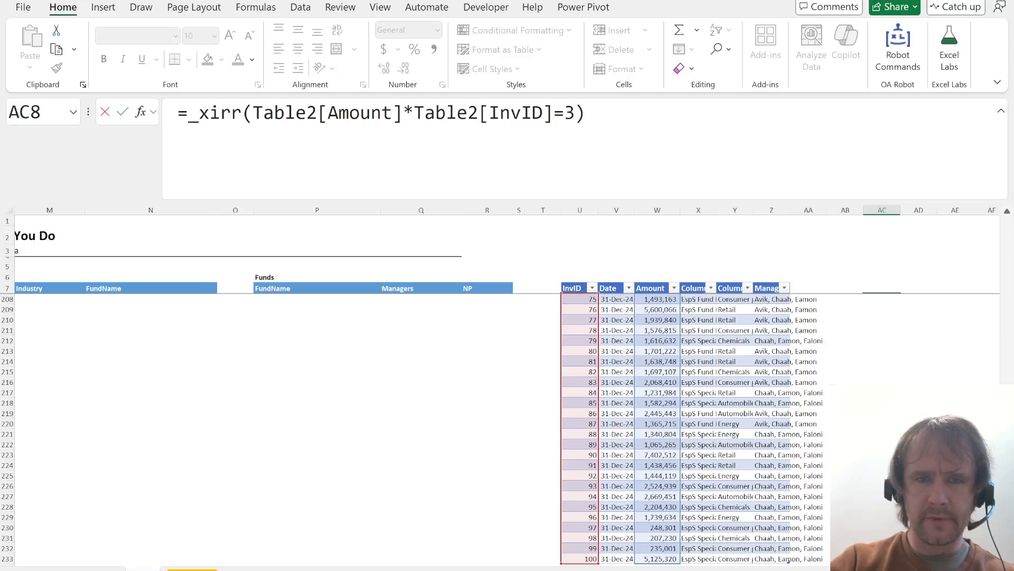
{"action": "left_click", "coordinate": [414, 113]}
{"action": "type", "text": "("}
{"action": "key", "text": "End"}
{"action": "type", "text": ","}
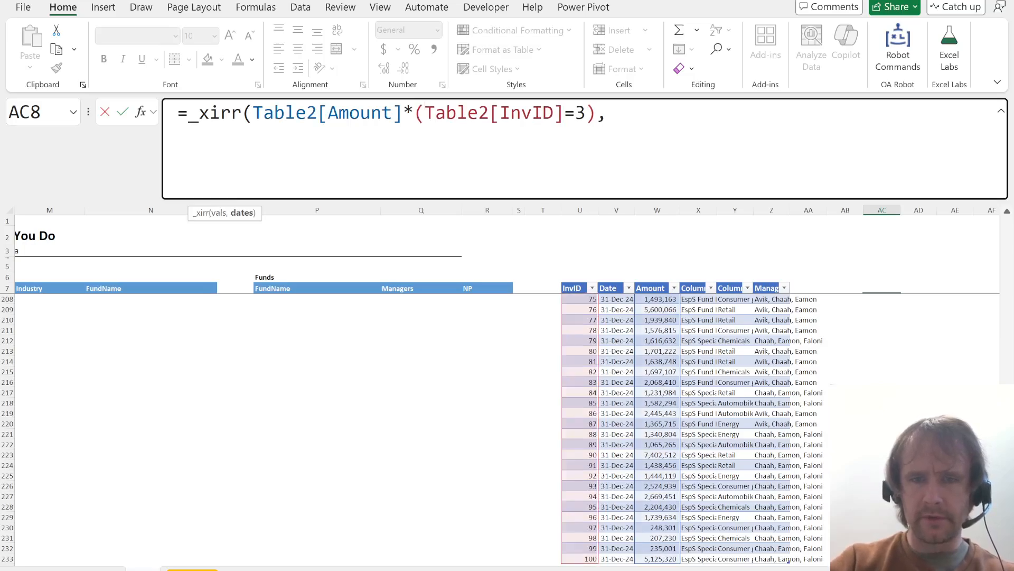
{"action": "left_click", "coordinate": [627, 354]}
{"action": "key", "text": "ctrl+space"}
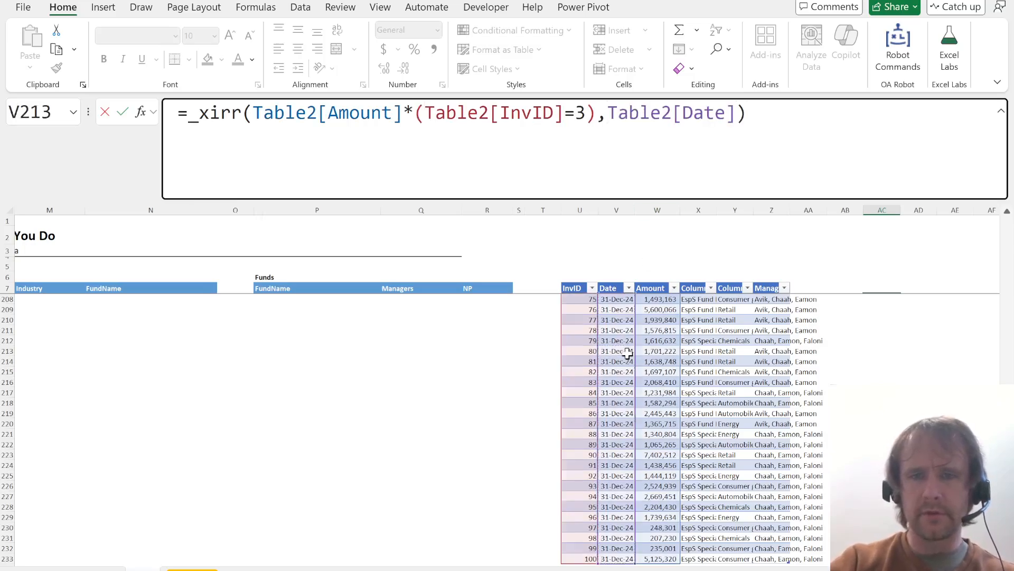
{"action": "key", "text": "Return"}
- Format AC8 as a percentage with four decimals to match the precision of the quiz's question 5 options
{"action": "key", "text": "Up"}
{"action": "key", "text": "ctrl+shift+5"}
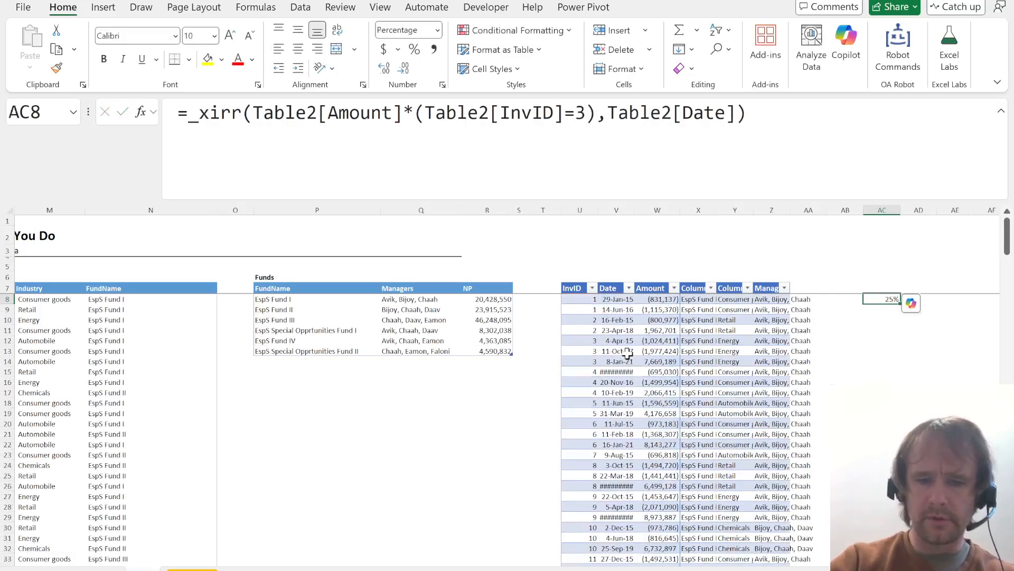
{"action": "key", "text": "alt+h"}
{"action": "key", "text": "0"}
{"action": "key", "text": "alt+h"}
{"action": "key", "text": "0"}
{"action": "key", "text": "alt+Tab"}
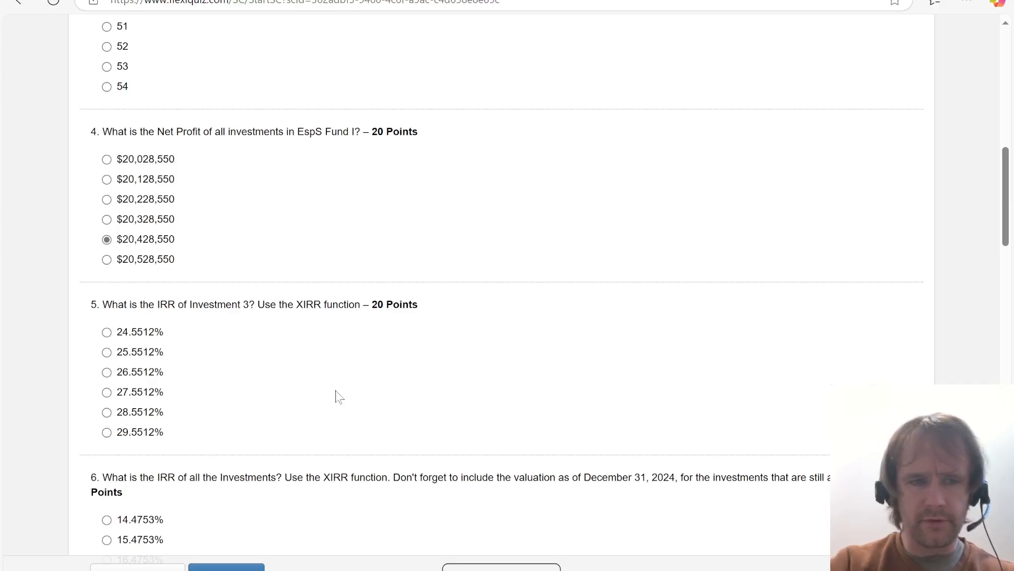
{"action": "key", "text": "alt+Tab"}
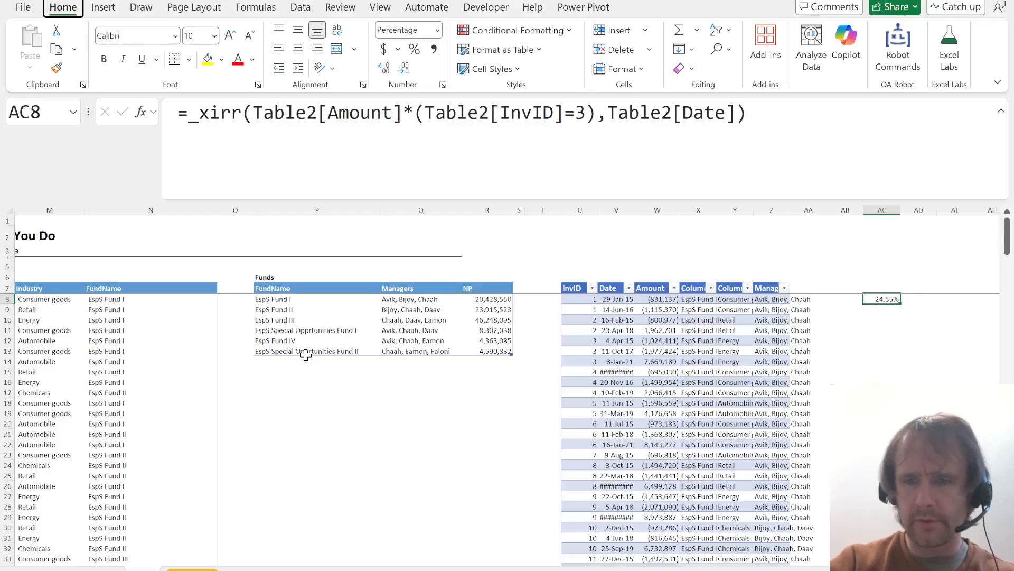
- Switch to the quiz and answer question 5 on Investment 3's IRR with 24.5512%
{"action": "key", "text": "alt+Tab"}
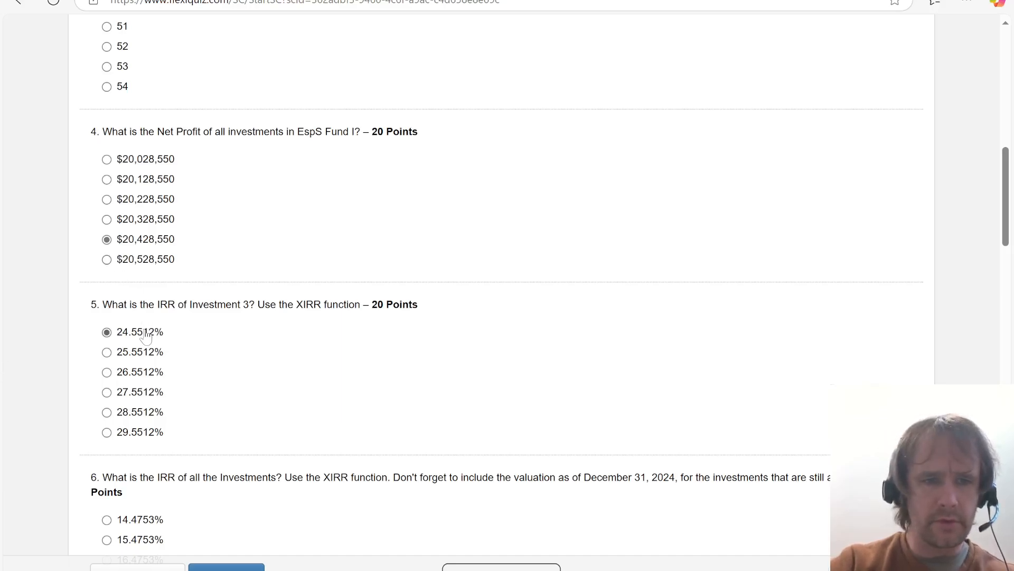
{"action": "scroll", "coordinate": [322, 370], "scroll_direction": "down", "scroll_amount": 3}
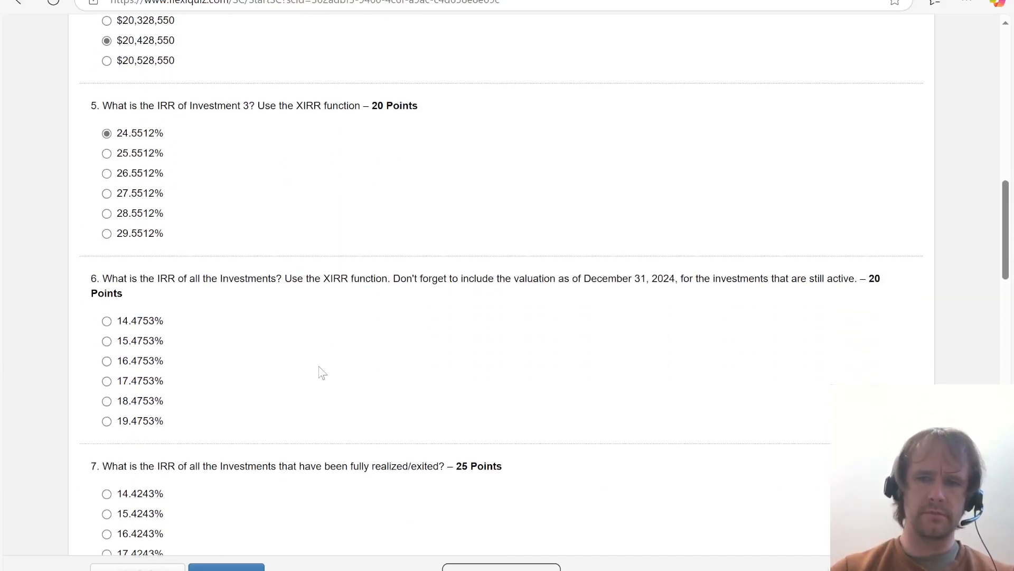
- Back in the workbook, calculate the IRR of all investments in AC10 with =XIRR(Table2[Amount],Table2[Date])
{"action": "key", "text": "alt+Tab"}
{"action": "key", "text": "Down"}
{"action": "key", "text": "Down"}
{"action": "type", "text": "="}
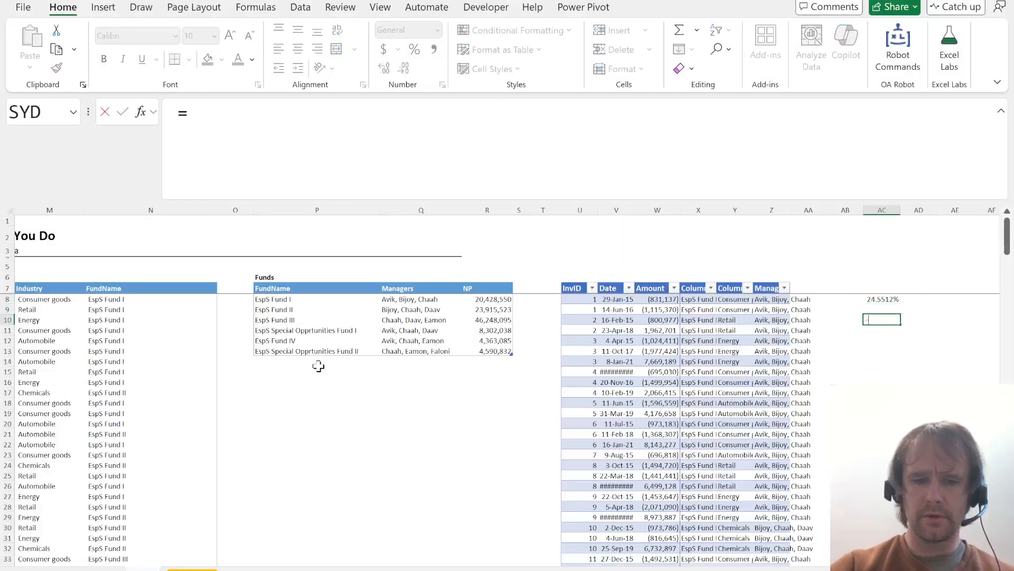
{"action": "type", "text": "xir"}
{"action": "key", "text": "Tab"}
{"action": "key", "text": "Left"}
{"action": "key", "text": "Left"}
{"action": "key", "text": "Left"}
{"action": "key", "text": "Left"}
{"action": "key", "text": "Left"}
{"action": "key", "text": "Left"}
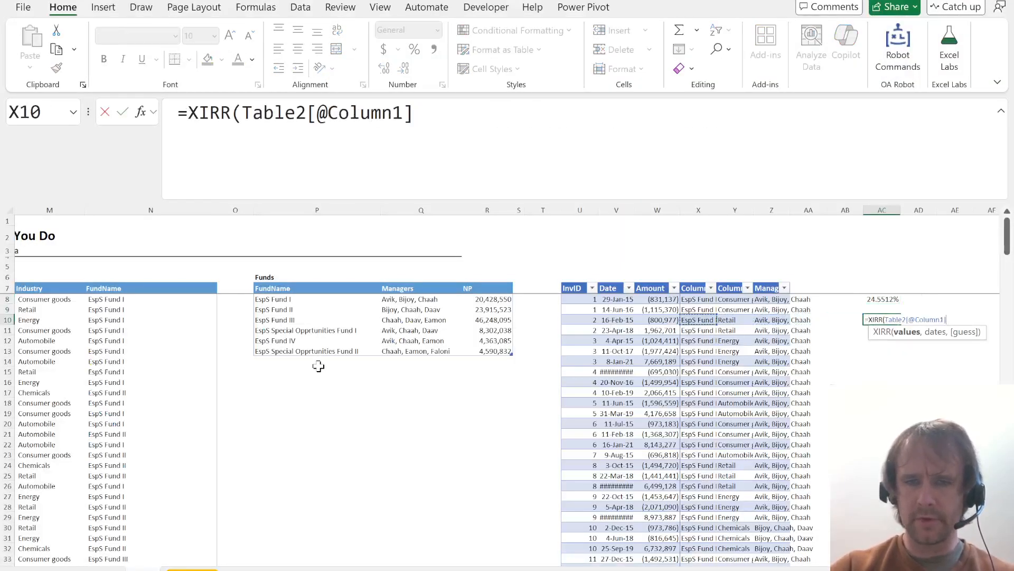
{"action": "key", "text": "ctrl+shift+Down"}
{"action": "type", "text": ","}
{"action": "key", "text": "ctrl+Left"}
{"action": "key", "text": "ctrl+Left"}
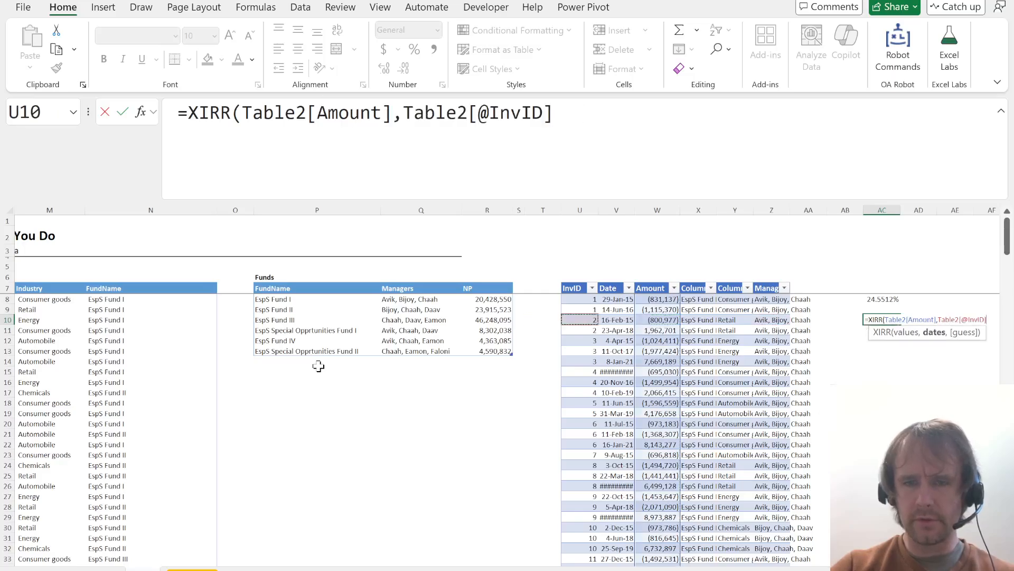
{"action": "key", "text": "Right"}
{"action": "key", "text": "ctrl+shift+Down"}
{"action": "key", "text": "Return"}
- Format AC10 as a number with six decimals to match the precision of the quiz's question 6 options
{"action": "key", "text": "Up"}
{"action": "key", "text": "ctrl+shift+1"}
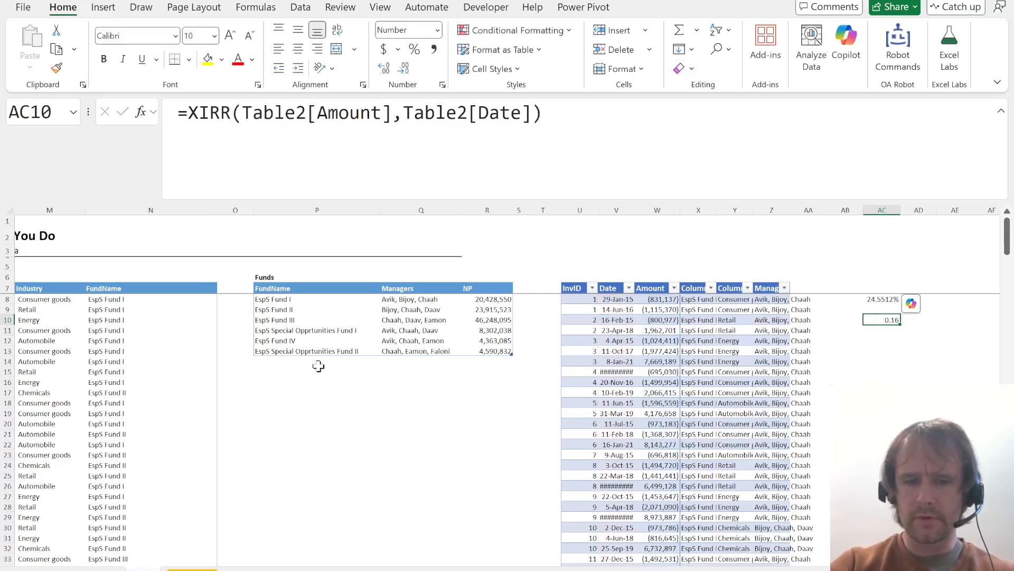
{"action": "key", "text": "alt"}
{"action": "key", "text": "h"}
{"action": "key", "text": "0"}
{"action": "key", "text": "alt+h"}
{"action": "key", "text": "0"}
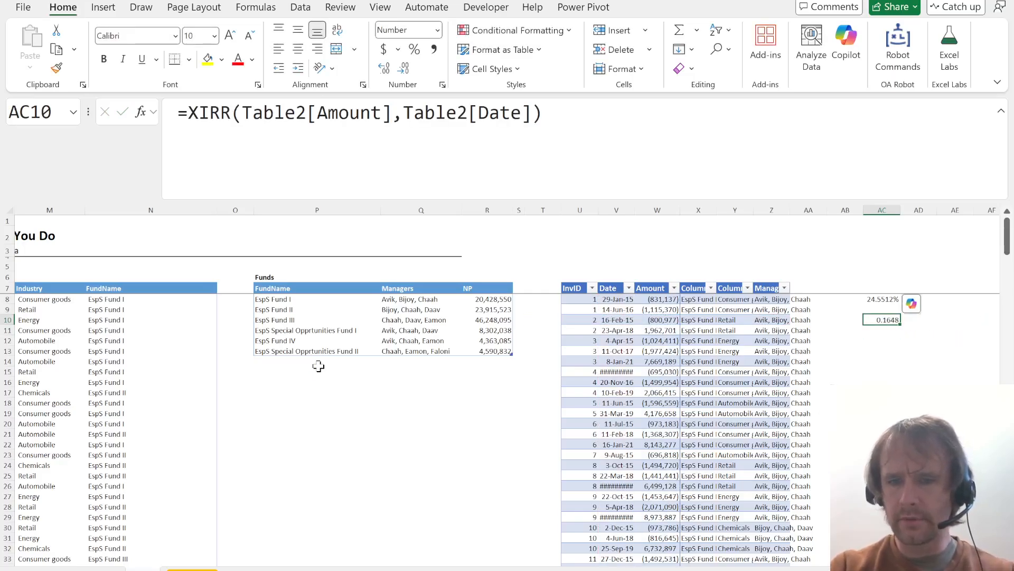
{"action": "key", "text": "alt+Tab"}
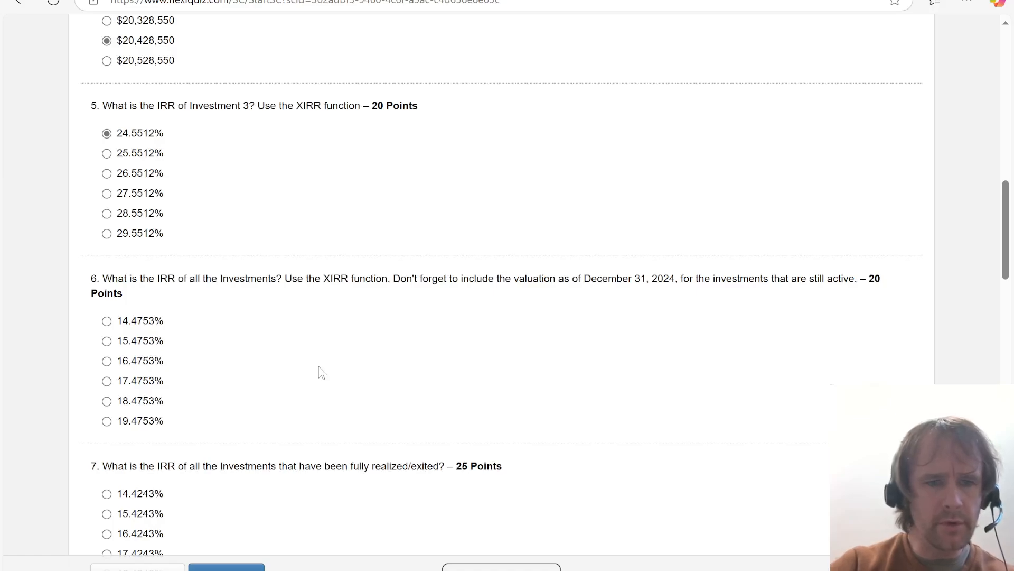
{"action": "key", "text": "alt+Tab"}
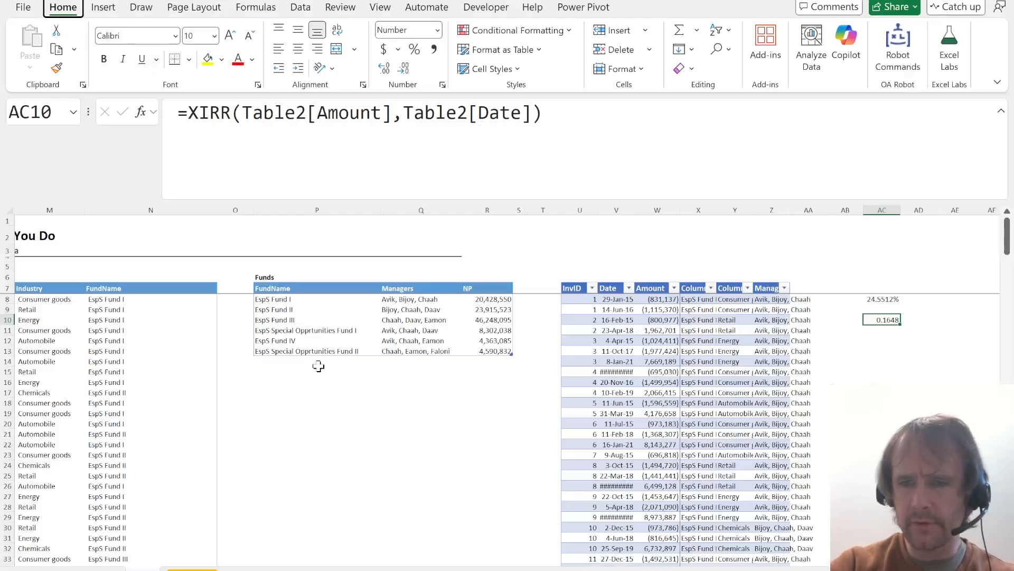
- Switch to the quiz and answer question 6 on the IRR of all investments with 16.4753%
{"action": "key", "text": "alt+Tab"}
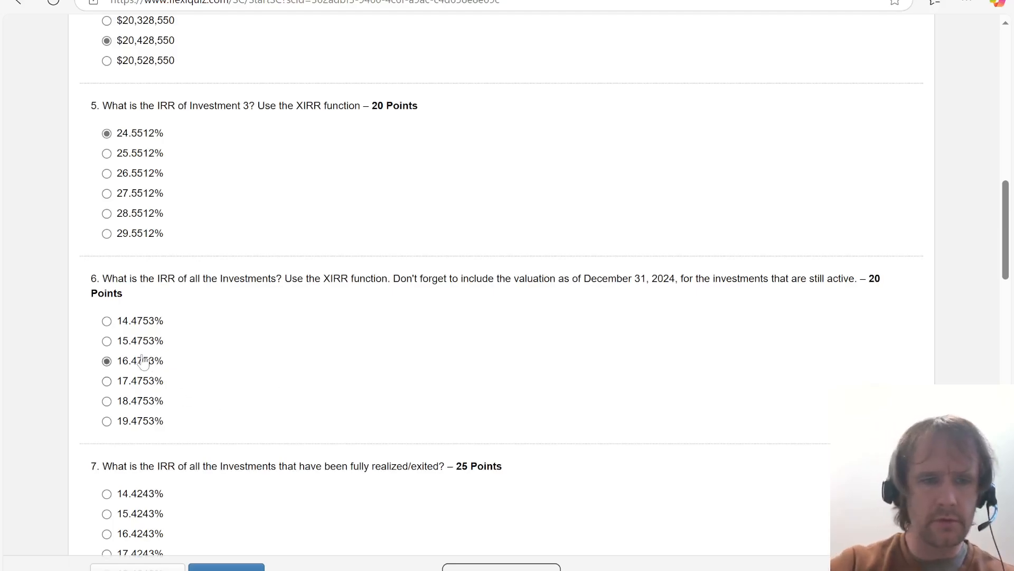
{"action": "scroll", "coordinate": [344, 427], "scroll_direction": "down", "scroll_amount": 3}
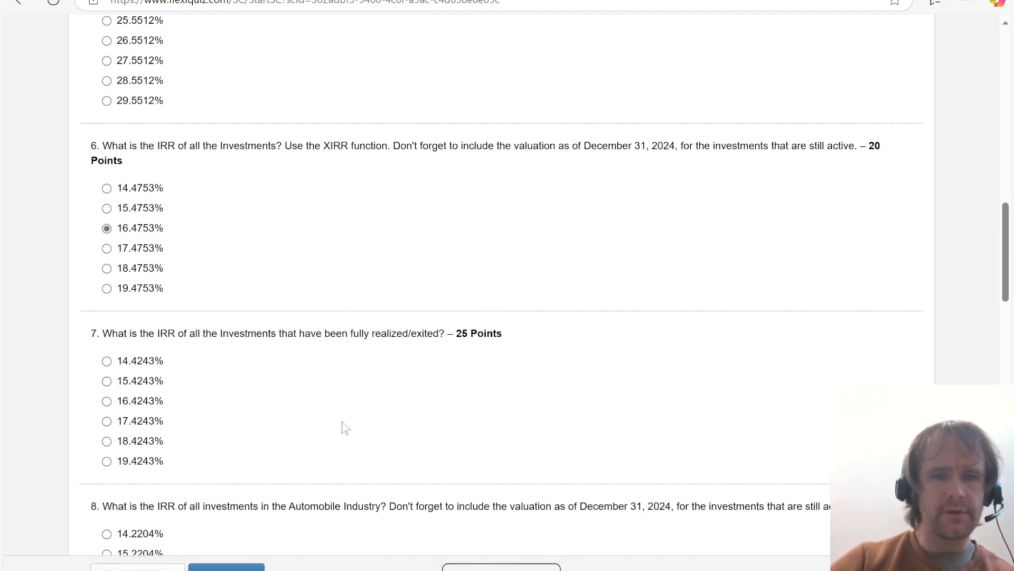
- Return to the workbook and clear the two IRR formulas from AC8 and AC10
{"action": "key", "text": "alt+Tab"}
{"action": "key", "text": "Up"}
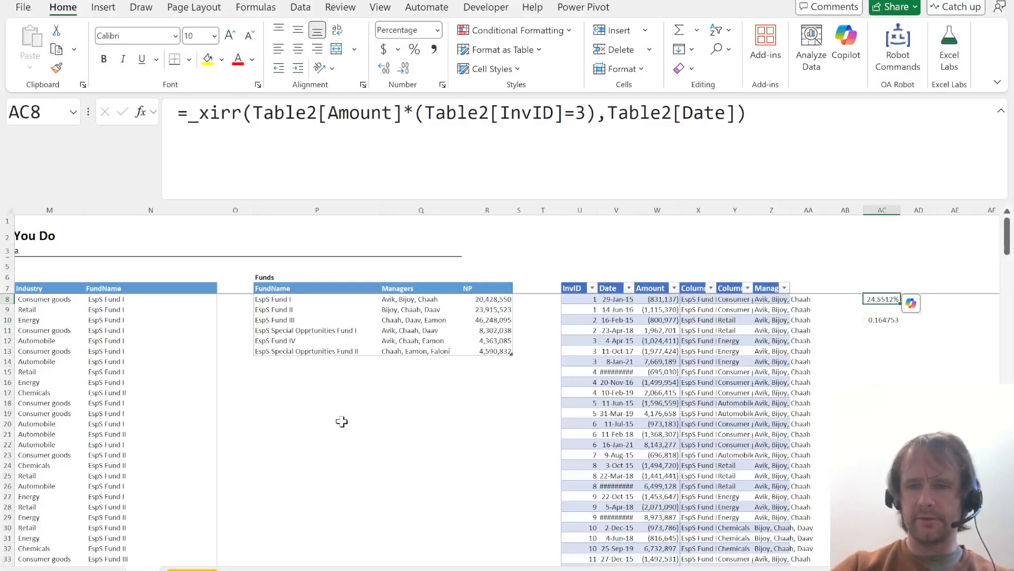
{"action": "key", "text": "shift+Down"}
{"action": "key", "text": "Delete"}
{"action": "key", "text": "shift+Up"}
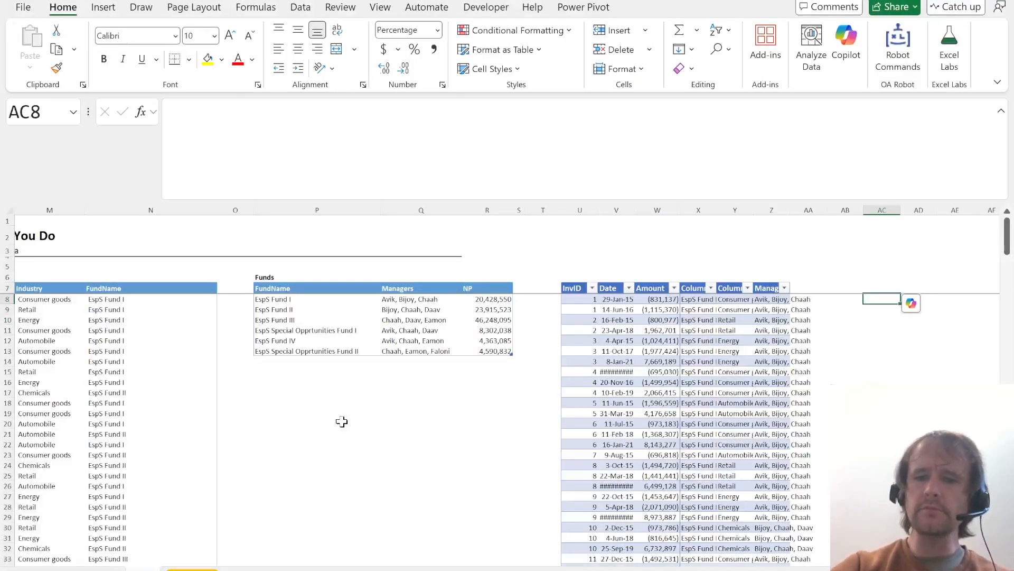
- In AC8, list the investment IDs that have no valuation with =UNIQUE(VSTACK(SEQUENCE(100),tblVal[InvID]),,1)
{"action": "type", "text": "=uniq"}
{"action": "key", "text": "Escape"}
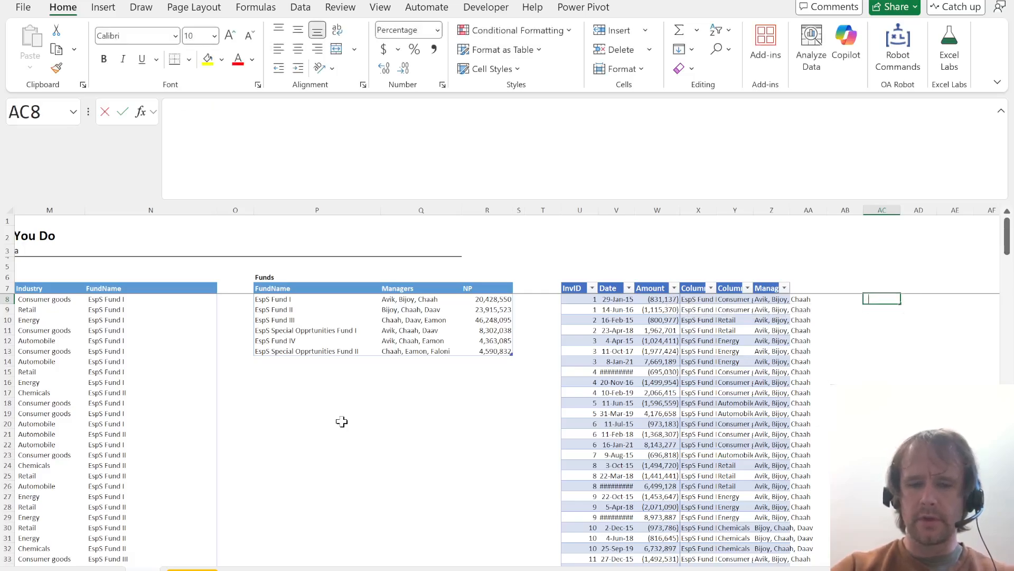
{"action": "type", "text": "=uniq"}
{"action": "key", "text": "Tab"}
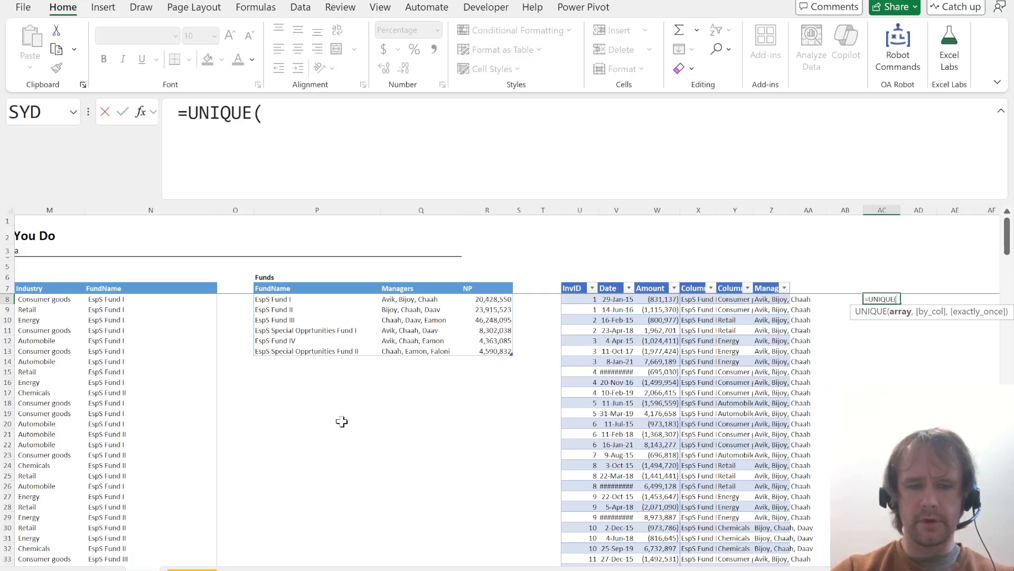
{"action": "type", "text": "vst"}
{"action": "key", "text": "Tab"}
{"action": "type", "text": "se"}
{"action": "key", "text": "Tab"}
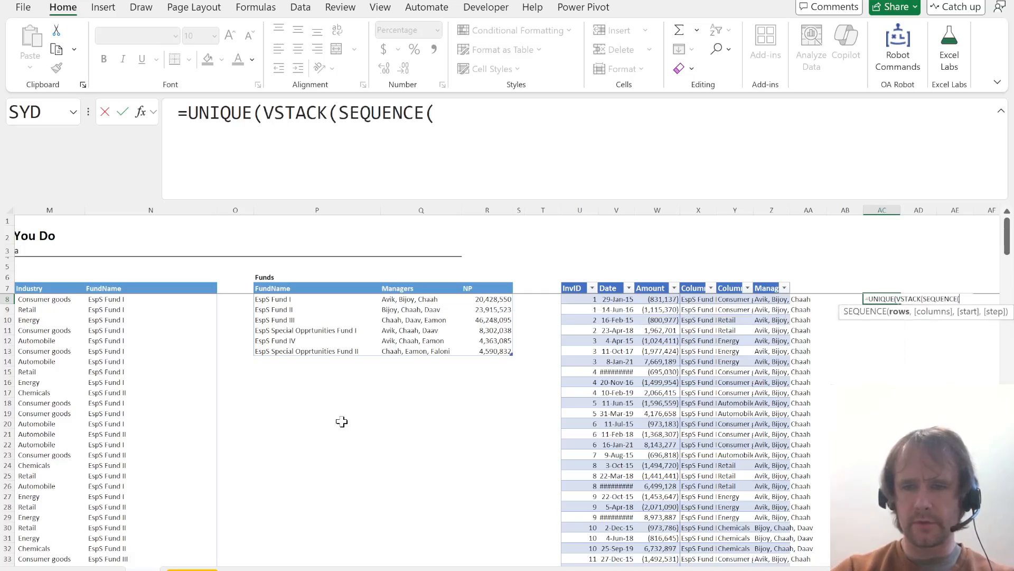
{"action": "type", "text": "100),"}
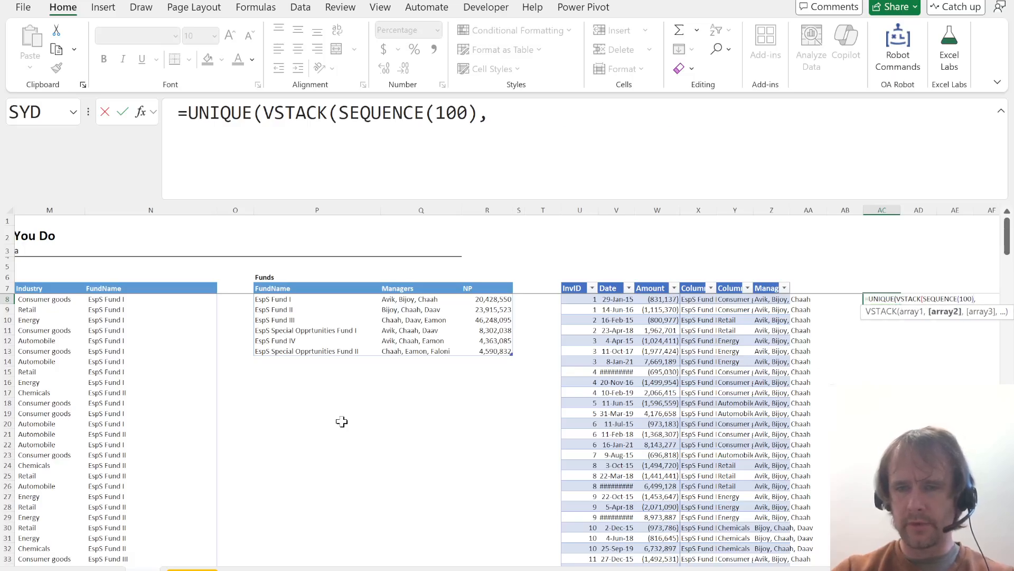
{"action": "key", "text": "ctrl+Left"}
{"action": "key", "text": "ctrl+Left"}
{"action": "key", "text": "ctrl+Page_Up"}
{"action": "key", "text": "Right"}
{"action": "key", "text": "Right"}
{"action": "key", "text": "Right"}
{"action": "key", "text": "ctrl+Right"}
{"action": "key", "text": "ctrl+Right"}
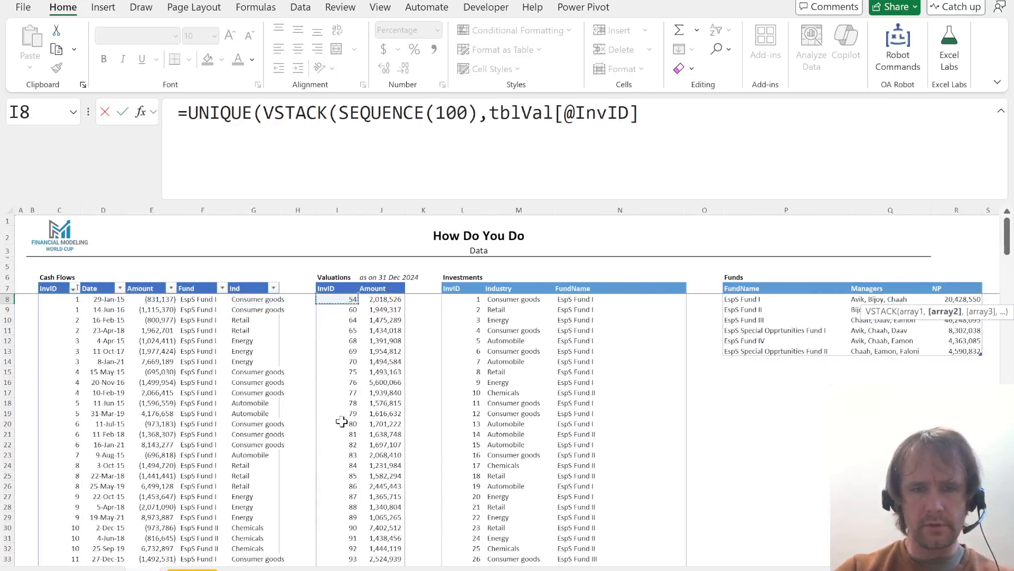
{"action": "key", "text": "ctrl+shift+Down"}
{"action": "type", "text": "),,1)"}
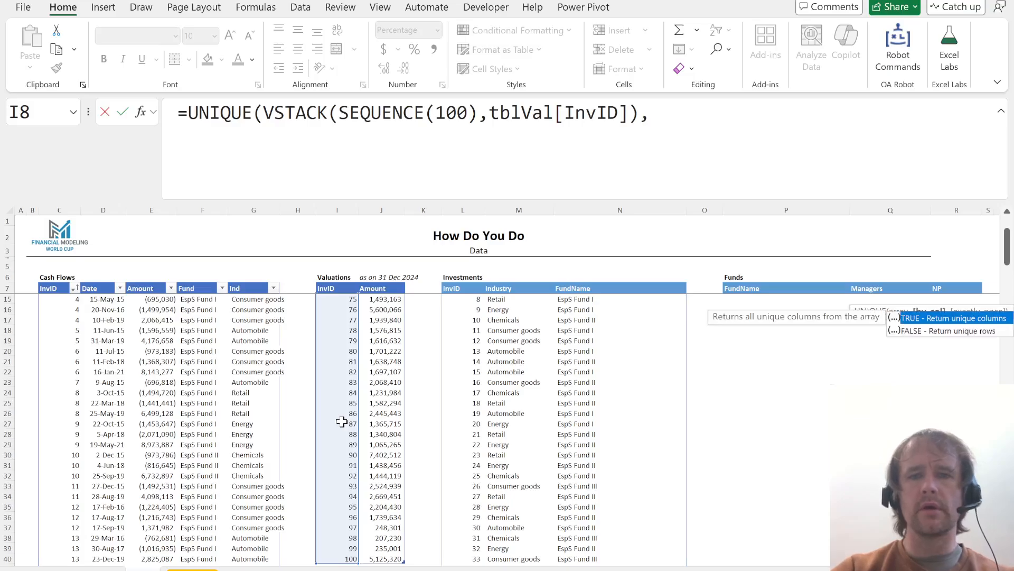
{"action": "key", "text": "Return"}
- Apply the General number format of AC11 to cells AC8:AC10 of the ID list
{"action": "key", "text": "Up"}
{"action": "key", "text": "Down"}
{"action": "key", "text": "Down"}
{"action": "key", "text": "Down"}
{"action": "key", "text": "Down"}
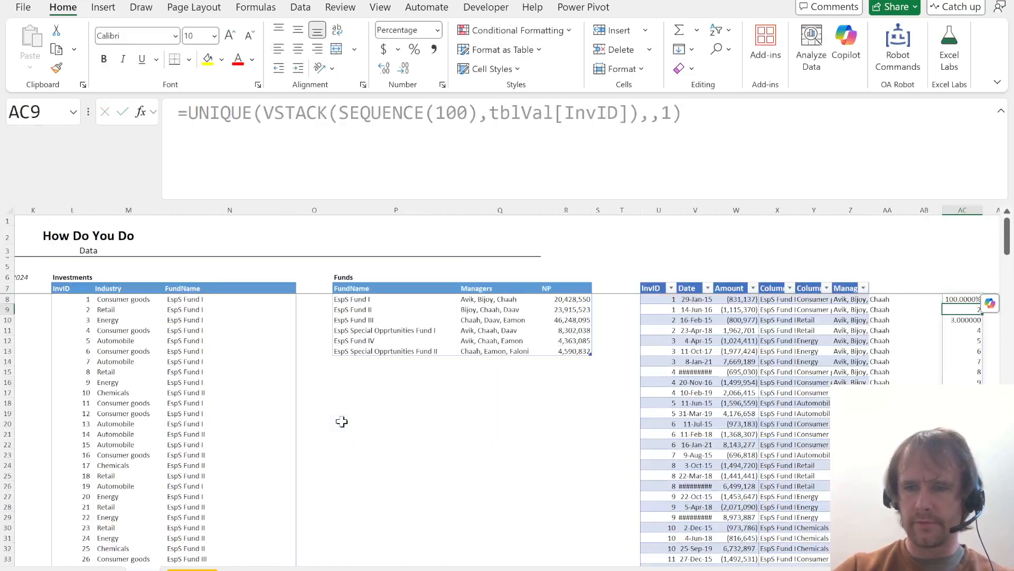
{"action": "key", "text": "shift+Up"}
{"action": "key", "text": "shift+Up"}
{"action": "key", "text": "shift+Up"}
{"action": "key", "text": "ctrl+Up"}
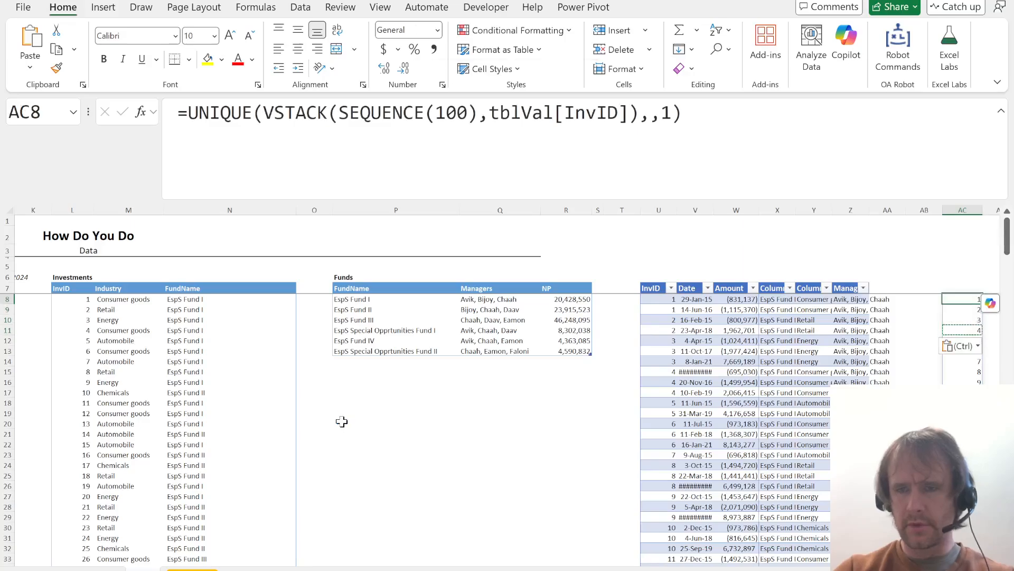
{"action": "key", "text": "ctrl+shift+Down"}
- Begin a _xirr formula in AD8 with Table2[Amount] as its values
{"action": "key", "text": "Right"}
{"action": "key", "text": "Right"}
{"action": "key", "text": "Right"}
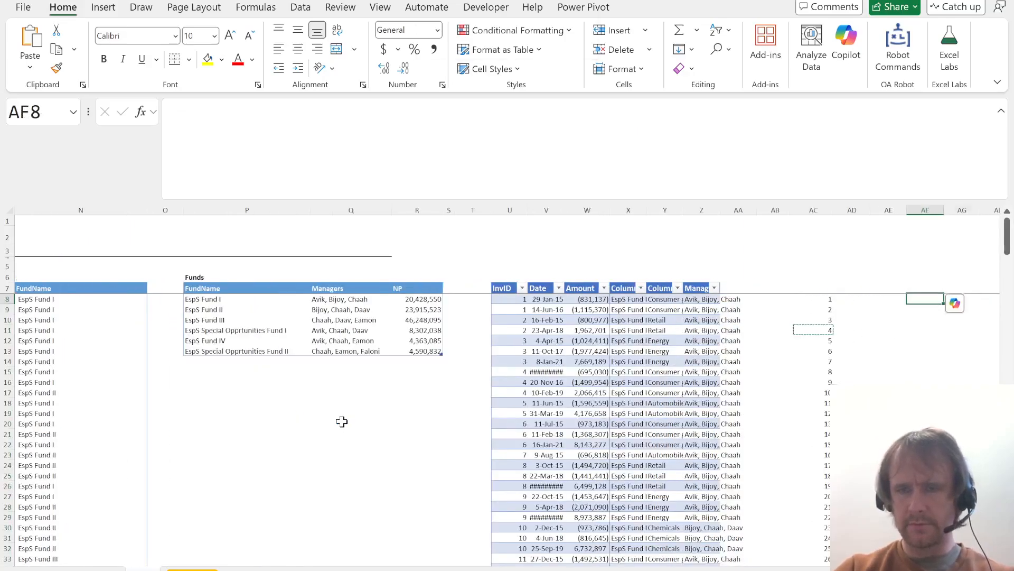
{"action": "key", "text": "Left"}
{"action": "key", "text": "Left"}
{"action": "type", "text": "="}
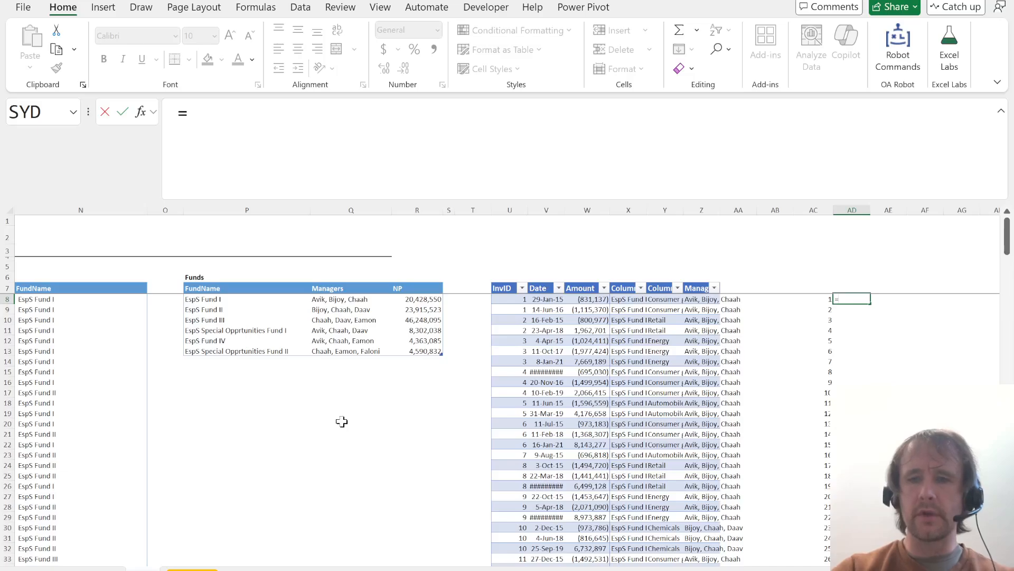
{"action": "type", "text": "_xi"}
{"action": "key", "text": "Tab"}
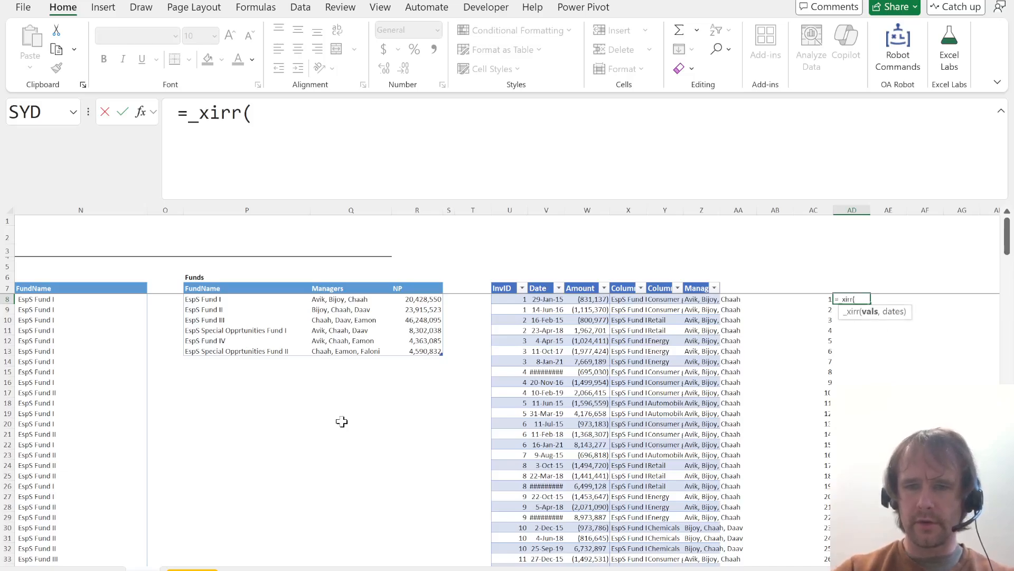
{"action": "key", "text": "Left"}
{"action": "key", "text": "Left"}
{"action": "key", "text": "Left"}
{"action": "key", "text": "Left"}
{"action": "key", "text": "Left"}
{"action": "key", "text": "Left"}
{"action": "key", "text": "Left"}
{"action": "key", "text": "ctrl+shift+Down"}
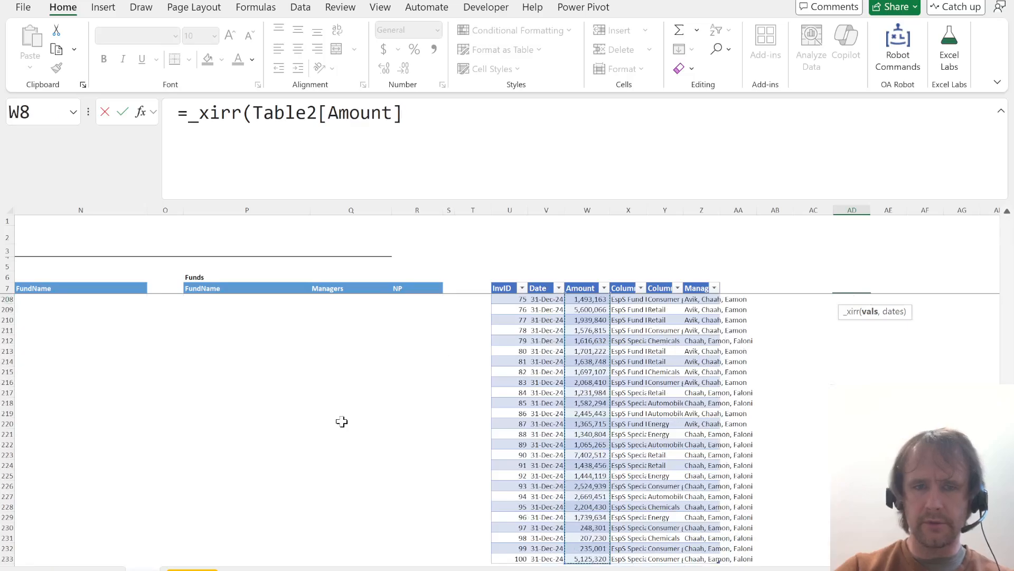
- Restrict the AD8 amounts to the listed exited investments by multiplying them by ISNUMBER(XMATCH(Table2[InvID],AC8#))
{"action": "type", "text": "*isnu"}
{"action": "key", "text": "Tab"}
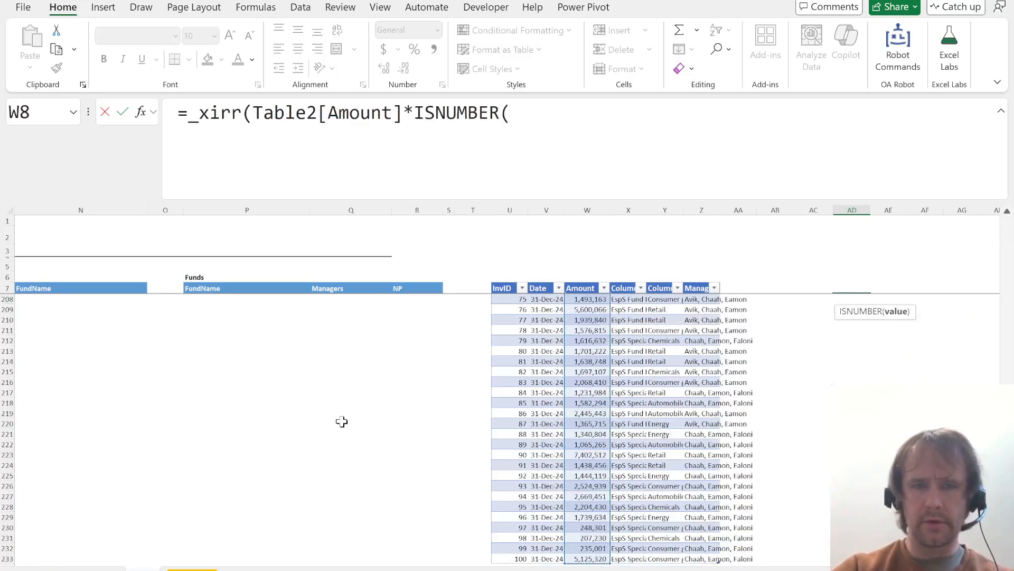
{"action": "type", "text": "xm"}
{"action": "key", "text": "Tab"}
{"action": "key", "text": "Left"}
{"action": "key", "text": "Left"}
{"action": "key", "text": "Left"}
{"action": "key", "text": "Left"}
{"action": "key", "text": "Left"}
{"action": "key", "text": "Left"}
{"action": "key", "text": "Left"}
{"action": "key", "text": "Left"}
{"action": "key", "text": "Left"}
{"action": "key", "text": "ctrl+shift+Down"}
{"action": "type", "text": ","}
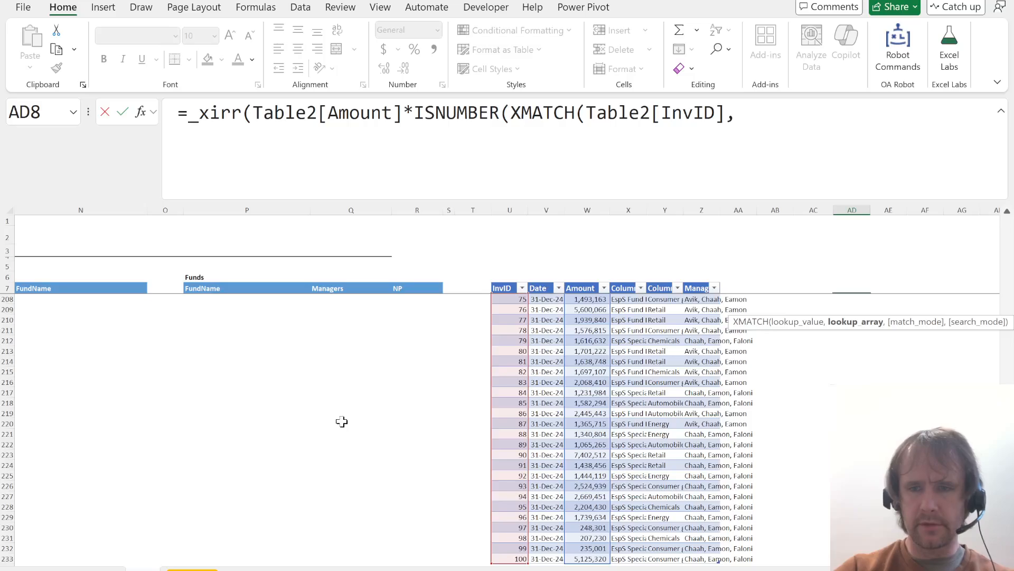
{"action": "key", "text": "Left"}
{"action": "key", "text": "ctrl+shift+Down"}
{"action": "type", "text": ")"}
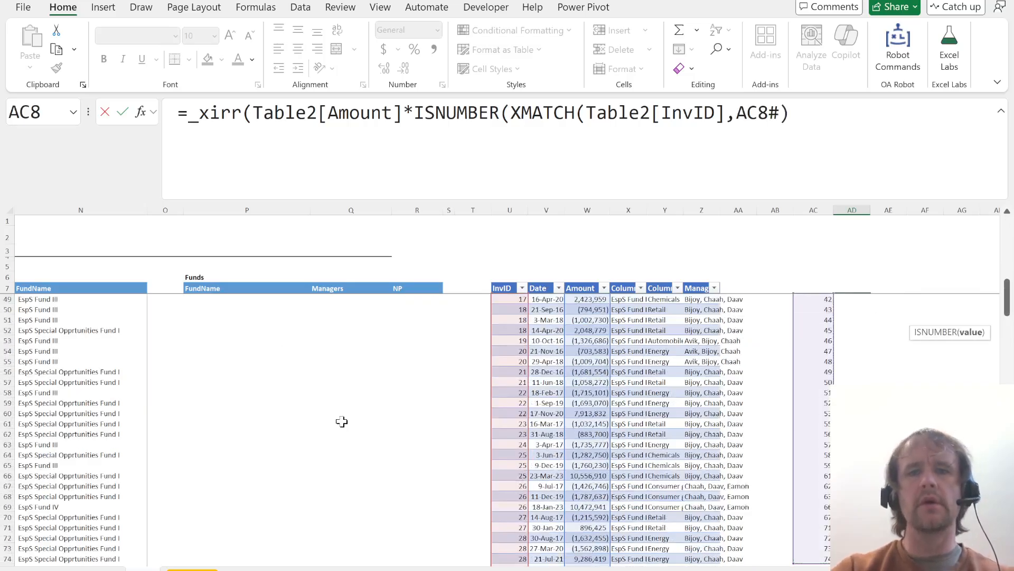
{"action": "type", "text": "),"}
- Complete the AD8 _xirr formula with Table2[Date] as the dates and enter it
{"action": "key", "text": "Left"}
{"action": "key", "text": "Left"}
{"action": "key", "text": "Left"}
{"action": "key", "text": "Left"}
{"action": "key", "text": "Left"}
{"action": "key", "text": "Left"}
{"action": "key", "text": "Left"}
{"action": "key", "text": "Left"}
{"action": "key", "text": "Left"}
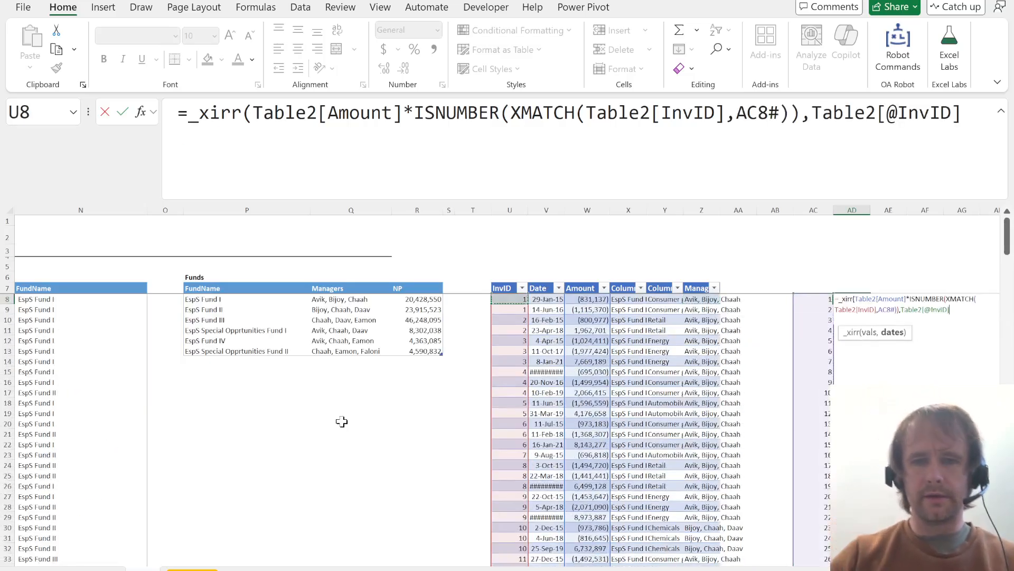
{"action": "key", "text": "Right"}
{"action": "key", "text": "ctrl+shift+Down"}
{"action": "type", "text": ")"}
{"action": "key", "text": "Return"}
{"action": "key", "text": "Up"}
{"action": "key", "text": "Up"}
{"action": "key", "text": "Down"}
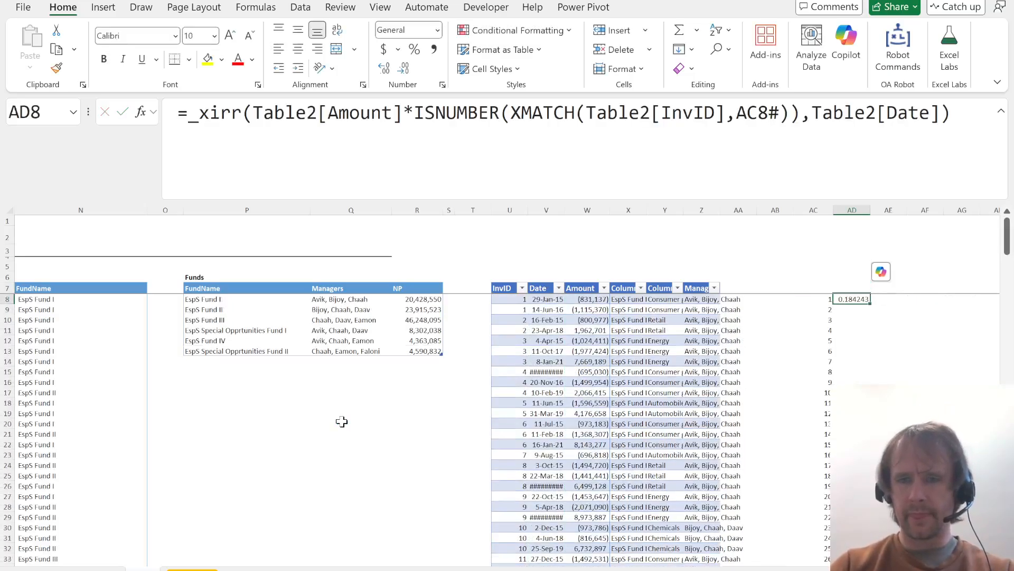
- Format AD8 as a percentage with four decimals
{"action": "key", "text": "ctrl+shift+5"}
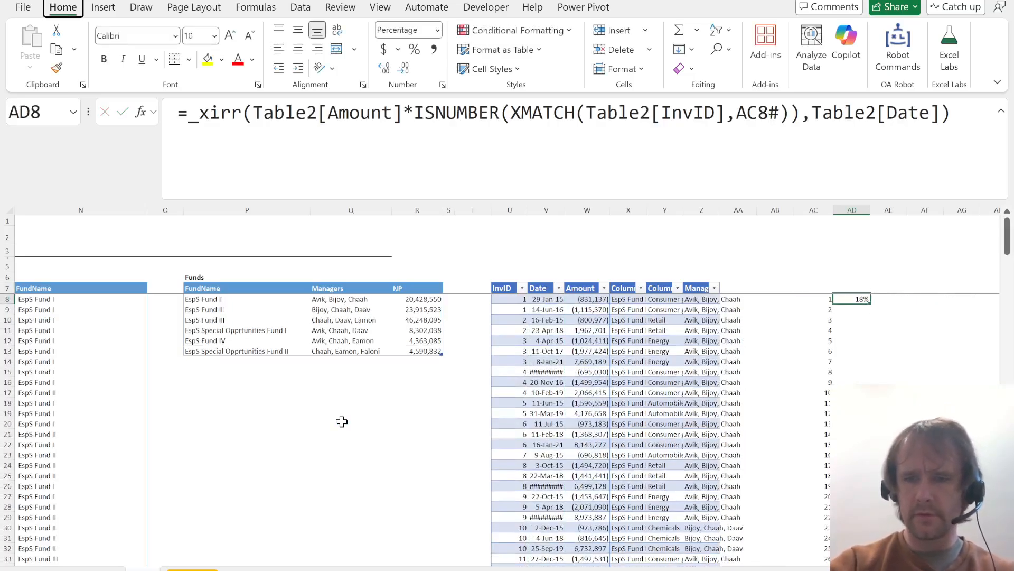
{"action": "key", "text": "0"}
{"action": "key", "text": "alt+h"}
{"action": "key", "text": "0"}
{"action": "key", "text": "alt+h"}
{"action": "key", "text": "0"}
{"action": "key", "text": "alt+h"}
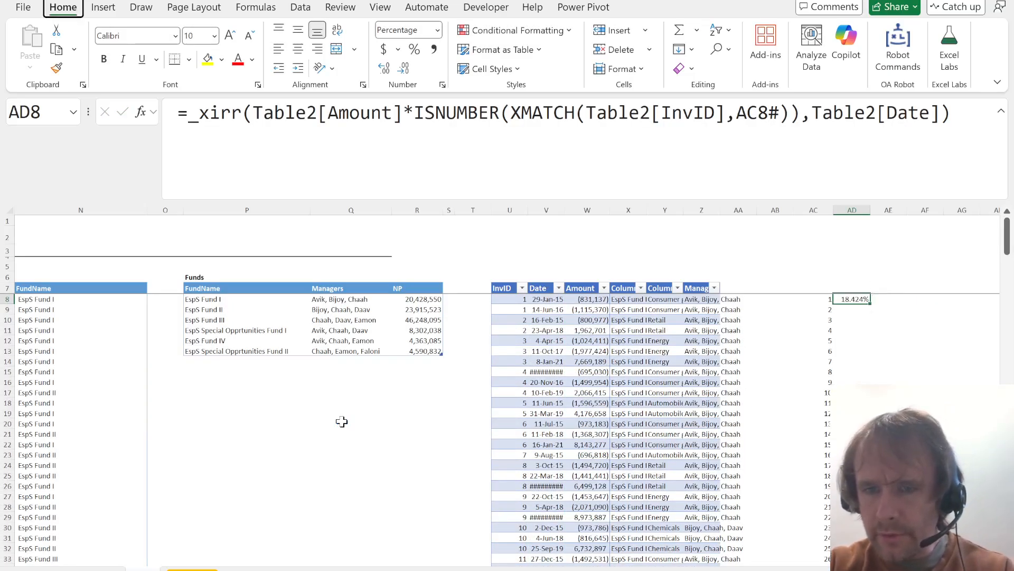
- Switch to the quiz and answer question 7 on the IRR of fully exited investments with 18.4243%
{"action": "key", "text": "alt+Tab"}
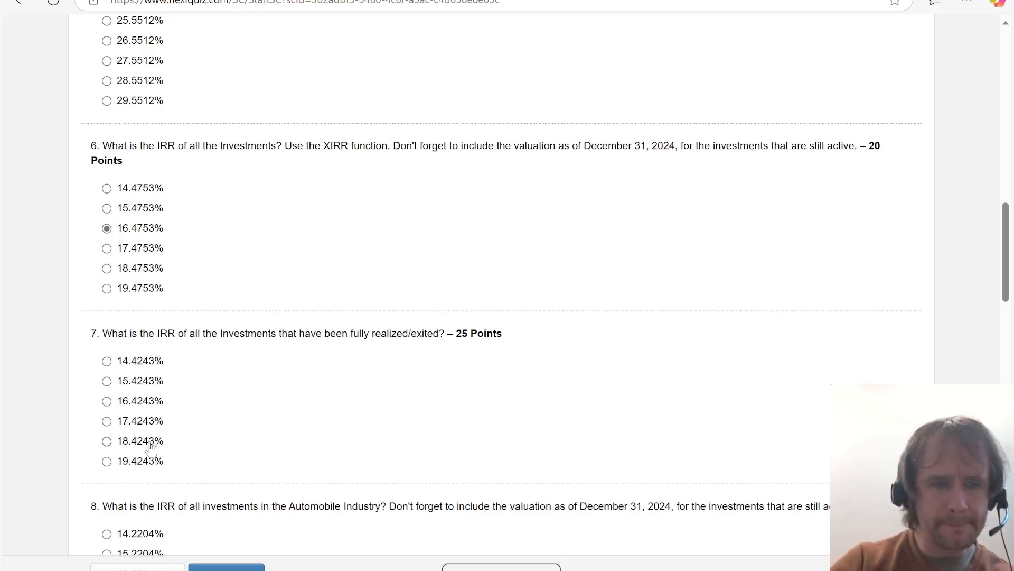
{"action": "scroll", "coordinate": [318, 444], "scroll_direction": "down", "scroll_amount": 4}
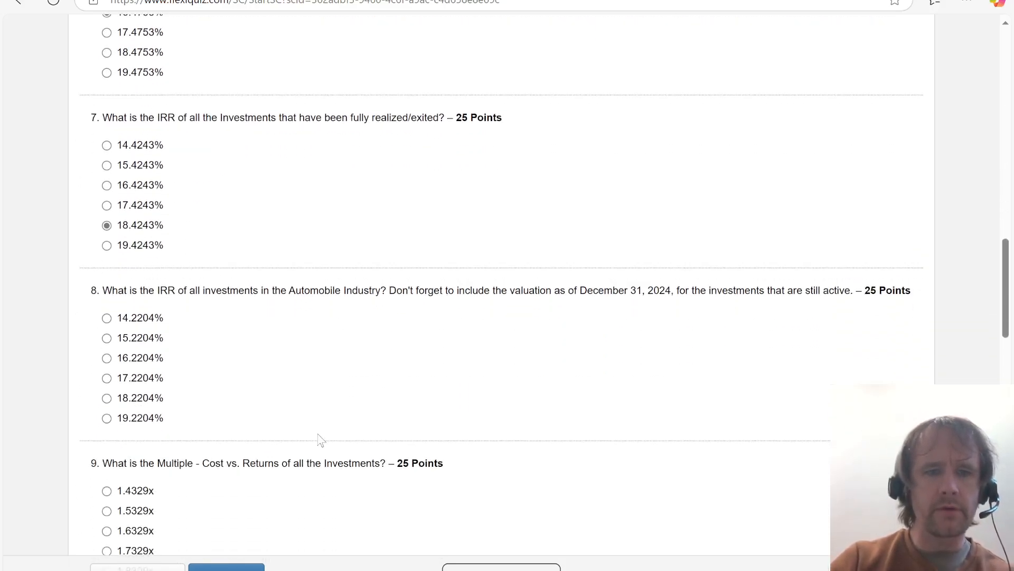
- Return to the workbook and begin a _xirr formula in AE8 with Table2[Amount] as its values
{"action": "key", "text": "alt+Tab"}
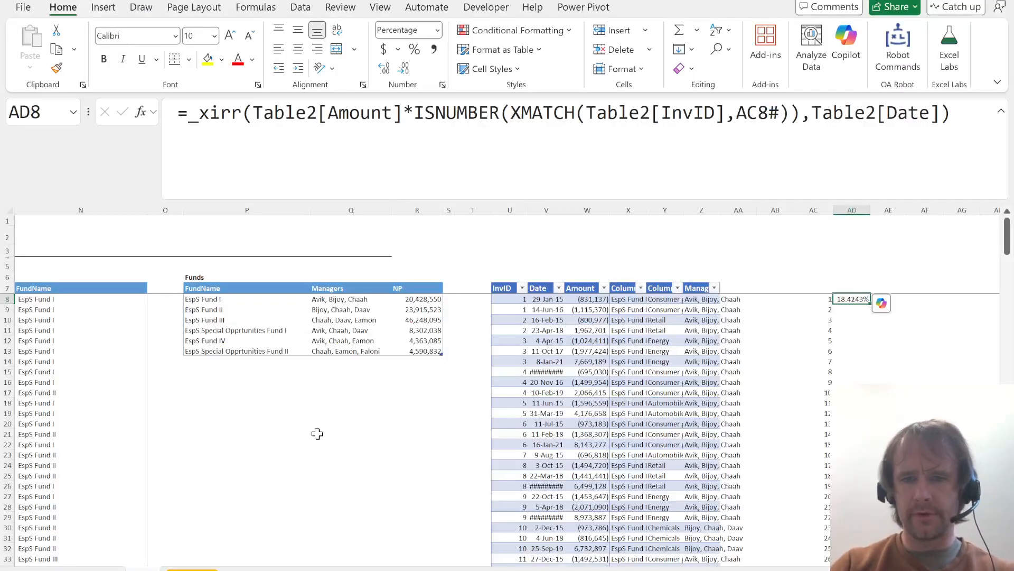
{"action": "key", "text": "Right"}
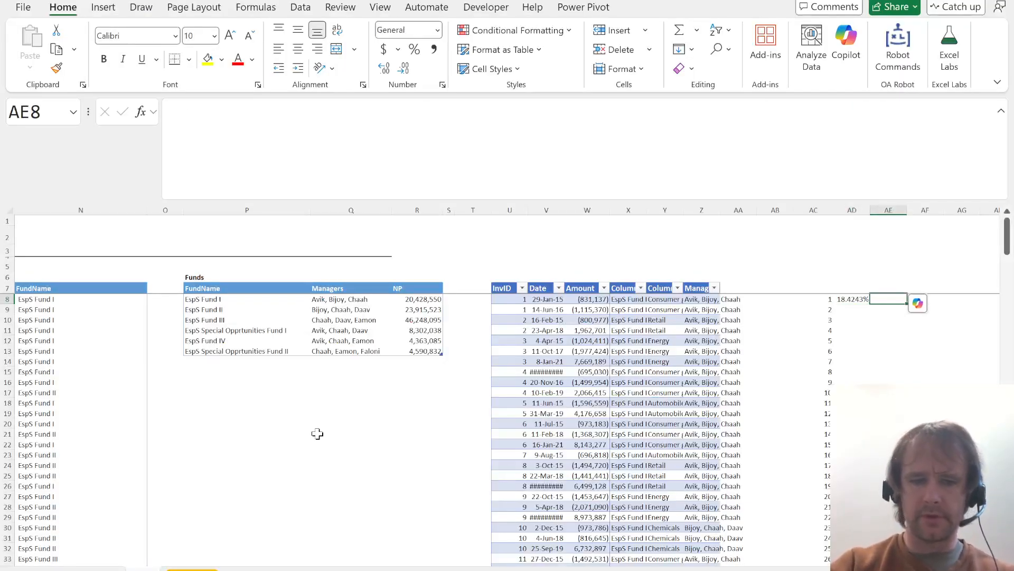
{"action": "type", "text": "=_xirr("}
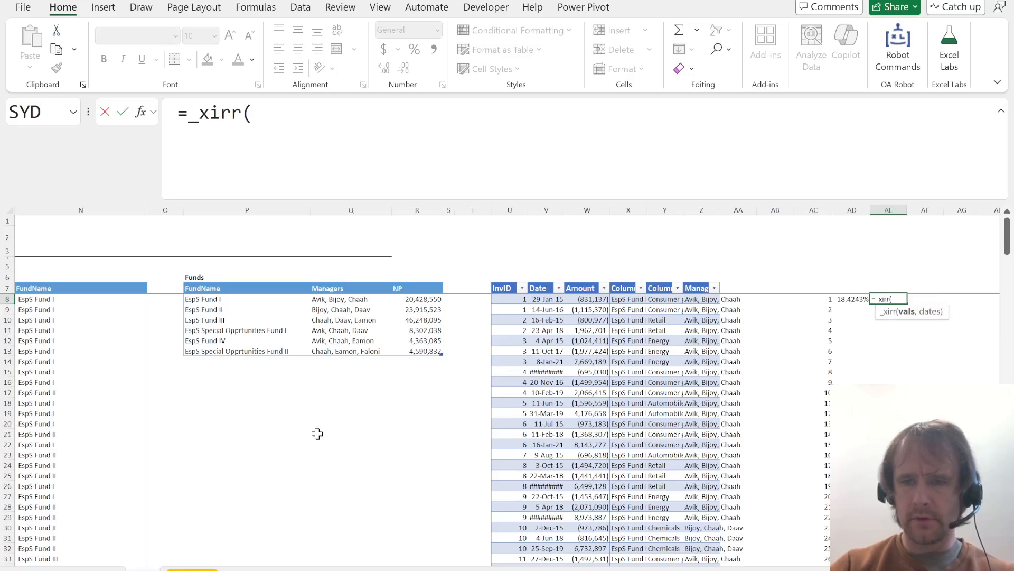
{"action": "key", "text": "Left"}
{"action": "key", "text": "Left"}
{"action": "key", "text": "Left"}
{"action": "key", "text": "Left"}
{"action": "key", "text": "Left"}
{"action": "key", "text": "Left"}
{"action": "key", "text": "Left"}
{"action": "key", "text": "Left"}
{"action": "key", "text": "ctrl+shift+Down"}
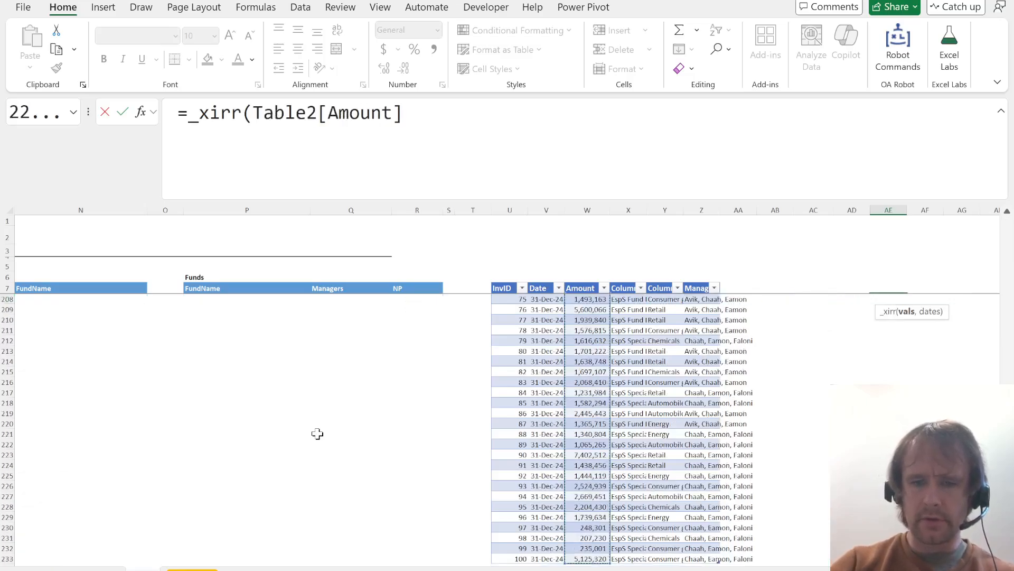
- Limit the AE8 amounts to the Automobile industry by multiplying them by (Table2[Column2]=Y218)
{"action": "type", "text": "*("}
{"action": "key", "text": "Left"}
{"action": "key", "text": "Left"}
{"action": "key", "text": "Left"}
{"action": "key", "text": "Left"}
{"action": "key", "text": "Left"}
{"action": "key", "text": "Left"}
{"action": "key", "text": "Left"}
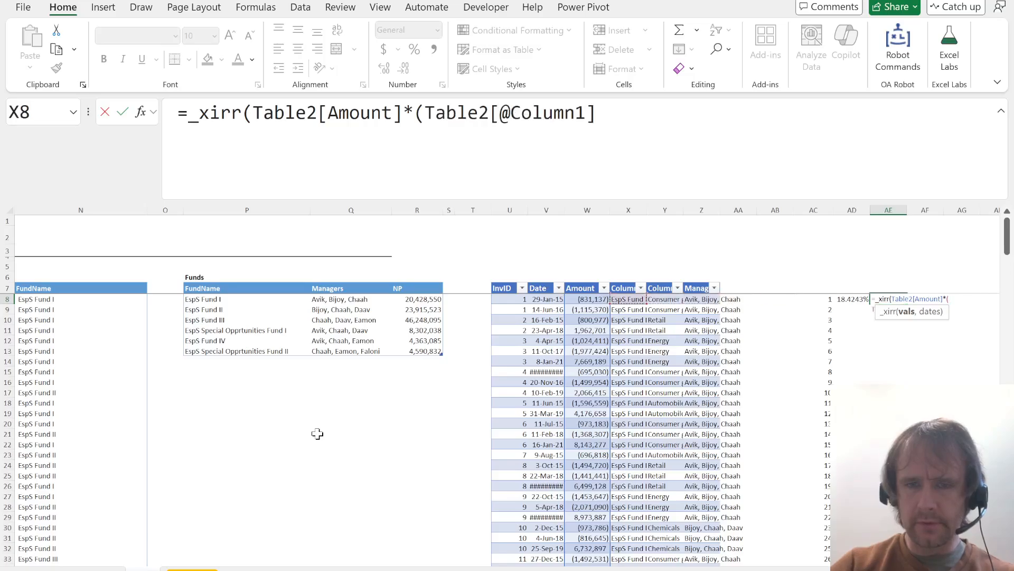
{"action": "key", "text": "Right"}
{"action": "key", "text": "ctrl+shift+Down"}
{"action": "type", "text": "="}
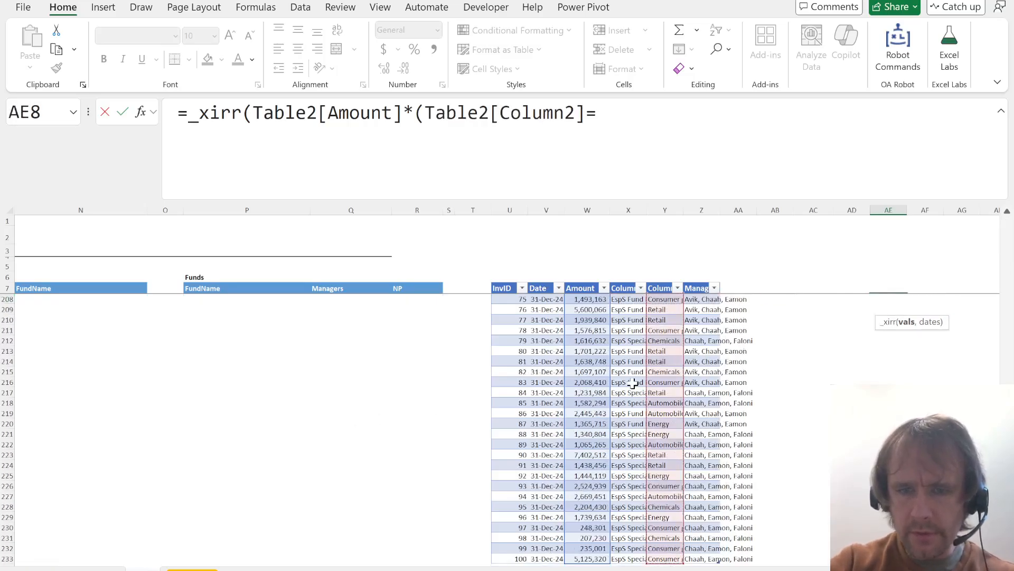
{"action": "left_click", "coordinate": [670, 403]}
{"action": "type", "text": "),"}
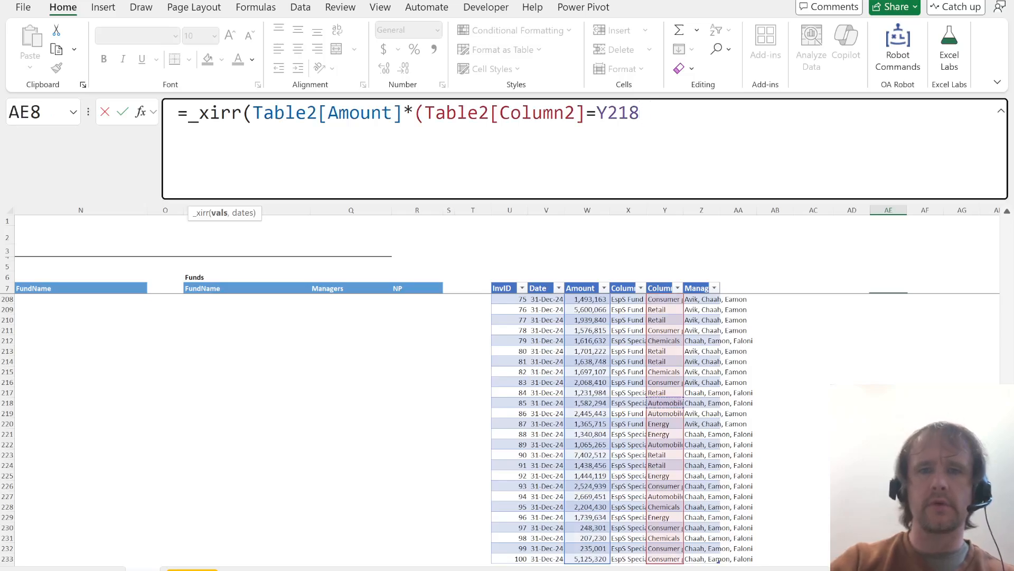
- Finish the AE8 formula with Table2[Date] as the dates argument
{"action": "left_click", "coordinate": [556, 327]}
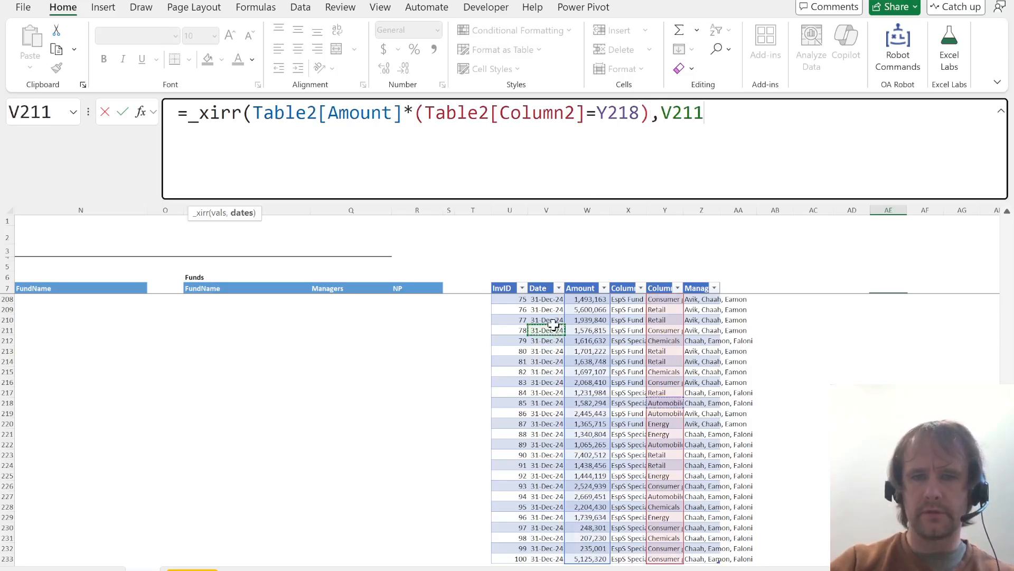
{"action": "key", "text": "ctrl+shift+Down"}
{"action": "type", "text": ")"}
{"action": "key", "text": "Return"}
- Copy the four-decimal percentage format from AD8 to AE8
{"action": "key", "text": "Left"}
{"action": "key", "text": "ctrl+c"}
{"action": "key", "text": "Right"}
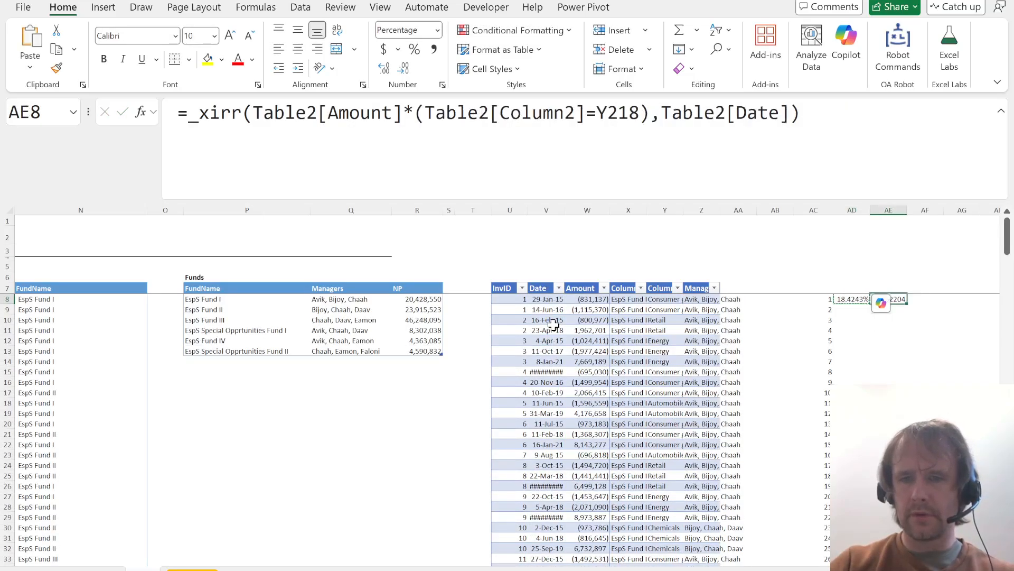
{"action": "key", "text": "alt+h"}
{"action": "key", "text": "v"}
{"action": "key", "text": "r"}
- Switch to the quiz and answer question 8 on the Automobile industry IRR with 15.2204%
{"action": "key", "text": "alt+Tab"}
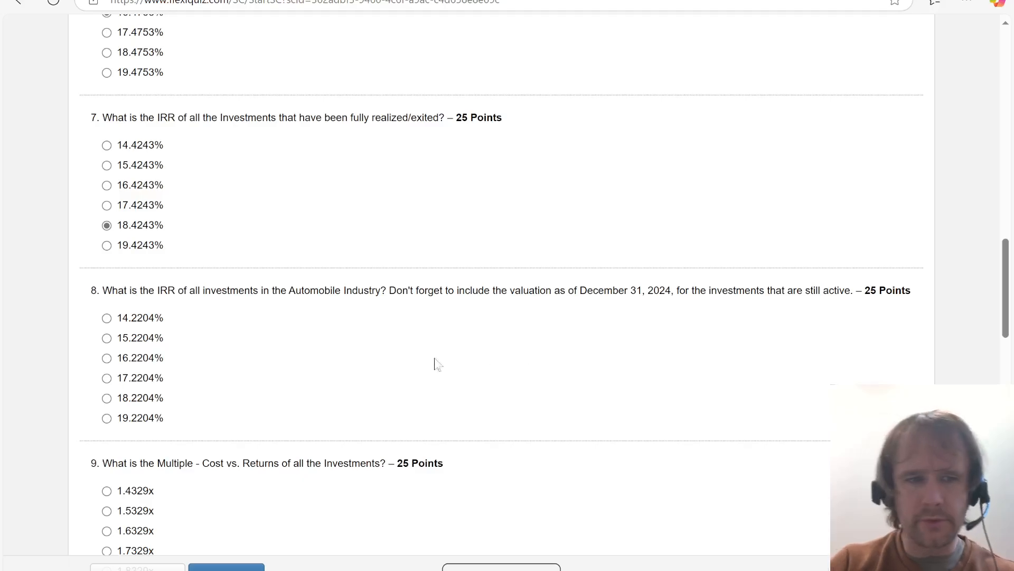
{"action": "scroll", "coordinate": [271, 399], "scroll_direction": "down", "scroll_amount": 3}
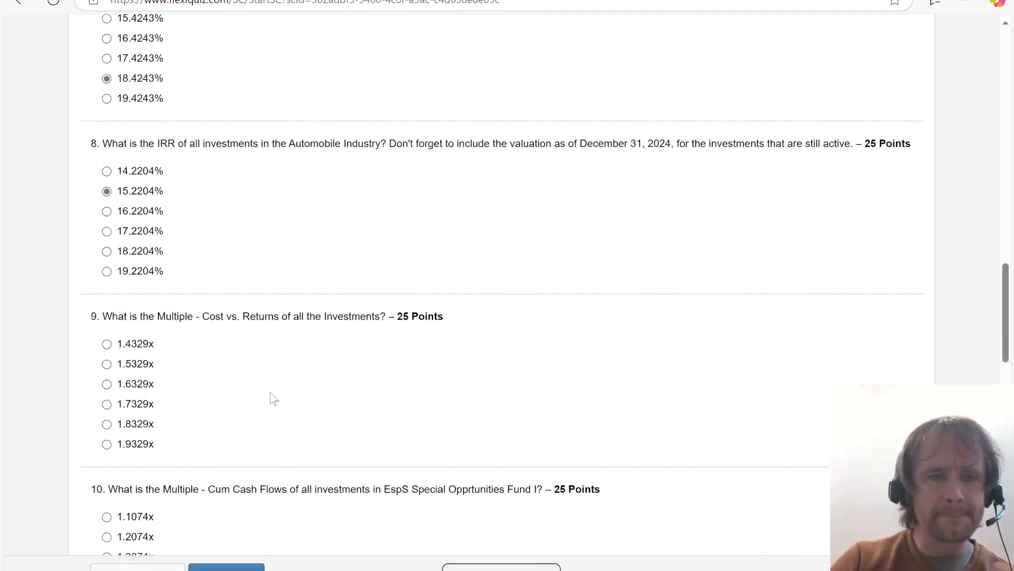
- Check the Multiple - Cost vs Returns definition in the case materials PDF for question 9 and return to the workbook
{"action": "key", "text": "ctrl+Tab"}
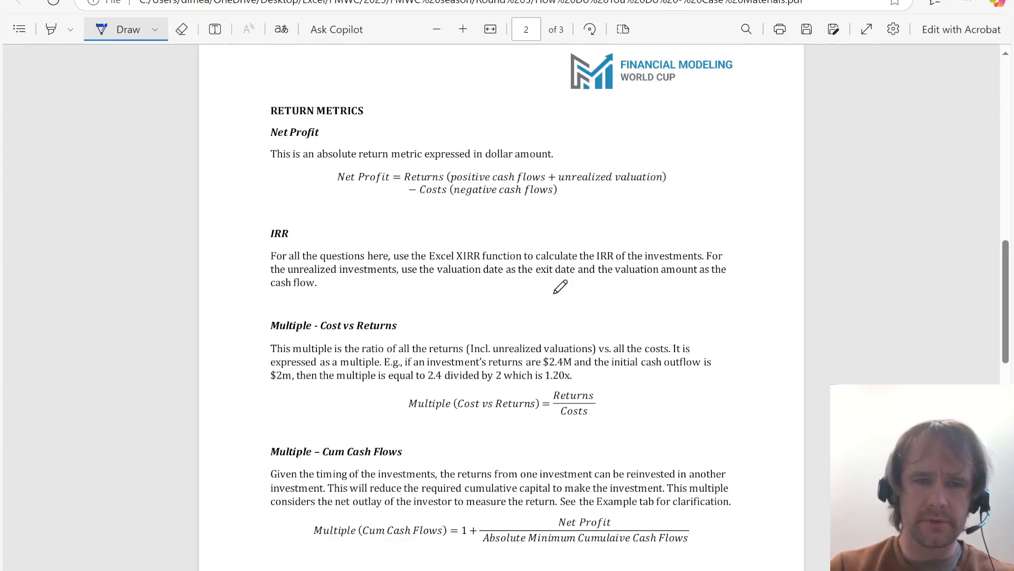
{"action": "key", "text": "ctrl+Tab"}
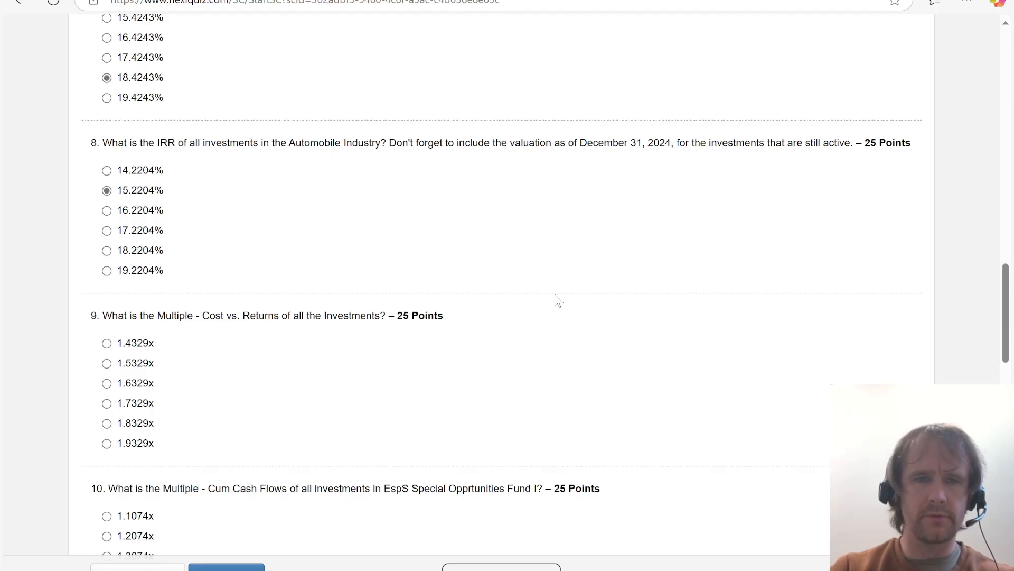
{"action": "key", "text": "alt+Tab"}
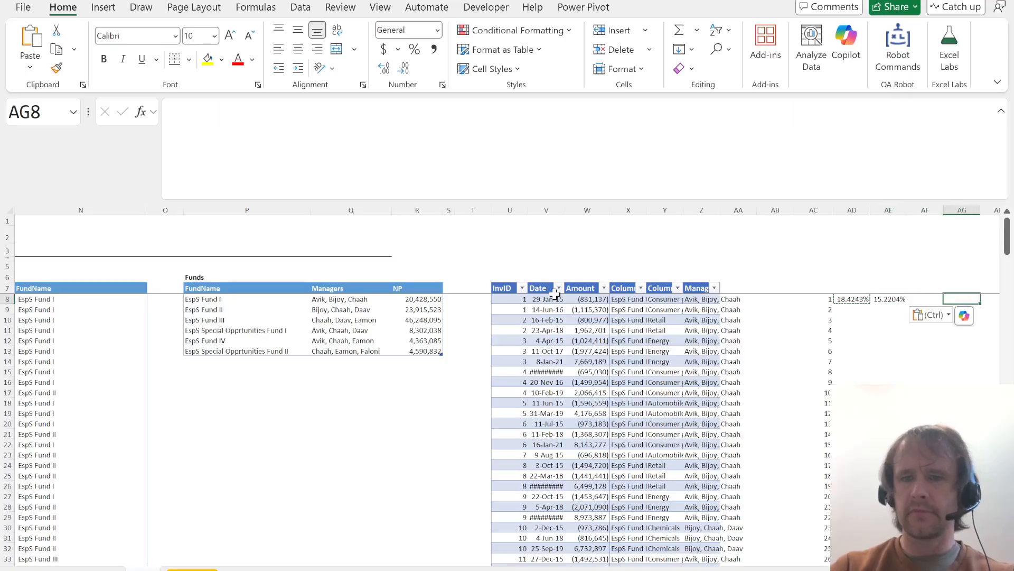
- Start a SUMIFS formula in AG8 with the Table2[Amount] column as the range
{"action": "type", "text": "=sumifs"}
{"action": "key", "text": "Tab"}
{"action": "key", "text": "Left"}
{"action": "key", "text": "Left"}
{"action": "key", "text": "Left"}
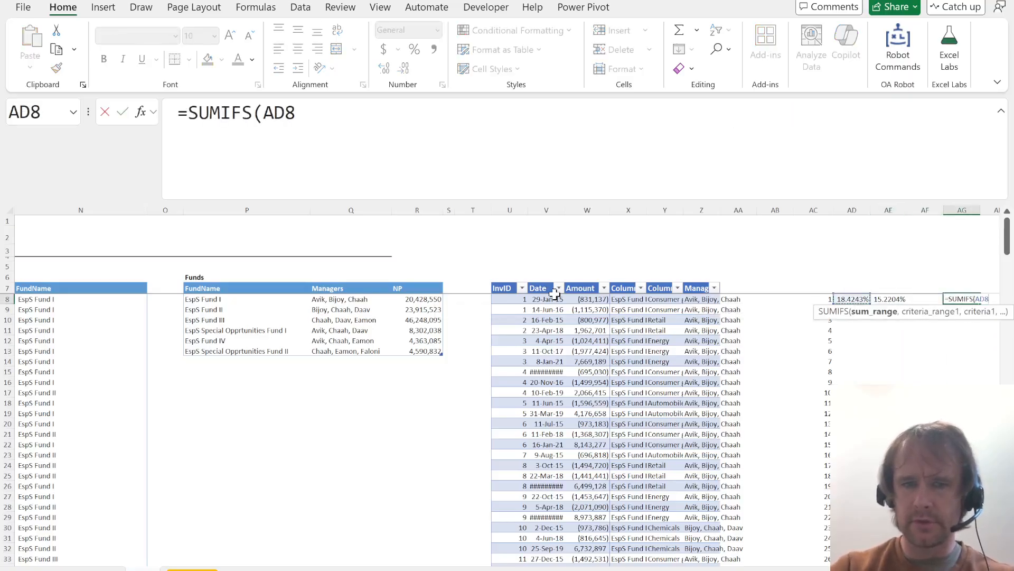
{"action": "left_click", "coordinate": [587, 340]}
{"action": "key", "text": "ctrl+space"}
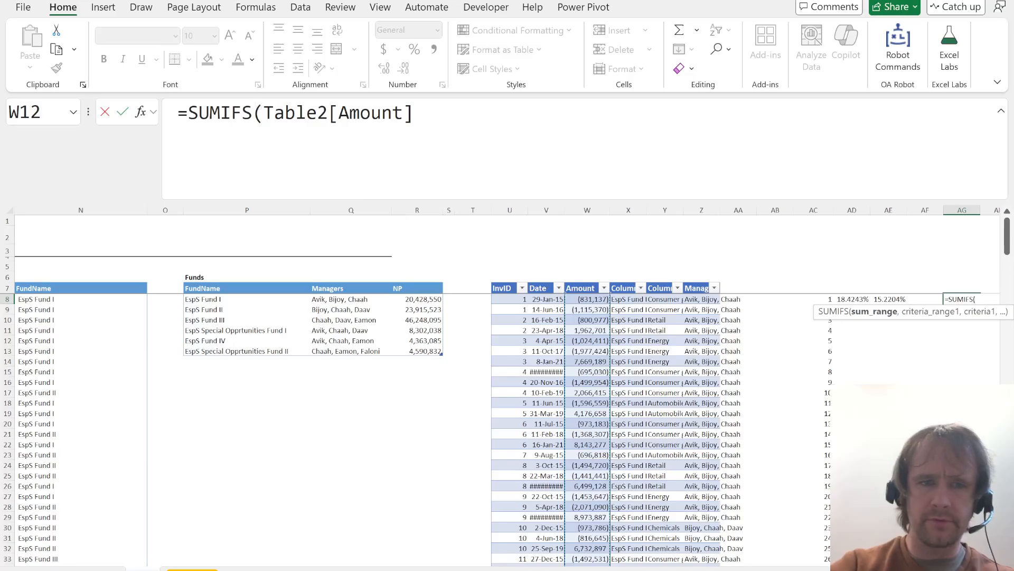
- Turn the AG8 formula into =SUMIF(Table2[Amount],"<0") and format the result as a number with thousands separators
{"action": "left_click", "coordinate": [253, 113]}
{"action": "key", "text": "BackSpace"}
{"action": "left_click", "coordinate": [403, 113]}
{"action": "type", "text": ","}
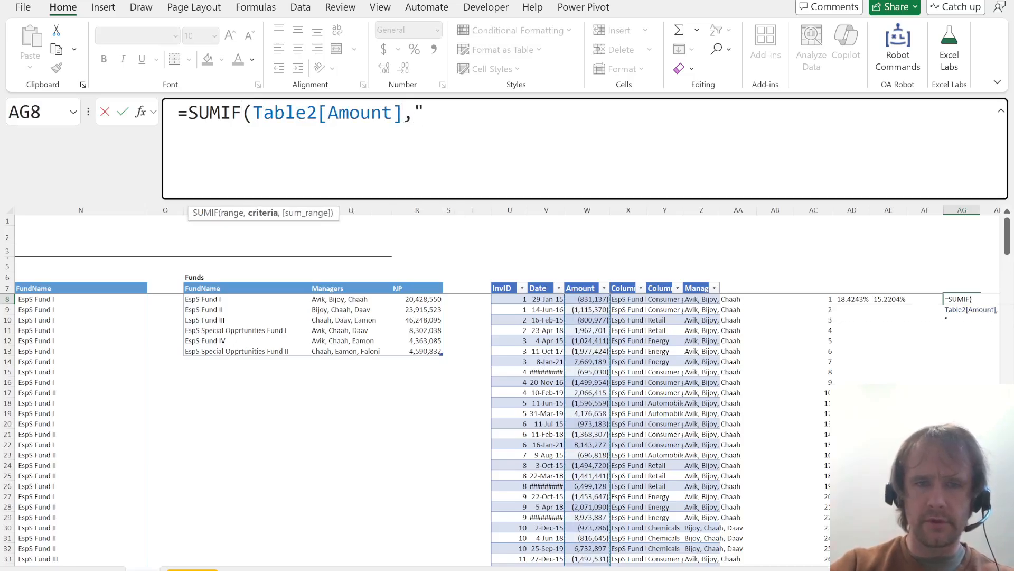
{"action": "type", "text": "\"<0\")"}
{"action": "key", "text": "Return"}
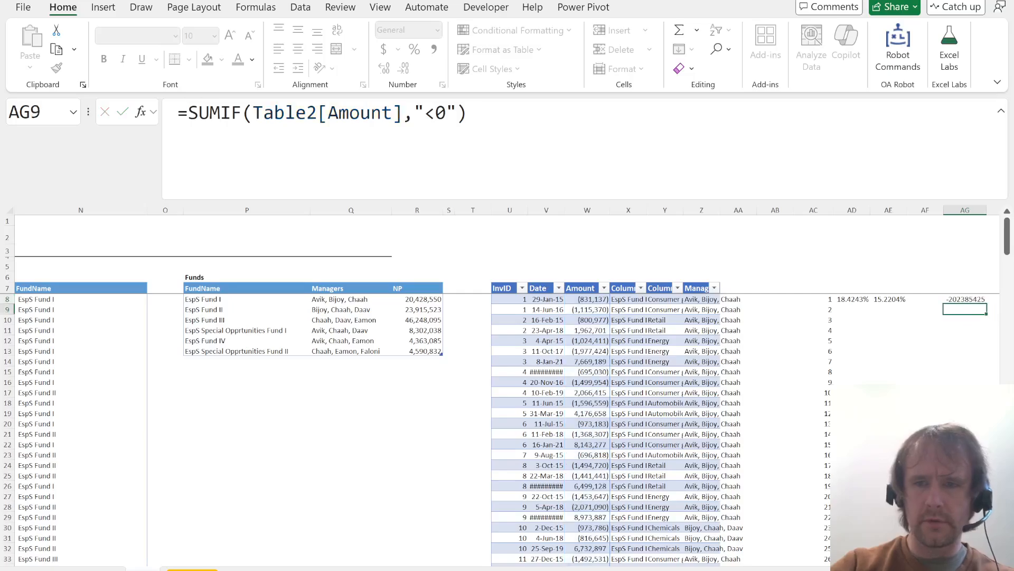
{"action": "key", "text": "Up"}
{"action": "key", "text": "ctrl+shift+1"}
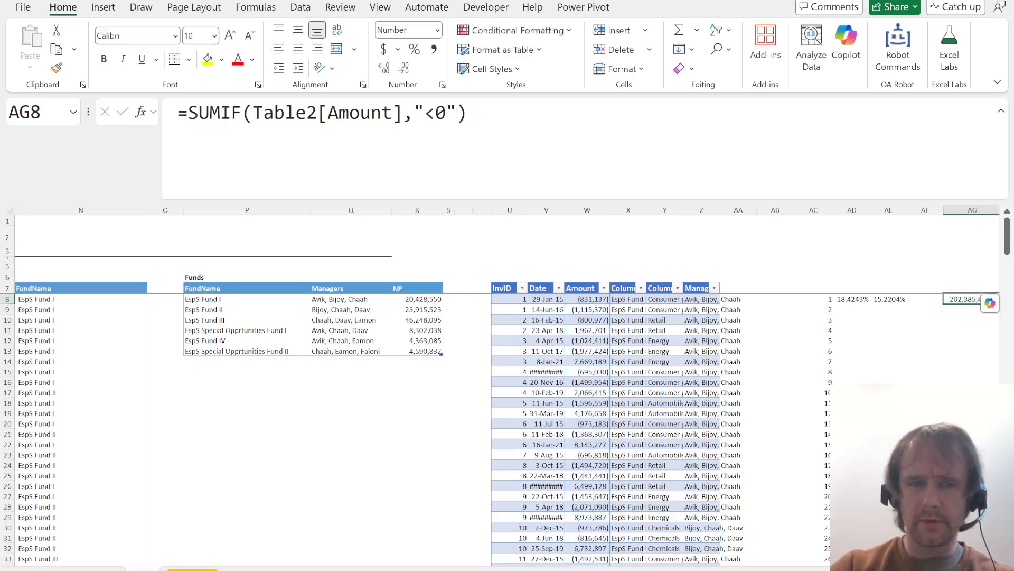
- Copy the AG8 formula down to AG9 and change its criterion to ">0" to total the returns
{"action": "key", "text": "Down"}
{"action": "key", "text": "ctrl+d"}
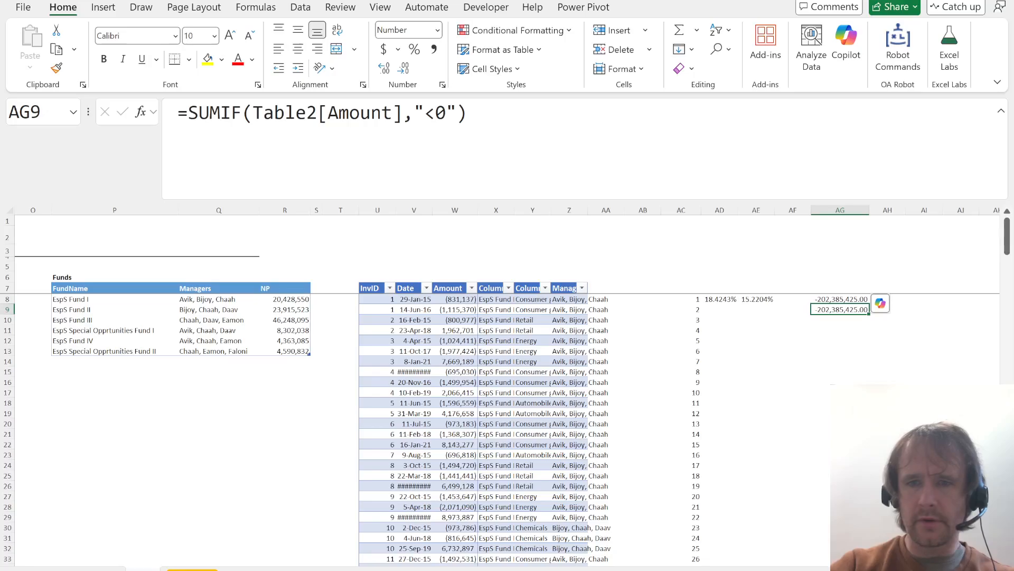
{"action": "key", "text": "F2"}
{"action": "key", "text": "Left"}
{"action": "key", "text": "Left"}
{"action": "key", "text": "Left"}
{"action": "key", "text": "BackSpace"}
{"action": "type", "text": ">"}
{"action": "key", "text": "Return"}
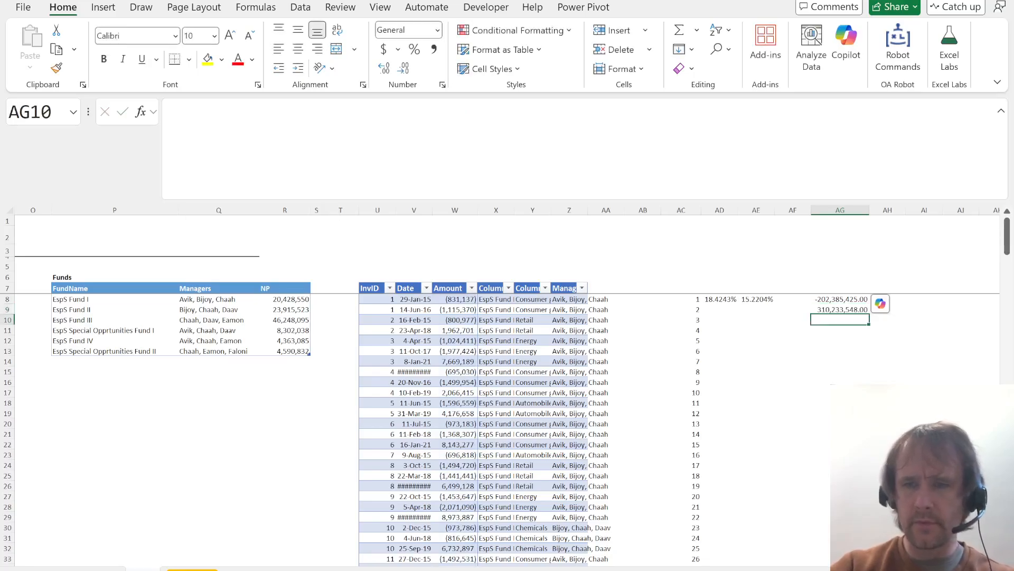
- Calculate the cost versus returns multiple in AG10 as =-AG9/AG8, formatted as a number with four decimals
{"action": "type", "text": "=-"}
{"action": "key", "text": "Up"}
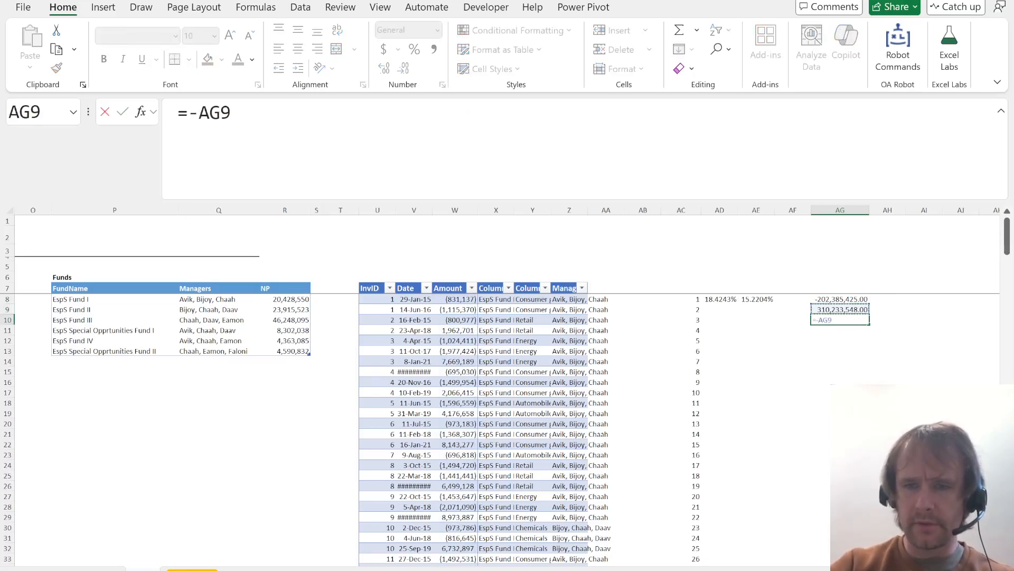
{"action": "type", "text": "/"}
{"action": "key", "text": "Up"}
{"action": "key", "text": "Up"}
{"action": "key", "text": "ctrl+shift+1"}
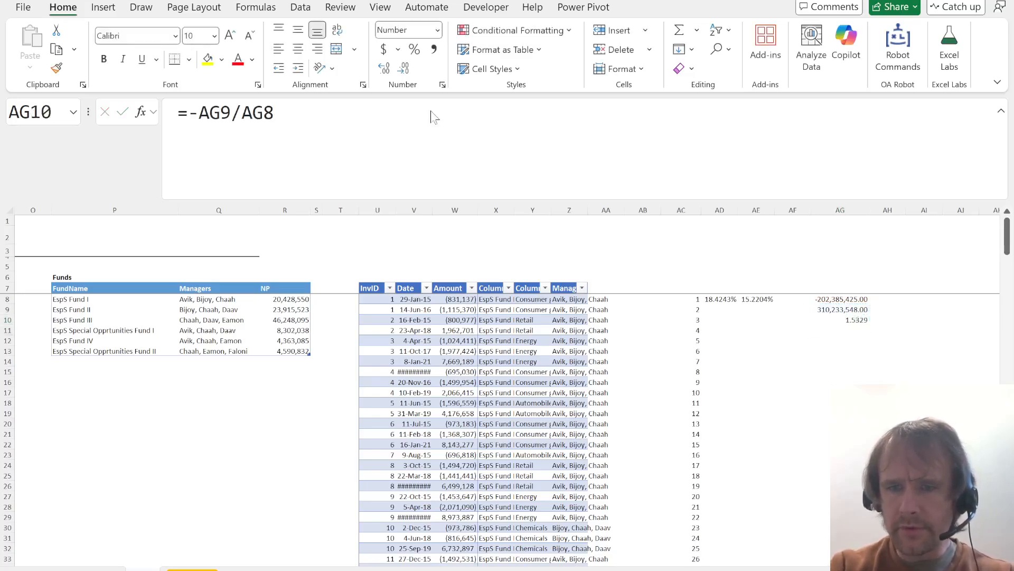
- Switch to the quiz and answer question 9 on the Multiple - Cost vs. Returns with 1.5329x
{"action": "key", "text": "alt+Tab"}
{"action": "left_click", "coordinate": [146, 366]}
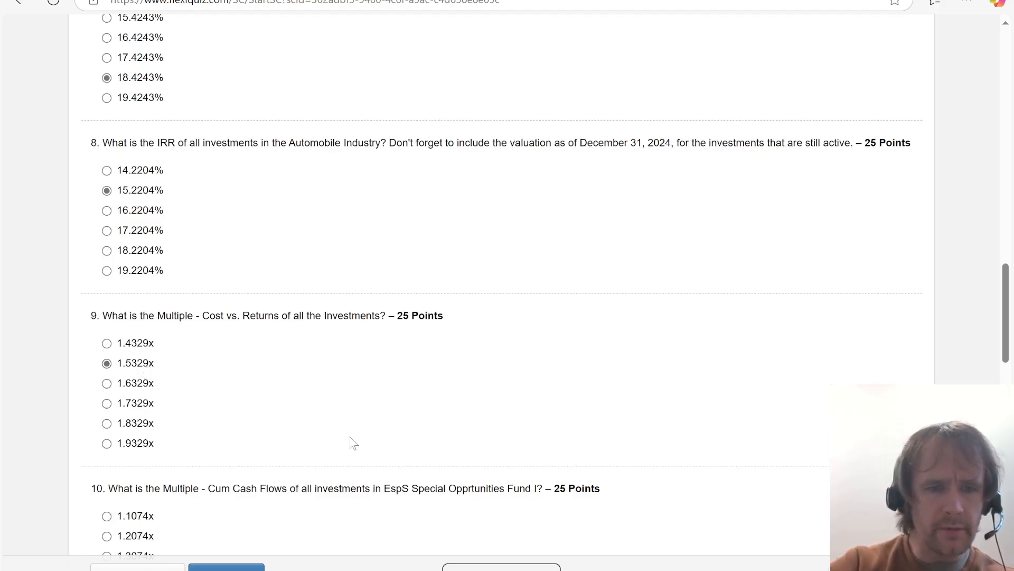
{"action": "scroll", "coordinate": [351, 441], "scroll_direction": "down", "scroll_amount": 3}
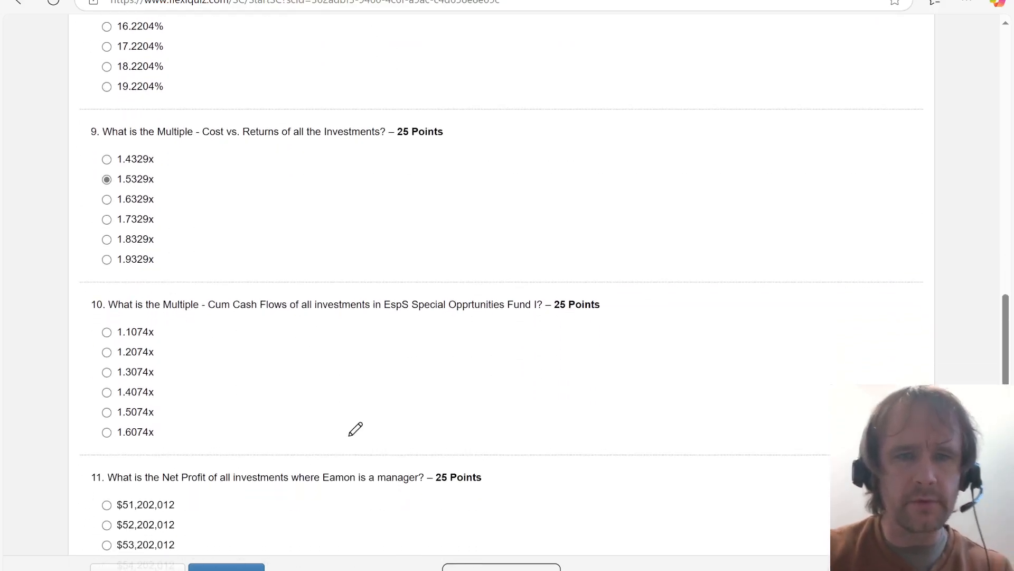
- Read the Multiple – Cum Cash Flows definition in the case materials PDF and quiz questions 10 to 12, and return to the workbook
{"action": "key", "text": "ctrl+Tab"}
{"action": "scroll", "coordinate": [401, 388], "scroll_direction": "down", "scroll_amount": 3}
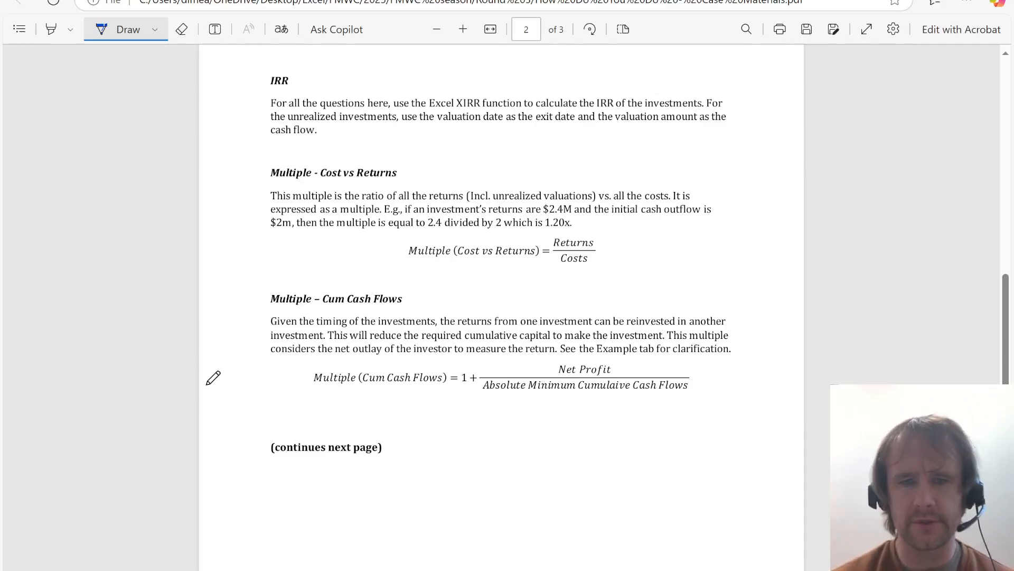
{"action": "scroll", "coordinate": [213, 378], "scroll_direction": "down", "scroll_amount": 10}
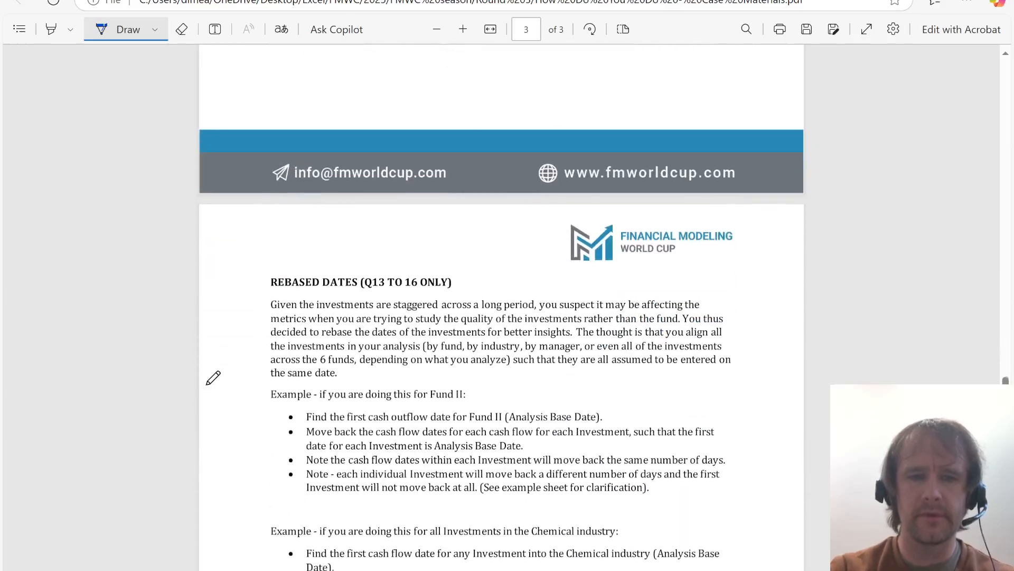
{"action": "scroll", "coordinate": [206, 385], "scroll_direction": "up", "scroll_amount": 5}
{"action": "key", "text": "ctrl+Tab"}
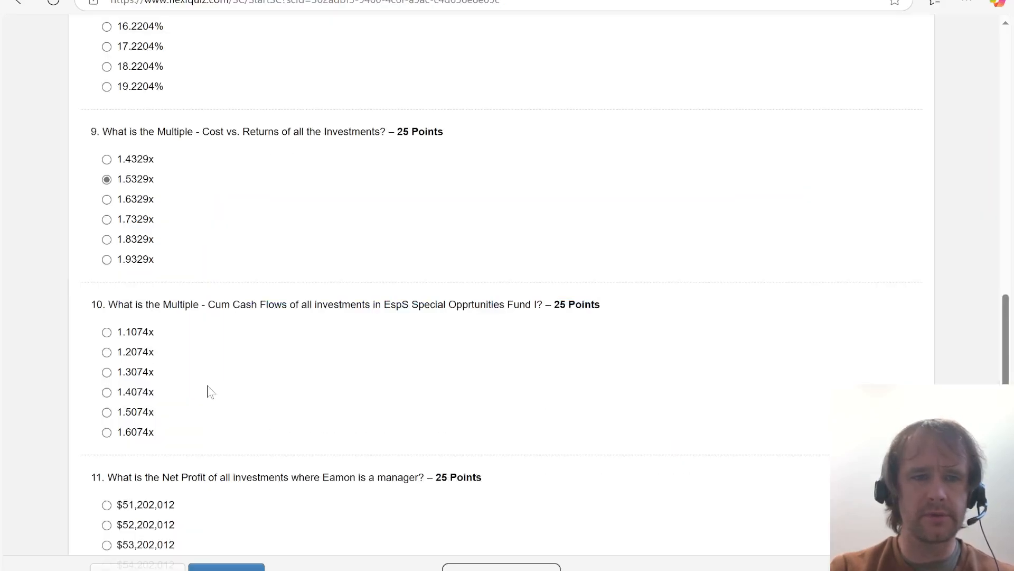
{"action": "scroll", "coordinate": [208, 391], "scroll_direction": "down", "scroll_amount": 3}
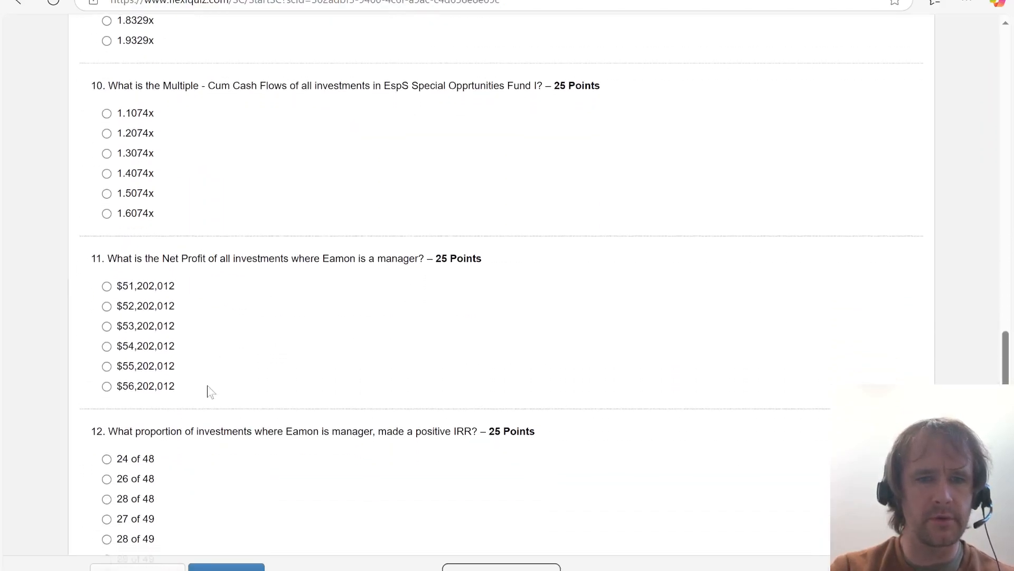
{"action": "scroll", "coordinate": [210, 392], "scroll_direction": "up", "scroll_amount": 1}
{"action": "key", "text": "ctrl+Tab"}
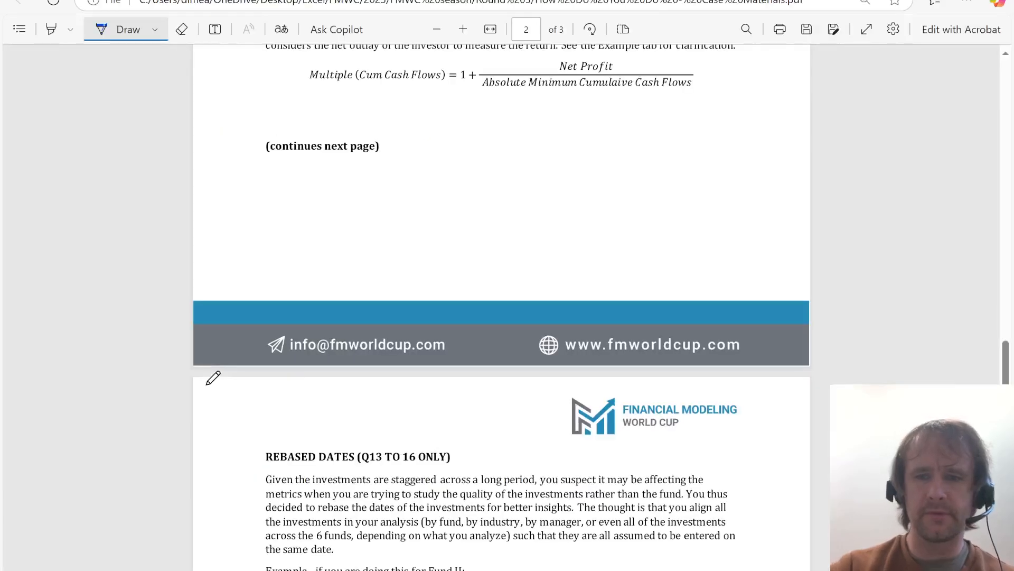
{"action": "key", "text": "alt+Tab"}
{"action": "key", "text": "alt+Tab"}
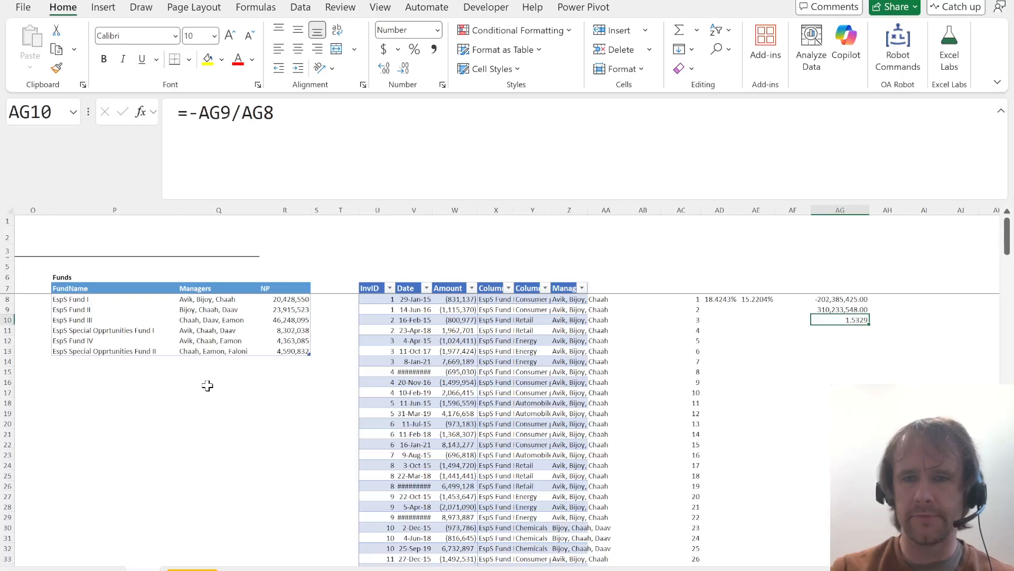
- Start a SUMIFS formula in AE12 with Table2[Amount] as the sum range
{"action": "key", "text": "Left"}
{"action": "key", "text": "Left"}
{"action": "key", "text": "Down"}
{"action": "key", "text": "Down"}
{"action": "type", "text": "=sumifs"}
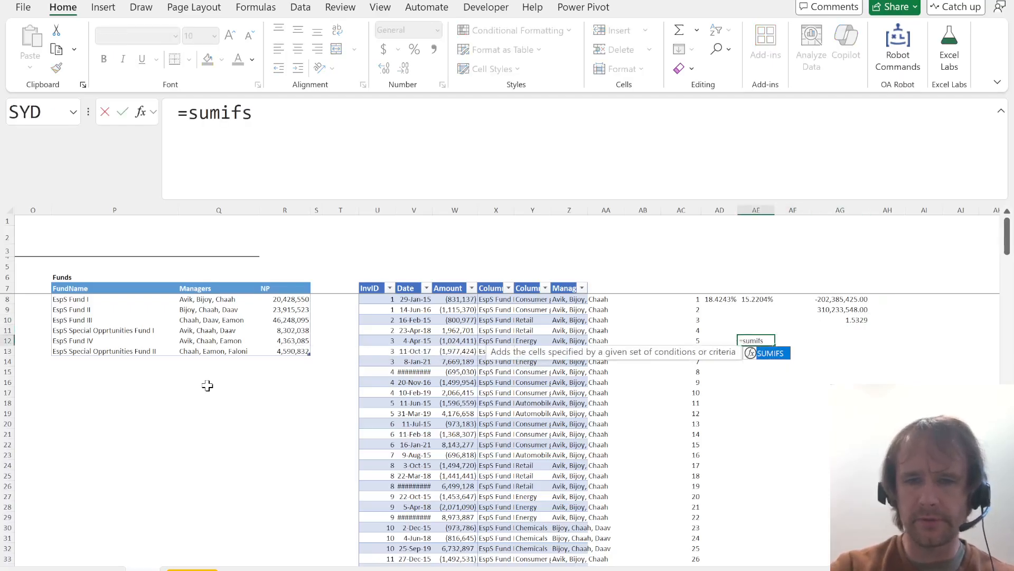
{"action": "key", "text": "Tab"}
{"action": "left_click", "coordinate": [434, 359]}
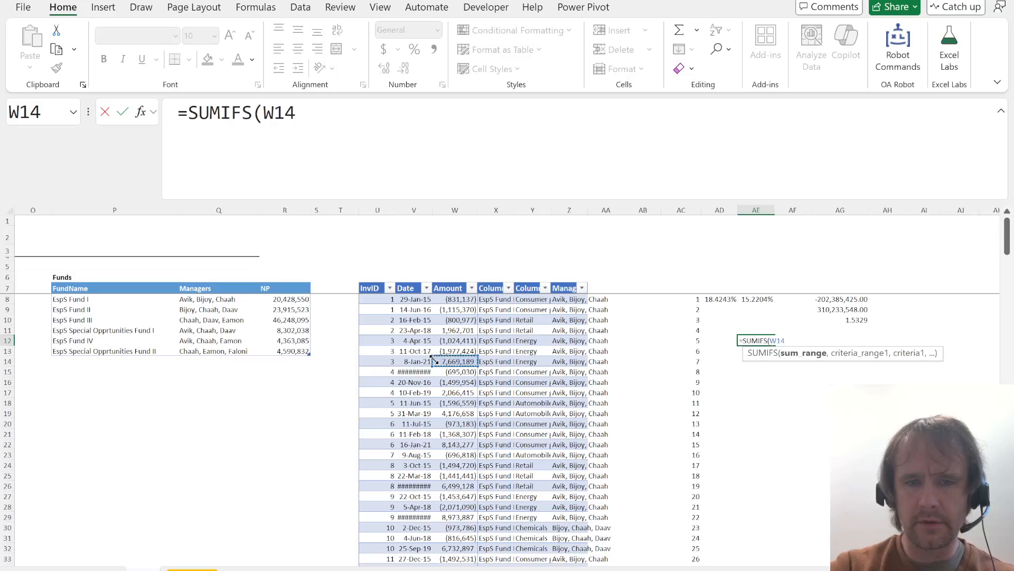
{"action": "key", "text": "ctrl+space"}
{"action": "type", "text": ","}
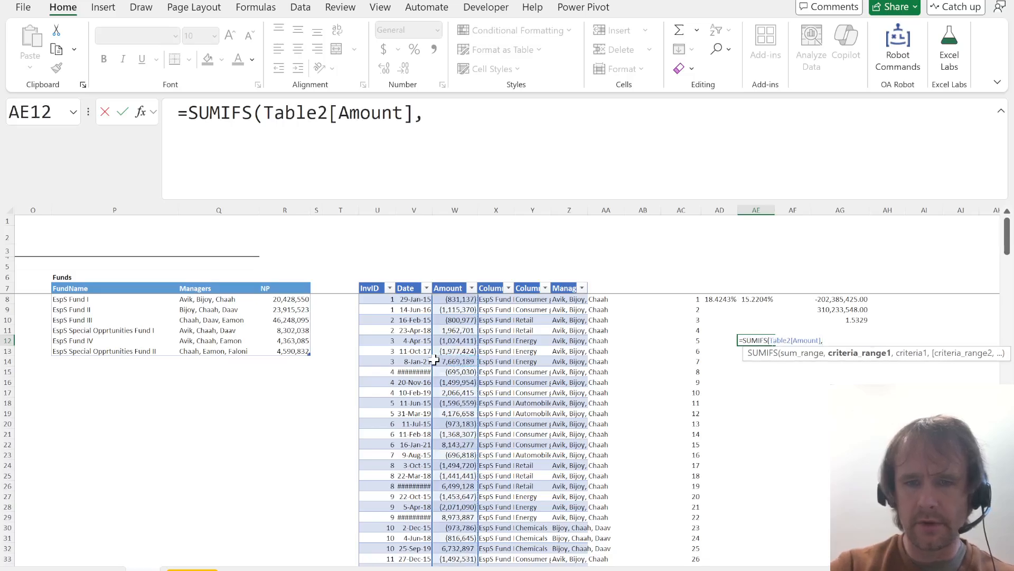
- Complete the AE12 formula with Table2[Managers] as the criteria range and a wildcard match on the manager's name from question 11
{"action": "left_click", "coordinate": [570, 377]}
{"action": "key", "text": "ctrl+space"}
{"action": "type", "text": ","}
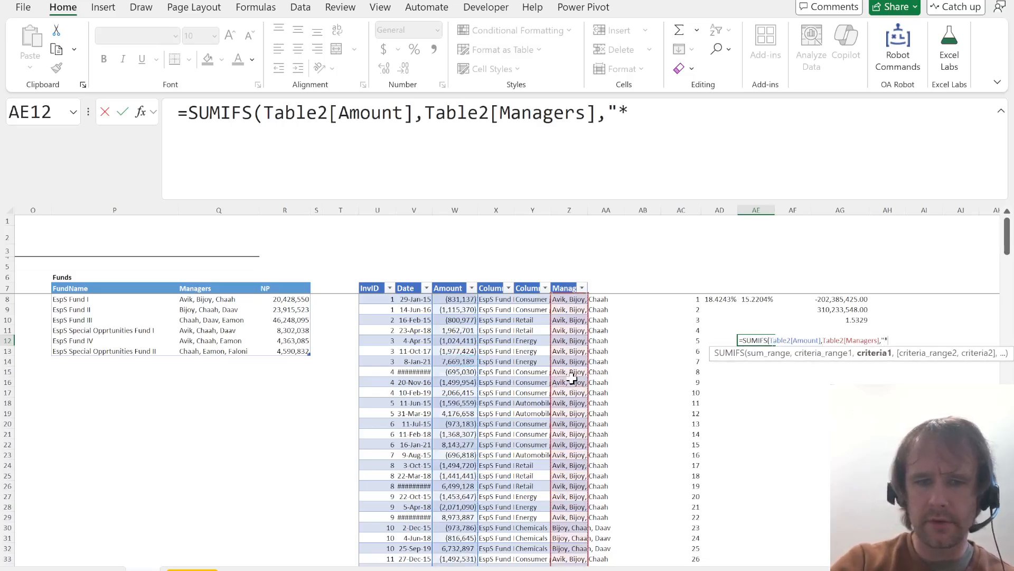
{"action": "type", "text": "\"*Eamonn*"}
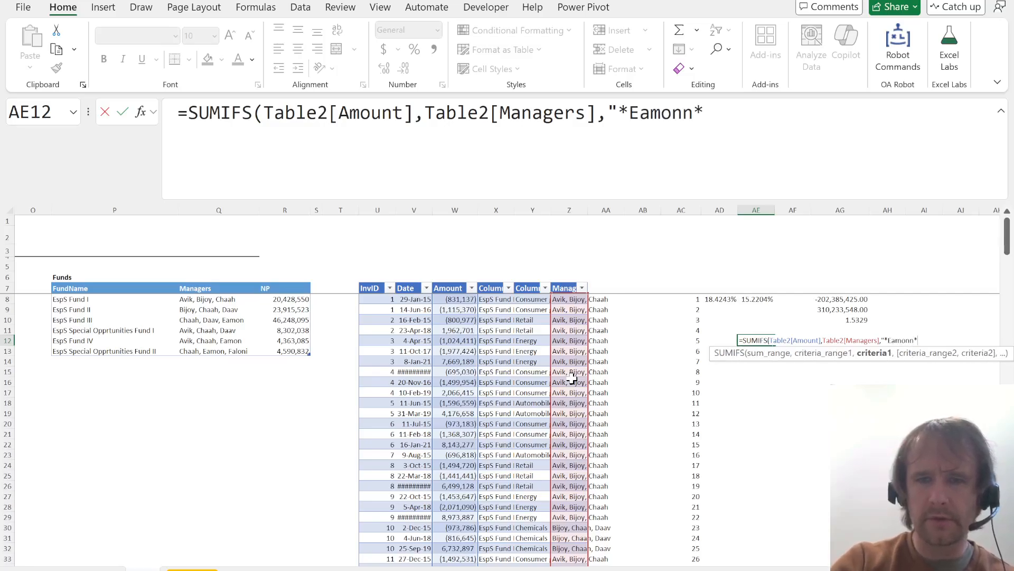
{"action": "type", "text": "\")"}
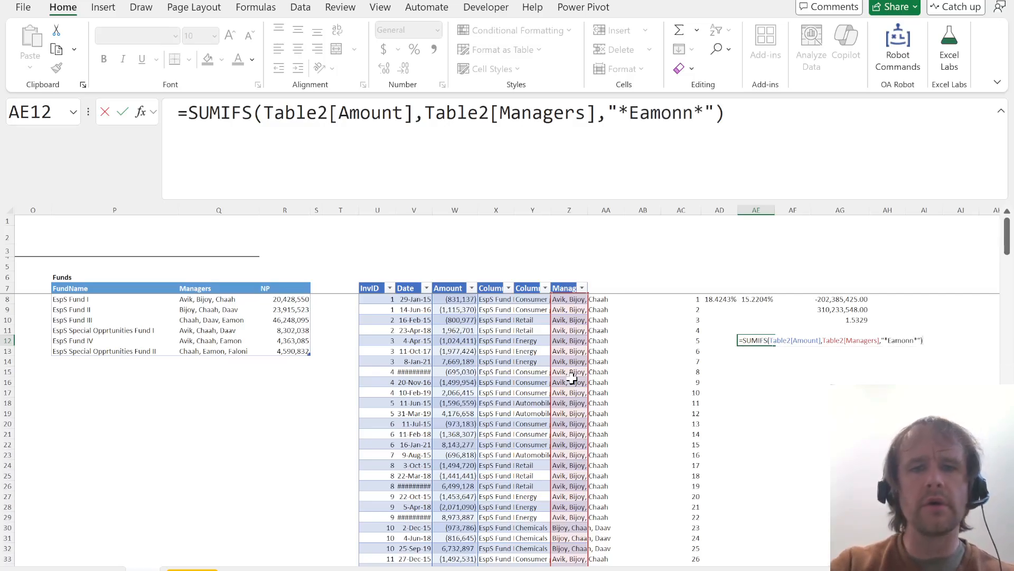
{"action": "key", "text": "Return"}
{"action": "key", "text": "Up"}
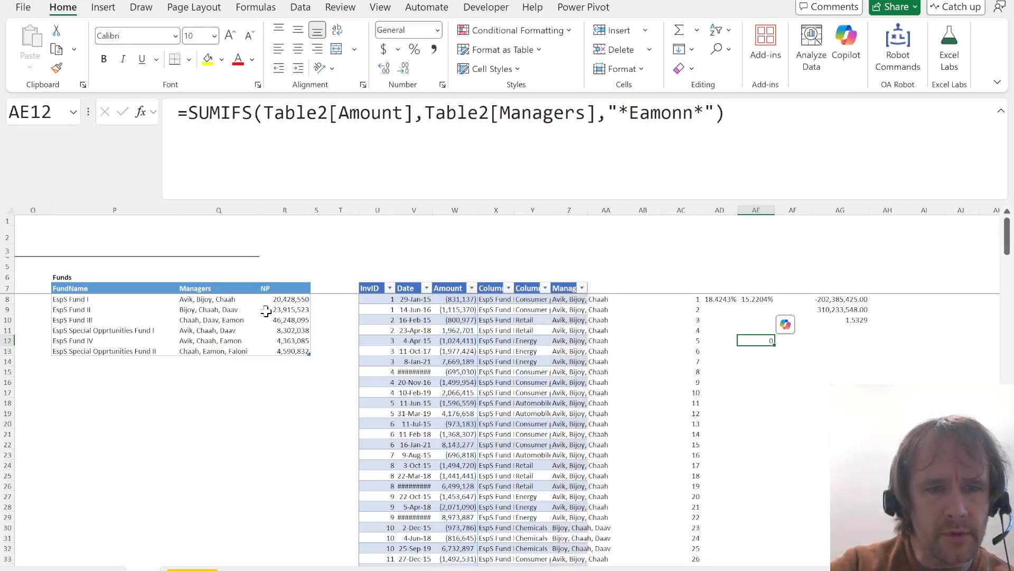
- Remove the extra final "n" from the manager's name in the AE12 criterion and format the result with no decimals
{"action": "left_click", "coordinate": [688, 111]}
{"action": "key", "text": "BackSpace"}
{"action": "key", "text": "Return"}
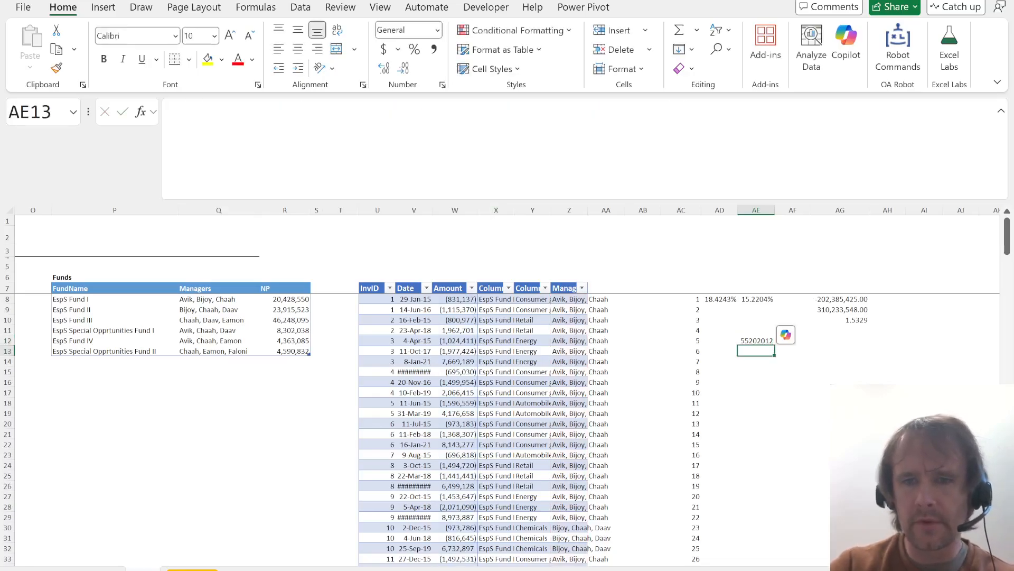
{"action": "key", "text": "Up"}
{"action": "key", "text": "alt"}
{"action": "key", "text": "h"}
{"action": "key", "text": "9"}
{"action": "key", "text": "alt"}
{"action": "key", "text": "h"}
{"action": "key", "text": "9"}
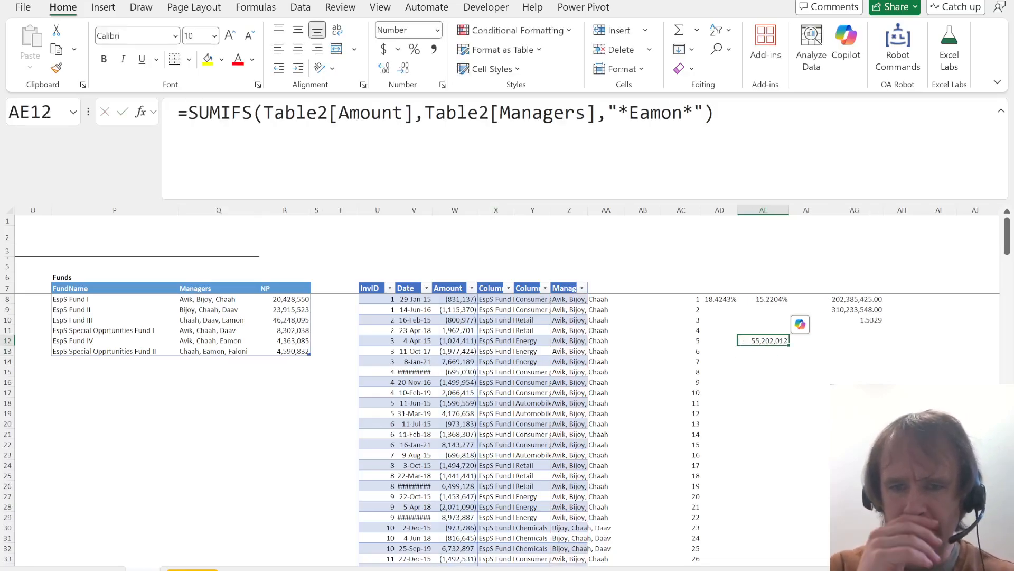
- Answer quiz question 11 on the manager's net profit with $55,202,012 and return to the workbook
{"action": "key", "text": "alt+Tab"}
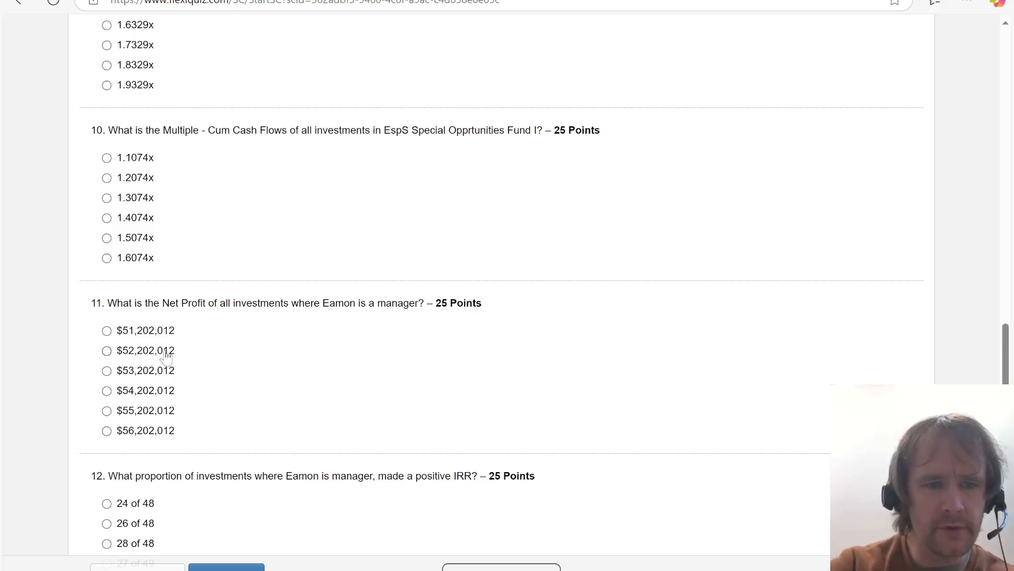
{"action": "scroll", "coordinate": [343, 418], "scroll_direction": "down", "scroll_amount": 3}
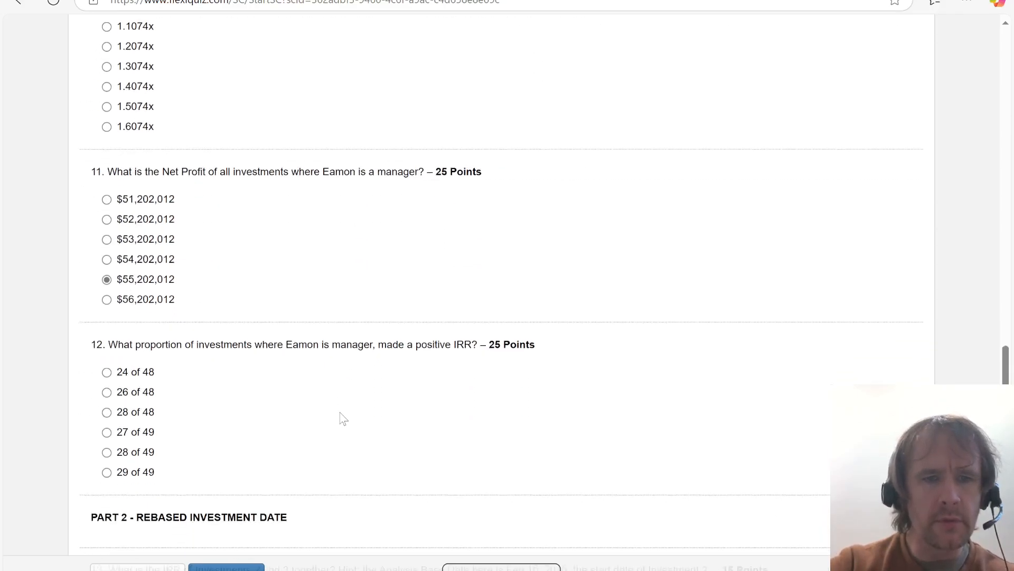
{"action": "key", "text": "alt+Tab"}
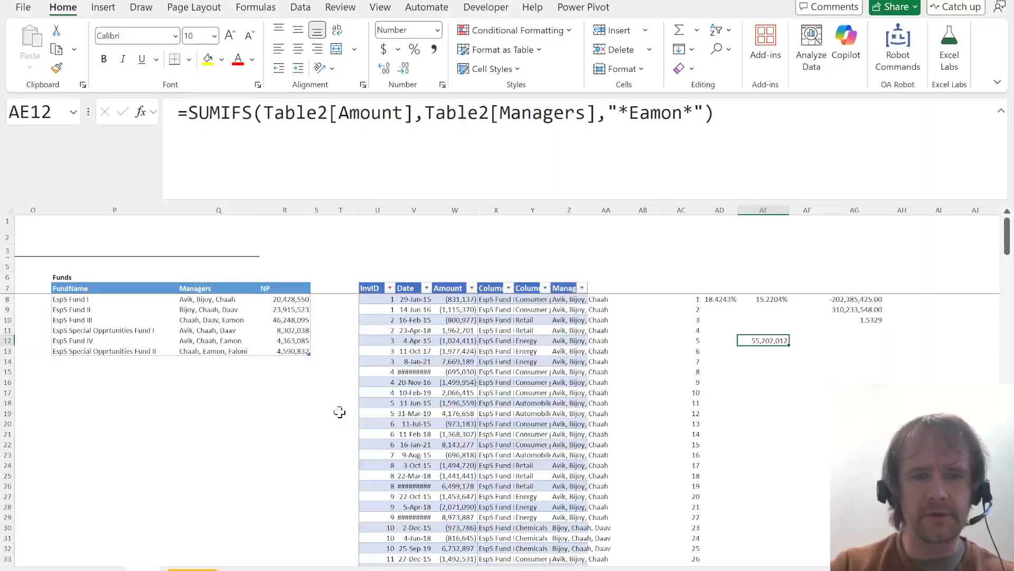
- Generate the investment numbers 1 to 100 down from AI8 with =SEQUENCE(100)
{"action": "key", "text": "Up"}
{"action": "key", "text": "Right"}
{"action": "key", "text": "Down"}
{"action": "key", "text": "Right"}
{"action": "key", "text": "Right"}
{"action": "key", "text": "Up"}
{"action": "key", "text": "Up"}
{"action": "key", "text": "Up"}
{"action": "key", "text": "Up"}
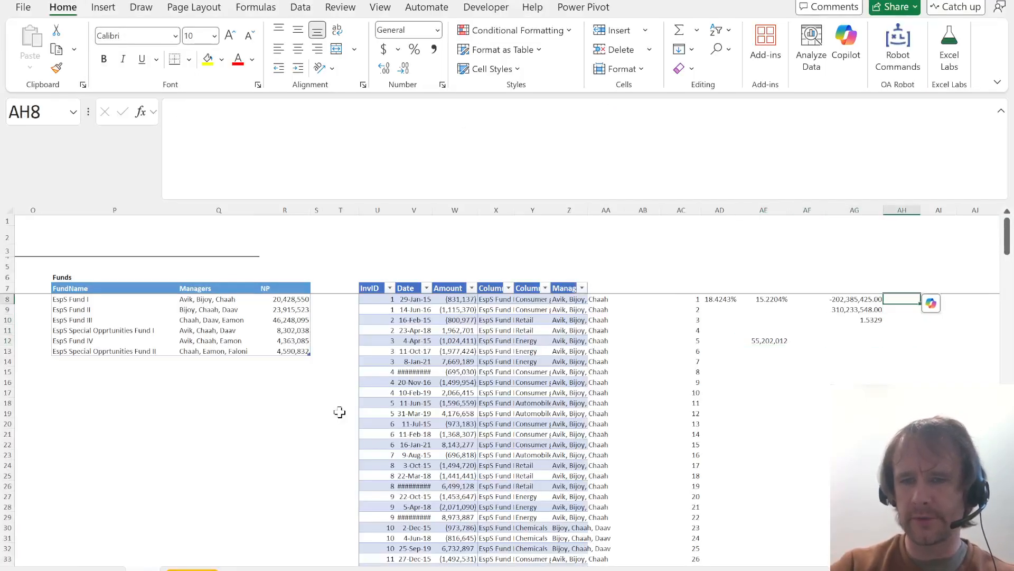
{"action": "key", "text": "Right"}
{"action": "type", "text": "=seq"}
{"action": "key", "text": "Tab"}
{"action": "type", "text": "100)"}
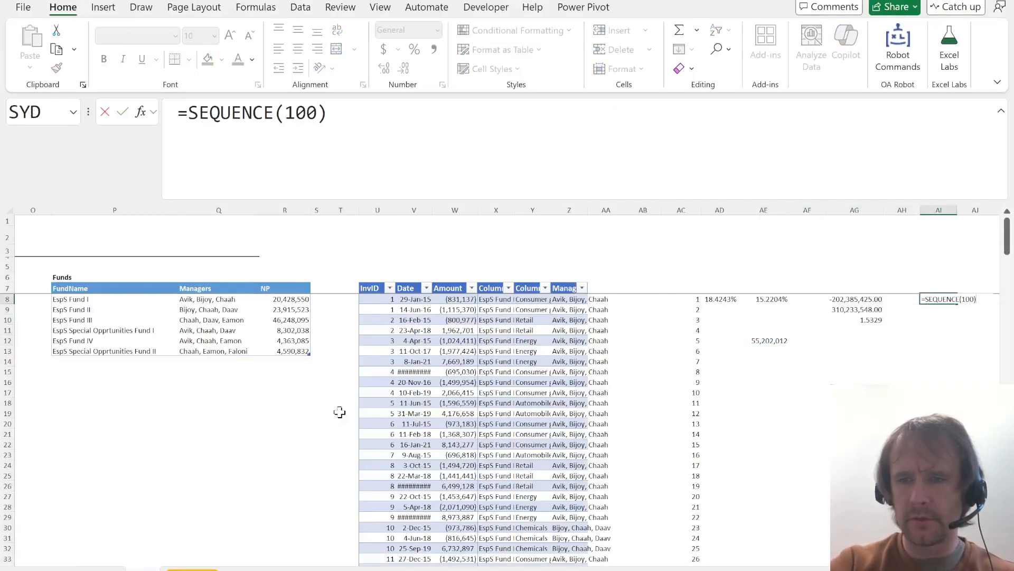
{"action": "key", "text": "Return"}
- Start an _xirr formula in AJ8 with Table2[Amount] multiplied by an opening condition as its values argument
{"action": "key", "text": "Up"}
{"action": "key", "text": "Left"}
{"action": "key", "text": "Left"}
{"action": "key", "text": "Left"}
{"action": "key", "text": "Left"}
{"action": "key", "text": "Left"}
{"action": "key", "text": "Right"}
{"action": "key", "text": "Right"}
{"action": "key", "text": "Right"}
{"action": "key", "text": "Right"}
{"action": "key", "text": "Right"}
{"action": "key", "text": "Right"}
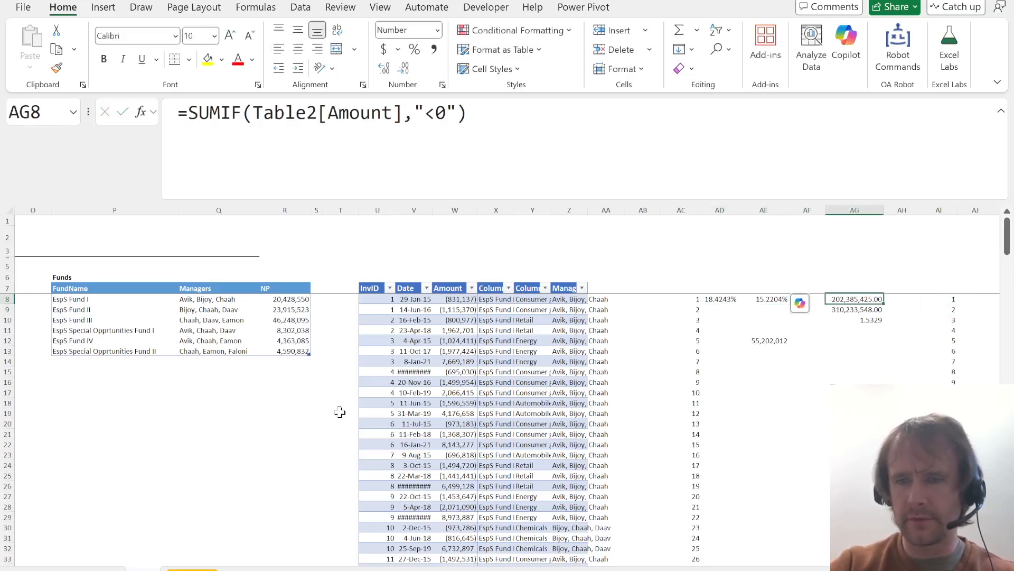
{"action": "type", "text": "=_xirr("}
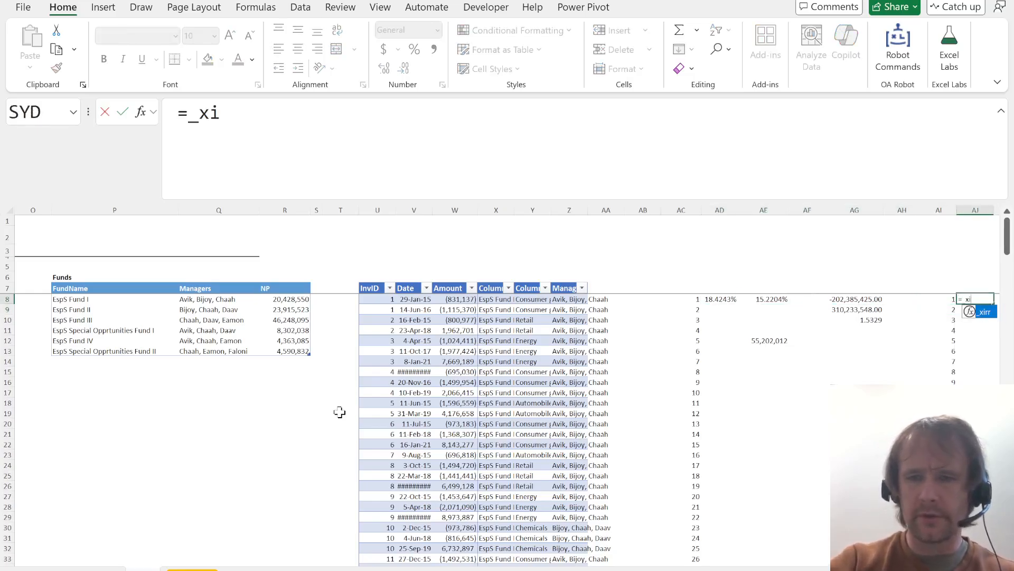
{"action": "left_click", "coordinate": [464, 365]}
{"action": "key", "text": "ctrl+space"}
{"action": "type", "text": "*("}
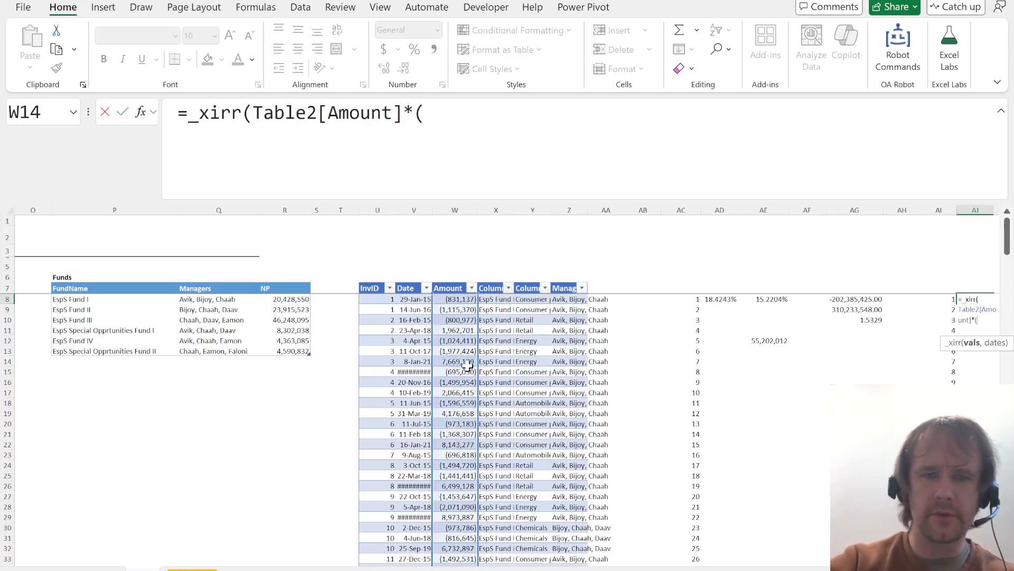
- Complete the AJ8 formula as =_xirr(Table2[Amount]*(Table2[InvID]=AI8),Table2[Date])
{"action": "left_click", "coordinate": [380, 372]}
{"action": "key", "text": "ctrl+space"}
{"action": "type", "text": "="}
{"action": "key", "text": "Left"}
{"action": "type", "text": ")"}
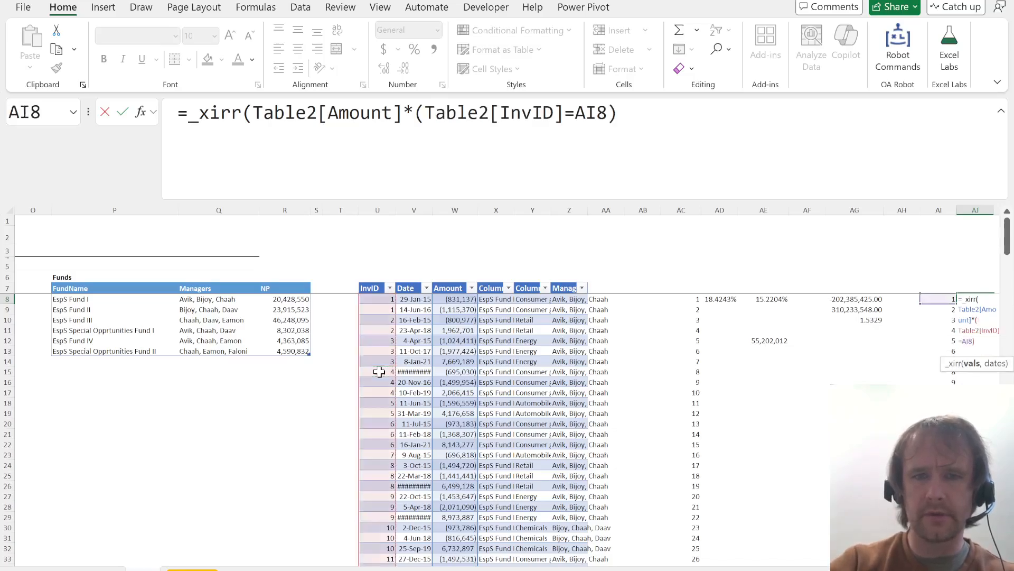
{"action": "type", "text": ","}
{"action": "left_click", "coordinate": [408, 378]}
{"action": "key", "text": "ctrl+space"}
{"action": "type", "text": ")"}
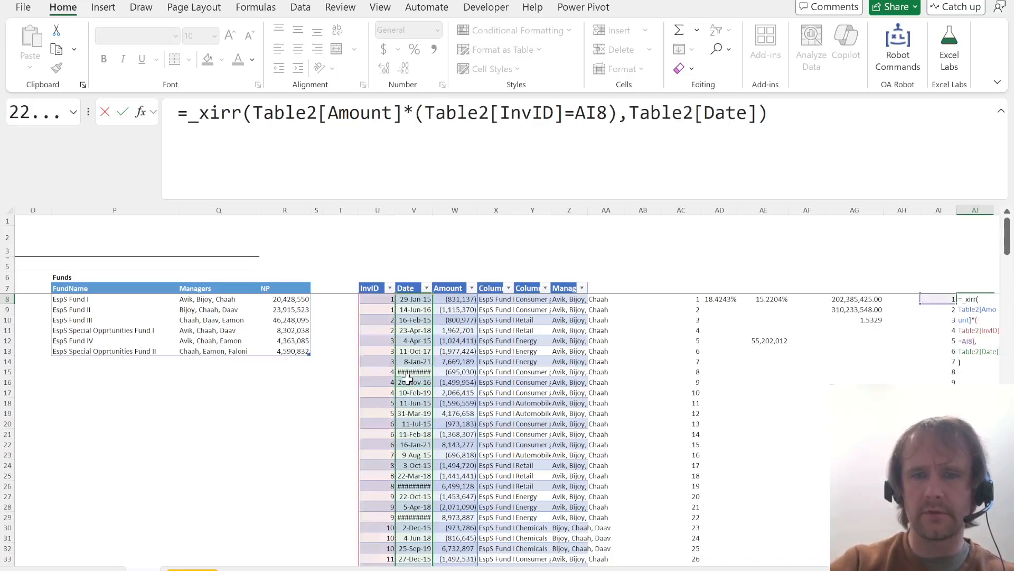
{"action": "key", "text": "Return"}
{"action": "key", "text": "Up"}
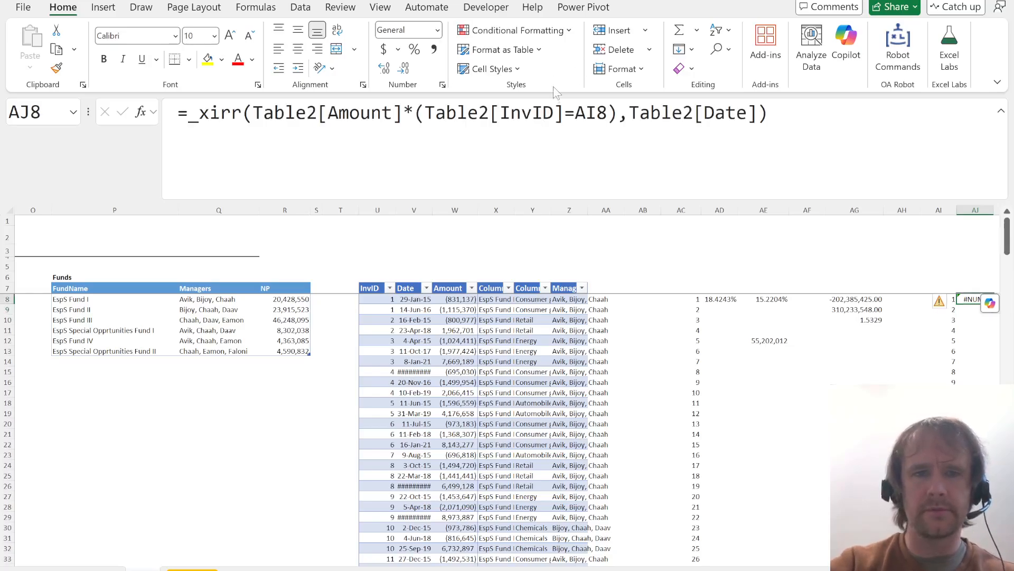
{"action": "left_click", "coordinate": [533, 113]}
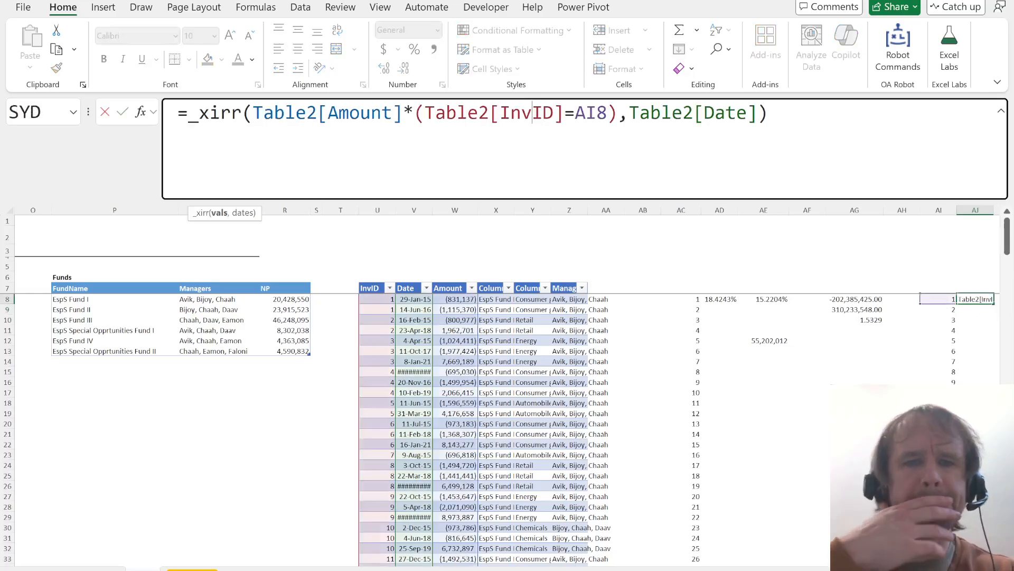
{"action": "key", "text": "Escape"}
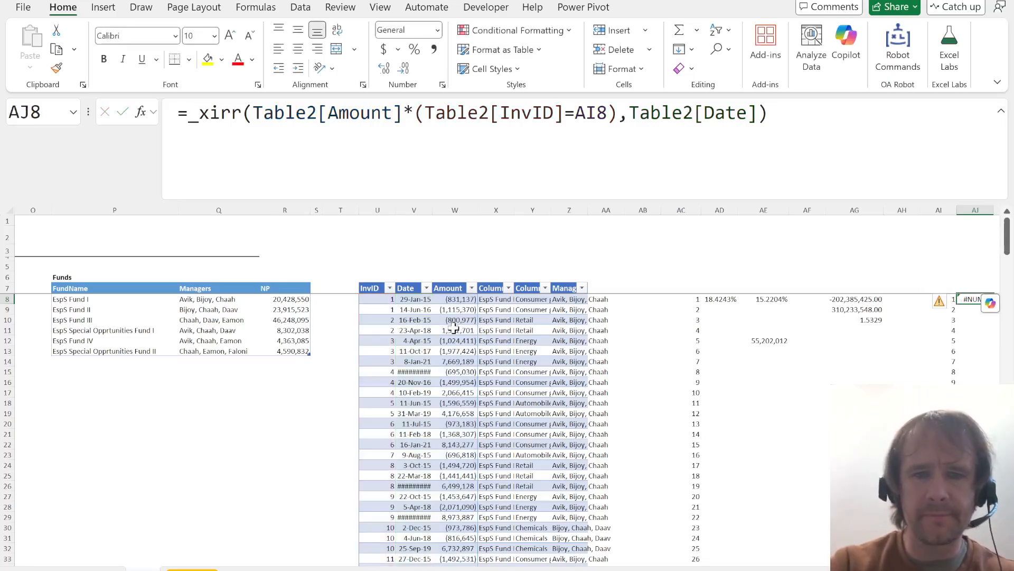
{"action": "left_click", "coordinate": [444, 308]}
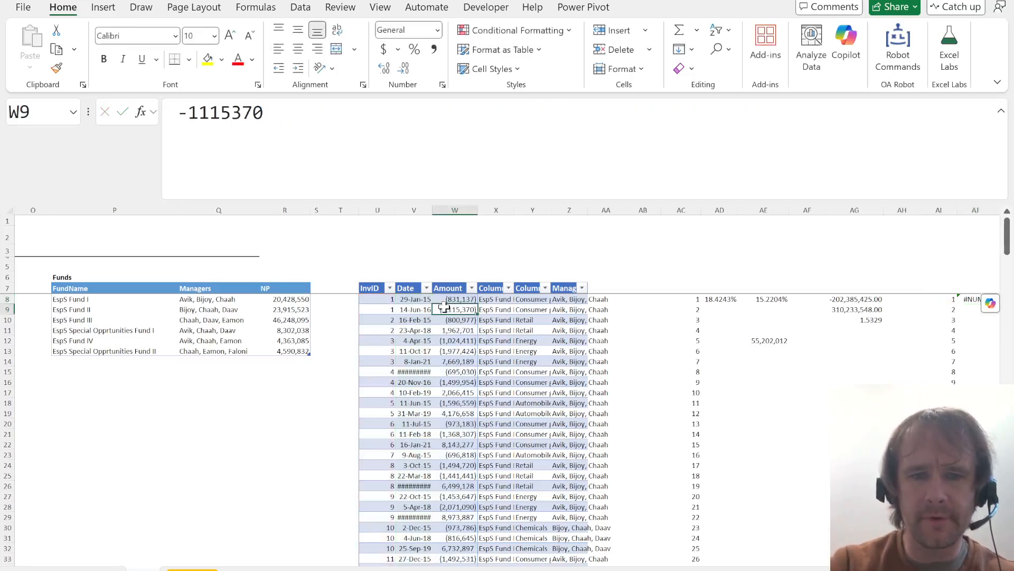
{"action": "left_click", "coordinate": [970, 298]}
{"action": "key", "text": "Right"}
{"action": "key", "text": "Right"}
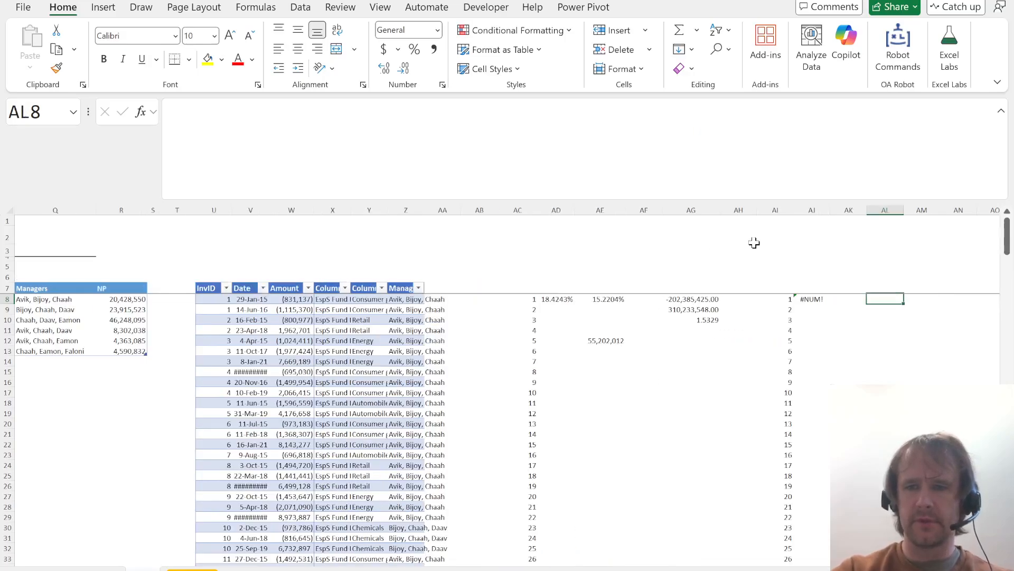
- Move the _xirr formula from AJ8 to AK8, keeping its reference to AI8
{"action": "key", "text": "Left"}
{"action": "key", "text": "Left"}
{"action": "key", "text": "Up"}
{"action": "key", "text": "Down"}
{"action": "key", "text": "ctrl+c"}
{"action": "key", "text": "Right"}
{"action": "key", "text": "ctrl+v"}
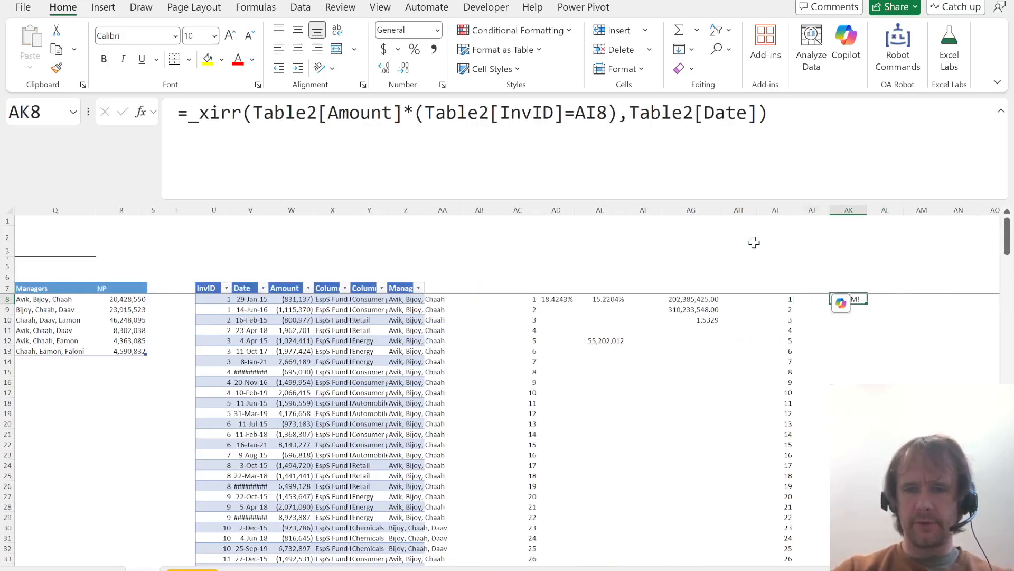
- Enter the headers NP in AJ7 and XIRR in AK7
{"action": "key", "text": "Left"}
{"action": "key", "text": "Up"}
{"action": "type", "text": "NP"}
{"action": "key", "text": "Tab"}
{"action": "type", "text": "C"}
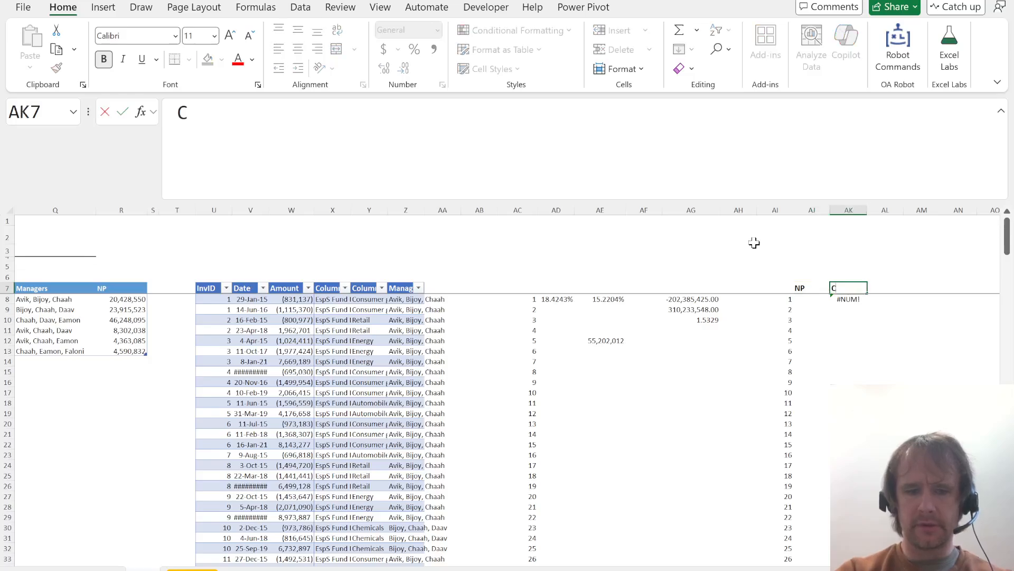
{"action": "type", "text": "IRR"}
{"action": "key", "text": "Return"}
- Calculate each investment's net profit from AJ8 down with =SUMIFS(Table2[Amount],Table2[InvID],AI8#)
{"action": "type", "text": "="}
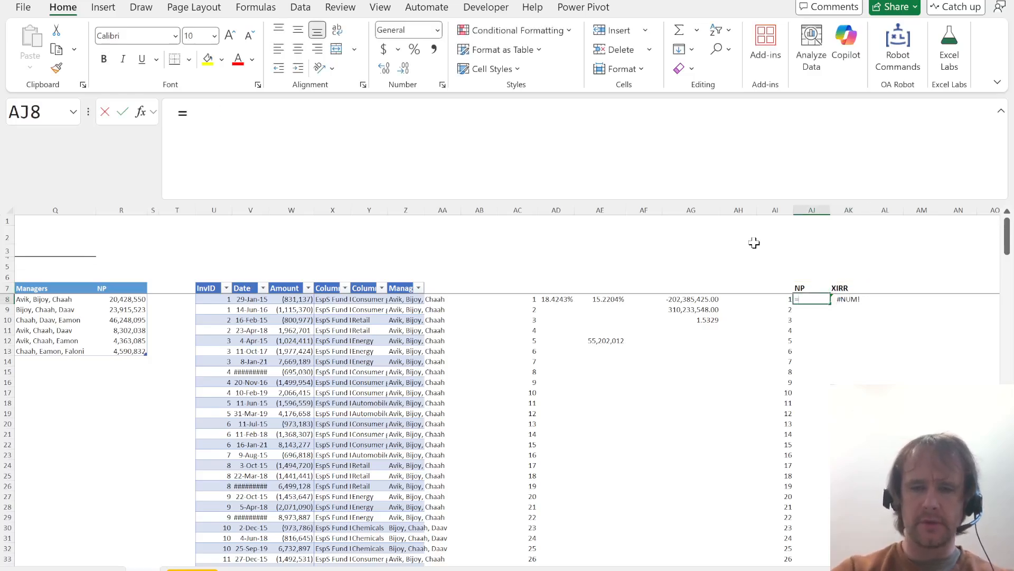
{"action": "type", "text": "sumifs"}
{"action": "key", "text": "Tab"}
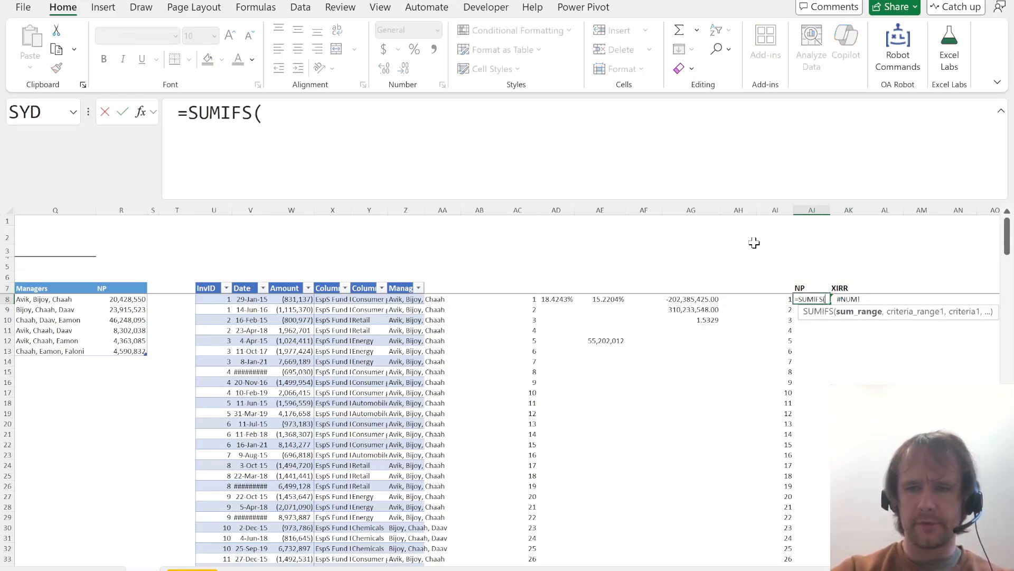
{"action": "left_click", "coordinate": [280, 350]}
{"action": "key", "text": "ctrl+space"}
{"action": "type", "text": ","}
{"action": "left_click", "coordinate": [227, 390]}
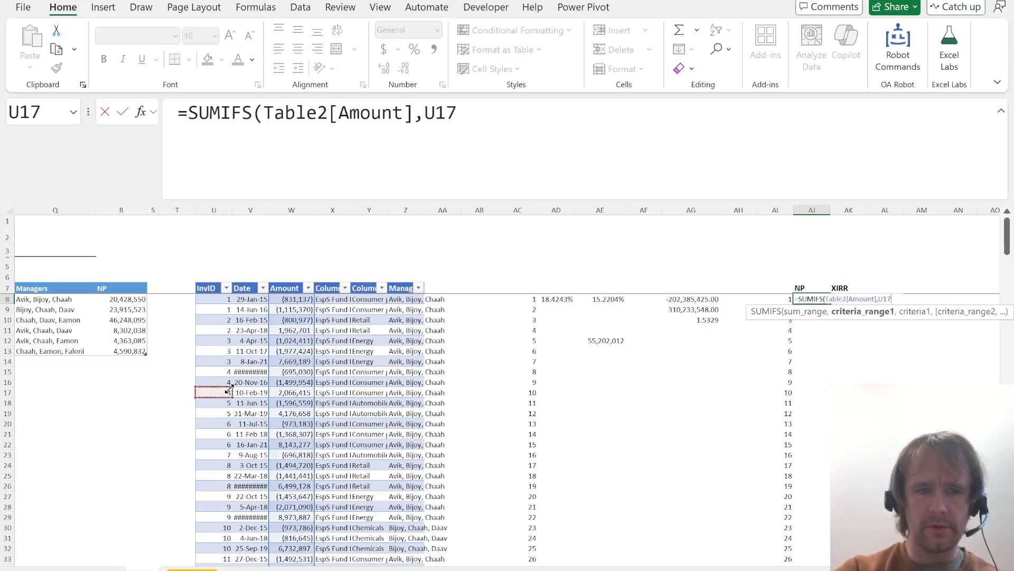
{"action": "key", "text": "ctrl+space"}
{"action": "type", "text": ","}
{"action": "key", "text": "Left"}
{"action": "key", "text": "ctrl+shift+Down"}
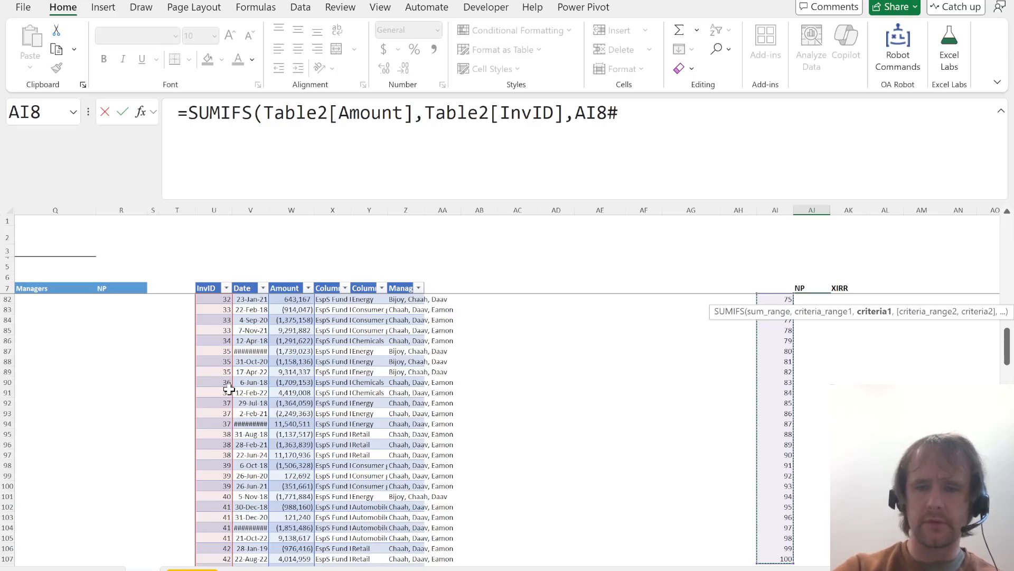
{"action": "key", "text": "Return"}
{"action": "key", "text": "ctrl+Up"}
{"action": "key", "text": "Down"}
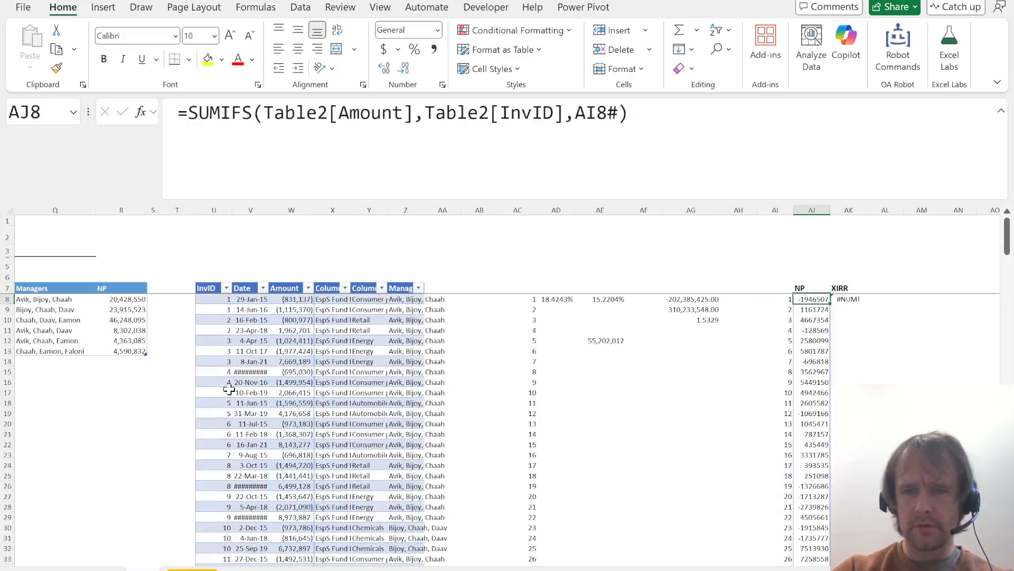
- Format the net profit results in column AJ with thousands separators and no decimals
{"action": "key", "text": "ctrl+shift+Down"}
{"action": "key", "text": "ctrl+shift+1"}
{"action": "key", "text": "alt+h"}
{"action": "key", "text": "9"}
{"action": "key", "text": "alt+h"}
{"action": "key", "text": "9"}
{"action": "key", "text": "Right"}
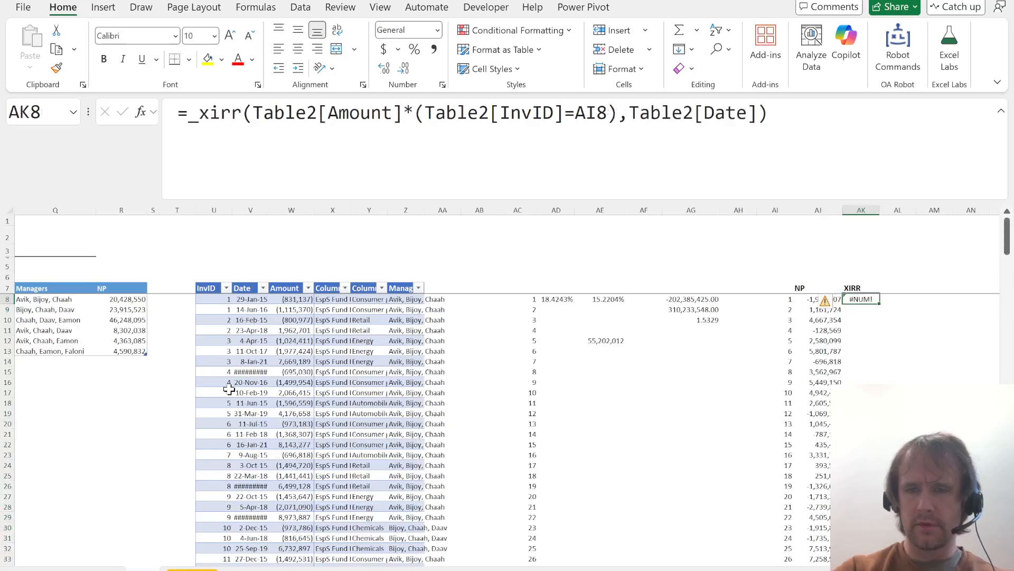
- Enter an IF formula in AK8 that returns "Neg" when AJ8 is below 0, with _xii as its placeholder false result
{"action": "key", "text": "Up"}
{"action": "key", "text": "Down"}
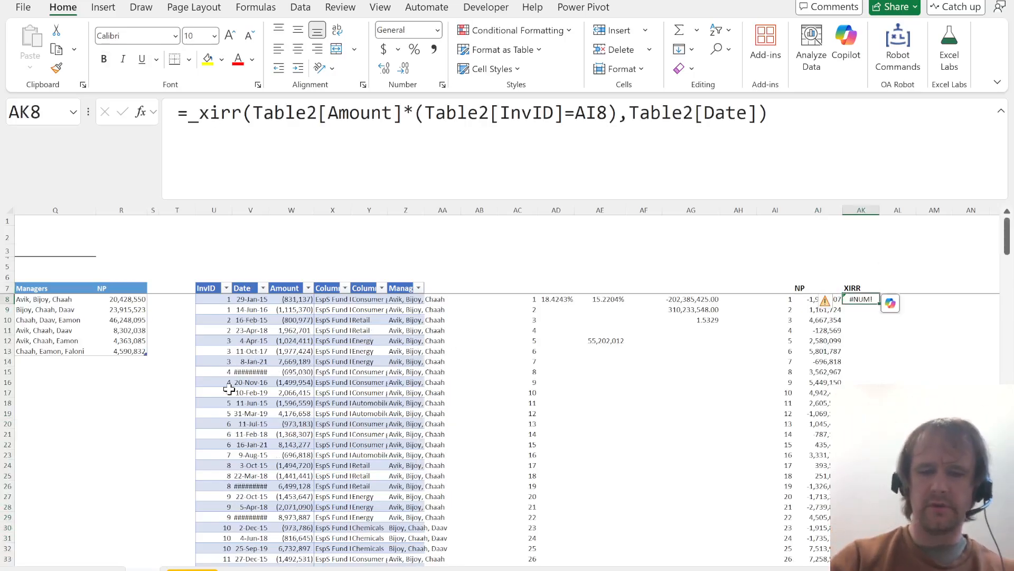
{"action": "type", "text": "=i"}
{"action": "key", "text": "Tab"}
{"action": "key", "text": "Left"}
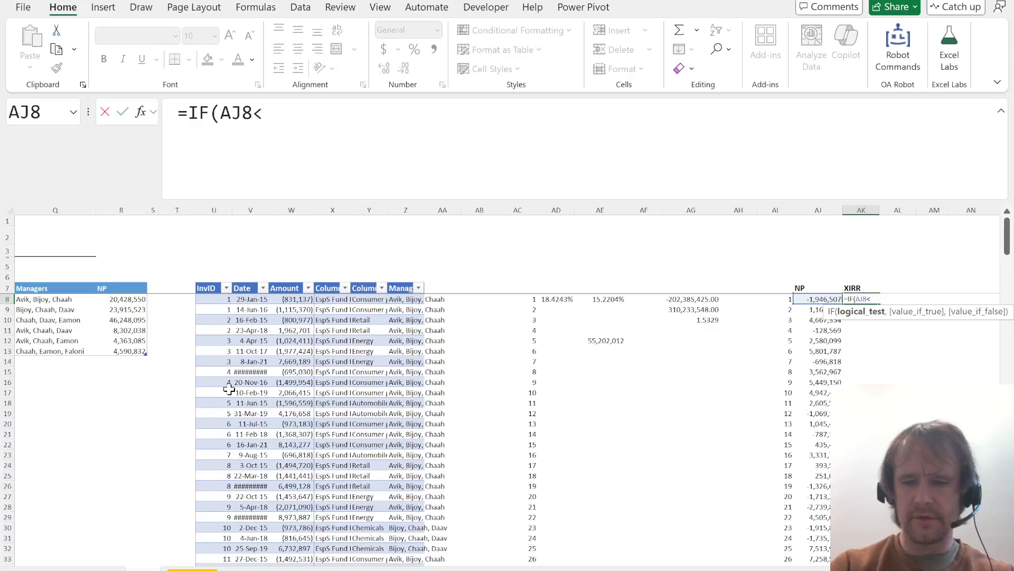
{"action": "type", "text": "<0,\"Neg"}
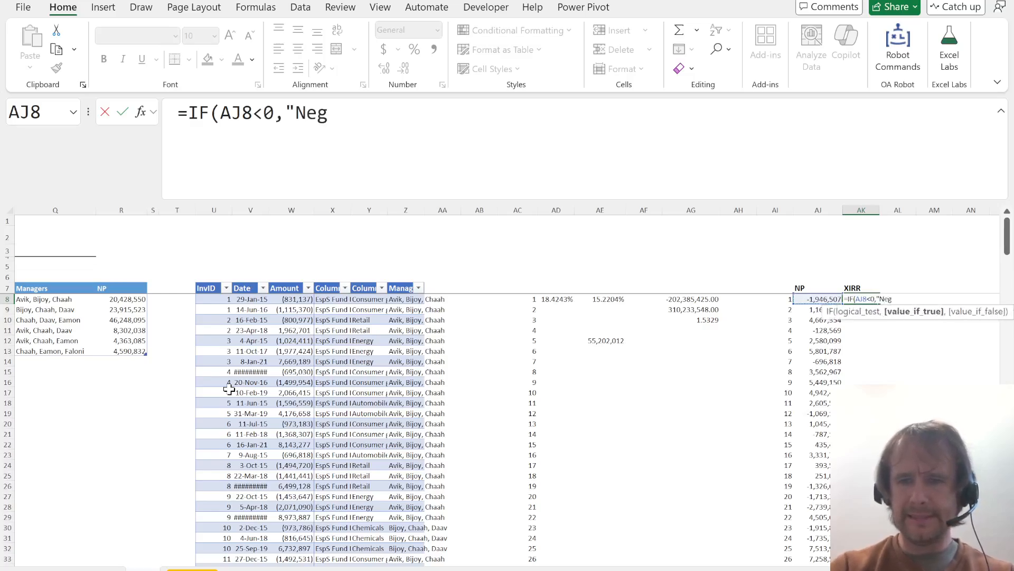
{"action": "type", "text": "\",_xi"}
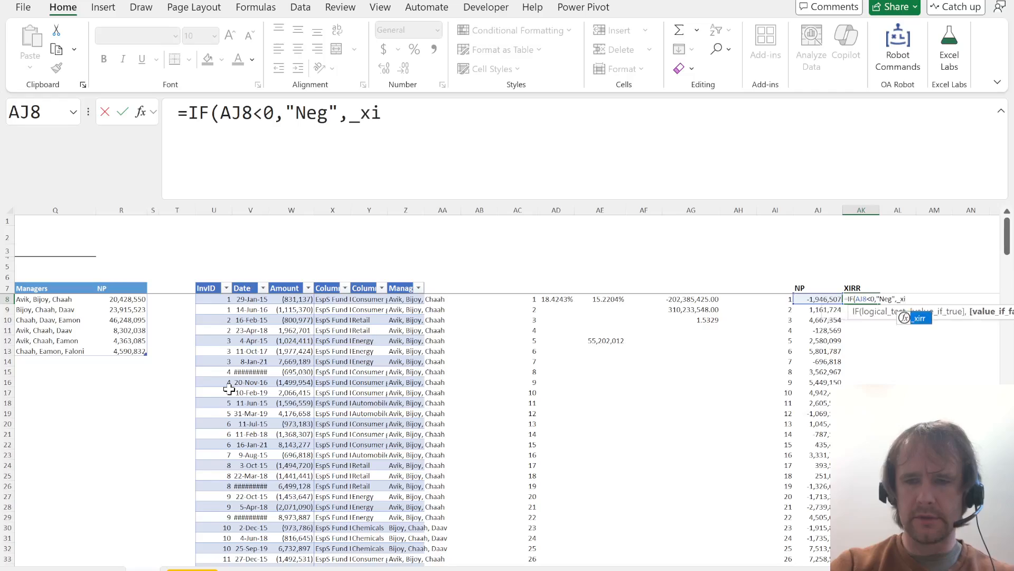
{"action": "key", "text": "Tab"}
{"action": "key", "text": "Tab"}
{"action": "key", "text": "Left"}
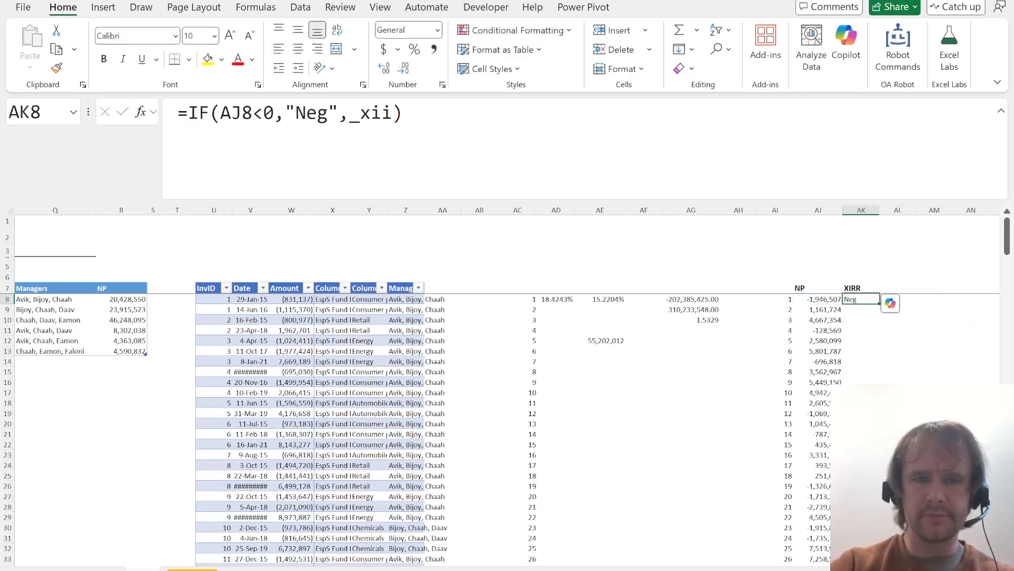
- Change the false result in the AK8 formula to _xirr(Table2[Amount]*(Table2[InvID]=AI8),Table2[Date])
{"action": "key", "text": "F2"}
{"action": "key", "text": "Left"}
{"action": "key", "text": "BackSpace"}
{"action": "type", "text": "rr("}
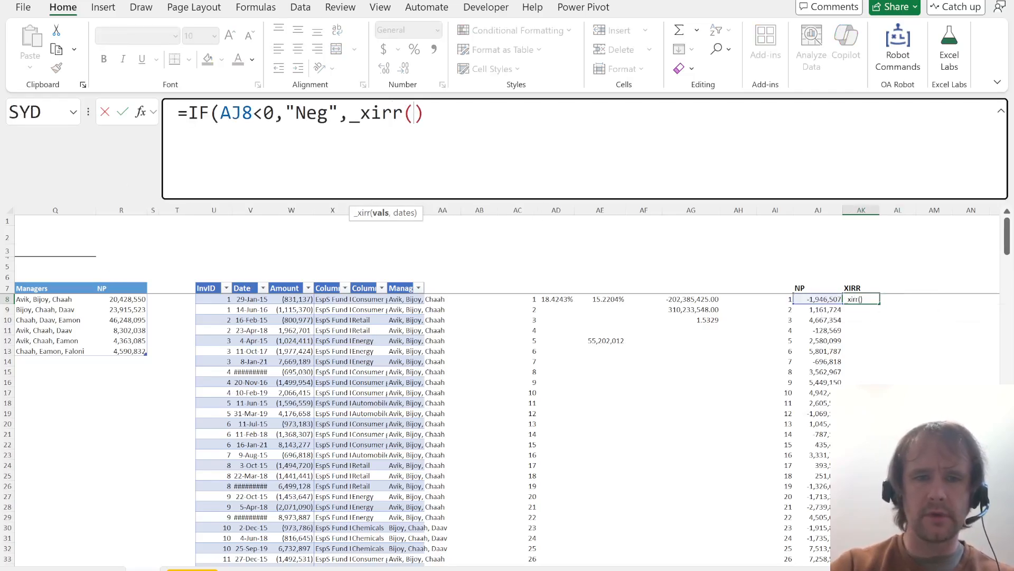
{"action": "left_click", "coordinate": [284, 373]}
{"action": "key", "text": "ctrl+space"}
{"action": "type", "text": "*("}
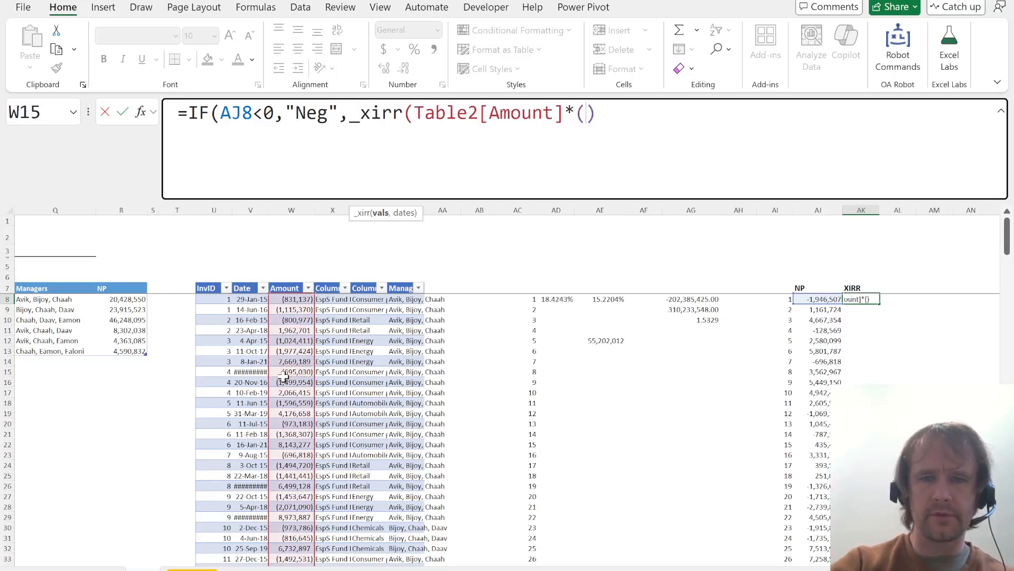
{"action": "left_click", "coordinate": [217, 376]}
{"action": "key", "text": "ctrl+space"}
{"action": "type", "text": "="}
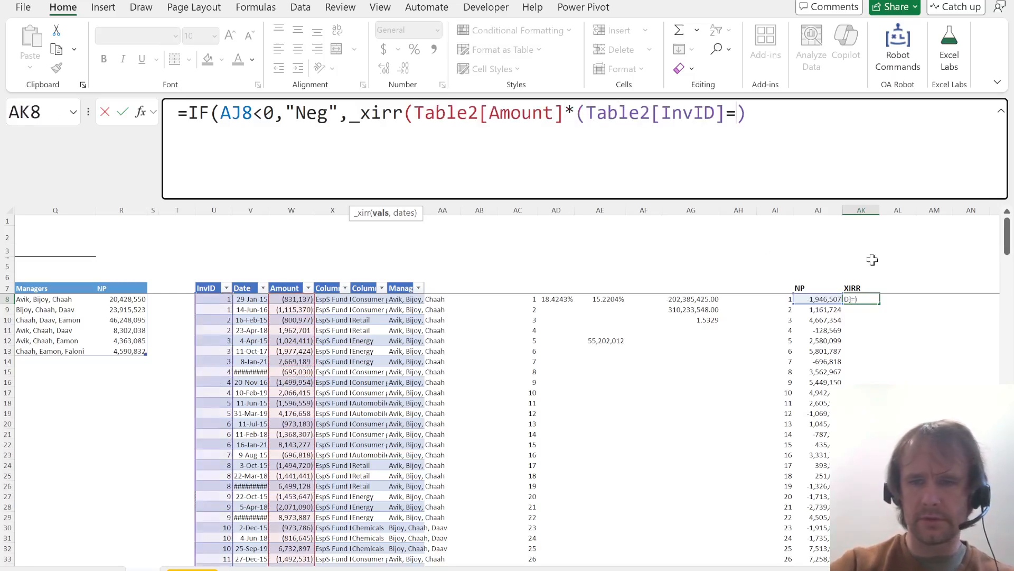
{"action": "left_click", "coordinate": [775, 301]}
{"action": "type", "text": ",)"}
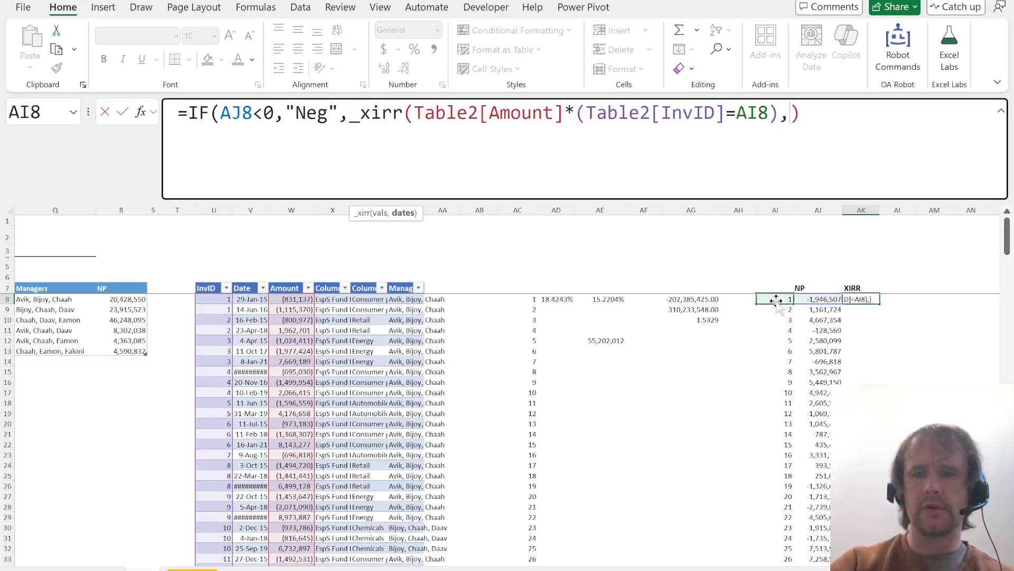
{"action": "left_click", "coordinate": [242, 369]}
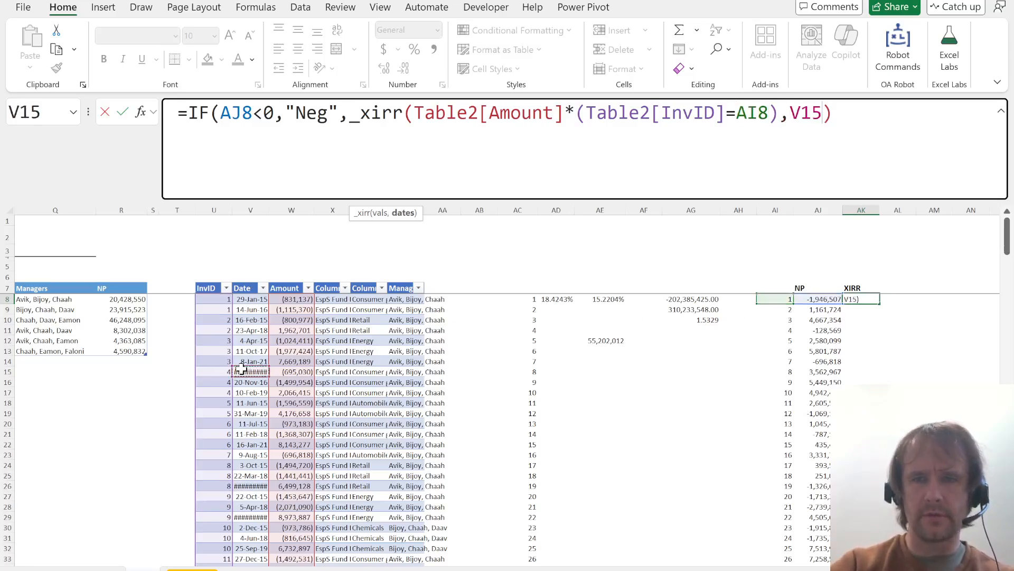
{"action": "key", "text": "ctrl+space"}
{"action": "key", "text": "Return"}
- Fill the AK8 formula down to AK107 for all 100 investments
{"action": "key", "text": "Up"}
{"action": "key", "text": "Left"}
{"action": "key", "text": "ctrl+Down"}
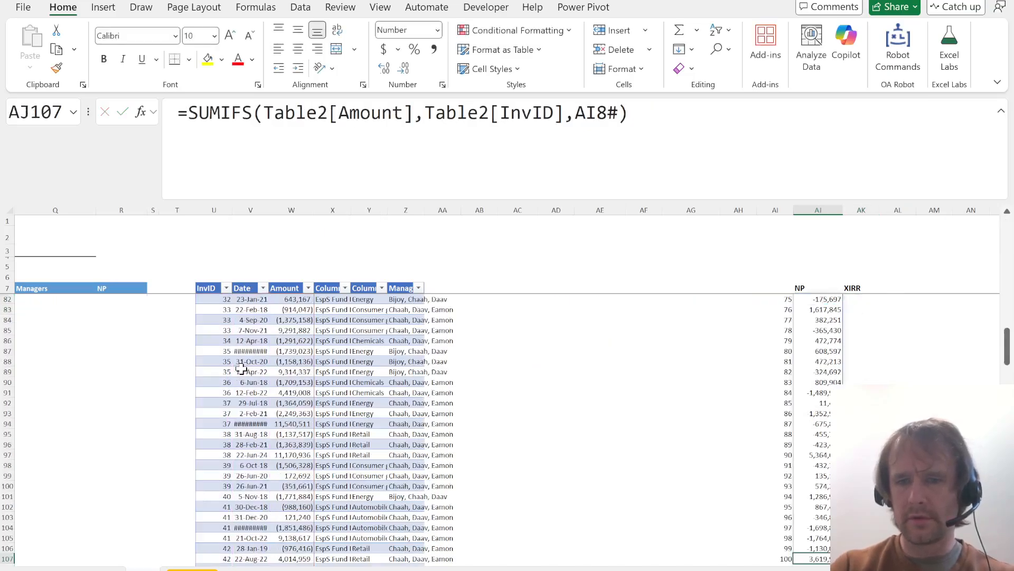
{"action": "key", "text": "Right"}
{"action": "key", "text": "ctrl+shift+Up"}
{"action": "key", "text": "ctrl+d"}
{"action": "key", "text": "Return"}
{"action": "key", "text": "Up"}
{"action": "key", "text": "Down"}
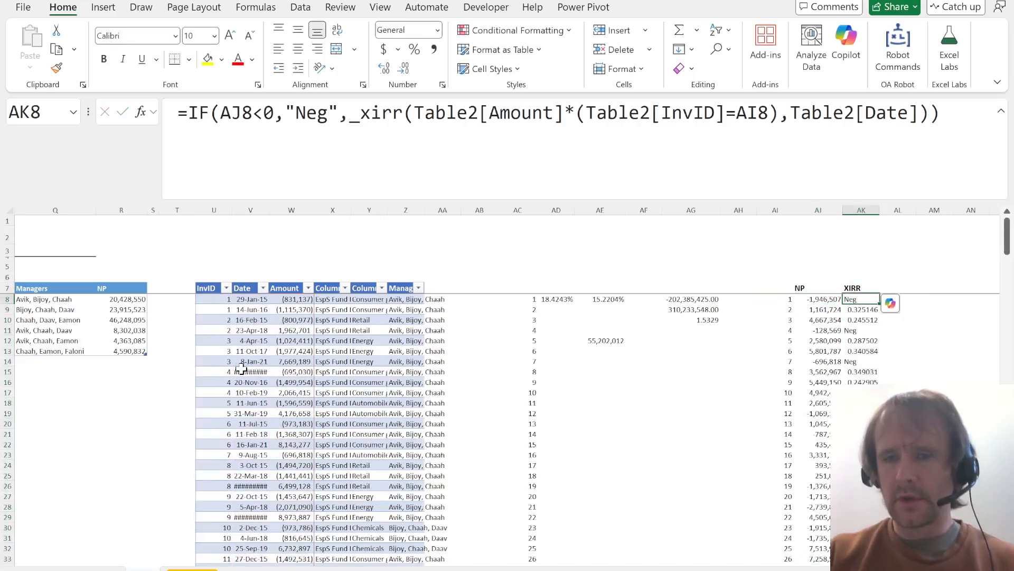
{"action": "key", "text": "Right"}
{"action": "key", "text": "Right"}
{"action": "key", "text": "Right"}
{"action": "key", "text": "Right"}
{"action": "key", "text": "Left"}
{"action": "key", "text": "Left"}
{"action": "key", "text": "Left"}
{"action": "key", "text": "Left"}
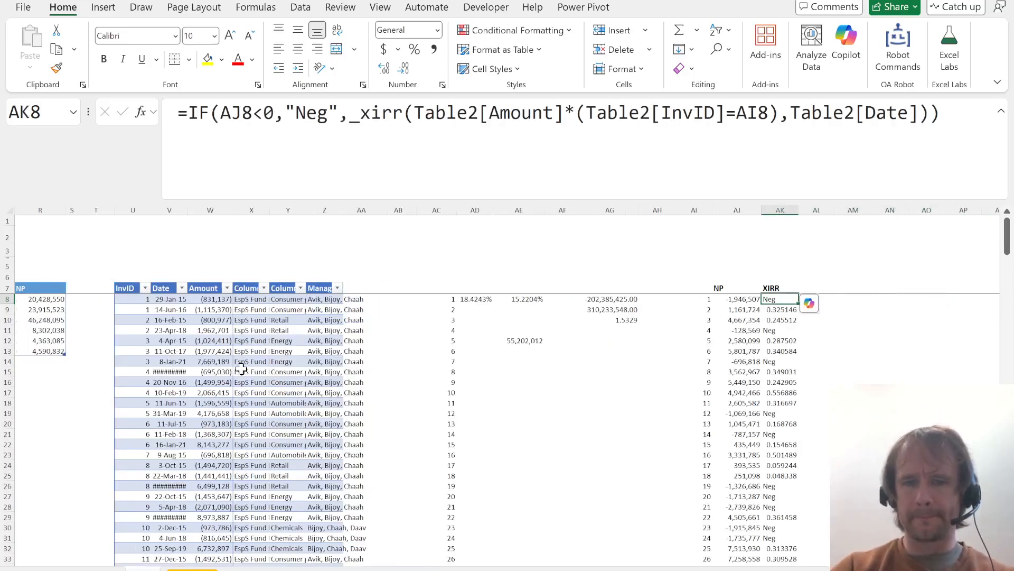
{"action": "key", "text": "Up"}
{"action": "key", "text": "Down"}
{"action": "key", "text": "Right"}
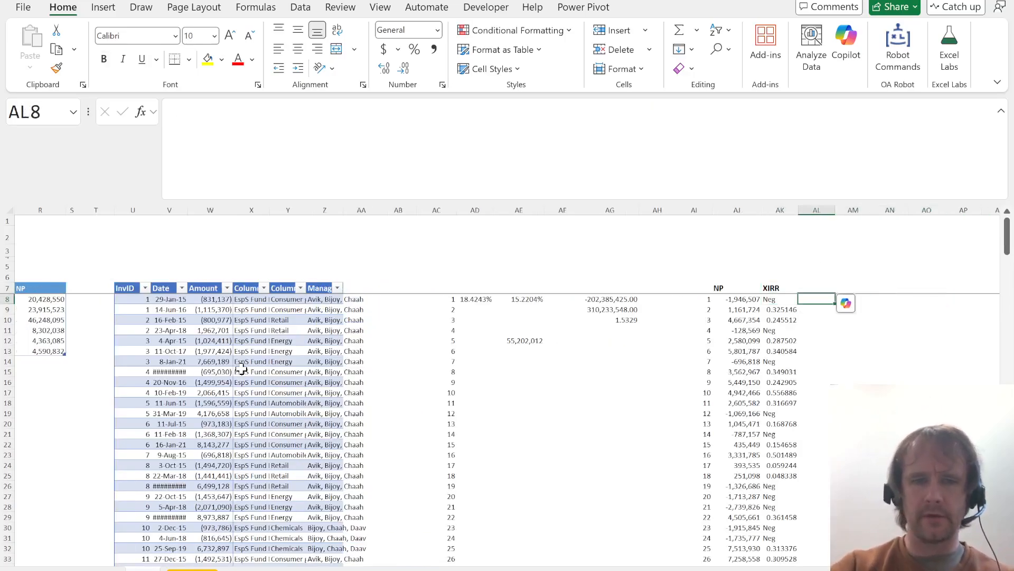
{"action": "key", "text": "F2"}
{"action": "type", "text": "=isn"}
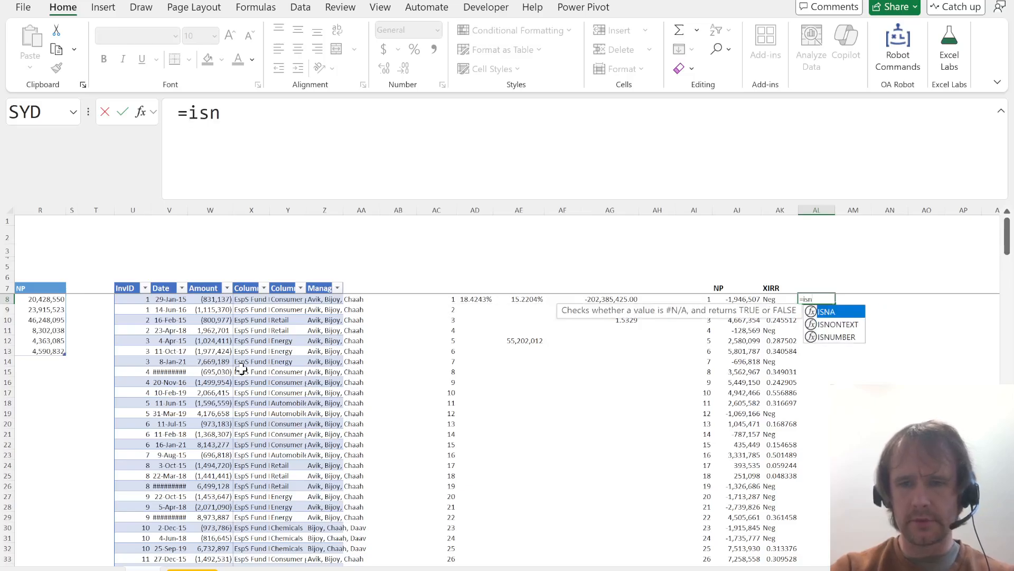
{"action": "key", "text": "Escape"}
{"action": "key", "text": "Escape"}
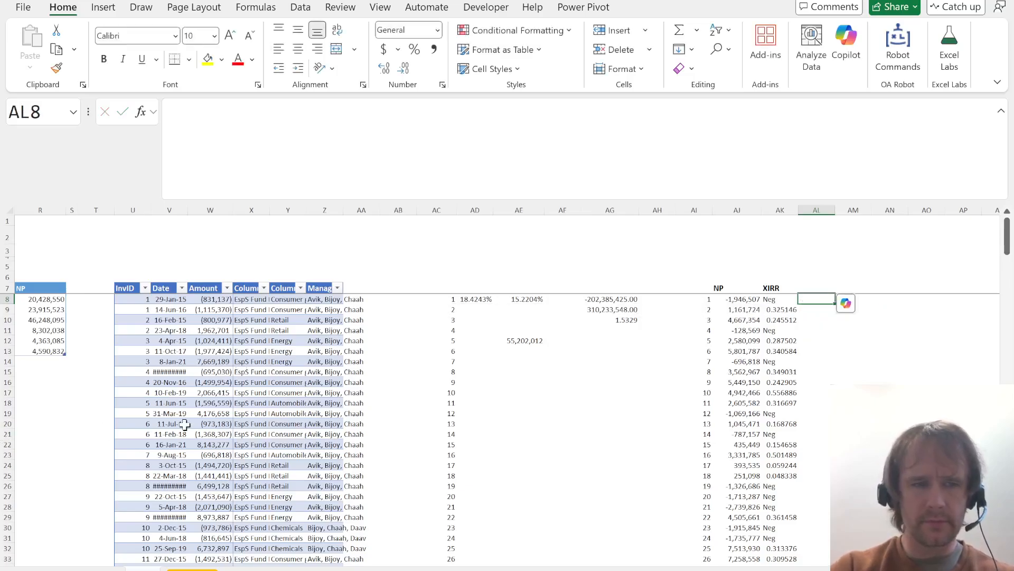
- Enter =XLOOKUP(AI8#,Table2[InvID],Table2[Managers]) in AL8 to return the managers of each investment
{"action": "scroll", "coordinate": [185, 424], "scroll_direction": "left", "scroll_amount": 6}
{"action": "scroll", "coordinate": [185, 425], "scroll_direction": "right", "scroll_amount": 6}
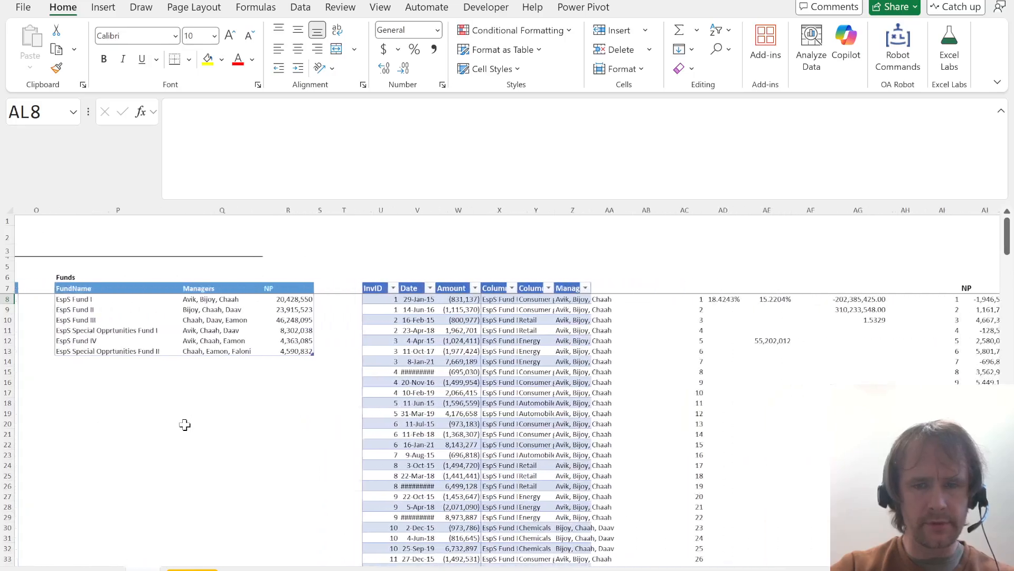
{"action": "type", "text": "=xlookup("}
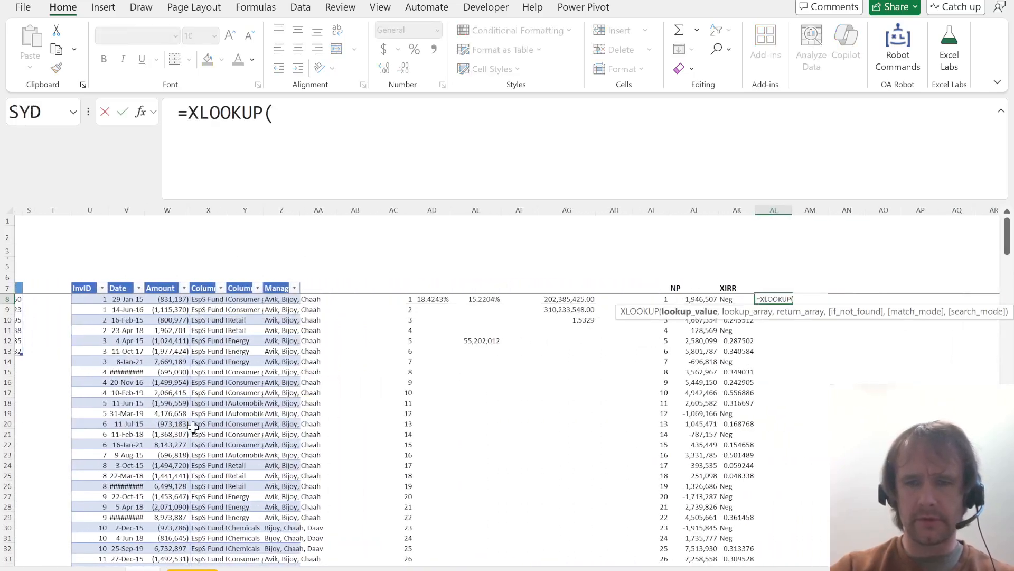
{"action": "left_click", "coordinate": [86, 361]}
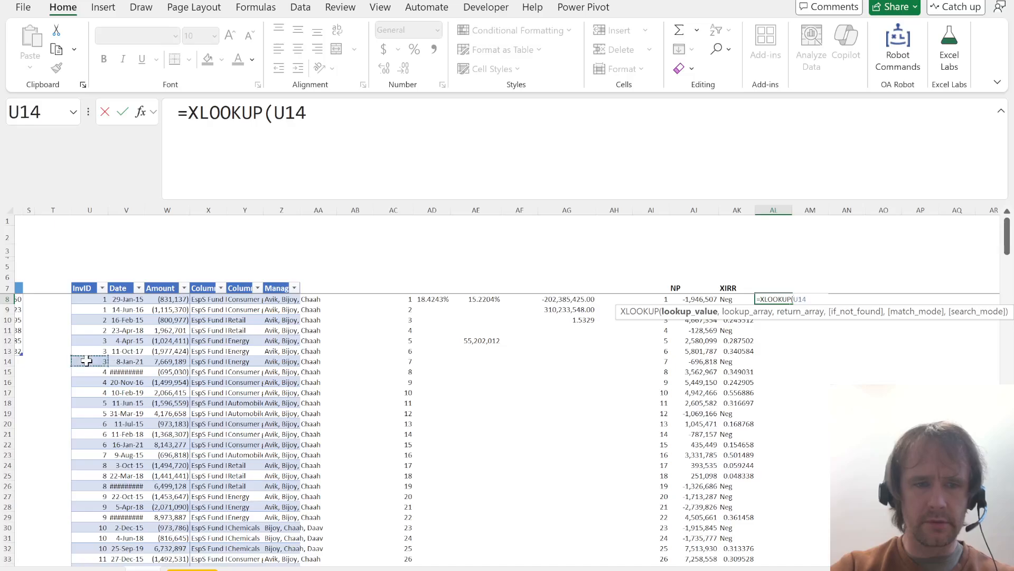
{"action": "left_click", "coordinate": [656, 369]}
{"action": "key", "text": "ctrl+Up"}
{"action": "key", "text": "ctrl+shift+Down"}
{"action": "type", "text": ","}
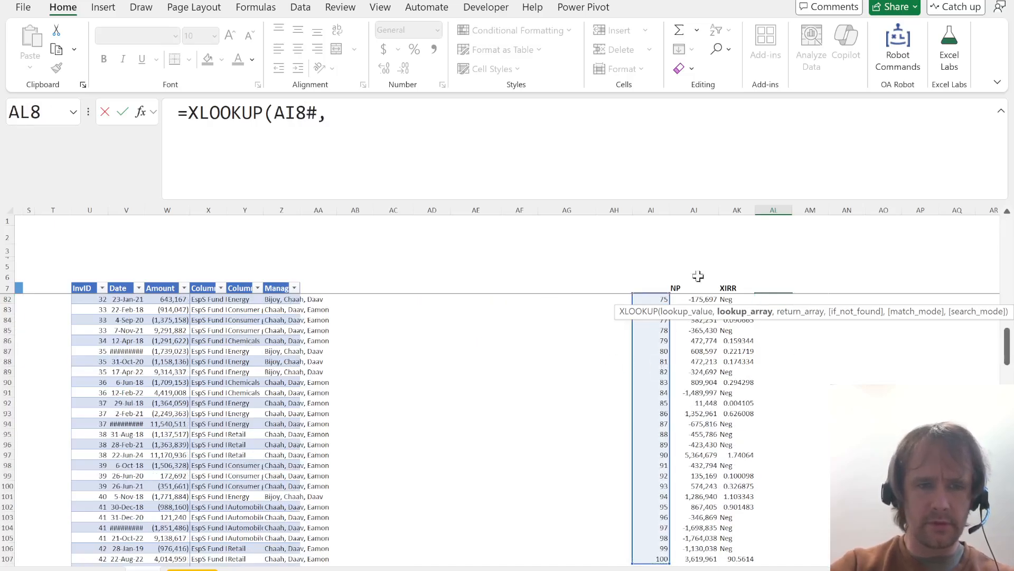
{"action": "left_click", "coordinate": [93, 379]}
{"action": "key", "text": "ctrl+space"}
{"action": "type", "text": ","}
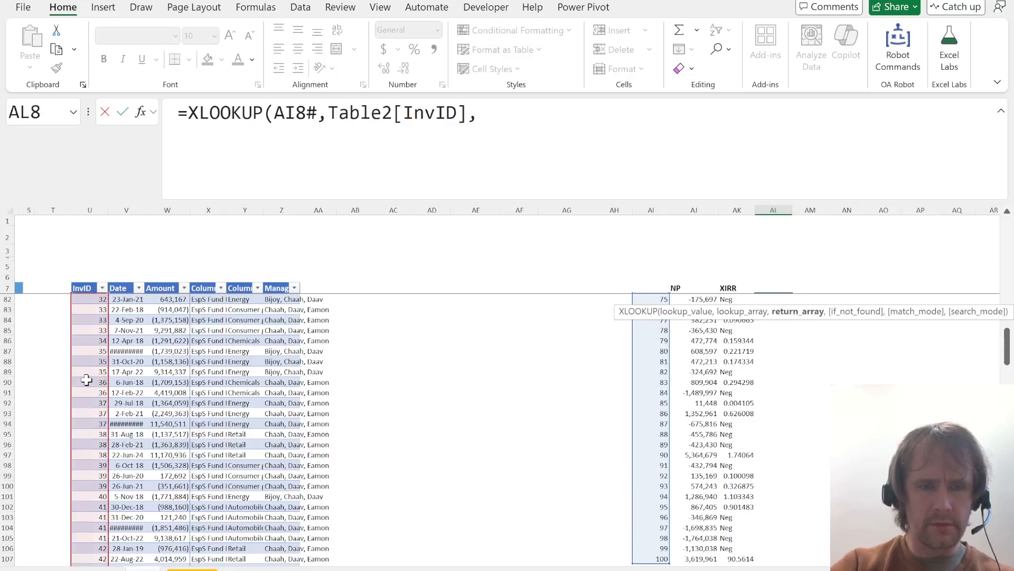
{"action": "left_click", "coordinate": [279, 445]}
{"action": "key", "text": "ctrl+space"}
{"action": "type", "text": ")"}
{"action": "key", "text": "Return"}
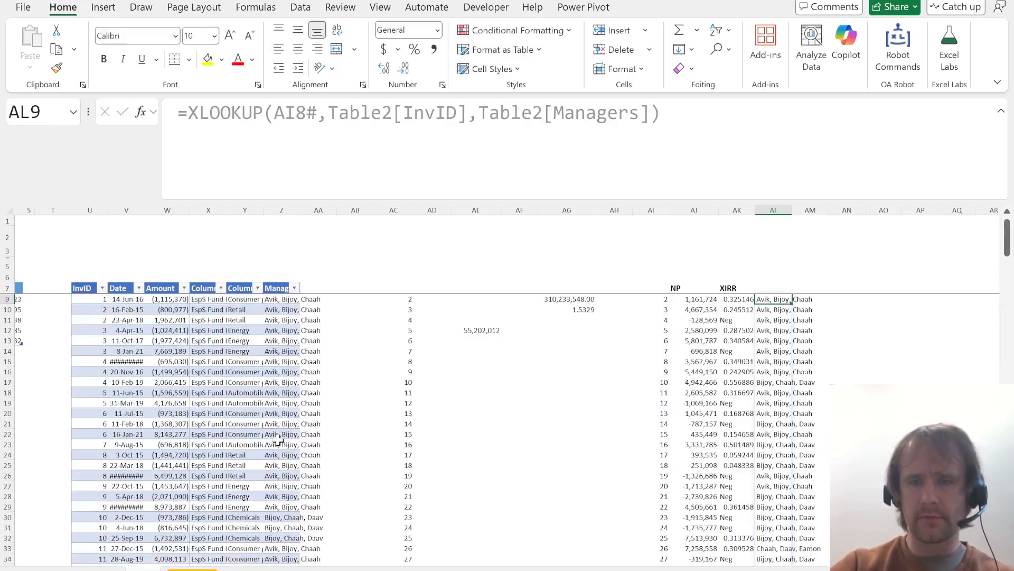
- Add filters to the investment results range AI7:AL107
{"action": "key", "text": "Up"}
{"action": "key", "text": "Up"}
{"action": "key", "text": "Down"}
{"action": "key", "text": "Right"}
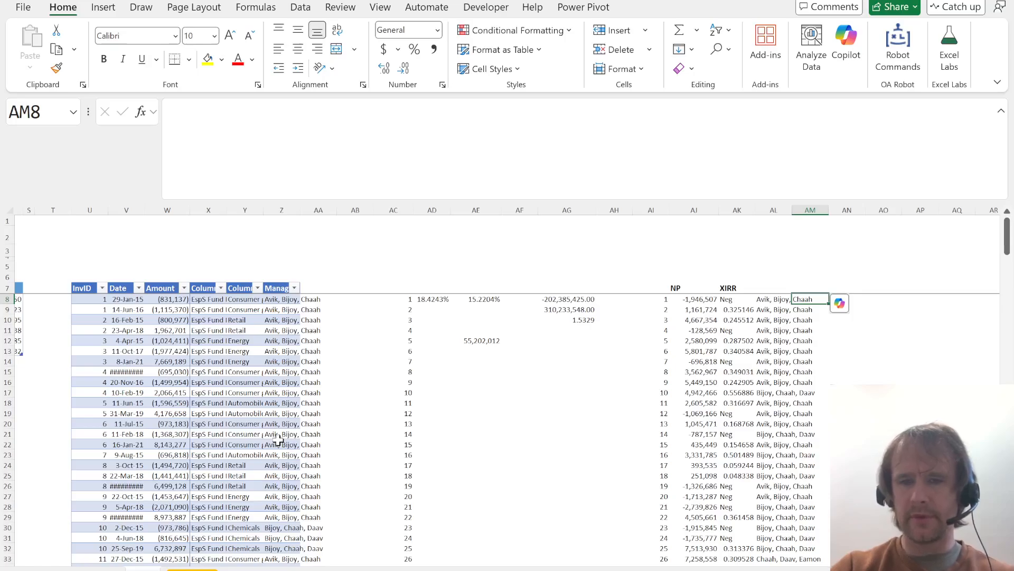
{"action": "key", "text": "Up"}
{"action": "key", "text": "Left"}
{"action": "key", "text": "Left"}
{"action": "key", "text": "Left"}
{"action": "key", "text": "Left"}
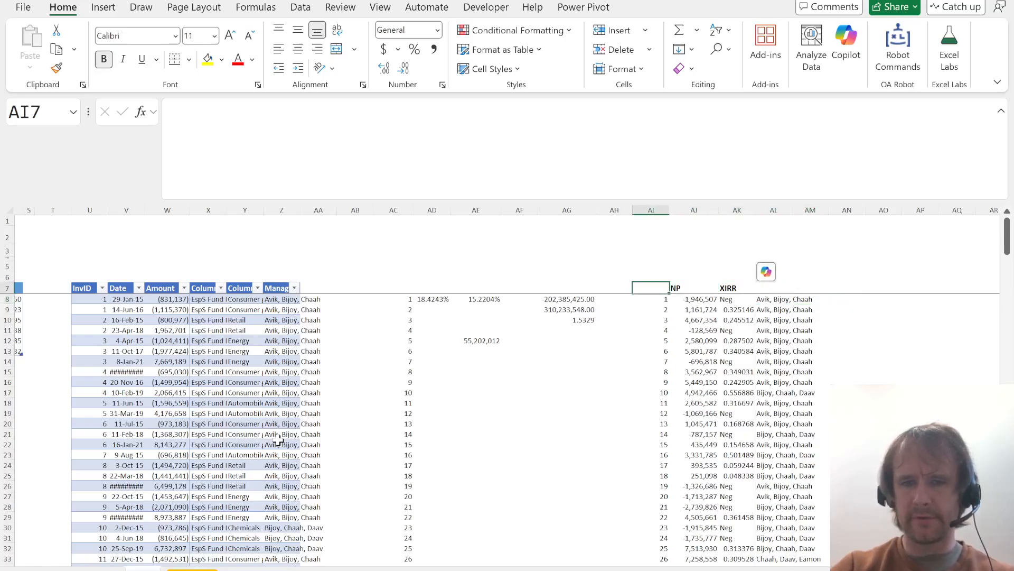
{"action": "key", "text": "shift+Right"}
{"action": "key", "text": "shift+Right"}
{"action": "key", "text": "shift+Right"}
{"action": "key", "text": "ctrl+shift+Down"}
{"action": "key", "text": "ctrl+shift+l"}
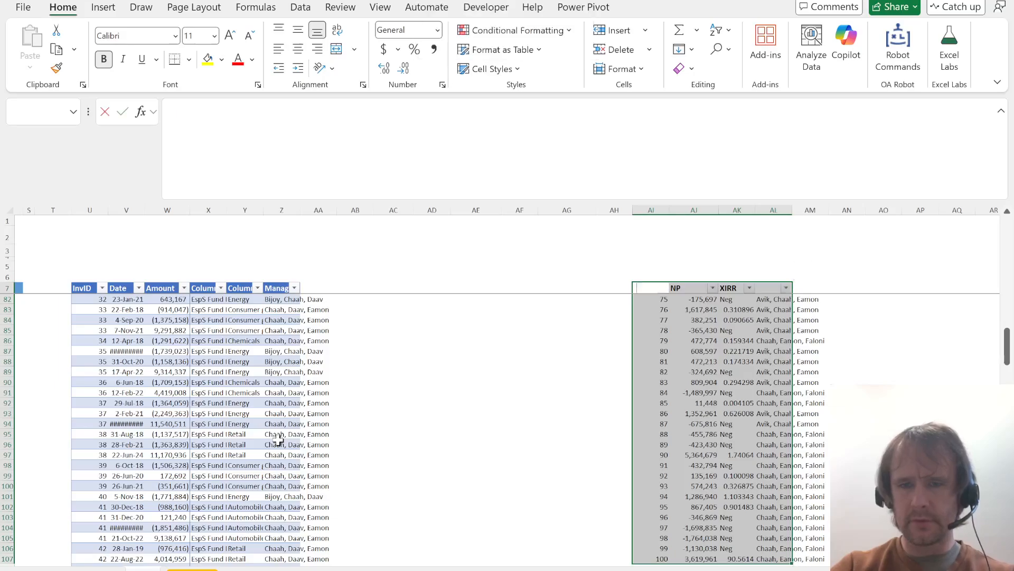
{"action": "type", "text": "f"}
- Filter the managers in column AL to the entries containing "eam"
{"action": "key", "text": "Right"}
{"action": "key", "text": "Right"}
{"action": "key", "text": "Right"}
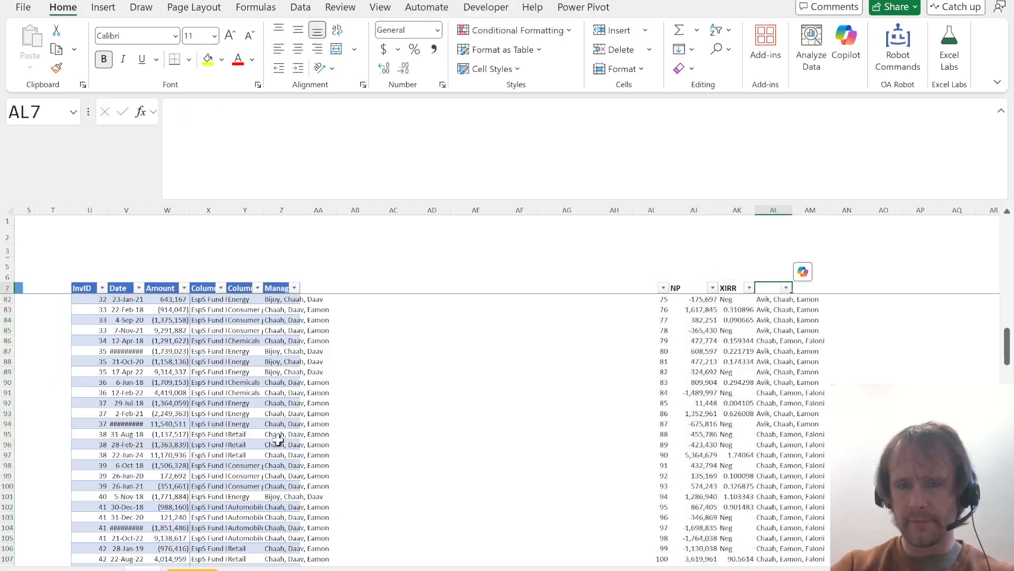
{"action": "key", "text": "alt+Down"}
{"action": "key", "text": "Down"}
{"action": "key", "text": "Down"}
{"action": "key", "text": "Down"}
{"action": "key", "text": "Down"}
{"action": "key", "text": "Down"}
{"action": "type", "text": "eam"}
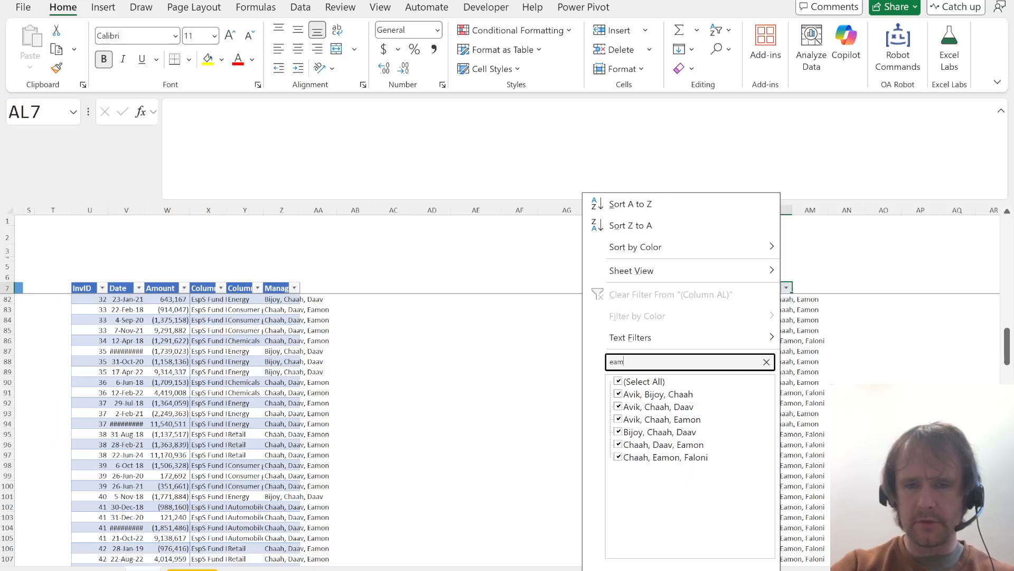
{"action": "key", "text": "Return"}
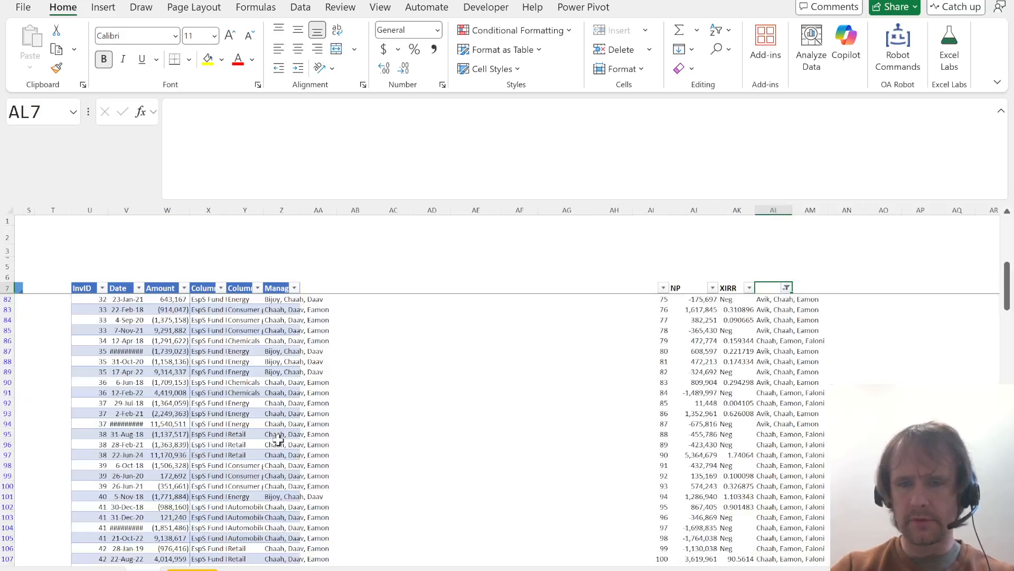
- Try excluding Neg from the XIRR filter and counting the remaining values
{"action": "key", "text": "Left"}
{"action": "key", "text": "Down"}
{"action": "key", "text": "Up"}
{"action": "key", "text": "alt+Down"}
{"action": "key", "text": "Down"}
{"action": "key", "text": "Down"}
{"action": "key", "text": "Down"}
{"action": "key", "text": "Down"}
{"action": "key", "text": "Down"}
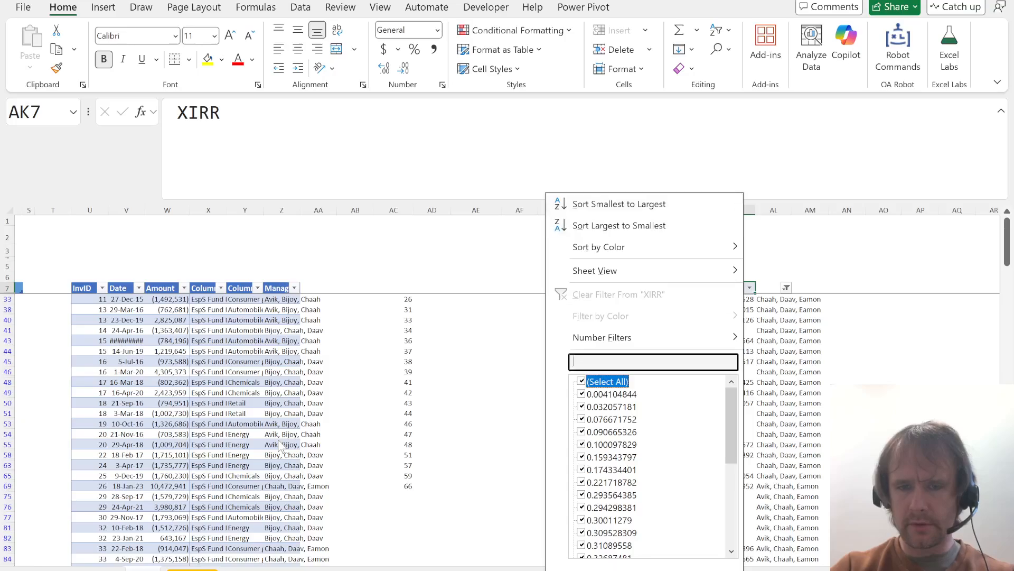
{"action": "key", "text": "Down"}
{"action": "key", "text": "End"}
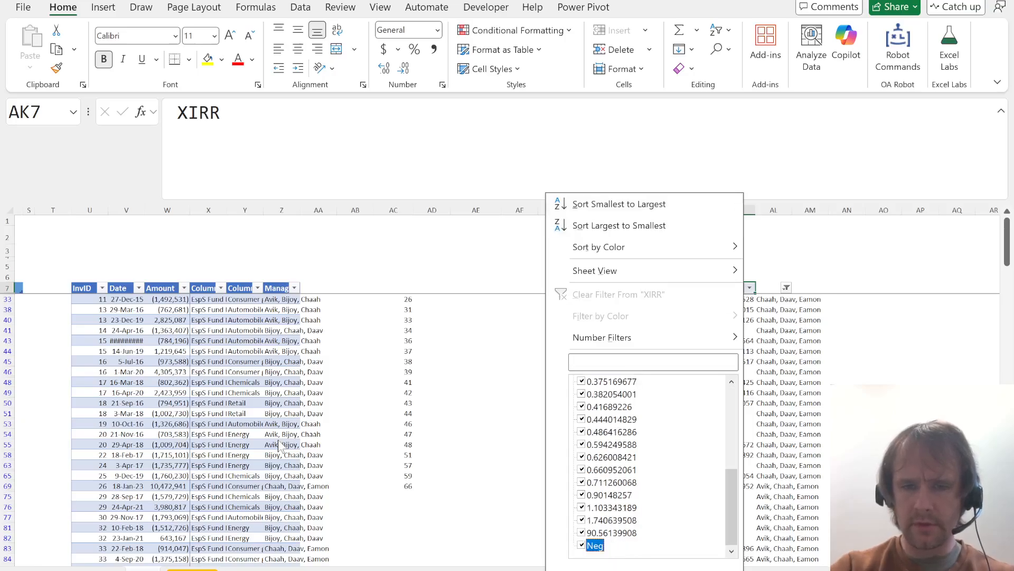
{"action": "key", "text": "space"}
{"action": "key", "text": "Return"}
{"action": "key", "text": "Down"}
{"action": "key", "text": "ctrl+shift+Down"}
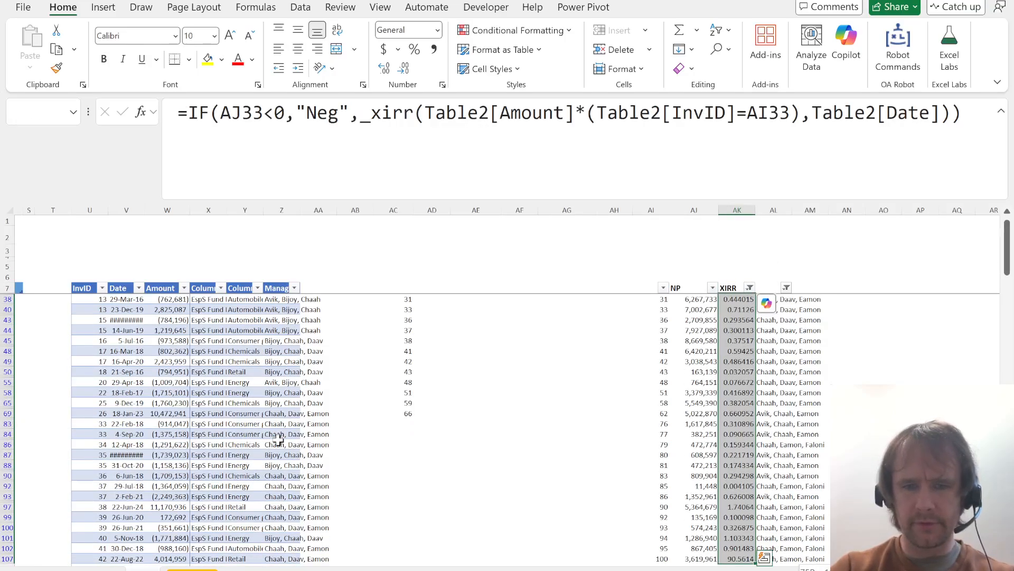
{"action": "key", "text": "ctrl+z"}
- Count the XIRR entries of the manager-filtered investments and compare the count with the options of quiz question 12
{"action": "key", "text": "Down"}
{"action": "key", "text": "ctrl+shift+Down"}
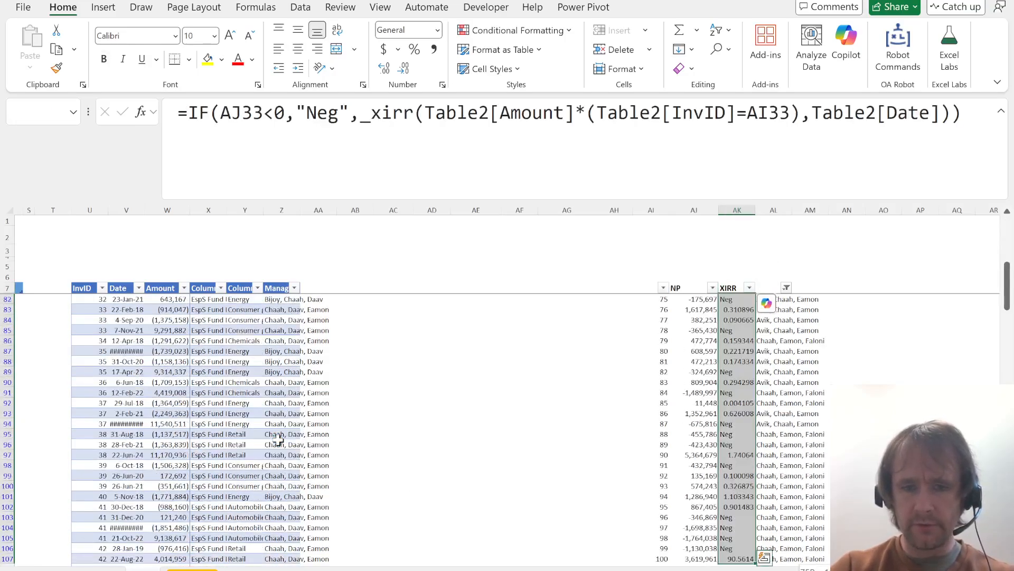
{"action": "key", "text": "alt+Tab"}
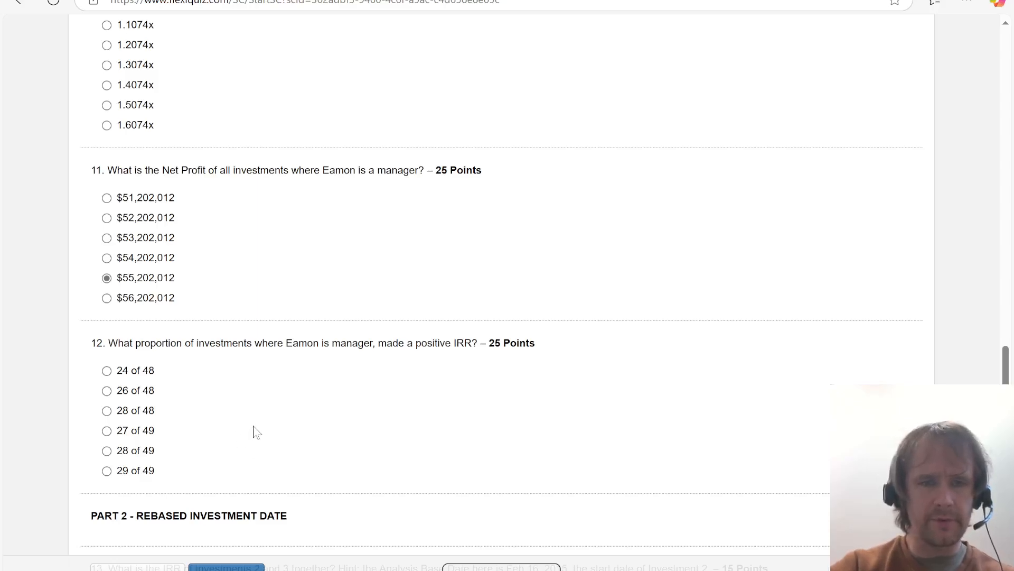
{"action": "key", "text": "alt+Tab"}
- Check which manager combinations are ticked in the column AL filter
{"action": "key", "text": "Up"}
{"action": "key", "text": "Down"}
{"action": "key", "text": "Right"}
{"action": "key", "text": "Up"}
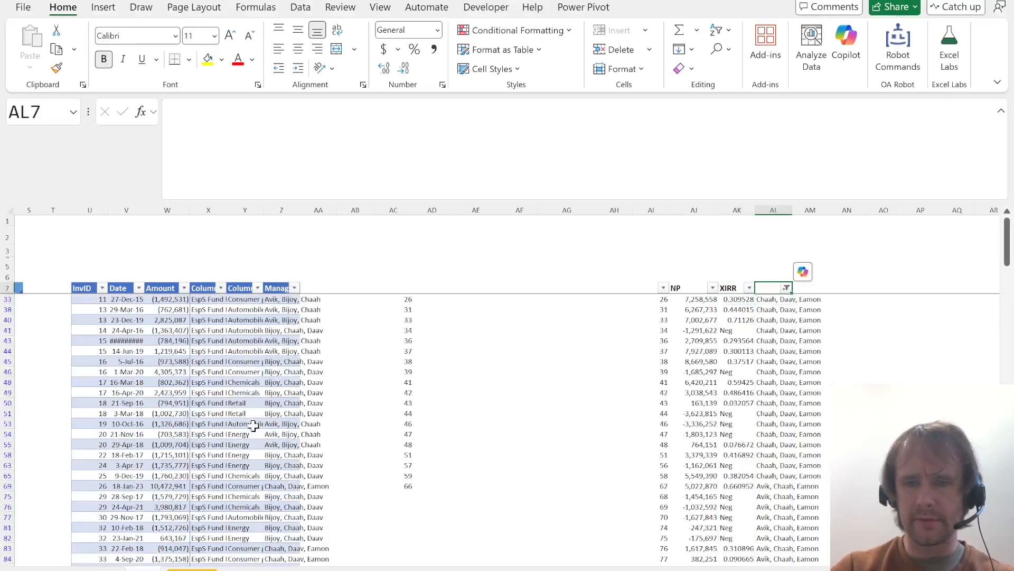
{"action": "key", "text": "alt+Down"}
{"action": "key", "text": "Down"}
{"action": "key", "text": "Down"}
{"action": "key", "text": "Down"}
{"action": "key", "text": "Down"}
{"action": "key", "text": "Down"}
{"action": "key", "text": "Down"}
{"action": "key", "text": "Down"}
{"action": "key", "text": "Down"}
{"action": "key", "text": "Down"}
{"action": "key", "text": "Down"}
{"action": "key", "text": "Down"}
{"action": "key", "text": "Up"}
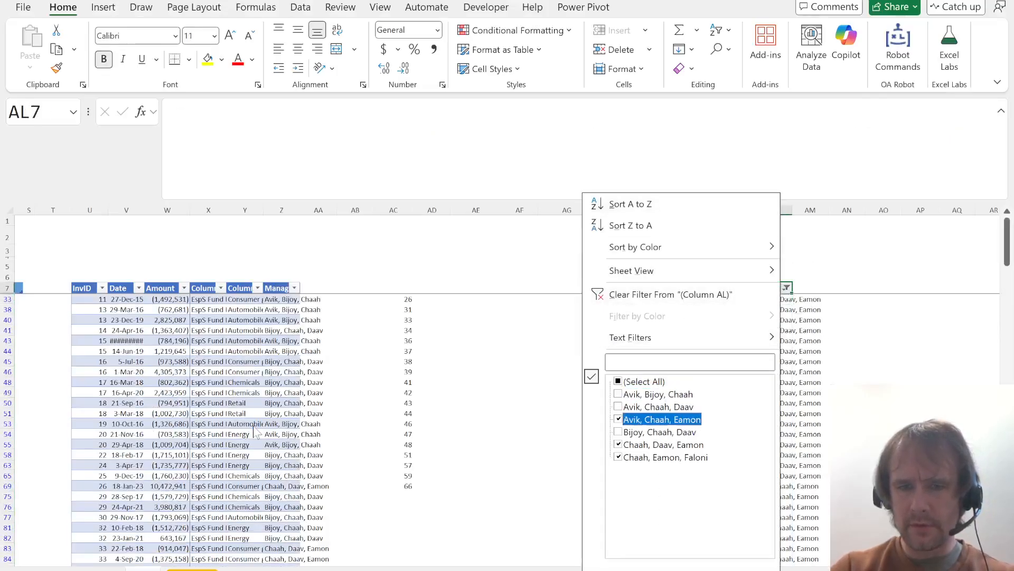
{"action": "key", "text": "Down"}
{"action": "key", "text": "Down"}
{"action": "key", "text": "Down"}
{"action": "key", "text": "Return"}
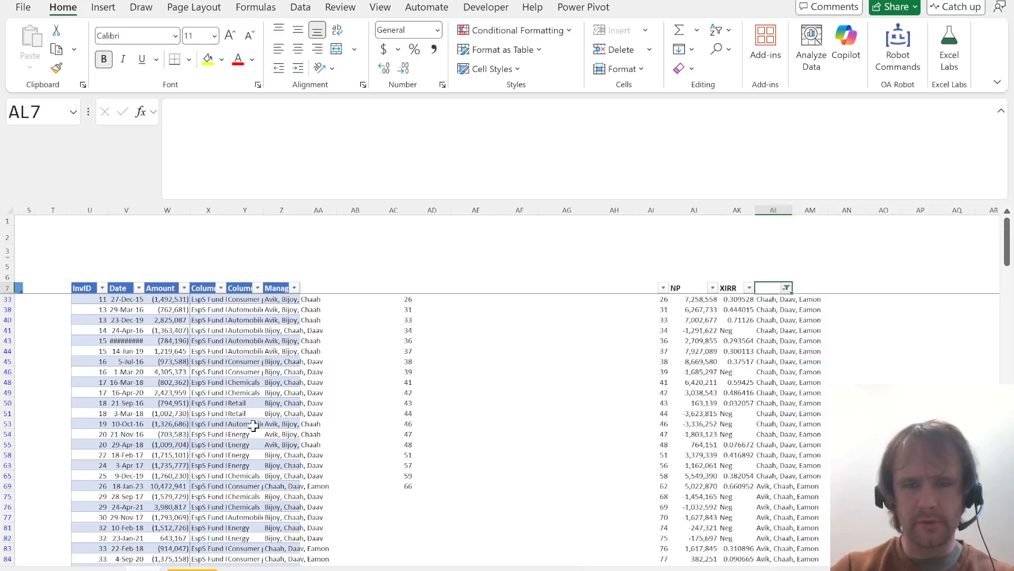
- Count the filtered investments in columns AL and AI and compare the total with the options of question 12
{"action": "key", "text": "Down"}
{"action": "key", "text": "ctrl+shift+Down"}
{"action": "key", "text": "Up"}
{"action": "key", "text": "Left"}
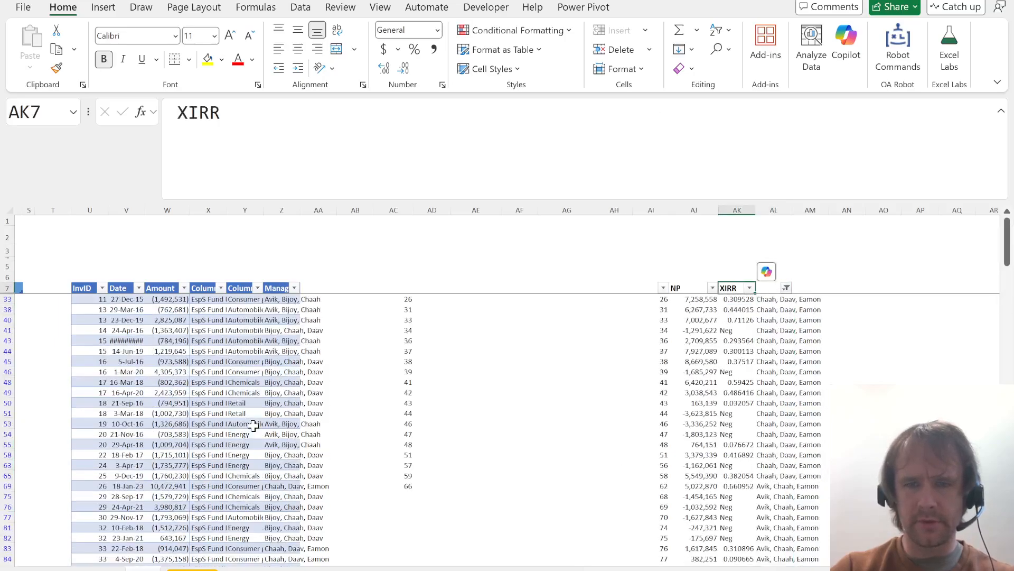
{"action": "key", "text": "Left"}
{"action": "key", "text": "Down"}
{"action": "key", "text": "Left"}
{"action": "key", "text": "ctrl+shift+Down"}
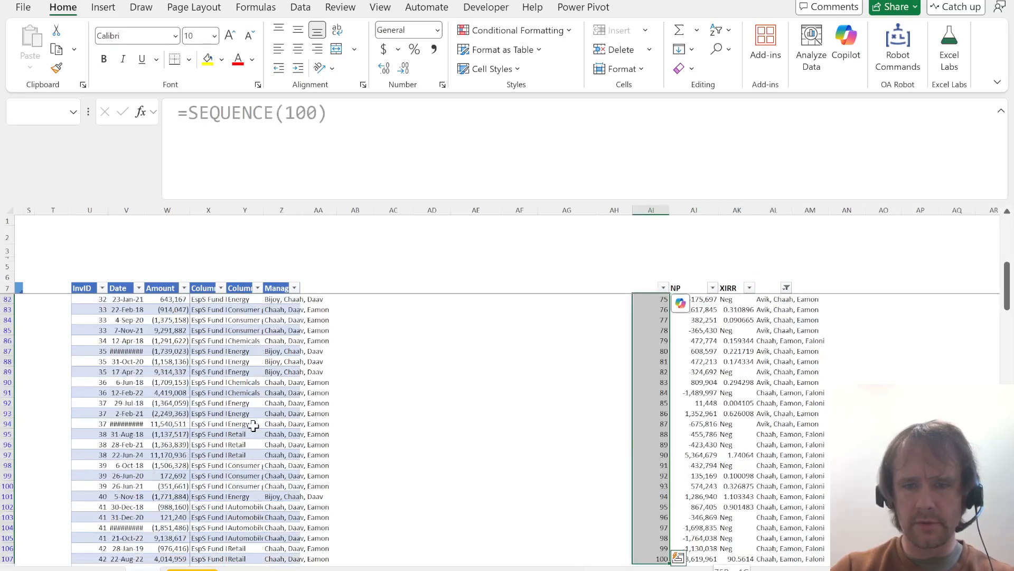
{"action": "key", "text": "alt+Tab"}
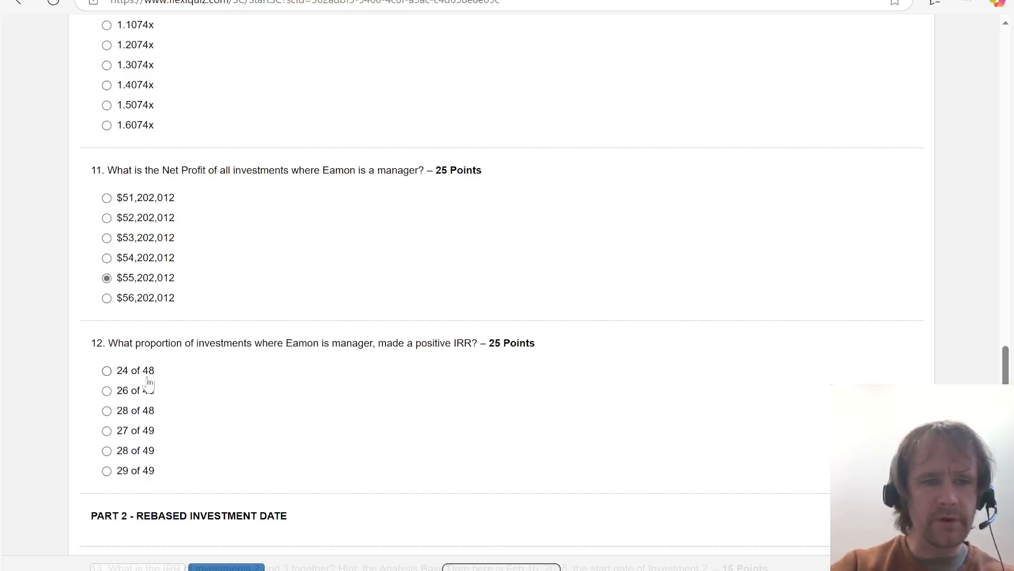
{"action": "key", "text": "alt+Tab"}
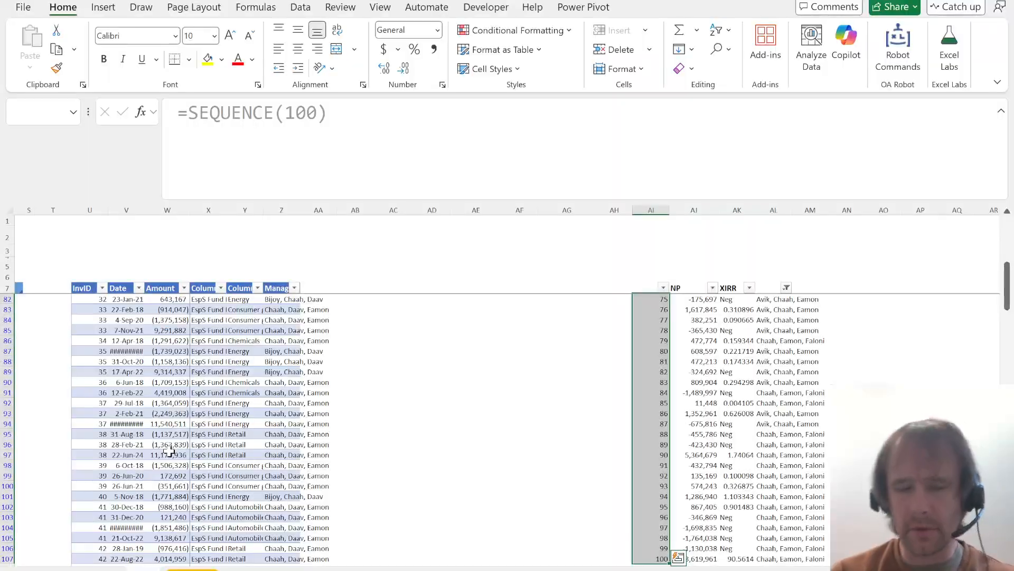
- Exclude Neg from the XIRR column filter for the manager-filtered investments
{"action": "key", "text": "Right"}
{"action": "key", "text": "Up"}
{"action": "key", "text": "Right"}
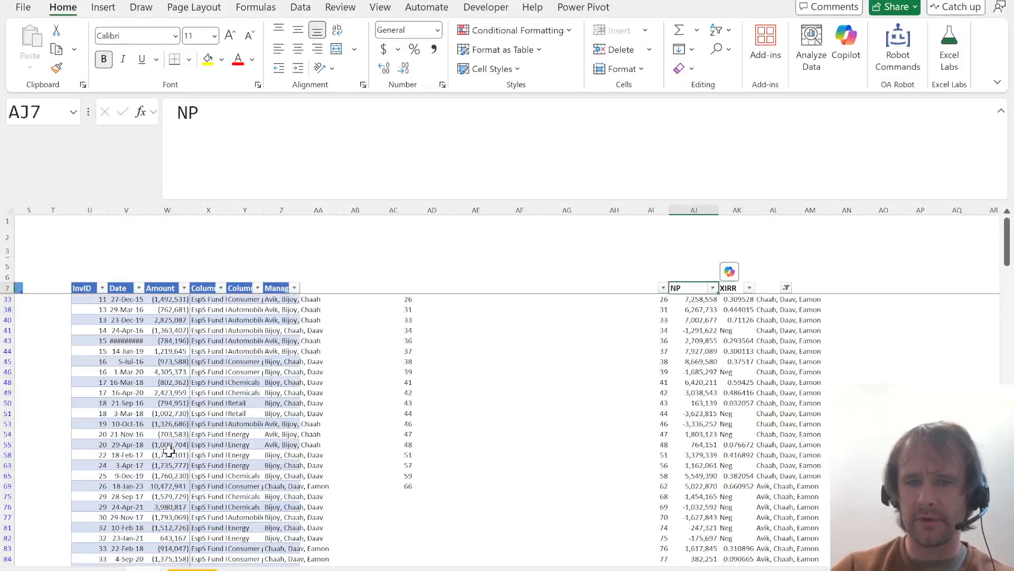
{"action": "key", "text": "Right"}
{"action": "key", "text": "alt+Down"}
{"action": "key", "text": "Down"}
{"action": "key", "text": "Down"}
{"action": "key", "text": "Down"}
{"action": "key", "text": "Down"}
{"action": "key", "text": "Down"}
{"action": "key", "text": "Down"}
{"action": "key", "text": "Down"}
{"action": "key", "text": "End"}
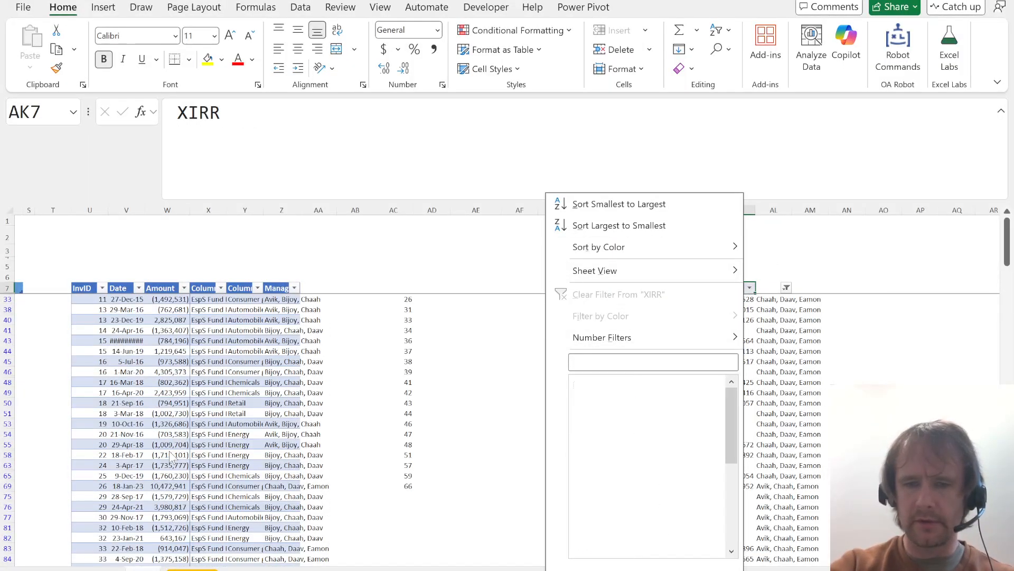
{"action": "key", "text": "space"}
{"action": "key", "text": "Return"}
- Count the remaining XIRR values and answer quiz question 12 with 27 of 49
{"action": "key", "text": "Down"}
{"action": "key", "text": "ctrl+shift+Down"}
{"action": "key", "text": "alt+Tab"}
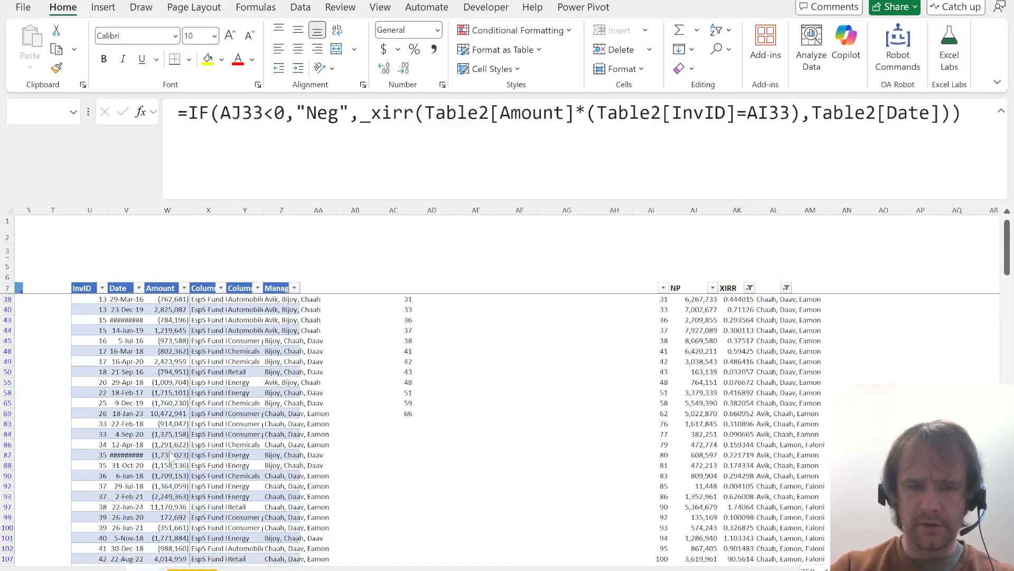
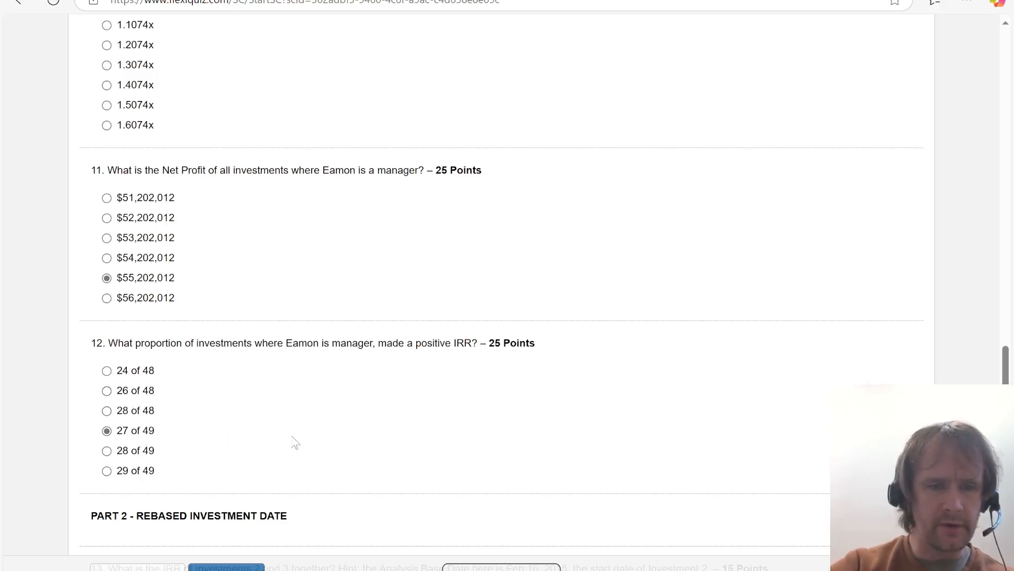
- Review quiz question 10 and the Multiple (Cum Cash Flows) formula in the case PDF
{"action": "scroll", "coordinate": [295, 443], "scroll_direction": "up", "scroll_amount": 3}
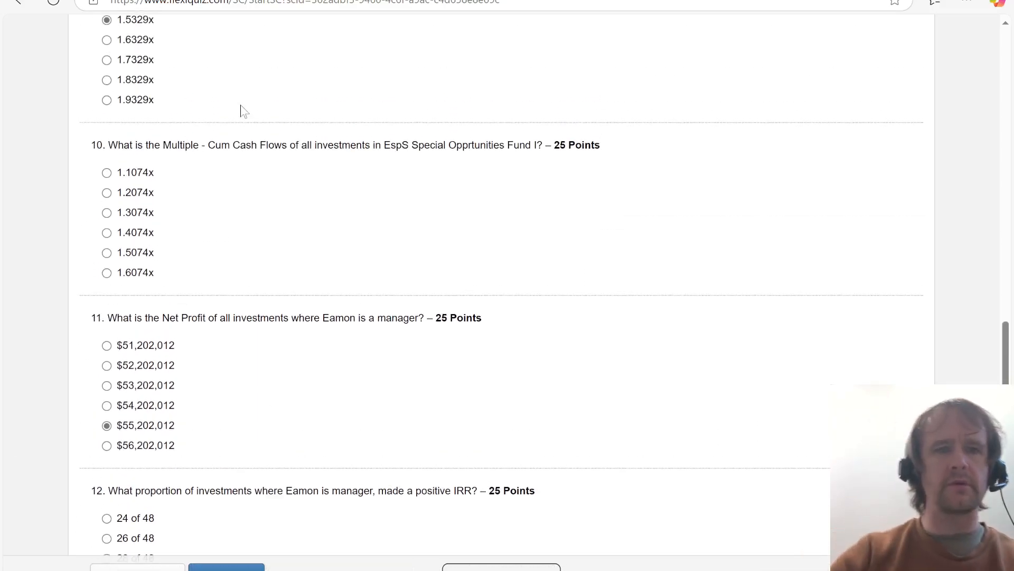
{"action": "key", "text": "alt+Tab"}
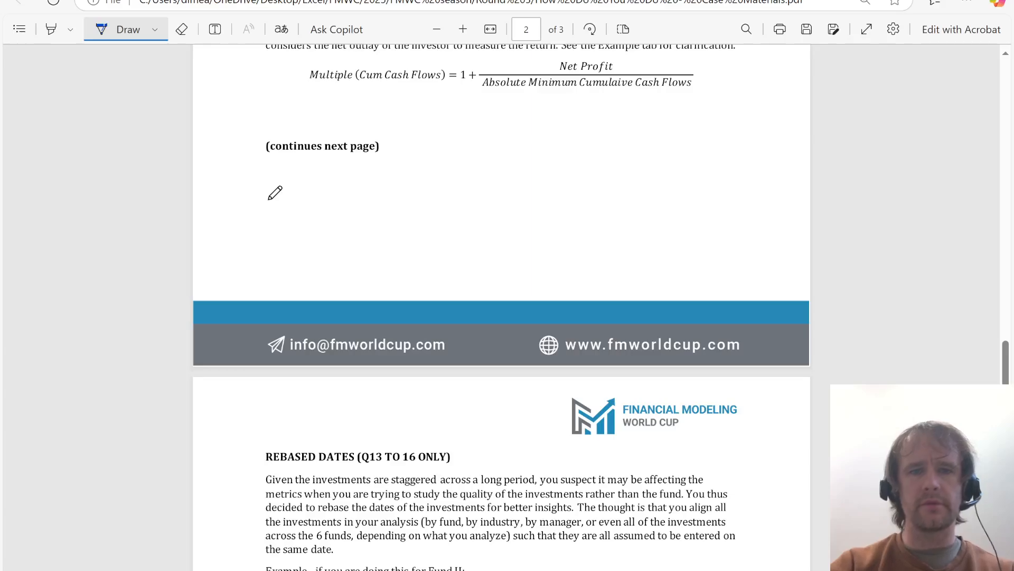
{"action": "key", "text": "alt+Tab"}
{"action": "key", "text": "alt+Tab"}
- Switch to the Excel workbook and examine how the sample calculations sort the cash flows by date and accumulate them in CumCashFlow
{"action": "key", "text": "ctrl+Page_Down"}
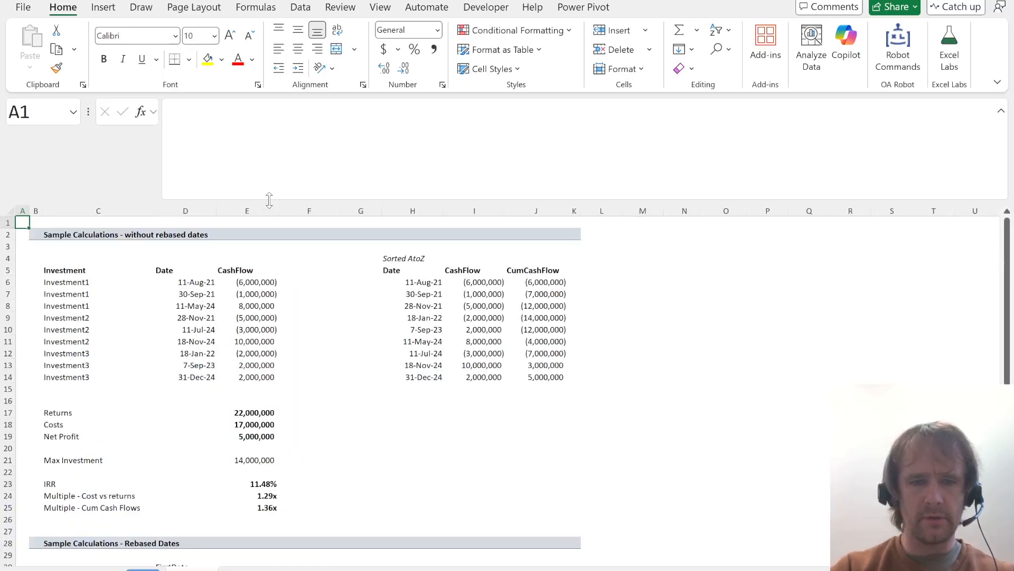
{"action": "left_click", "coordinate": [75, 283]}
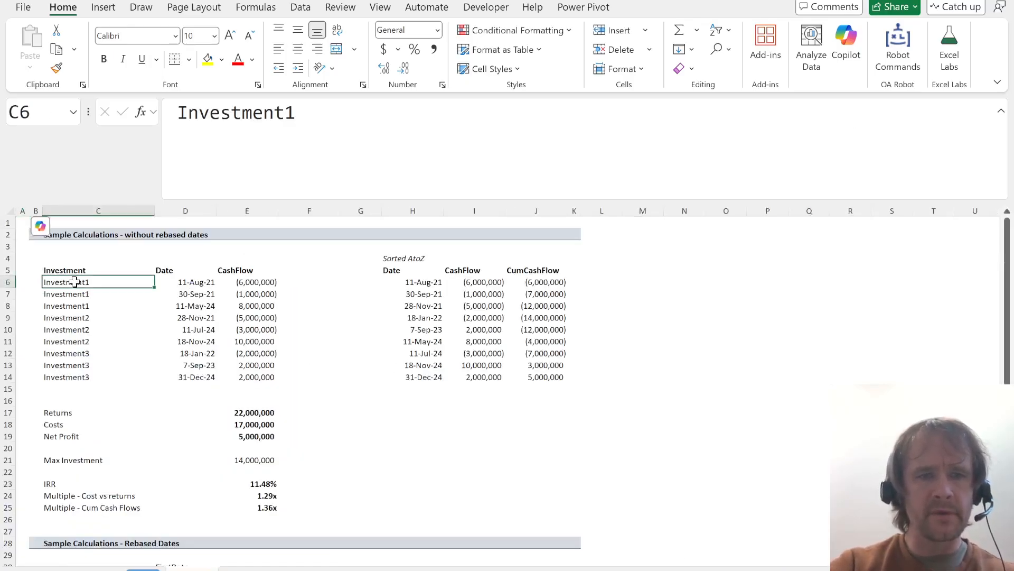
{"action": "key", "text": "Right"}
{"action": "key", "text": "Right"}
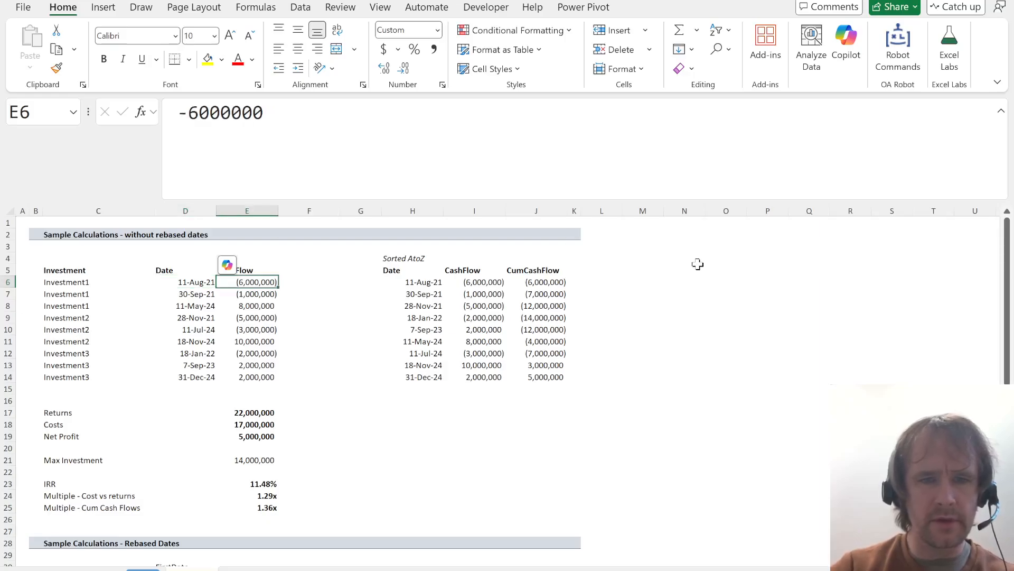
{"action": "key", "text": "Right"}
{"action": "key", "text": "Right"}
{"action": "key", "text": "Right"}
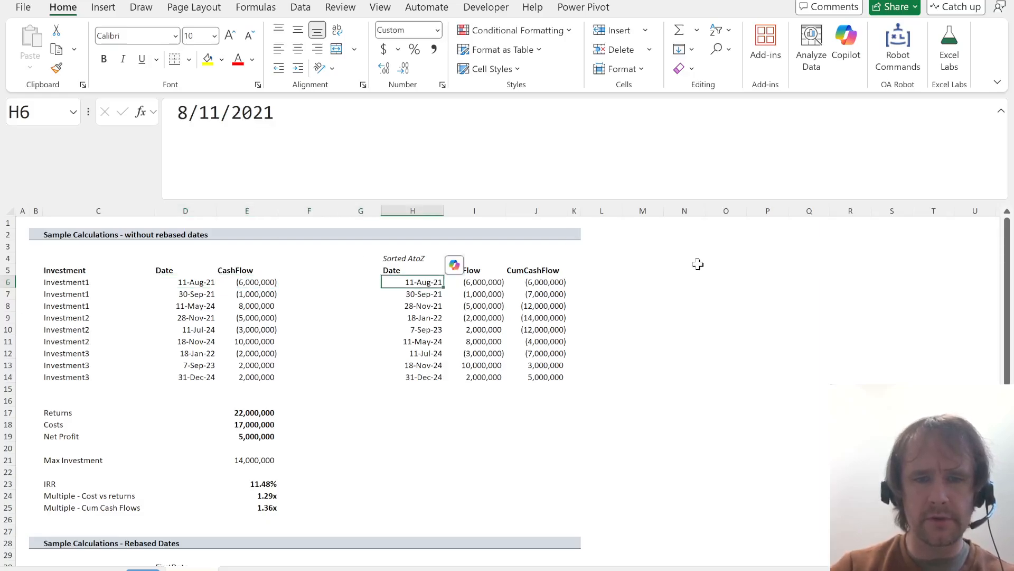
{"action": "key", "text": "ctrl+shift+Down"}
{"action": "key", "text": "Right"}
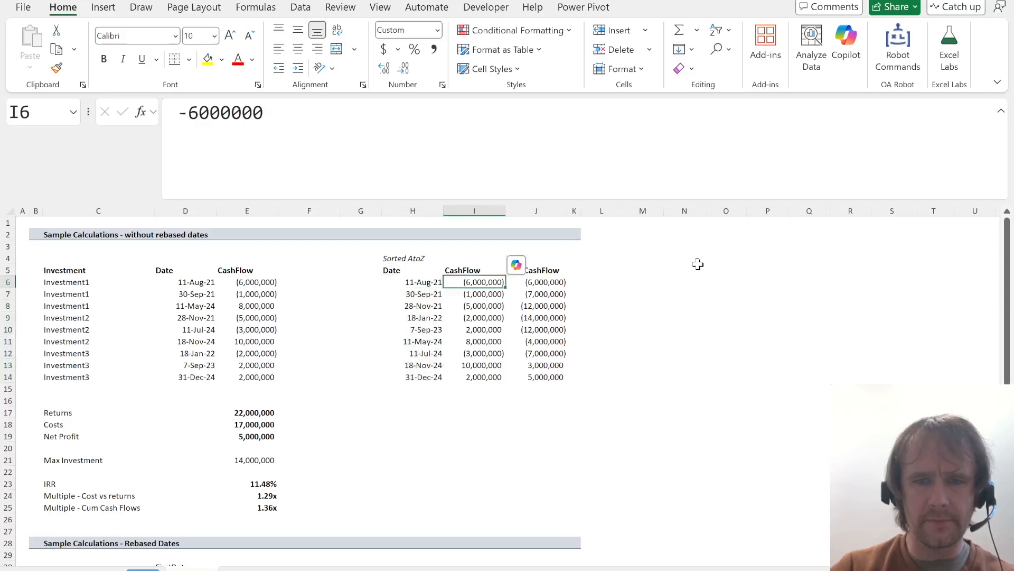
{"action": "key", "text": "Right"}
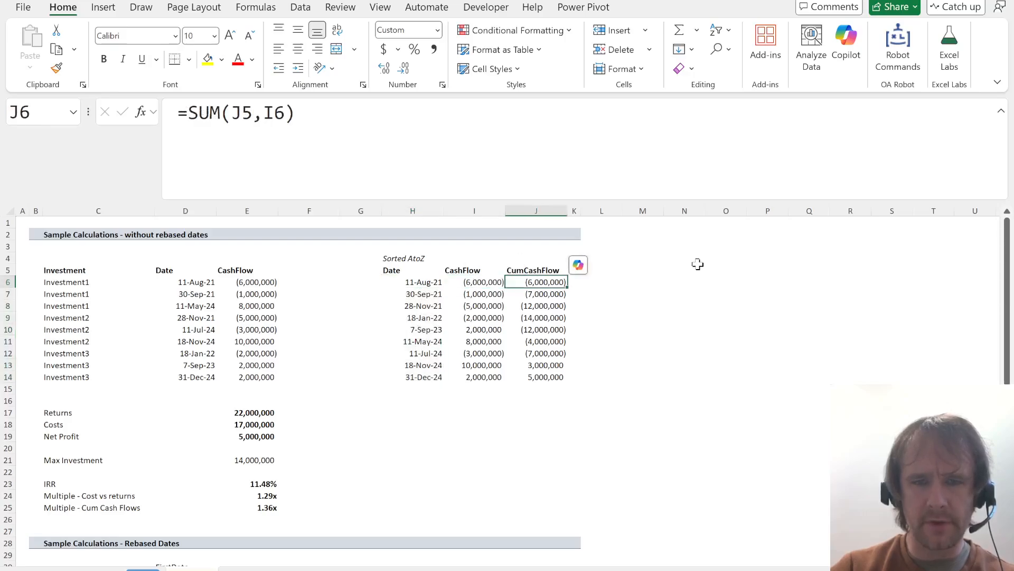
{"action": "key", "text": "Down"}
{"action": "key", "text": "Down"}
{"action": "key", "text": "Down"}
{"action": "key", "text": "Down"}
{"action": "key", "text": "Down"}
{"action": "key", "text": "Down"}
{"action": "key", "text": "Down"}
{"action": "key", "text": "Down"}
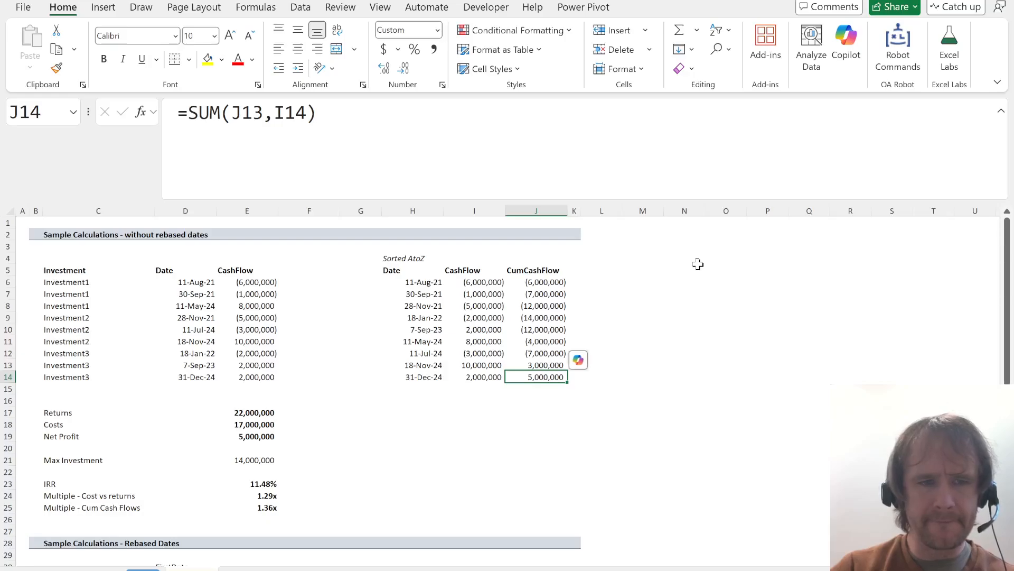
- Examine the sample formulas for Returns, Costs, Net Profit and Max Investment in column E
{"action": "key", "text": "ctrl+Left"}
{"action": "key", "text": "ctrl+Left"}
{"action": "key", "text": "Left"}
{"action": "key", "text": "Down"}
{"action": "key", "text": "Down"}
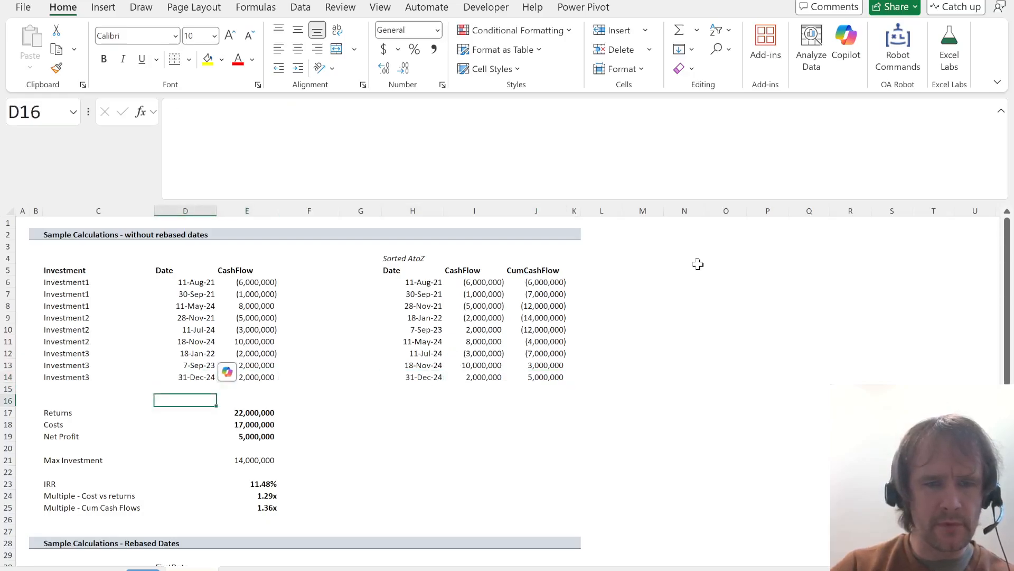
{"action": "key", "text": "Right"}
{"action": "key", "text": "Down"}
{"action": "key", "text": "F2"}
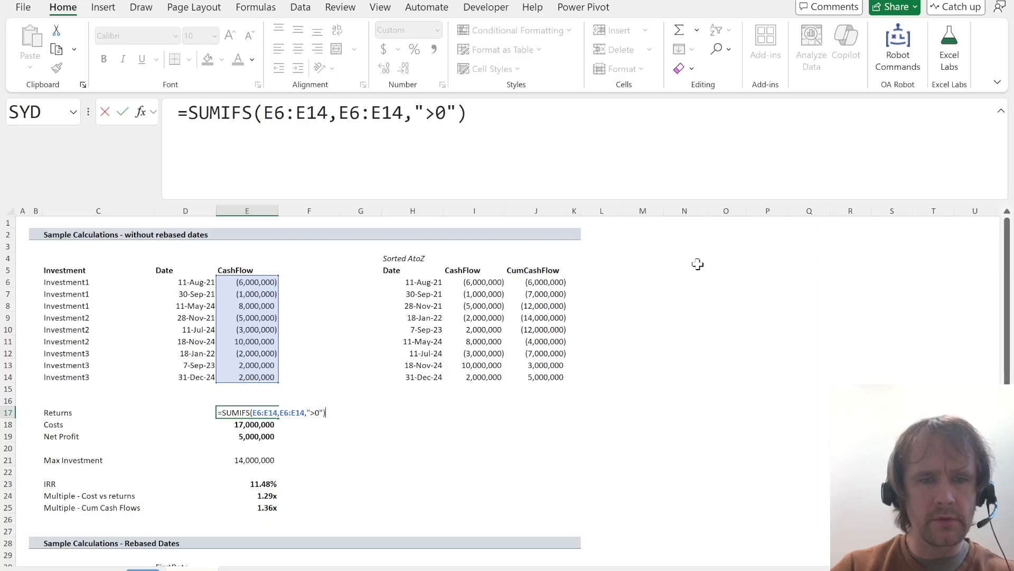
{"action": "key", "text": "Escape"}
{"action": "key", "text": "Down"}
{"action": "key", "text": "F2"}
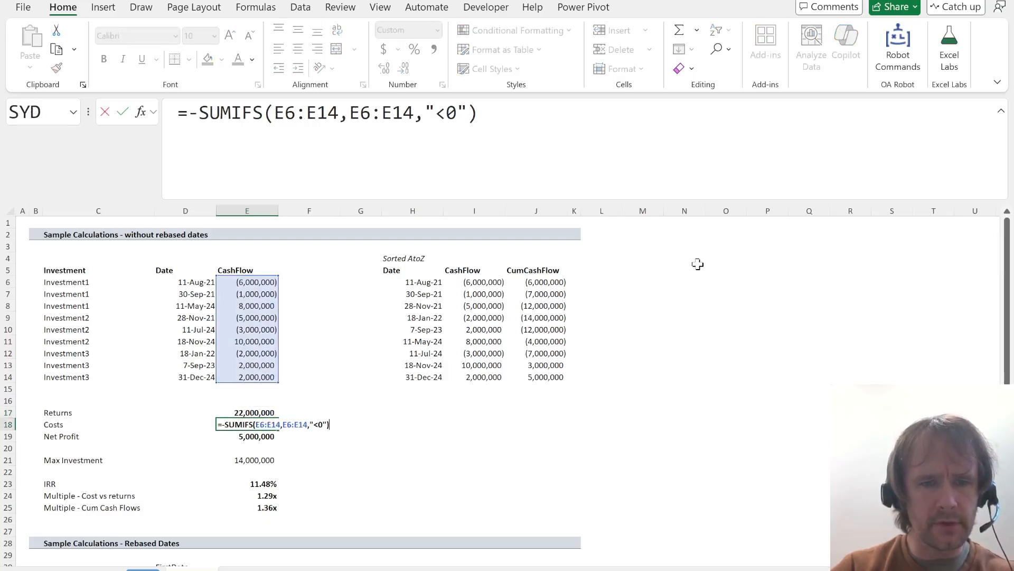
{"action": "key", "text": "Escape"}
{"action": "key", "text": "Down"}
{"action": "key", "text": "F2"}
{"action": "key", "text": "Escape"}
{"action": "key", "text": "Down"}
{"action": "key", "text": "Down"}
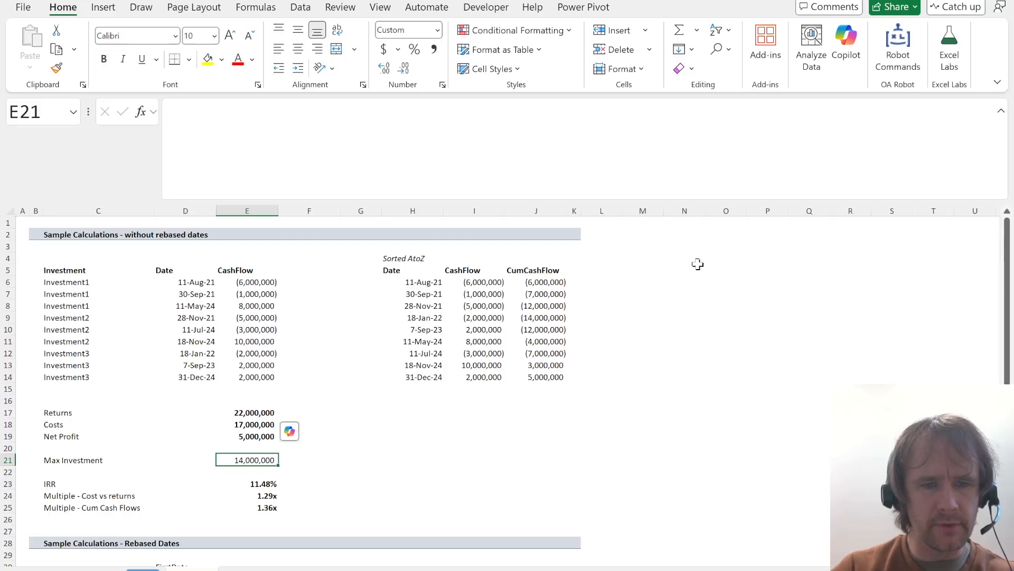
{"action": "key", "text": "F2"}
{"action": "key", "text": "Escape"}
{"action": "key", "text": "Down"}
{"action": "key", "text": "Down"}
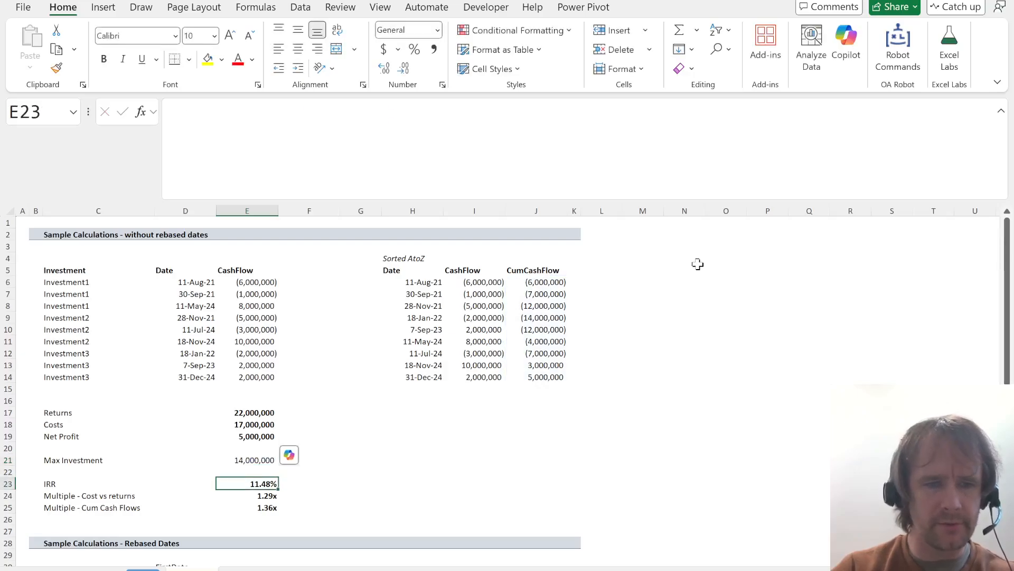
- Review the sample IRR and multiple rows and the rebased dates section beneath them
{"action": "key", "text": "Down"}
{"action": "key", "text": "Down"}
{"action": "key", "text": "Down"}
{"action": "key", "text": "Down"}
{"action": "key", "text": "Down"}
{"action": "key", "text": "Down"}
{"action": "key", "text": "Down"}
{"action": "key", "text": "Down"}
{"action": "key", "text": "Down"}
{"action": "key", "text": "Down"}
{"action": "key", "text": "Down"}
{"action": "key", "text": "Down"}
{"action": "key", "text": "Down"}
{"action": "key", "text": "Down"}
{"action": "key", "text": "Down"}
{"action": "key", "text": "Down"}
{"action": "key", "text": "Down"}
{"action": "key", "text": "Down"}
{"action": "key", "text": "Down"}
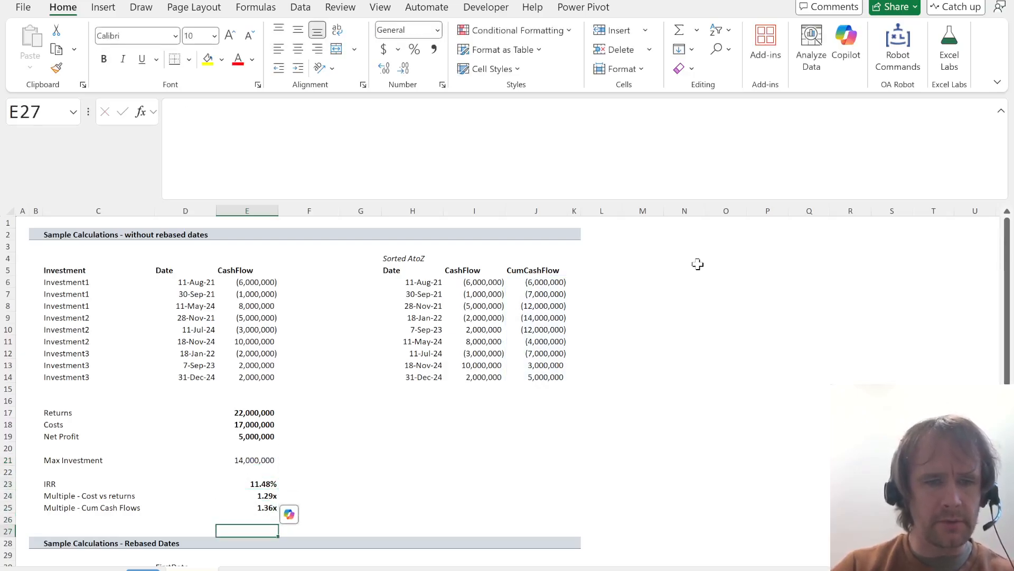
{"action": "key", "text": "Up"}
{"action": "key", "text": "Up"}
{"action": "key", "text": "Up"}
{"action": "key", "text": "Up"}
{"action": "key", "text": "Up"}
{"action": "key", "text": "Up"}
{"action": "key", "text": "Up"}
{"action": "key", "text": "Up"}
{"action": "key", "text": "Up"}
{"action": "key", "text": "Up"}
{"action": "key", "text": "Up"}
{"action": "key", "text": "Up"}
{"action": "key", "text": "Up"}
{"action": "key", "text": "Up"}
{"action": "key", "text": "Up"}
{"action": "key", "text": "Up"}
{"action": "key", "text": "Up"}
{"action": "key", "text": "Up"}
{"action": "key", "text": "Up"}
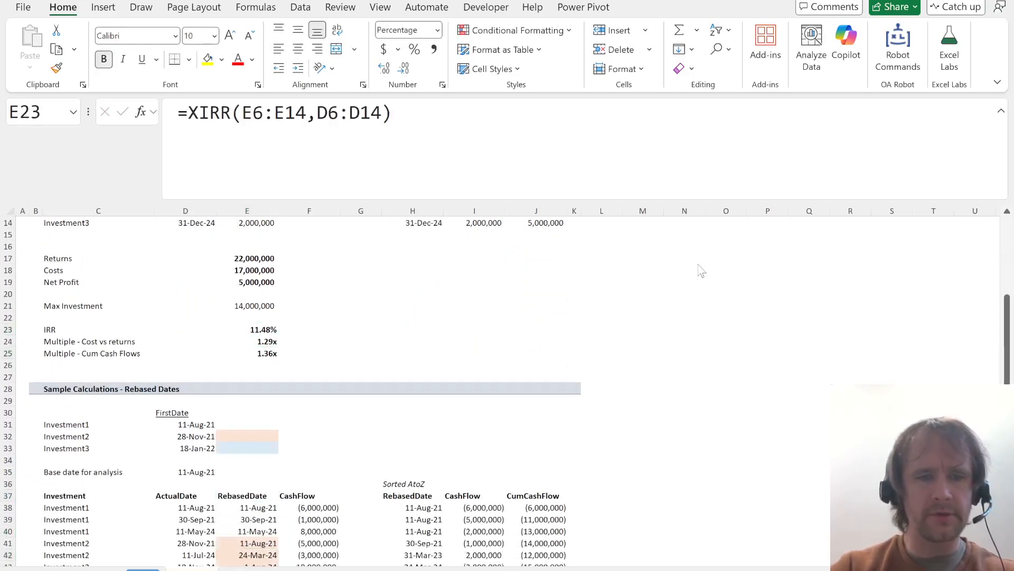
- Check quiz question 10 on the Multiple - Cum Cash Flows and return to the Excel workbook
{"action": "key", "text": "alt+Tab"}
{"action": "scroll", "coordinate": [567, 332], "scroll_direction": "up", "scroll_amount": 2}
{"action": "key", "text": "alt+Tab"}
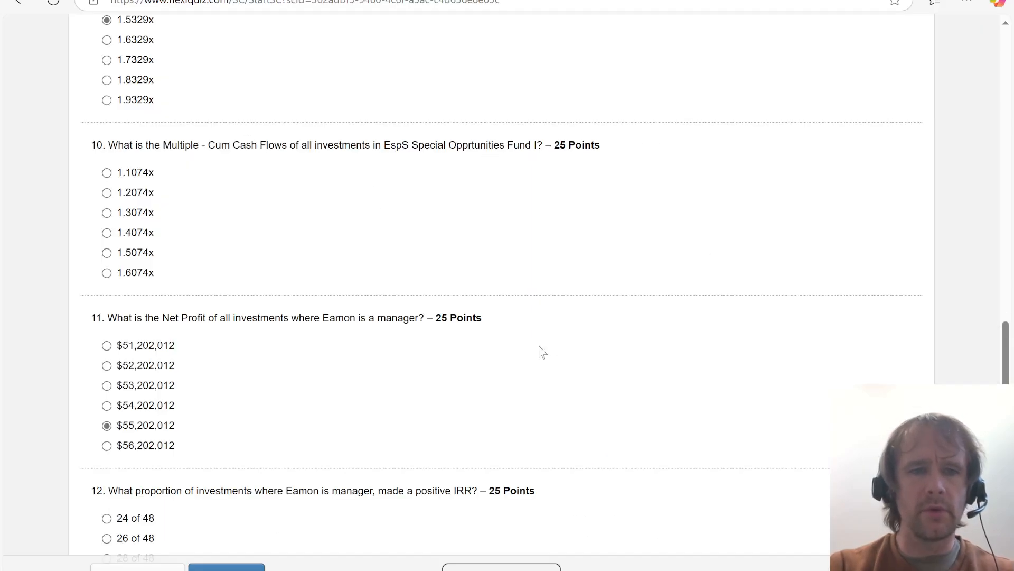
{"action": "scroll", "coordinate": [430, 292], "scroll_direction": "up", "scroll_amount": 1}
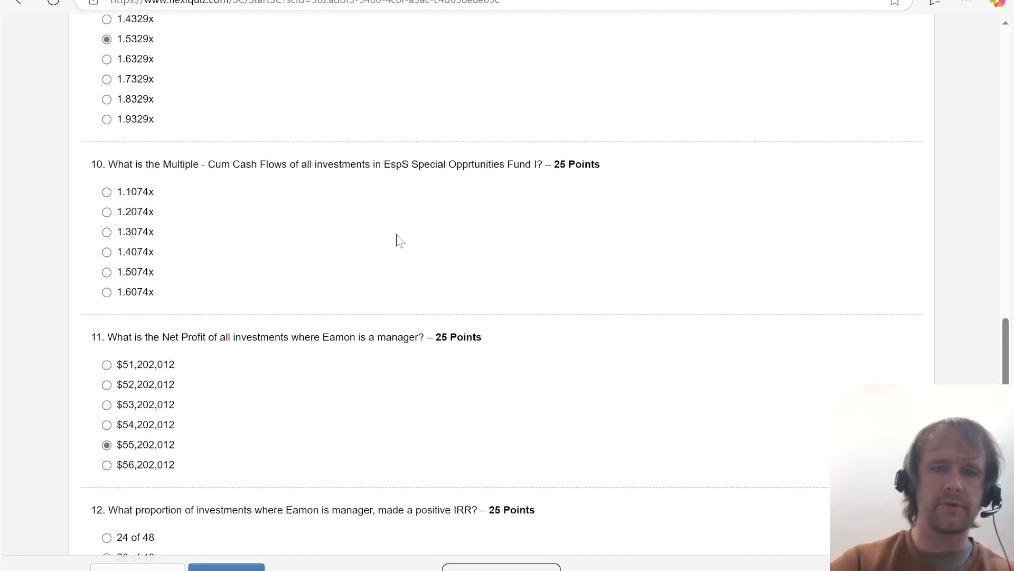
{"action": "key", "text": "alt+Tab"}
{"action": "key", "text": "alt+Tab"}
{"action": "key", "text": "alt+Tab"}
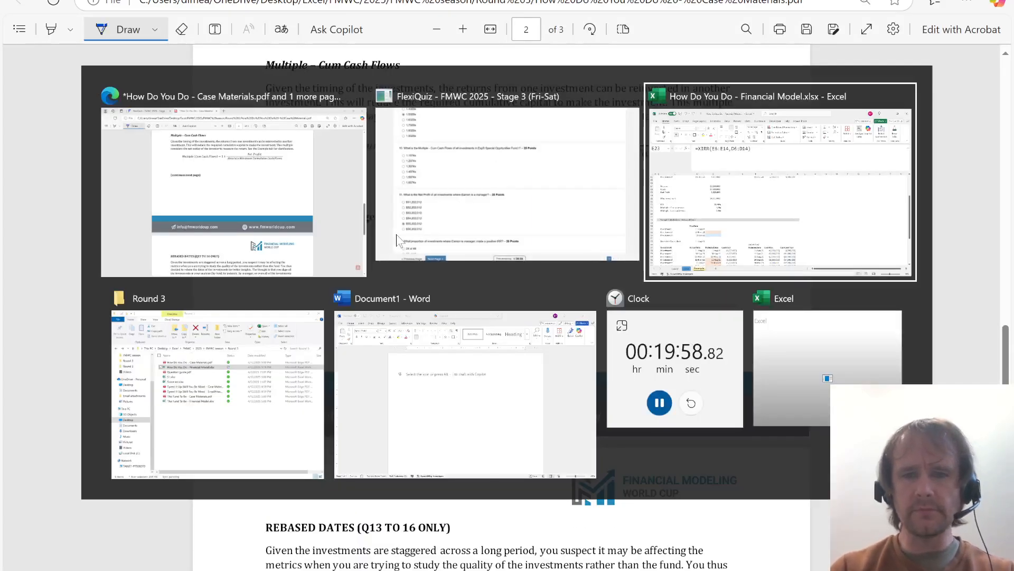
- In M5 of the example sheet, enter =SORT(Table2[[InvID]:[Amount]],2) to order the table's cash flows by date
{"action": "key", "text": "Up"}
{"action": "key", "text": "Up"}
{"action": "key", "text": "Up"}
{"action": "key", "text": "Up"}
{"action": "key", "text": "Up"}
{"action": "key", "text": "Up"}
{"action": "key", "text": "Up"}
{"action": "key", "text": "Up"}
{"action": "key", "text": "Up"}
{"action": "key", "text": "Up"}
{"action": "key", "text": "Up"}
{"action": "key", "text": "Up"}
{"action": "key", "text": "Up"}
{"action": "key", "text": "Up"}
{"action": "key", "text": "Up"}
{"action": "key", "text": "Up"}
{"action": "key", "text": "Up"}
{"action": "key", "text": "Up"}
{"action": "key", "text": "Up"}
{"action": "key", "text": "Up"}
{"action": "key", "text": "Up"}
{"action": "key", "text": "Up"}
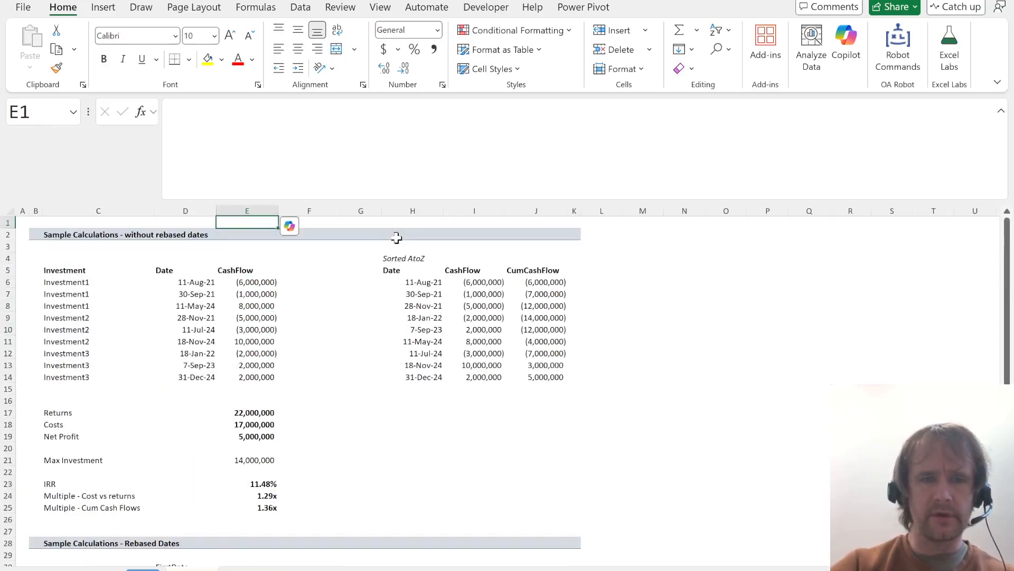
{"action": "left_click", "coordinate": [661, 272]}
{"action": "type", "text": "=SORT("}
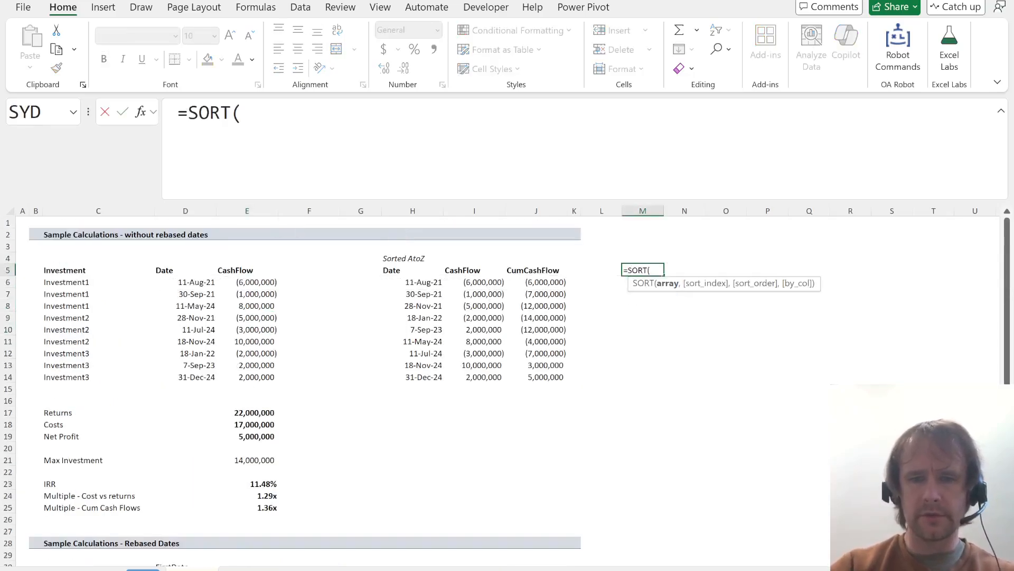
{"action": "key", "text": "ctrl+Page_Down"}
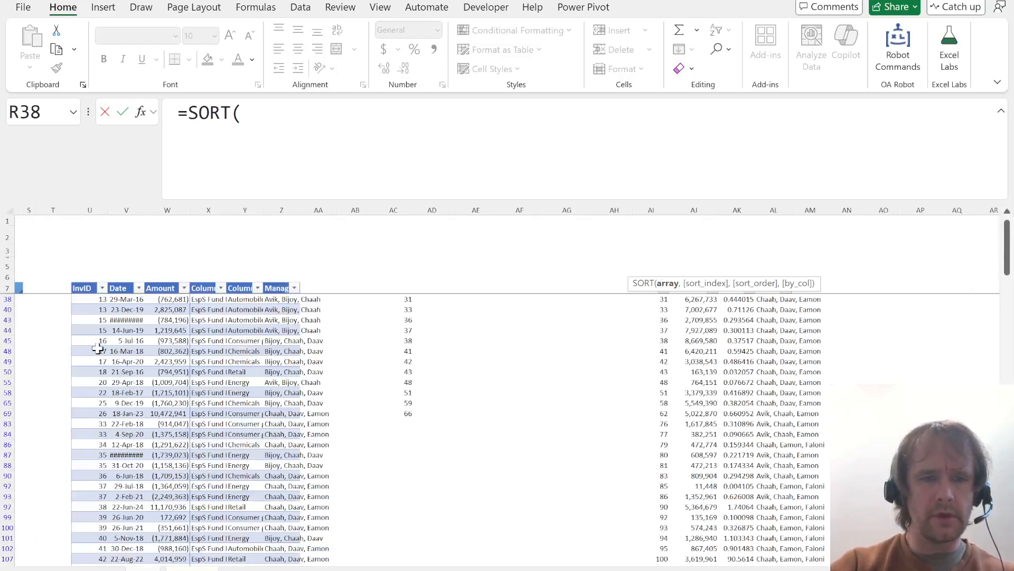
{"action": "left_click", "coordinate": [86, 350]}
{"action": "key", "text": "ctrl+space"}
{"action": "key", "text": "shift+Right"}
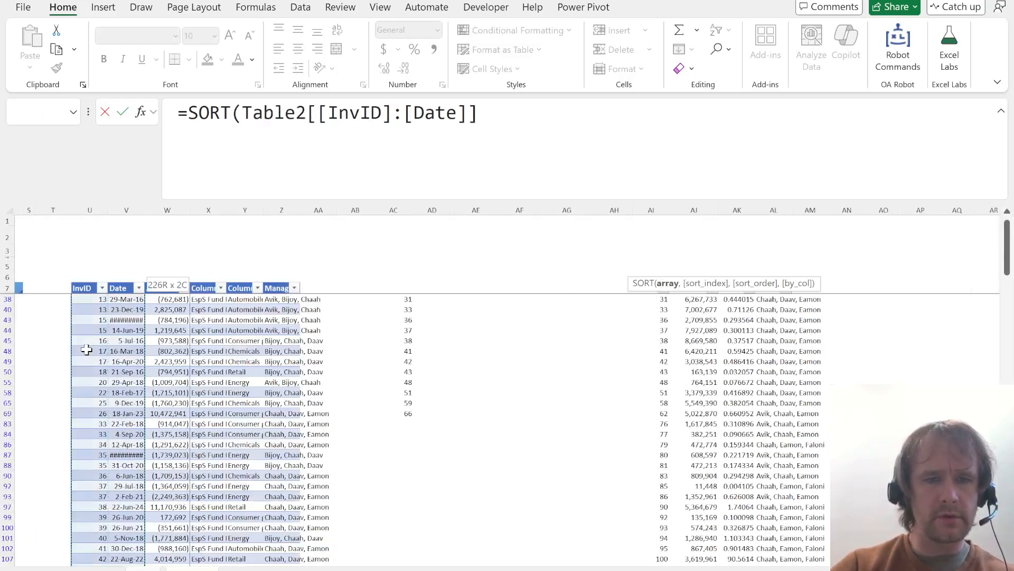
{"action": "key", "text": "shift+Right"}
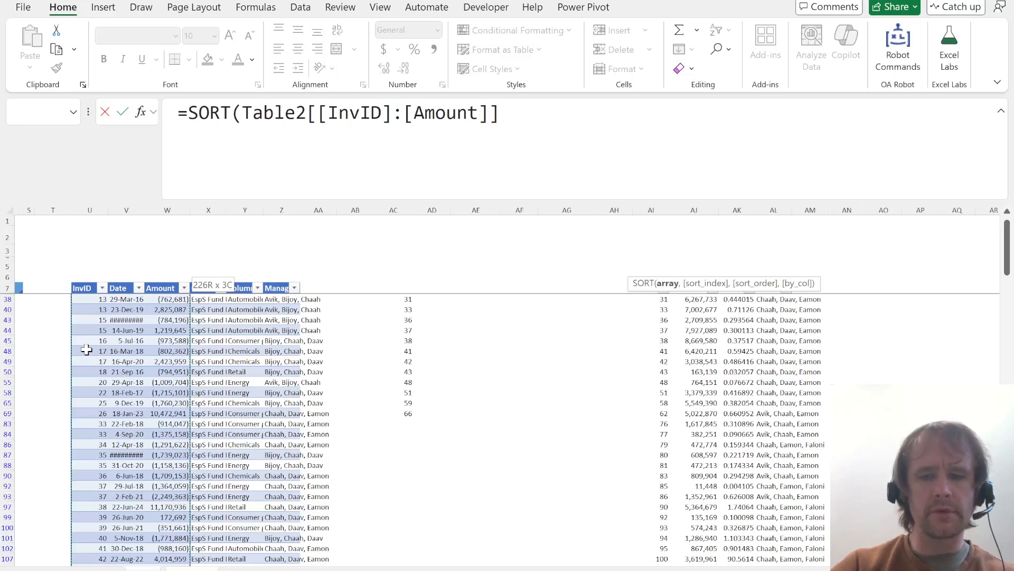
{"action": "type", "text": ",2)"}
{"action": "key", "text": "Return"}
{"action": "key", "text": "Up"}
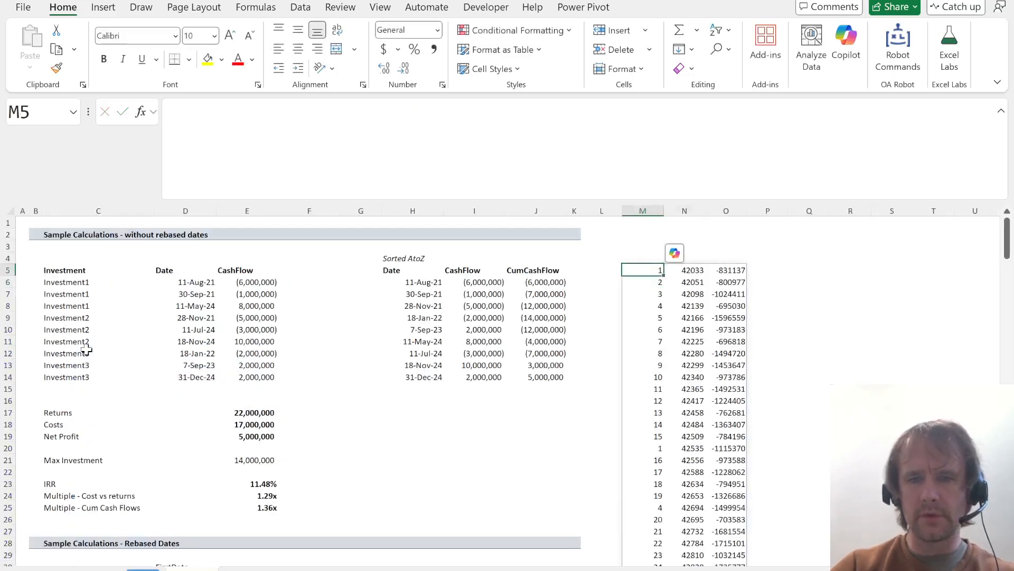
- Format the sorted date column N as dates
{"action": "key", "text": "Right"}
{"action": "key", "text": "ctrl+shift+Down"}
{"action": "key", "text": "ctrl+shift+3"}
{"action": "key", "text": "ctrl+BackSpace"}
{"action": "key", "text": "Up"}
{"action": "key", "text": "Up"}
{"action": "key", "text": "Down"}
{"action": "key", "text": "Down"}
{"action": "key", "text": "Down"}
- Enter =SCAN(0,O5:O230,SUM) in Q5 to accumulate the sorted cash flows
{"action": "key", "text": "Right"}
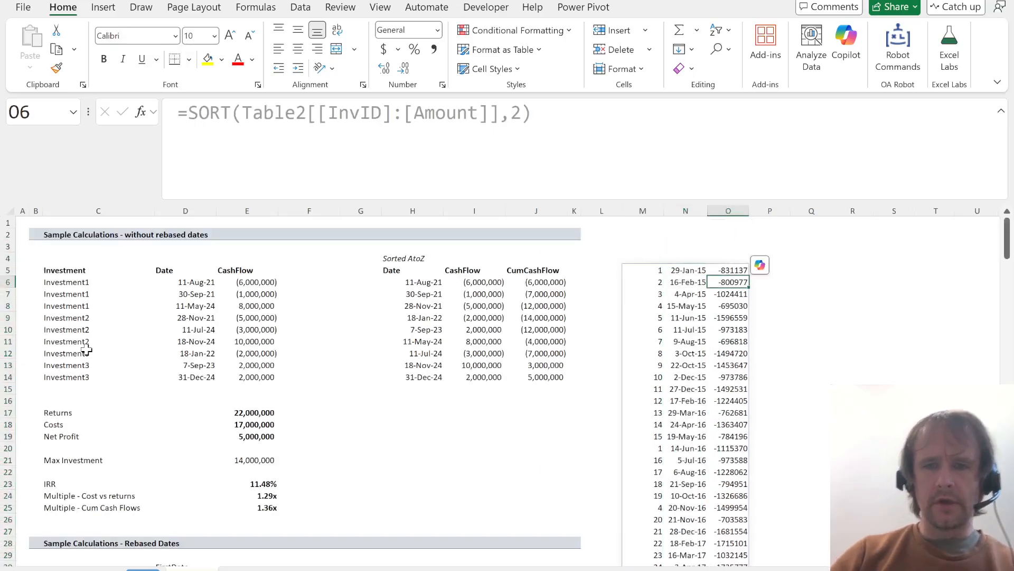
{"action": "key", "text": "Right"}
{"action": "key", "text": "Right"}
{"action": "key", "text": "Up"}
{"action": "type", "text": "=sc"}
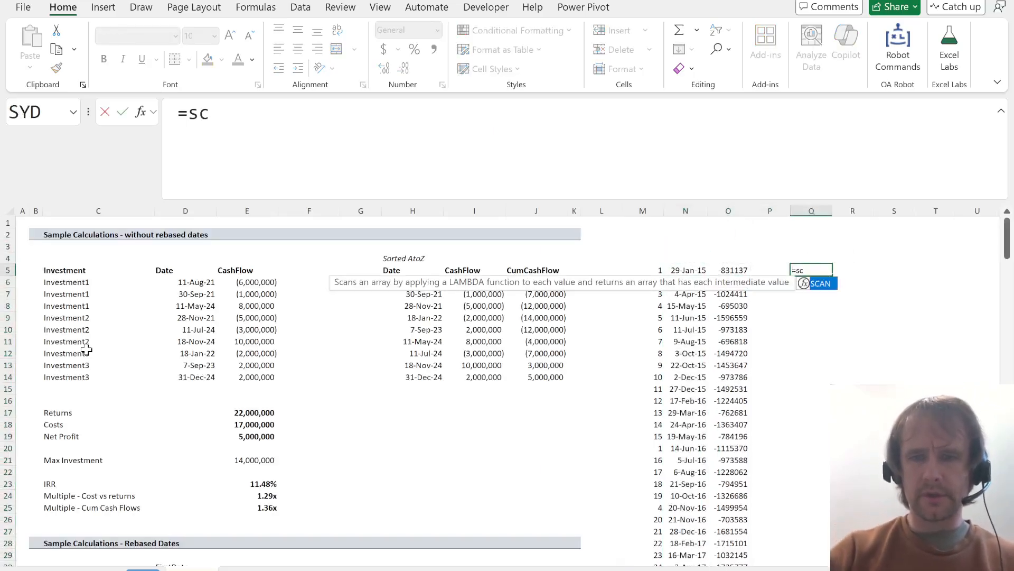
{"action": "key", "text": "Tab"}
{"action": "type", "text": "0,"}
{"action": "key", "text": "Left"}
{"action": "key", "text": "Left"}
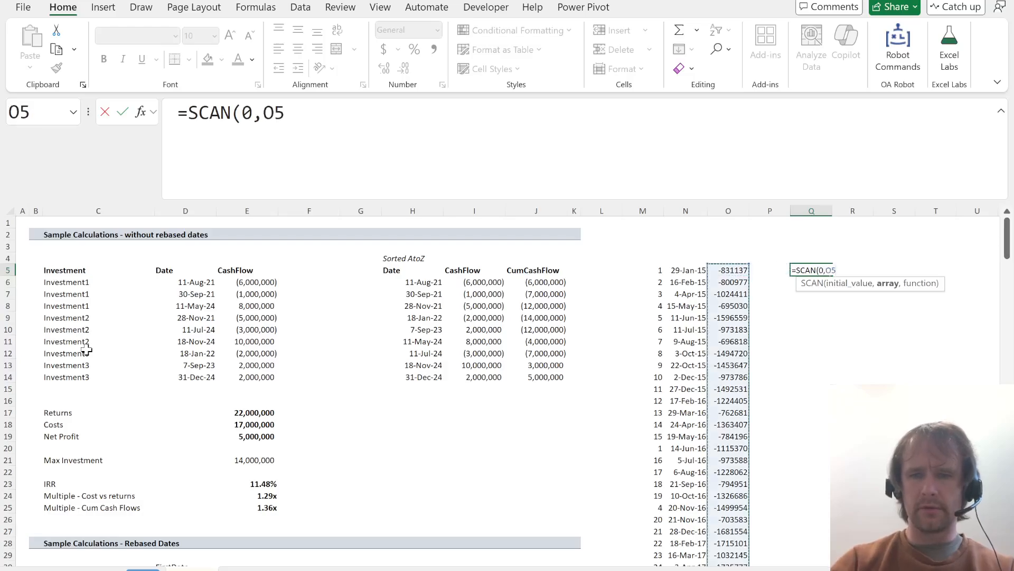
{"action": "key", "text": "ctrl+shift+Down"}
{"action": "type", "text": ",sum)"}
{"action": "key", "text": "Return"}
{"action": "key", "text": "Up"}
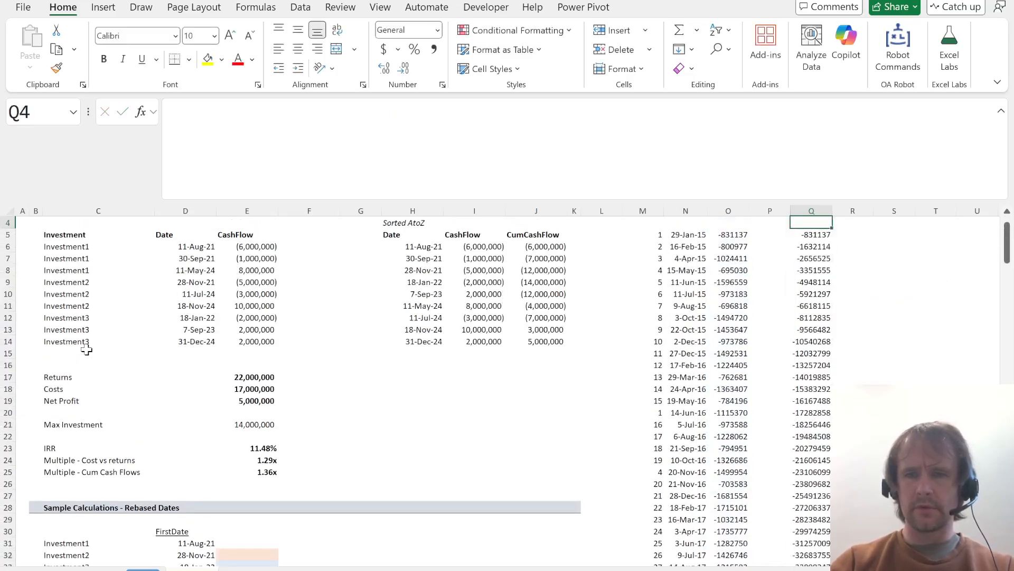
- Format the cumulative cash flows in column Q with thousands separators and no decimals
{"action": "key", "text": "Down"}
{"action": "key", "text": "ctrl+shift+Down"}
{"action": "key", "text": "alt"}
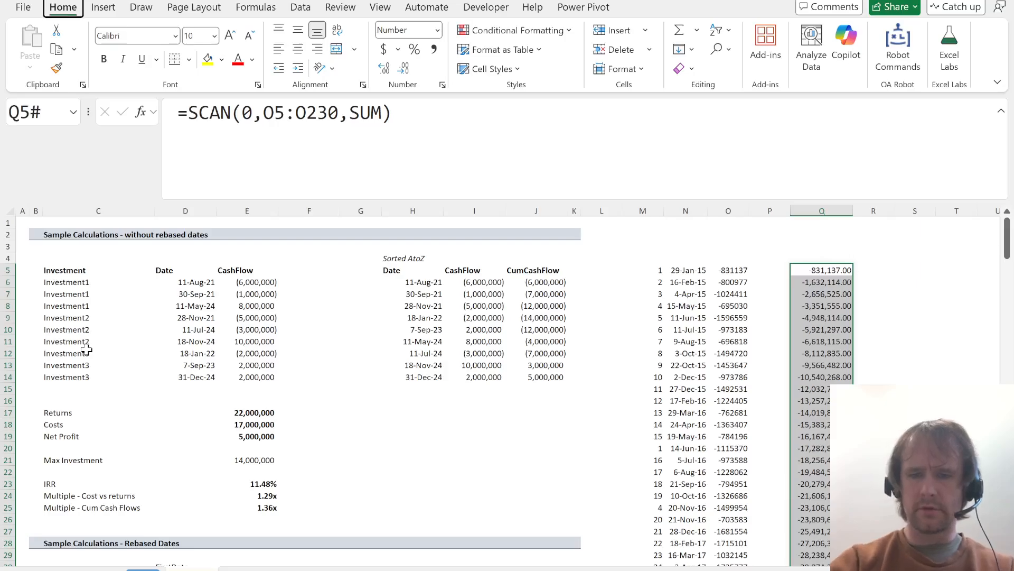
{"action": "key", "text": "h"}
{"action": "key", "text": "9"}
{"action": "key", "text": "alt"}
{"action": "key", "text": "h"}
{"action": "key", "text": "9"}
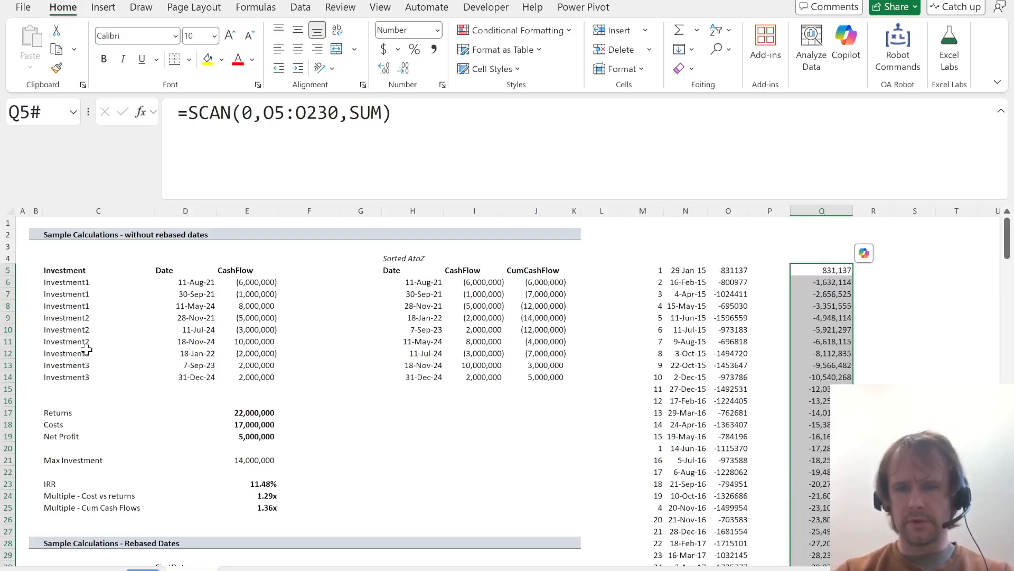
- Enter =MIN(Q5#) in T5 to find the lowest cumulative cash flow
{"action": "key", "text": "Right"}
{"action": "key", "text": "Right"}
{"action": "key", "text": "Right"}
{"action": "type", "text": "=min"}
{"action": "key", "text": "Tab"}
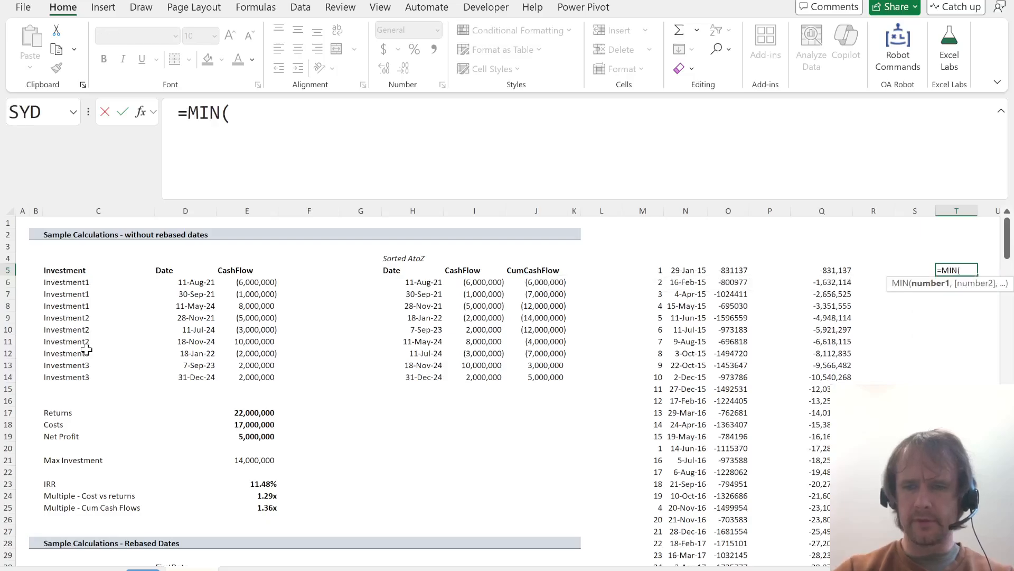
{"action": "scroll", "coordinate": [86, 349], "scroll_direction": "down", "scroll_amount": 1}
{"action": "type", "text": "Q5#"}
{"action": "key", "text": "ctrl+Return"}
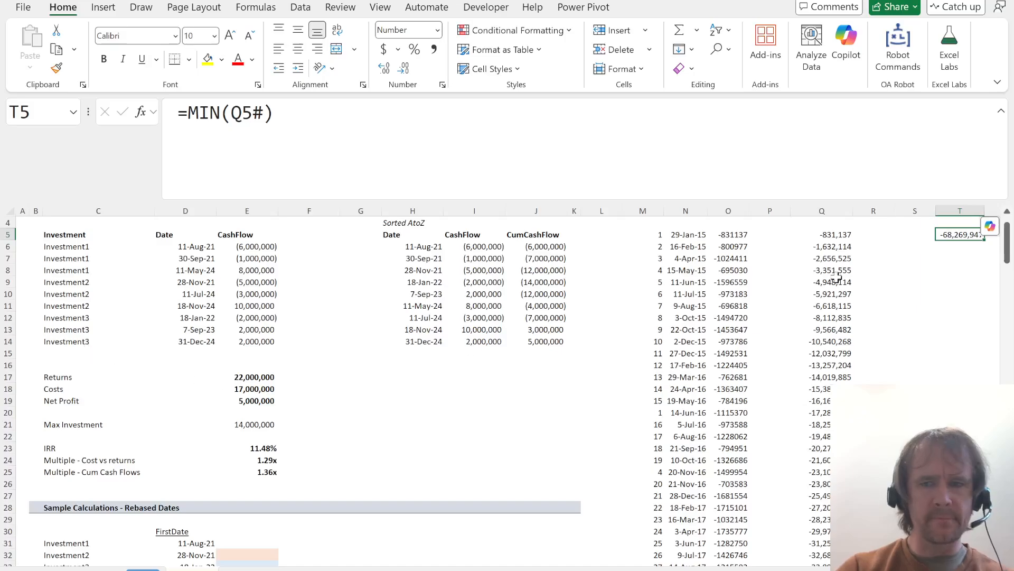
- Move the minimum cumulative cash flow formula from T5 to F21, beside Max Investment, and negate it as =-MIN(Q5#)
{"action": "key", "text": "ctrl+c"}
{"action": "left_click", "coordinate": [291, 441]}
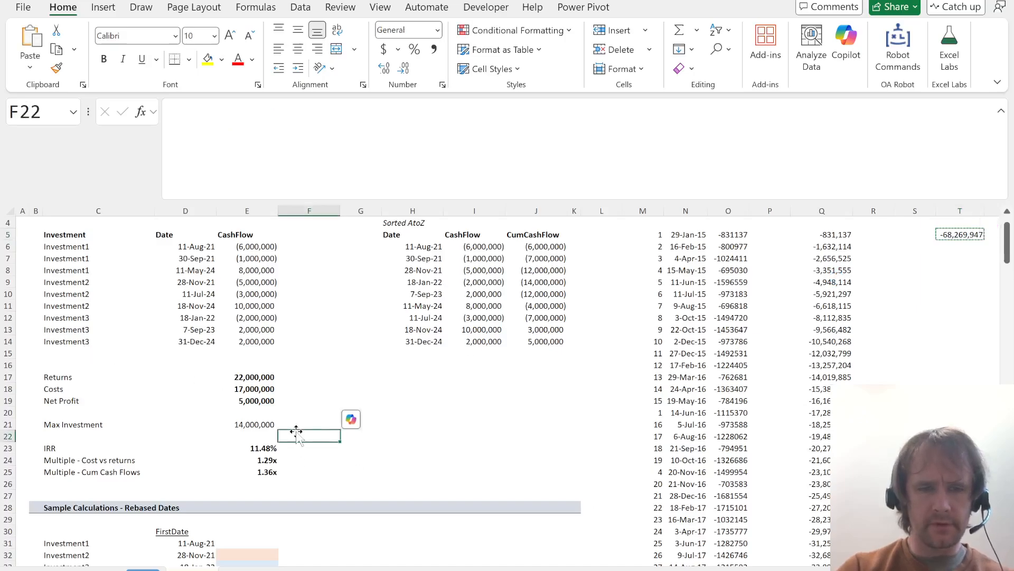
{"action": "key", "text": "Up"}
{"action": "key", "text": "ctrl+v"}
{"action": "key", "text": "F2"}
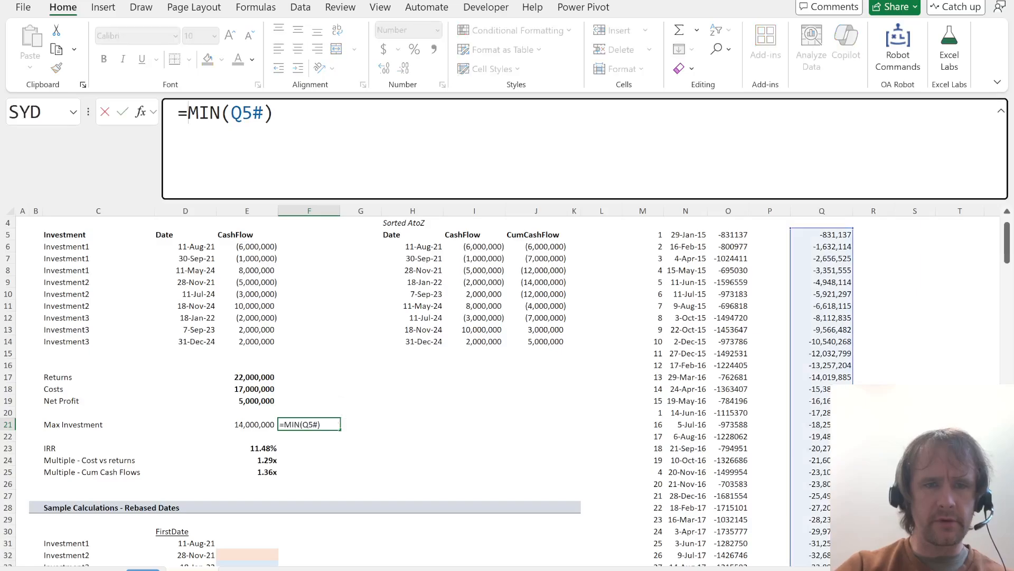
{"action": "key", "text": "Home"}
{"action": "key", "text": "Right"}
{"action": "type", "text": "-"}
{"action": "key", "text": "Return"}
- Begin a SUMIFS formula in F17 for Returns, taking its sum range from the sorted cash flows in column O
{"action": "key", "text": "Up"}
{"action": "key", "text": "Up"}
{"action": "key", "text": "Up"}
{"action": "key", "text": "Up"}
{"action": "key", "text": "Up"}
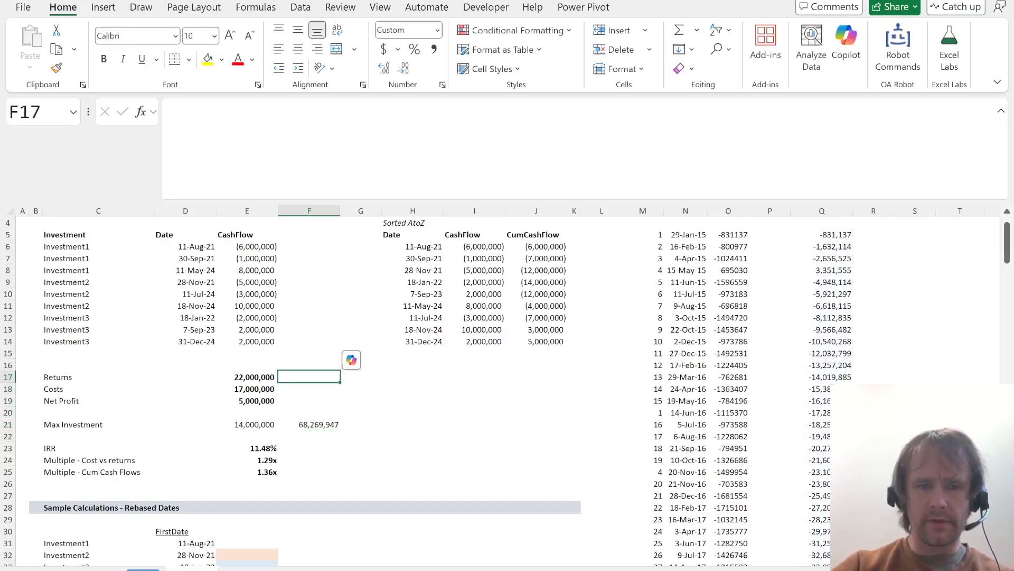
{"action": "type", "text": "=sumifs"}
{"action": "key", "text": "Tab"}
{"action": "key", "text": "ctrl+Right"}
{"action": "key", "text": "ctrl+Right"}
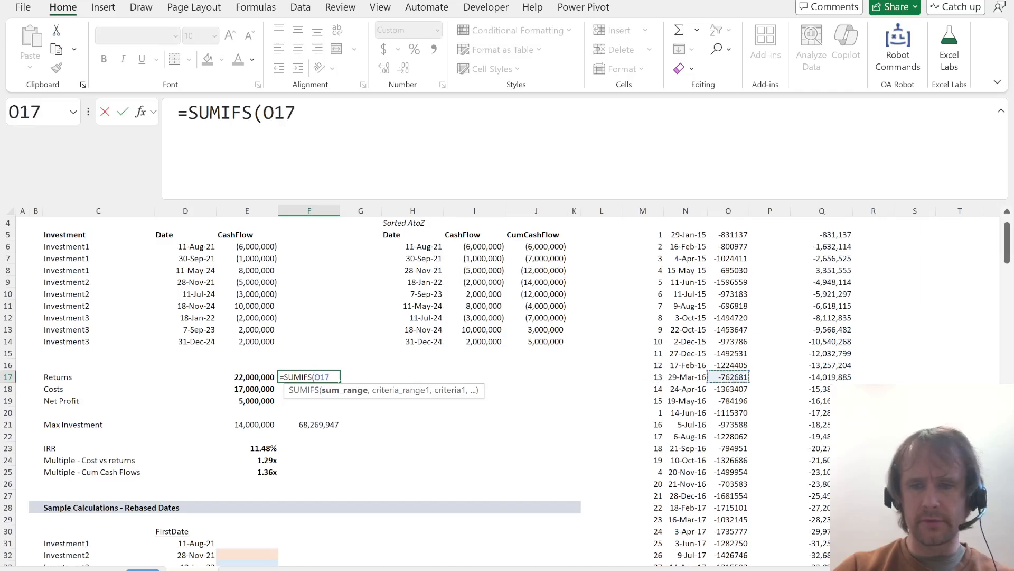
- Total the positive cash flows for Returns in F17 with =SUMIF(O5:O230,">0")
{"action": "key", "text": "ctrl+Up"}
{"action": "key", "text": "ctrl+shift+Down"}
{"action": "type", "text": ",\""}
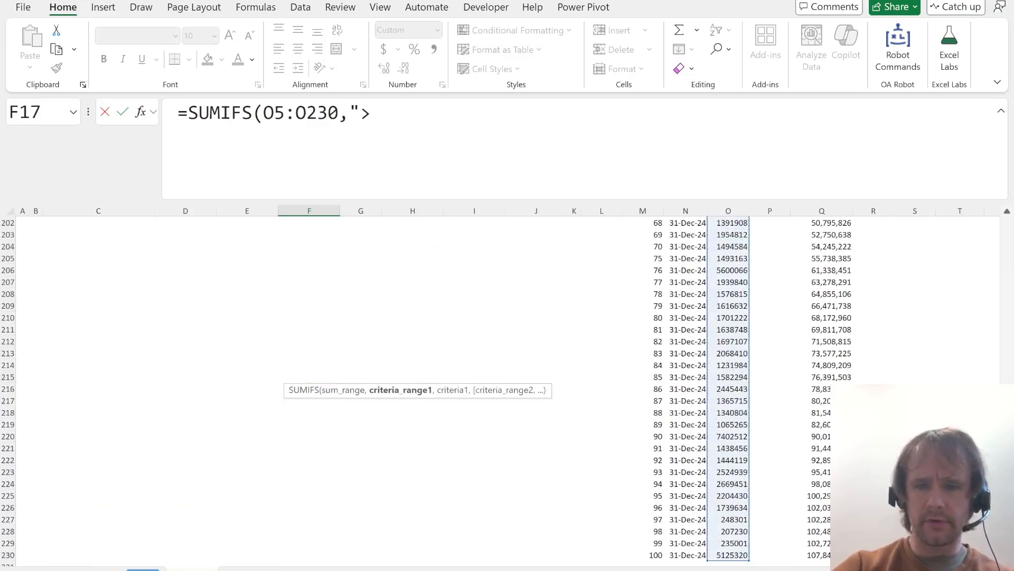
{"action": "type", "text": ">0\")"}
{"action": "key", "text": "Return"}
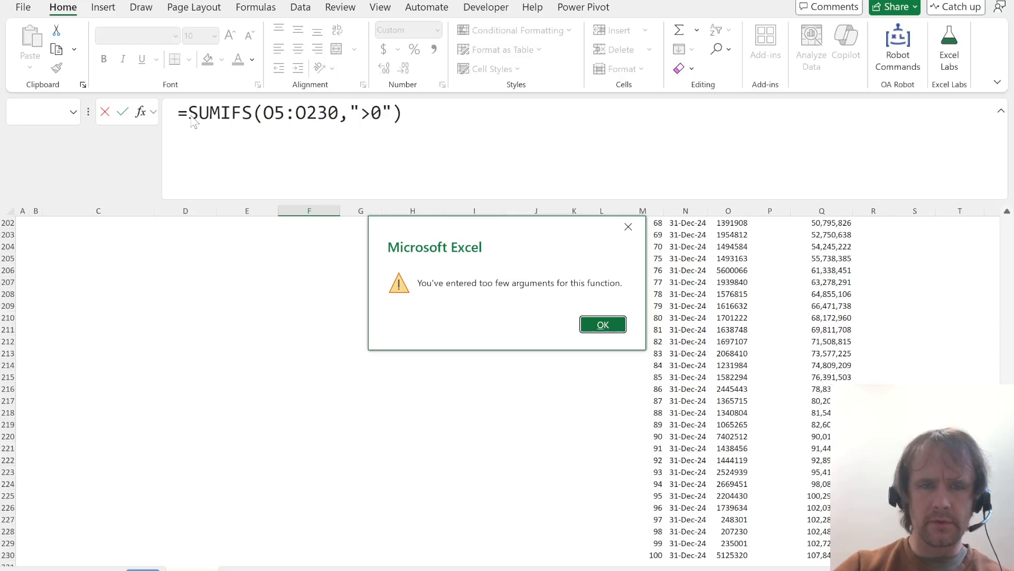
{"action": "key", "text": "Return"}
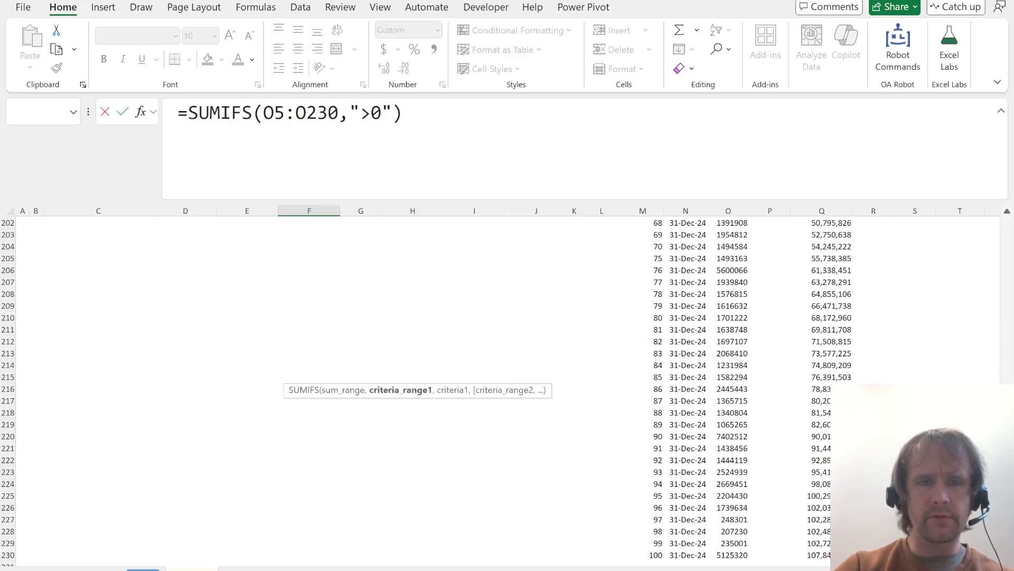
{"action": "left_click", "coordinate": [253, 112]}
{"action": "key", "text": "BackSpace"}
{"action": "key", "text": "Return"}
{"action": "key", "text": "Up"}
{"action": "key", "text": "Up"}
{"action": "key", "text": "Up"}
{"action": "key", "text": "Down"}
{"action": "key", "text": "Down"}
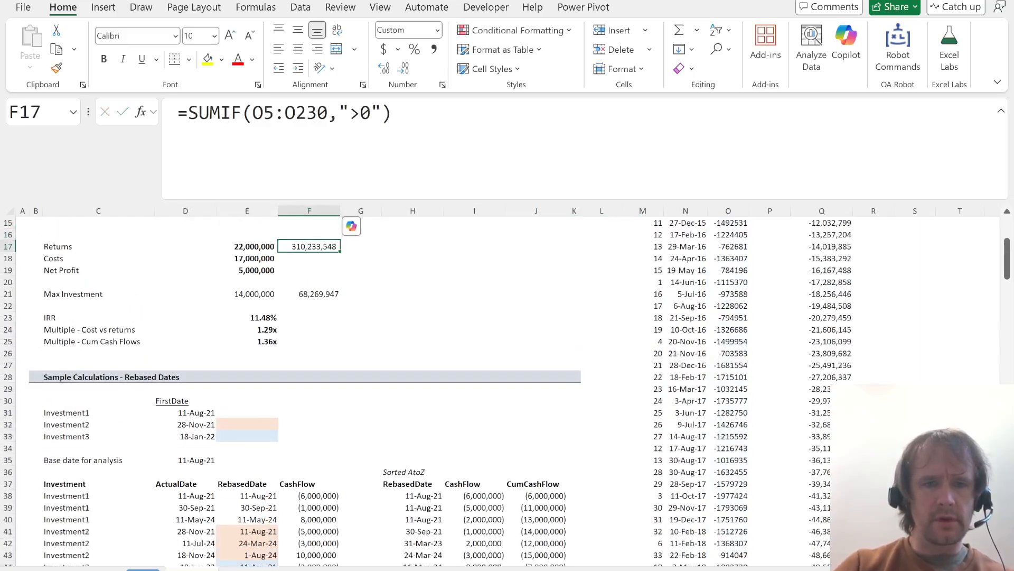
- Reuse the Returns SUMIF formula in F18 with the criterion "<0" to total the costs in O5:O230
{"action": "key", "text": "Down"}
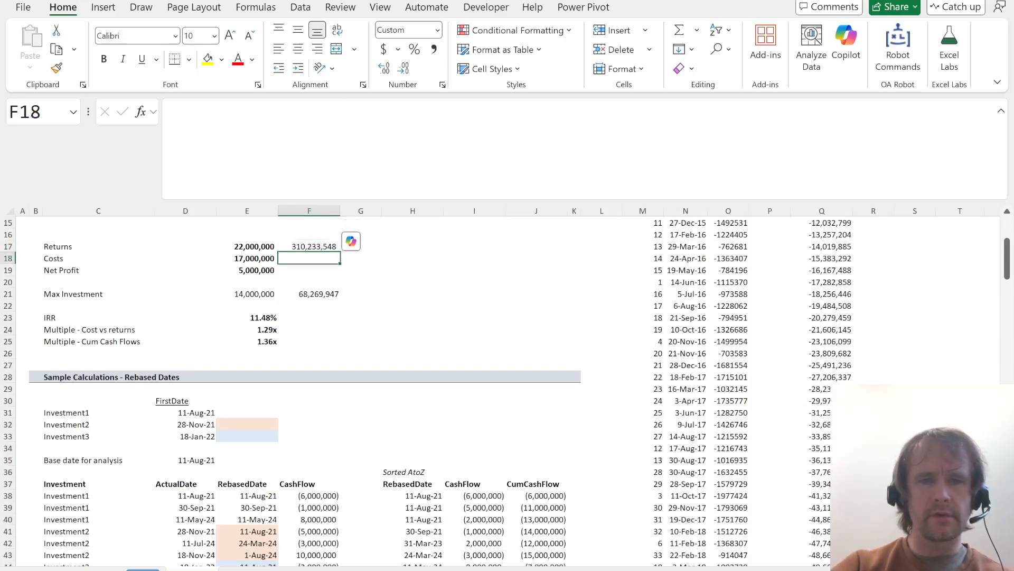
{"action": "key", "text": "Up"}
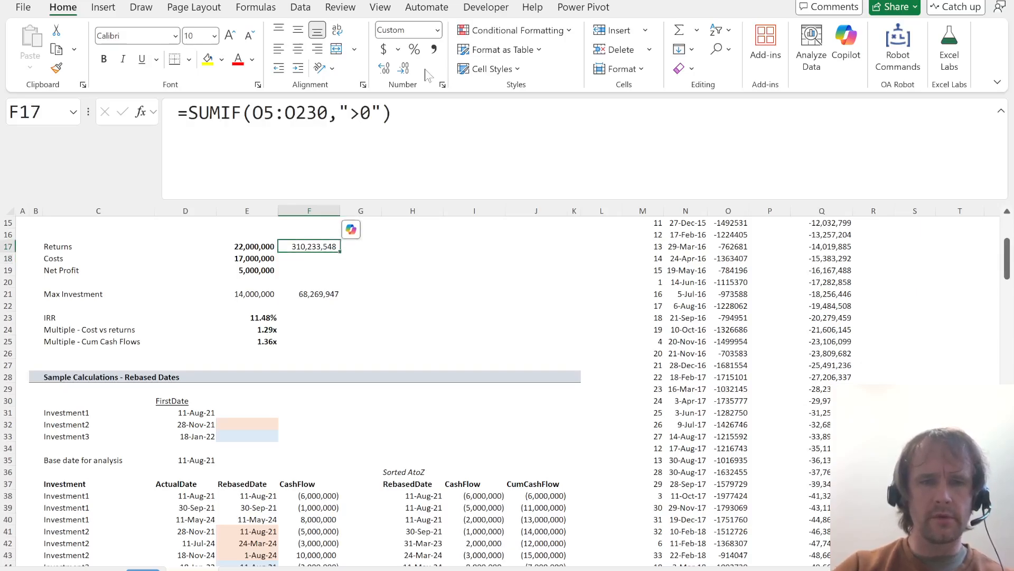
{"action": "left_click_drag", "start_coordinate": [411, 115], "coordinate": [2, 141]}
{"action": "key", "text": "ctrl+c"}
{"action": "key", "text": "Return"}
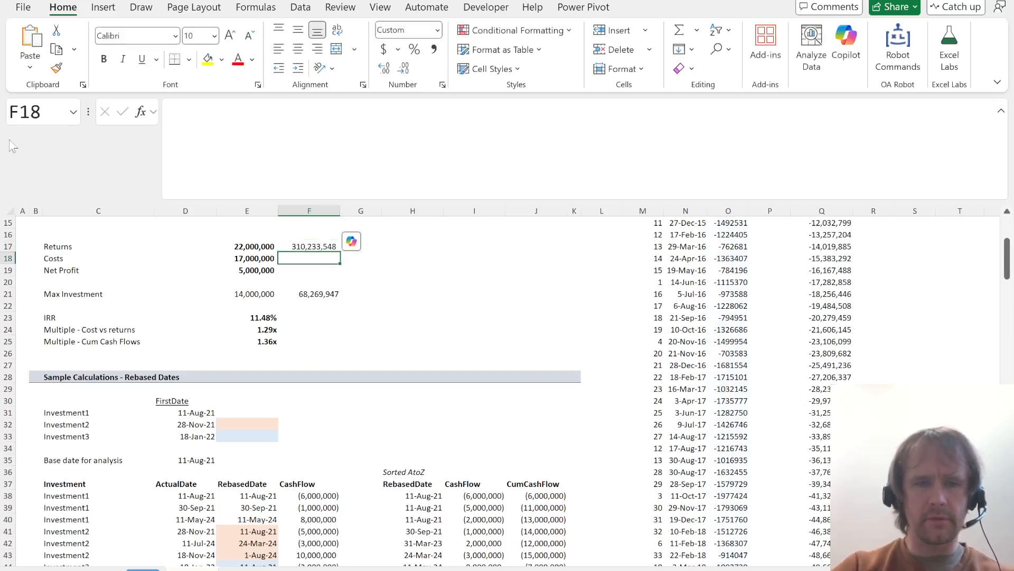
{"action": "key", "text": "ctrl+v"}
{"action": "key", "text": "Left"}
{"action": "key", "text": "Left"}
{"action": "key", "text": "Left"}
{"action": "key", "text": "BackSpace"}
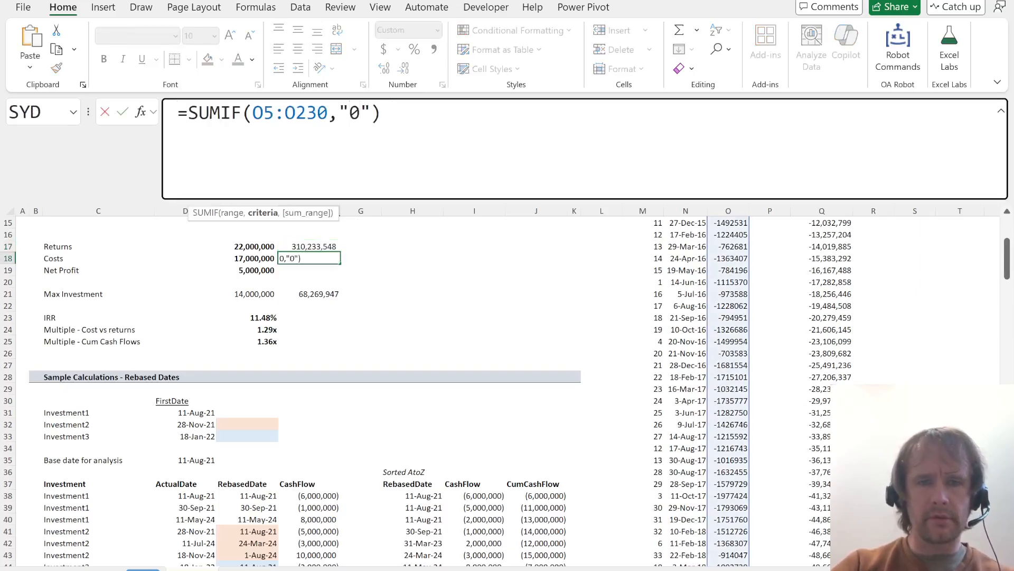
{"action": "type", "text": "<"}
{"action": "key", "text": "Return"}
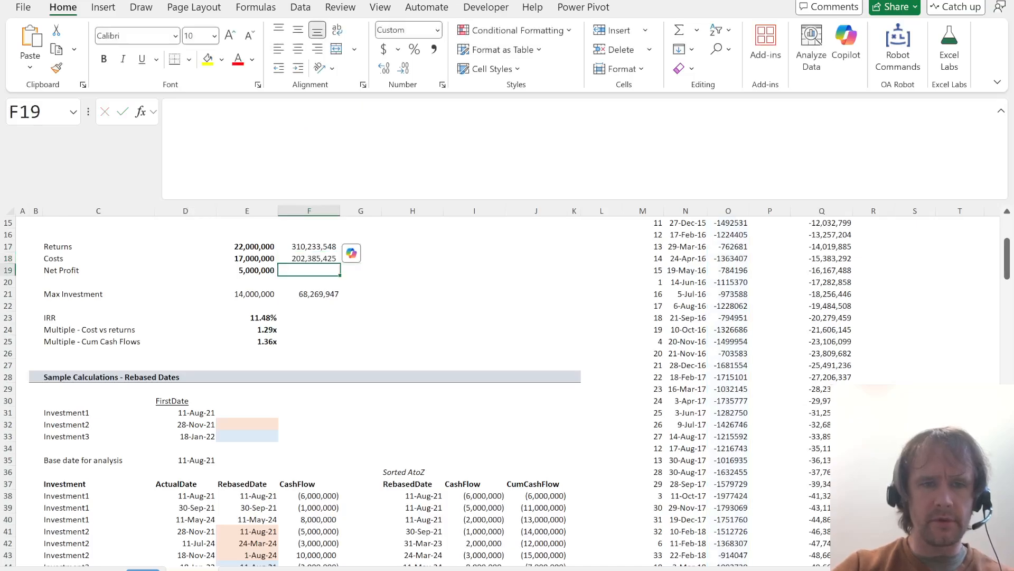
- Calculate Net Profit in F19 as the returns in F17 minus the costs in F18
{"action": "key", "text": "alt+equal"}
{"action": "key", "text": "Escape"}
{"action": "type", "text": "="}
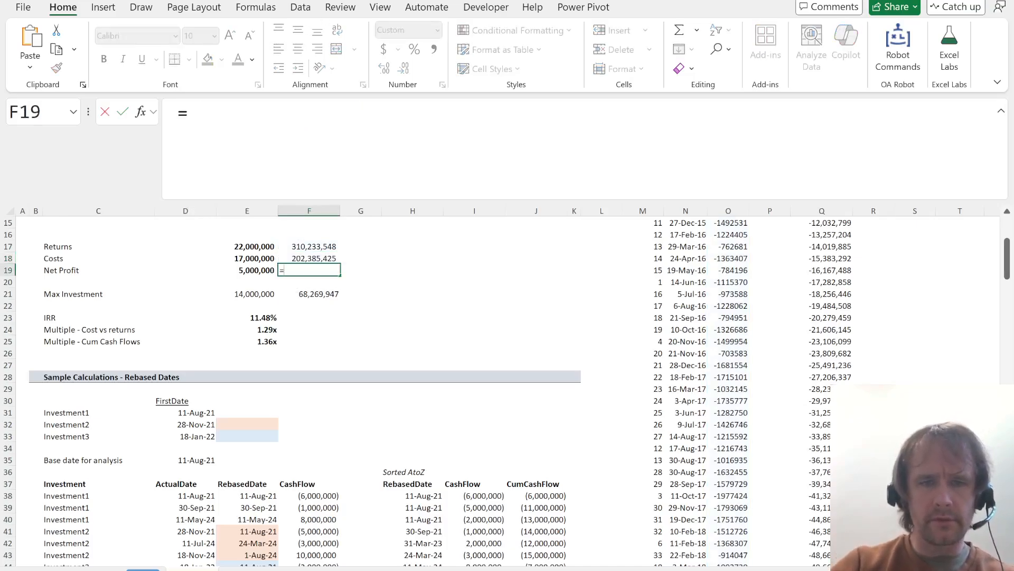
{"action": "key", "text": "Up"}
{"action": "key", "text": "Up"}
{"action": "type", "text": "-"}
{"action": "key", "text": "Up"}
{"action": "key", "text": "Return"}
- Calculate the Multiple - Cum Cash Flows in F25 with =1+F19/F21, following the formula of the sample in E25
{"action": "key", "text": "Down"}
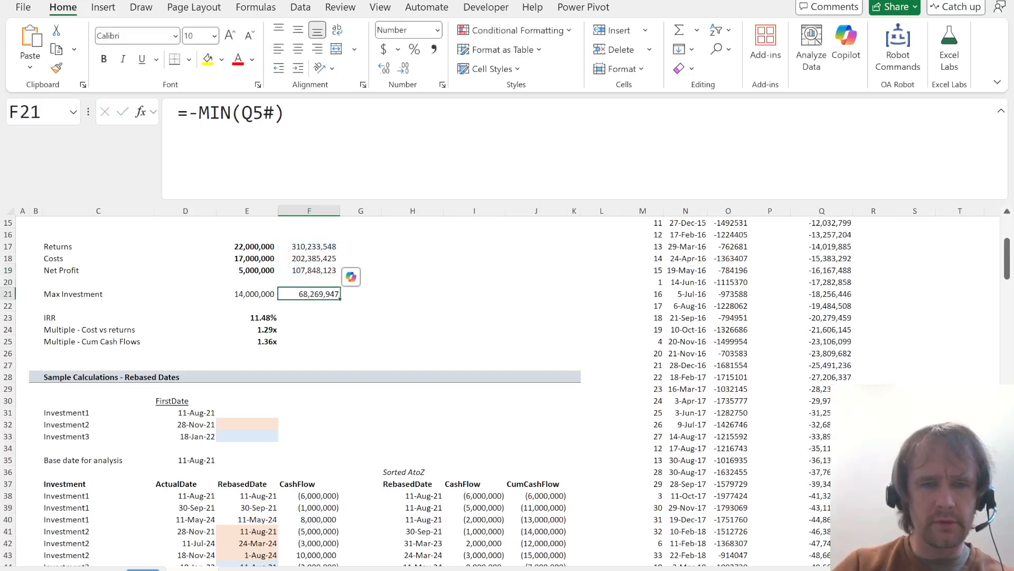
{"action": "key", "text": "Down"}
{"action": "key", "text": "Down"}
{"action": "key", "text": "Down"}
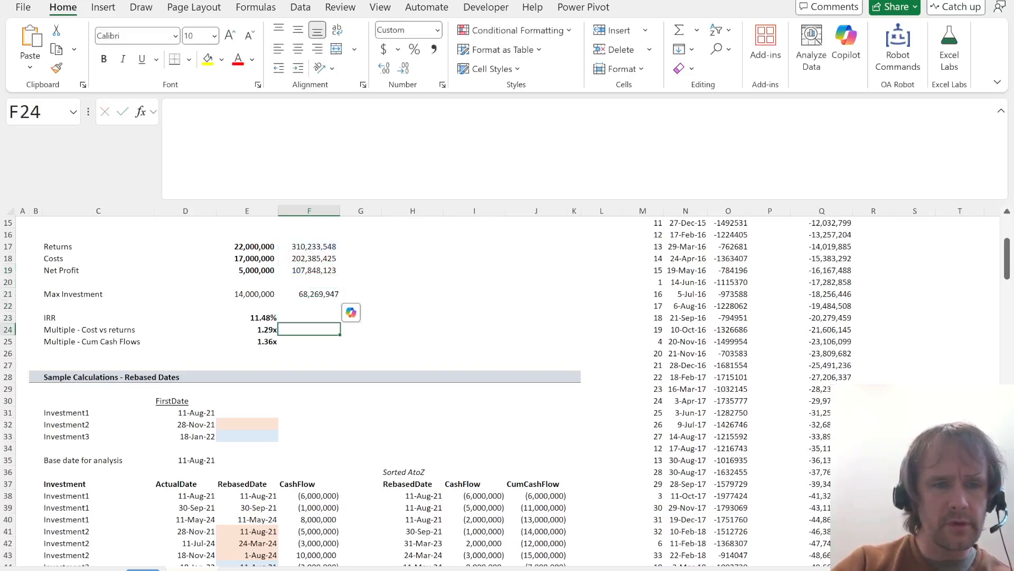
{"action": "key", "text": "Down"}
{"action": "key", "text": "Left"}
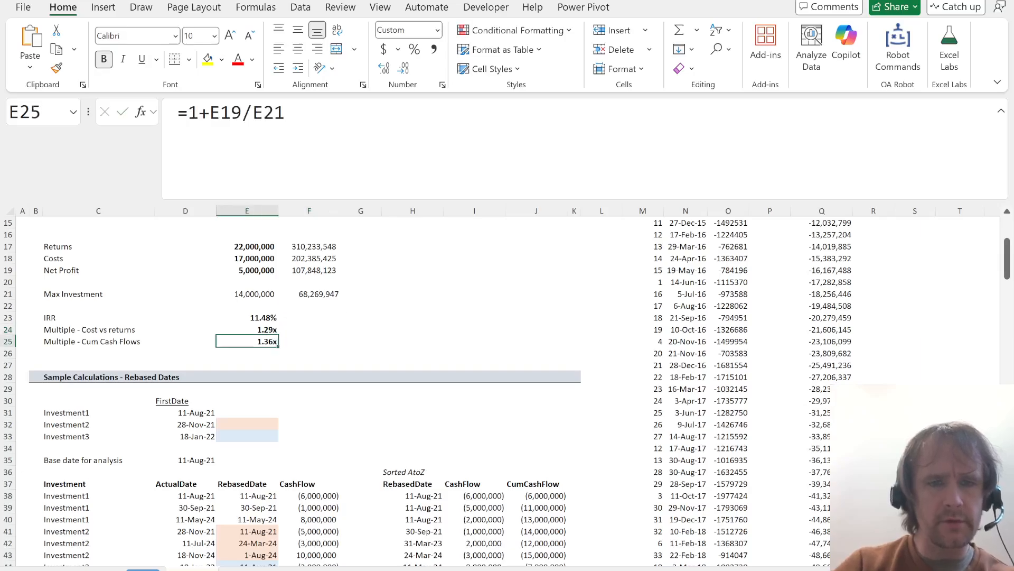
{"action": "key", "text": "F2"}
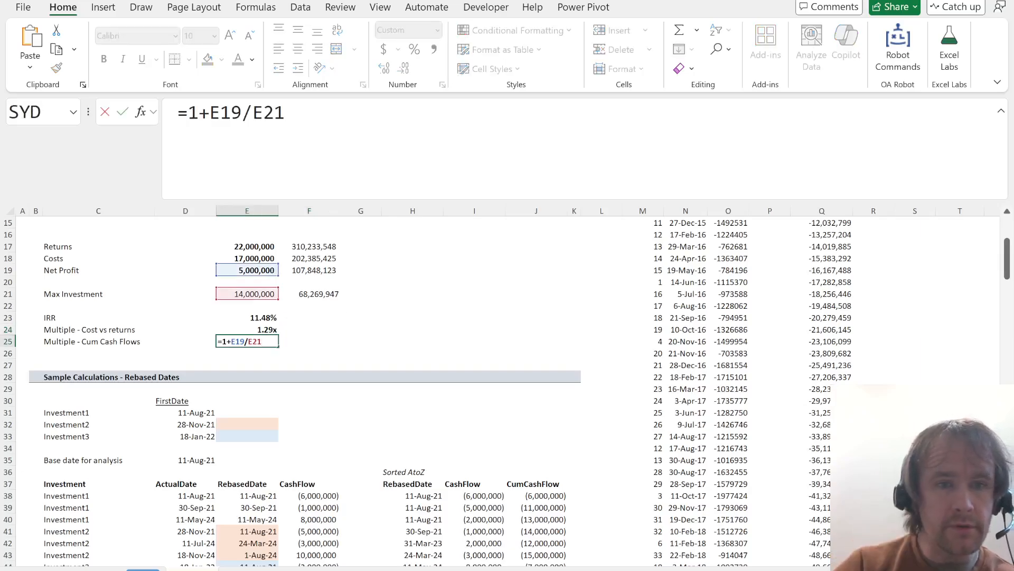
{"action": "key", "text": "Tab"}
{"action": "type", "text": "="}
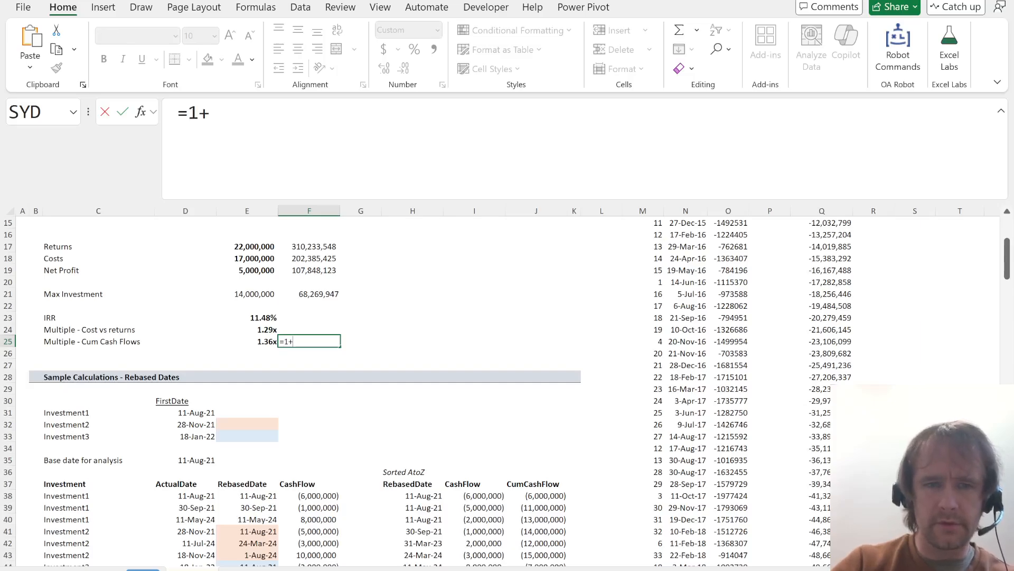
{"action": "type", "text": "1+"}
{"action": "key", "text": "Up"}
{"action": "key", "text": "Up"}
{"action": "key", "text": "Up"}
{"action": "key", "text": "Up"}
{"action": "key", "text": "Up"}
{"action": "key", "text": "Up"}
{"action": "key", "text": "Up"}
{"action": "key", "text": "Up"}
{"action": "key", "text": "Up"}
{"action": "key", "text": "Up"}
{"action": "key", "text": "Return"}
{"action": "key", "text": "Up"}
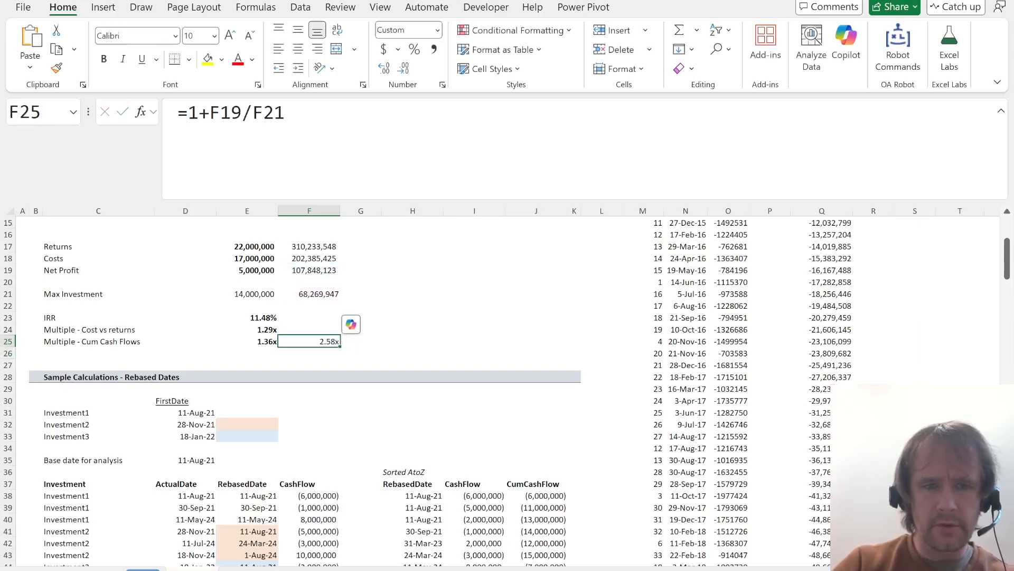
- Switch to the browser to check quiz question 10's answer options and the case document's Cum Cash Flows multiple definition, and return to the workbook
{"action": "key", "text": "alt+Tab"}
{"action": "key", "text": "ctrl+Tab"}
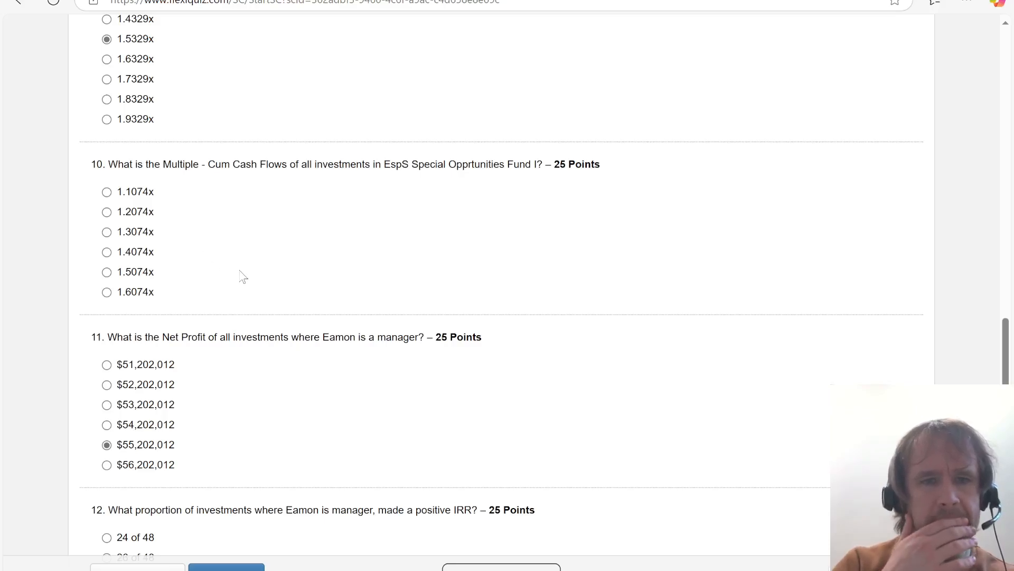
{"action": "key", "text": "ctrl+Tab"}
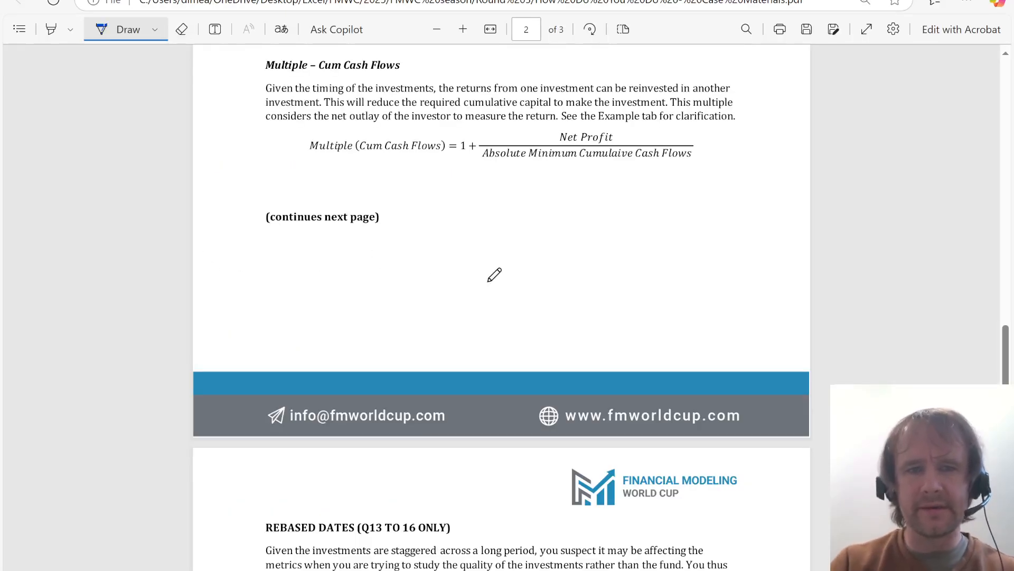
{"action": "key", "text": "alt+Tab"}
{"action": "key", "text": "Tab"}
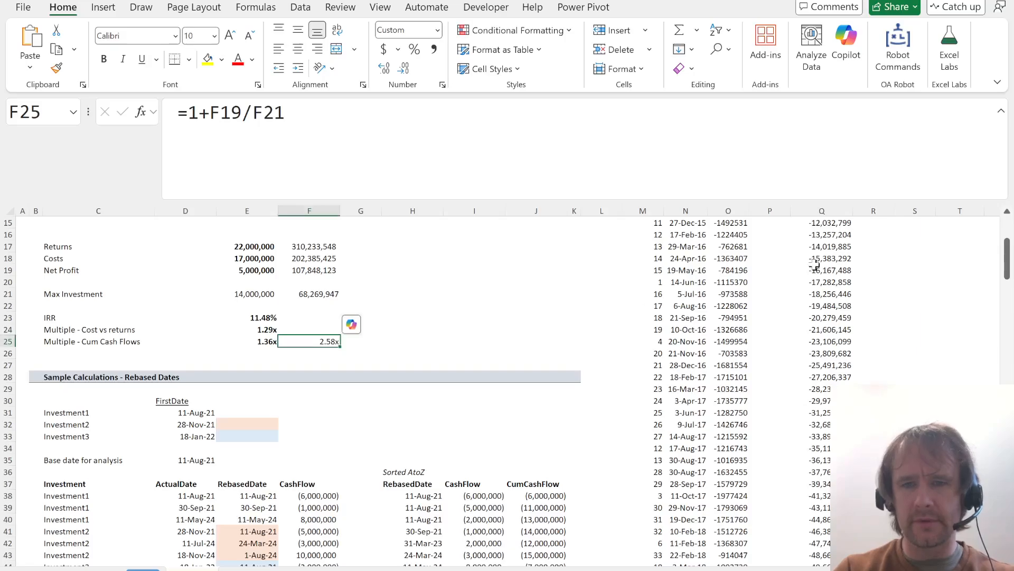
- Apply the number format of Q5 to the sorted amounts in column O, from O5 down to the end of the data
{"action": "left_click", "coordinate": [729, 270]}
{"action": "key", "text": "ctrl+Up"}
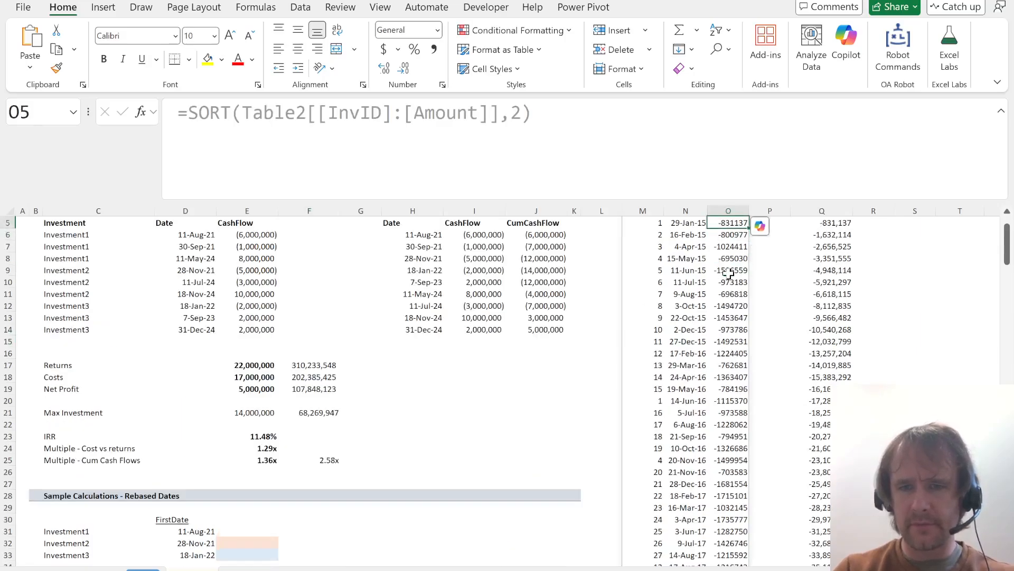
{"action": "key", "text": "Right"}
{"action": "key", "text": "Right"}
{"action": "key", "text": "ctrl+c"}
{"action": "key", "text": "Left"}
{"action": "key", "text": "Left"}
{"action": "key", "text": "ctrl+shift+Down"}
{"action": "key", "text": "alt+h"}
{"action": "key", "text": "v"}
{"action": "key", "text": "r"}
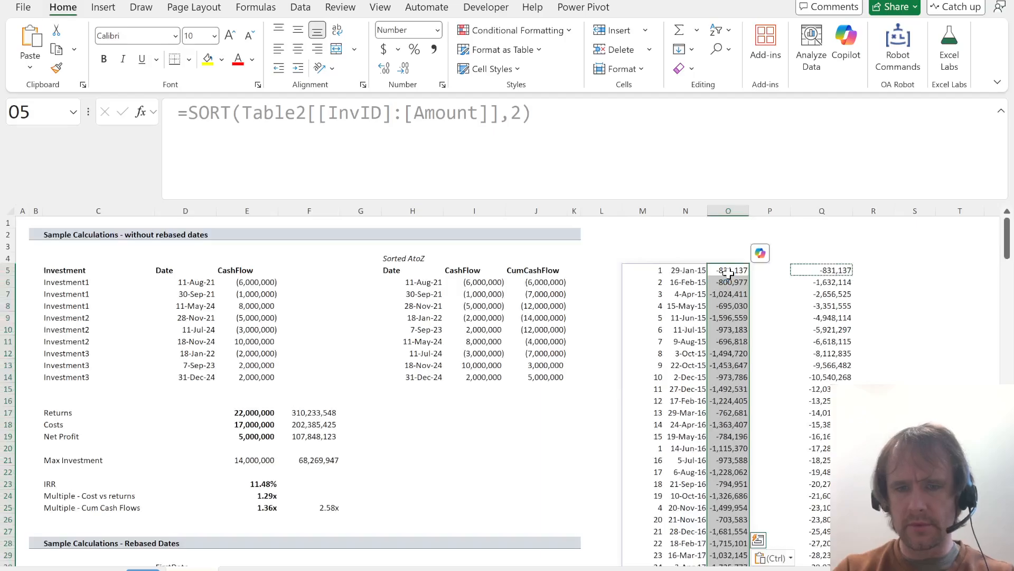
- Examine the cumulative cash flows in column Q around their lowest point, and the dates and amounts leading up to it
{"action": "key", "text": "Right"}
{"action": "key", "text": "Right"}
{"action": "key", "text": "Page_Down"}
{"action": "key", "text": "Page_Down"}
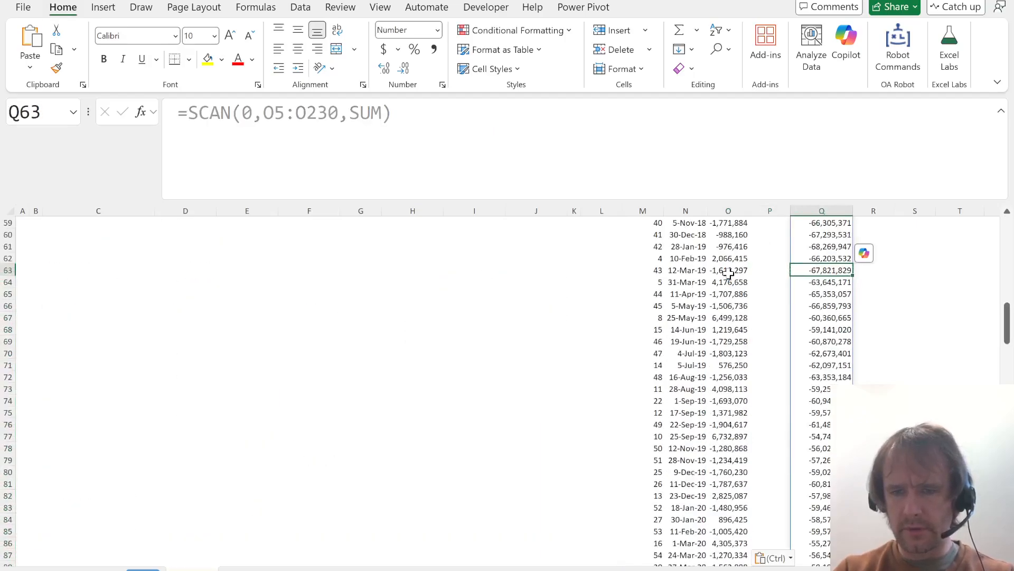
{"action": "key", "text": "Down"}
{"action": "key", "text": "Down"}
{"action": "key", "text": "Left"}
{"action": "key", "text": "Left"}
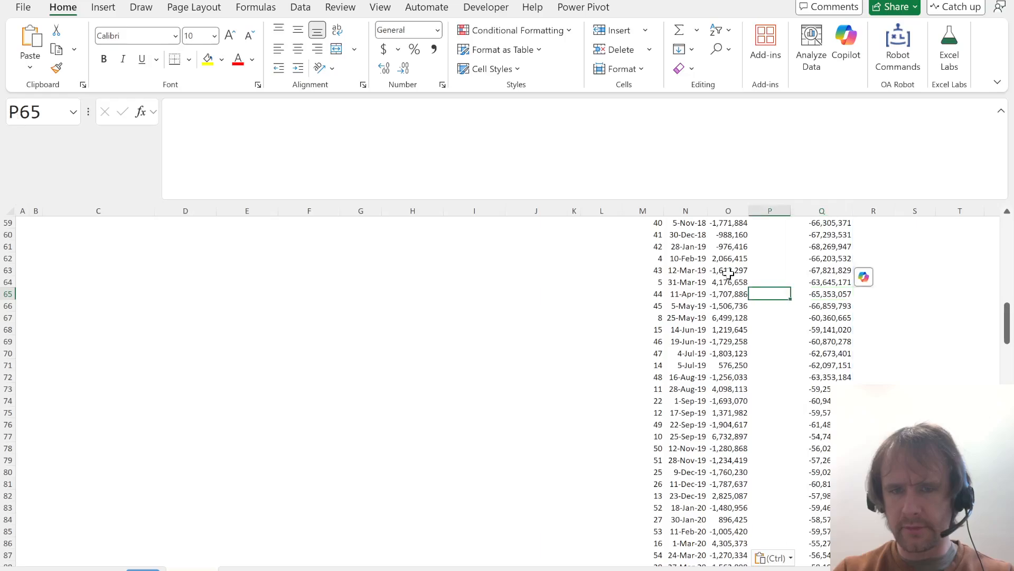
{"action": "key", "text": "Down"}
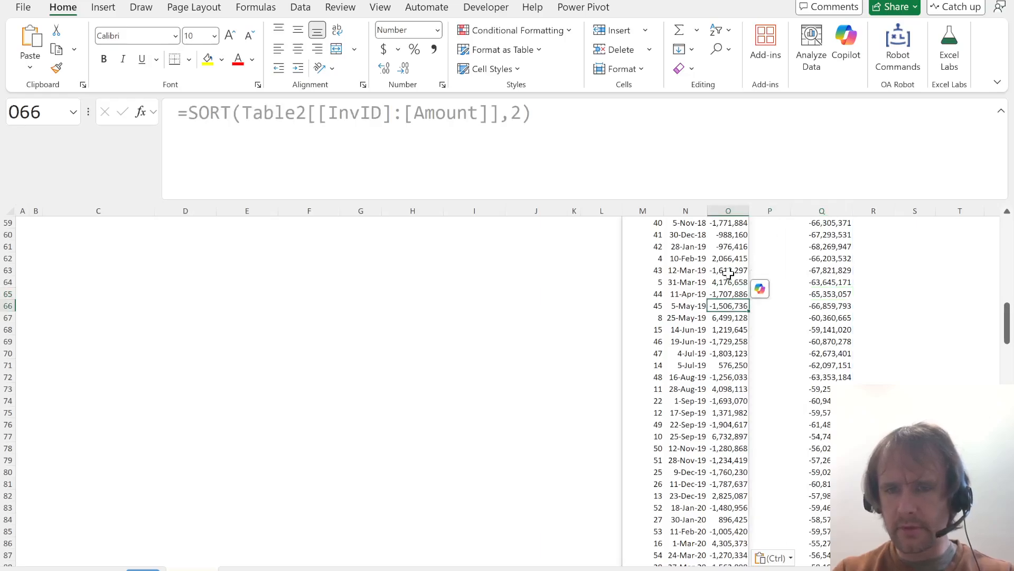
{"action": "key", "text": "Up"}
{"action": "key", "text": "Up"}
{"action": "key", "text": "Up"}
{"action": "key", "text": "Up"}
{"action": "key", "text": "Up"}
{"action": "key", "text": "ctrl+shift+Up"}
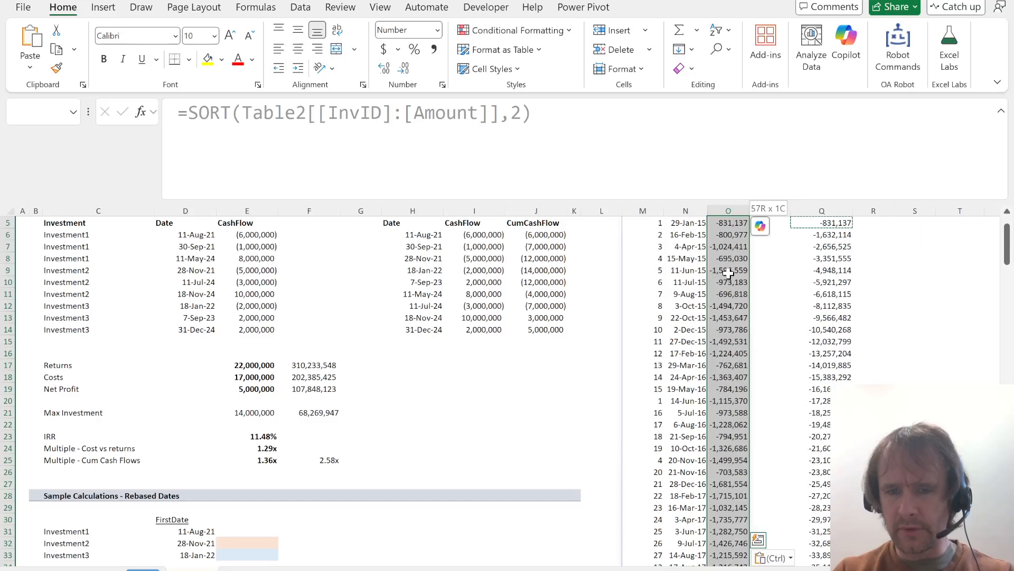
{"action": "key", "text": "Left"}
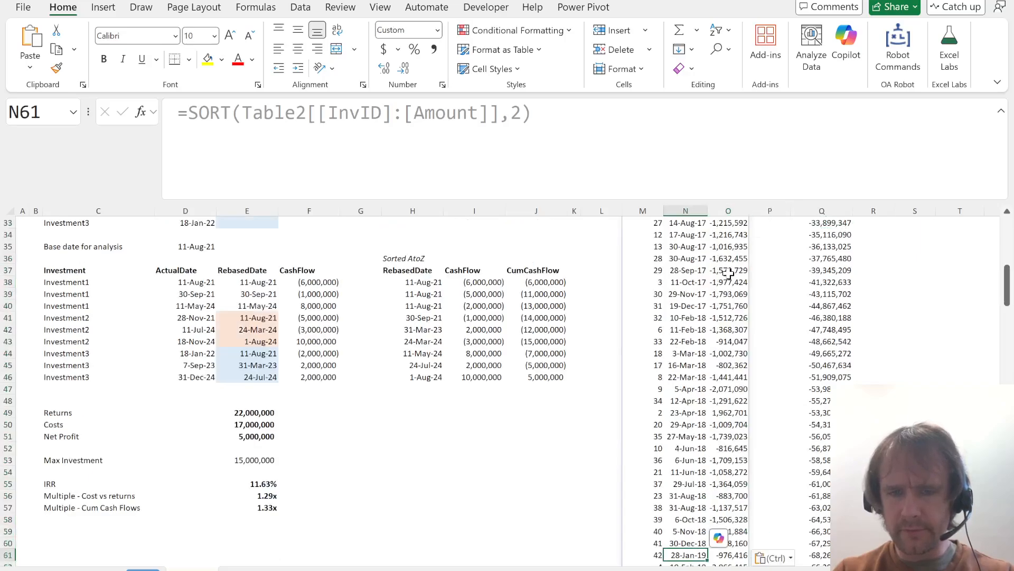
{"action": "key", "text": "Right"}
{"action": "key", "text": "Down"}
{"action": "key", "text": "Up"}
{"action": "key", "text": "ctrl+shift+Up"}
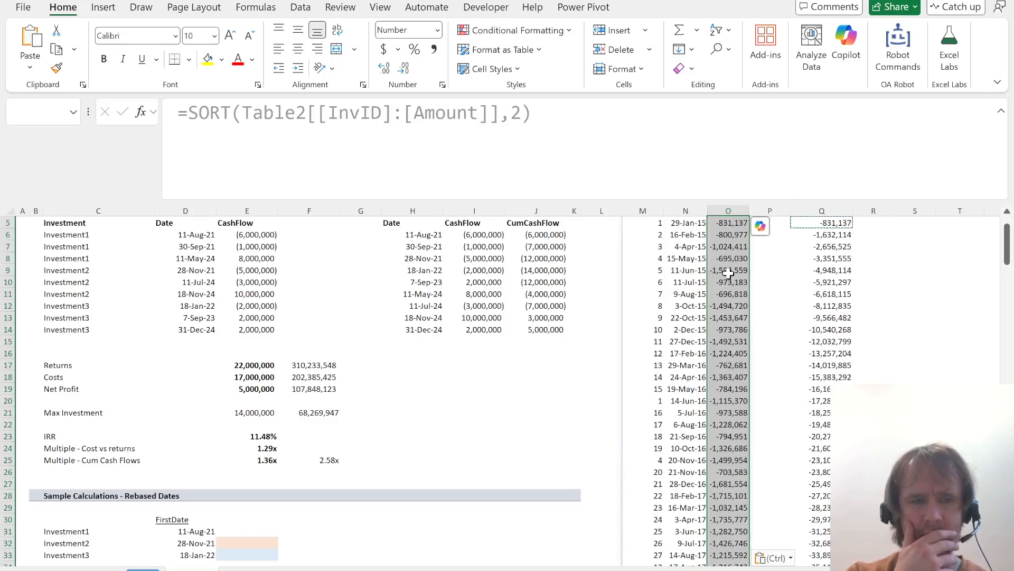
- Reopen the XIRR calculation sheet, switch to the browser to review the quiz from question 10 back to question 3, and return to the workbook
{"action": "key", "text": "ctrl+Page_Up"}
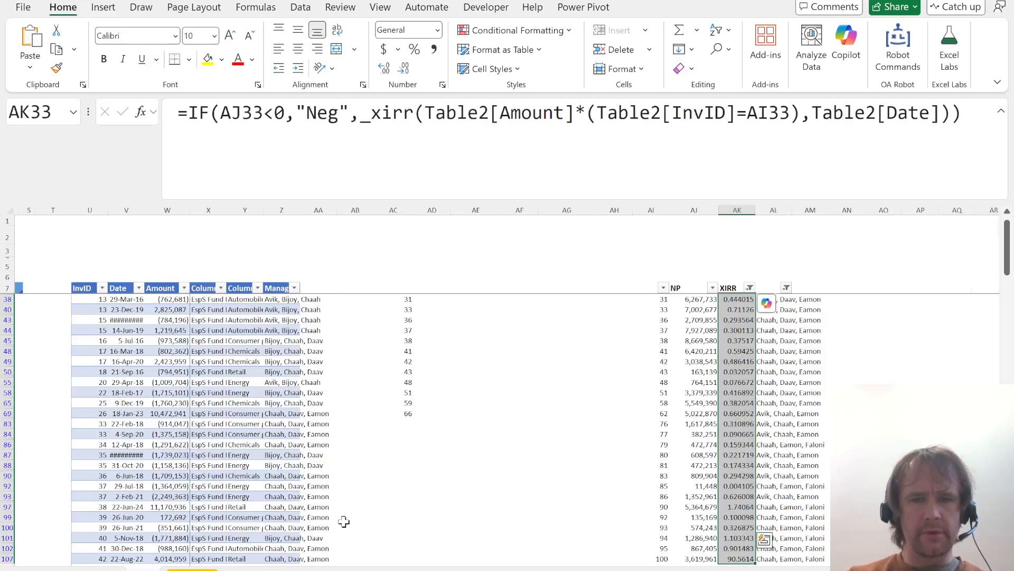
{"action": "key", "text": "alt+Tab"}
{"action": "key", "text": "ctrl+Tab"}
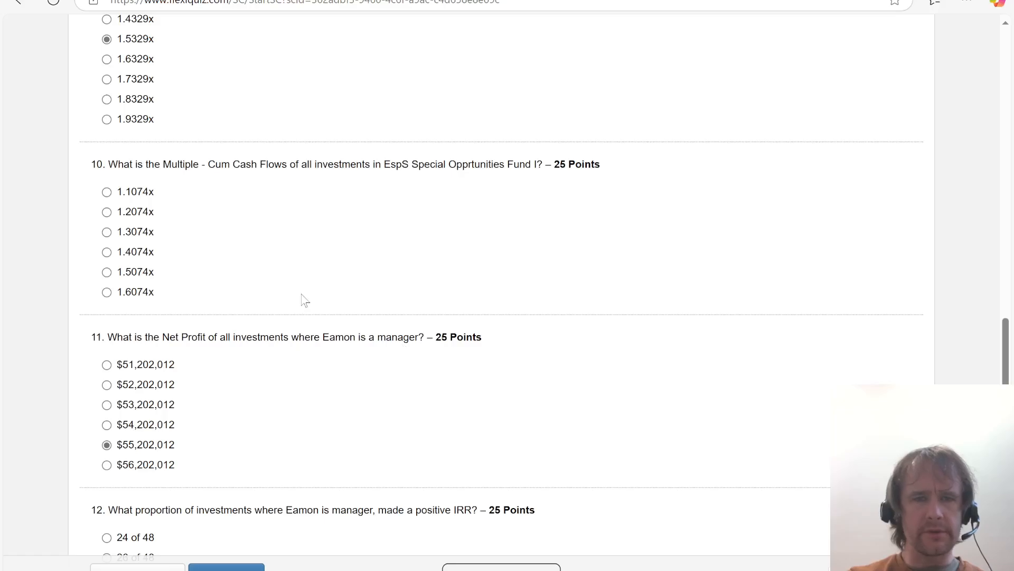
{"action": "scroll", "coordinate": [305, 300], "scroll_direction": "up", "scroll_amount": 10}
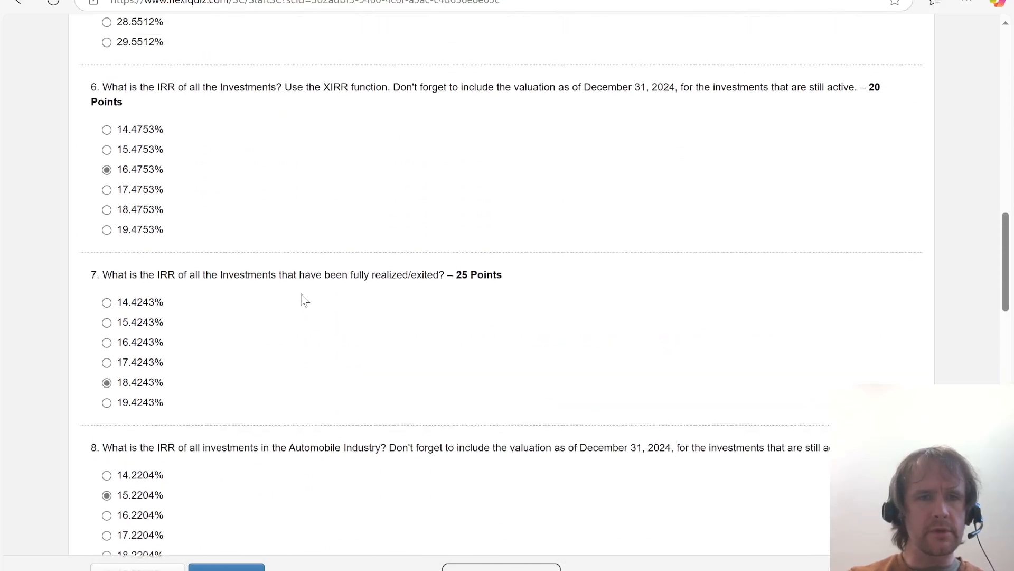
{"action": "scroll", "coordinate": [305, 300], "scroll_direction": "up", "scroll_amount": 8}
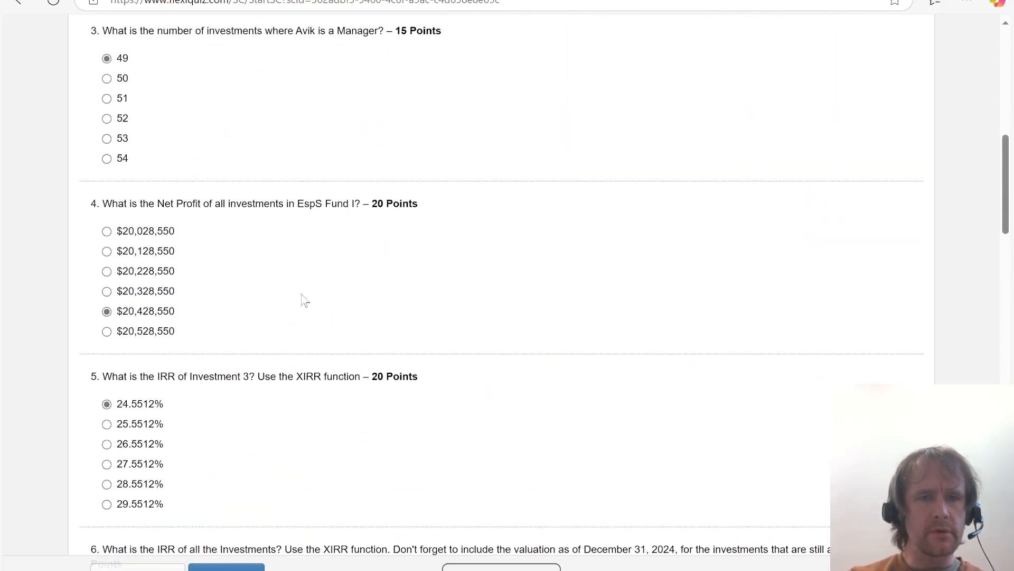
{"action": "scroll", "coordinate": [305, 300], "scroll_direction": "up", "scroll_amount": 1}
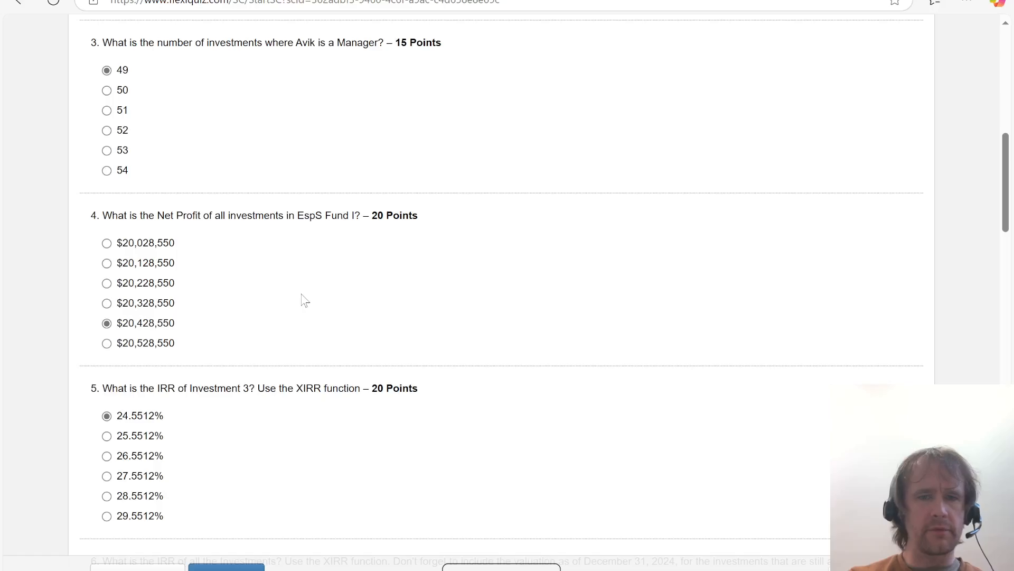
{"action": "key", "text": "ctrl+Tab"}
{"action": "key", "text": "alt+Tab"}
{"action": "key", "text": "alt+Tab"}
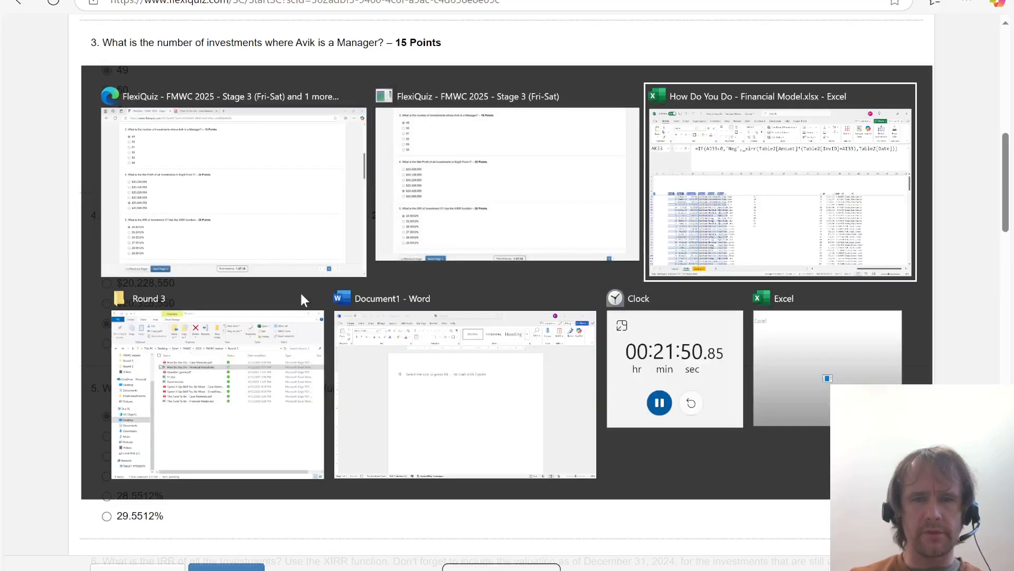
- Examine the calculation columns in row 33 between the investment table and the managers lookup in column AL
{"action": "key", "text": "Left"}
{"action": "key", "text": "Left"}
{"action": "key", "text": "Left"}
{"action": "key", "text": "Left"}
{"action": "key", "text": "Left"}
{"action": "key", "text": "Left"}
{"action": "key", "text": "Left"}
{"action": "key", "text": "Left"}
{"action": "key", "text": "Left"}
{"action": "key", "text": "Left"}
{"action": "key", "text": "Left"}
{"action": "key", "text": "Left"}
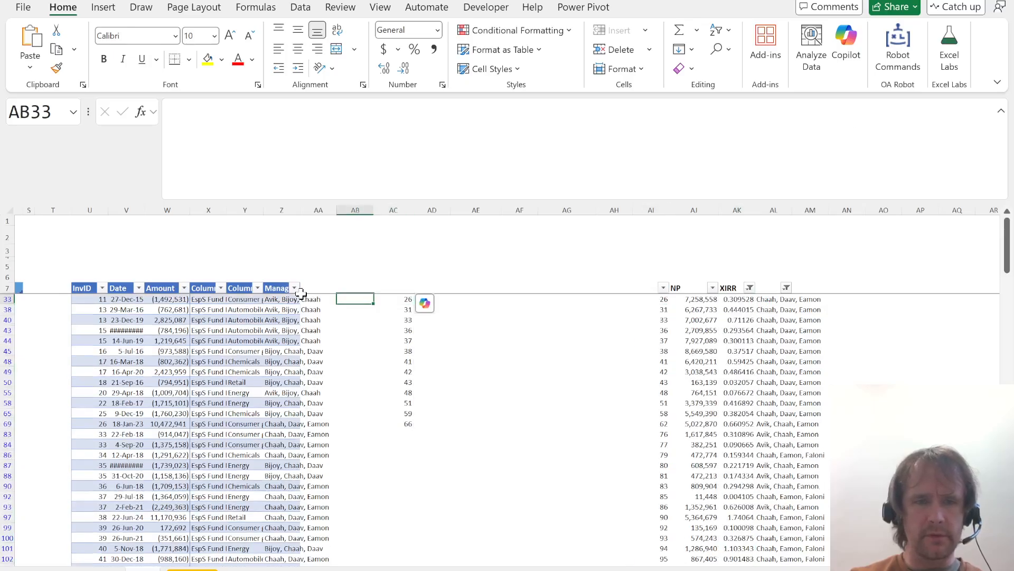
{"action": "key", "text": "Right"}
{"action": "key", "text": "Right"}
{"action": "key", "text": "Right"}
{"action": "key", "text": "Right"}
{"action": "key", "text": "Right"}
{"action": "key", "text": "Right"}
{"action": "key", "text": "Right"}
{"action": "key", "text": "Right"}
{"action": "key", "text": "Right"}
{"action": "key", "text": "Right"}
{"action": "key", "text": "Right"}
{"action": "key", "text": "Right"}
{"action": "key", "text": "Right"}
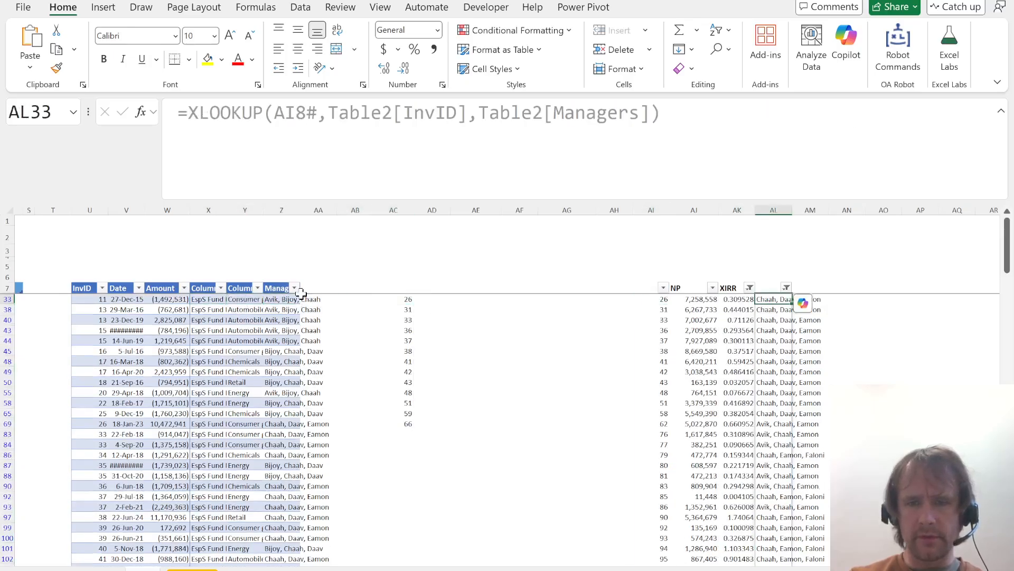
- Remove the filter from the NP, XIRR and managers columns and go to the start of the managers lookup in column AL
{"action": "key", "text": "ctrl+space"}
{"action": "key", "text": "alt+a"}
{"action": "key", "text": "s"}
{"action": "key", "text": "s"}
{"action": "key", "text": "Return"}
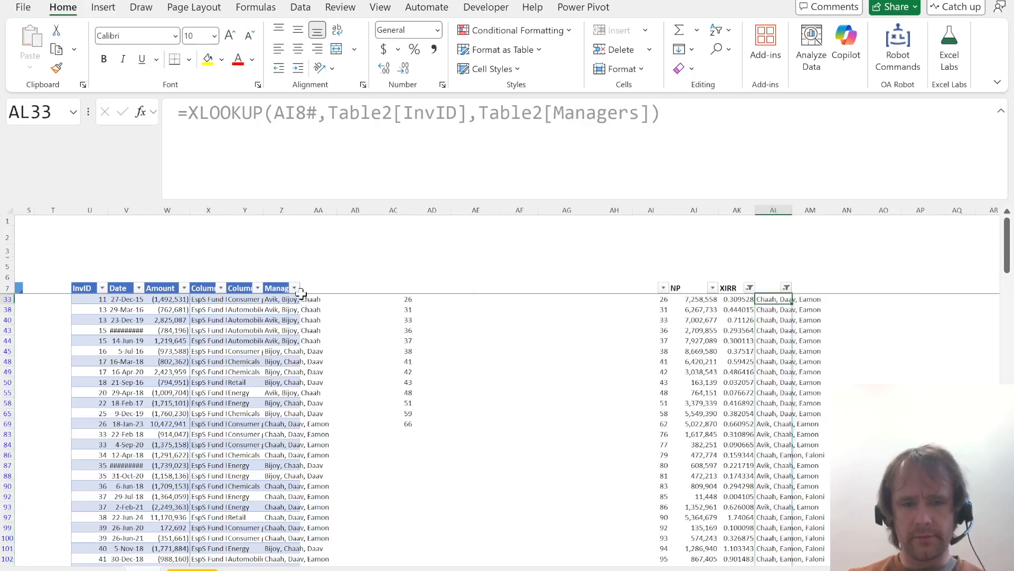
{"action": "key", "text": "alt+d"}
{"action": "key", "text": "f"}
{"action": "key", "text": "s"}
{"action": "key", "text": "ctrl+Up"}
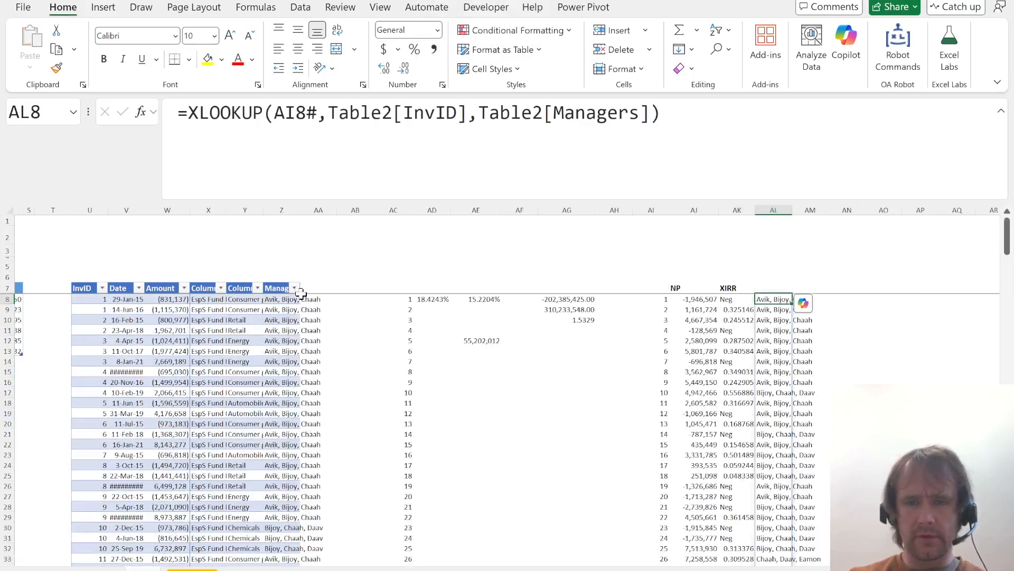
- Examine the NP column of the Funds table from R8 down, and return to the sample calculations sheet
{"action": "key", "text": "ctrl+Left"}
{"action": "key", "text": "ctrl+Left"}
{"action": "key", "text": "ctrl+Left"}
{"action": "key", "text": "ctrl+Left"}
{"action": "key", "text": "ctrl+Left"}
{"action": "key", "text": "ctrl+Left"}
{"action": "key", "text": "ctrl+Left"}
{"action": "key", "text": "ctrl+Left"}
{"action": "key", "text": "ctrl+Right"}
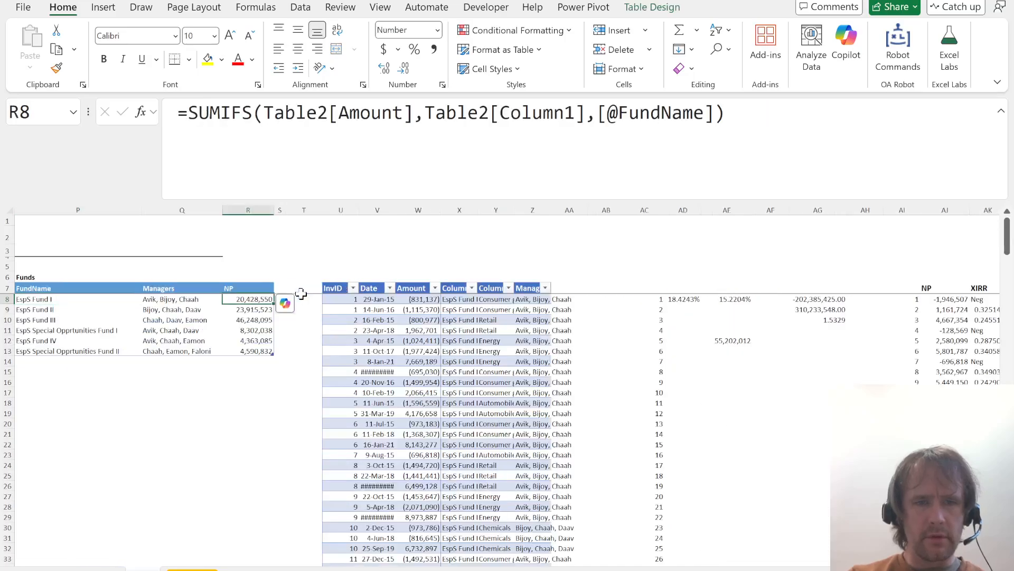
{"action": "key", "text": "ctrl+shift+Down"}
{"action": "key", "text": "ctrl+Page_Up"}
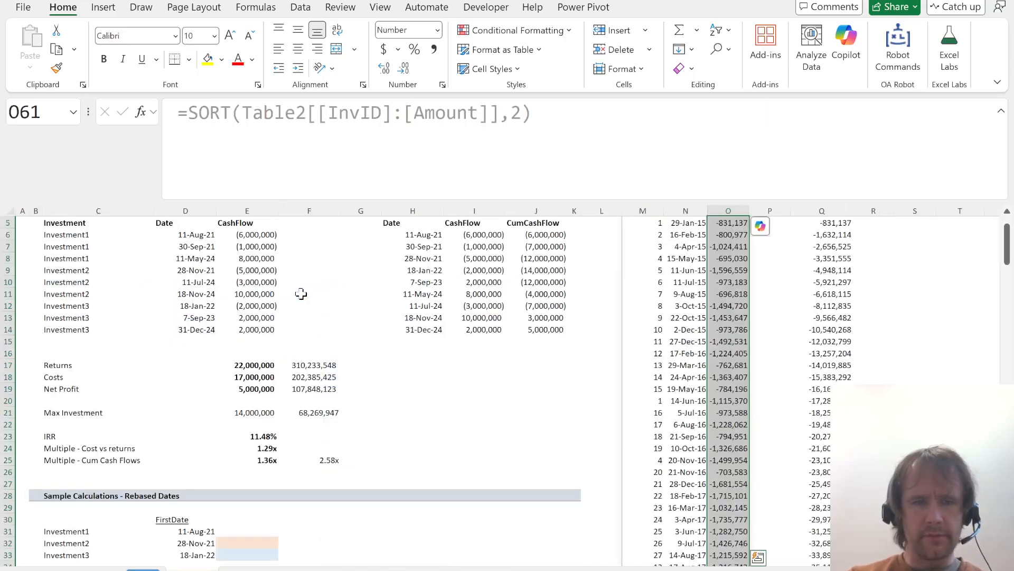
- Compare the Multiple - Cum Cash Flows formulas in E25 and F25, and copy E25 across to F25
{"action": "left_click", "coordinate": [259, 460]}
{"action": "key", "text": "F2"}
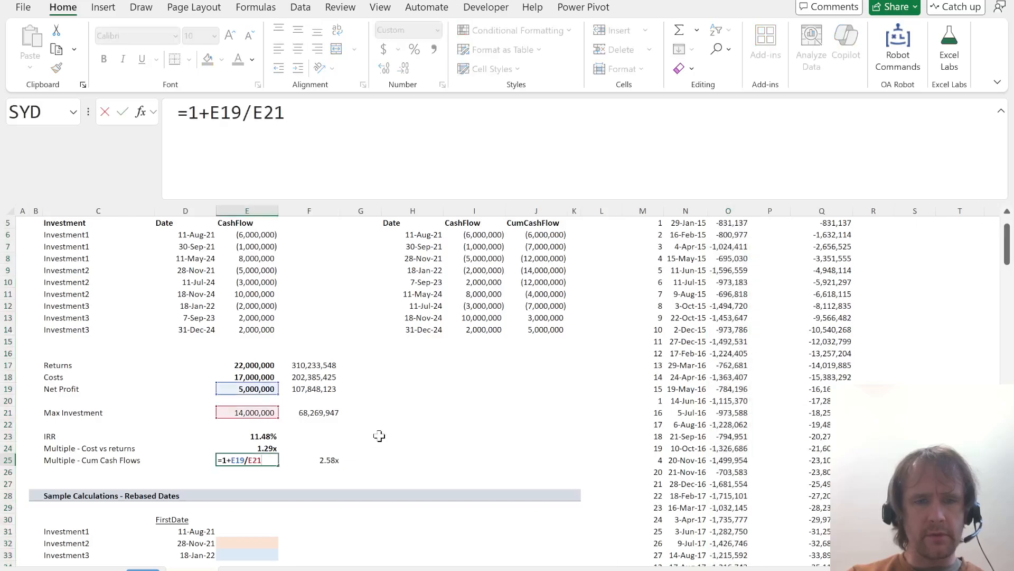
{"action": "key", "text": "Escape"}
{"action": "key", "text": "Right"}
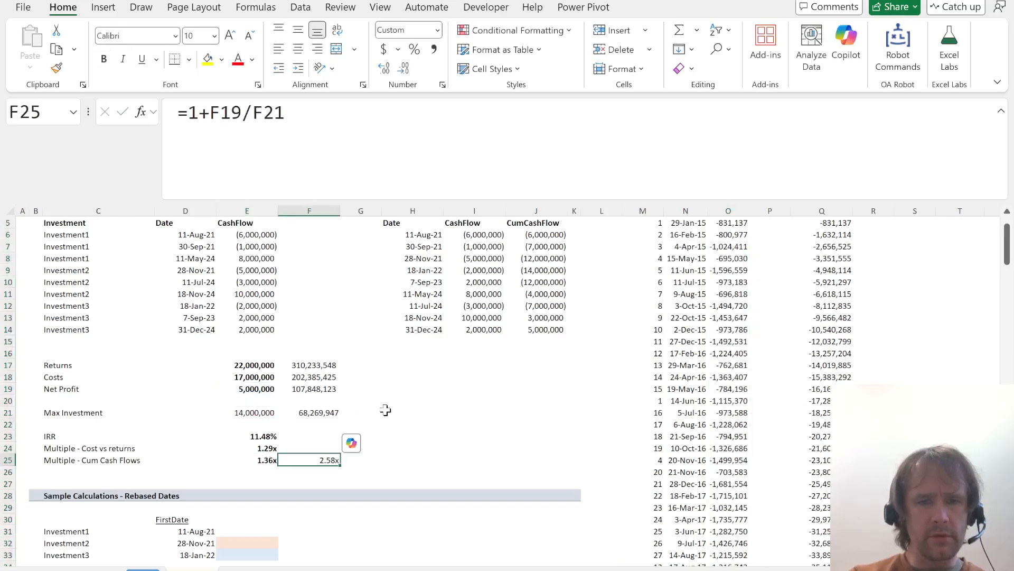
{"action": "key", "text": "F2"}
{"action": "key", "text": "Escape"}
{"action": "key", "text": "Left"}
{"action": "key", "text": "F2"}
{"action": "key", "text": "Escape"}
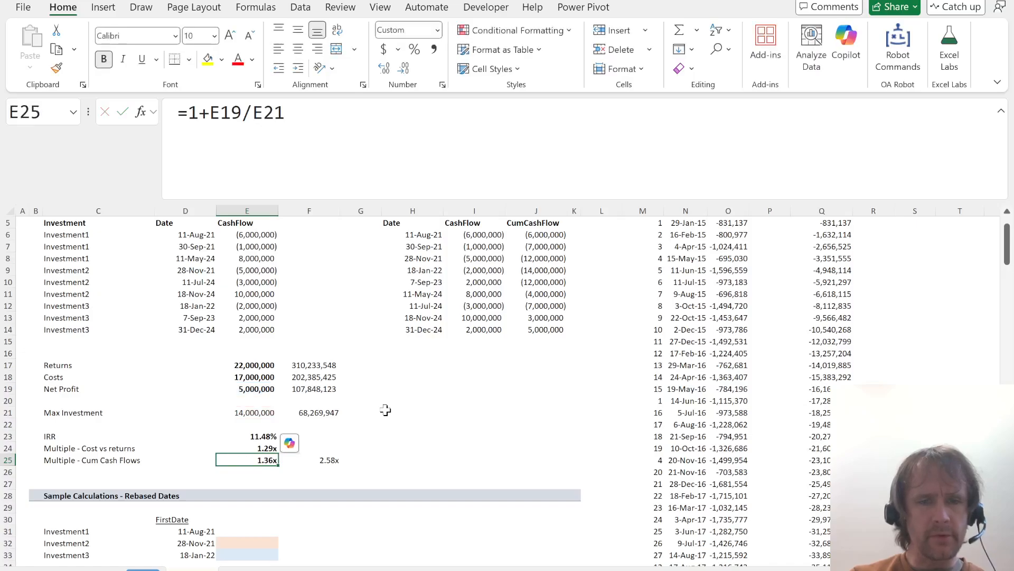
{"action": "key", "text": "ctrl+c"}
{"action": "key", "text": "Right"}
{"action": "key", "text": "ctrl+v"}
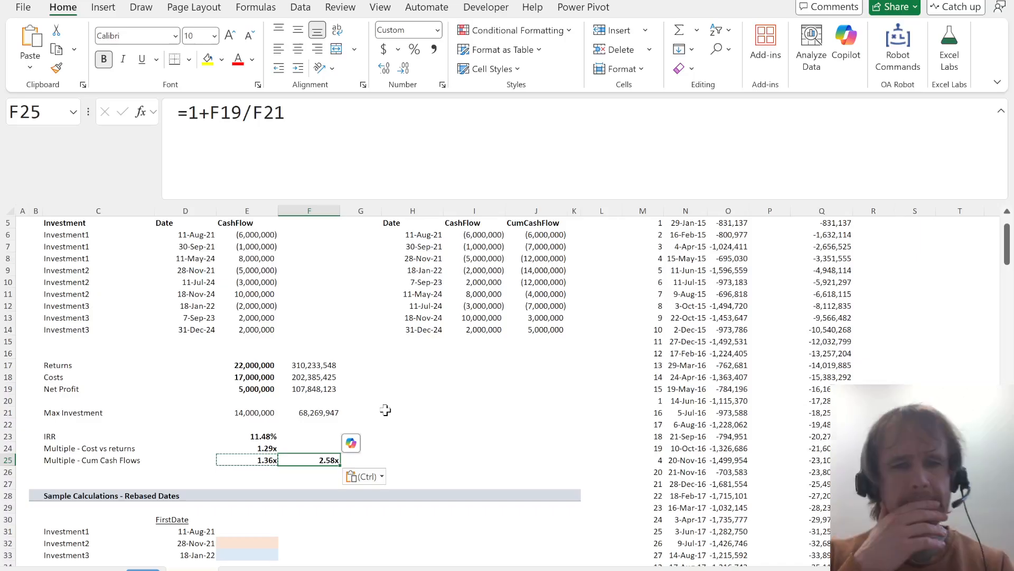
- Compare the Max Investment formulas in F21 and E21
{"action": "key", "text": "ctrl+Up"}
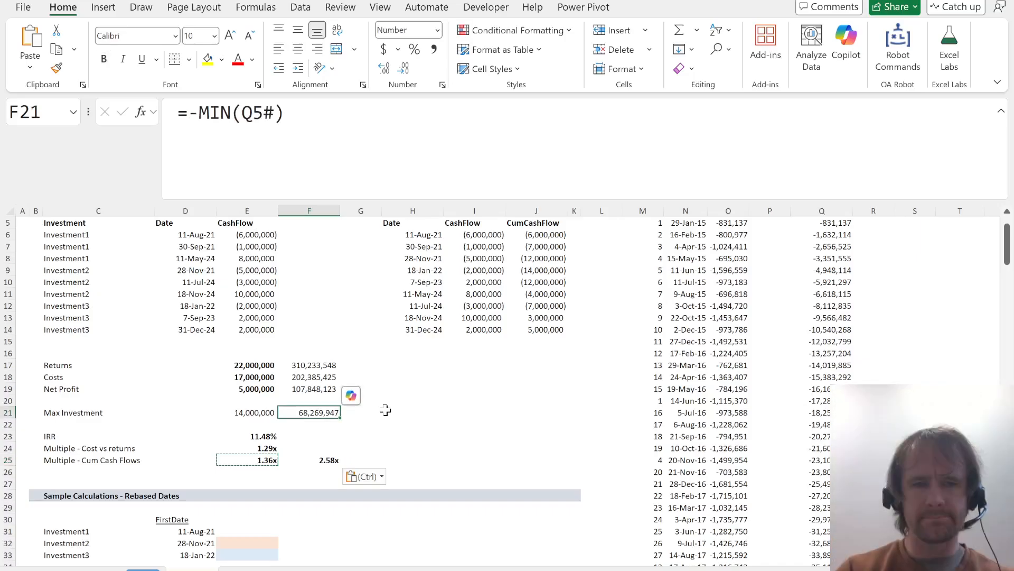
{"action": "key", "text": "ctrl"}
{"action": "key", "text": "Left"}
{"action": "key", "text": "Escape"}
{"action": "key", "text": "Left"}
{"action": "key", "text": "F2"}
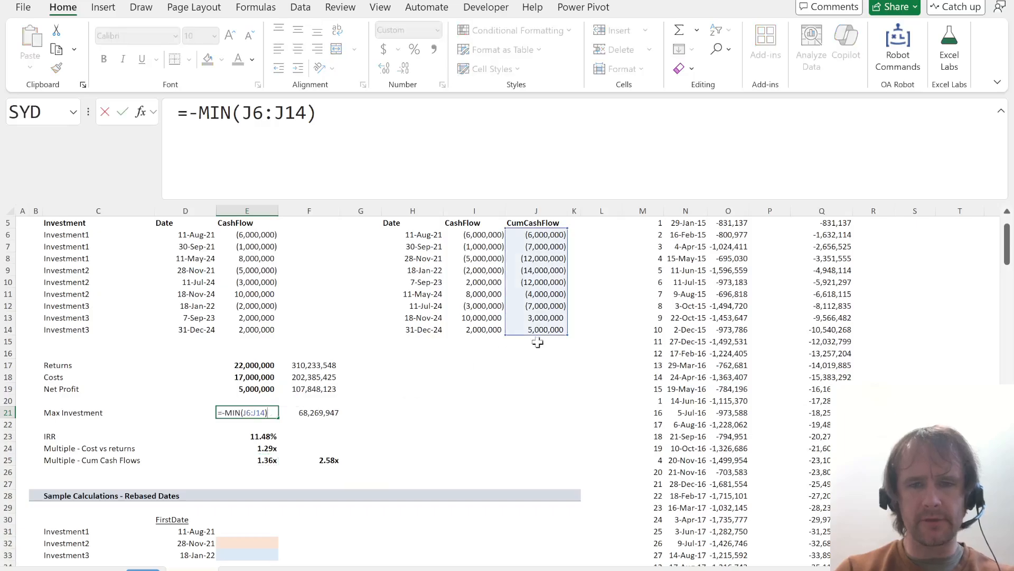
{"action": "key", "text": "Escape"}
- Examine the sample CumCashFlow formulas in column J, from J6 down to J9
{"action": "left_click", "coordinate": [526, 268]}
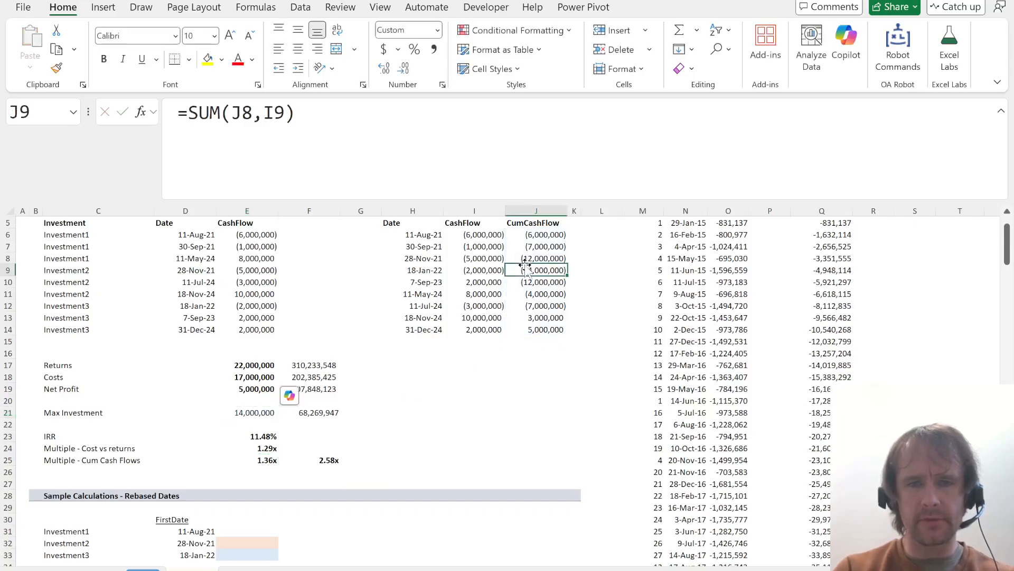
{"action": "key", "text": "Up"}
{"action": "key", "text": "Up"}
{"action": "key", "text": "Up"}
{"action": "key", "text": "F2"}
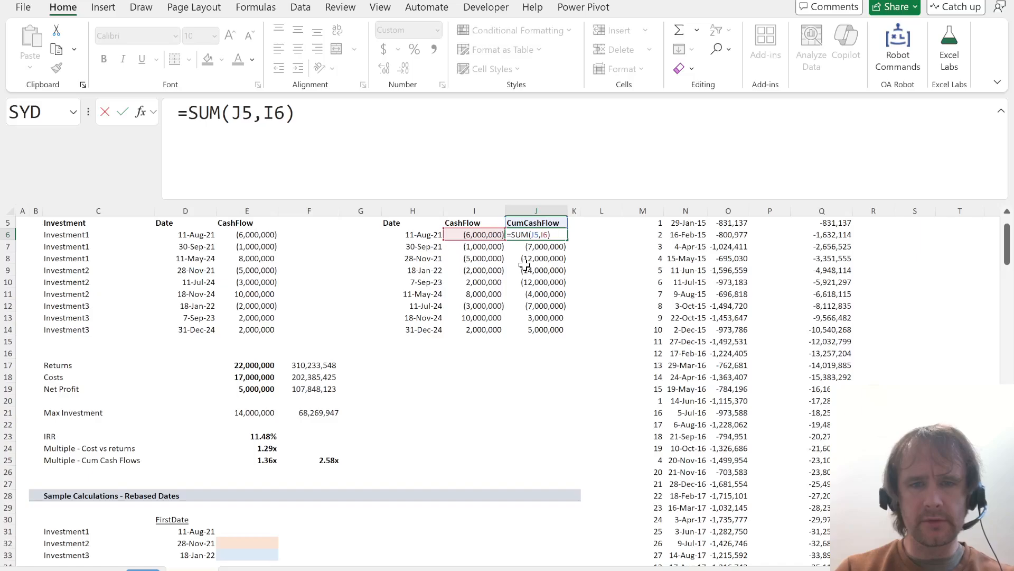
{"action": "key", "text": "Return"}
{"action": "key", "text": "F2"}
{"action": "key", "text": "Return"}
{"action": "key", "text": "F2"}
{"action": "key", "text": "Return"}
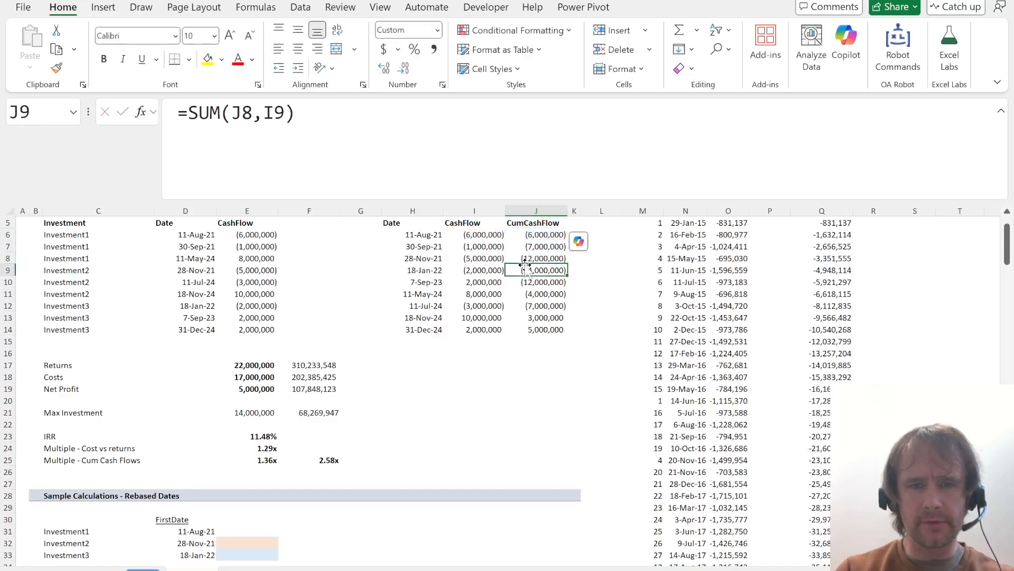
- Examine the sorted dates in column N from row 5 down to the end of the data
{"action": "key", "text": "Up"}
{"action": "key", "text": "Up"}
{"action": "key", "text": "Up"}
{"action": "key", "text": "Up"}
{"action": "key", "text": "Up"}
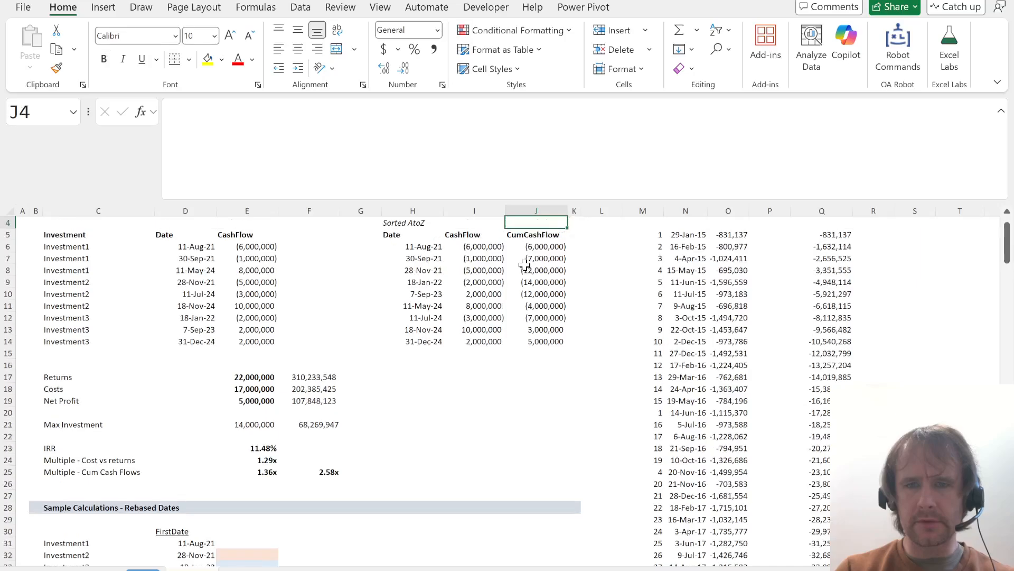
{"action": "key", "text": "Right"}
{"action": "key", "text": "Right"}
{"action": "key", "text": "Right"}
{"action": "key", "text": "Right"}
{"action": "key", "text": "Down"}
{"action": "key", "text": "Right"}
{"action": "key", "text": "ctrl+Down"}
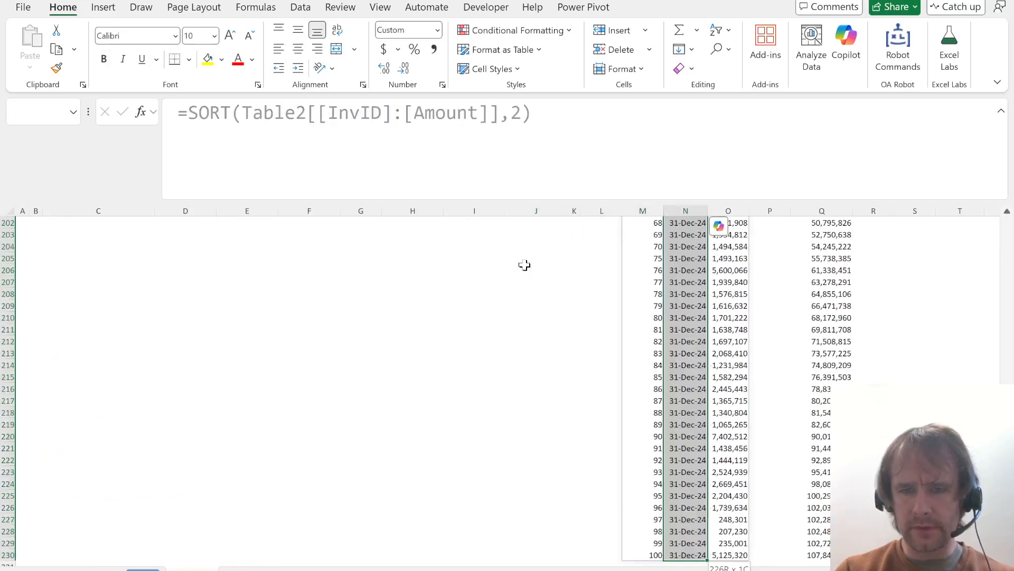
{"action": "key", "text": "ctrl+Up"}
- Examine the SCAN running total in column Q against the sorted amounts in column O
{"action": "key", "text": "Right"}
{"action": "key", "text": "Right"}
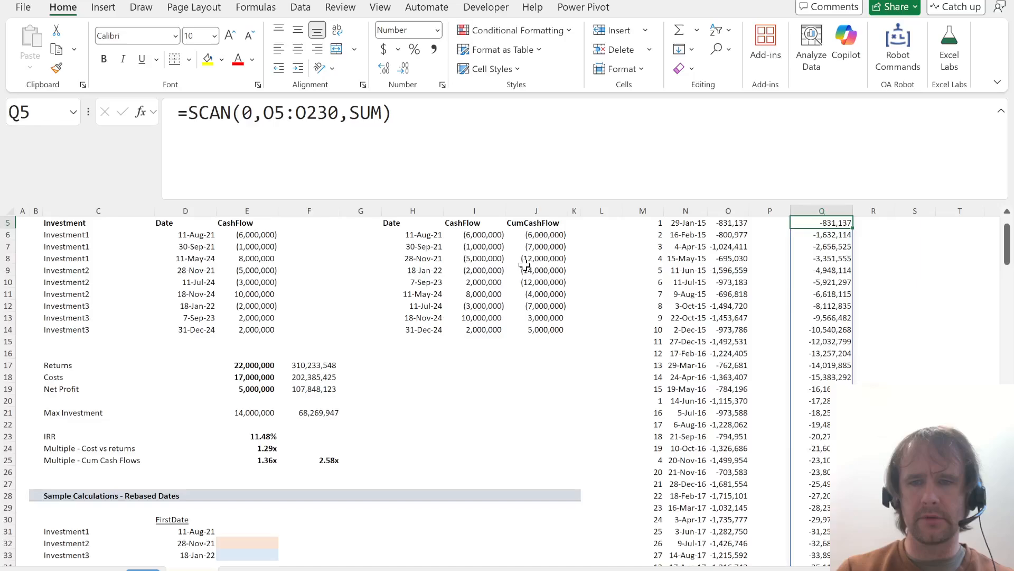
{"action": "key", "text": "ctrl+shift+Down"}
{"action": "key", "text": "Up"}
{"action": "key", "text": "Left"}
{"action": "key", "text": "Left"}
{"action": "key", "text": "Up"}
{"action": "key", "text": "Down"}
{"action": "key", "text": "Down"}
{"action": "key", "text": "Right"}
{"action": "key", "text": "Right"}
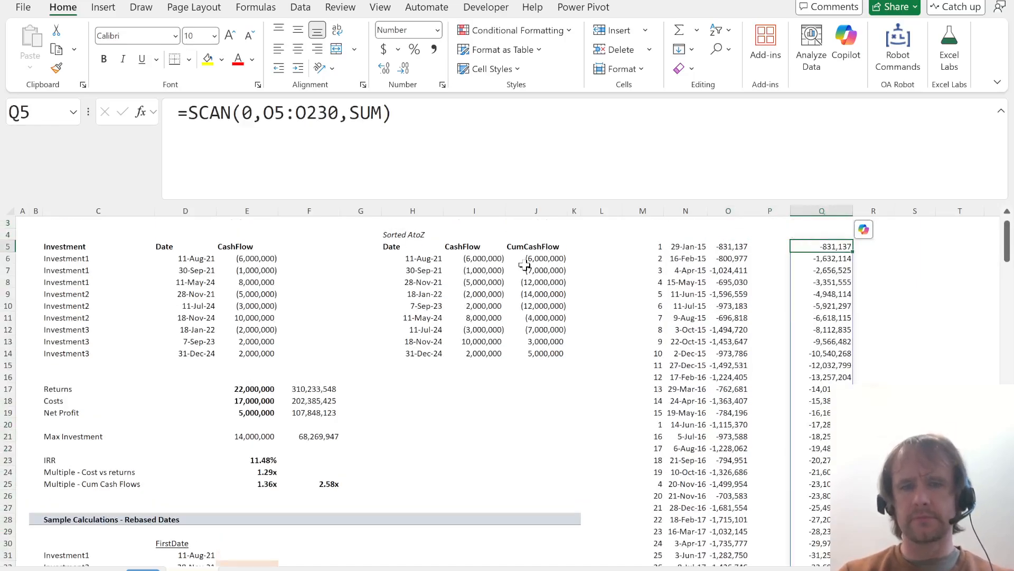
- Switch to the browser and read the quiz down to question 10 on the cumulative cash flow multiple
{"action": "key", "text": "alt+Tab"}
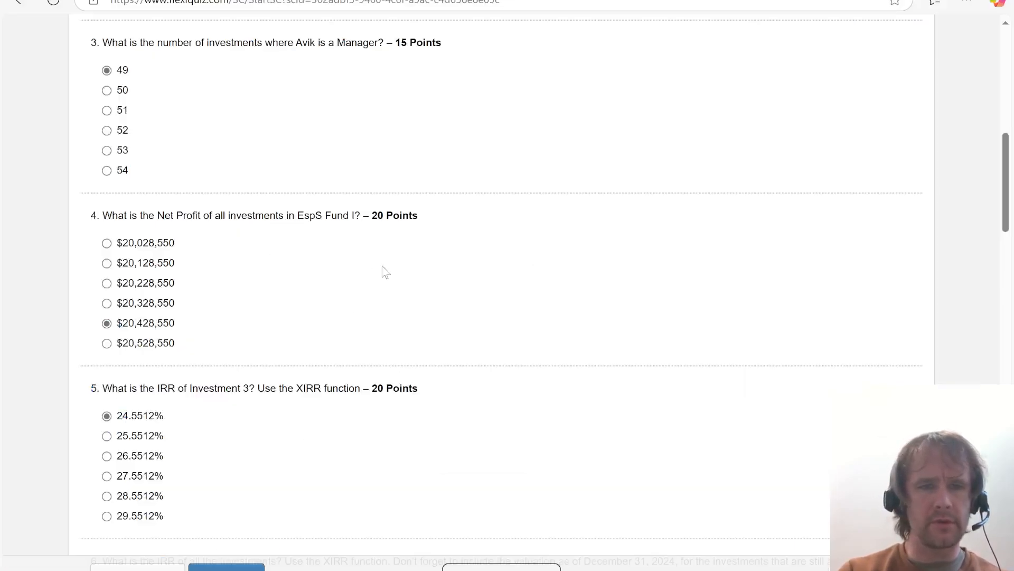
{"action": "scroll", "coordinate": [375, 348], "scroll_direction": "down", "scroll_amount": 12}
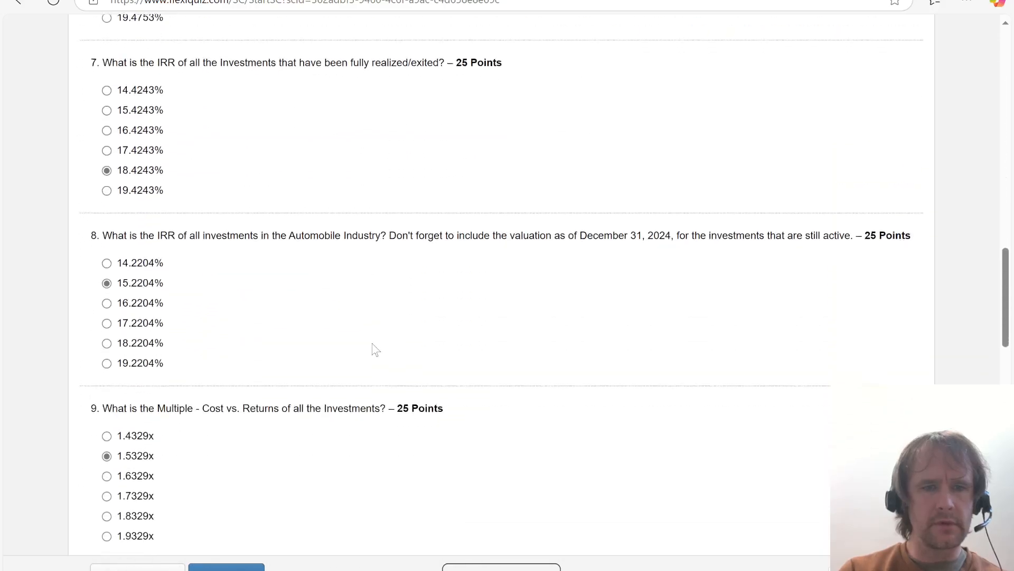
{"action": "scroll", "coordinate": [376, 349], "scroll_direction": "down", "scroll_amount": 3}
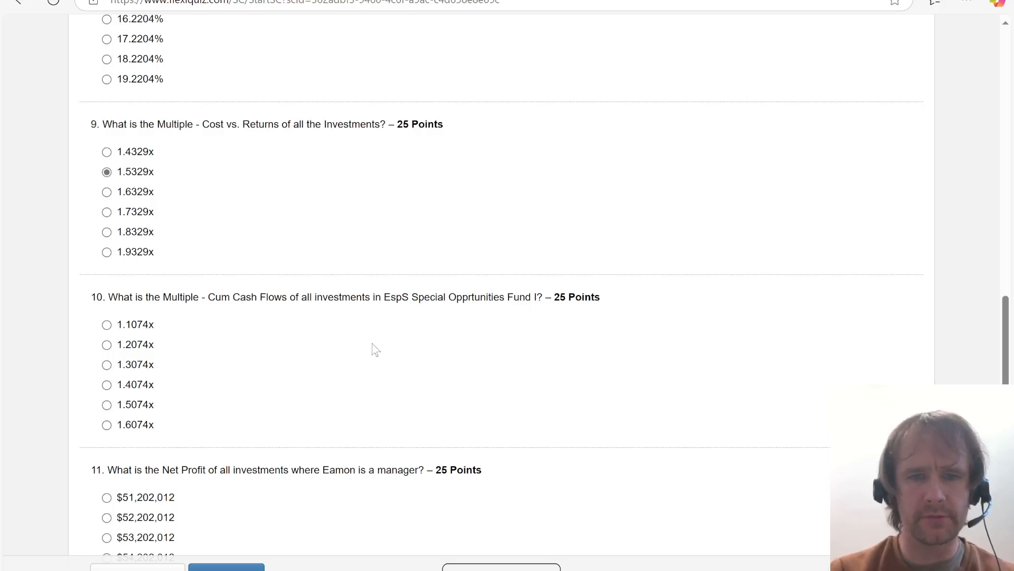
- Return to the workbook and wrap the table range in the M5 SORT formula in a FILTER where Table2[Column1] equals Data!P8
{"action": "key", "text": "alt+Tab"}
{"action": "key", "text": "ctrl+Left"}
{"action": "key", "text": "ctrl+Left"}
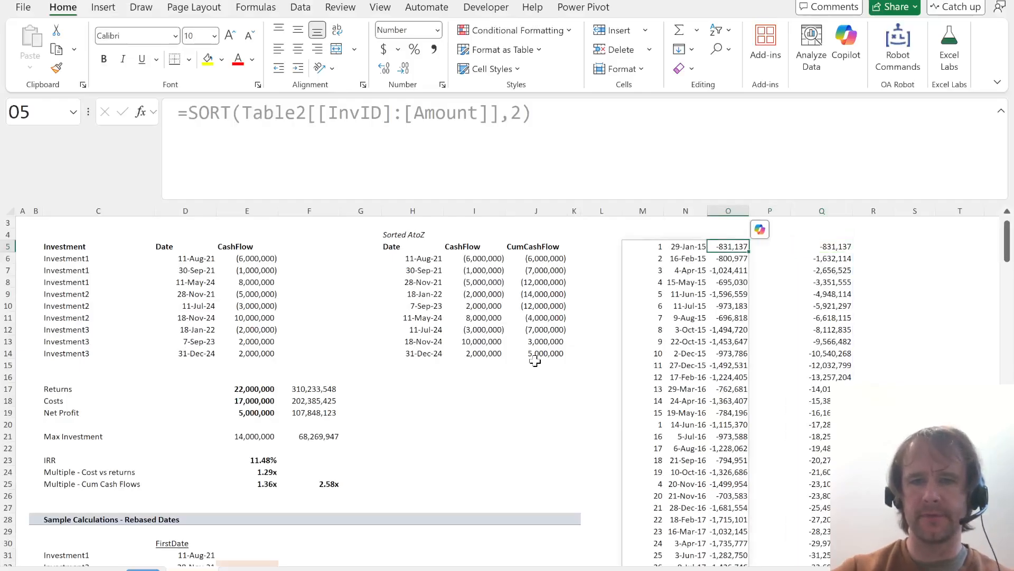
{"action": "left_click", "coordinate": [242, 113]}
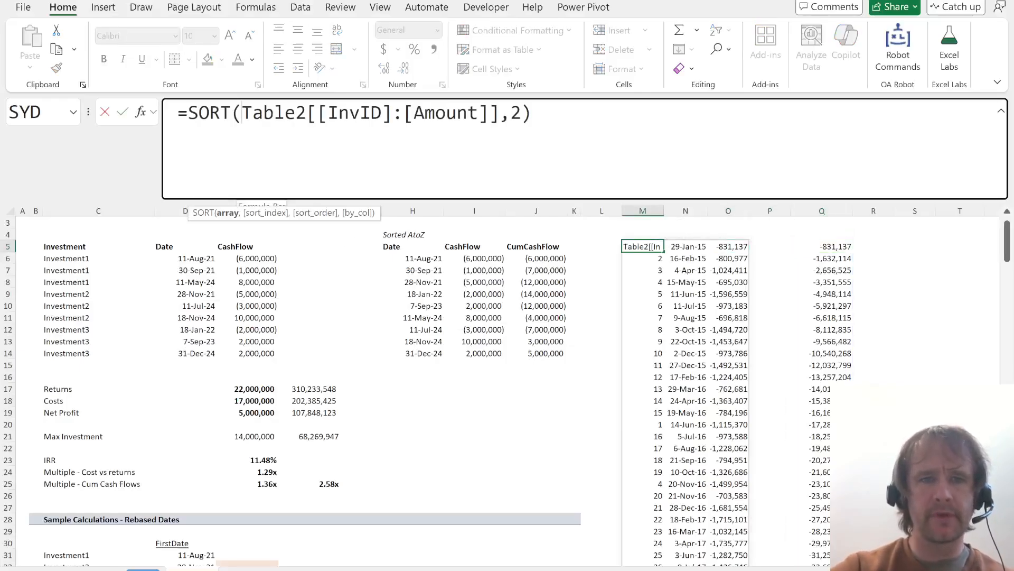
{"action": "type", "text": "FILTER("}
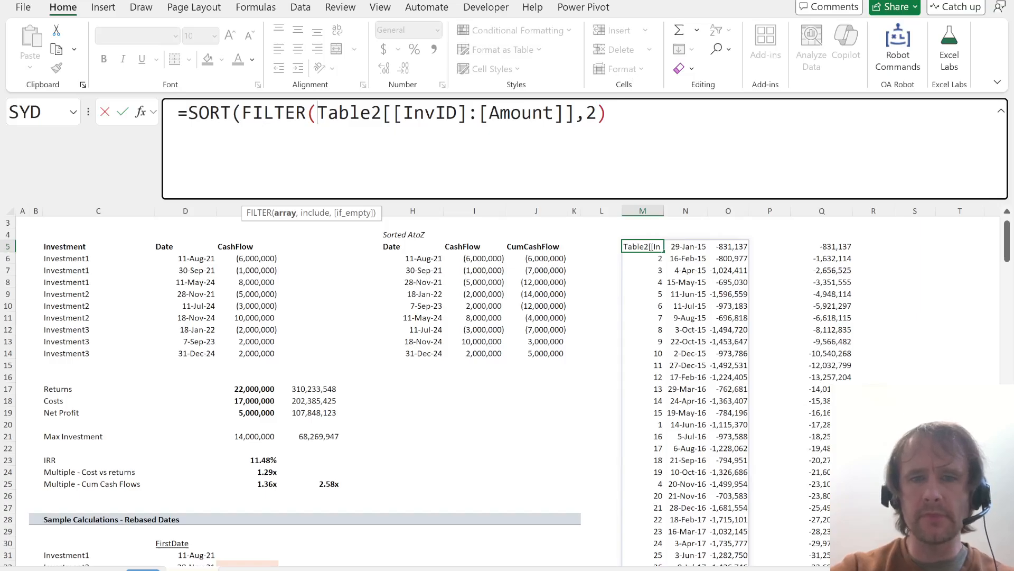
{"action": "type", "text": ","}
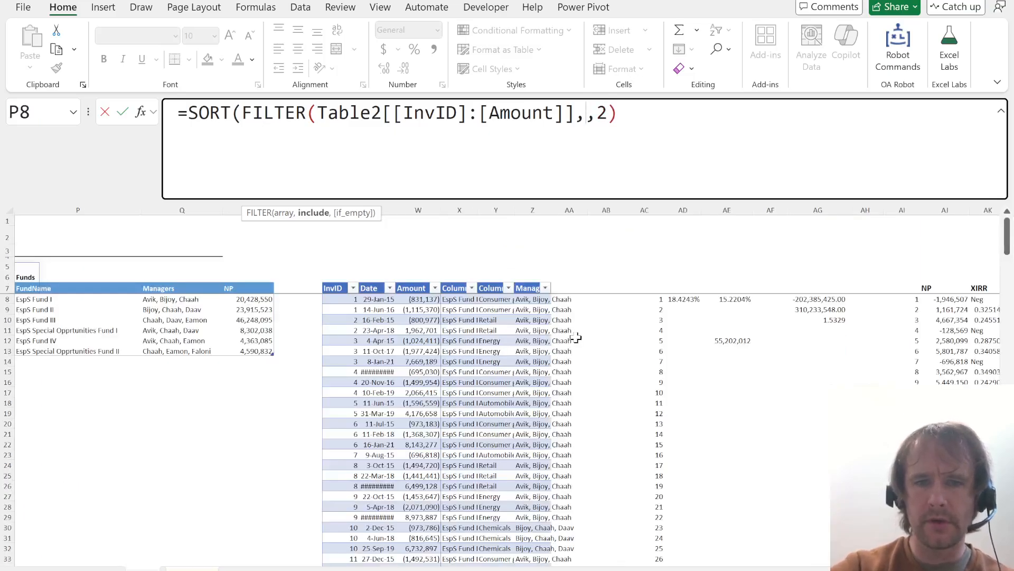
{"action": "left_click", "coordinate": [465, 321]}
{"action": "key", "text": "ctrl+space"}
{"action": "type", "text": "="}
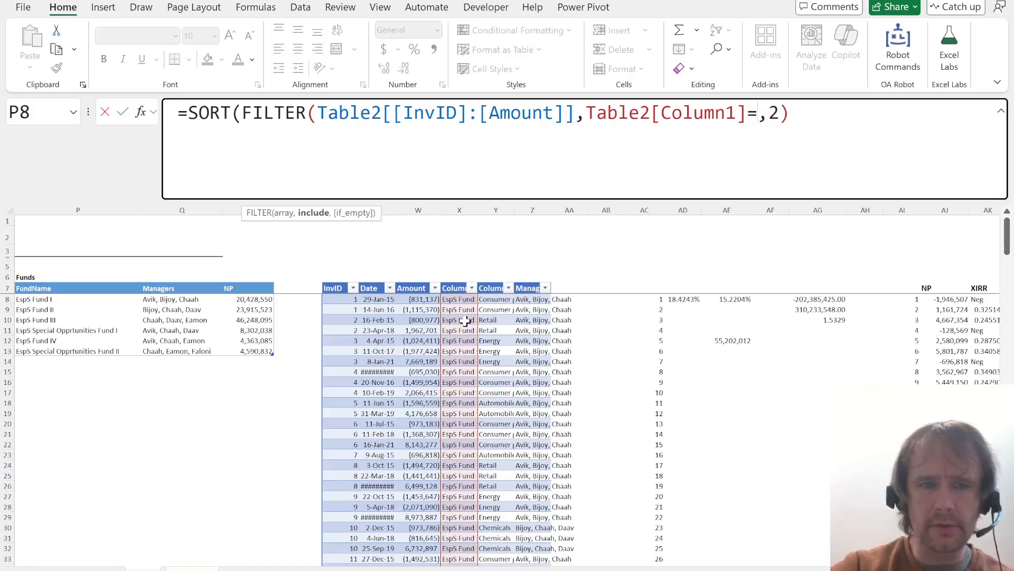
{"action": "left_click", "coordinate": [94, 299]}
{"action": "type", "text": ")"}
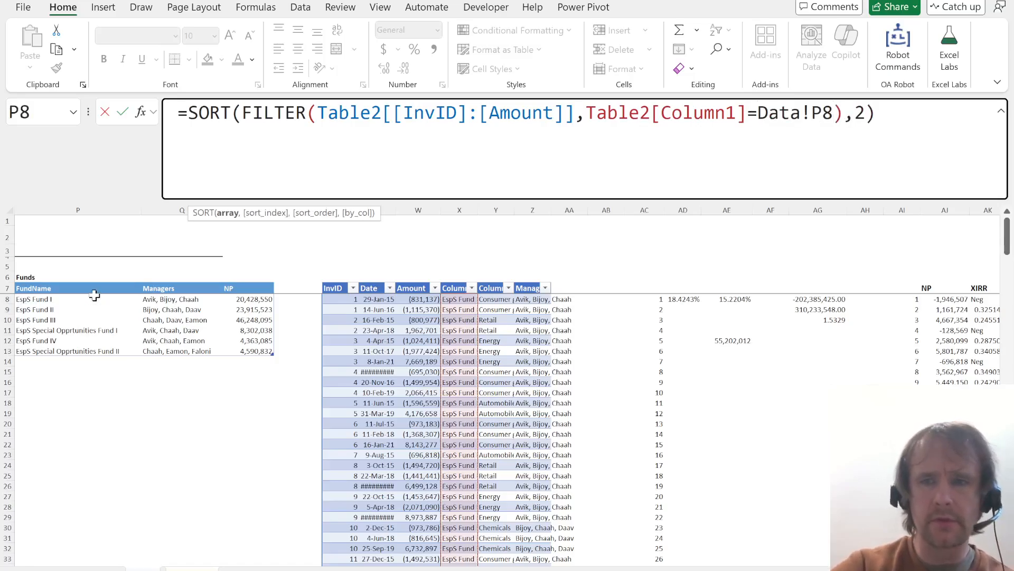
{"action": "key", "text": "Return"}
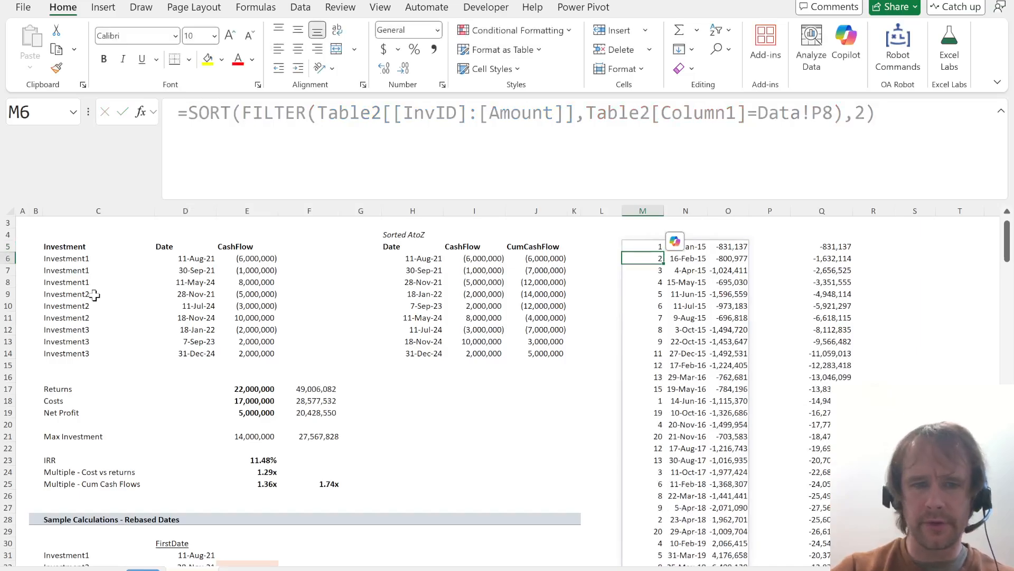
- Examine the multiple in F25, the running total from Q5 down, and the last sorted amount in column O
{"action": "left_click", "coordinate": [319, 482]}
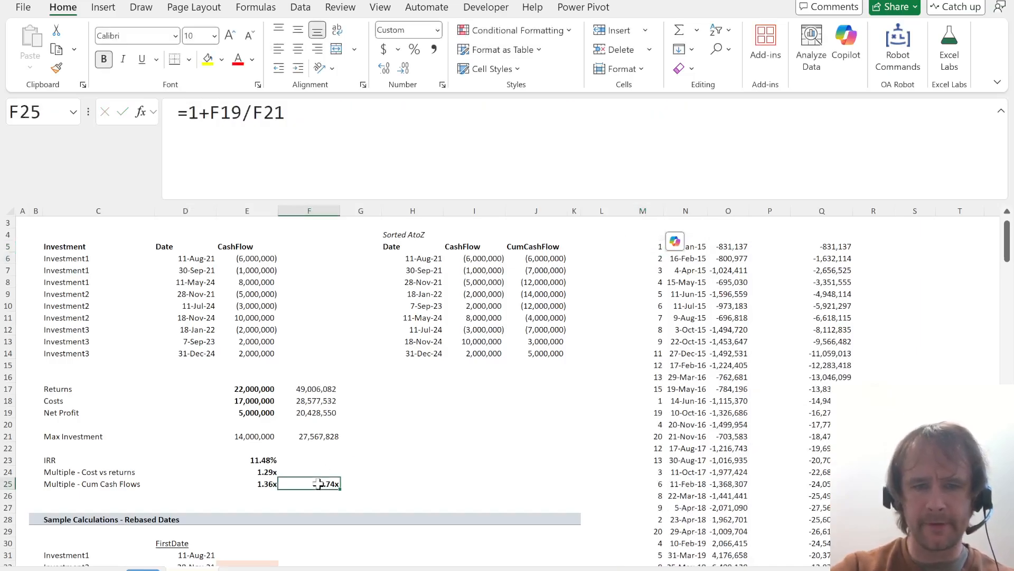
{"action": "left_click", "coordinate": [821, 246]}
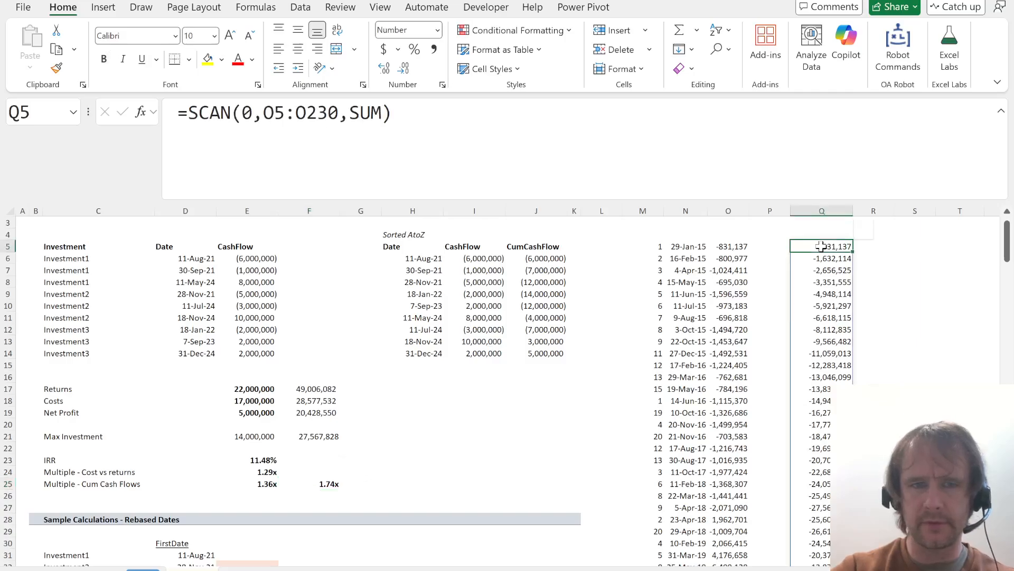
{"action": "key", "text": "ctrl+Down"}
{"action": "key", "text": "Left"}
{"action": "key", "text": "Left"}
{"action": "key", "text": "ctrl+Up"}
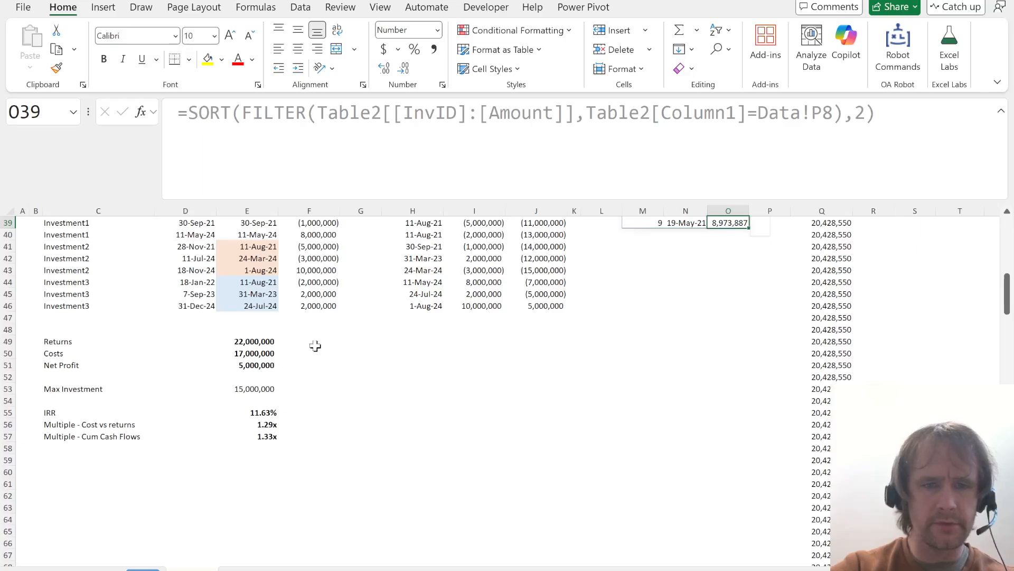
- Check the Costs and Returns formulas in F18 and F17, then compare the F25 multiple with the answers to quiz question 10 in the browser
{"action": "scroll", "coordinate": [315, 346], "scroll_direction": "up", "scroll_amount": 9}
{"action": "left_click", "coordinate": [315, 279]}
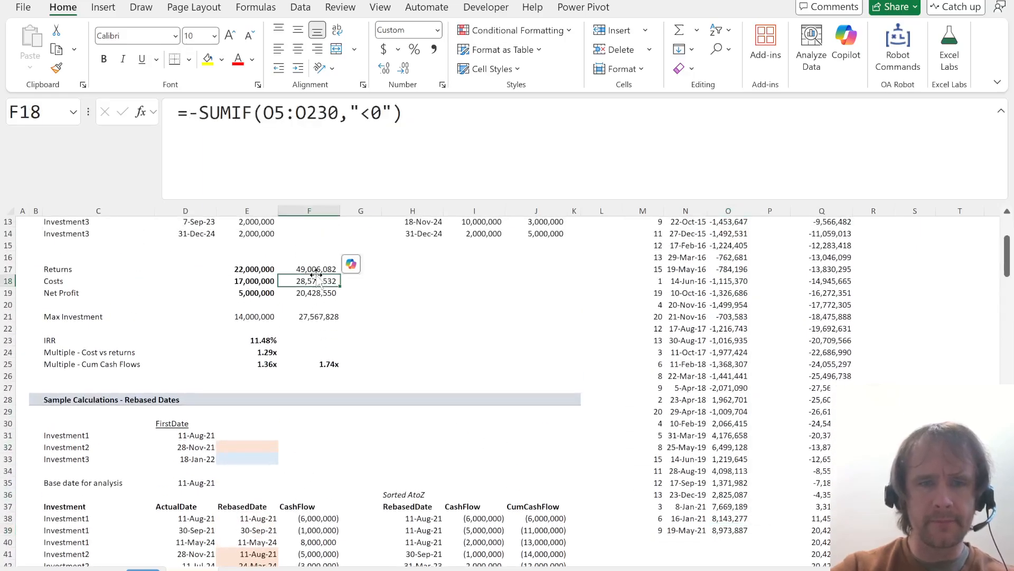
{"action": "key", "text": "F2"}
{"action": "key", "text": "Escape"}
{"action": "key", "text": "Up"}
{"action": "key", "text": "F2"}
{"action": "key", "text": "Escape"}
{"action": "key", "text": "Down"}
{"action": "key", "text": "Down"}
{"action": "key", "text": "Down"}
{"action": "key", "text": "Down"}
{"action": "key", "text": "Down"}
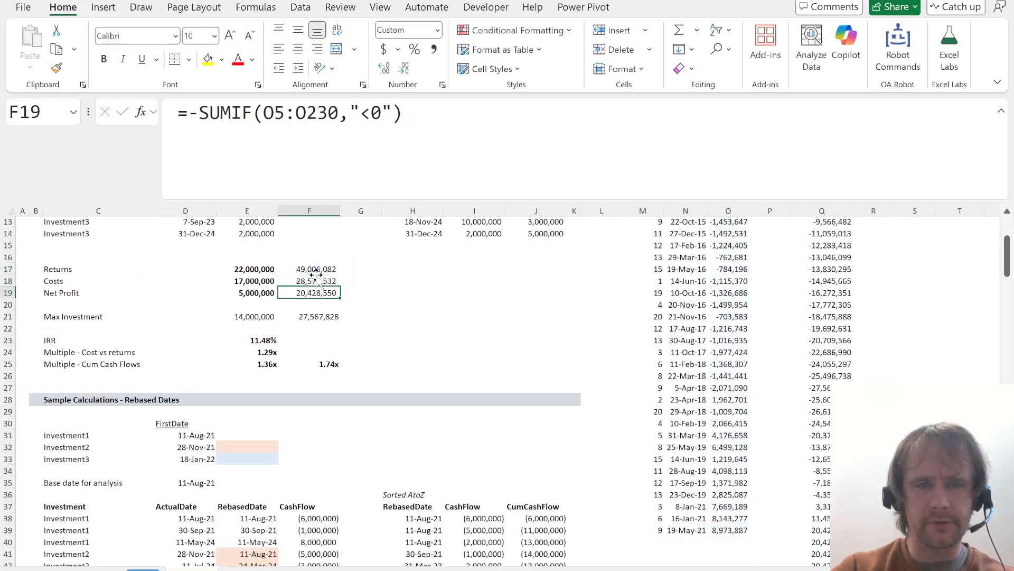
{"action": "key", "text": "Down"}
{"action": "key", "text": "Down"}
{"action": "key", "text": "Down"}
{"action": "key", "text": "alt+Tab"}
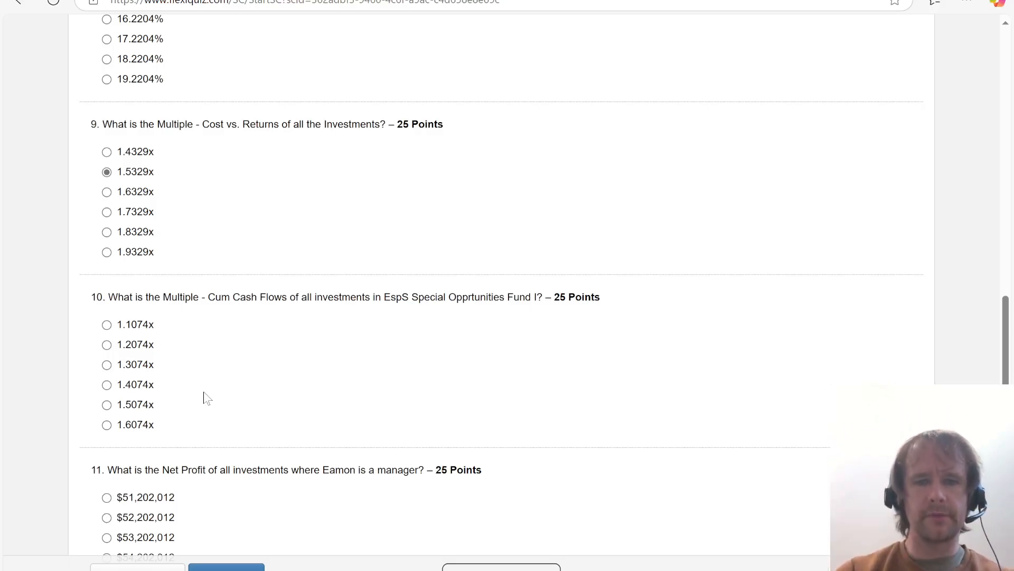
{"action": "key", "text": "alt+Tab"}
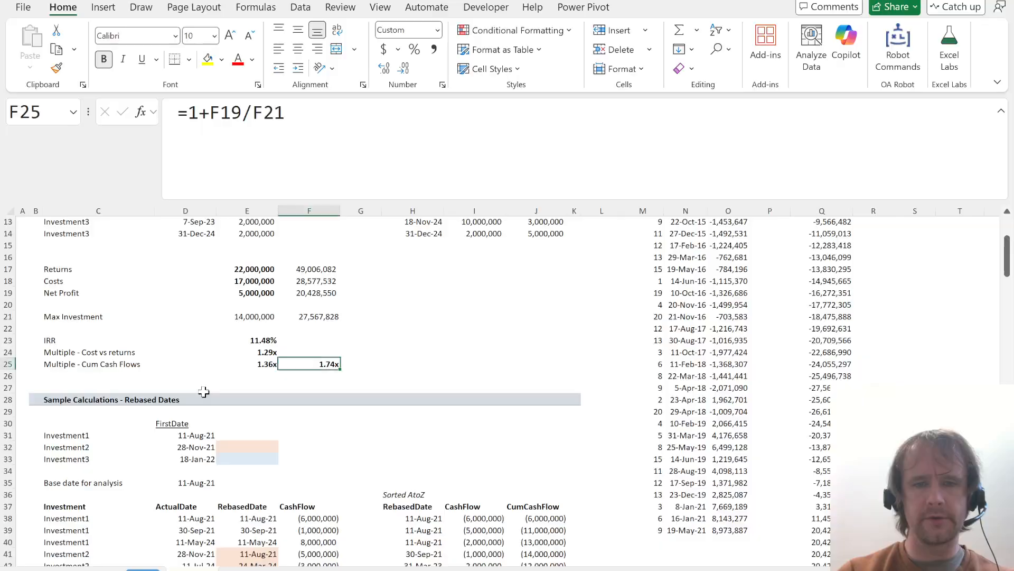
- Compare the fund name in P8 of the Data sheet with the filter condition in the M5 formula on the sample sheet
{"action": "key", "text": "ctrl+Right"}
{"action": "key", "text": "ctrl+Right"}
{"action": "key", "text": "ctrl+Up"}
{"action": "key", "text": "ctrl+Up"}
{"action": "key", "text": "Left"}
{"action": "key", "text": "Down"}
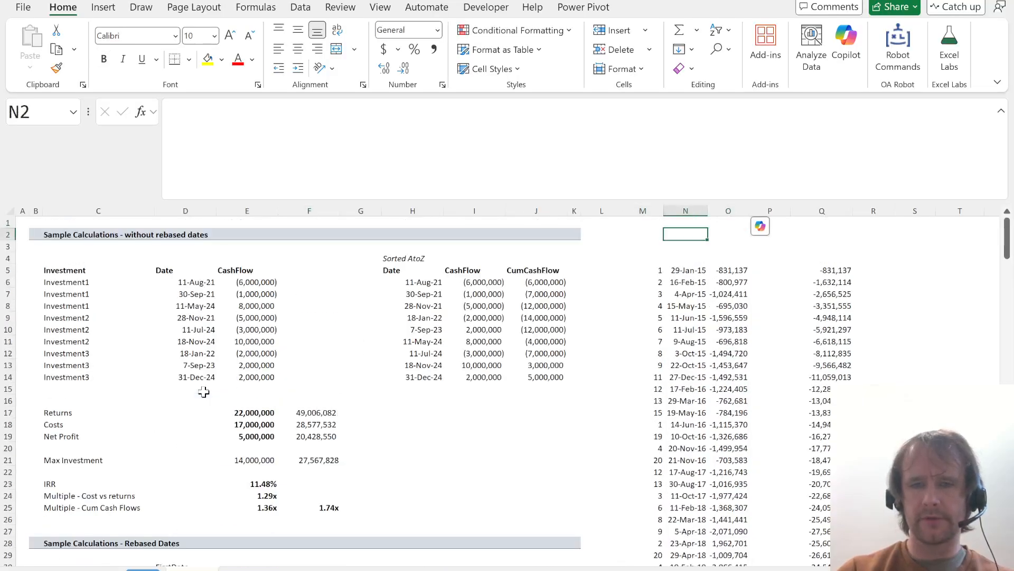
{"action": "key", "text": "Down"}
{"action": "key", "text": "Down"}
{"action": "key", "text": "Down"}
{"action": "key", "text": "Left"}
{"action": "key", "text": "ctrl+Page_Up"}
{"action": "key", "text": "ctrl+Left"}
{"action": "key", "text": "ctrl+Left"}
{"action": "key", "text": "ctrl+Left"}
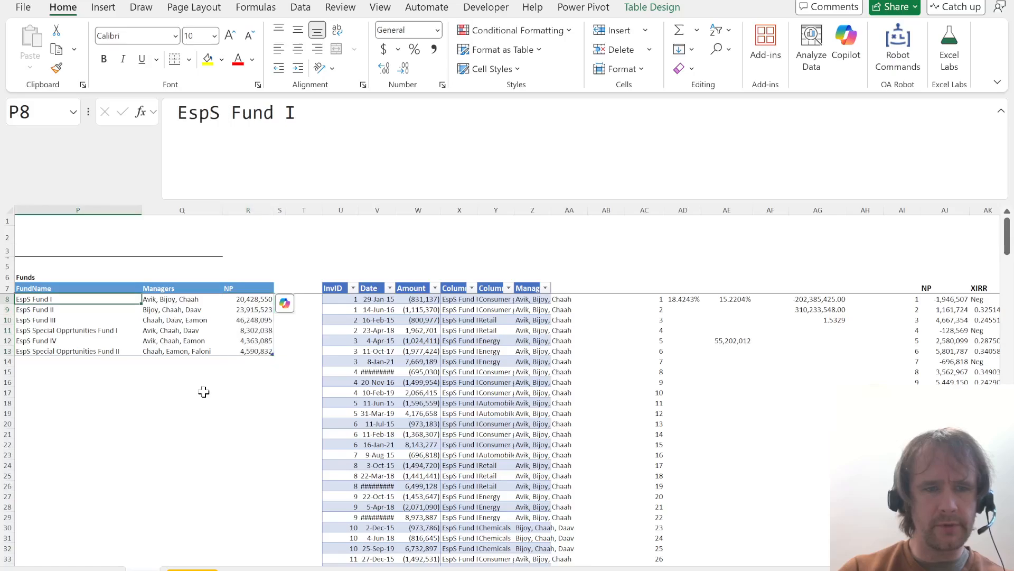
{"action": "key", "text": "Right"}
{"action": "key", "text": "Right"}
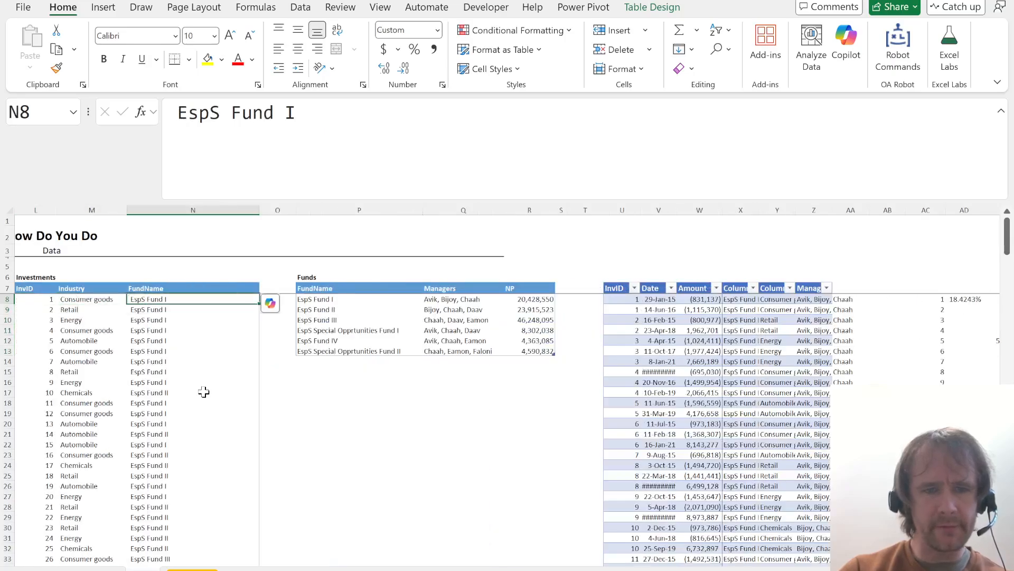
{"action": "key", "text": "ctrl+Right"}
{"action": "key", "text": "ctrl+Right"}
{"action": "key", "text": "ctrl+Page_Down"}
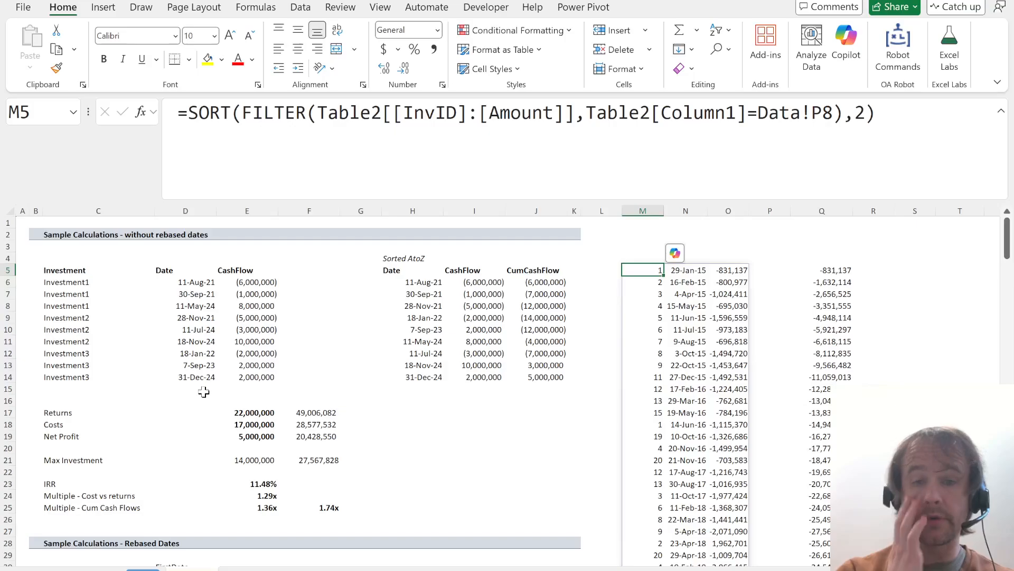
- Examine the SCAN running total that spills down from Q5
{"action": "key", "text": "ctrl+Right"}
{"action": "key", "text": "ctrl+Right"}
{"action": "key", "text": "ctrl+shift+Down"}
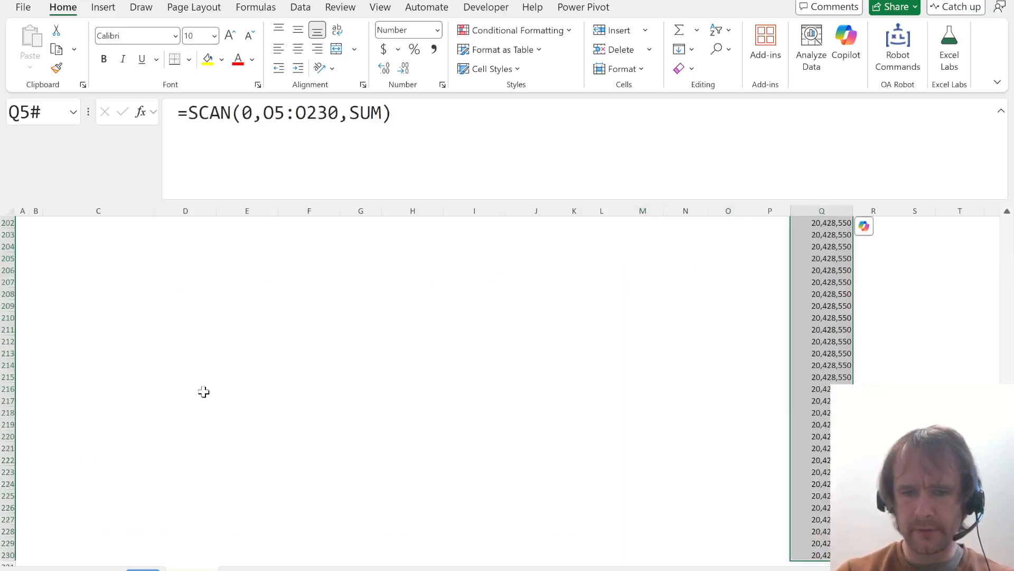
{"action": "key", "text": "ctrl+shift+Up"}
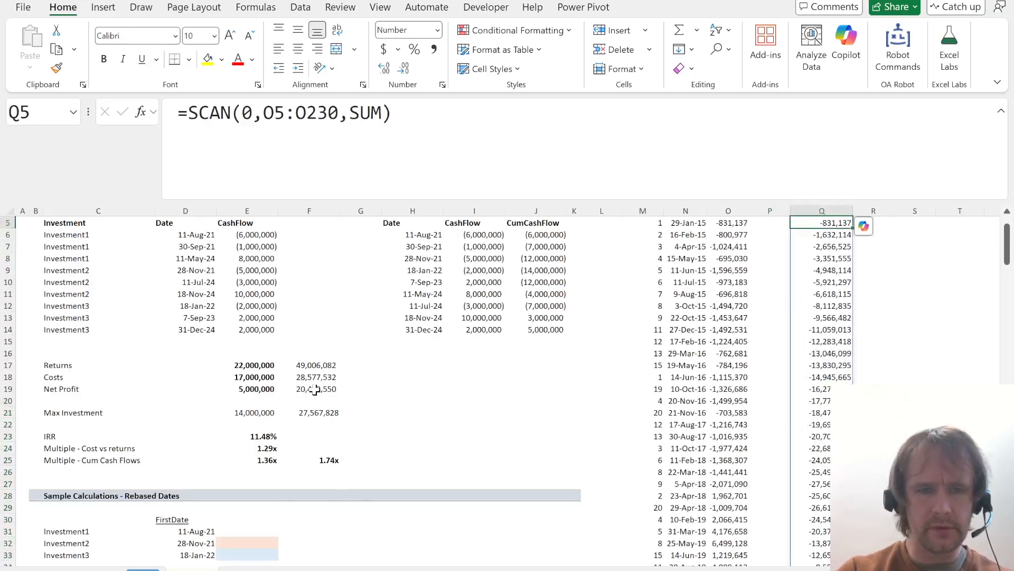
- Check the formulas in column F from the multiple up to Returns in F17, and the fund's SUMIFS net profit in Data!R8
{"action": "left_click", "coordinate": [320, 469]}
{"action": "key", "text": "Up"}
{"action": "key", "text": "Up"}
{"action": "key", "text": "Up"}
{"action": "key", "text": "Up"}
{"action": "key", "text": "Up"}
{"action": "key", "text": "Up"}
{"action": "key", "text": "Up"}
{"action": "key", "text": "Up"}
{"action": "key", "text": "Up"}
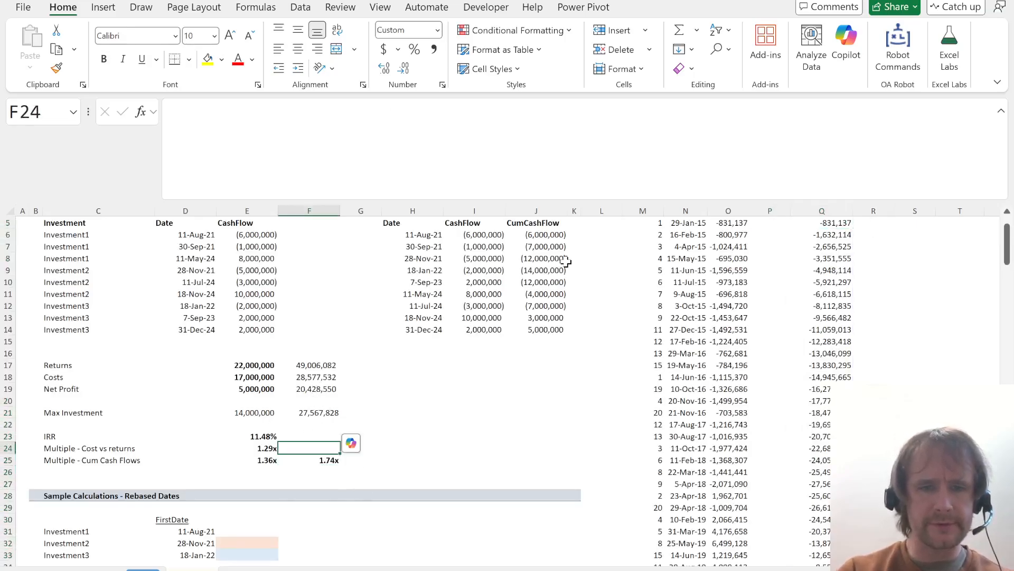
{"action": "key", "text": "ctrl+Page_Down"}
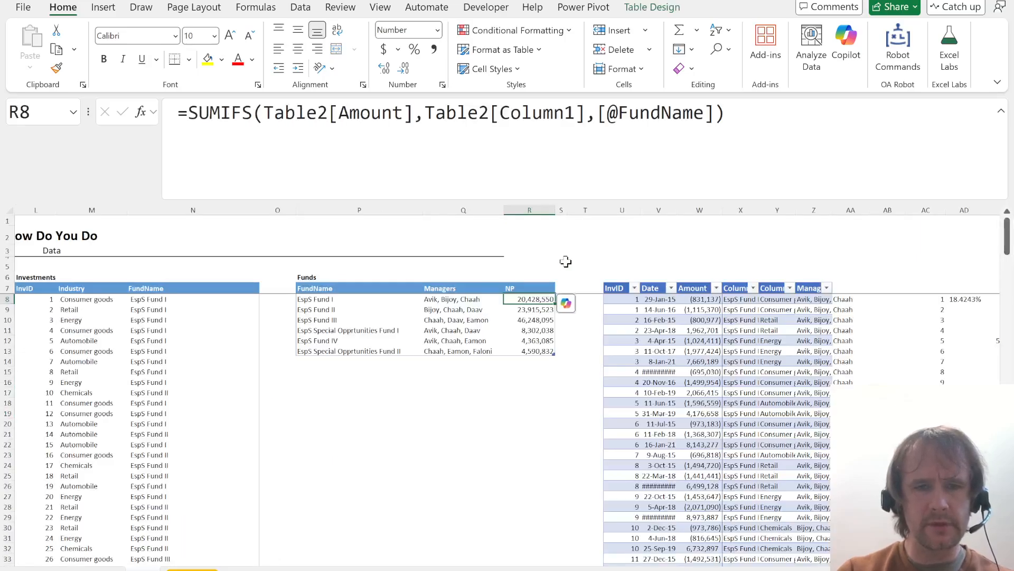
{"action": "key", "text": "ctrl+Page_Up"}
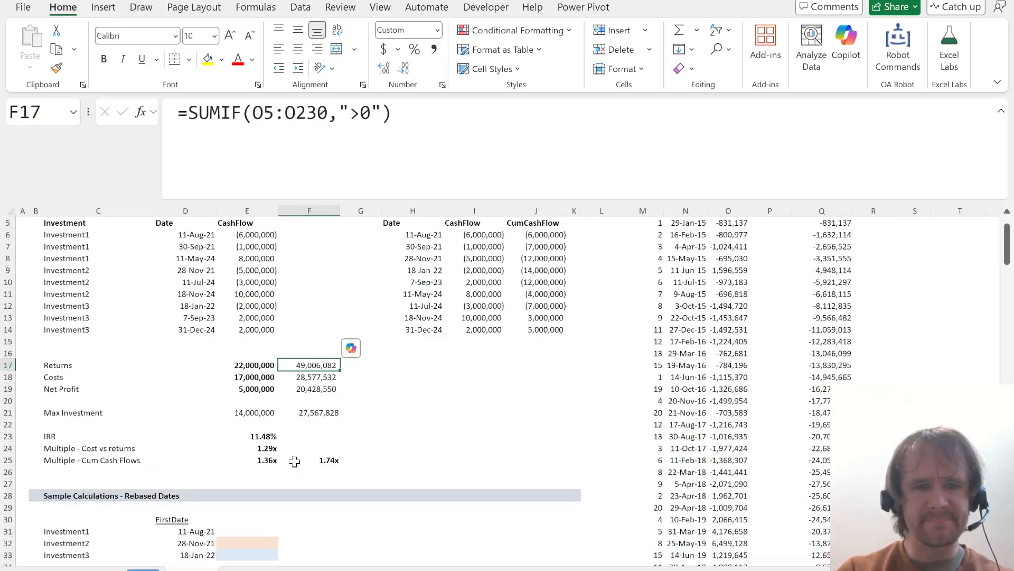
- Switch to the case materials PDF and read the definition of Multiple – Cum Cash Flows
{"action": "key", "text": "alt+Tab"}
{"action": "key", "text": "alt+Tab"}
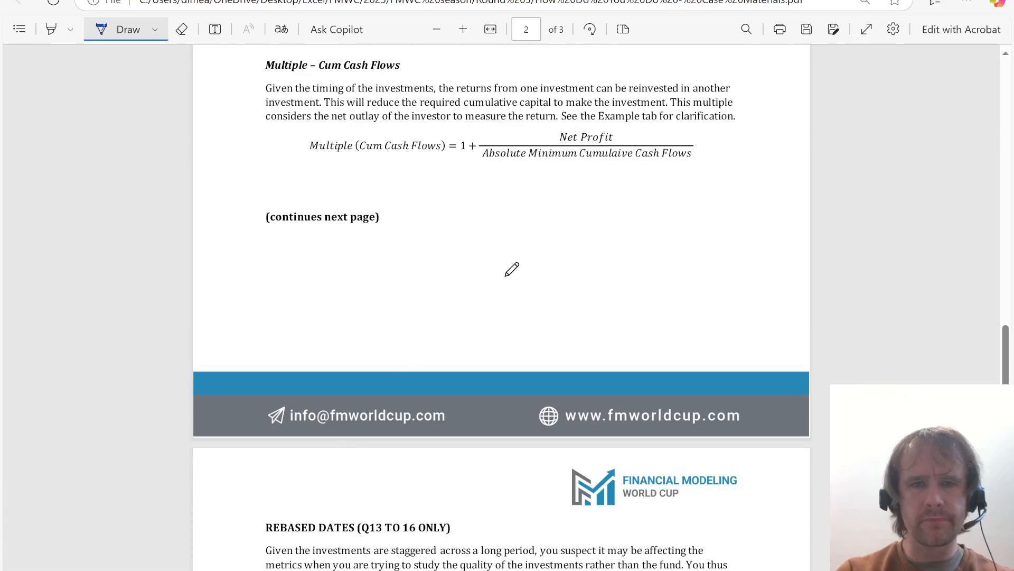
{"action": "scroll", "coordinate": [505, 276], "scroll_direction": "up", "scroll_amount": 1}
{"action": "scroll", "coordinate": [511, 269], "scroll_direction": "up", "scroll_amount": 1}
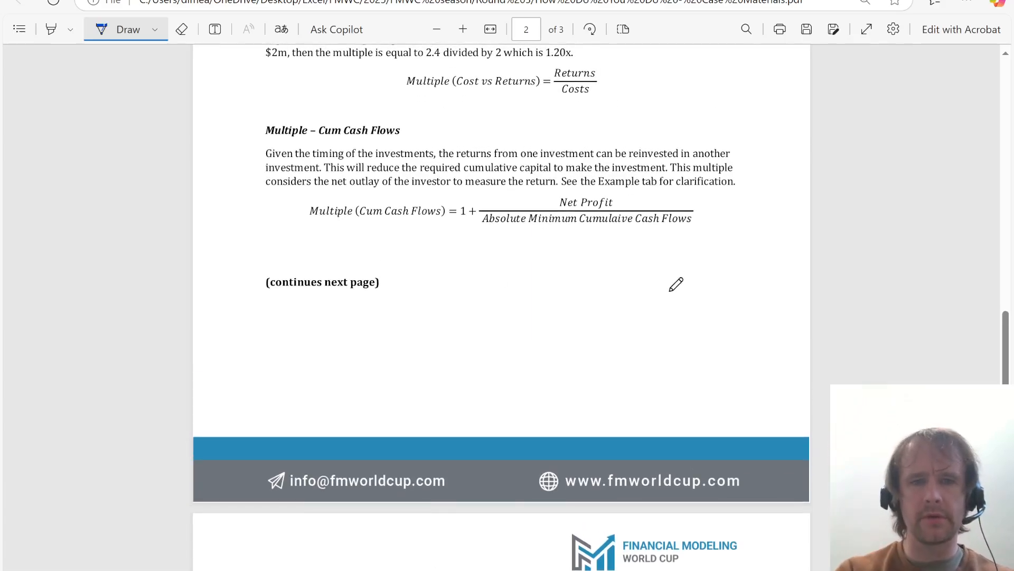
- Return to the workbook and recheck the full cumulative cash flow range starting at Q5
{"action": "key", "text": "alt+Tab"}
{"action": "key", "text": "ctrl+Right"}
{"action": "key", "text": "ctrl+Right"}
{"action": "key", "text": "ctrl+Right"}
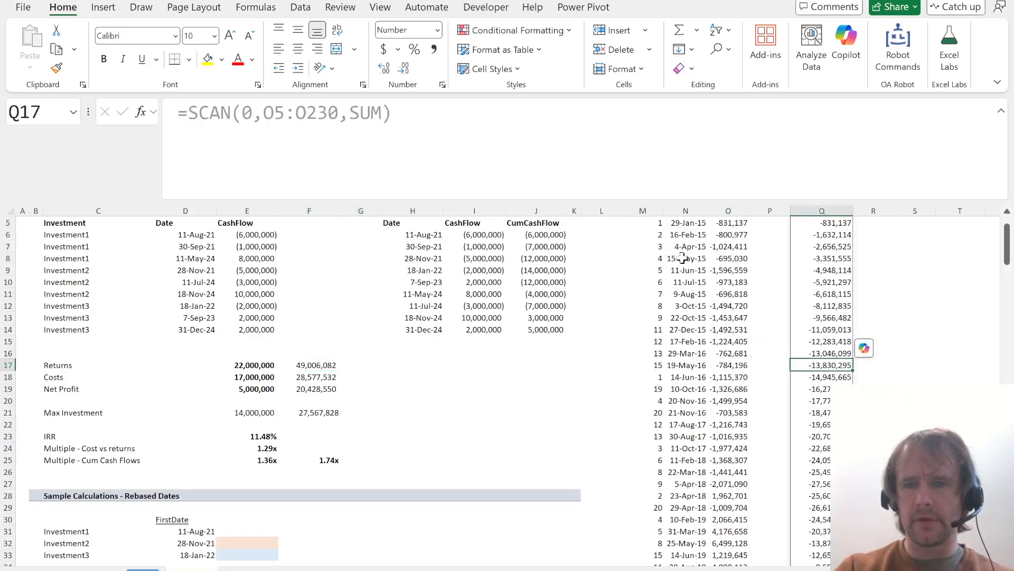
{"action": "key", "text": "ctrl+Up"}
{"action": "key", "text": "ctrl+shift+Down"}
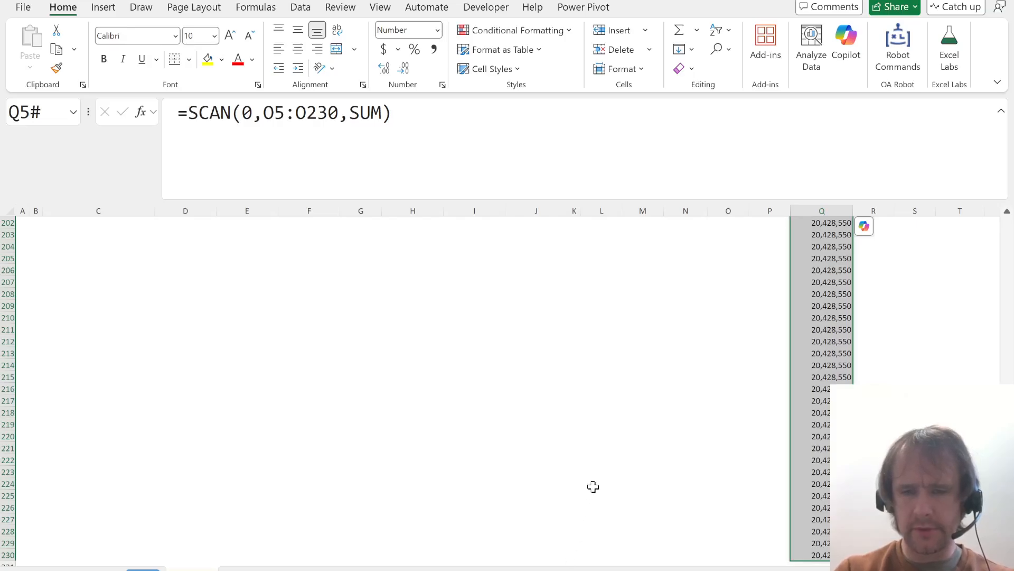
{"action": "key", "text": "ctrl+shift+Up"}
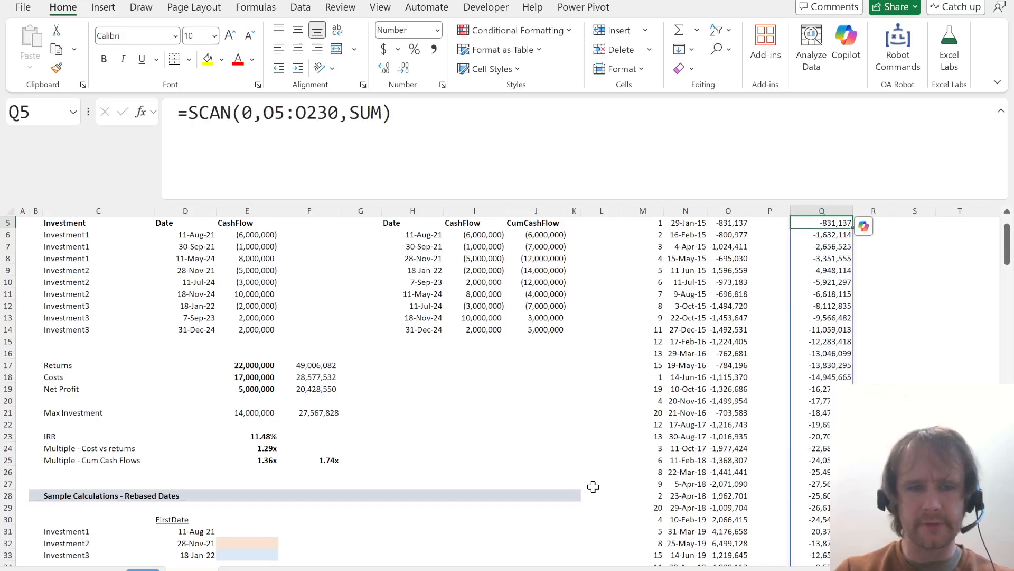
- Check the sample formulas in E25 and E19, then make the Net Profit figure in F19 bold
{"action": "left_click", "coordinate": [277, 457]}
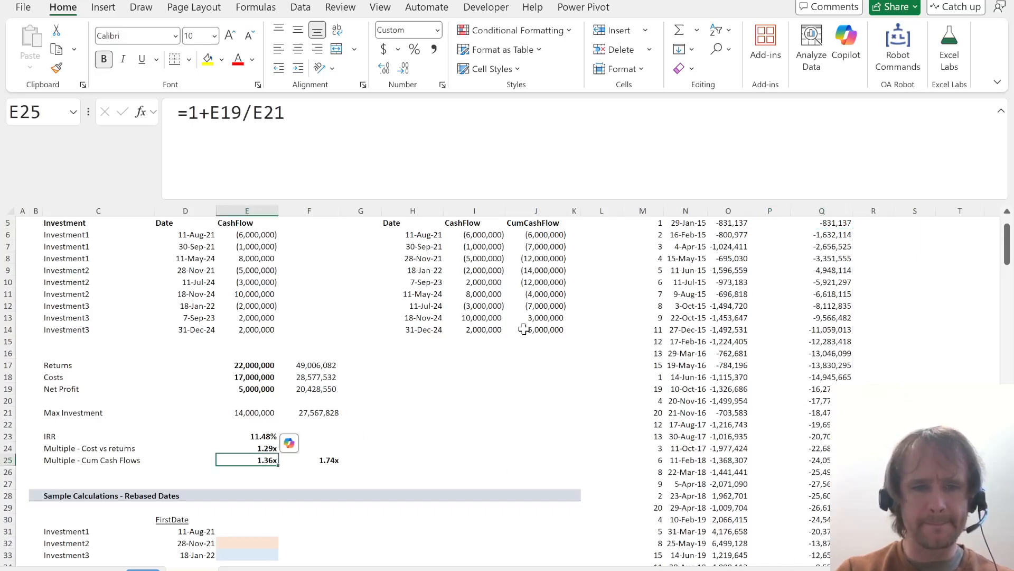
{"action": "key", "text": "Right"}
{"action": "key", "text": "Up"}
{"action": "key", "text": "Up"}
{"action": "key", "text": "Up"}
{"action": "key", "text": "Up"}
{"action": "key", "text": "Up"}
{"action": "key", "text": "Up"}
{"action": "key", "text": "Left"}
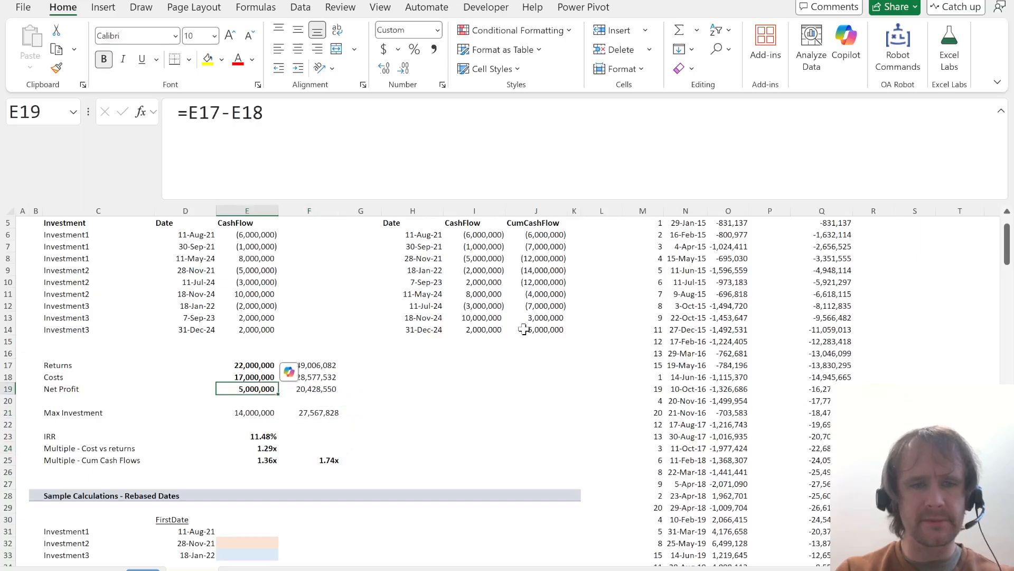
{"action": "key", "text": "Up"}
{"action": "key", "text": "Right"}
{"action": "key", "text": "Down"}
{"action": "key", "text": "ctrl+b"}
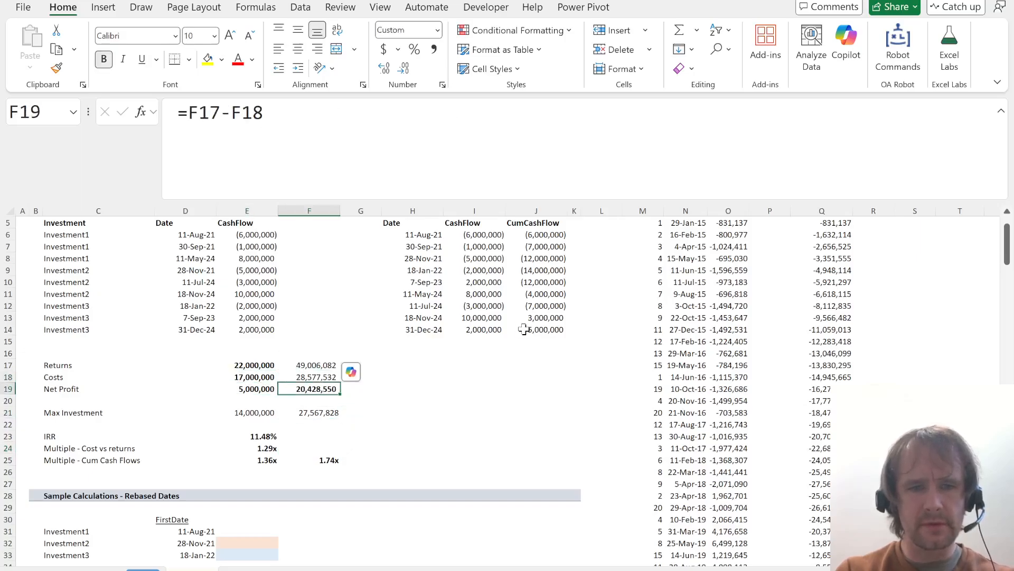
- Check the Max Investment formula in F21 and the multiple in F25, then switch to the browser and review the question 10 answers
{"action": "key", "text": "Down"}
{"action": "key", "text": "Left"}
{"action": "key", "text": "Down"}
{"action": "key", "text": "Right"}
{"action": "key", "text": "Down"}
{"action": "key", "text": "Up"}
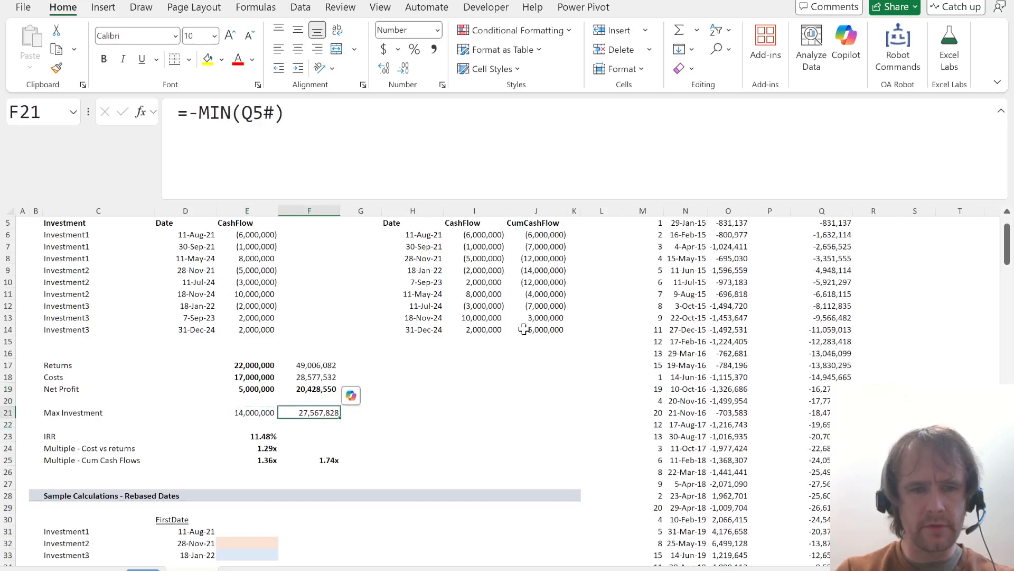
{"action": "key", "text": "Down"}
{"action": "key", "text": "Down"}
{"action": "key", "text": "Down"}
{"action": "key", "text": "Down"}
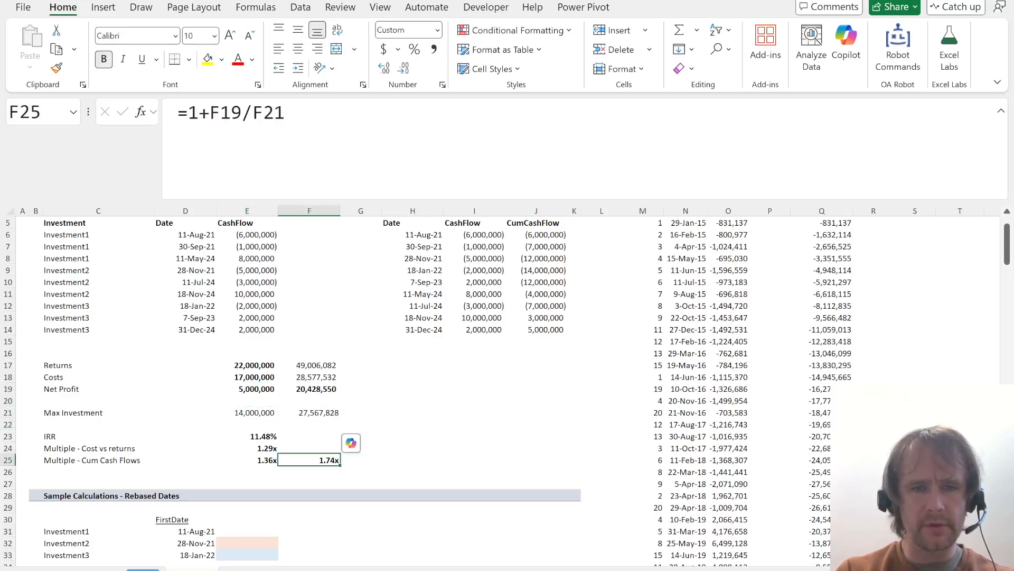
{"action": "key", "text": "alt+Tab"}
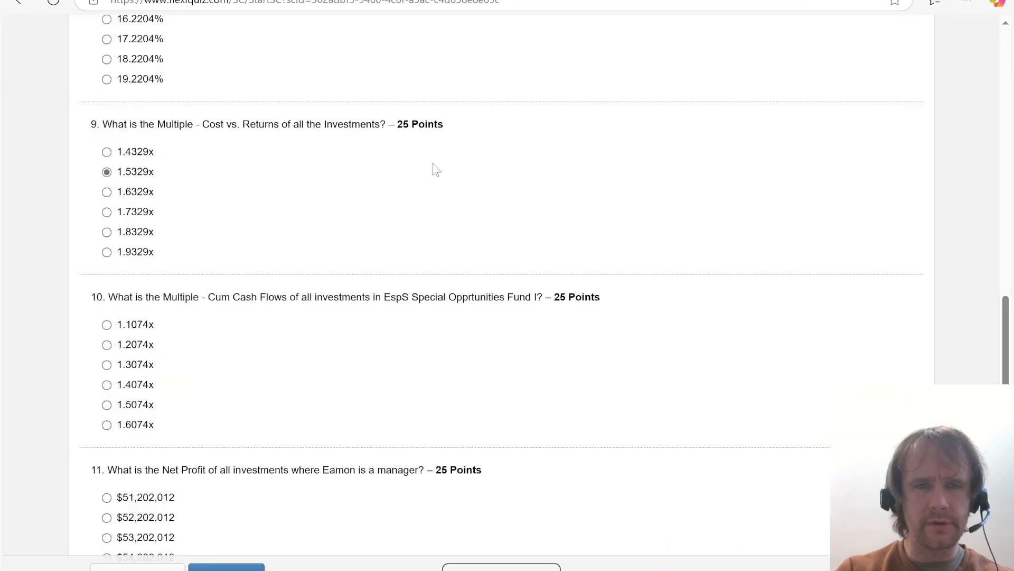
{"action": "scroll", "coordinate": [219, 399], "scroll_direction": "down", "scroll_amount": 1}
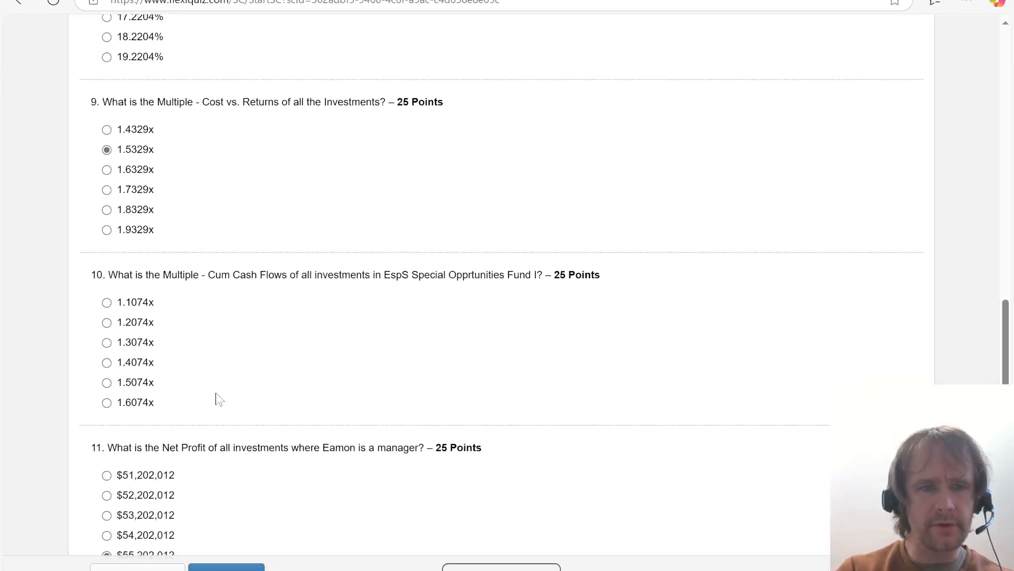
- Return to the workbook, show the F25 multiple with four decimal places, and compare it with the quiz answers to question 10
{"action": "key", "text": "alt+Tab"}
{"action": "key", "text": "alt+h"}
{"action": "key", "text": "0"}
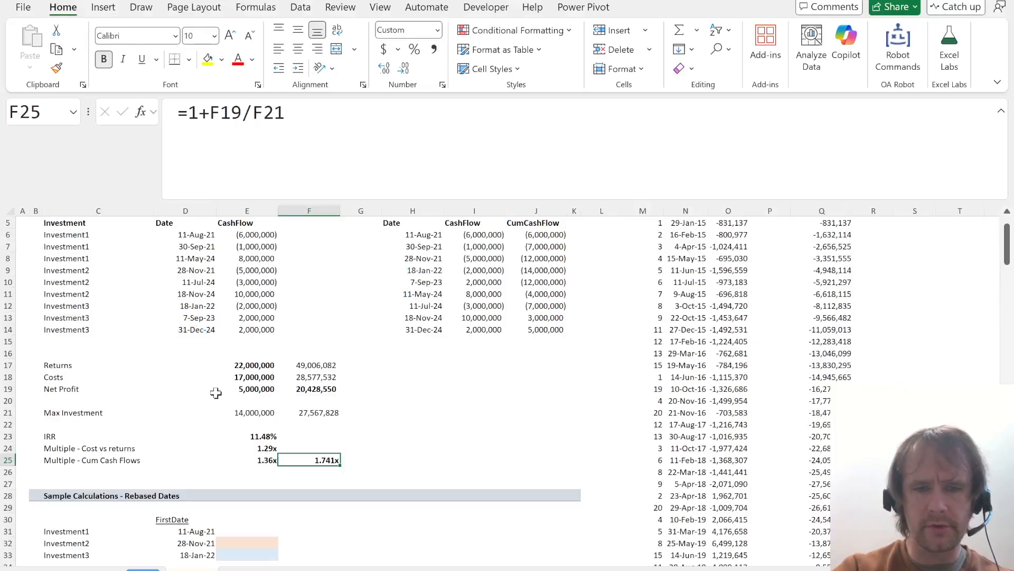
{"action": "key", "text": "alt+h"}
{"action": "key", "text": "0"}
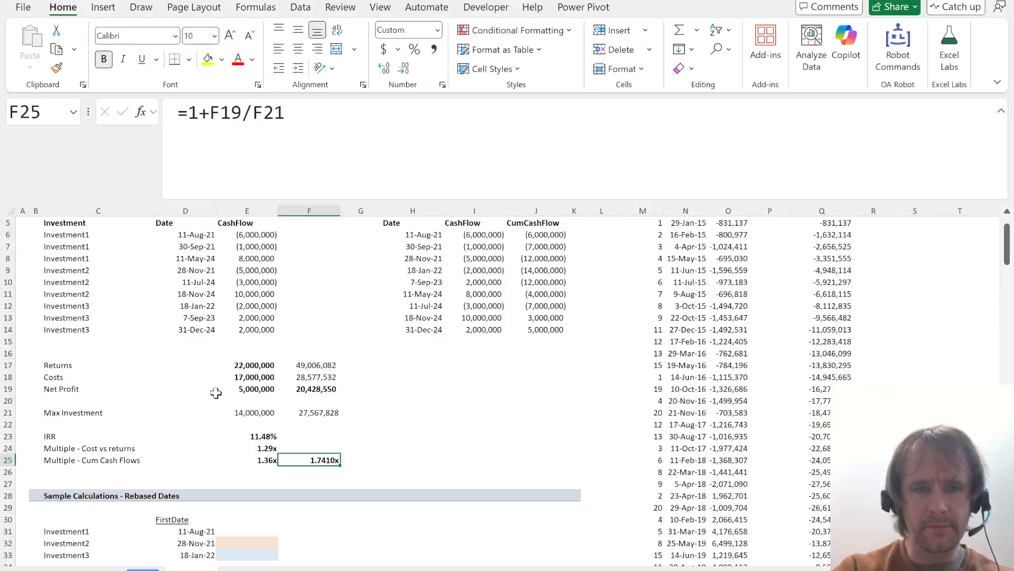
{"action": "key", "text": "alt+Tab"}
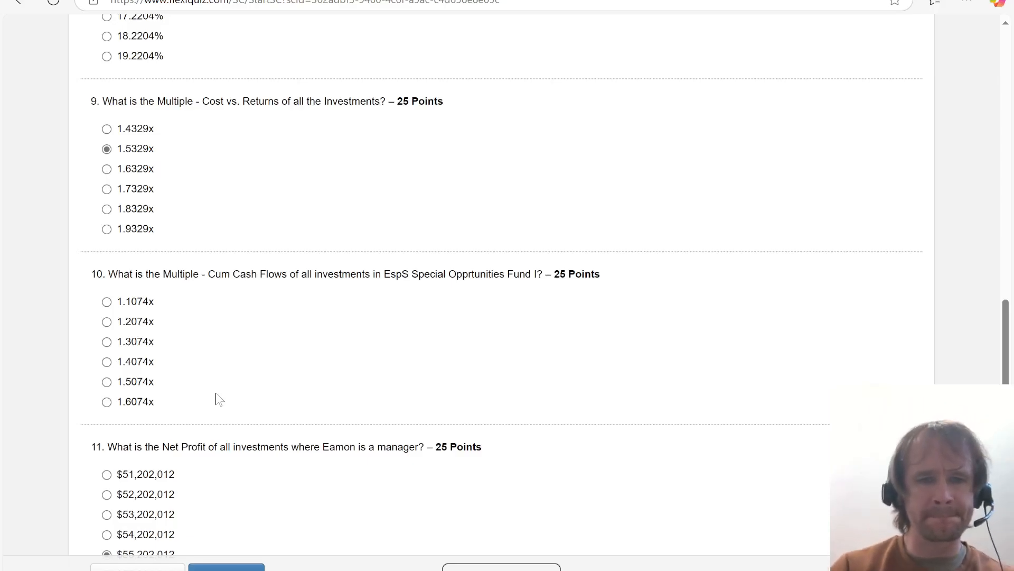
- Return to the workbook and examine the running total in Q27 alongside the sorted cash flow date in N27
{"action": "key", "text": "alt+Tab"}
{"action": "key", "text": "Right"}
{"action": "key", "text": "Up"}
{"action": "key", "text": "Up"}
{"action": "key", "text": "Up"}
{"action": "key", "text": "Up"}
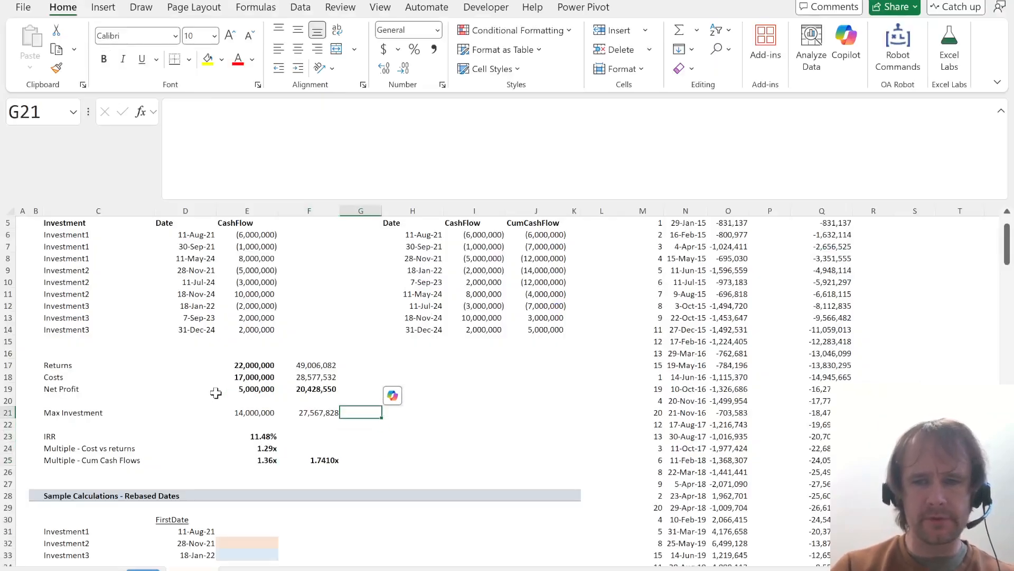
{"action": "left_click", "coordinate": [690, 494]}
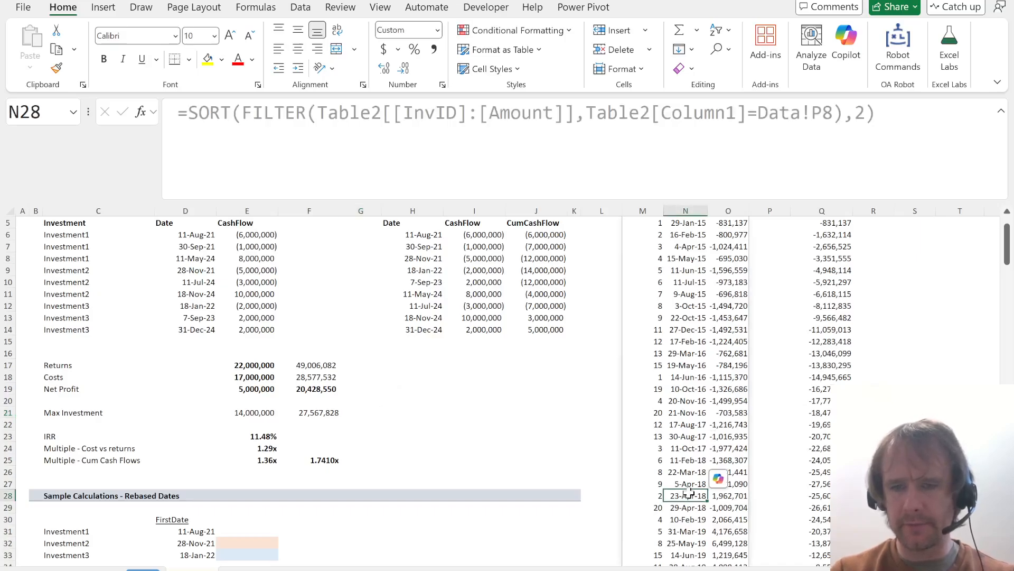
{"action": "left_click", "coordinate": [820, 483]}
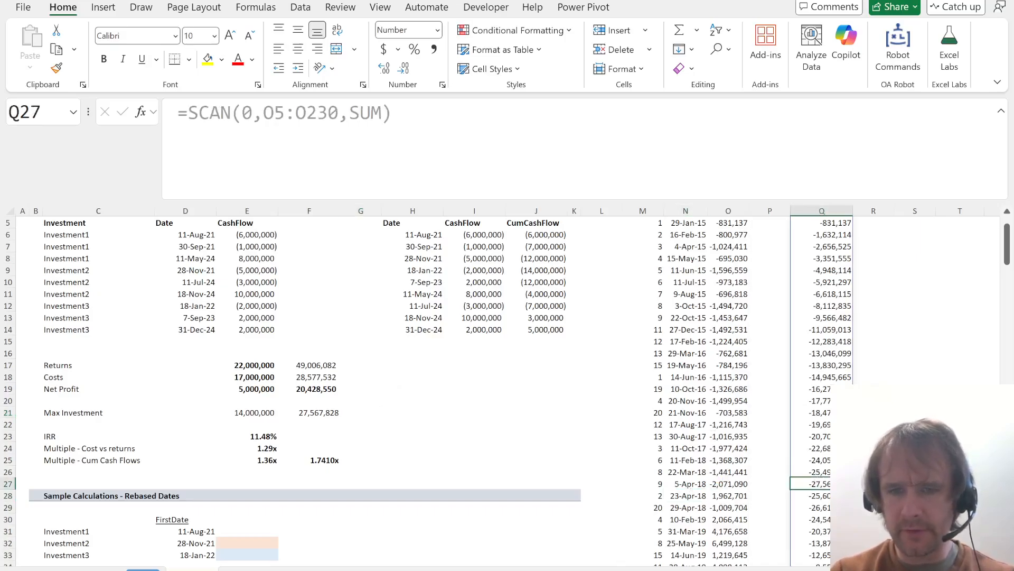
{"action": "key", "text": "Left"}
{"action": "key", "text": "Left"}
{"action": "key", "text": "Left"}
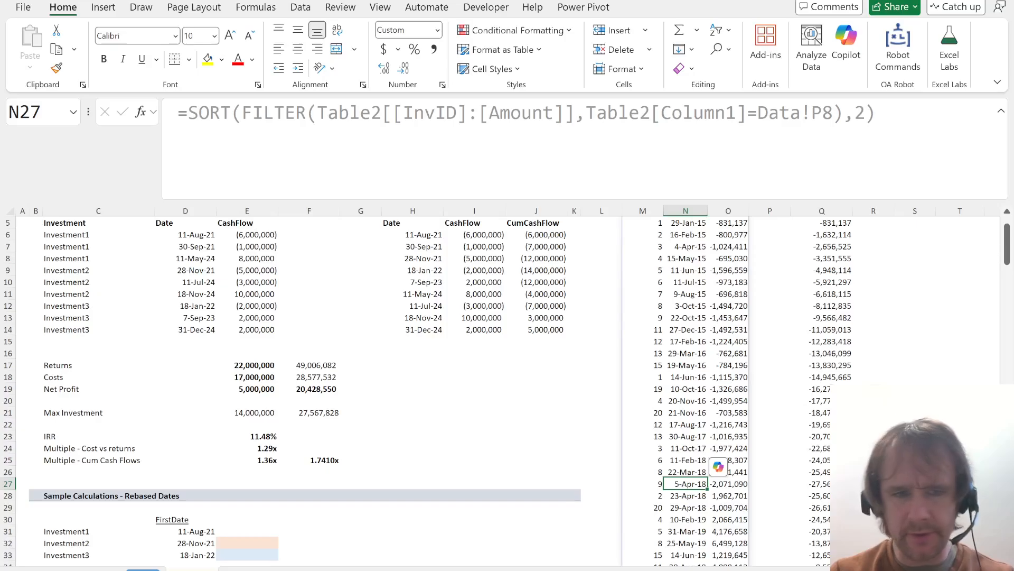
- Examine the sorted amounts around row 27 and select the amounts from O5 to O27
{"action": "left_click", "coordinate": [7, 483]}
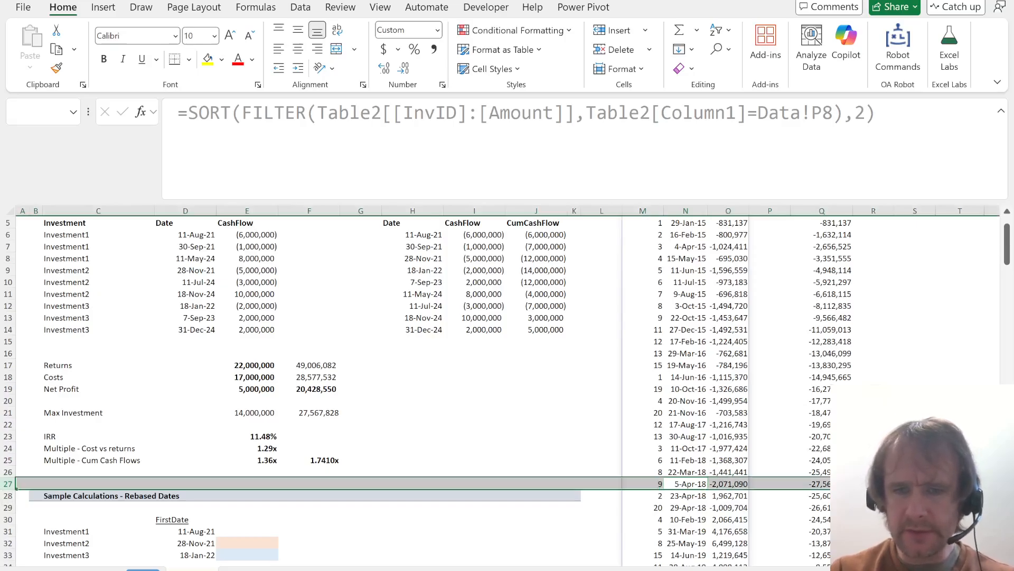
{"action": "key", "text": "Right"}
{"action": "key", "text": "Down"}
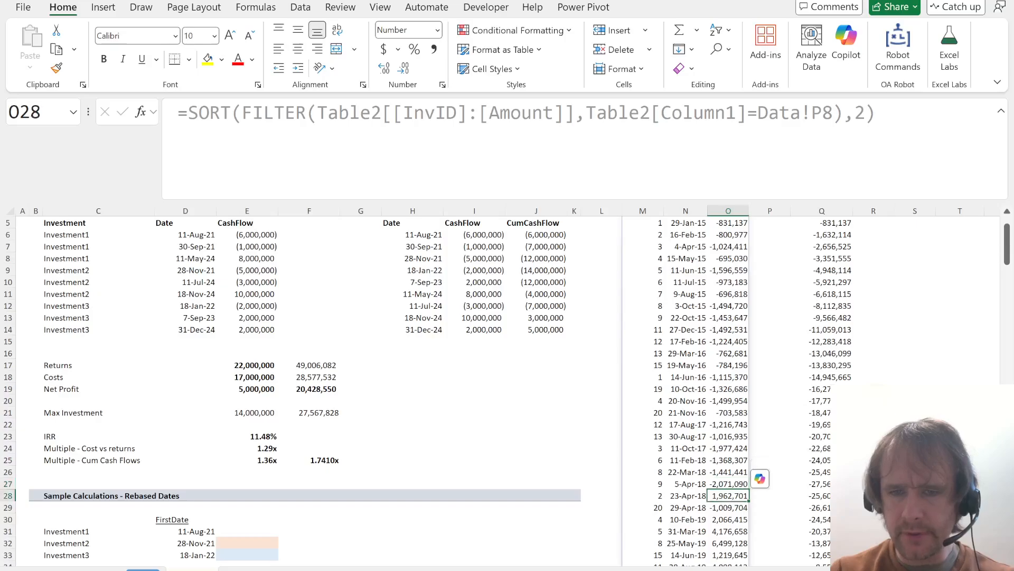
{"action": "key", "text": "Up"}
{"action": "key", "text": "Left"}
{"action": "key", "text": "Right"}
{"action": "key", "text": "ctrl+shift+Up"}
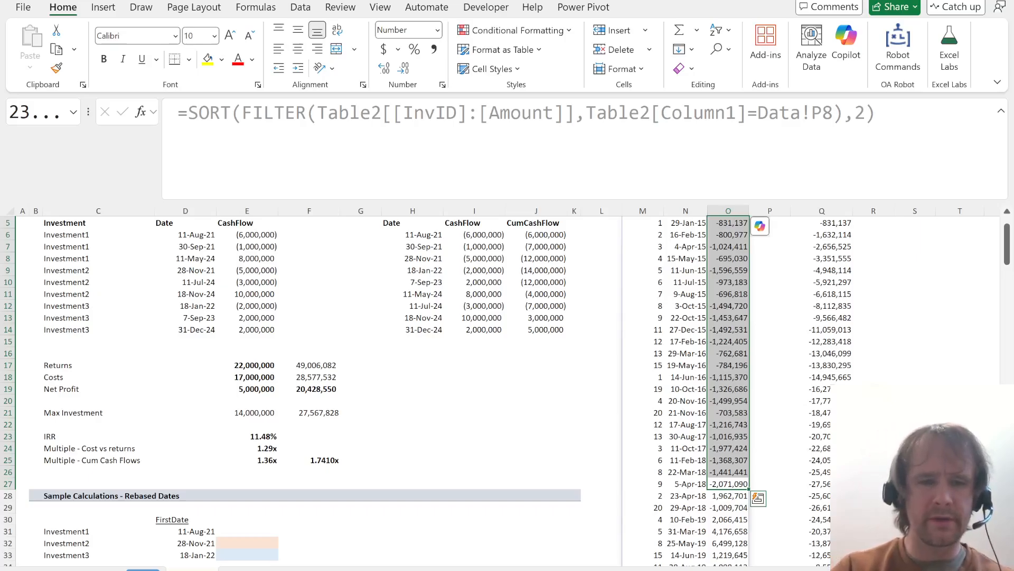
{"action": "key", "text": "ctrl+Page_Up"}
{"action": "key", "text": "Up"}
{"action": "key", "text": "Right"}
{"action": "key", "text": "Right"}
{"action": "key", "text": "Right"}
{"action": "key", "text": "Right"}
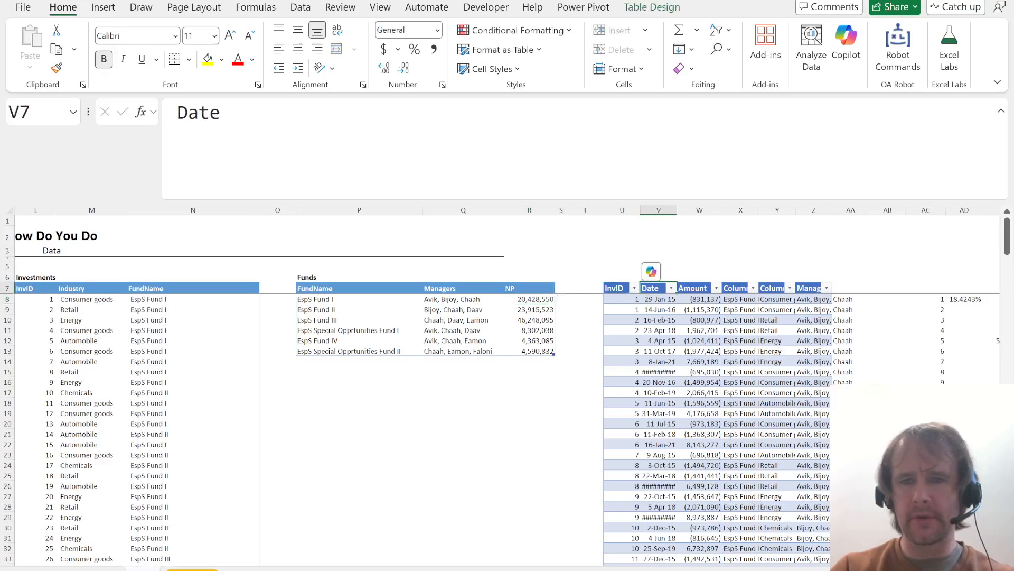
{"action": "key", "text": "Right"}
{"action": "key", "text": "Right"}
{"action": "key", "text": "alt+Down"}
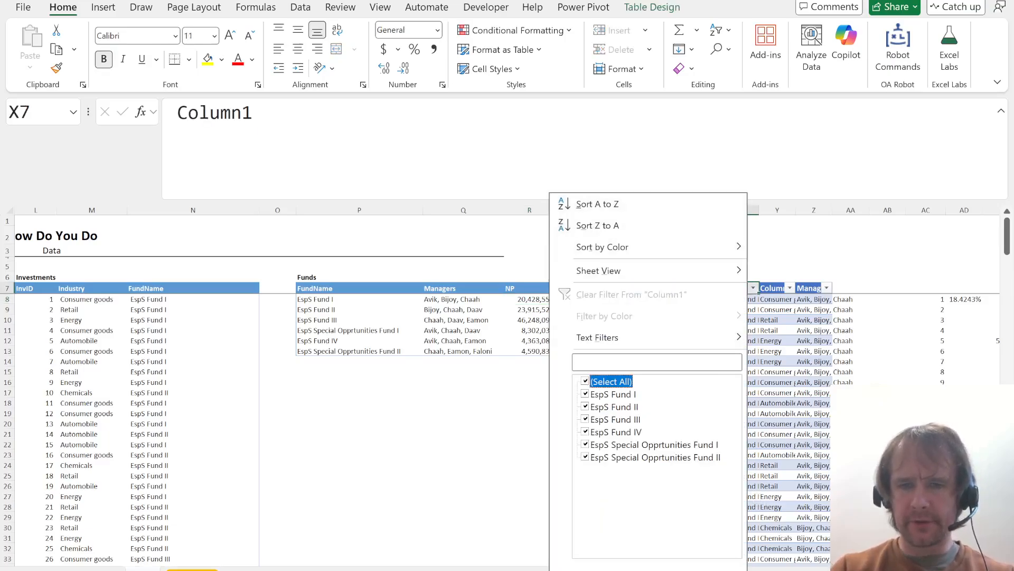
{"action": "key", "text": "space"}
{"action": "key", "text": "Down"}
{"action": "key", "text": "space"}
{"action": "key", "text": "Escape"}
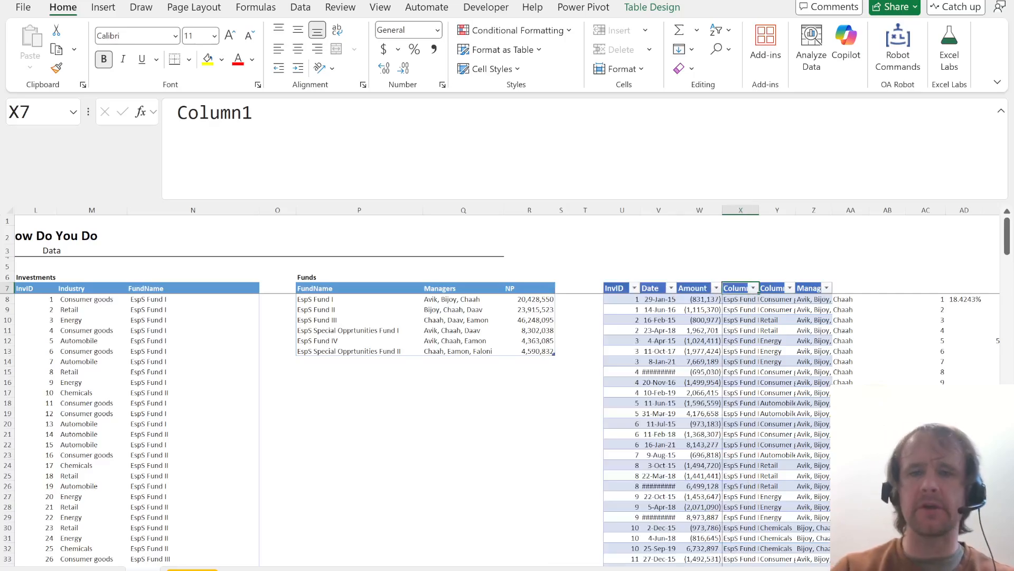
- Look up EspS Special Opprtunities Fund I in Data!P11 and point the fund criterion of the M5 SORT/FILTER formula at Data!P11
{"action": "left_click", "coordinate": [343, 332]}
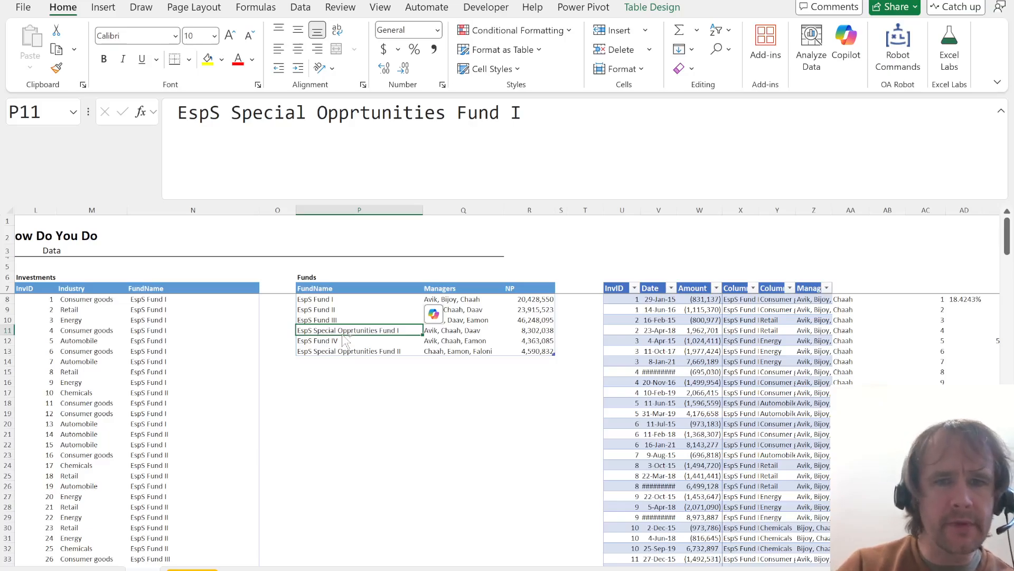
{"action": "key", "text": "ctrl+Page_Down"}
{"action": "key", "text": "Left"}
{"action": "key", "text": "ctrl+Up"}
{"action": "key", "text": "Left"}
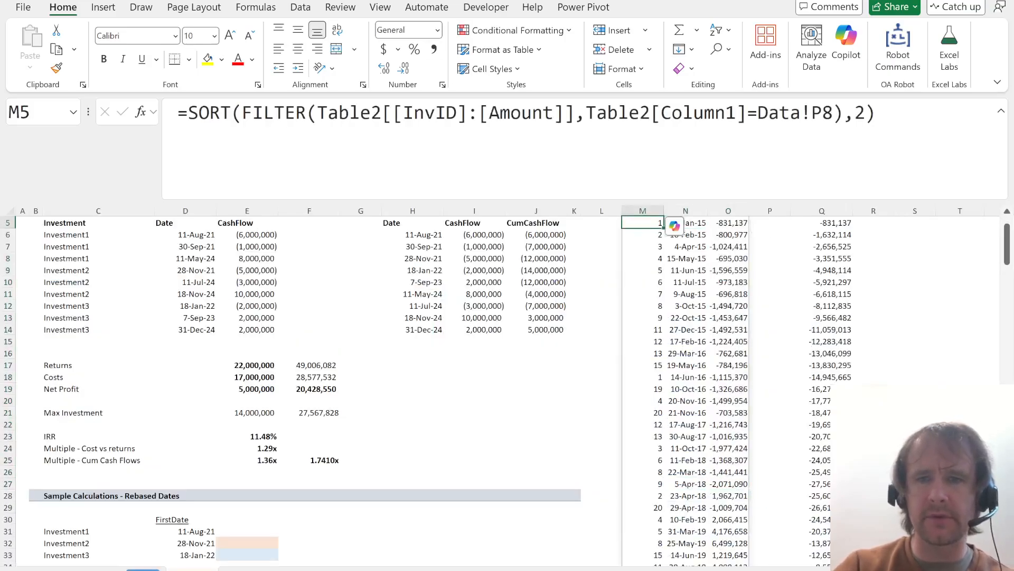
{"action": "key", "text": "F2"}
{"action": "key", "text": "Left"}
{"action": "key", "text": "Left"}
{"action": "key", "text": "Left"}
{"action": "key", "text": "Left"}
{"action": "key", "text": "BackSpace"}
{"action": "type", "text": "11"}
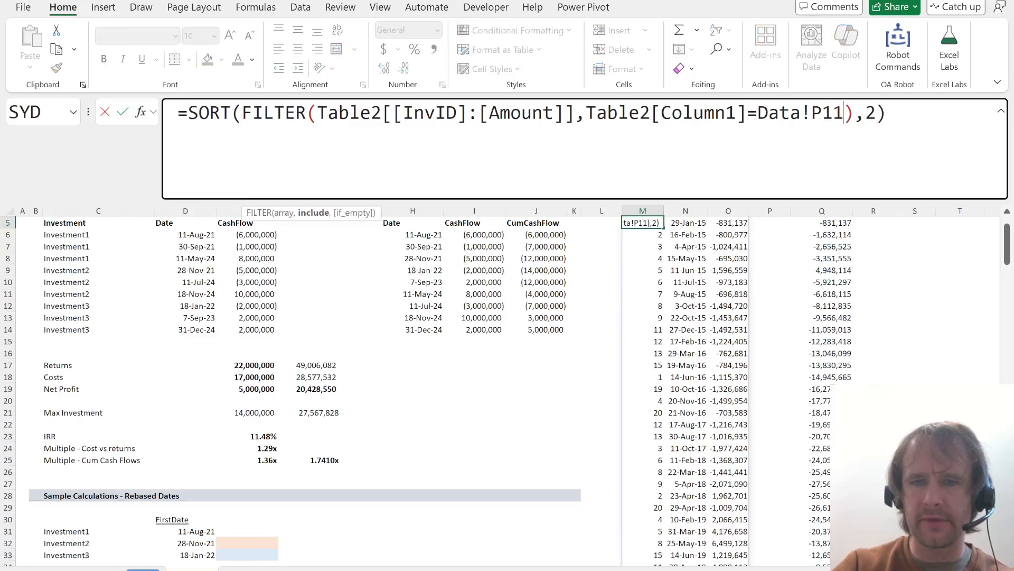
{"action": "key", "text": "Return"}
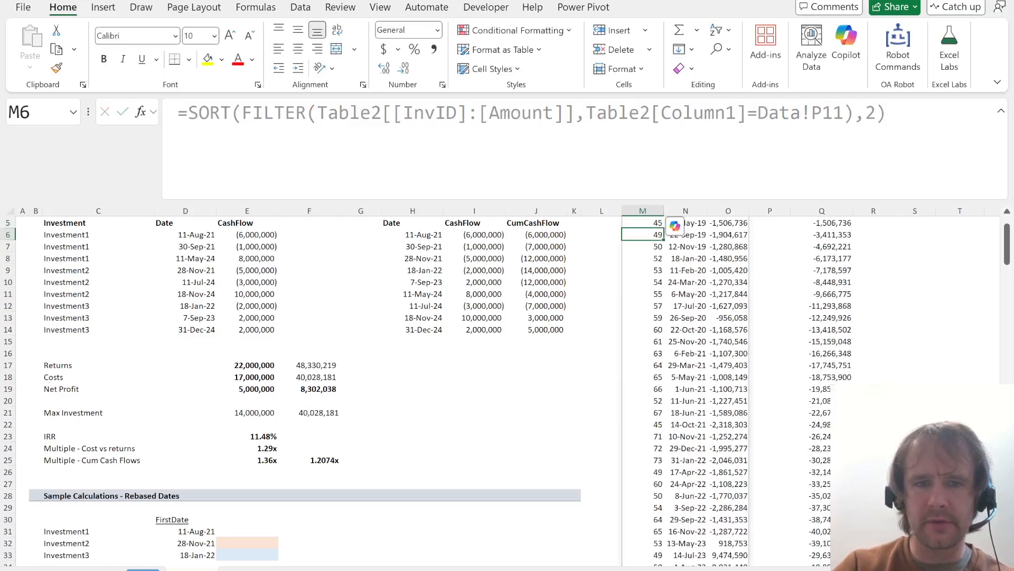
- Check the cumulative cash flow multiple in F25, then switch to the browser and answer question 10 with 1.2074x
{"action": "left_click", "coordinate": [317, 458]}
{"action": "key", "text": "alt+Tab"}
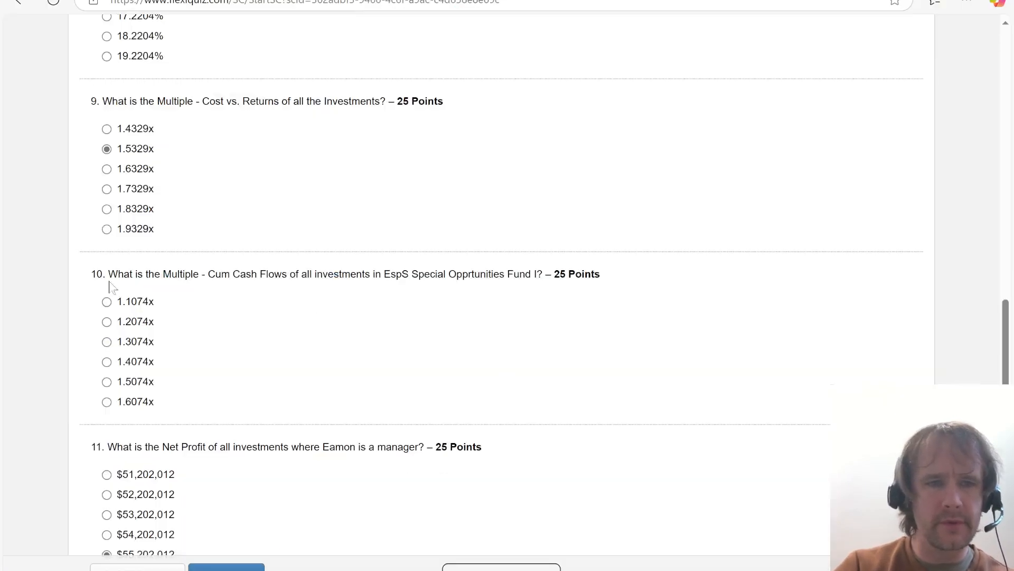
{"action": "left_click", "coordinate": [136, 321]}
- Review the answers to the Part 1 quiz questions, then read the Rebased Dates instructions on page 3 of the case materials
{"action": "scroll", "coordinate": [379, 297], "scroll_direction": "up", "scroll_amount": 5}
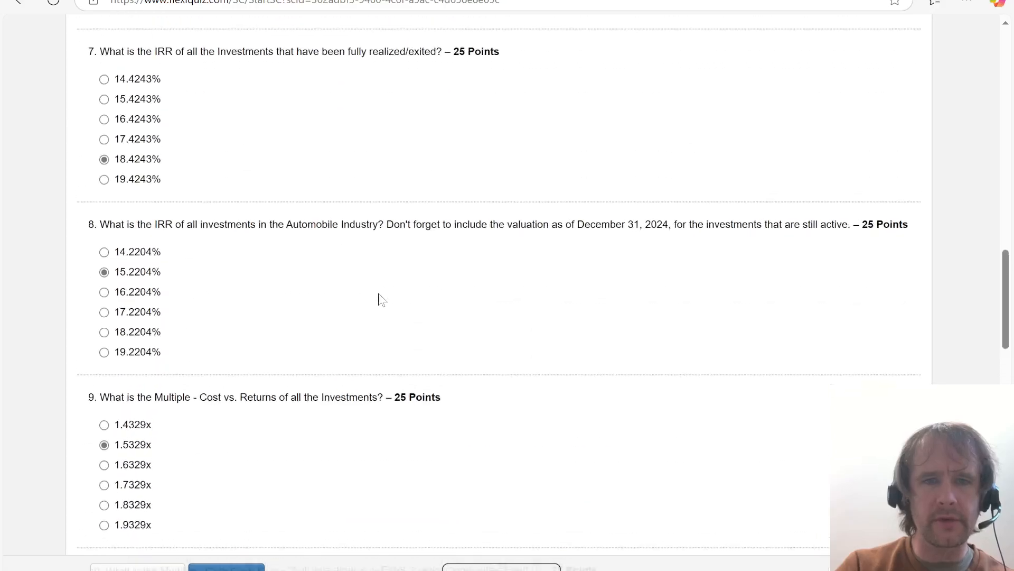
{"action": "scroll", "coordinate": [379, 297], "scroll_direction": "up", "scroll_amount": 5}
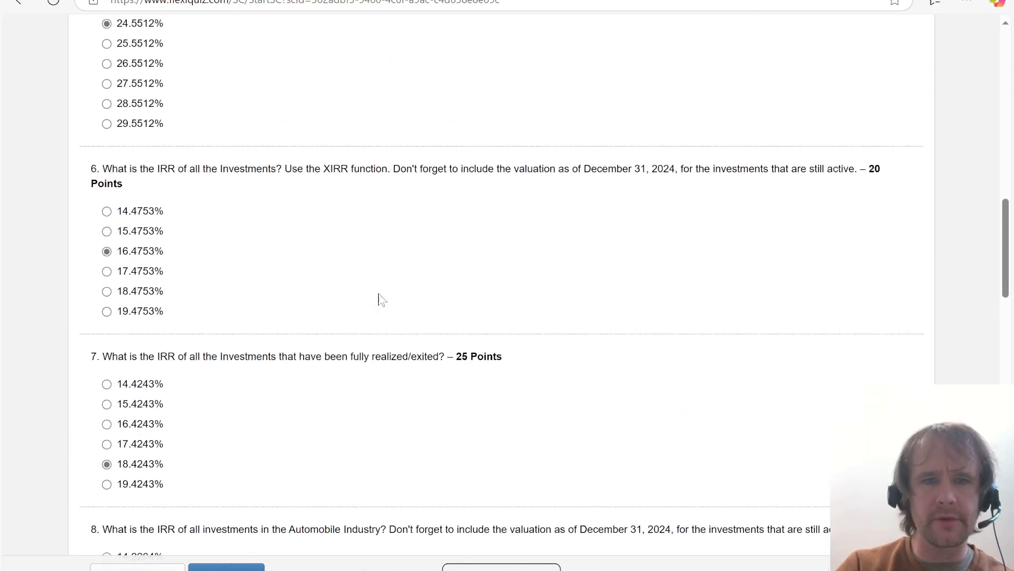
{"action": "scroll", "coordinate": [379, 296], "scroll_direction": "up", "scroll_amount": 6}
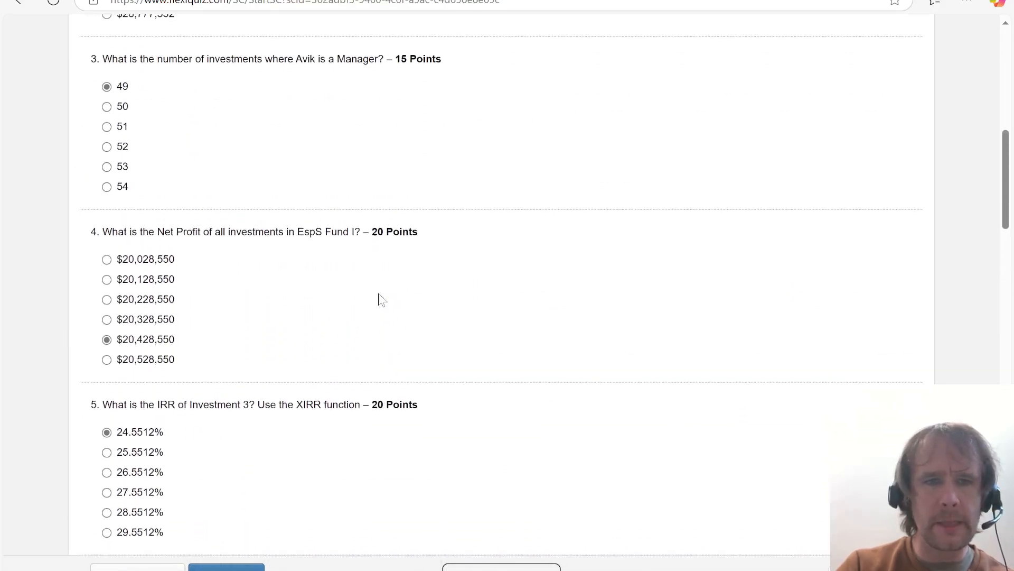
{"action": "scroll", "coordinate": [381, 300], "scroll_direction": "up", "scroll_amount": 9}
{"action": "scroll", "coordinate": [381, 299], "scroll_direction": "down", "scroll_amount": 3}
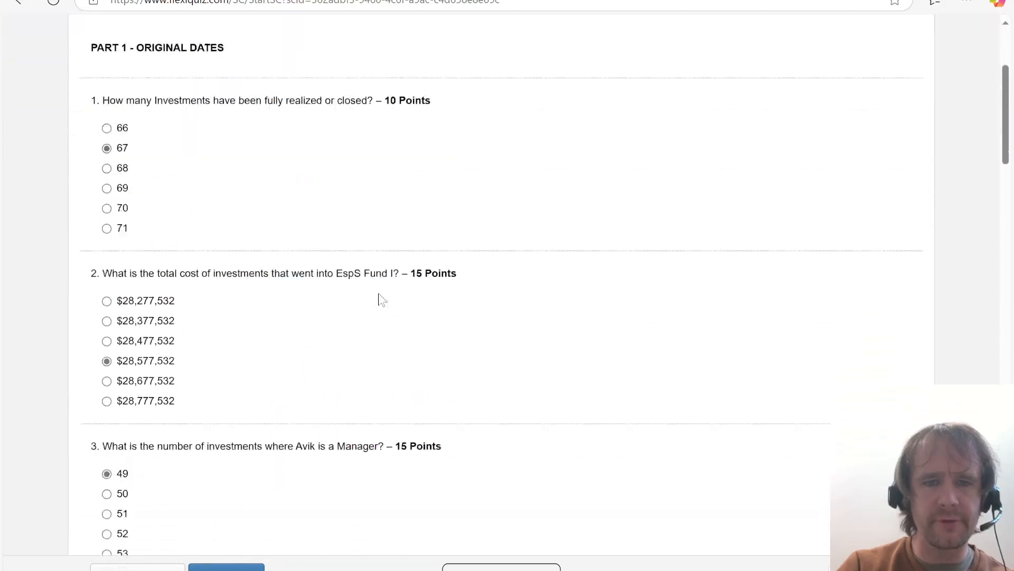
{"action": "scroll", "coordinate": [381, 299], "scroll_direction": "down", "scroll_amount": 20}
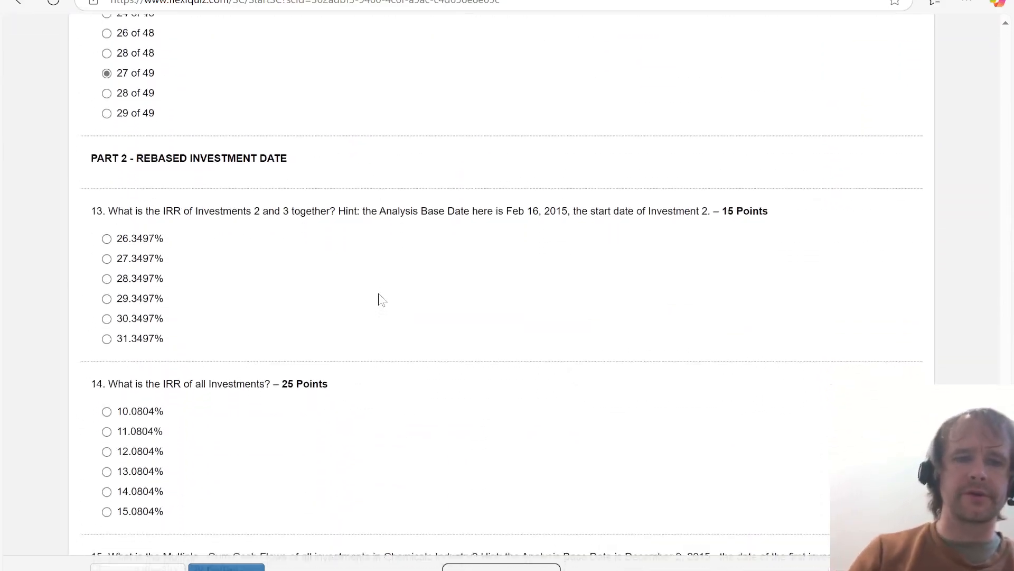
{"action": "key", "text": "ctrl+Tab"}
{"action": "scroll", "coordinate": [515, 407], "scroll_direction": "down", "scroll_amount": 10}
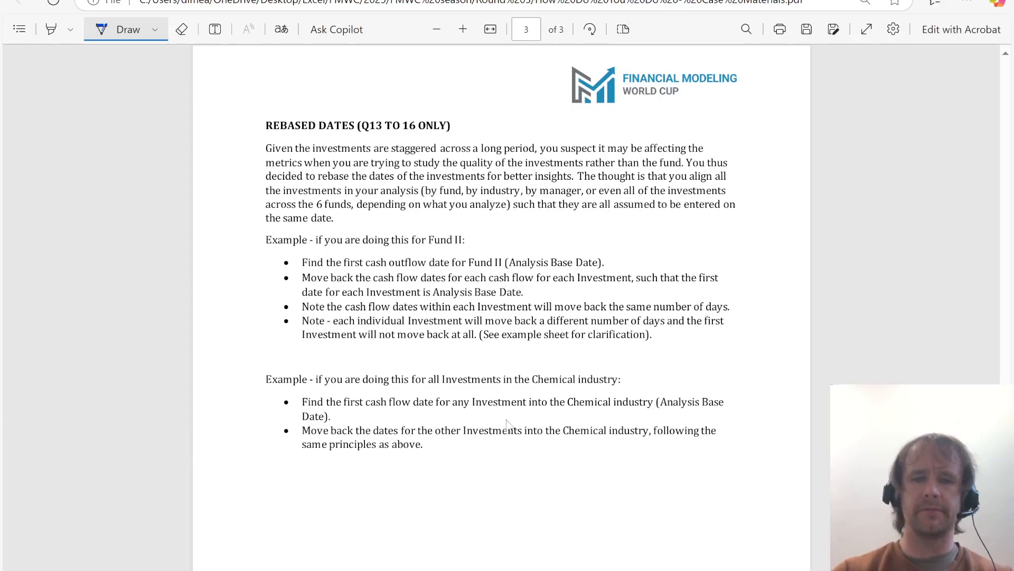
- Return to the workbook's Data sheet and add the heading First date in AM7, beside the managers list of the per-investment results
{"action": "key", "text": "alt+Tab"}
{"action": "key", "text": "alt+Tab"}
{"action": "key", "text": "alt+Tab"}
{"action": "key", "text": "Tab"}
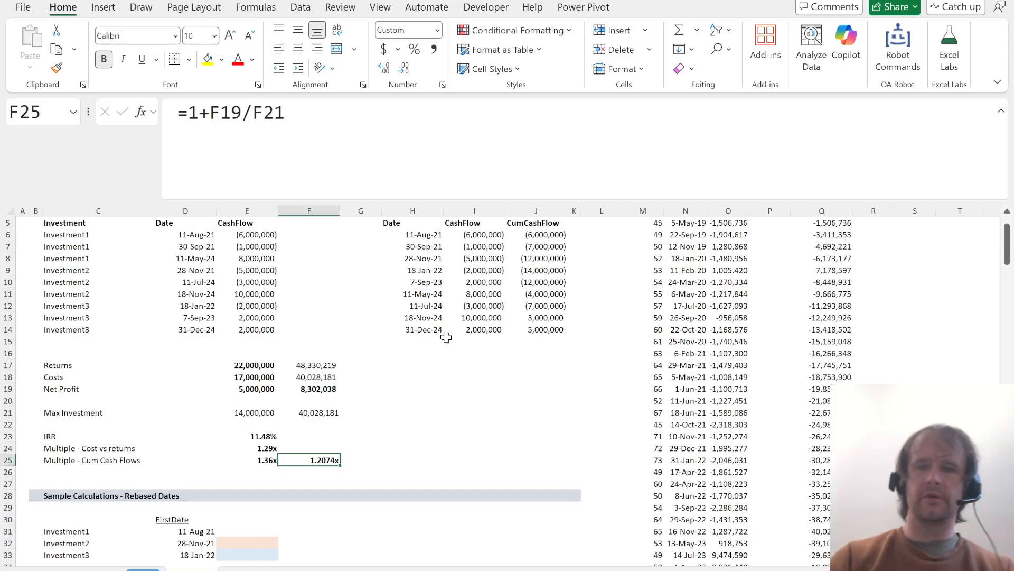
{"action": "key", "text": "ctrl+Page_Up"}
{"action": "key", "text": "Left"}
{"action": "key", "text": "Left"}
{"action": "key", "text": "Left"}
{"action": "key", "text": "Left"}
{"action": "key", "text": "Left"}
{"action": "key", "text": "Left"}
{"action": "key", "text": "Left"}
{"action": "key", "text": "Left"}
{"action": "key", "text": "Left"}
{"action": "key", "text": "Left"}
{"action": "key", "text": "Left"}
{"action": "key", "text": "Left"}
{"action": "key", "text": "Left"}
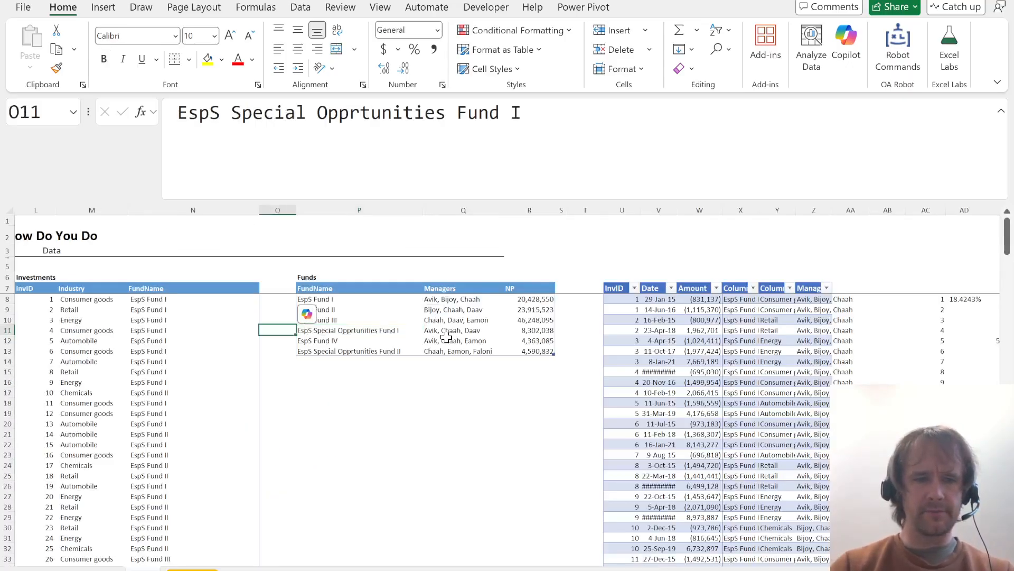
{"action": "key", "text": "ctrl+Right"}
{"action": "key", "text": "ctrl+Right"}
{"action": "key", "text": "ctrl+Right"}
{"action": "key", "text": "ctrl+Right"}
{"action": "key", "text": "ctrl+Right"}
{"action": "key", "text": "ctrl+Right"}
{"action": "key", "text": "ctrl+Right"}
{"action": "key", "text": "ctrl+Right"}
{"action": "key", "text": "ctrl+Right"}
{"action": "key", "text": "ctrl+Right"}
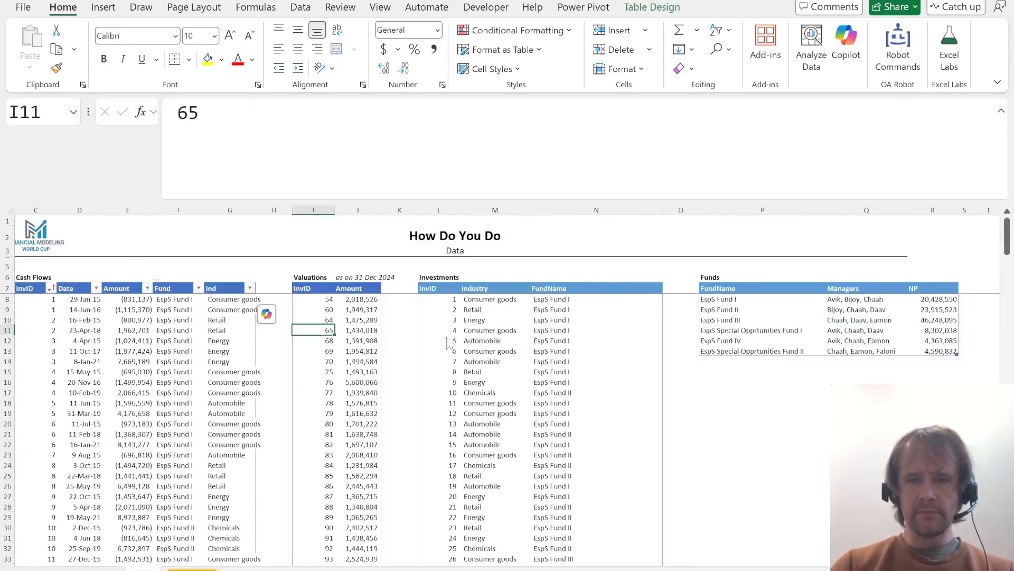
{"action": "key", "text": "ctrl+Right"}
{"action": "key", "text": "ctrl+Right"}
{"action": "key", "text": "Right"}
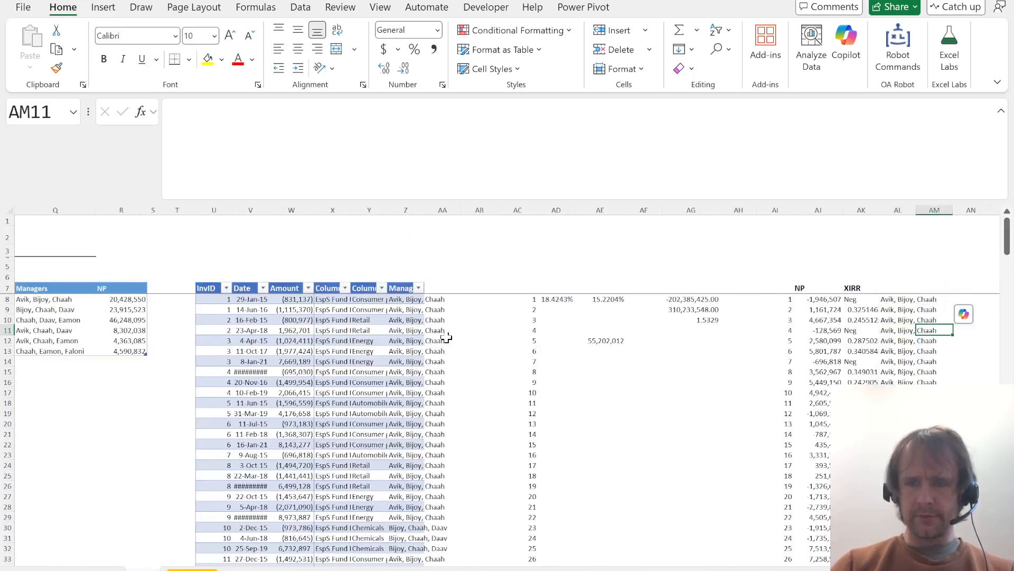
{"action": "key", "text": "Up"}
{"action": "key", "text": "Up"}
{"action": "key", "text": "Left"}
{"action": "key", "text": "Left"}
{"action": "key", "text": "Up"}
{"action": "key", "text": "Right"}
{"action": "key", "text": "Up"}
{"action": "key", "text": "Right"}
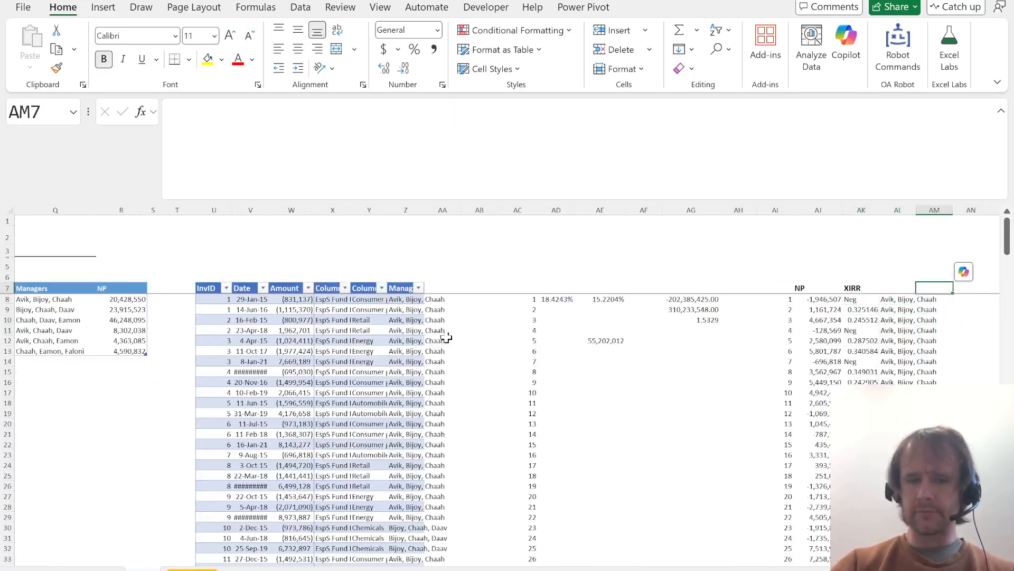
{"action": "type", "text": "First date"}
{"action": "key", "text": "Return"}
- Enter =MINIFS(Table2[Date],Table2[InvID],AI8#) in AM8 to find the earliest cash flow date of each investment
{"action": "type", "text": "="}
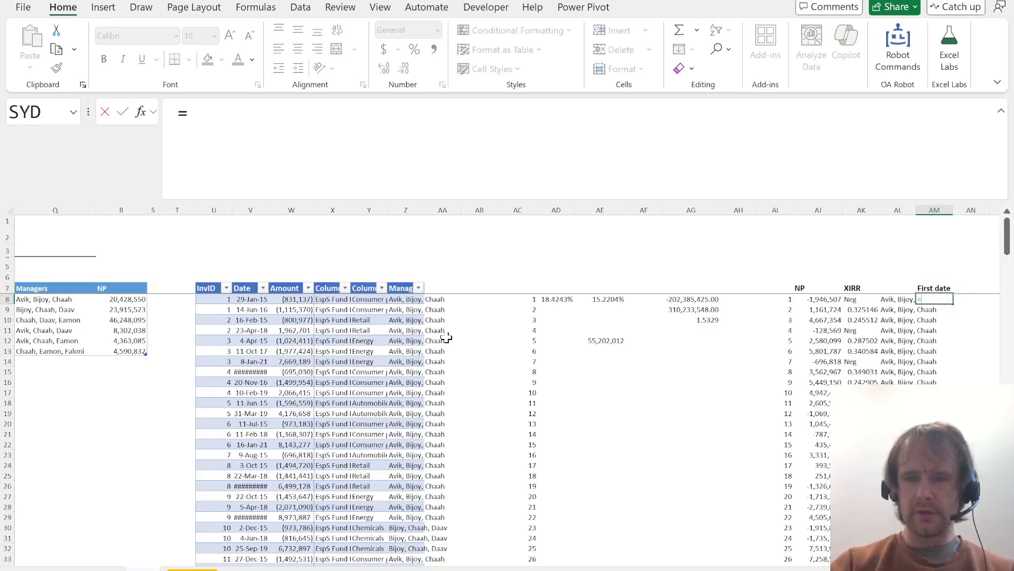
{"action": "type", "text": "mini"}
{"action": "key", "text": "Tab"}
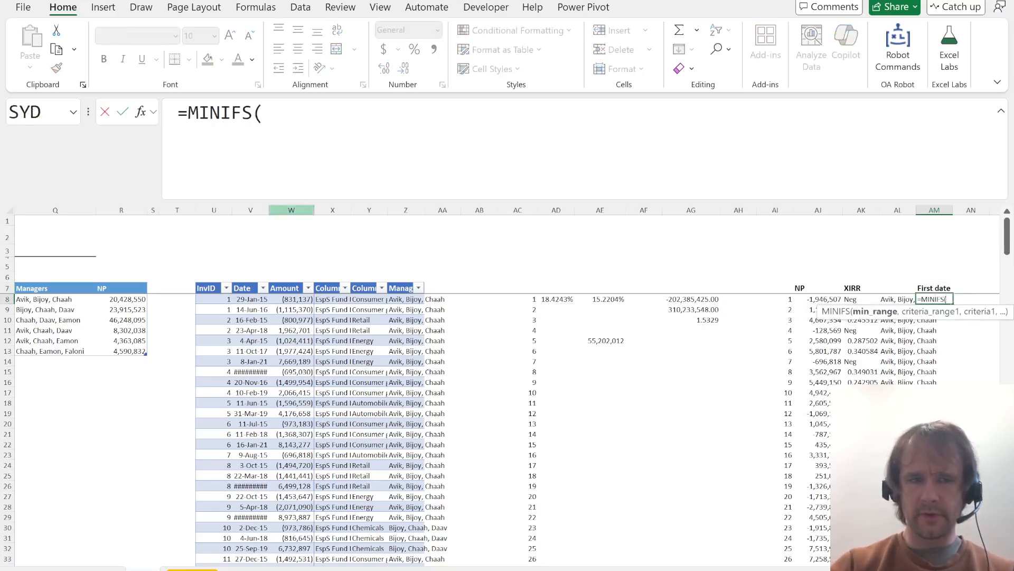
{"action": "left_click", "coordinate": [249, 349]}
{"action": "key", "text": "ctrl+space"}
{"action": "type", "text": ","}
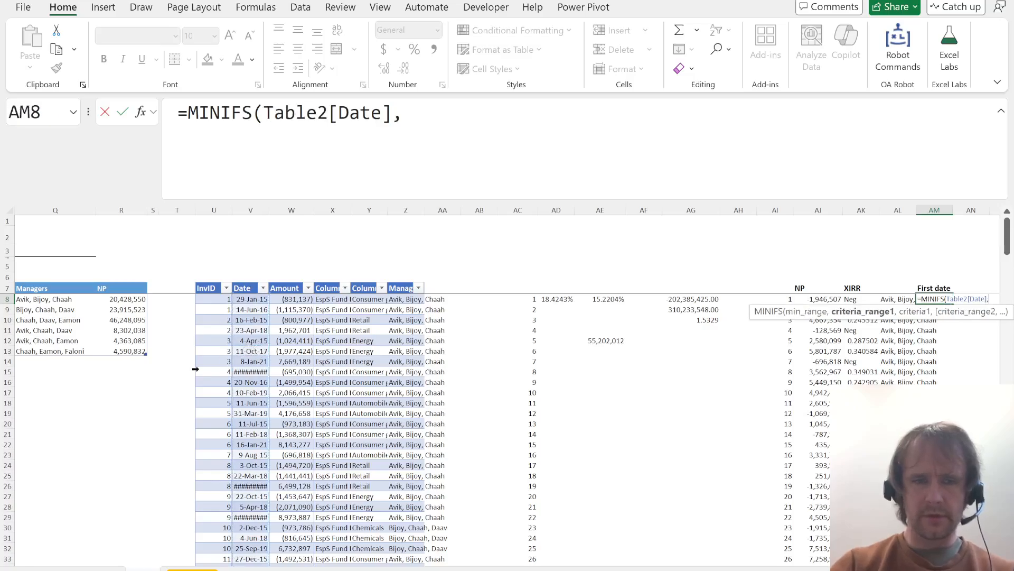
{"action": "left_click", "coordinate": [205, 370]}
{"action": "key", "text": "ctrl+space"}
{"action": "type", "text": ","}
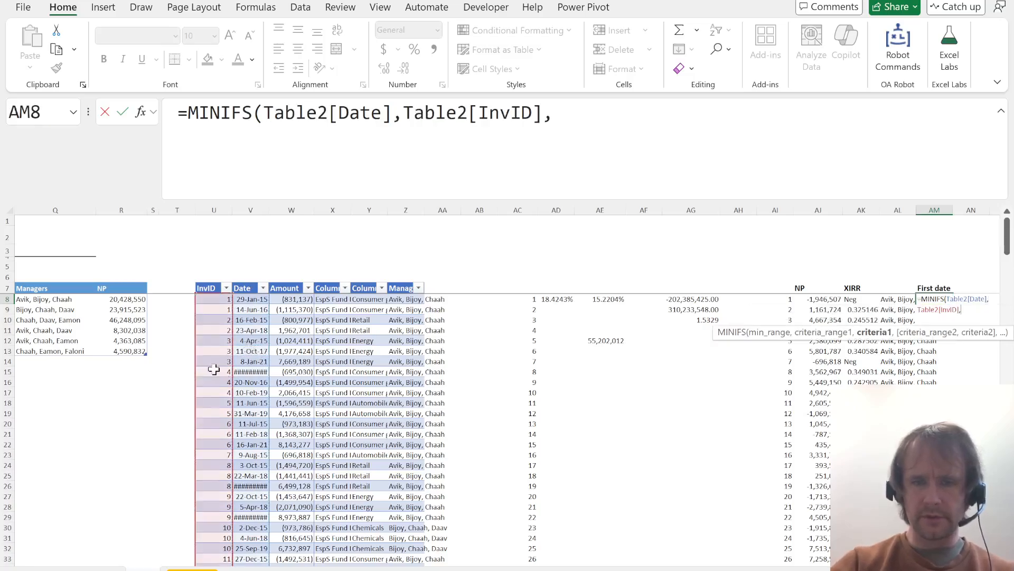
{"action": "left_click", "coordinate": [782, 299]}
{"action": "type", "text": ")"}
{"action": "key", "text": "ctrl+Return"}
- Format the whole First date column of results, starting at AM8, as dates
{"action": "key", "text": "ctrl+shift+Down"}
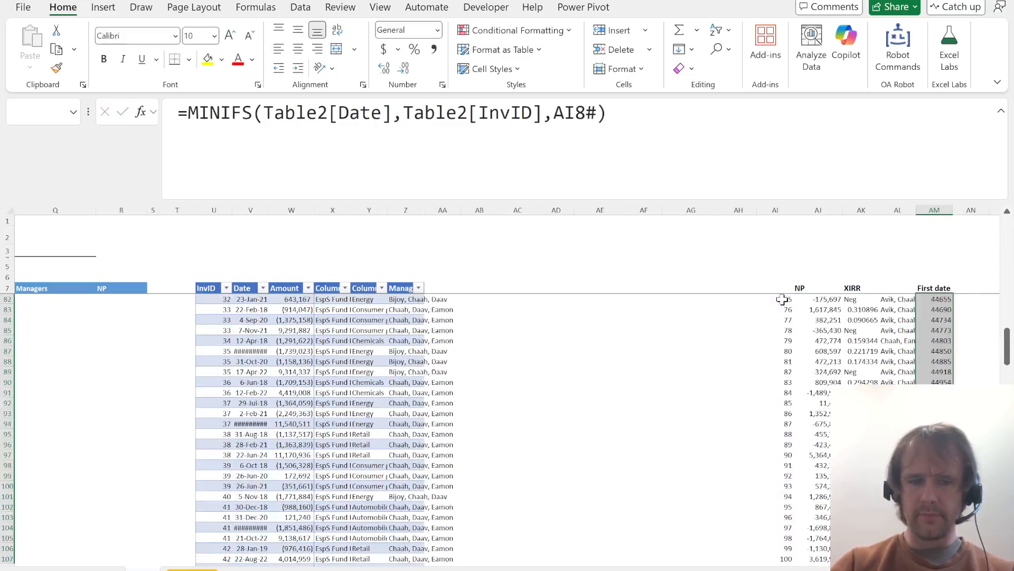
{"action": "key", "text": "ctrl+shift+3"}
{"action": "key", "text": "Up"}
{"action": "key", "text": "Down"}
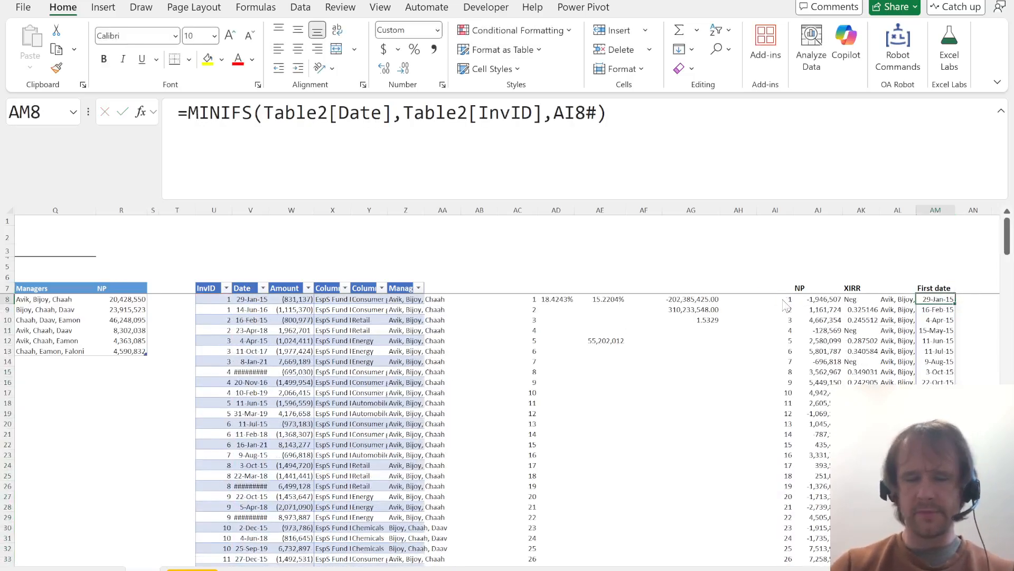
- Switch to the browser, reread the rebasing instructions in the case materials, and examine quiz questions 13 to 16 with their base date hints
{"action": "key", "text": "alt+Tab"}
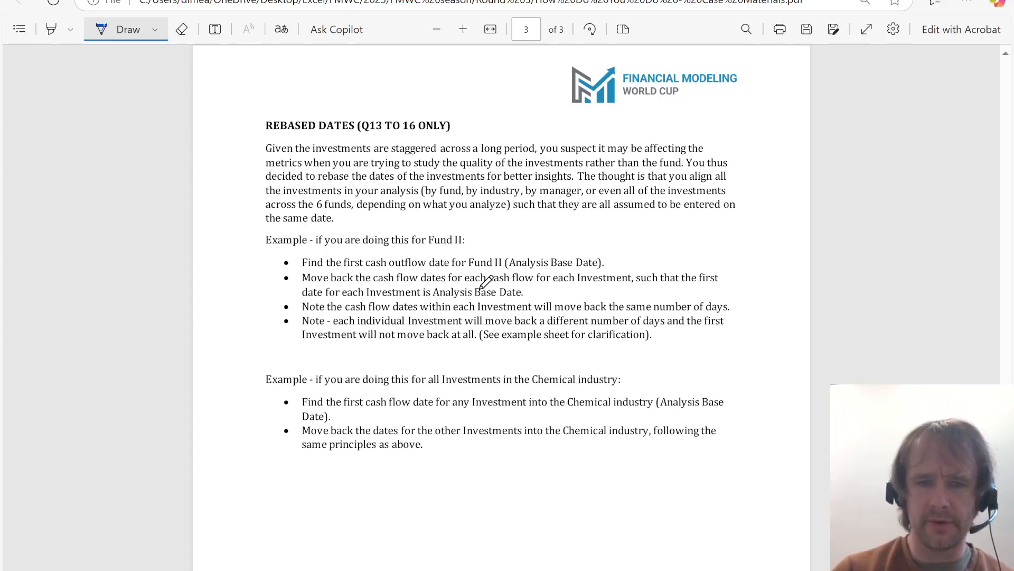
{"action": "scroll", "coordinate": [525, 355], "scroll_direction": "down", "scroll_amount": 3}
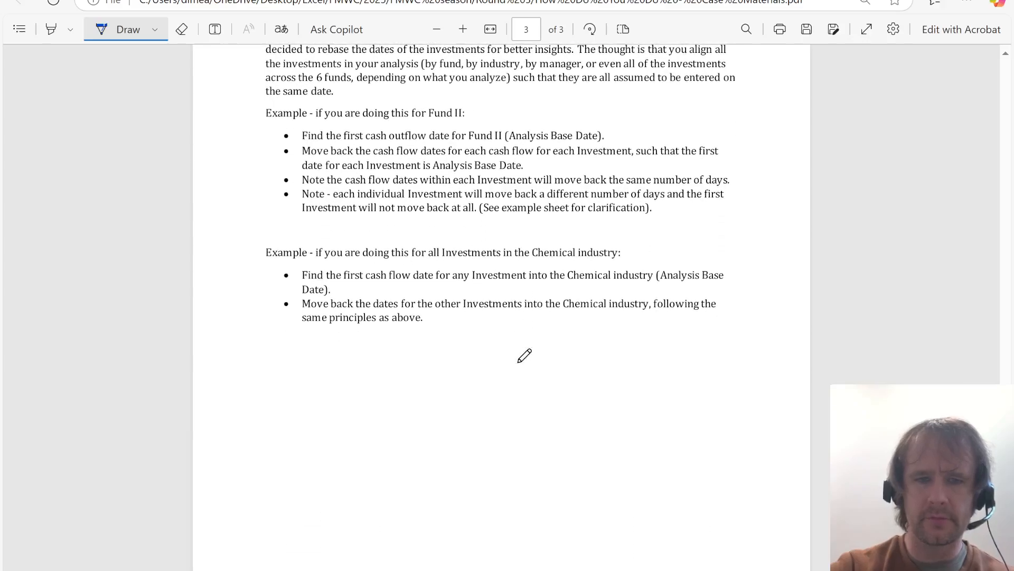
{"action": "key", "text": "alt+Tab"}
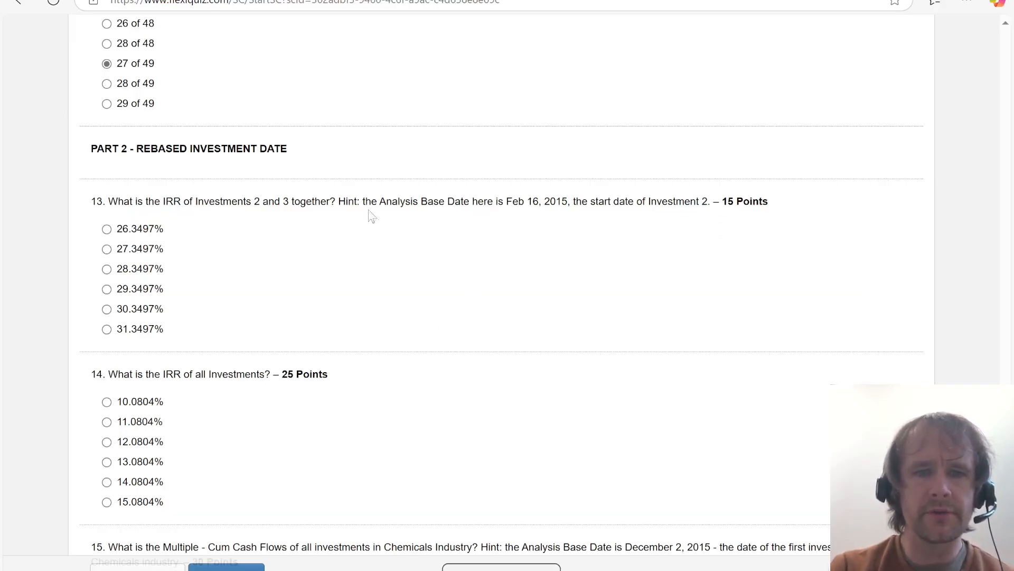
{"action": "scroll", "coordinate": [418, 293], "scroll_direction": "down", "scroll_amount": 2}
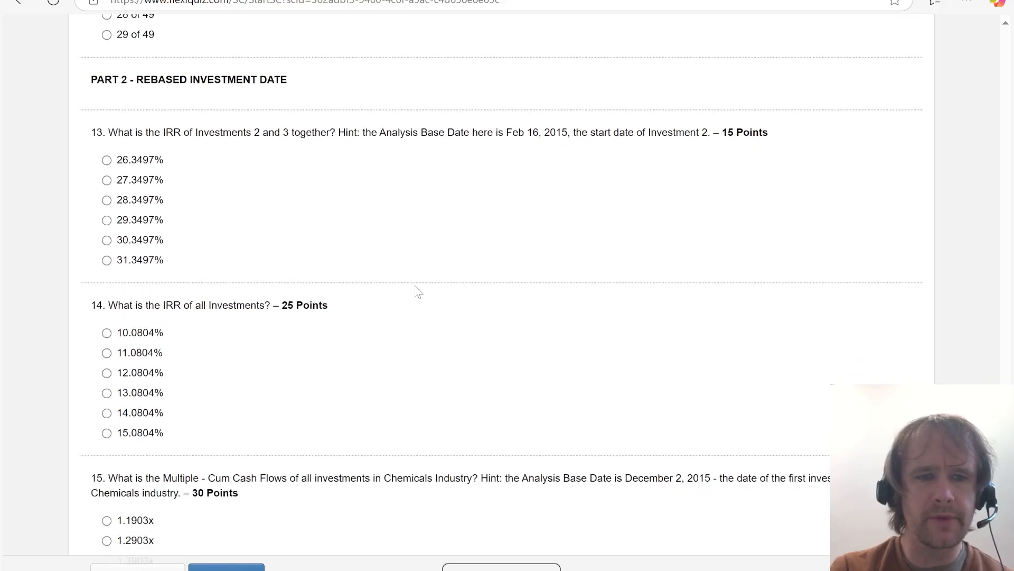
{"action": "scroll", "coordinate": [419, 293], "scroll_direction": "down", "scroll_amount": 1}
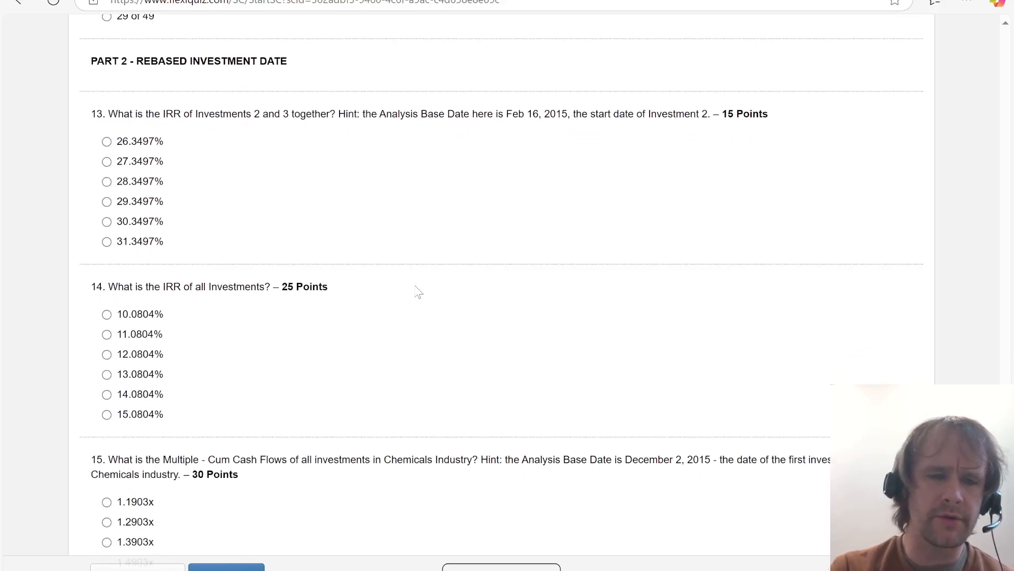
{"action": "scroll", "coordinate": [419, 292], "scroll_direction": "down", "scroll_amount": 2}
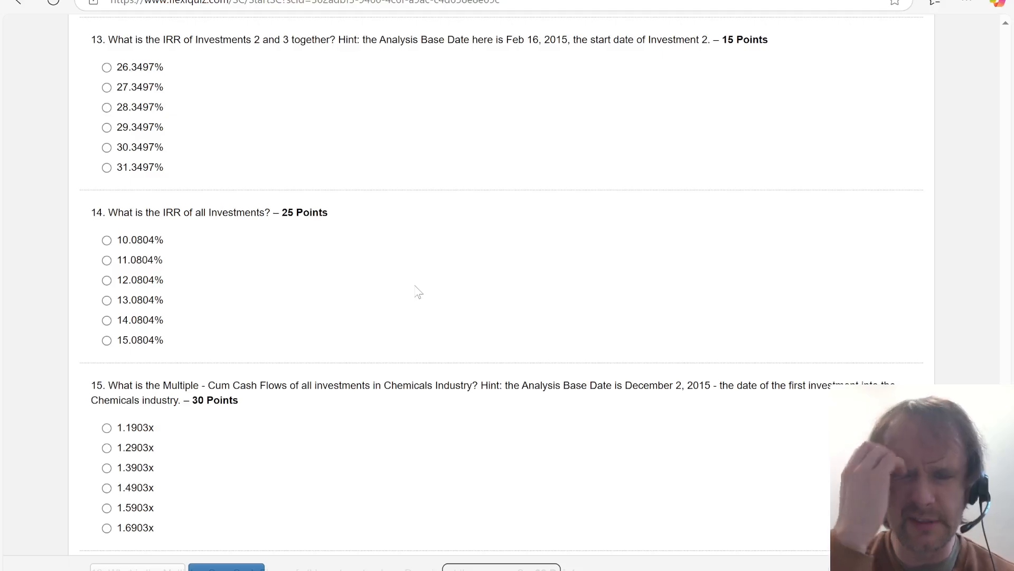
{"action": "scroll", "coordinate": [418, 292], "scroll_direction": "down", "scroll_amount": 4}
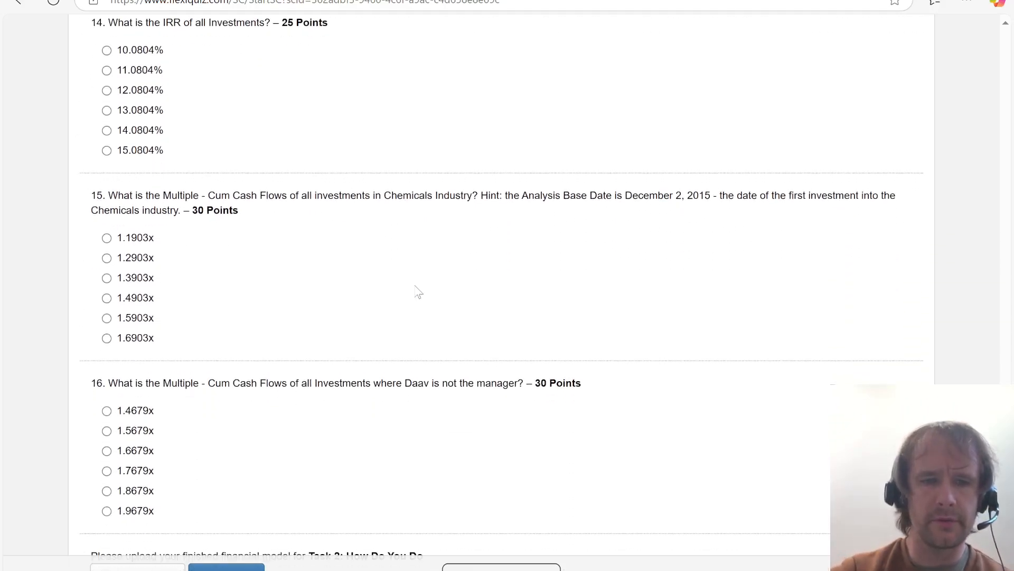
{"action": "scroll", "coordinate": [419, 292], "scroll_direction": "down", "scroll_amount": 1}
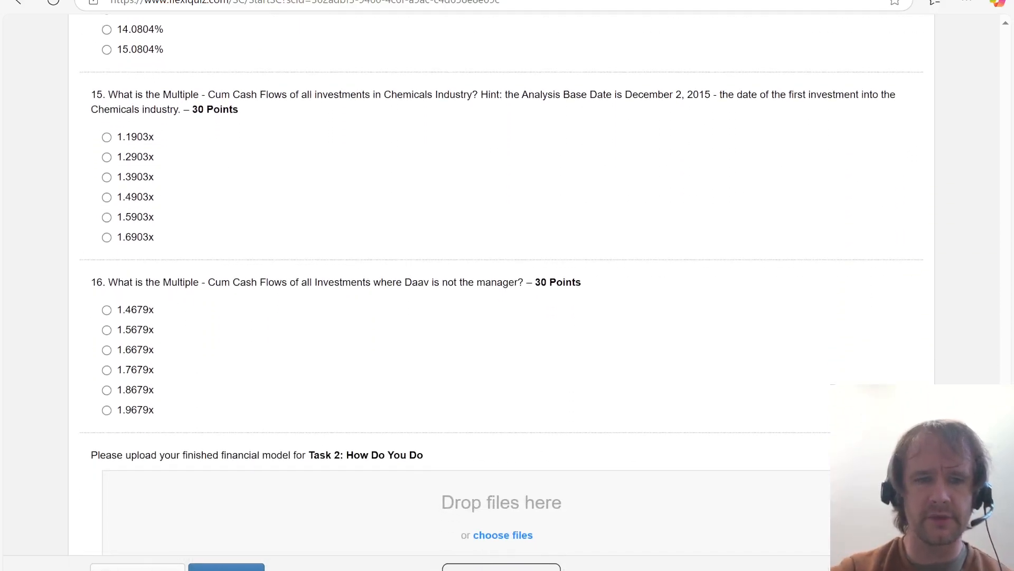
{"action": "scroll", "coordinate": [418, 292], "scroll_direction": "up", "scroll_amount": 5}
{"action": "scroll", "coordinate": [419, 292], "scroll_direction": "up", "scroll_amount": 2}
- Return to the workbook, enter the label Base date in Z3 above the combined cash flow table, and select AA3 beside it
{"action": "key", "text": "alt+Tab"}
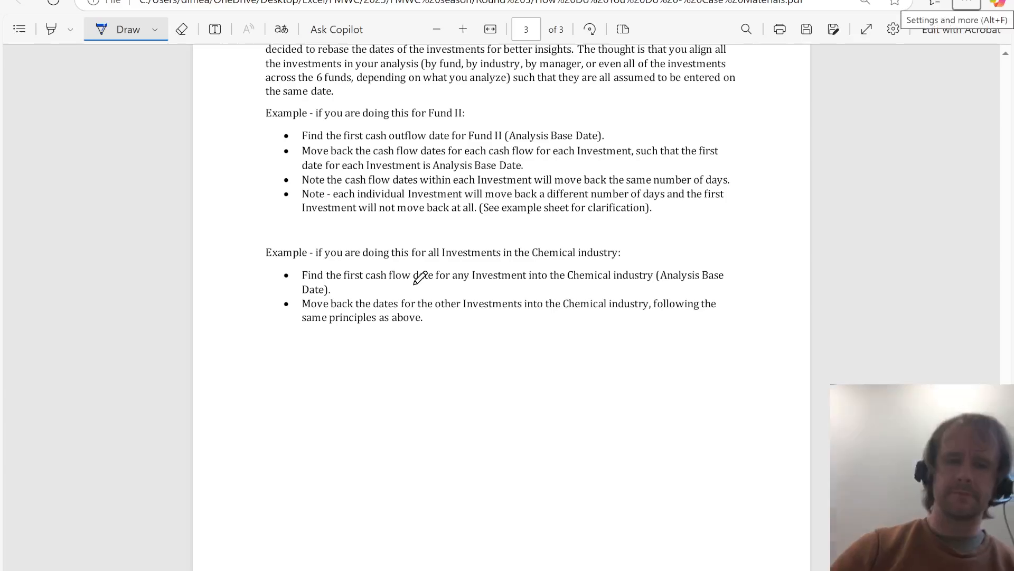
{"action": "key", "text": "alt+Tab"}
{"action": "key", "text": "alt+Tab"}
{"action": "key", "text": "alt+Tab"}
{"action": "key", "text": "Up"}
{"action": "key", "text": "Right"}
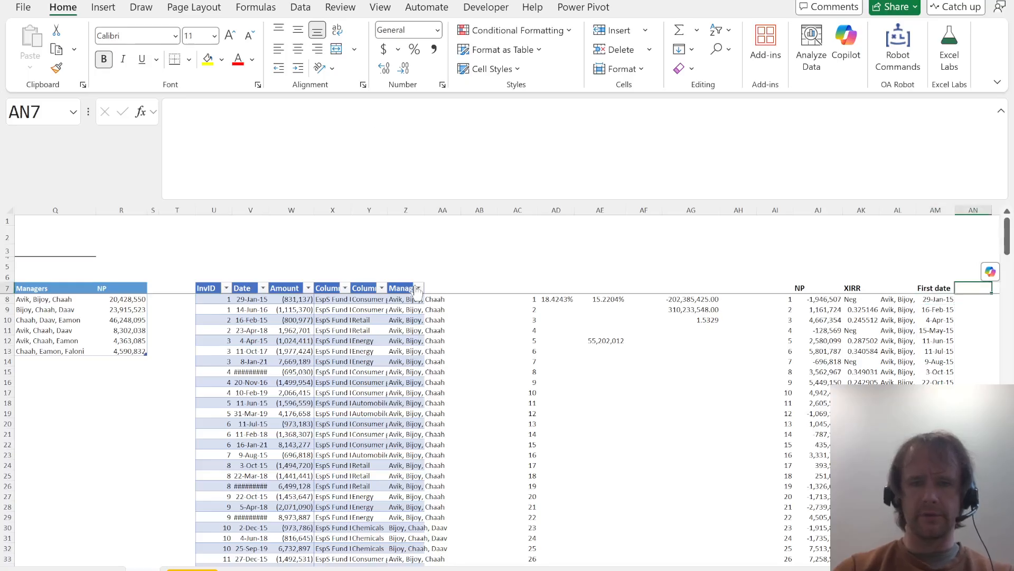
{"action": "left_click", "coordinate": [405, 259]}
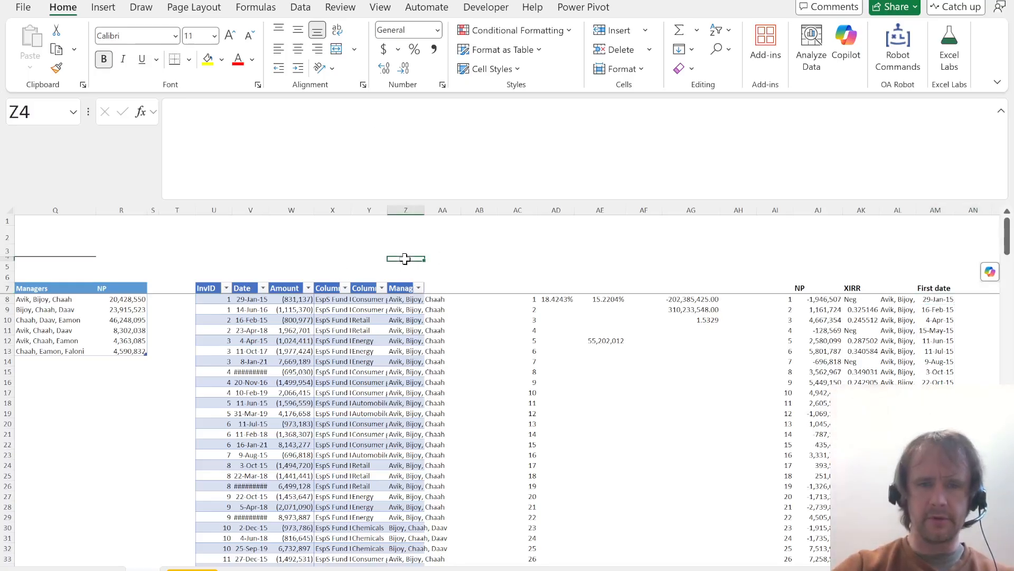
{"action": "key", "text": "Up"}
{"action": "type", "text": "Base d"}
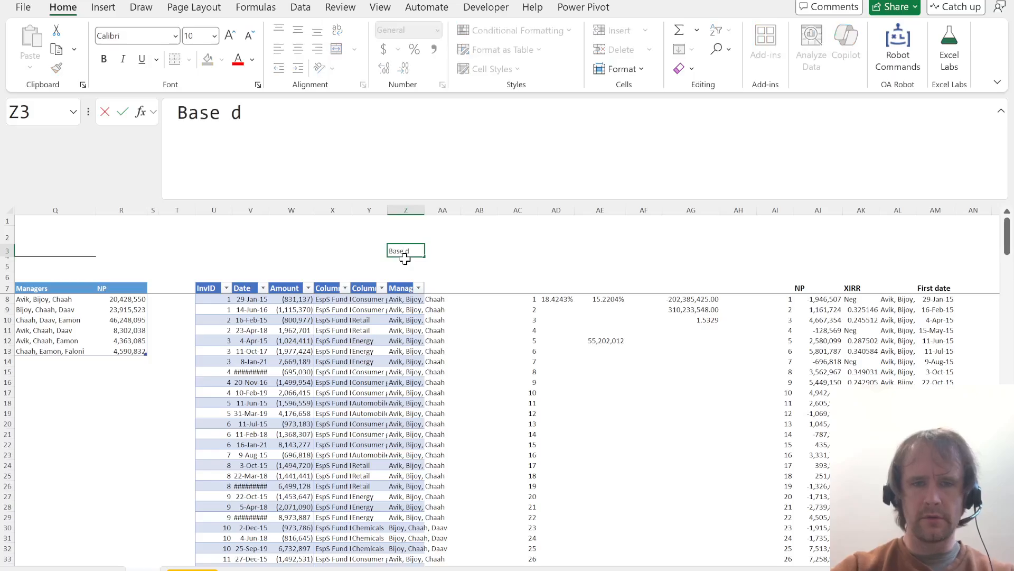
{"action": "type", "text": "ate"}
{"action": "key", "text": "Return"}
{"action": "key", "text": "Right"}
{"action": "key", "text": "Down"}
{"action": "key", "text": "Down"}
{"action": "key", "text": "Up"}
{"action": "key", "text": "Up"}
{"action": "key", "text": "Up"}
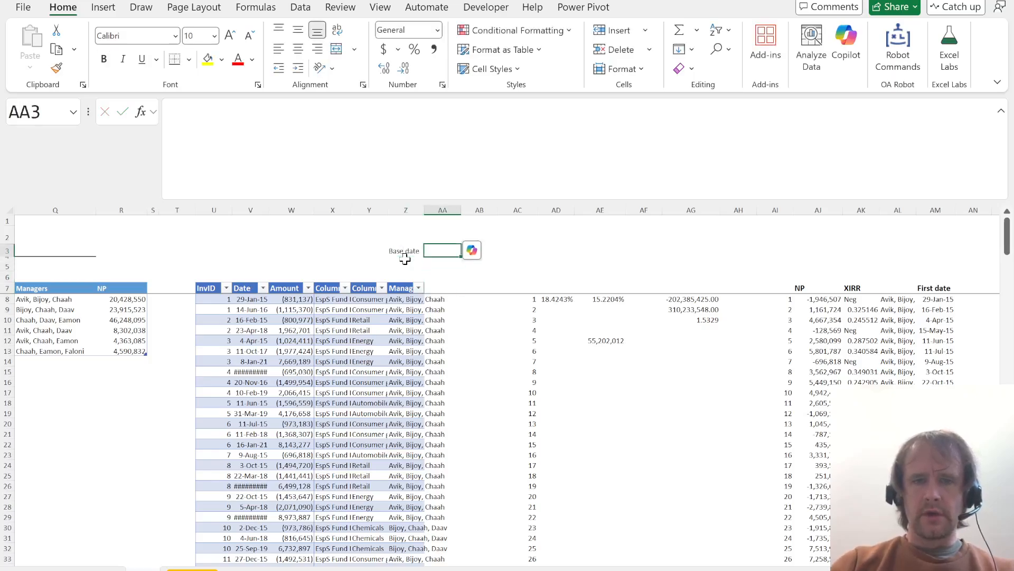
- Recheck question 13's base date hint in the browser, and enter 2015-2-16 as the base date in AA3 of the workbook
{"action": "key", "text": "alt+Tab"}
{"action": "scroll", "coordinate": [404, 265], "scroll_direction": "up", "scroll_amount": 1}
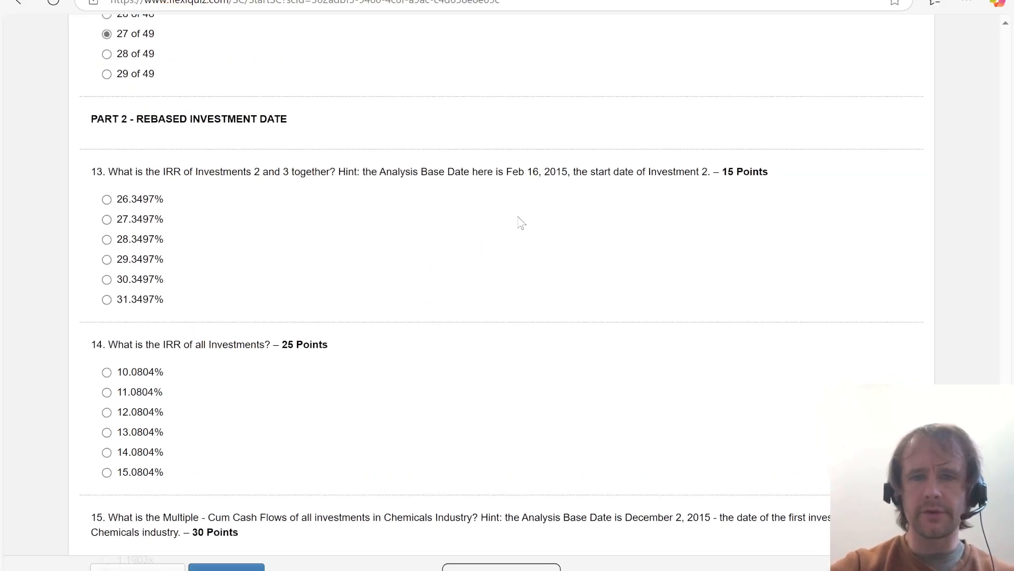
{"action": "key", "text": "alt+Tab"}
{"action": "type", "text": "2015-"}
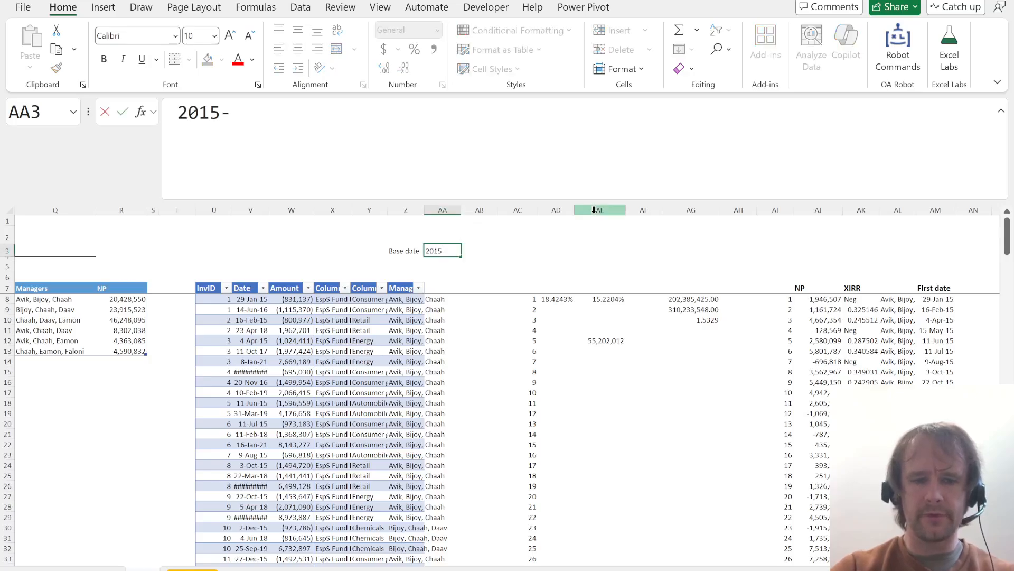
{"action": "type", "text": "2-16"}
{"action": "key", "text": "Return"}
{"action": "key", "text": "Up"}
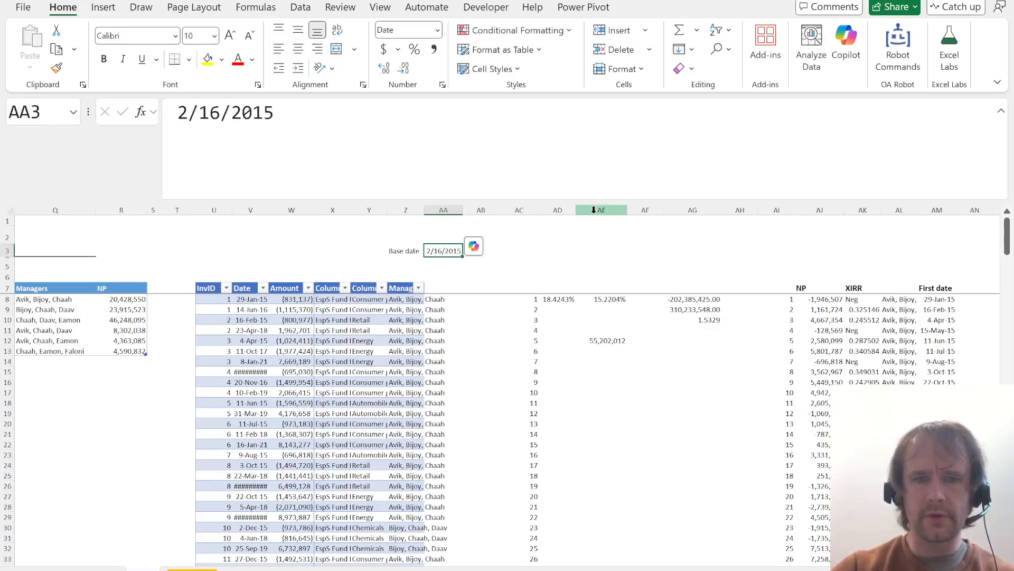
- Insert a new sheet column at AA and extend the cash flow table into it with the header Inv base
{"action": "key", "text": "Down"}
{"action": "key", "text": "Down"}
{"action": "key", "text": "Down"}
{"action": "key", "text": "Down"}
{"action": "key", "text": "Down"}
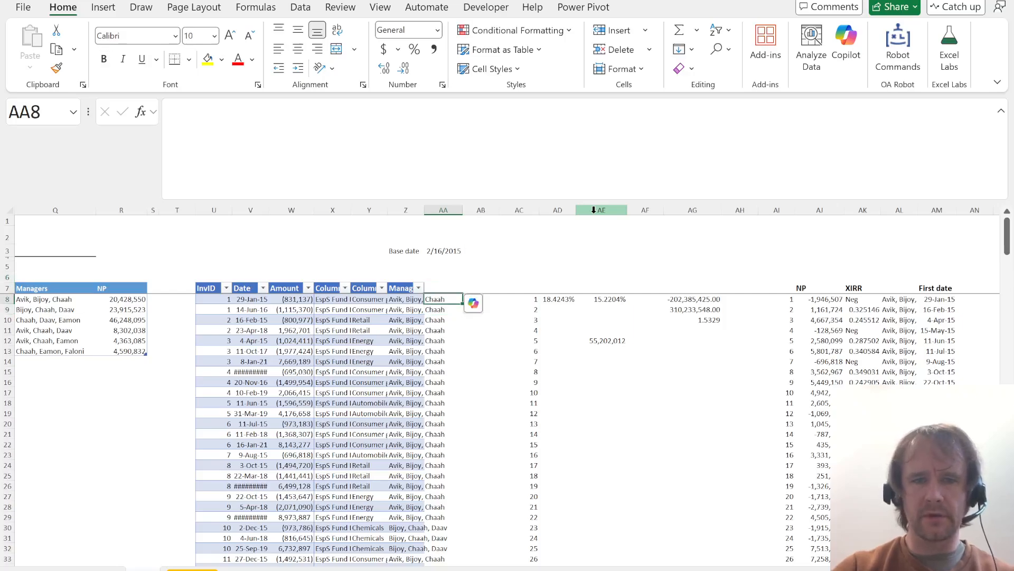
{"action": "key", "text": "ctrl+space"}
{"action": "key", "text": "ctrl+shift+equal"}
{"action": "key", "text": "Up"}
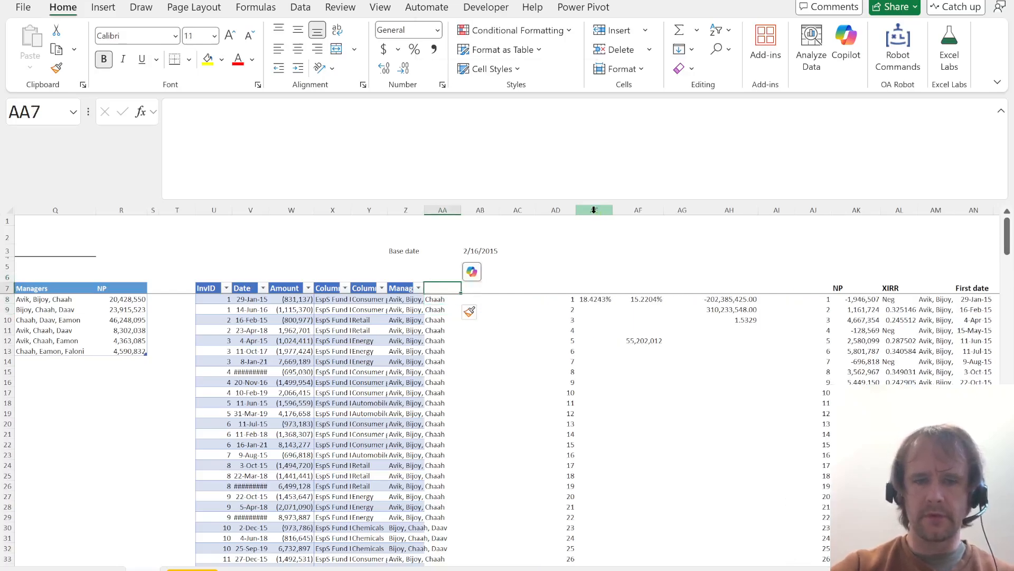
{"action": "type", "text": "Inv base"}
{"action": "key", "text": "Return"}
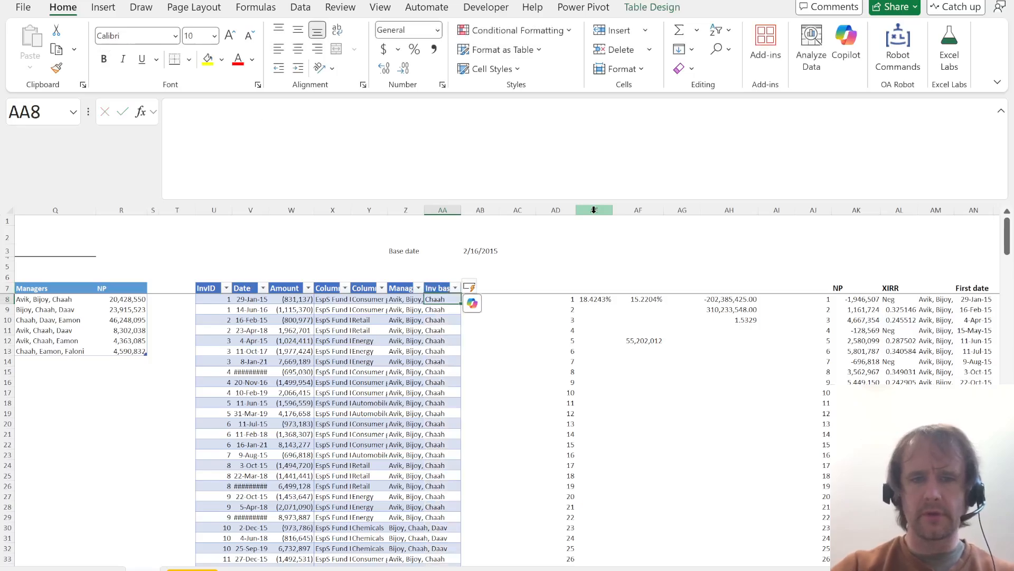
{"action": "type", "text": "=i"}
{"action": "key", "text": "Tab"}
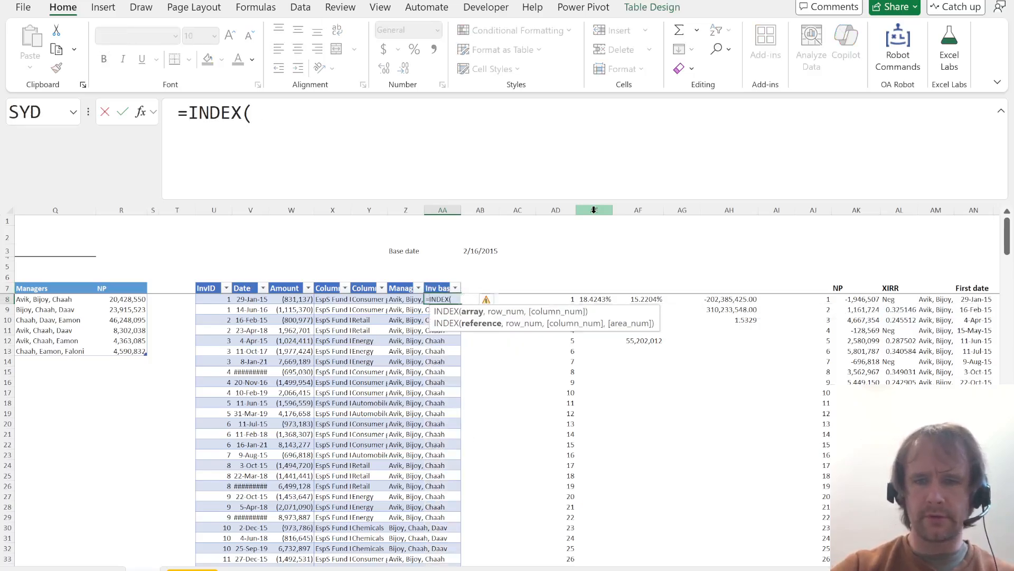
{"action": "key", "text": "ctrl+Right"}
{"action": "key", "text": "ctrl+Right"}
{"action": "key", "text": "ctrl+Right"}
{"action": "key", "text": "ctrl+Right"}
{"action": "key", "text": "ctrl+Right"}
{"action": "key", "text": "ctrl+shift+Down"}
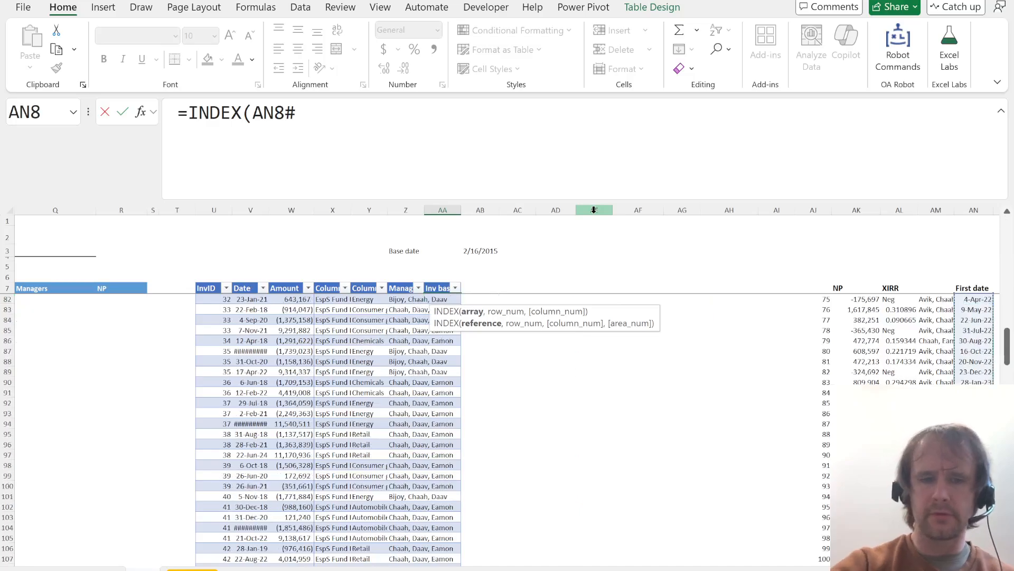
{"action": "key", "text": "F4"}
{"action": "type", "text": ","}
{"action": "key", "text": "ctrl+Left"}
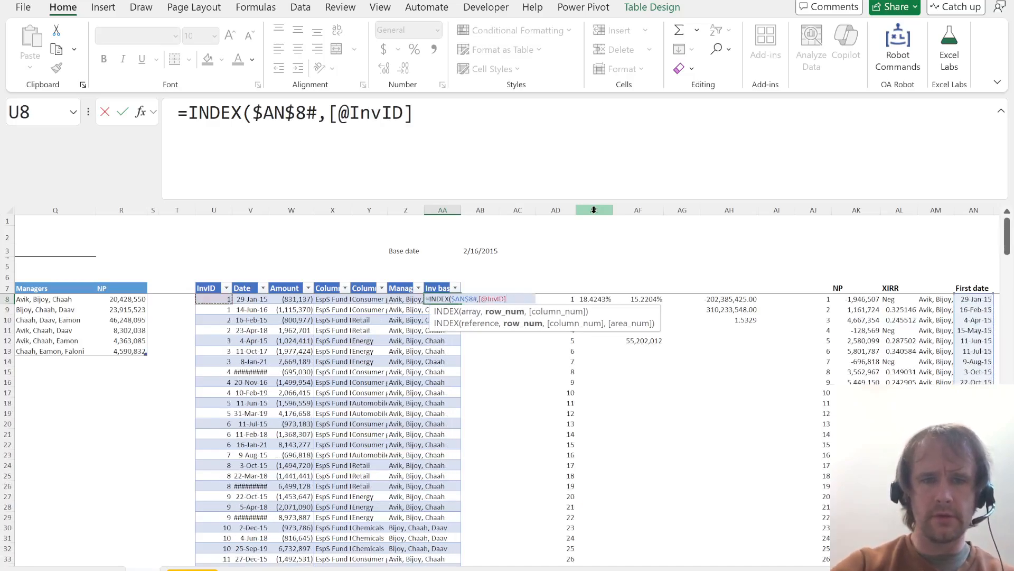
{"action": "key", "text": "Return"}
- Format all the Inv base column values in the cash flow table as dates
{"action": "key", "text": "Up"}
{"action": "key", "text": "ctrl+shift+Down"}
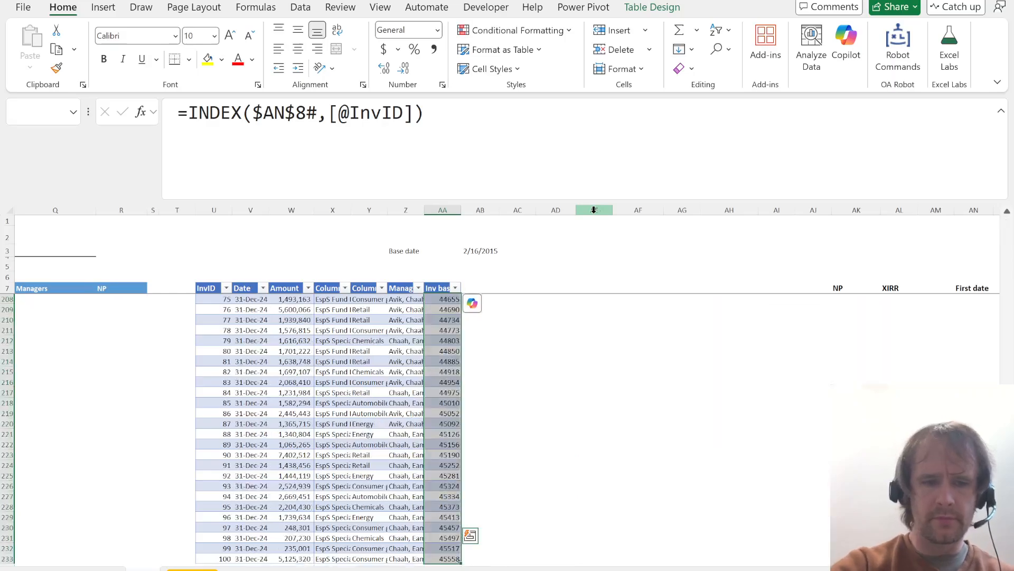
{"action": "key", "text": "ctrl+shift+3"}
{"action": "key", "text": "ctrl+Up"}
{"action": "key", "text": "Down"}
- Add a Rebased date column to the table at AB7 and autofit its width to the header
{"action": "key", "text": "Right"}
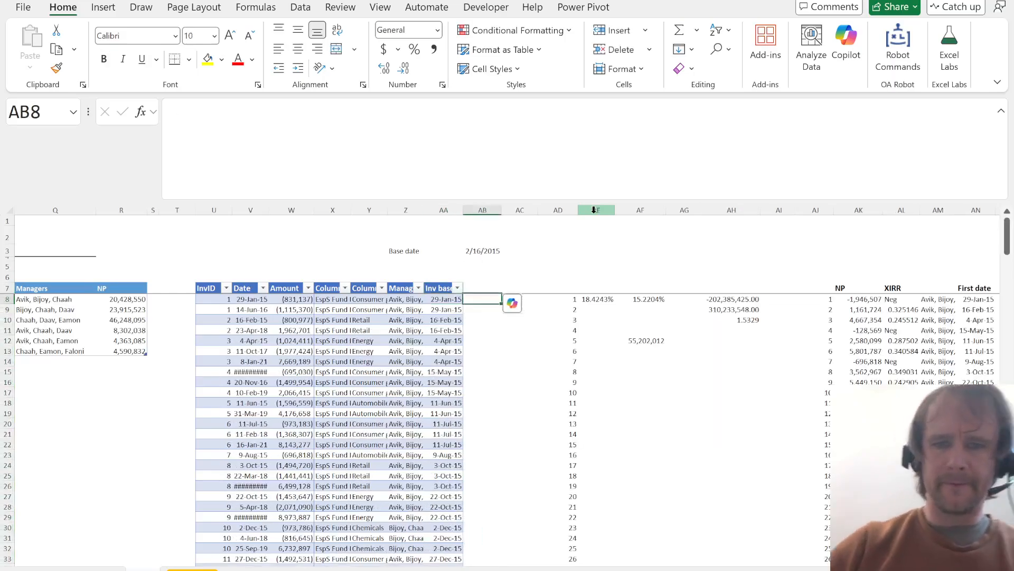
{"action": "key", "text": "Up"}
{"action": "type", "text": "Rebass"}
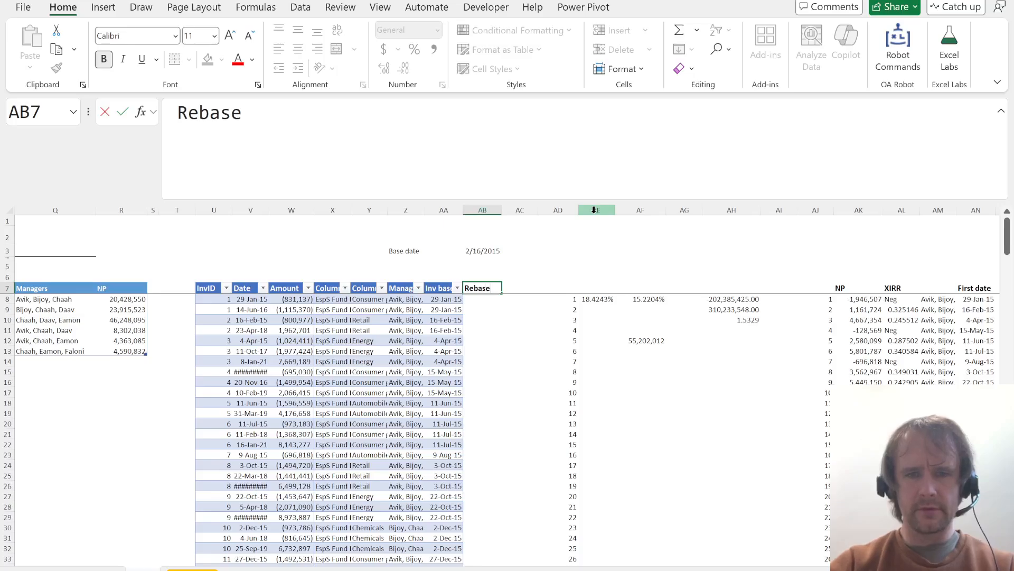
{"action": "type", "text": "d date"}
{"action": "key", "text": "Return"}
{"action": "key", "text": "Up"}
{"action": "key", "text": "alt+h"}
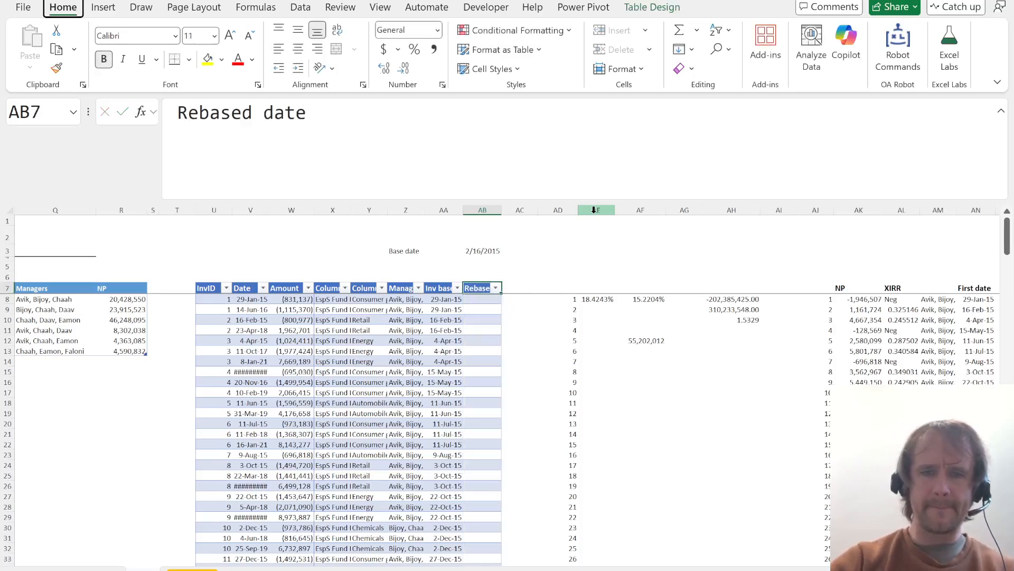
{"action": "key", "text": "o"}
{"action": "key", "text": "i"}
{"action": "key", "text": "Down"}
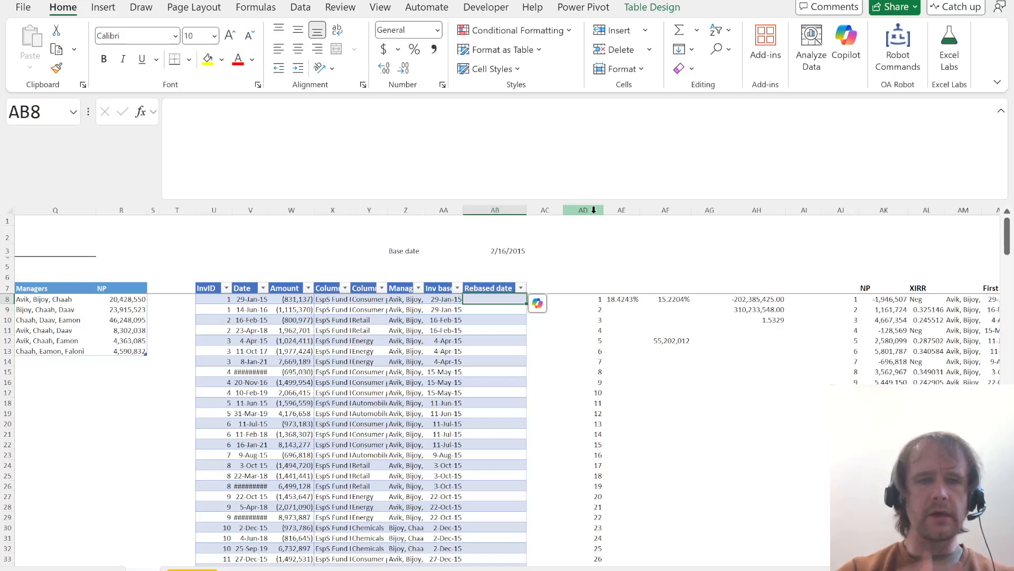
{"action": "type", "text": "="}
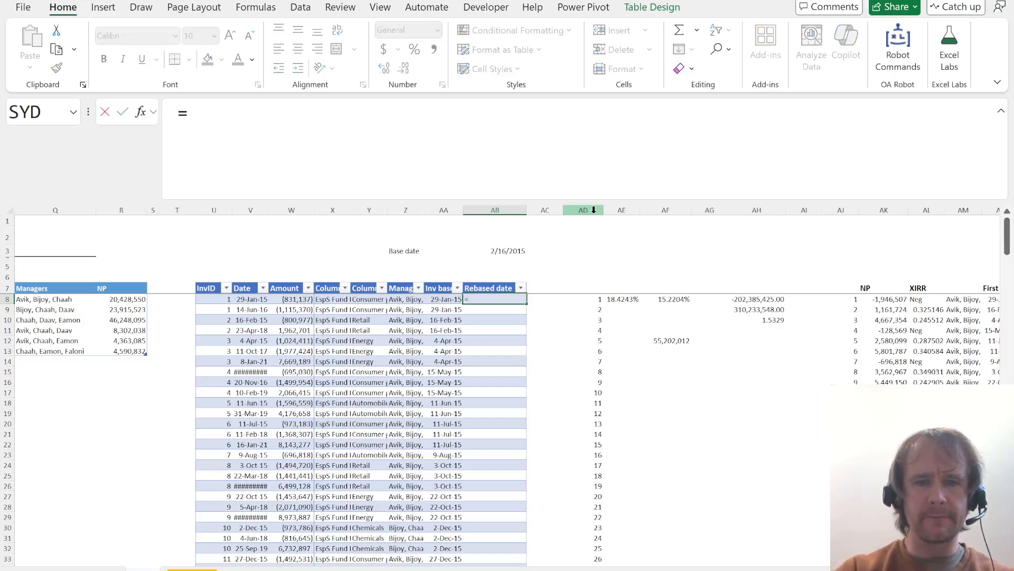
{"action": "key", "text": "Left"}
{"action": "key", "text": "Left"}
{"action": "key", "text": "Left"}
{"action": "key", "text": "Left"}
{"action": "key", "text": "Left"}
{"action": "key", "text": "Left"}
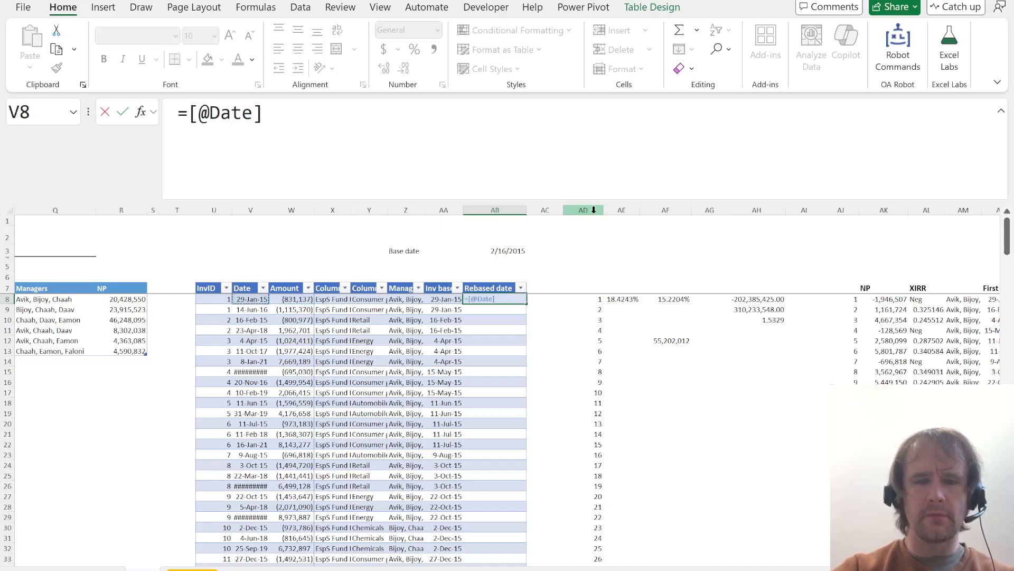
{"action": "type", "text": "-"}
{"action": "key", "text": "Escape"}
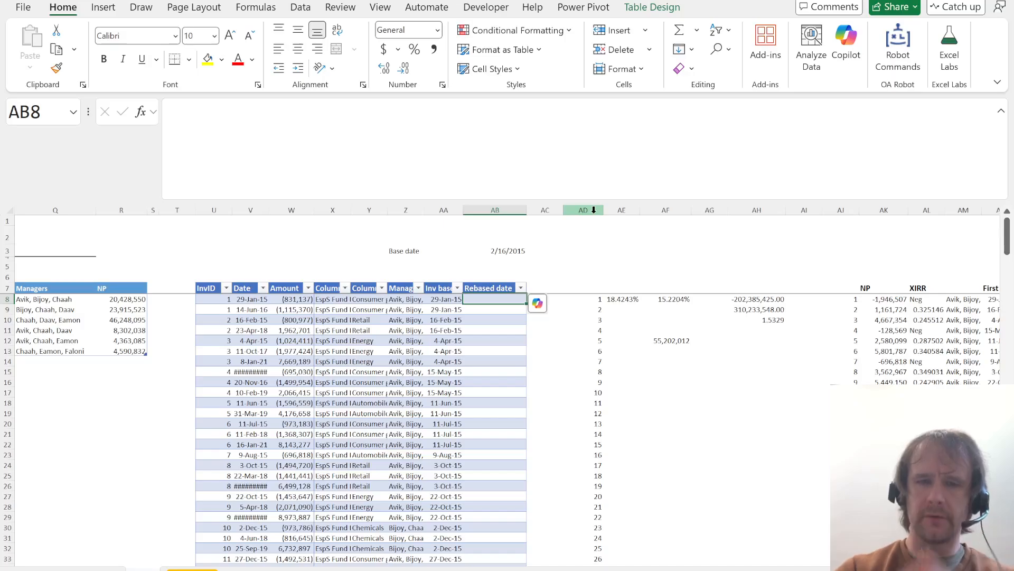
{"action": "type", "text": "="}
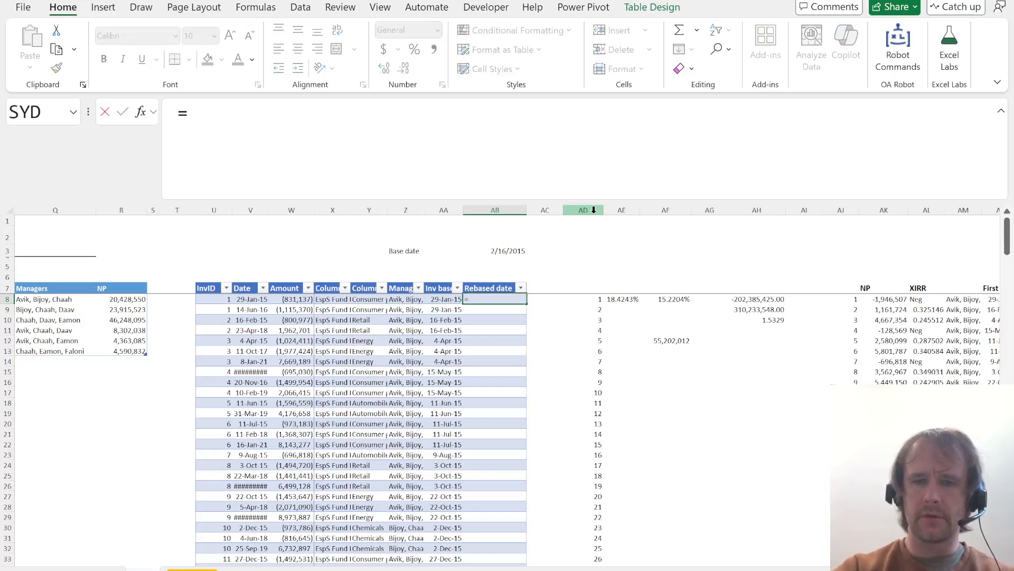
{"action": "type", "text": "("}
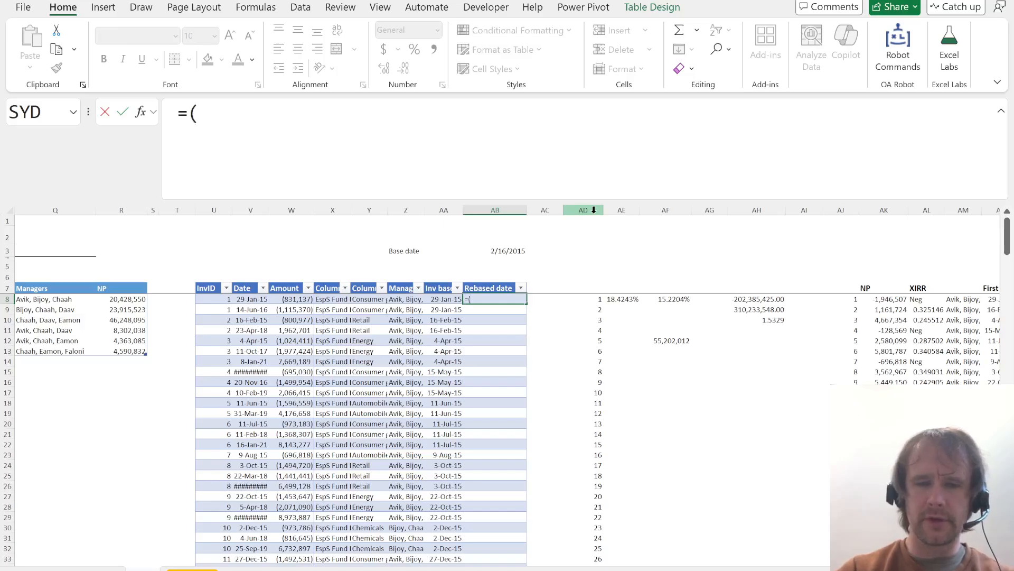
{"action": "key", "text": "Left"}
{"action": "type", "text": "-"}
{"action": "key", "text": "Up"}
{"action": "key", "text": "Up"}
{"action": "key", "text": "Up"}
{"action": "key", "text": "Up"}
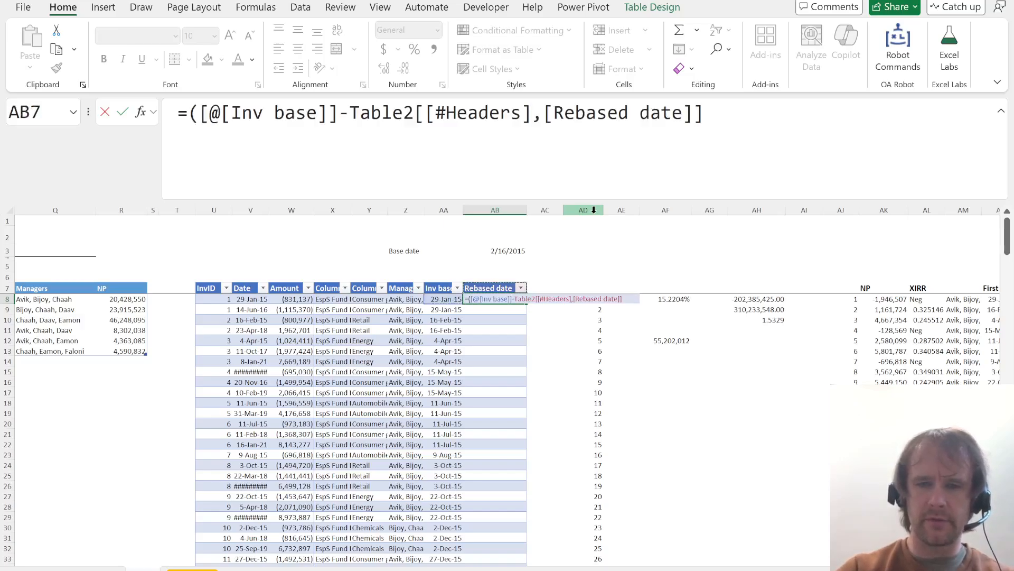
{"action": "type", "text": ")"}
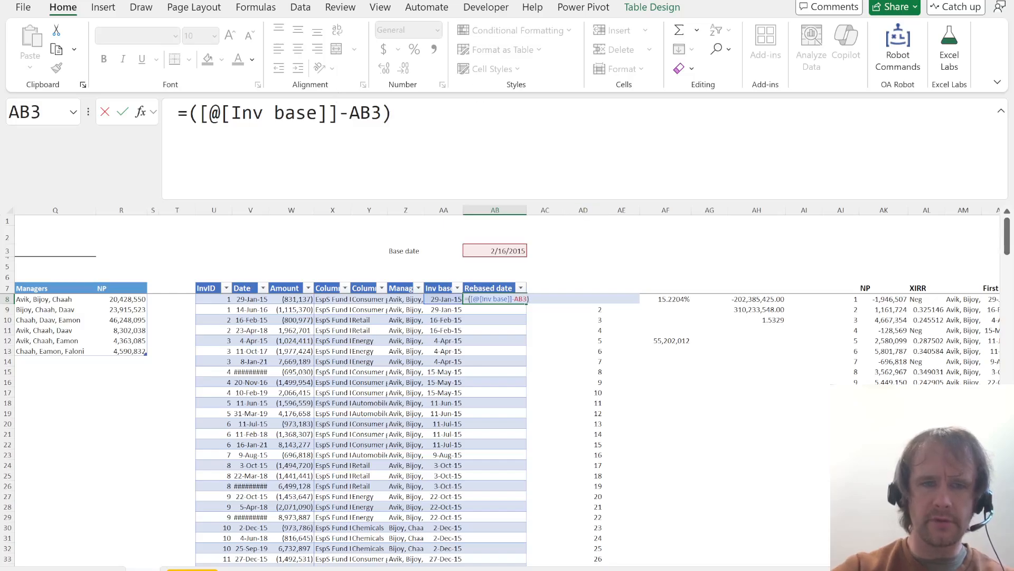
{"action": "left_click", "coordinate": [188, 112]}
{"action": "left_click", "coordinate": [250, 299]}
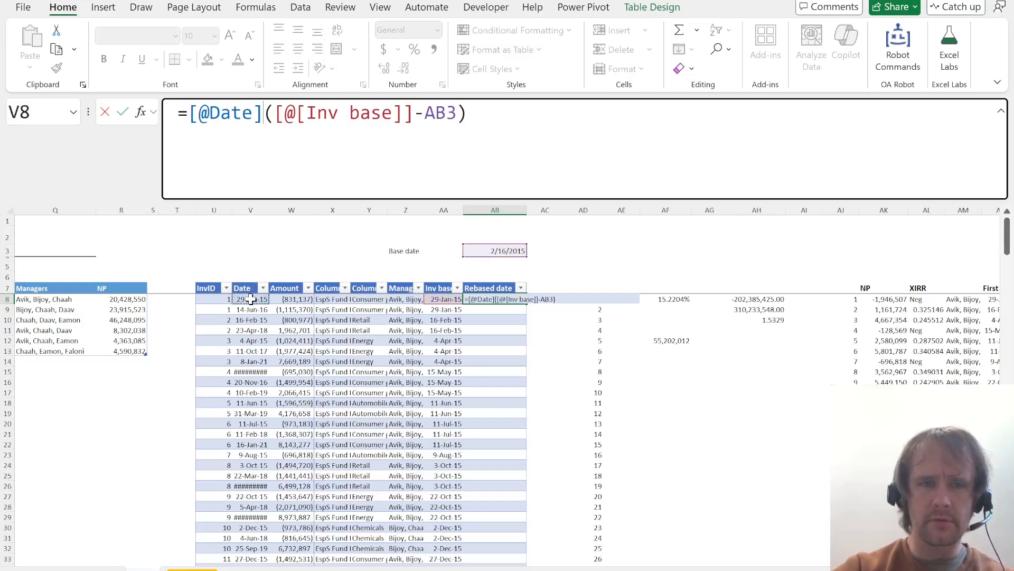
{"action": "type", "text": "-"}
{"action": "key", "text": "Return"}
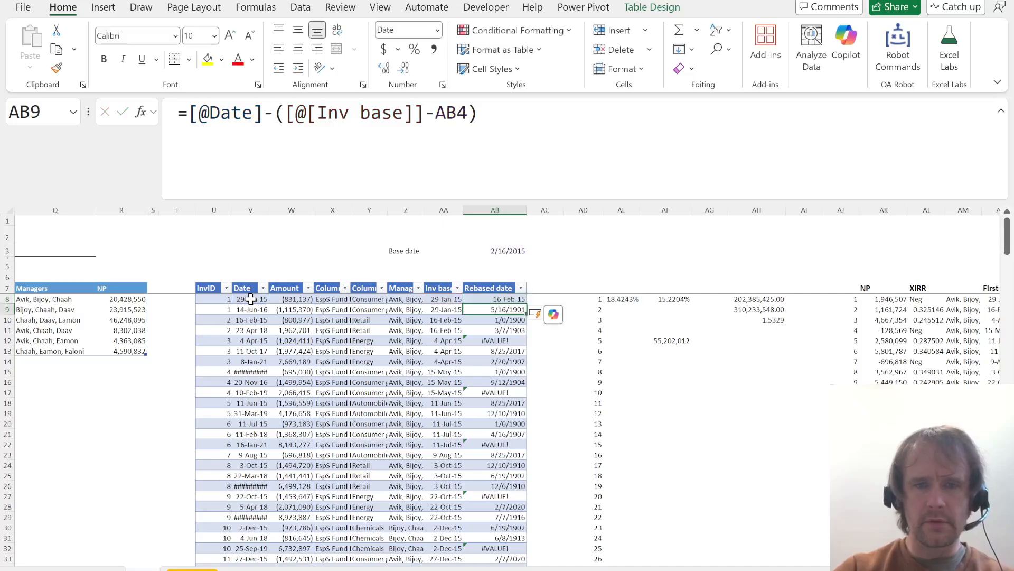
- Filter the cash flow table's InvID column to show only investments 2 and 3
{"action": "key", "text": "Up"}
{"action": "key", "text": "Left"}
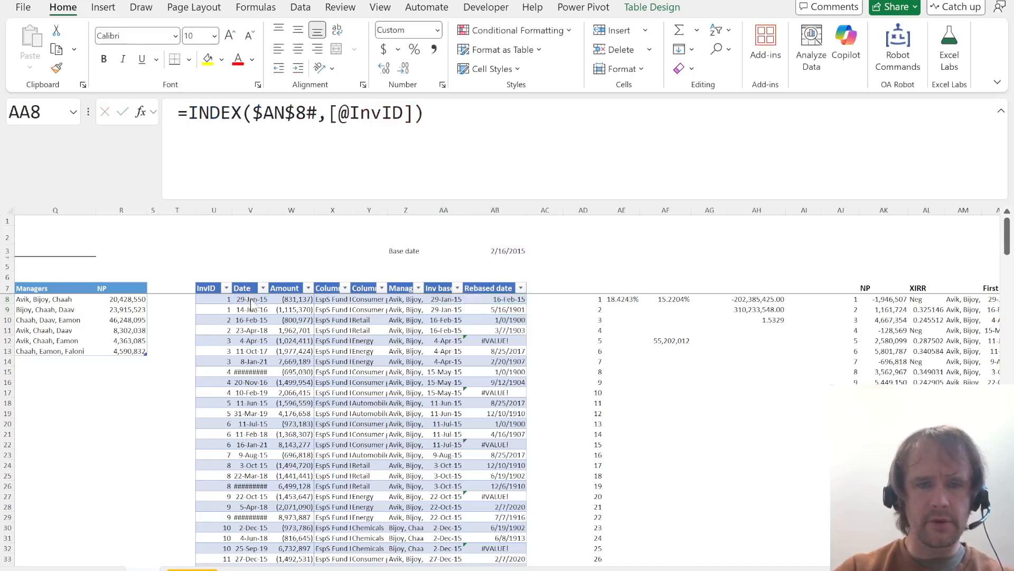
{"action": "key", "text": "alt+Tab"}
{"action": "key", "text": "alt+Tab"}
{"action": "key", "text": "Left"}
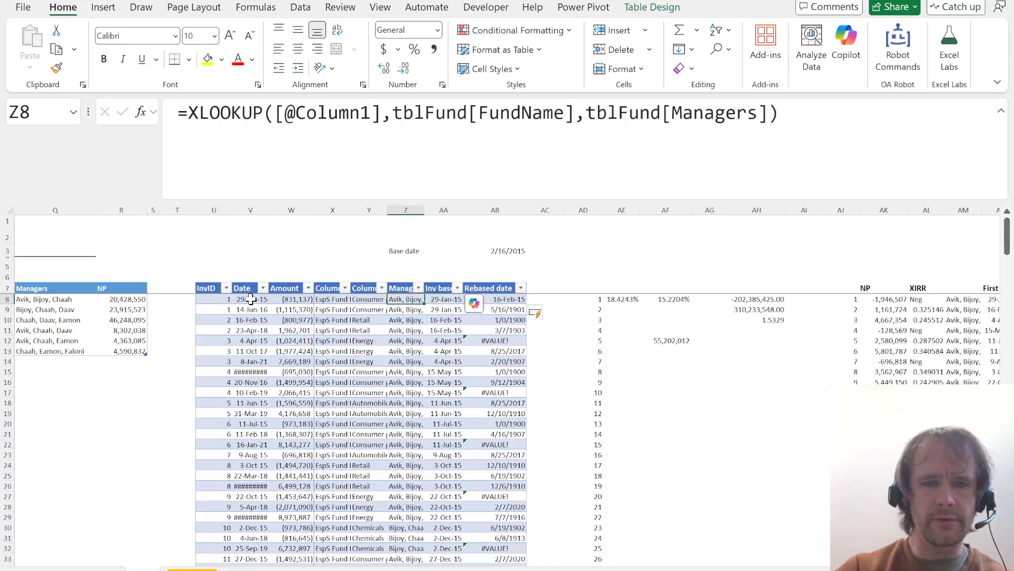
{"action": "key", "text": "Left"}
{"action": "key", "text": "Left"}
{"action": "key", "text": "Left"}
{"action": "key", "text": "Left"}
{"action": "key", "text": "Left"}
{"action": "key", "text": "Up"}
{"action": "key", "text": "alt+Down"}
{"action": "key", "text": "Down"}
{"action": "key", "text": "Down"}
{"action": "key", "text": "Down"}
{"action": "key", "text": "Down"}
{"action": "key", "text": "Down"}
{"action": "key", "text": "Down"}
{"action": "key", "text": "Down"}
{"action": "key", "text": "Down"}
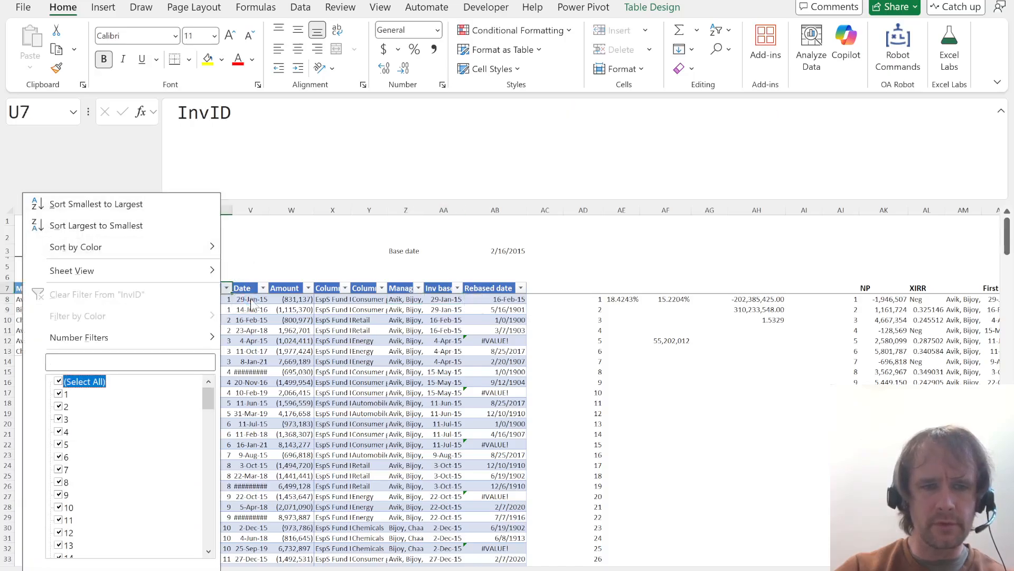
{"action": "key", "text": "Down"}
{"action": "key", "text": "Up"}
{"action": "key", "text": "space"}
{"action": "key", "text": "Down"}
{"action": "key", "text": "Down"}
{"action": "key", "text": "space"}
{"action": "key", "text": "Down"}
{"action": "key", "text": "space"}
{"action": "key", "text": "Return"}
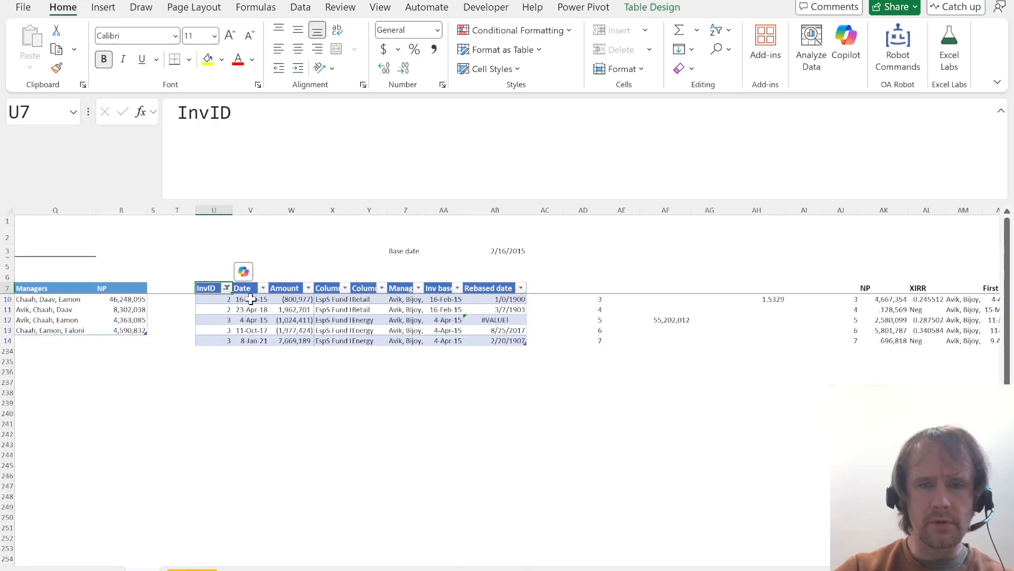
- Clear the InvID filter so the cash flow table shows all investments
{"action": "key", "text": "ctrl+Right"}
{"action": "key", "text": "alt+a"}
{"action": "key", "text": "c"}
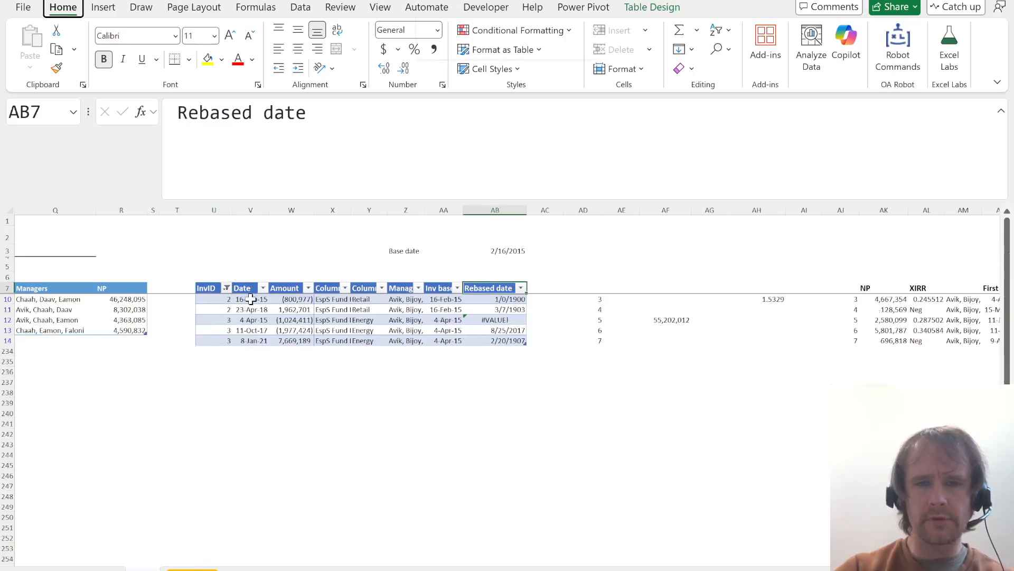
{"action": "key", "text": "Down"}
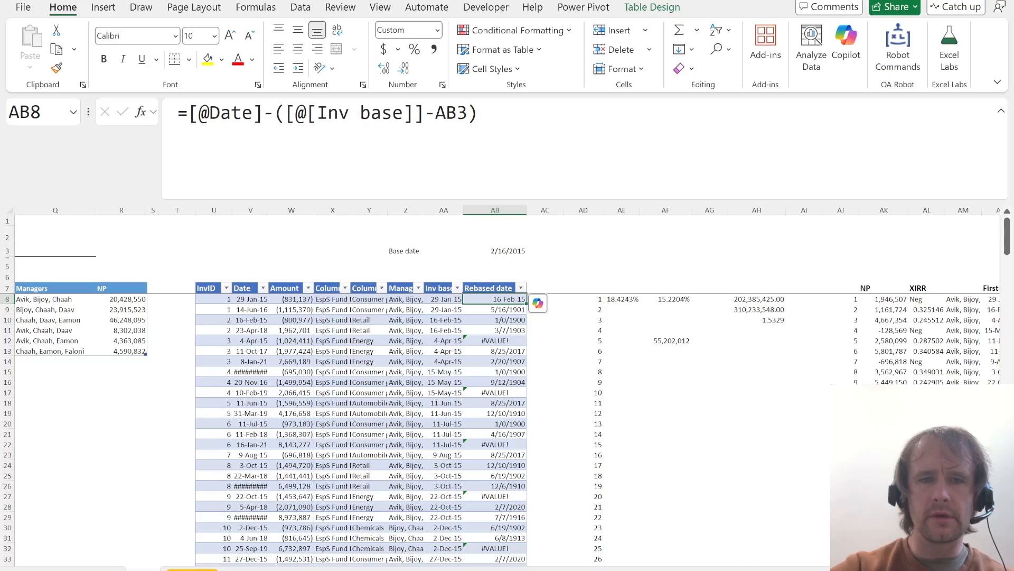
{"action": "key", "text": "F2"}
{"action": "key", "text": "F4"}
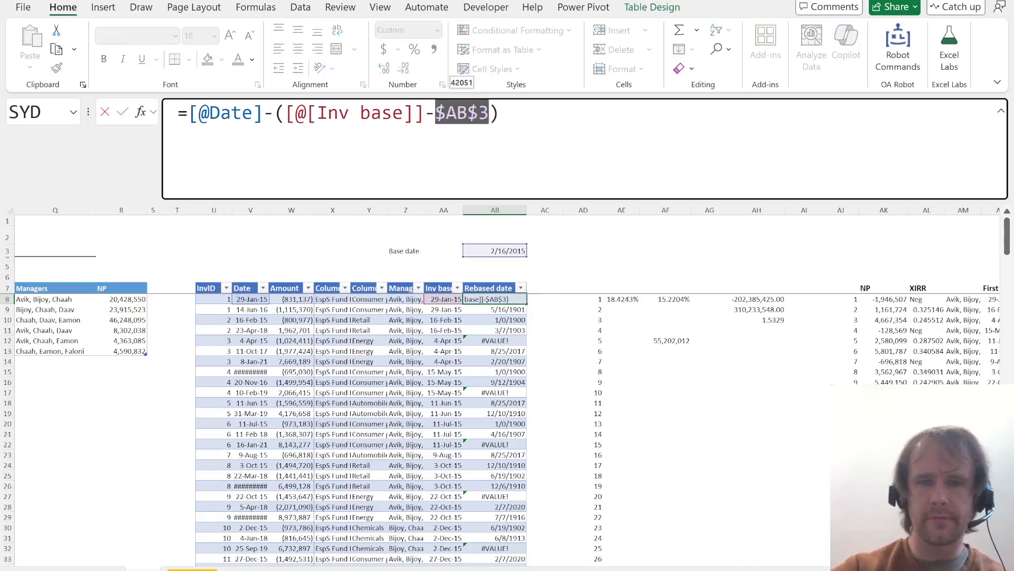
{"action": "key", "text": "Return"}
- With the rebased dates corrected, filter the table's InvID column again to investments 2 and 3 only
{"action": "key", "text": "ctrl+Up"}
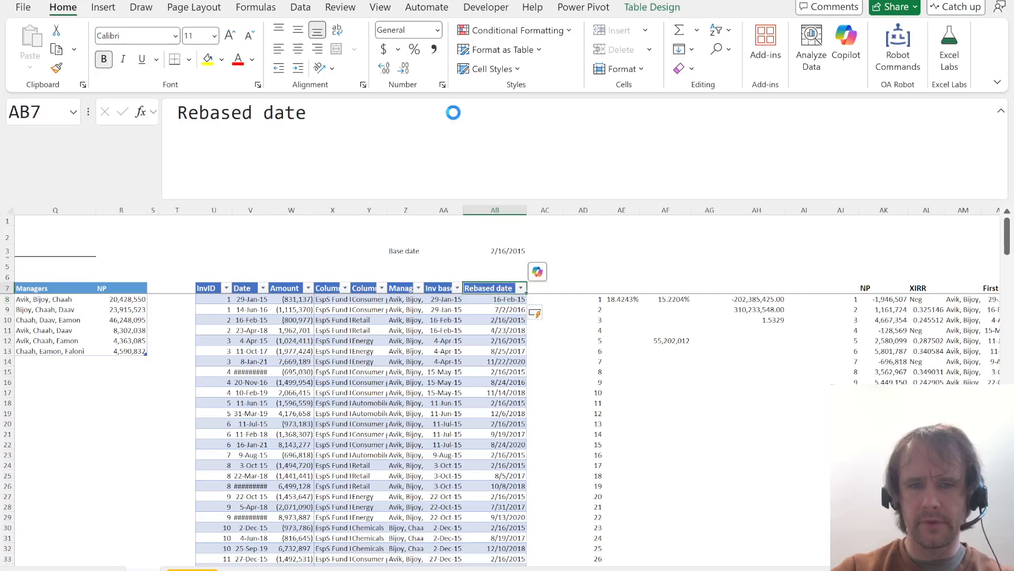
{"action": "key", "text": "alt+Down"}
{"action": "key", "text": "Escape"}
{"action": "key", "text": "Down"}
{"action": "key", "text": "ctrl+Left"}
{"action": "key", "text": "Up"}
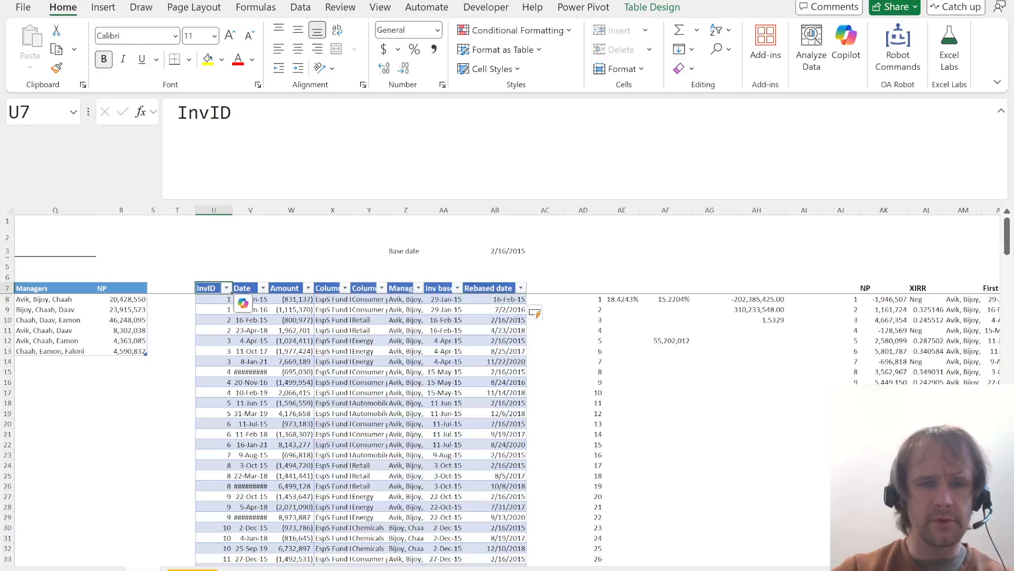
{"action": "key", "text": "alt+Down"}
{"action": "key", "text": "Down"}
{"action": "key", "text": "space"}
{"action": "key", "text": "Down"}
{"action": "key", "text": "Down"}
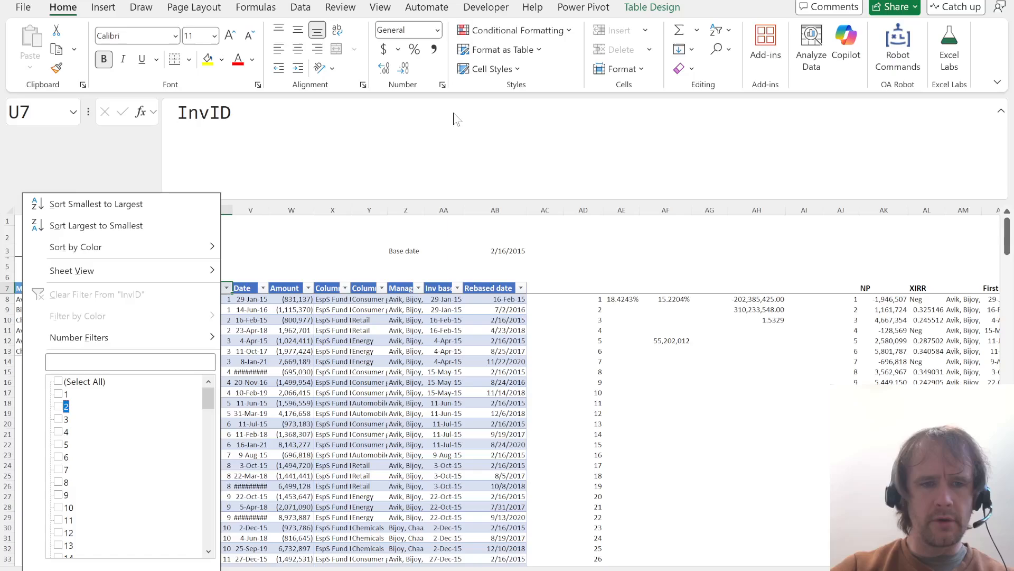
{"action": "key", "text": "space"}
{"action": "key", "text": "Down"}
{"action": "key", "text": "space"}
{"action": "key", "text": "Return"}
- Copy the date formatting of Date cell V10 onto the first visible Rebased date cell, AB10
{"action": "key", "text": "ctrl+Right"}
{"action": "key", "text": "Down"}
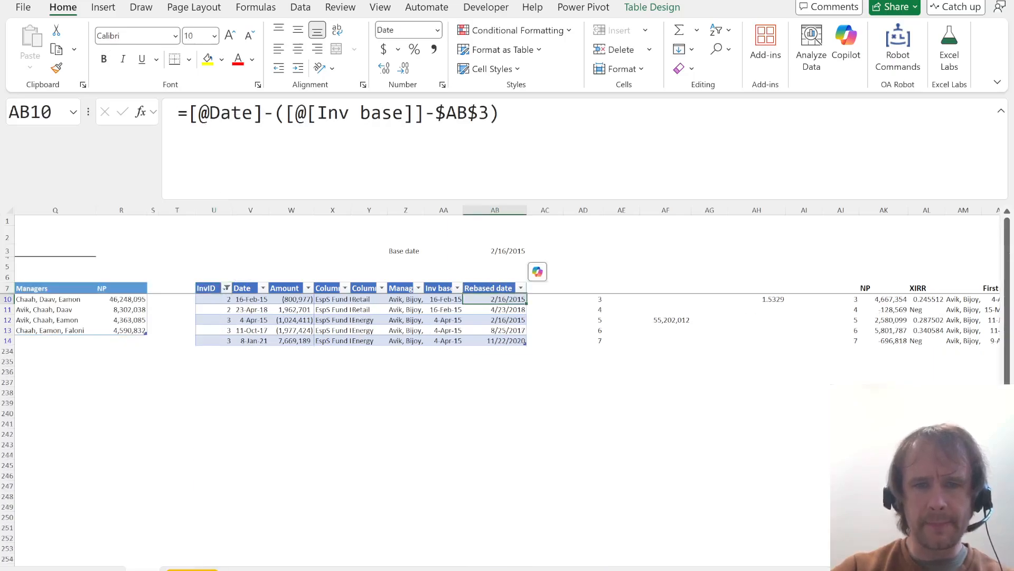
{"action": "key", "text": "shift+space"}
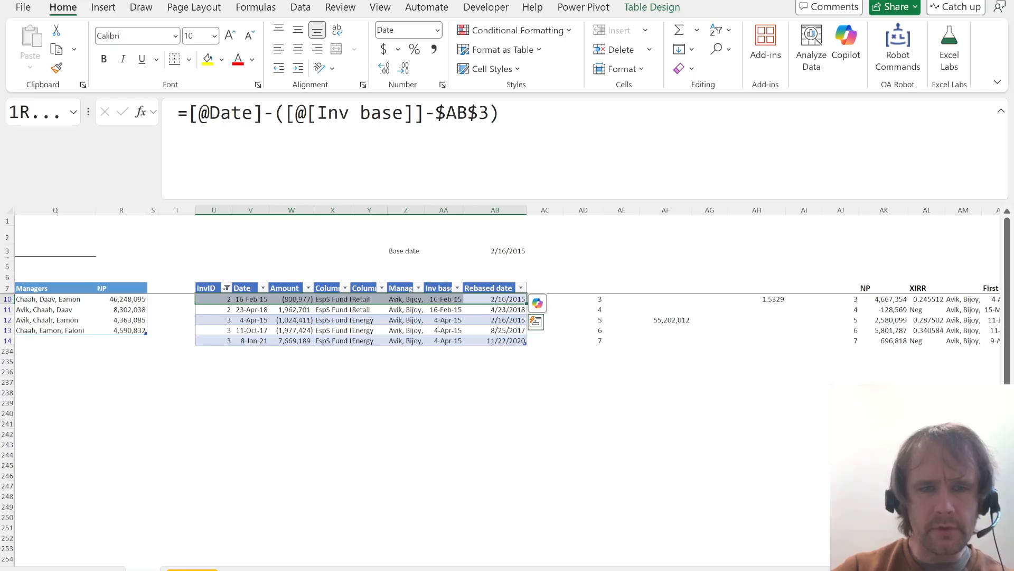
{"action": "key", "text": "ctrl+Left"}
{"action": "key", "text": "Right"}
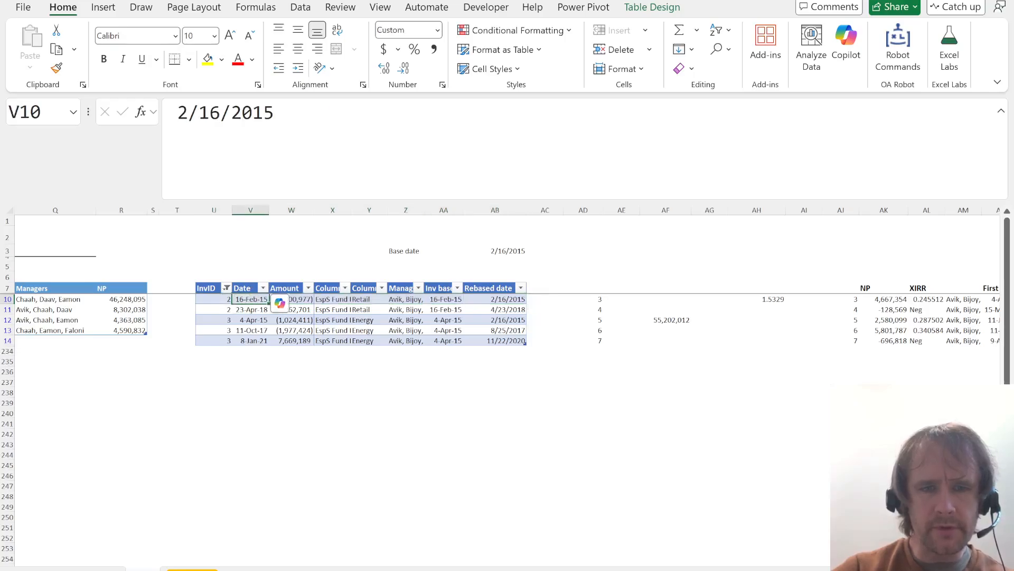
{"action": "key", "text": "ctrl+c"}
{"action": "key", "text": "ctrl+Right"}
{"action": "key", "text": "alt"}
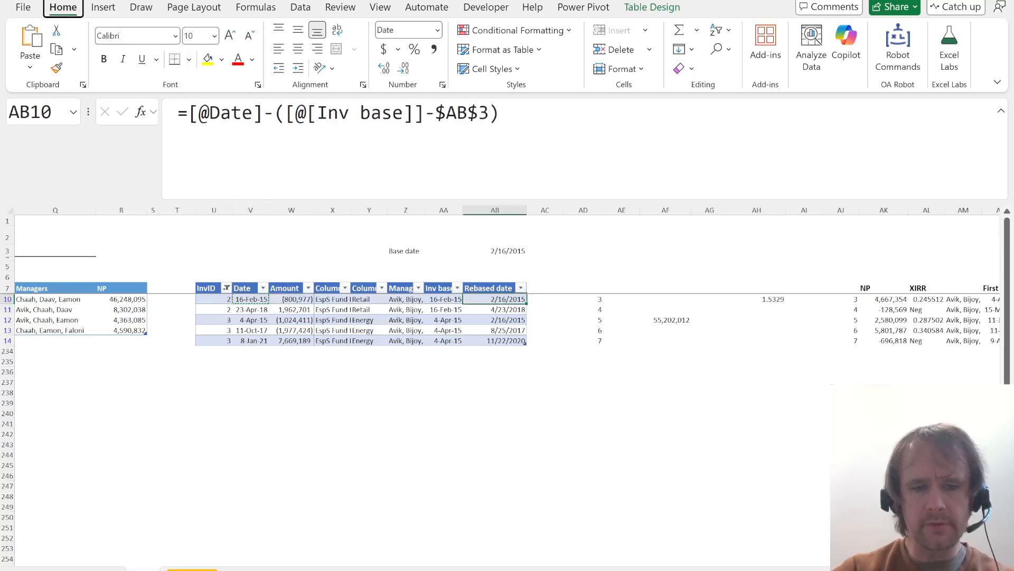
{"action": "key", "text": "h"}
{"action": "key", "text": "v"}
{"action": "key", "text": "r"}
- Paste the same date formatting onto the visible Rebased date cells of investments 2 and 3
{"action": "key", "text": "ctrl+shift+Down"}
{"action": "key", "text": "alt"}
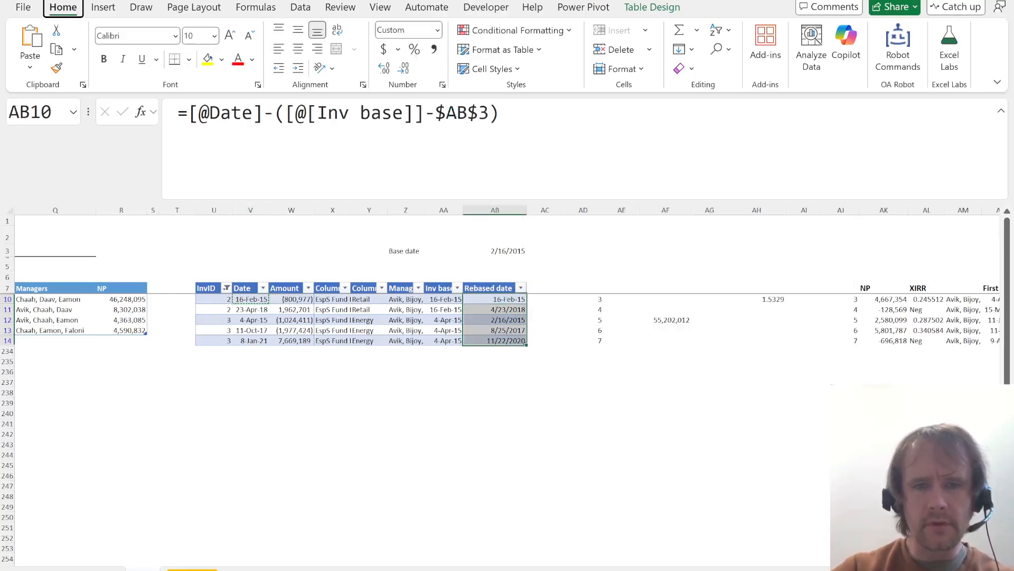
{"action": "key", "text": "e"}
{"action": "key", "text": "s"}
{"action": "key", "text": "t"}
{"action": "key", "text": "Return"}
- Check the rebased dates of investments 2 and 3, and reread question 13 in the browser quiz
{"action": "key", "text": "Down"}
{"action": "key", "text": "Down"}
{"action": "key", "text": "Down"}
{"action": "key", "text": "Down"}
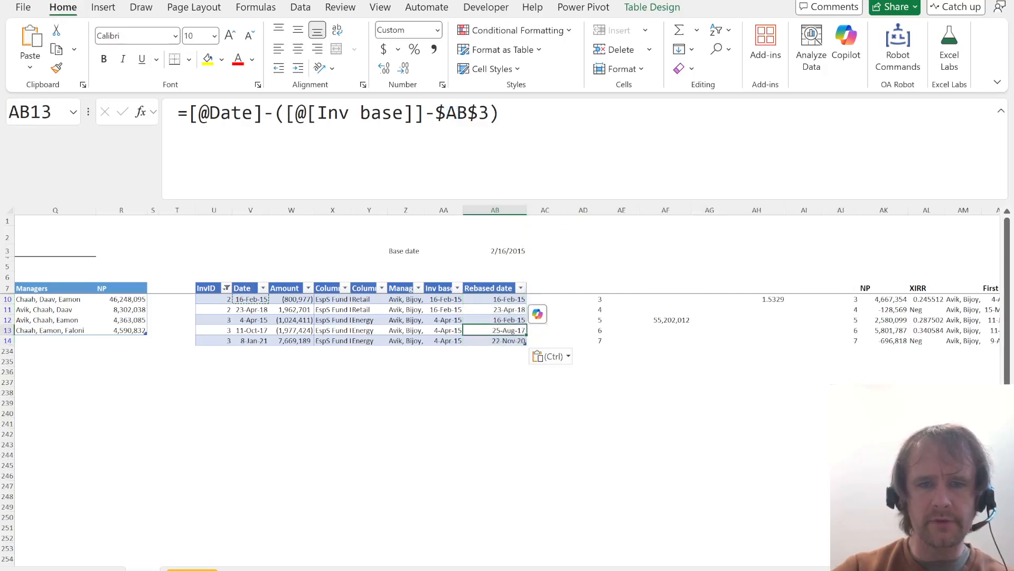
{"action": "key", "text": "Up"}
{"action": "key", "text": "Up"}
{"action": "key", "text": "Up"}
{"action": "key", "text": "Up"}
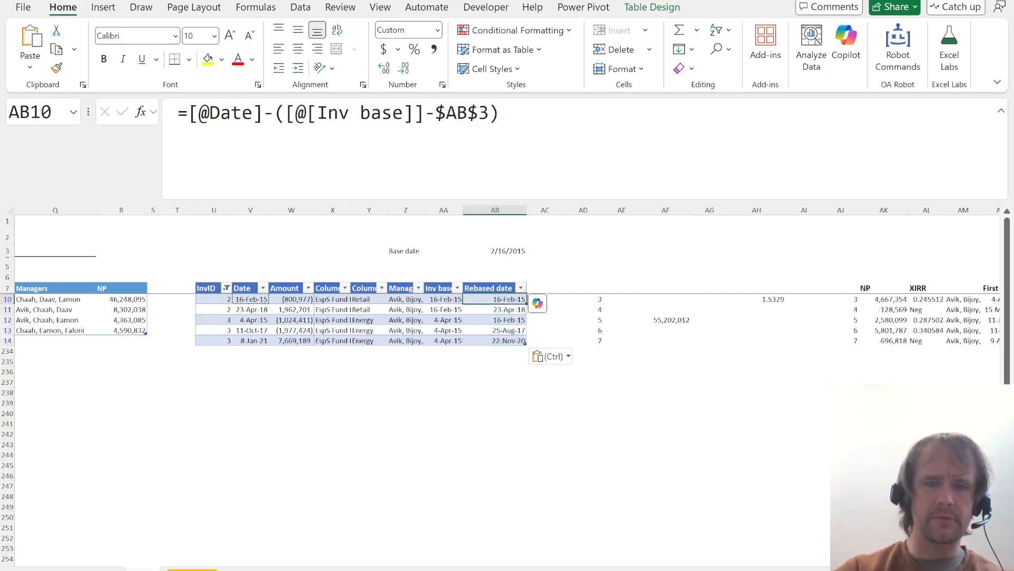
{"action": "key", "text": "alt+Tab"}
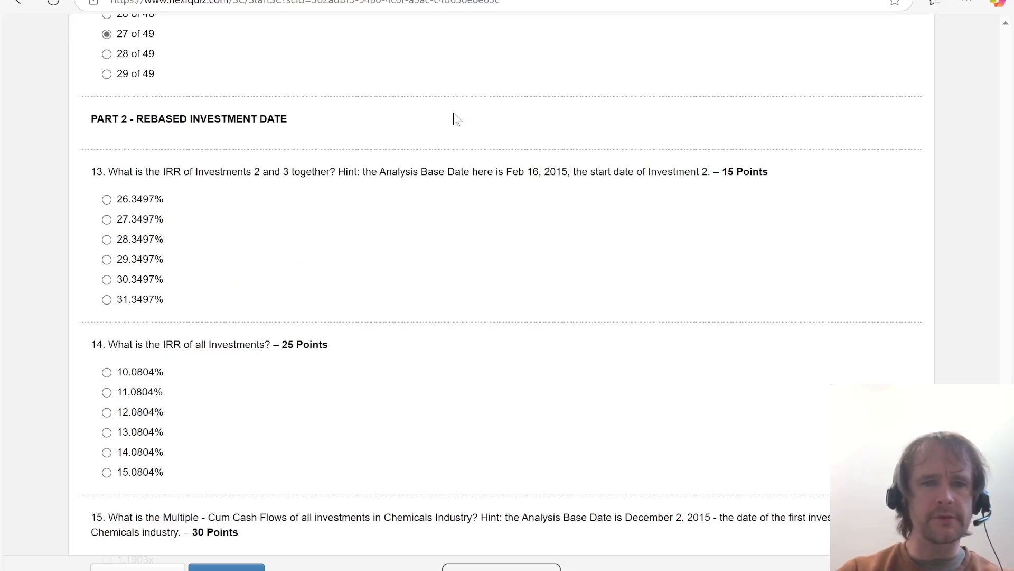
- Return to the Excel workbook and clear the InvID filter so all investments show again
{"action": "key", "text": "alt+Tab"}
{"action": "type", "text": "df"}
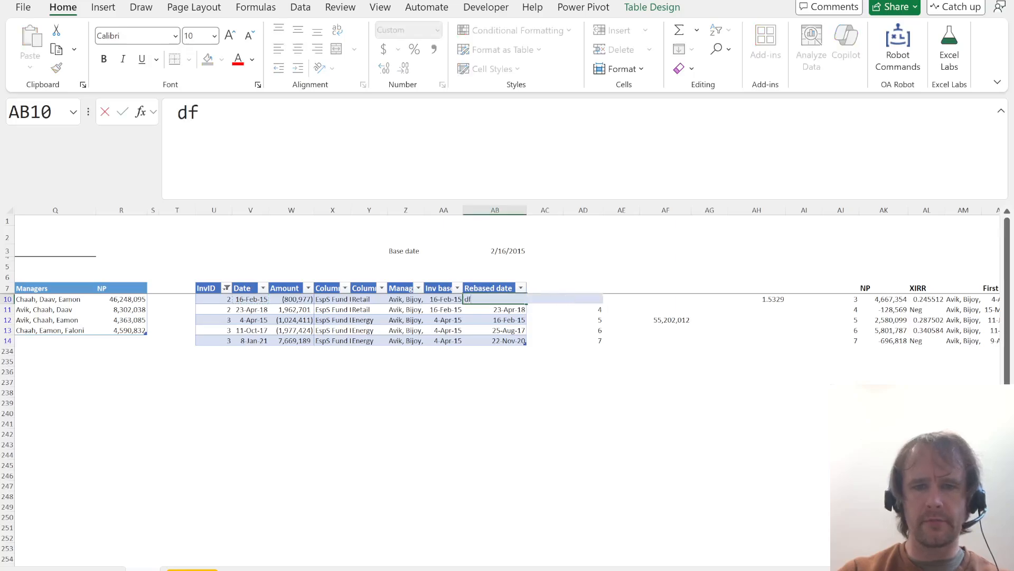
{"action": "key", "text": "Escape"}
{"action": "key", "text": "alt+a"}
{"action": "key", "text": "c"}
{"action": "key", "text": "Up"}
{"action": "key", "text": "Up"}
{"action": "key", "text": "Up"}
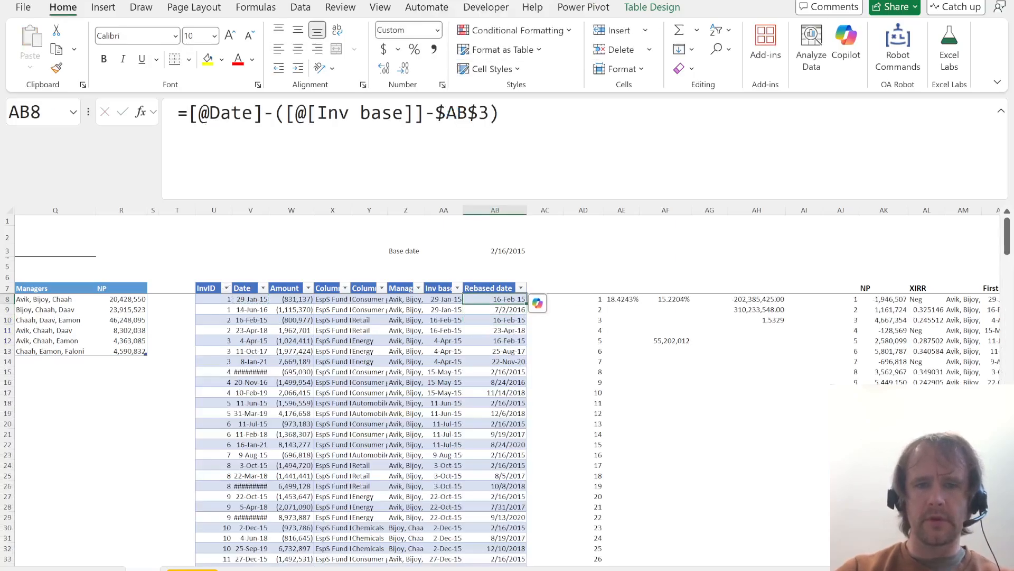
- Start an IRR formula in AE3 with the custom _xirr function, using Table2[Amount] as the values
{"action": "key", "text": "Right"}
{"action": "key", "text": "Right"}
{"action": "key", "text": "Up"}
{"action": "key", "text": "Up"}
{"action": "key", "text": "Up"}
{"action": "key", "text": "Right"}
{"action": "key", "text": "Up"}
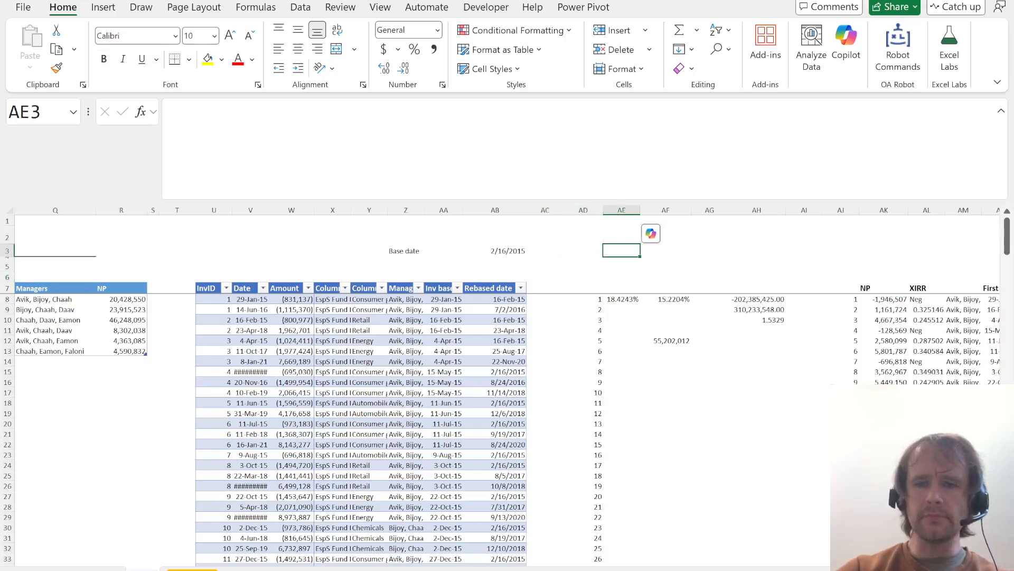
{"action": "type", "text": "=_xirr("}
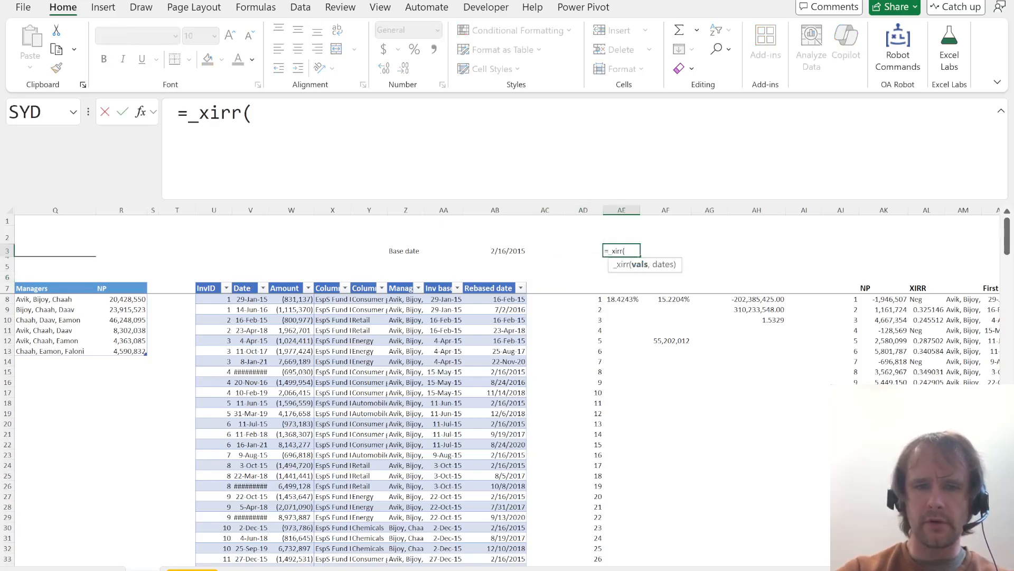
{"action": "left_click", "coordinate": [293, 369]}
{"action": "key", "text": "ctrl+space"}
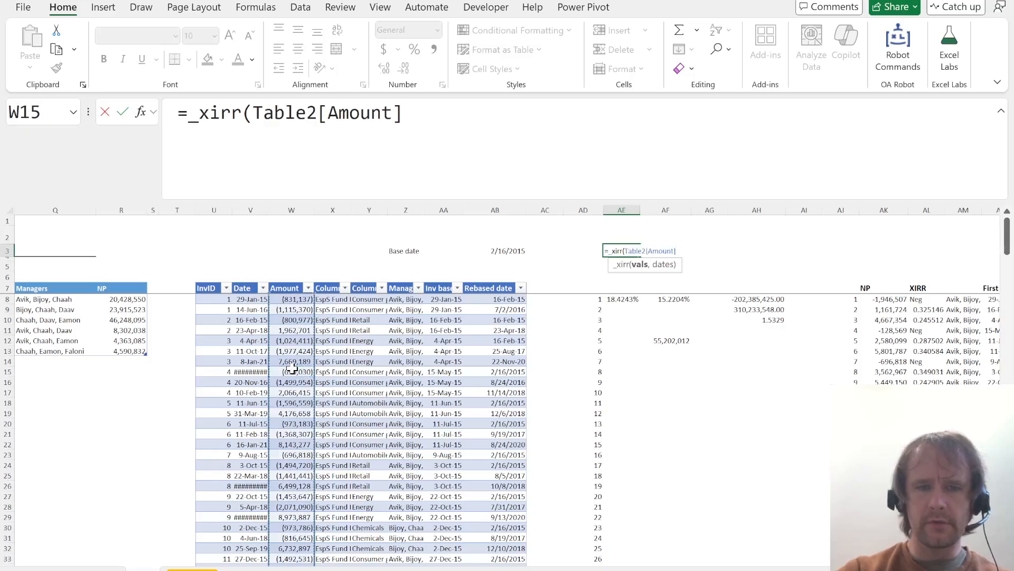
{"action": "left_click", "coordinate": [293, 310]}
{"action": "key", "text": "Down"}
{"action": "key", "text": "Down"}
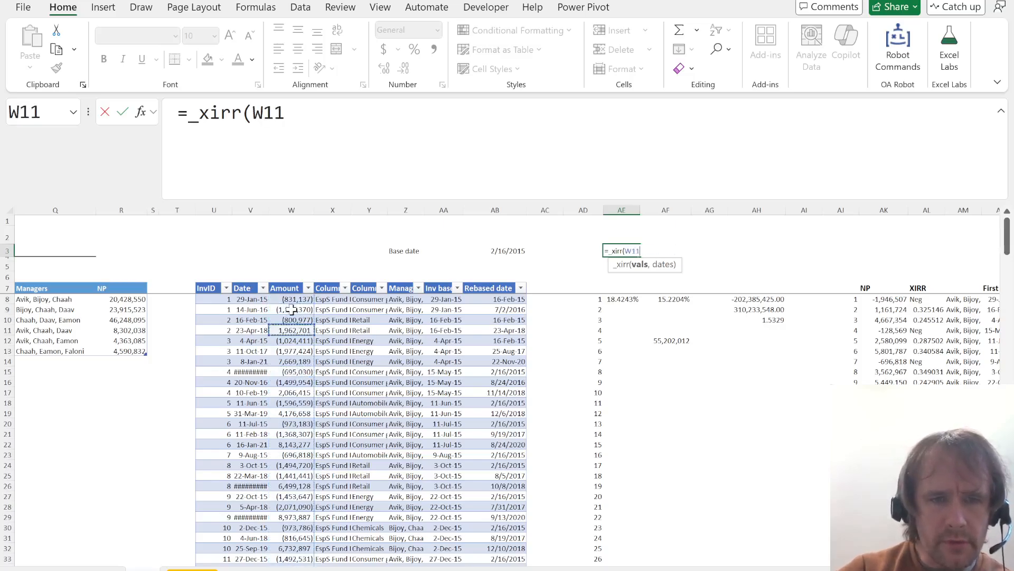
{"action": "key", "text": "Up"}
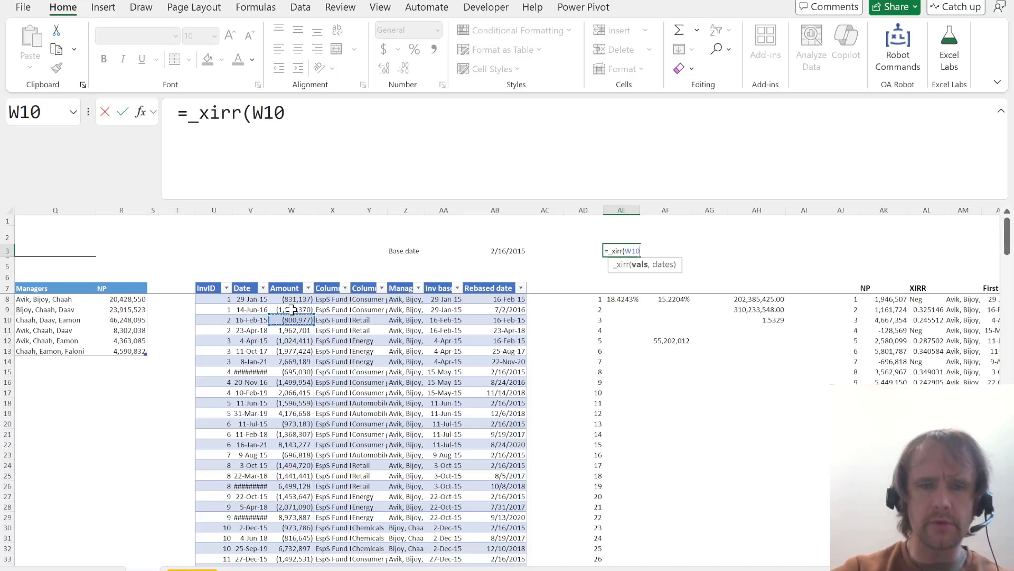
{"action": "key", "text": "ctrl+space"}
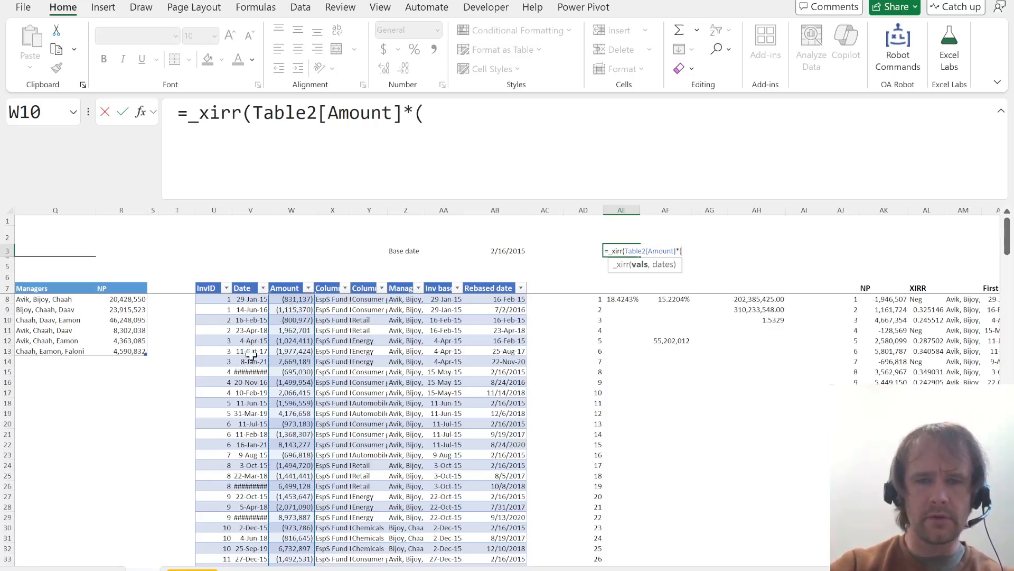
- Limit the amounts to investments 2 and 3 by multiplying them by ((Table2[InvID]=2)+(Table2[InvID]=3))
{"action": "left_click", "coordinate": [218, 371]}
{"action": "key", "text": "ctrl+space"}
{"action": "type", "text": "="}
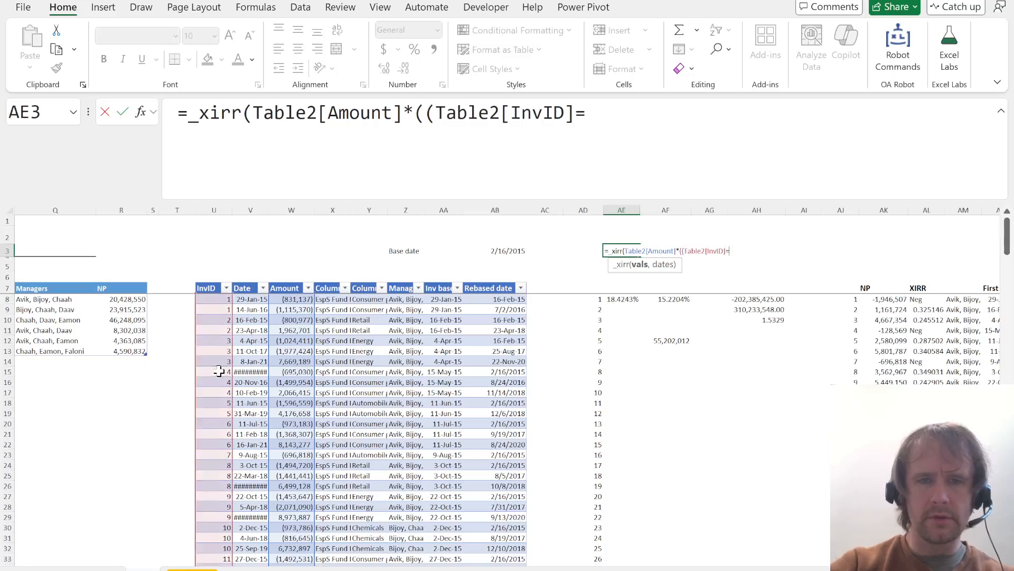
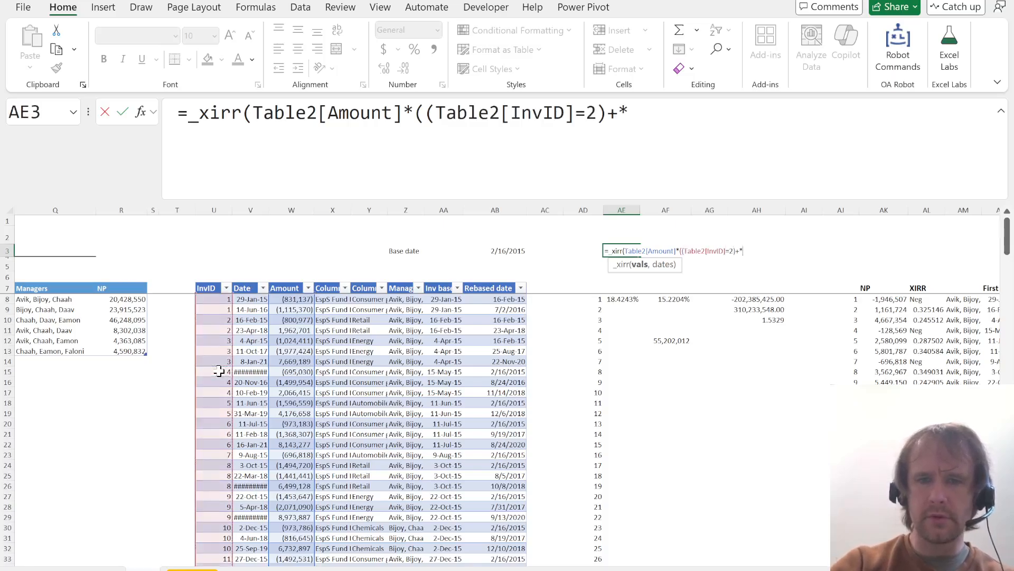
{"action": "left_click", "coordinate": [219, 371]}
{"action": "key", "text": "ctrl+space"}
{"action": "type", "text": "=3"}
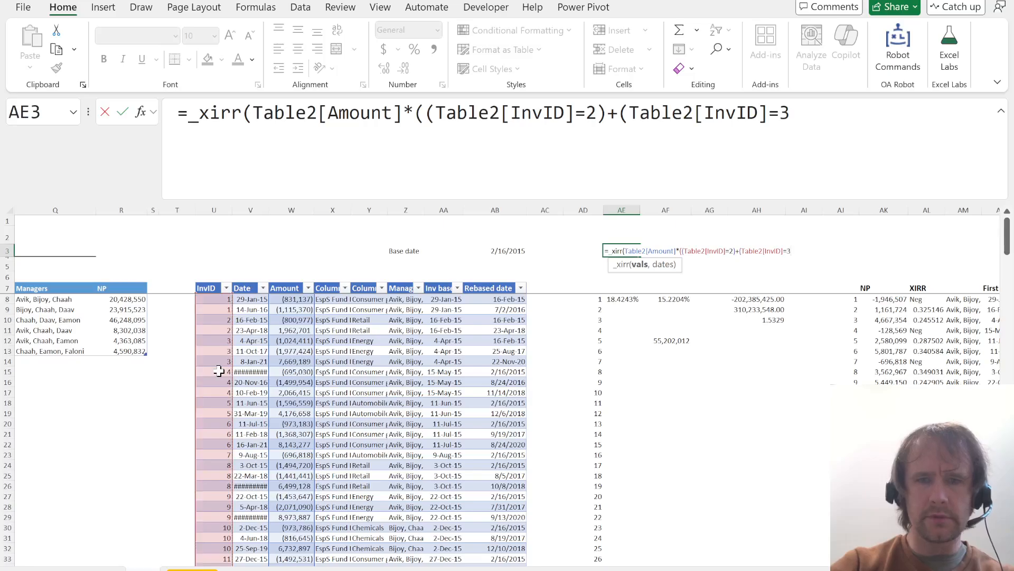
{"action": "type", "text": ")),"}
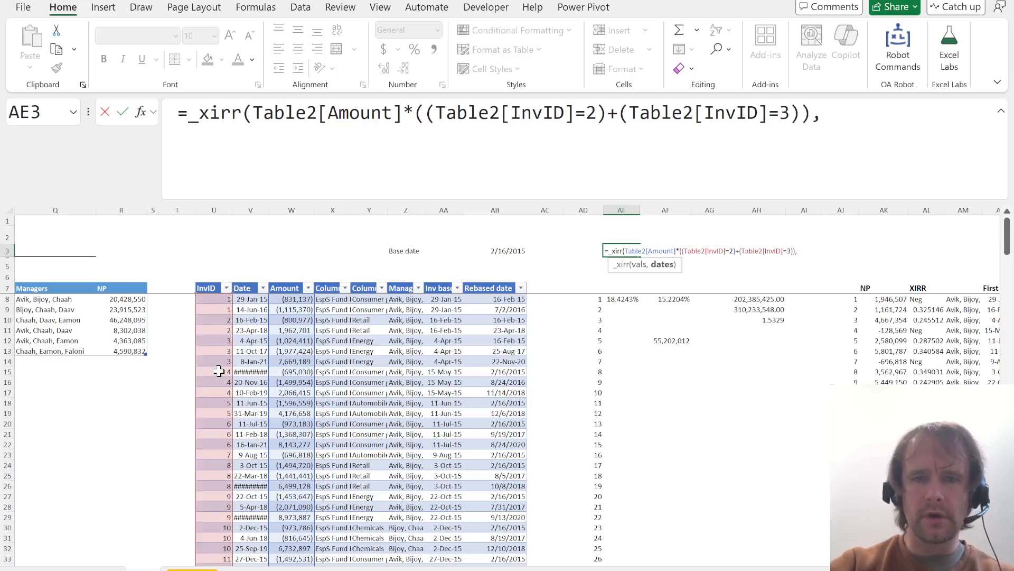
- Complete the _xirr formula in AE3 with Table2[Rebased date] as the dates argument
{"action": "left_click", "coordinate": [501, 341]}
{"action": "key", "text": "ctrl+space"}
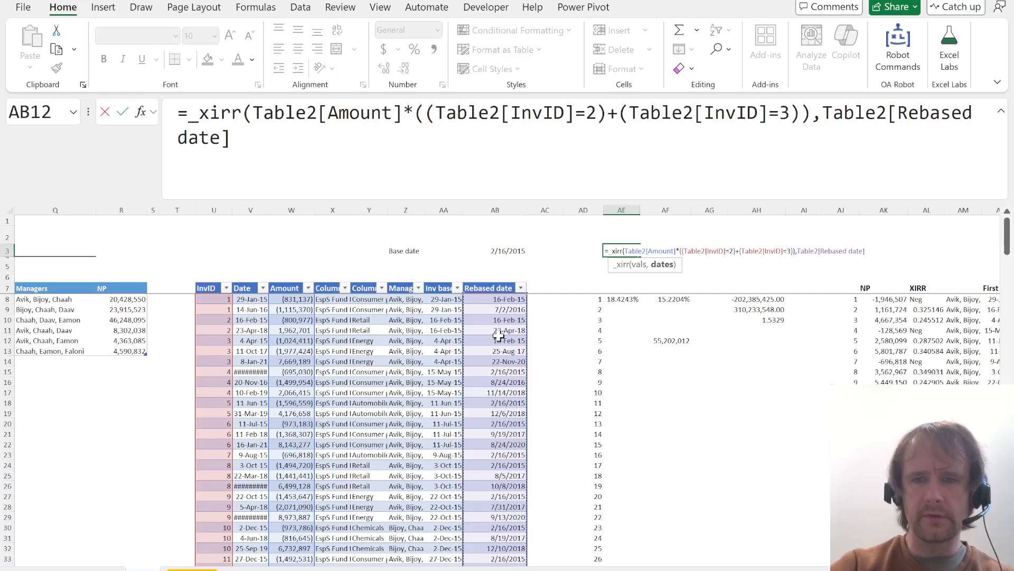
{"action": "type", "text": ")"}
{"action": "key", "text": "Return"}
{"action": "key", "text": "Up"}
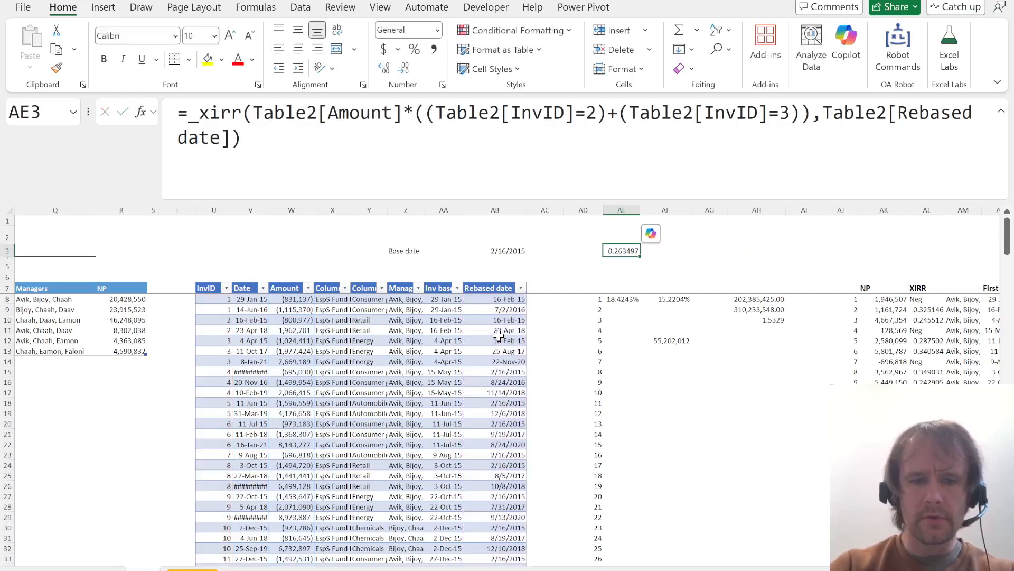
- Format the IRR in AE3 as a percentage with four decimal places
{"action": "key", "text": "ctrl+shift+5"}
{"action": "key", "text": "alt+h"}
{"action": "type", "text": "0h0"}
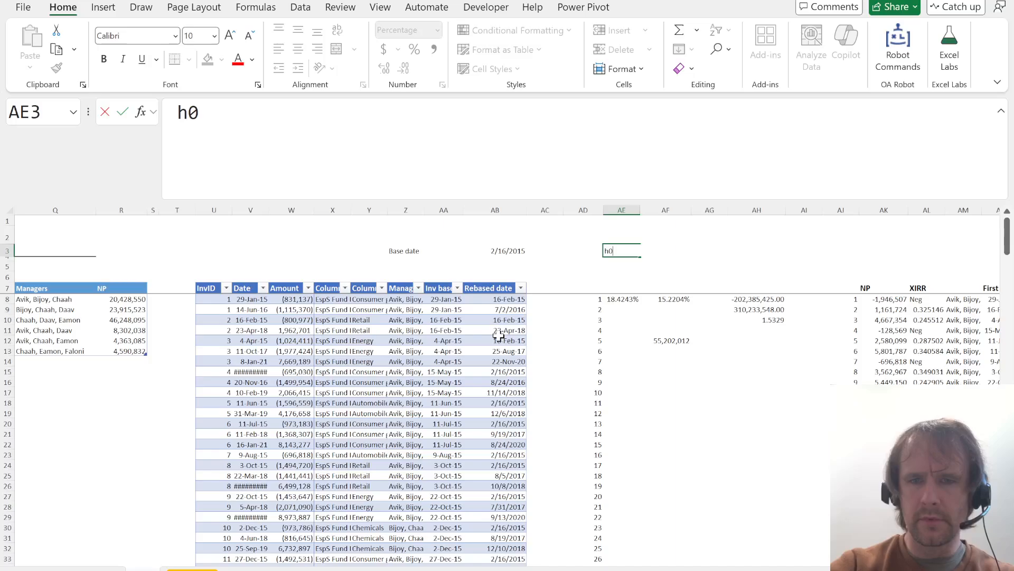
{"action": "key", "text": "Escape"}
{"action": "key", "text": "alt"}
{"action": "key", "text": "h"}
{"action": "key", "text": "0"}
{"action": "key", "text": "alt+h"}
{"action": "key", "text": "0"}
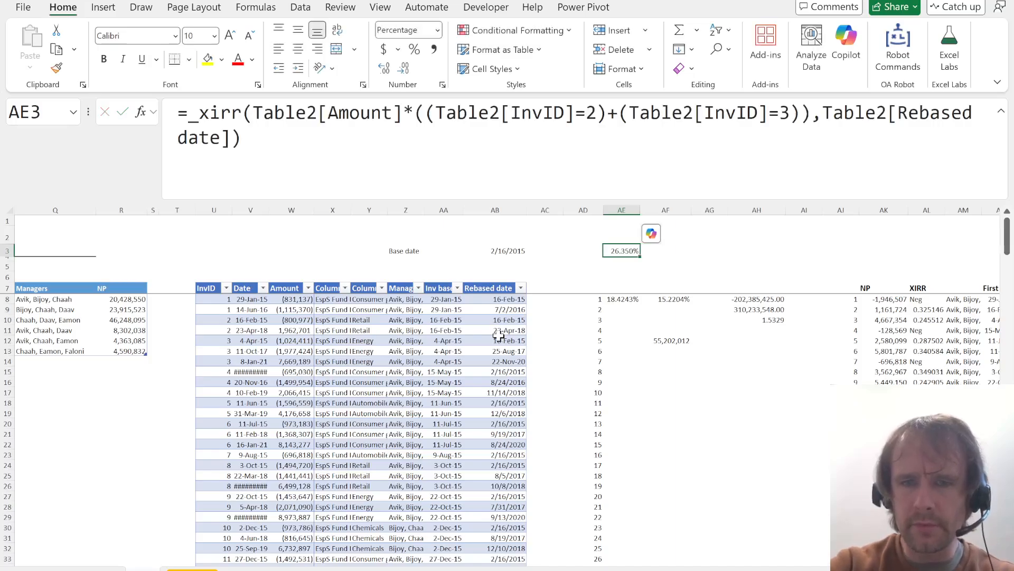
{"action": "key", "text": "alt"}
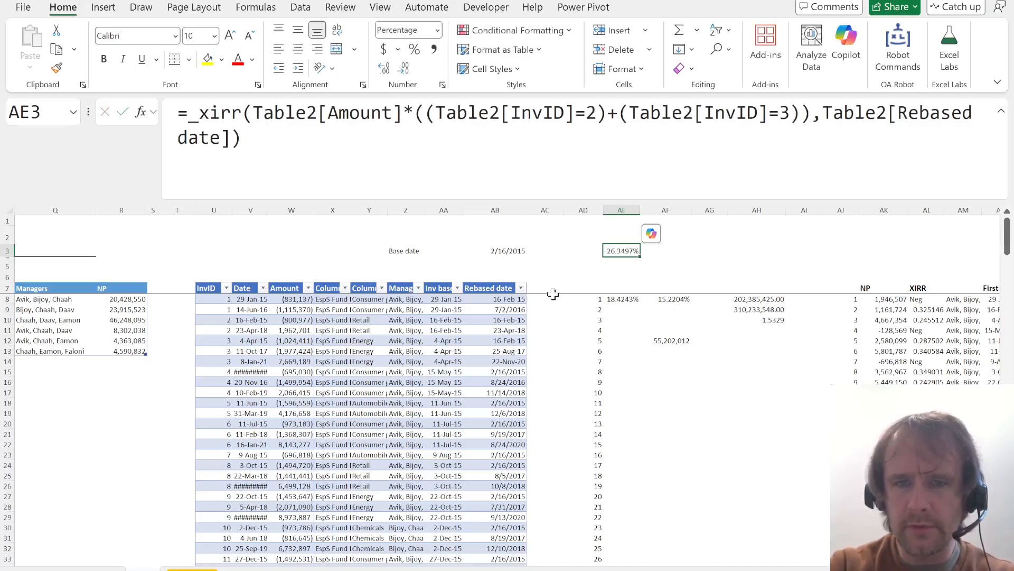
- Switch to the browser quiz and answer question 13 with 26.3497%
{"action": "key", "text": "alt+Tab"}
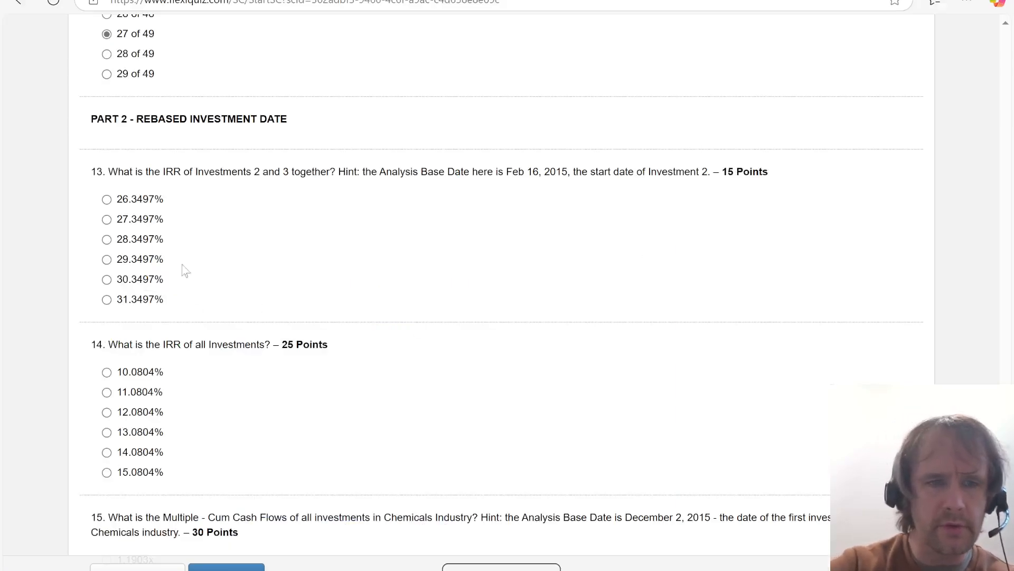
{"action": "left_click", "coordinate": [146, 201]}
{"action": "key", "text": "alt+Tab"}
{"action": "key", "text": "alt+Tab"}
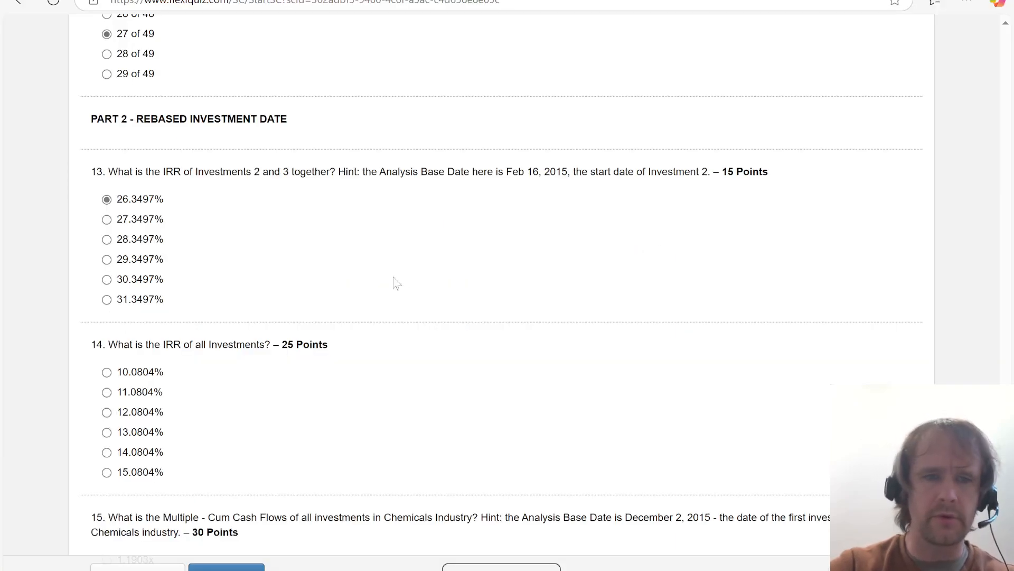
- For question 14, set the base date in Excel cell AB3 to the earliest cash flow date with =MIN(Table2[Date])
{"action": "scroll", "coordinate": [330, 341], "scroll_direction": "down", "scroll_amount": 2}
{"action": "key", "text": "alt+Tab"}
{"action": "key", "text": "Left"}
{"action": "key", "text": "Left"}
{"action": "key", "text": "Left"}
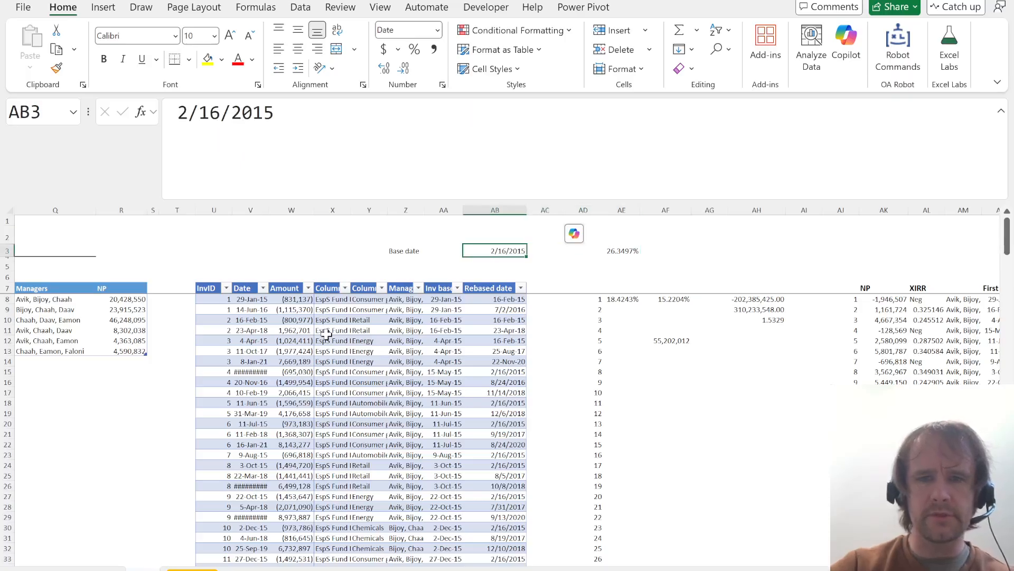
{"action": "key", "text": "Down"}
{"action": "key", "text": "Down"}
{"action": "key", "text": "Up"}
{"action": "key", "text": "Up"}
{"action": "type", "text": "=min"}
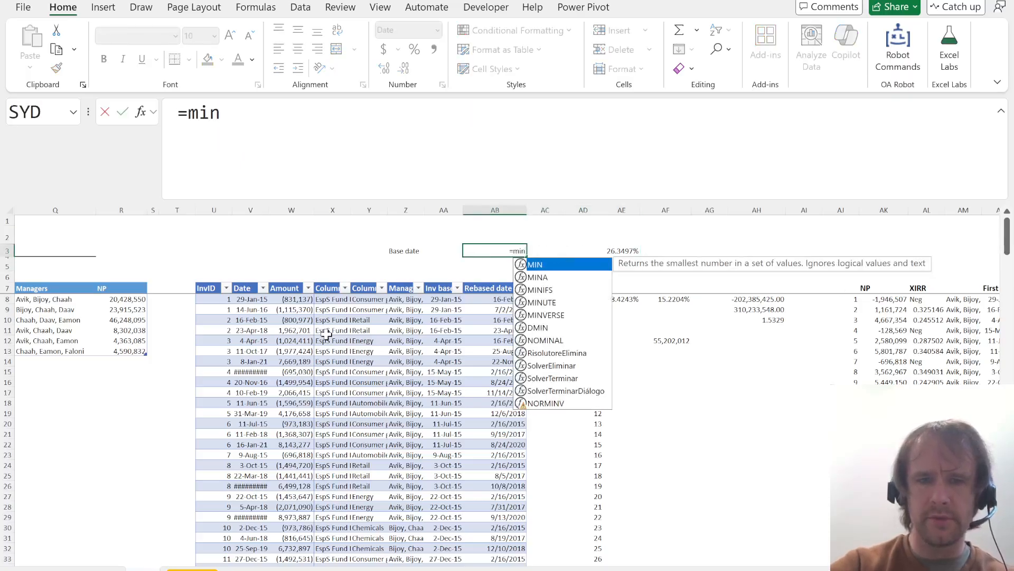
{"action": "key", "text": "Tab"}
{"action": "key", "text": "Left"}
{"action": "key", "text": "Down"}
{"action": "key", "text": "Left"}
{"action": "key", "text": "Left"}
{"action": "key", "text": "Left"}
{"action": "key", "text": "Down"}
{"action": "key", "text": "Down"}
{"action": "key", "text": "Down"}
{"action": "key", "text": "Left"}
{"action": "key", "text": "Left"}
{"action": "key", "text": "Down"}
{"action": "key", "text": "Down"}
{"action": "key", "text": "ctrl+space"}
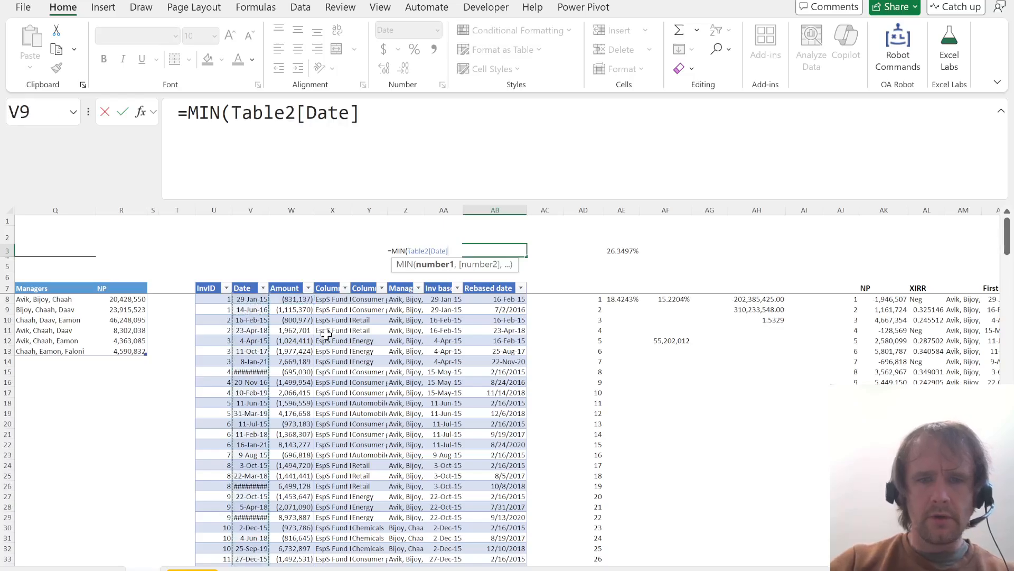
{"action": "key", "text": "Return"}
- Replace the formula in AE3 with =XIRR(Table2[Amount],Table2[Rebased date]) to calculate the IRR of all investments
{"action": "key", "text": "Up"}
{"action": "key", "text": "Right"}
{"action": "key", "text": "Right"}
{"action": "key", "text": "Right"}
{"action": "key", "text": "Down"}
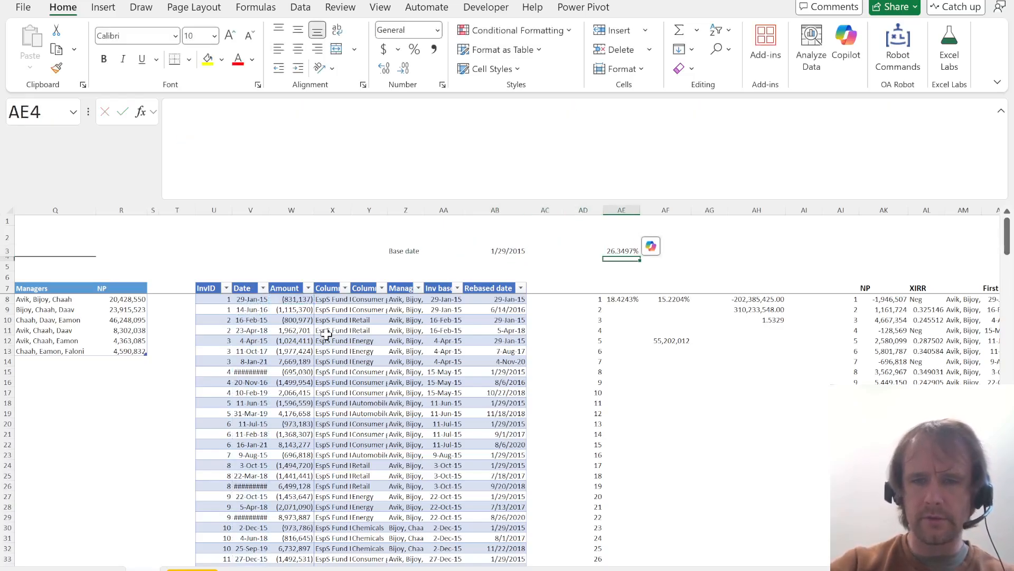
{"action": "key", "text": "Up"}
{"action": "key", "text": "Up"}
{"action": "key", "text": "Down"}
{"action": "type", "text": "=xirr"}
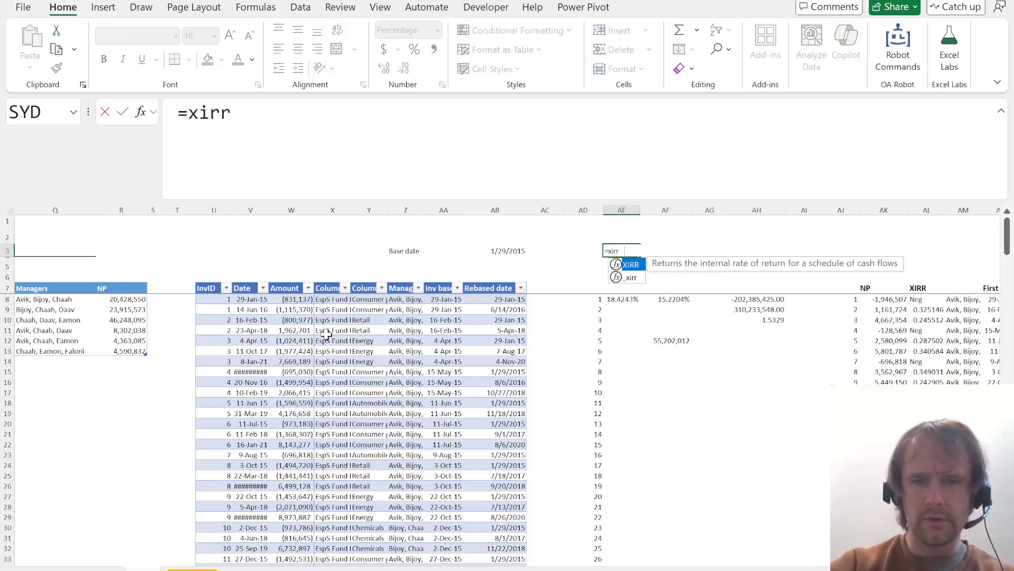
{"action": "key", "text": "Tab"}
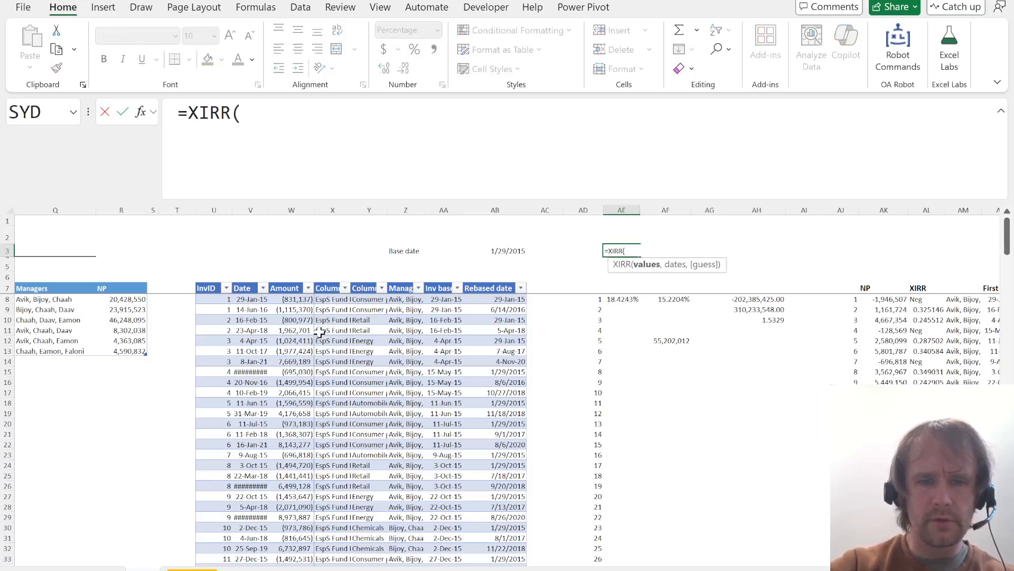
{"action": "left_click", "coordinate": [296, 352]}
{"action": "key", "text": "ctrl+space"}
{"action": "type", "text": ","}
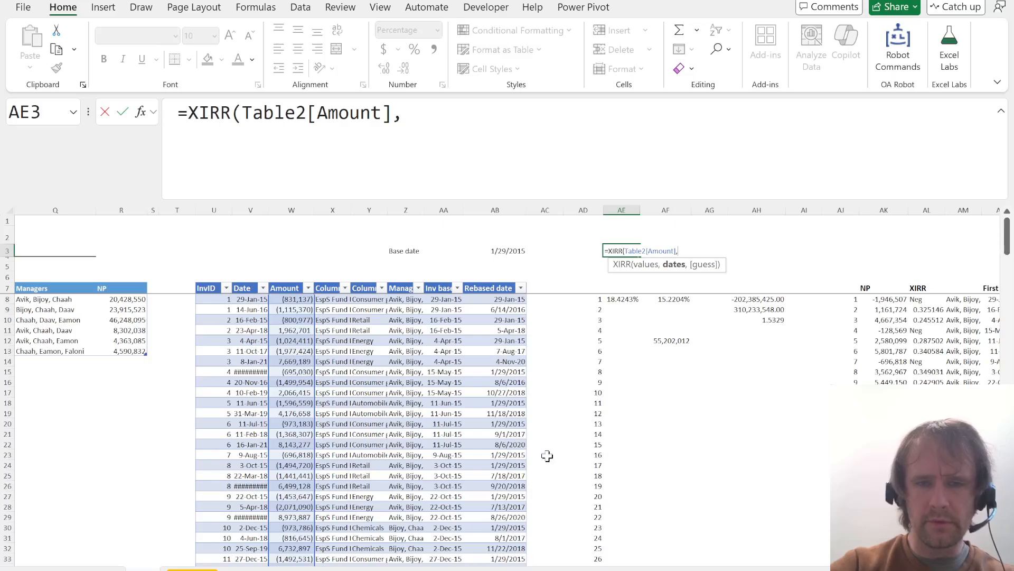
{"action": "left_click", "coordinate": [501, 414]}
{"action": "key", "text": "ctrl+space"}
{"action": "key", "text": "Return"}
{"action": "key", "text": "Up"}
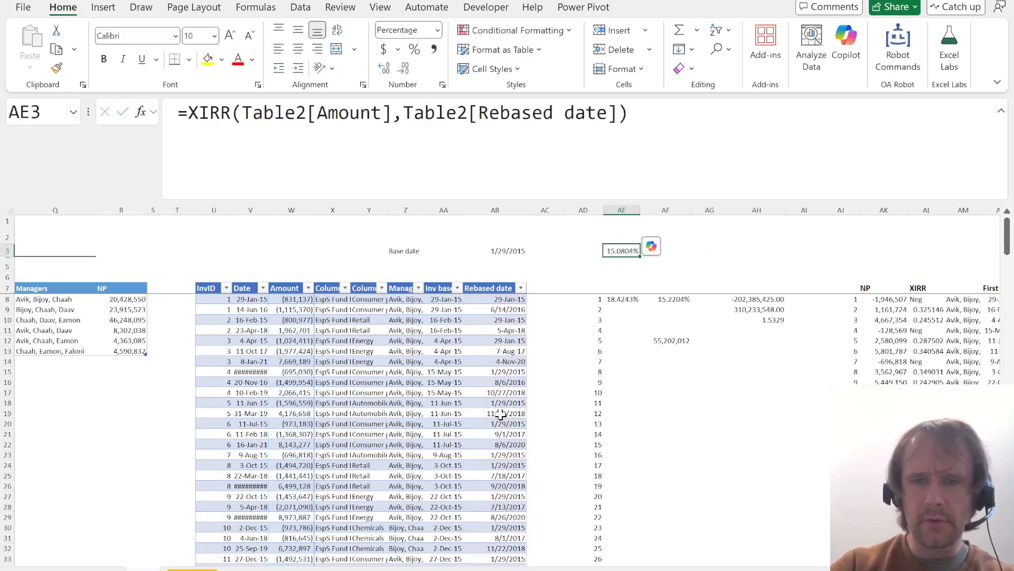
- Switch to the browser quiz and answer question 14 with 15.0804%
{"action": "key", "text": "alt+Tab"}
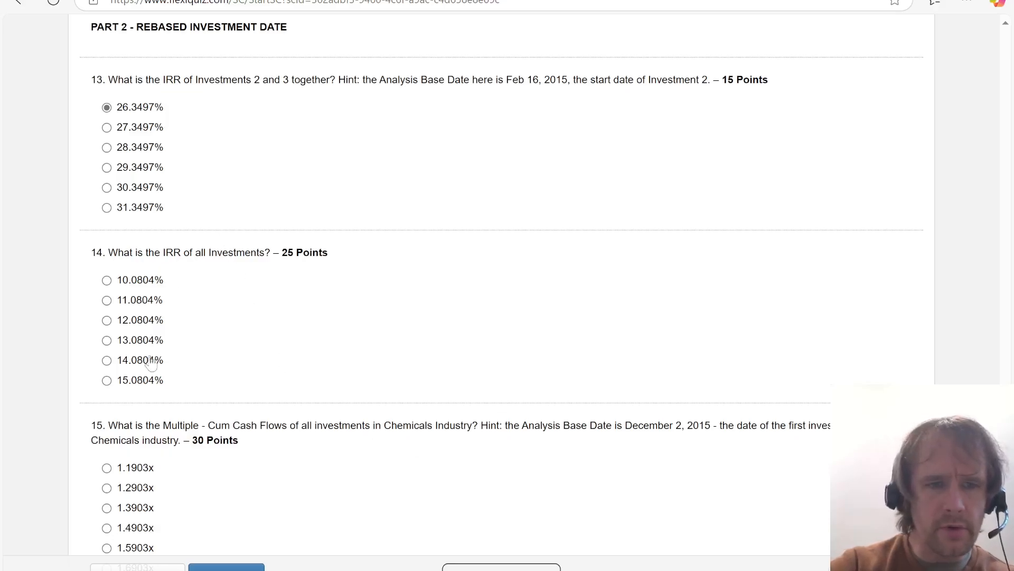
{"action": "left_click", "coordinate": [150, 381]}
{"action": "scroll", "coordinate": [330, 359], "scroll_direction": "down", "scroll_amount": 4}
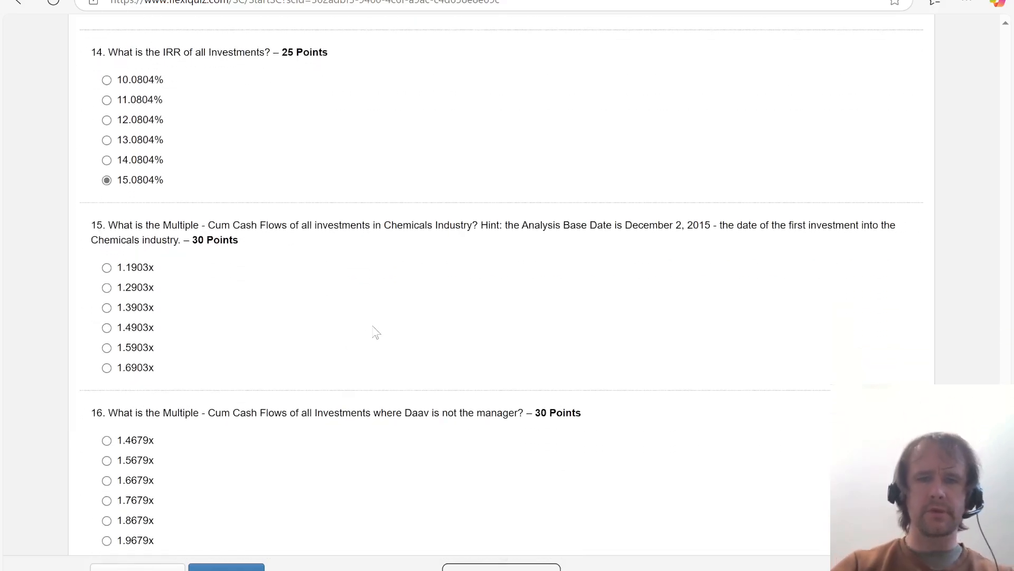
- Switch to Excel and start replacing the formula in M5 on the sample calculations sheet with =FILTER(HSTACK(
{"action": "key", "text": "alt+Tab"}
{"action": "key", "text": "Up"}
{"action": "key", "text": "Right"}
{"action": "key", "text": "Right"}
{"action": "key", "text": "Right"}
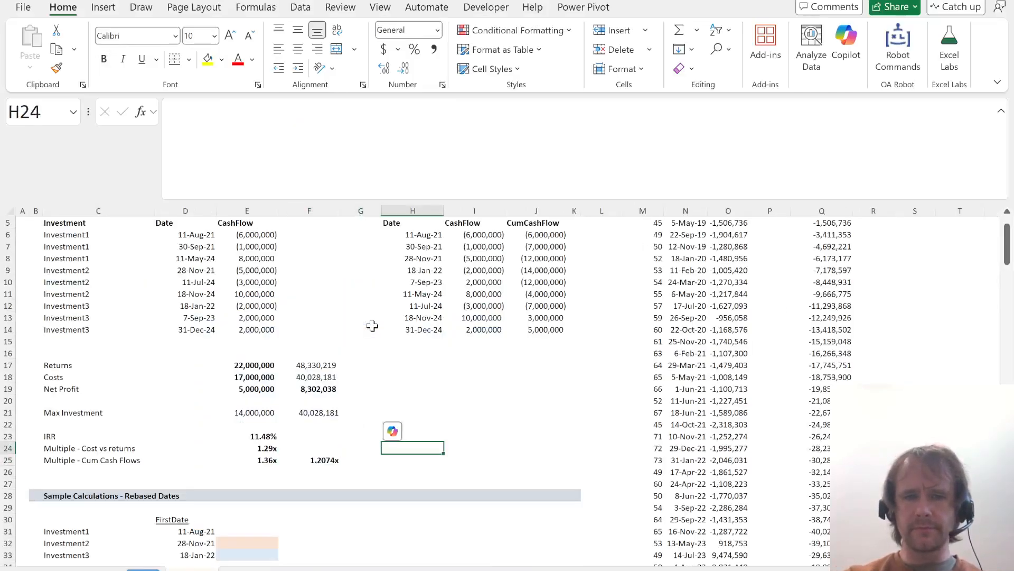
{"action": "key", "text": "ctrl+Right"}
{"action": "key", "text": "ctrl+Up"}
{"action": "key", "text": "ctrl+Up"}
{"action": "key", "text": "Down"}
{"action": "key", "text": "Down"}
{"action": "key", "text": "Down"}
{"action": "key", "text": "Down"}
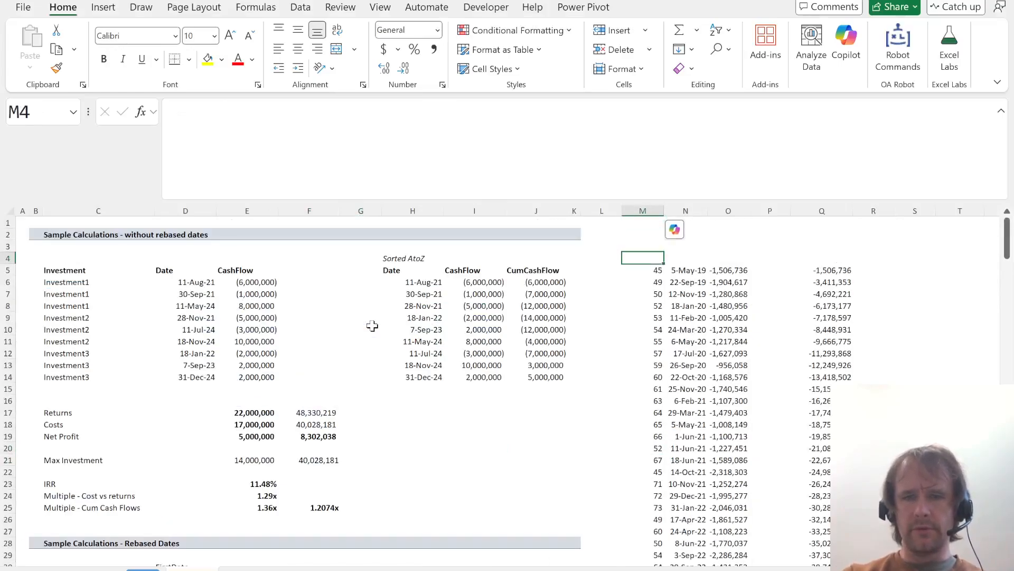
{"action": "type", "text": "=fi"}
{"action": "key", "text": "Tab"}
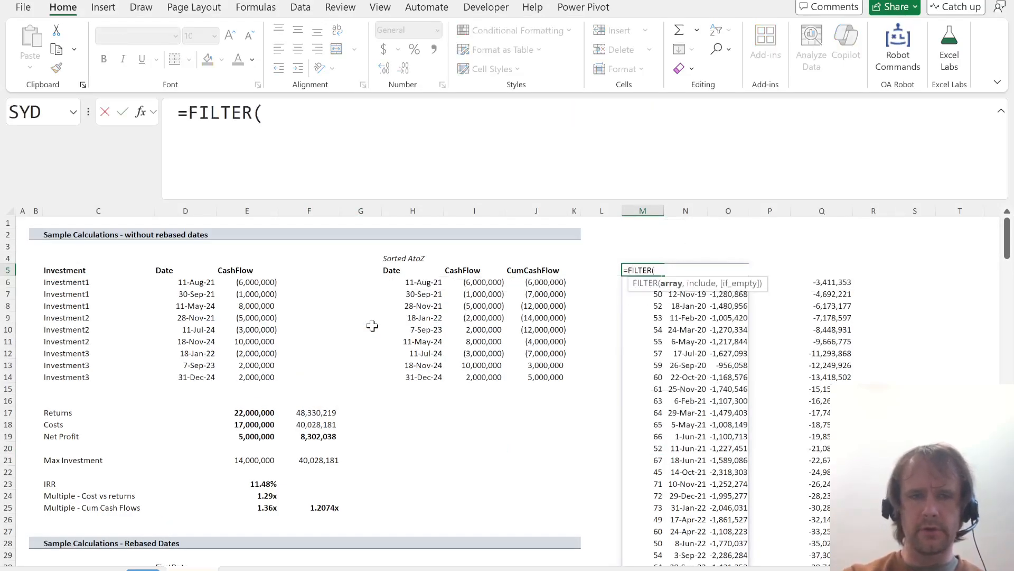
{"action": "type", "text": "hst"}
{"action": "key", "text": "Tab"}
- Stack Table2[InvID], Table2[Rebased date] and Table2[Amount] as the array of the FILTER formula
{"action": "key", "text": "ctrl+Page_Down"}
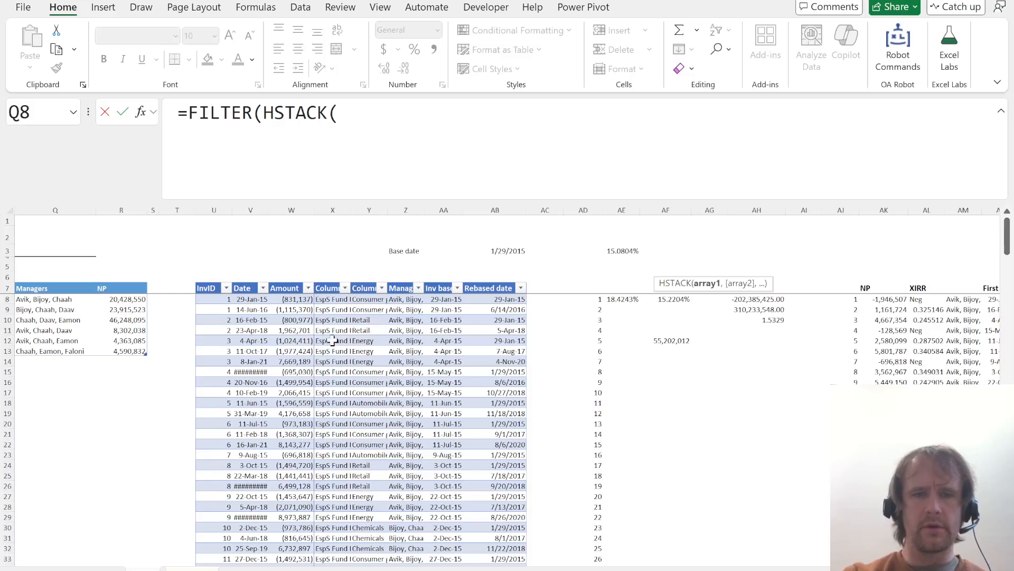
{"action": "left_click", "coordinate": [226, 343]}
{"action": "key", "text": "ctrl+space"}
{"action": "type", "text": ","}
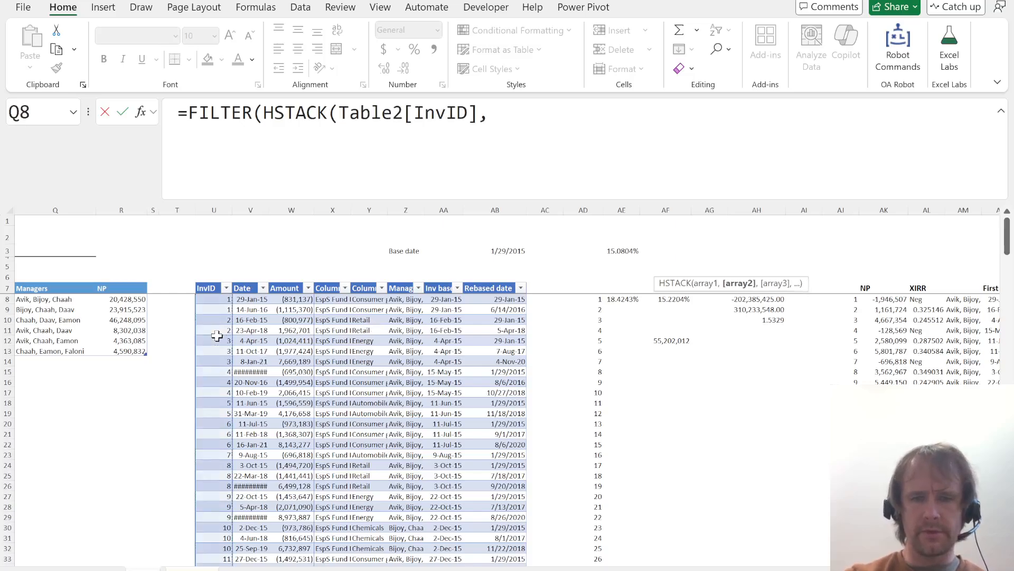
{"action": "left_click", "coordinate": [523, 352]}
{"action": "key", "text": "ctrl+space"}
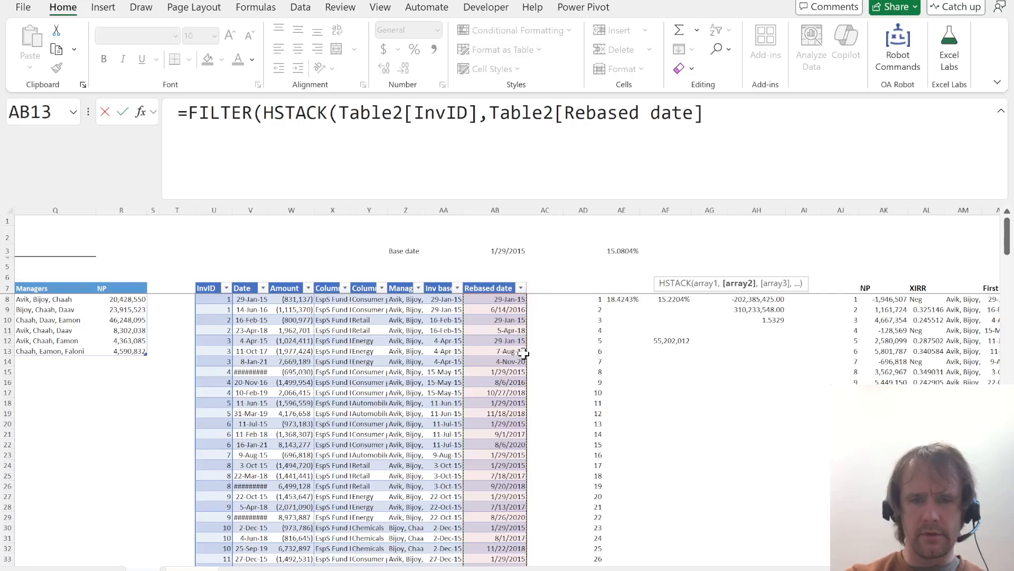
{"action": "type", "text": ","}
{"action": "left_click", "coordinate": [288, 363]}
{"action": "key", "text": "ctrl+space"}
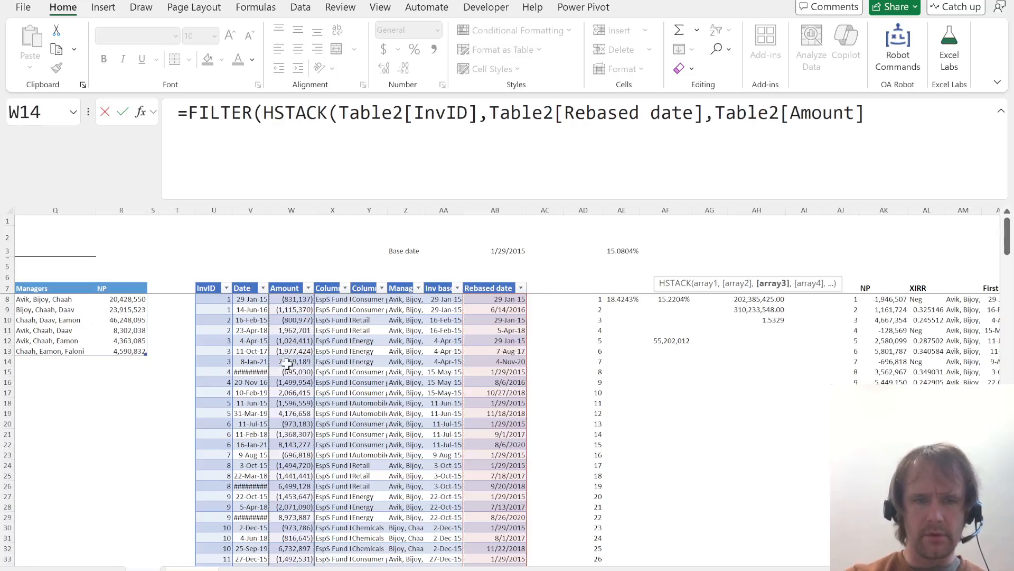
{"action": "type", "text": ","}
{"action": "key", "text": "BackSpace"}
{"action": "type", "text": "),"}
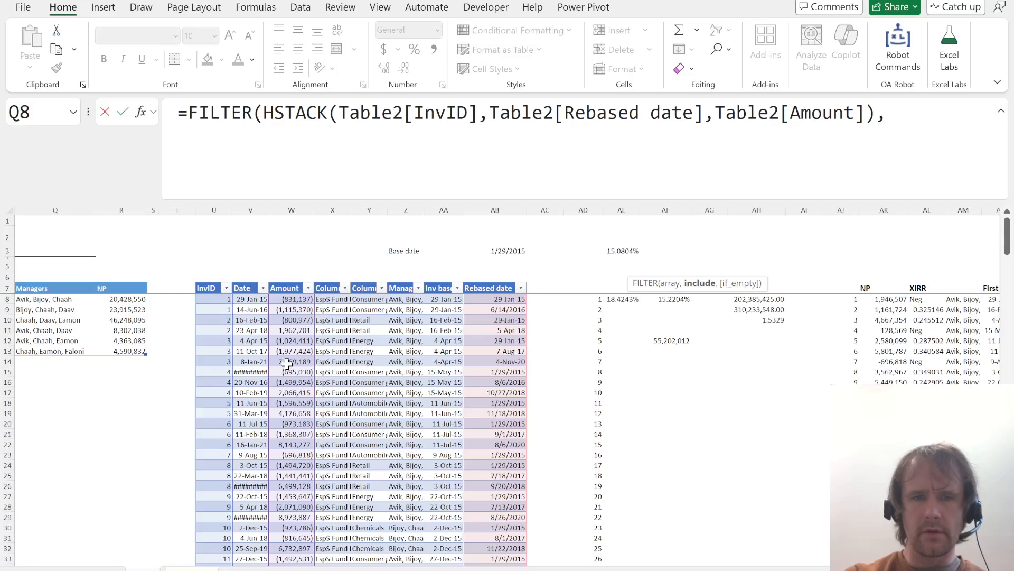
- Complete the M5 formula with the condition Table2[Column2]=Data!M32 to keep only Chemicals investments
{"action": "left_click", "coordinate": [372, 359]}
{"action": "key", "text": "ctrl+space"}
{"action": "type", "text": "="}
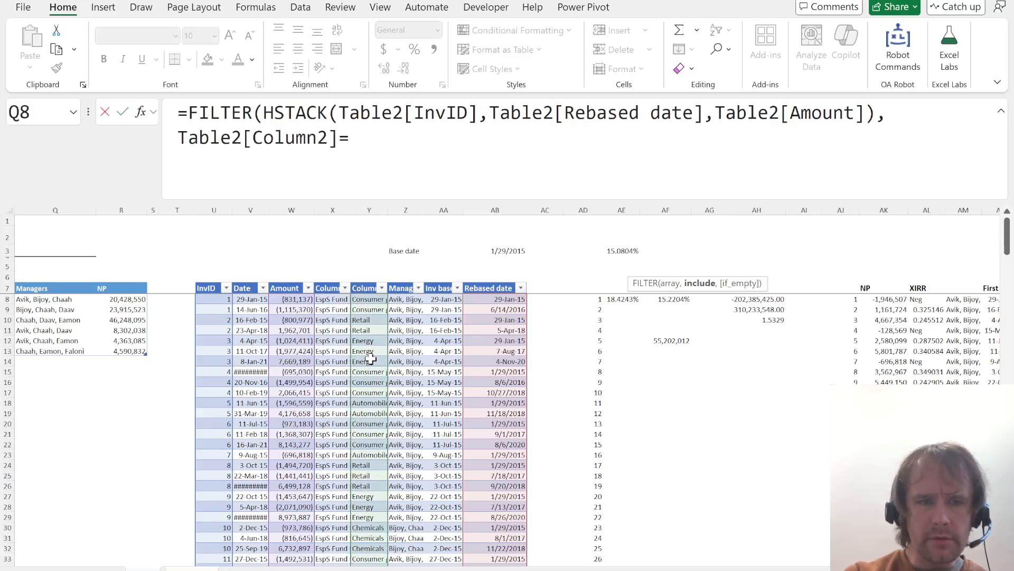
{"action": "scroll", "coordinate": [95, 340], "scroll_direction": "left", "scroll_amount": 10}
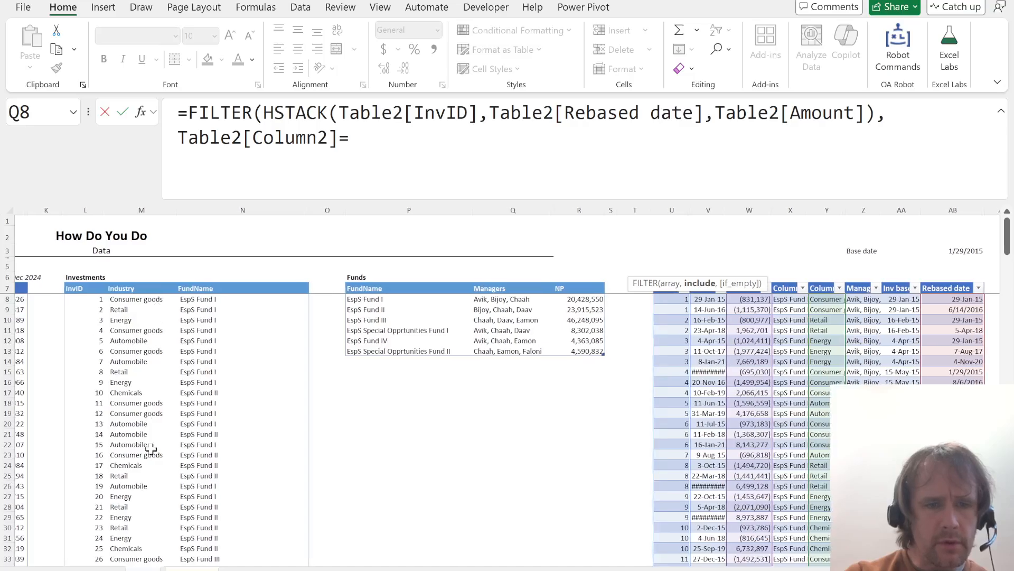
{"action": "left_click", "coordinate": [137, 546]}
{"action": "type", "text": ")"}
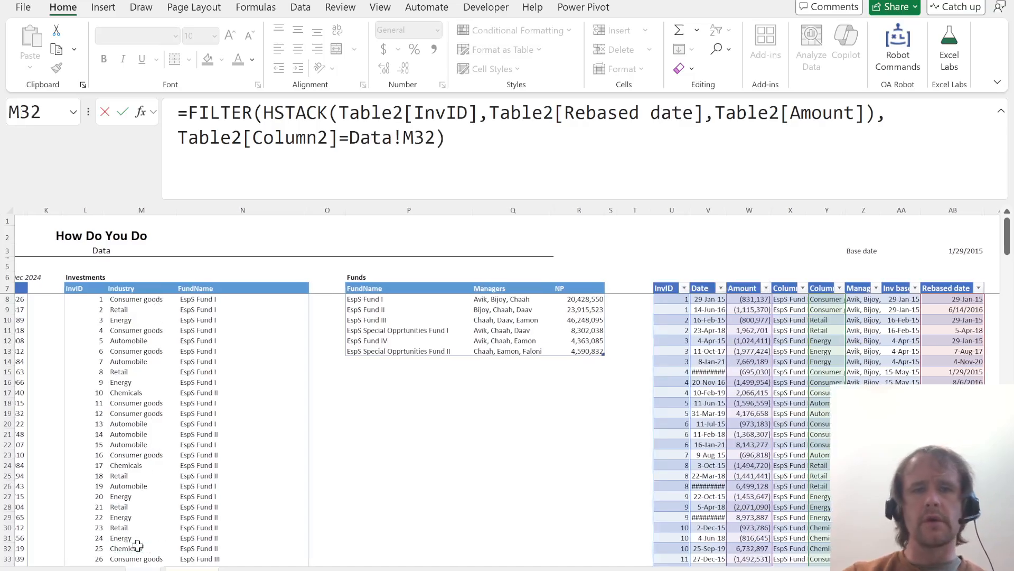
{"action": "key", "text": "Return"}
{"action": "key", "text": "Up"}
{"action": "key", "text": "ctrl+shift+Down"}
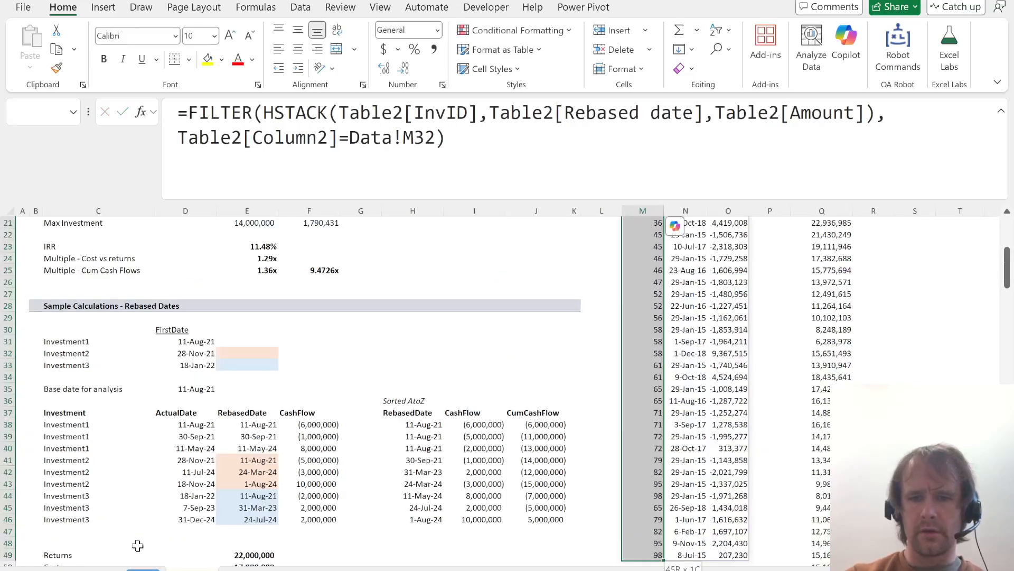
{"action": "key", "text": "ctrl+Up"}
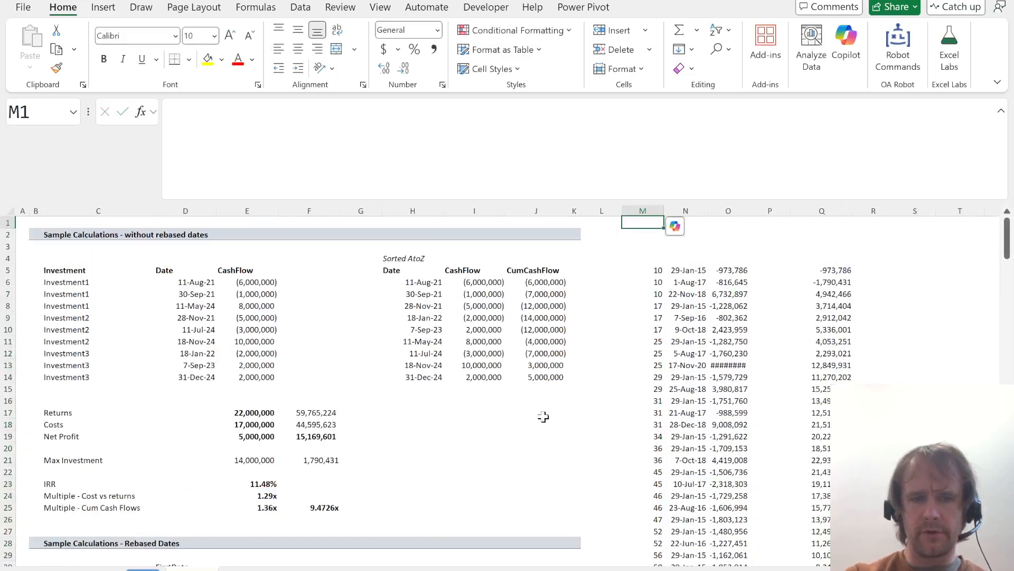
- Check the range of the Returns SUMIF formula in F17 and the Max Investment formula in F21
{"action": "left_click", "coordinate": [319, 415]}
{"action": "key", "text": "F2"}
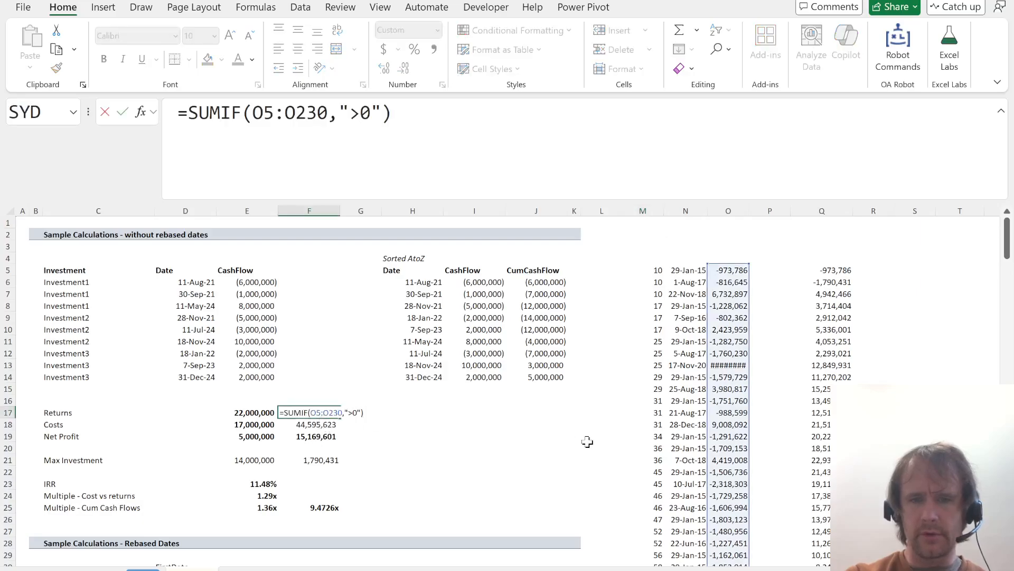
{"action": "scroll", "coordinate": [587, 441], "scroll_direction": "down", "scroll_amount": 20}
{"action": "scroll", "coordinate": [588, 441], "scroll_direction": "up", "scroll_amount": 20}
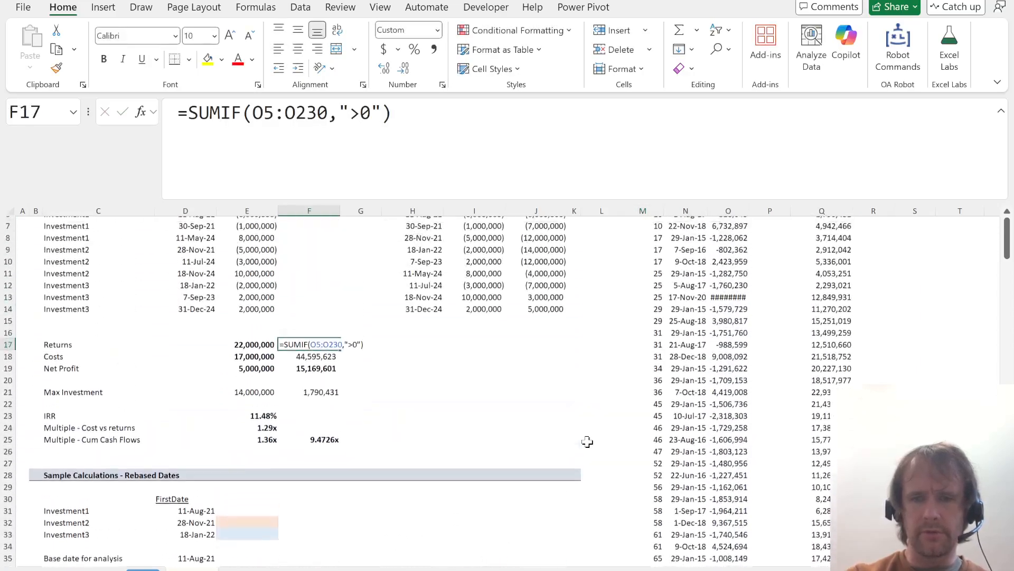
{"action": "key", "text": "Return"}
{"action": "key", "text": "Down"}
{"action": "key", "text": "Down"}
{"action": "key", "text": "Down"}
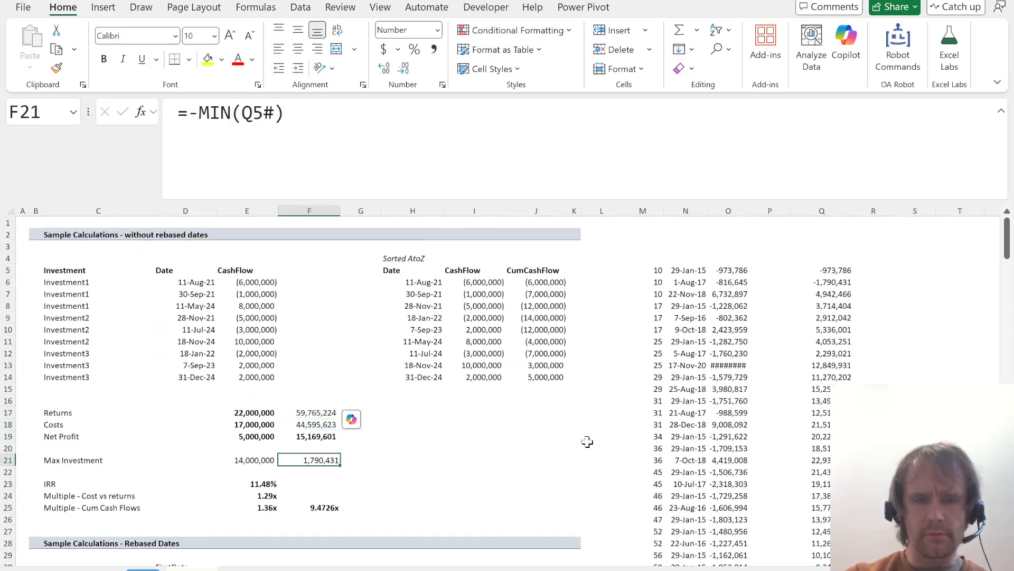
- Compare the calculated Cum Cash Flows multiple with question 15's answer options and base date hint in the browser quiz
{"action": "key", "text": "ctrl+Down"}
{"action": "key", "text": "ctrl+Down"}
{"action": "key", "text": "ctrl+Up"}
{"action": "key", "text": "alt+Tab"}
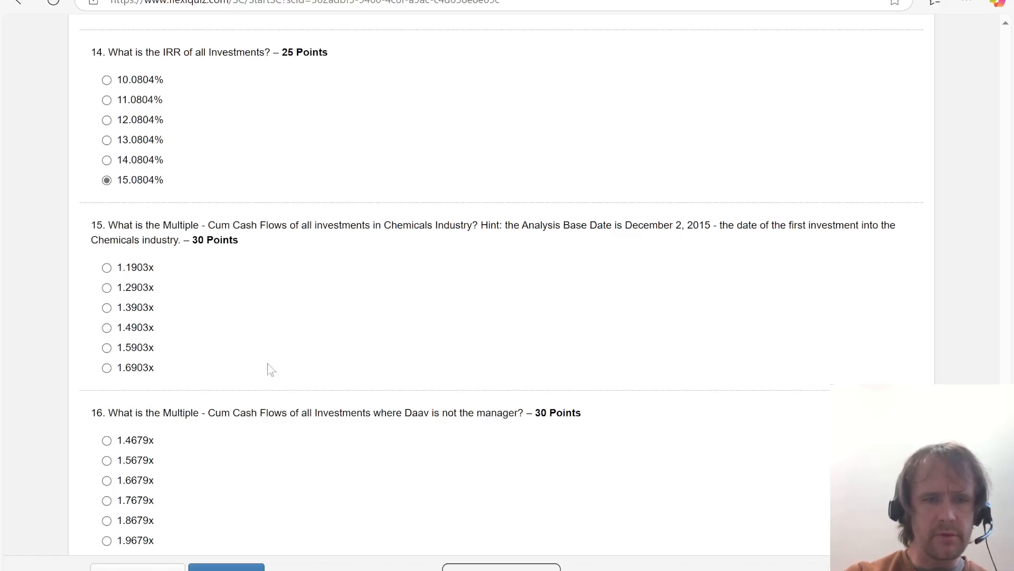
{"action": "key", "text": "alt+Tab"}
{"action": "key", "text": "ctrl+Up"}
{"action": "key", "text": "alt+Tab"}
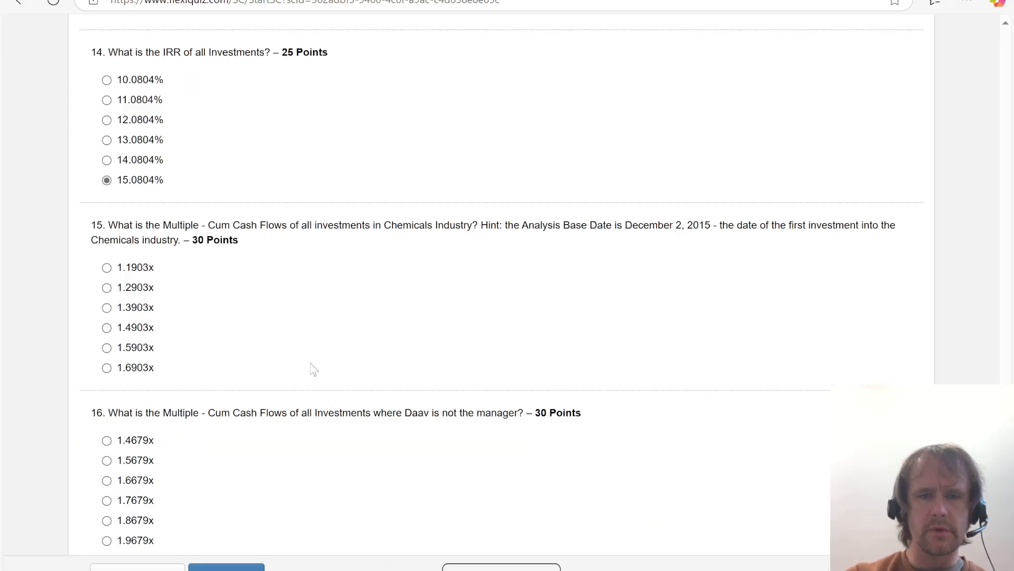
{"action": "key", "text": "alt+Tab"}
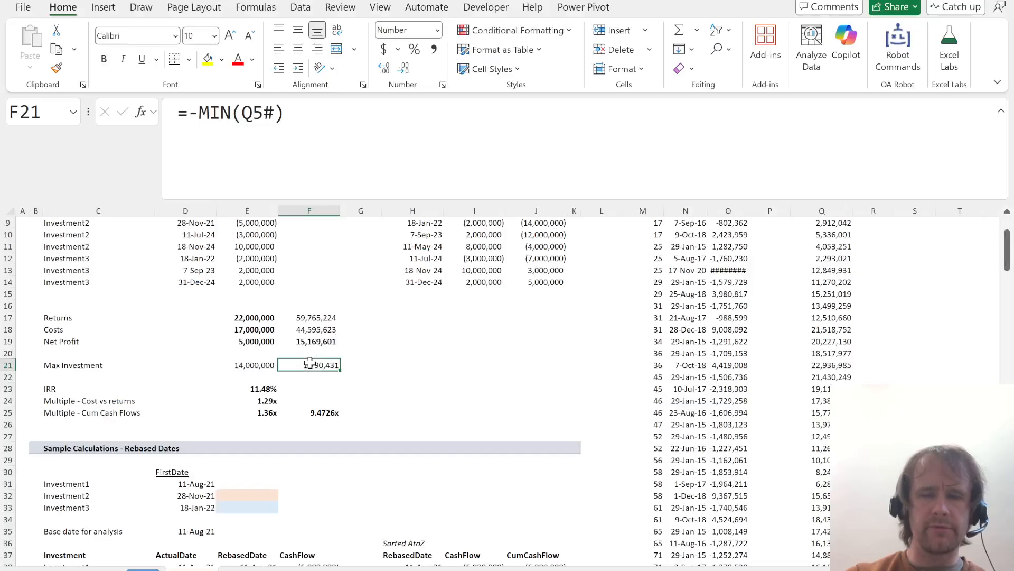
{"action": "key", "text": "alt+Tab"}
{"action": "key", "text": "alt+Tab"}
- Set the base date in cell AB3 of the Data sheet to 2015-12-2 and return to the sample calculations
{"action": "key", "text": "ctrl+Page_Up"}
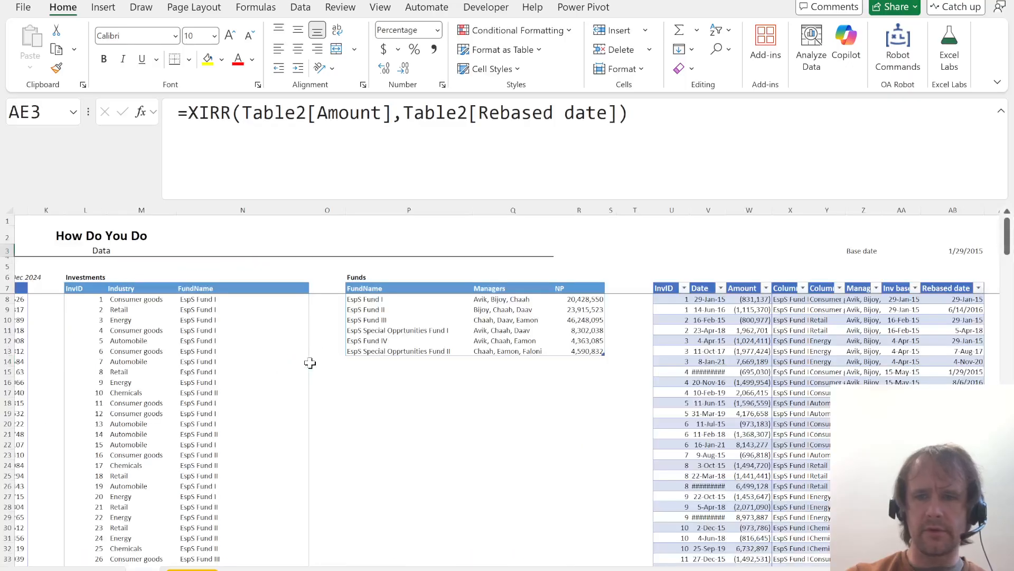
{"action": "left_click", "coordinate": [963, 249]}
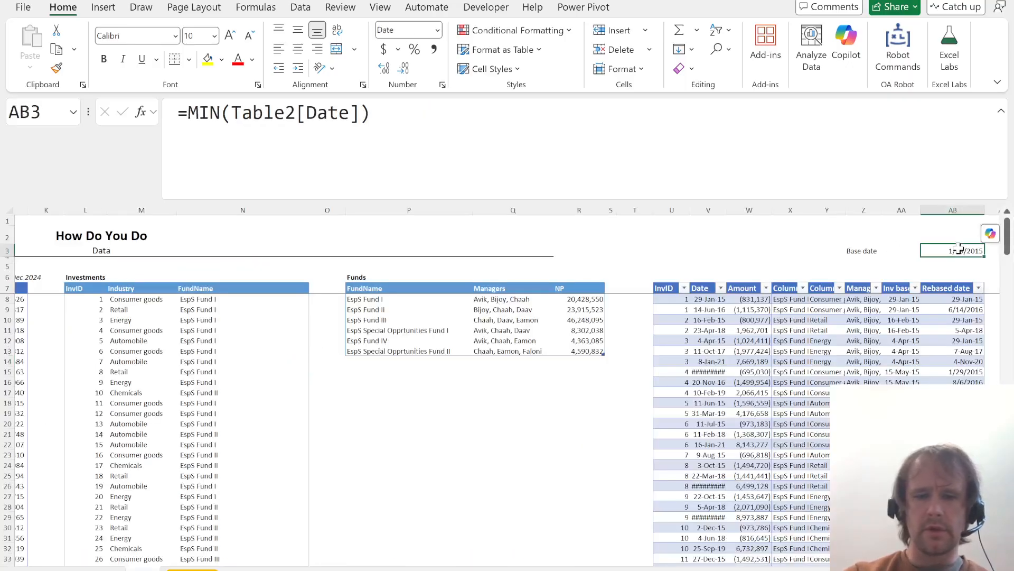
{"action": "type", "text": "2015-12-2"}
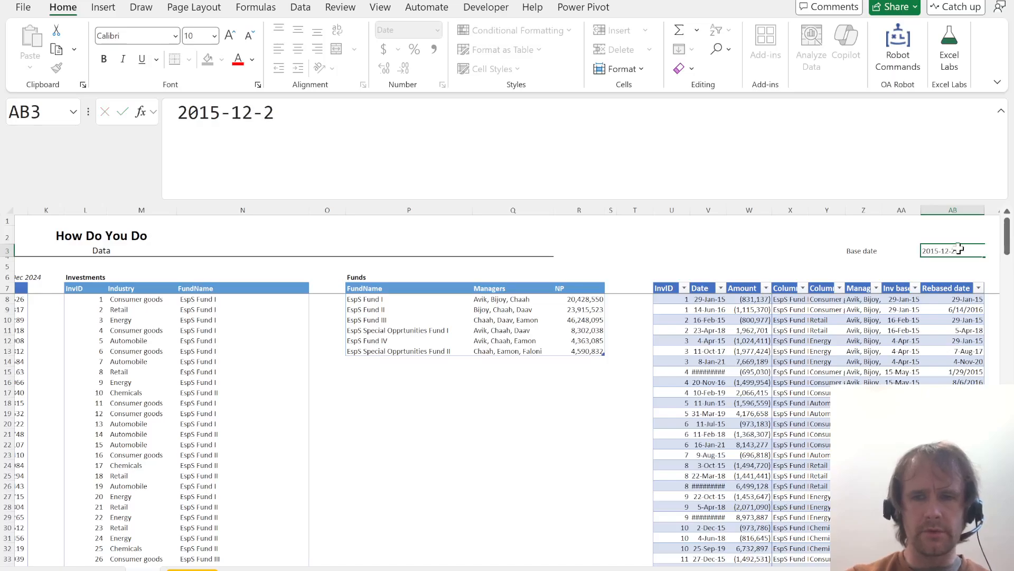
{"action": "key", "text": "Return"}
{"action": "key", "text": "ctrl+Page_Down"}
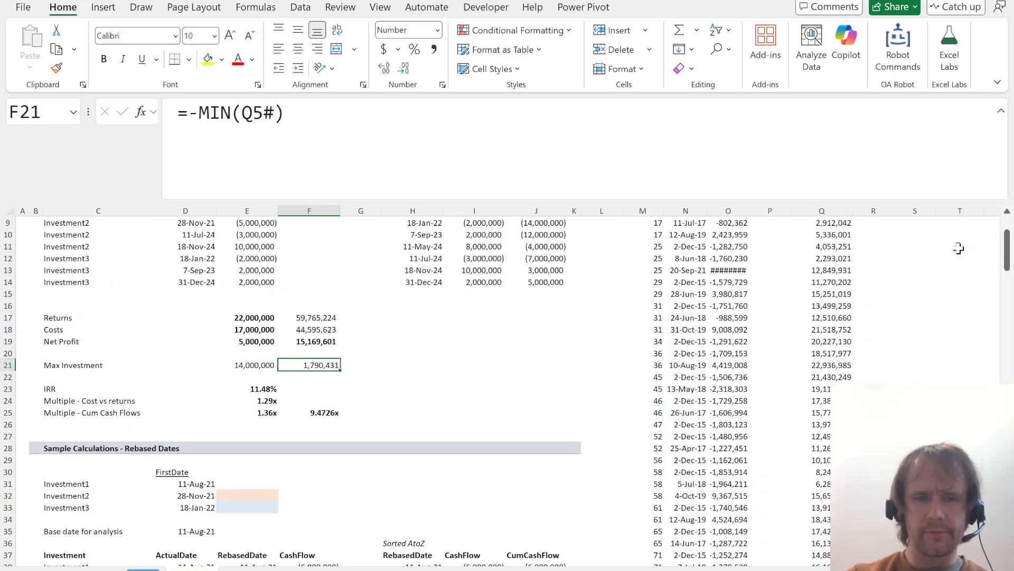
- Examine the order of the rebased dates in the filtered Chemicals cash flow list in column N
{"action": "key", "text": "ctrl+Down"}
{"action": "key", "text": "ctrl+Up"}
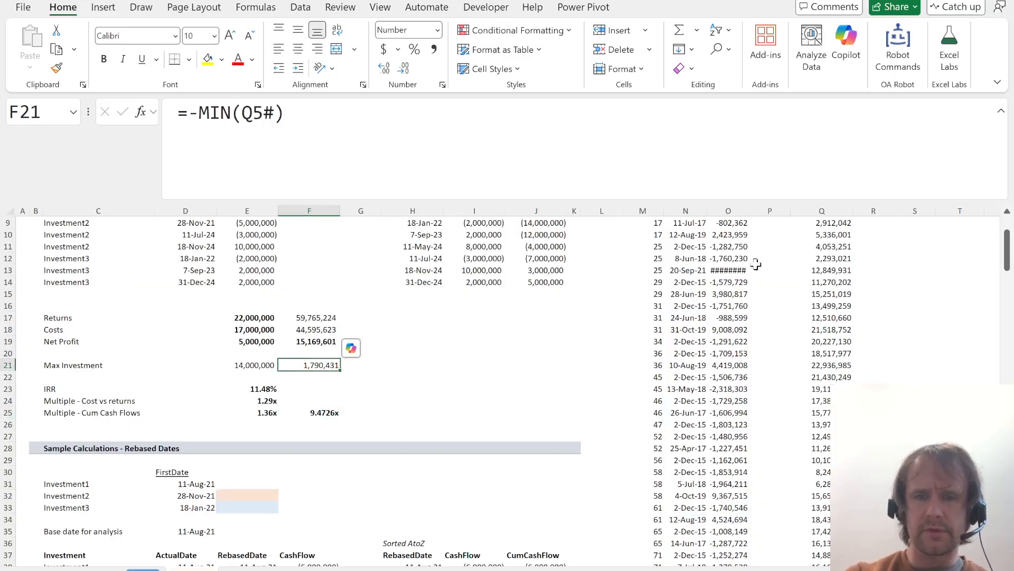
{"action": "left_click", "coordinate": [660, 281]}
{"action": "key", "text": "ctrl+Up"}
{"action": "key", "text": "Right"}
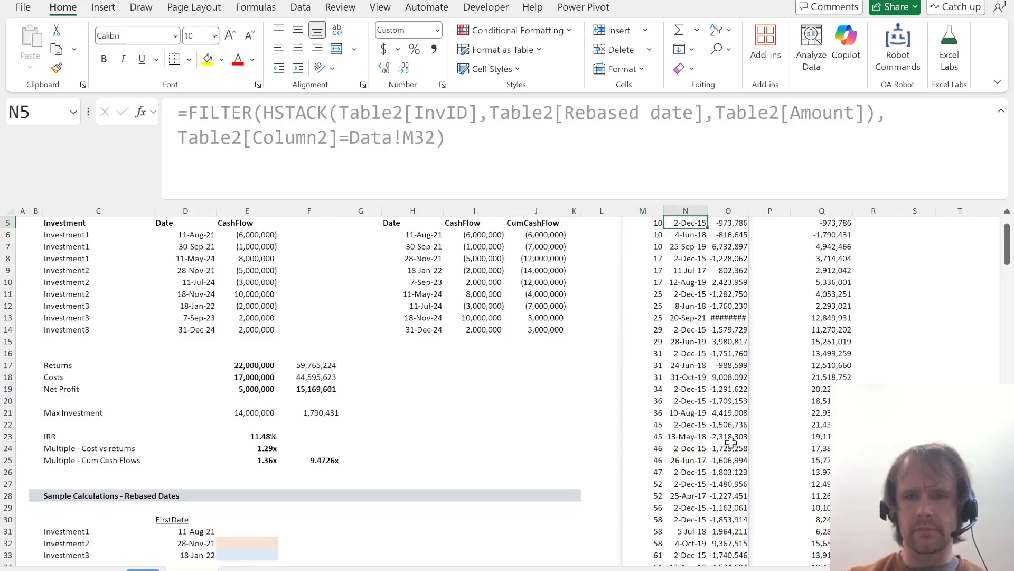
{"action": "key", "text": "Down"}
{"action": "key", "text": "Down"}
{"action": "key", "text": "Down"}
{"action": "key", "text": "ctrl+Up"}
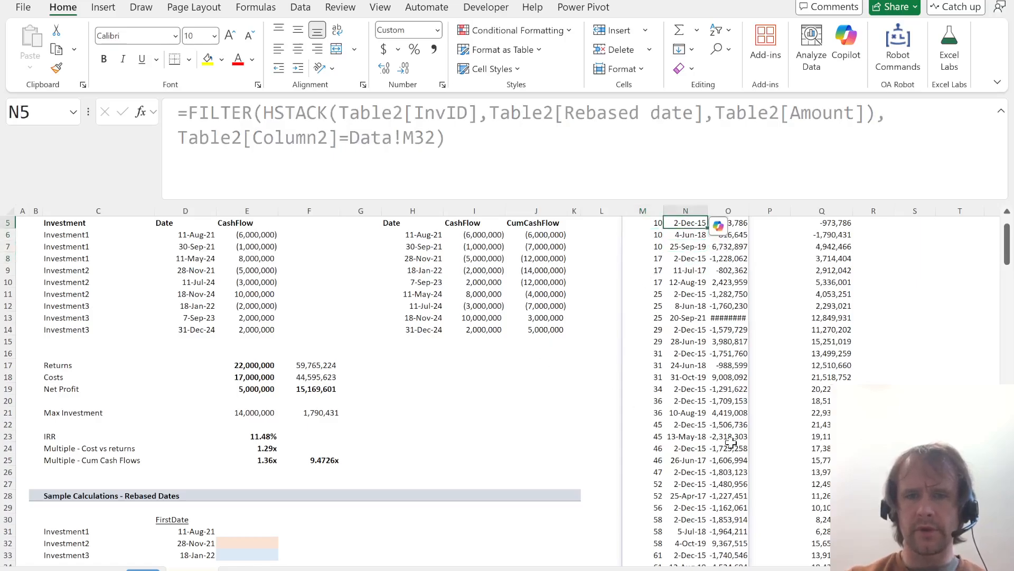
- Wrap the FILTER formula in M5 in SORT with sort index 2 to order the cash flows by rebased date
{"action": "key", "text": "Left"}
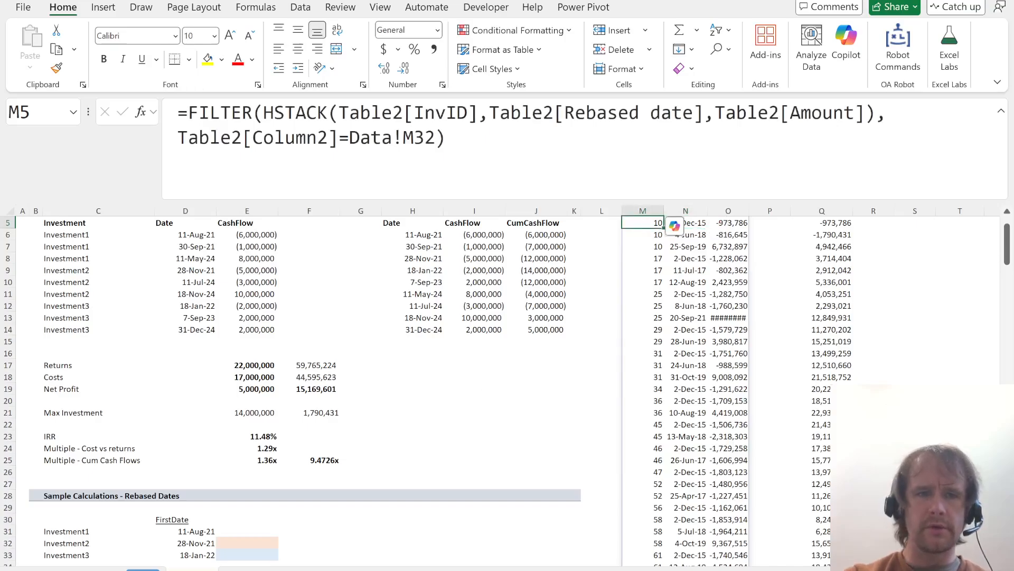
{"action": "key", "text": "F2"}
{"action": "key", "text": "ctrl+Home"}
{"action": "key", "text": "Right"}
{"action": "type", "text": "sort"}
{"action": "key", "text": "Tab"}
{"action": "key", "text": "Down"}
{"action": "key", "text": "End"}
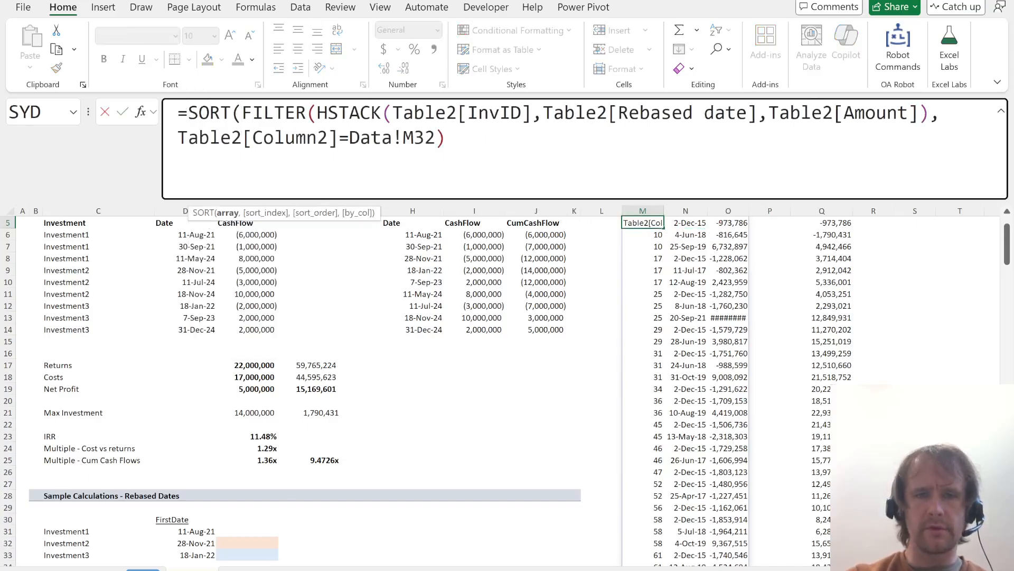
{"action": "type", "text": ",2"}
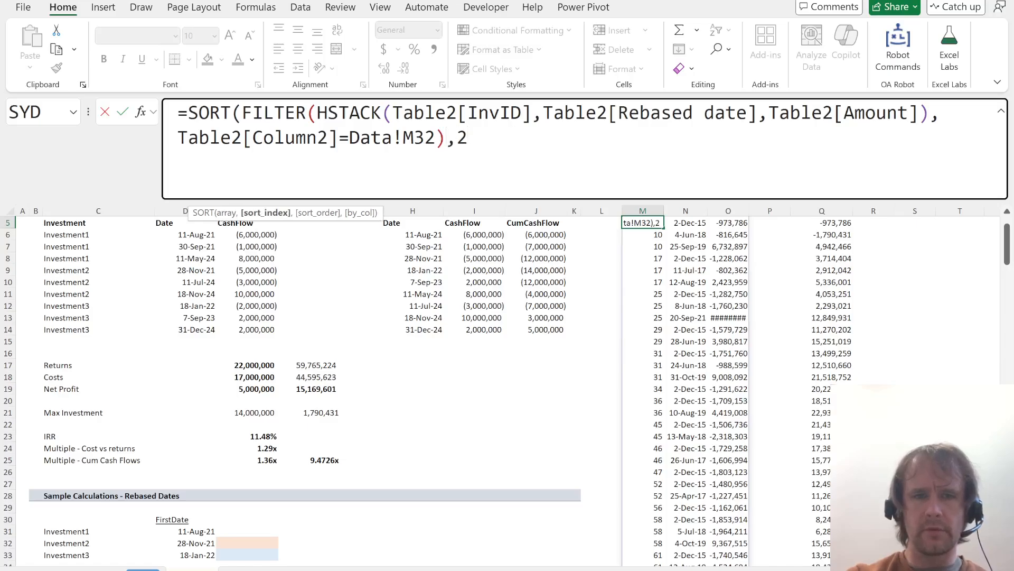
{"action": "type", "text": ")"}
{"action": "key", "text": "Return"}
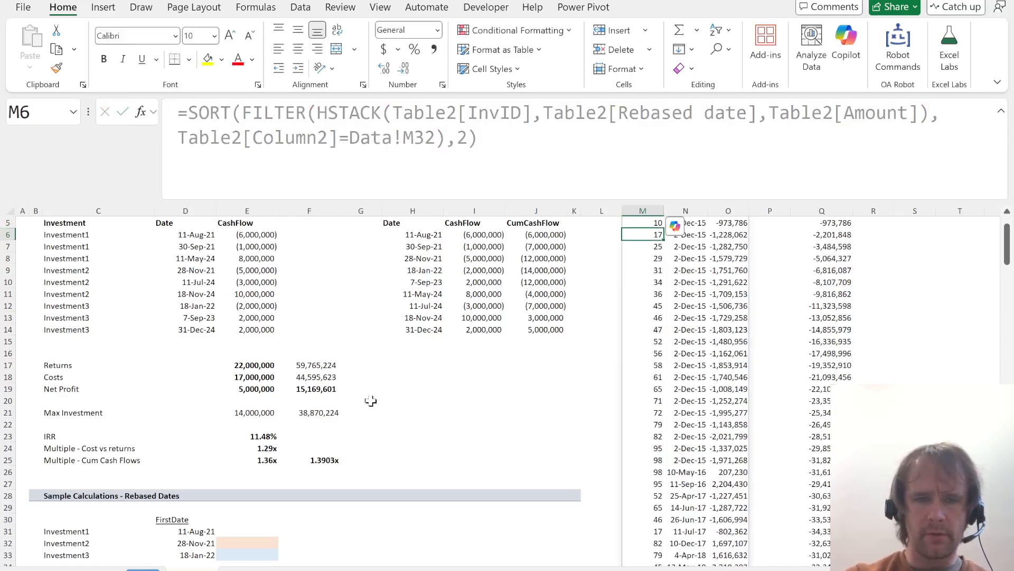
- Check the Cum Cash Flows multiple in F25 and answer question 15 with 1.3903x in the browser quiz
{"action": "left_click", "coordinate": [315, 456]}
{"action": "key", "text": "alt+Tab"}
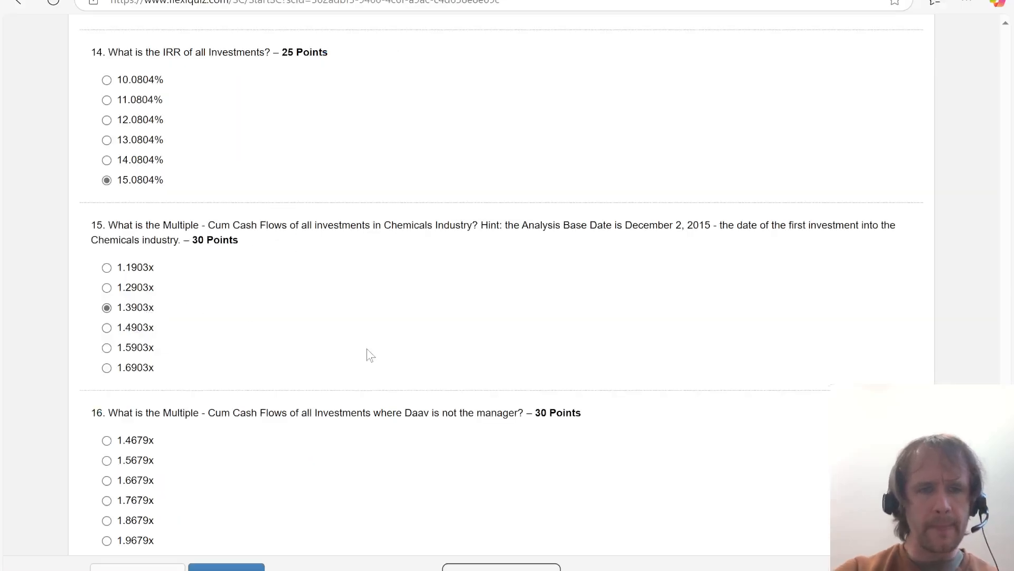
{"action": "scroll", "coordinate": [370, 354], "scroll_direction": "down", "scroll_amount": 2}
- Switch back to Excel and add a table column header in AC7 of the Data sheet to flag investments without question 16's excluded manager
{"action": "key", "text": "alt+Tab"}
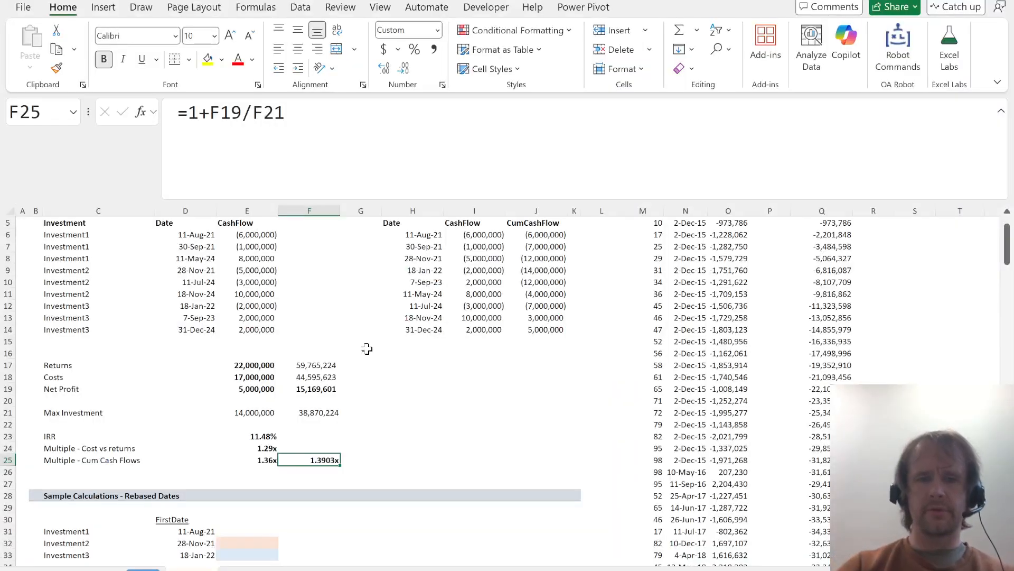
{"action": "key", "text": "ctrl+Page_Down"}
{"action": "key", "text": "Down"}
{"action": "key", "text": "Down"}
{"action": "key", "text": "Down"}
{"action": "key", "text": "Down"}
{"action": "key", "text": "Right"}
{"action": "key", "text": "Right"}
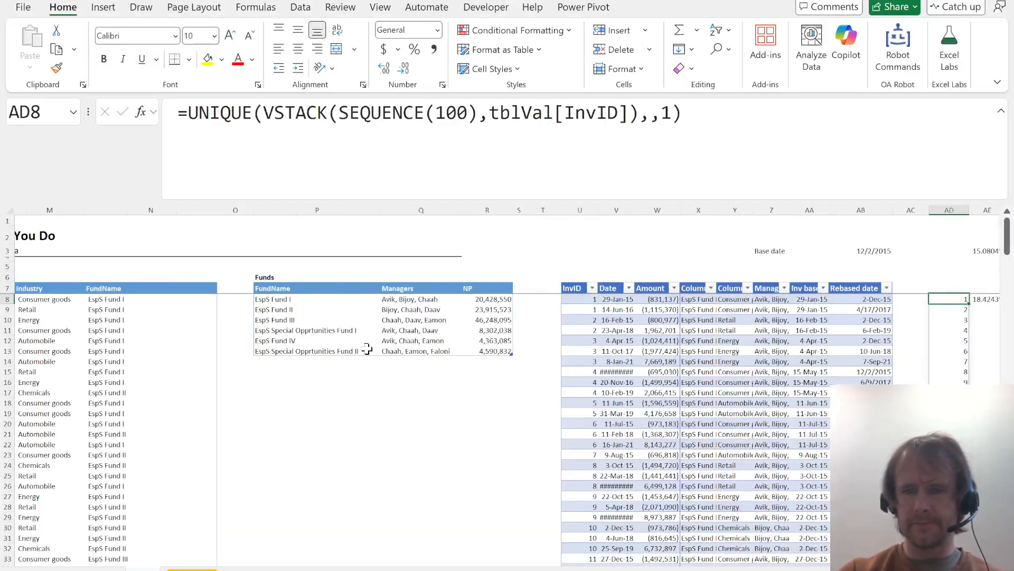
{"action": "key", "text": "Right"}
{"action": "key", "text": "Left"}
{"action": "key", "text": "Left"}
{"action": "key", "text": "Up"}
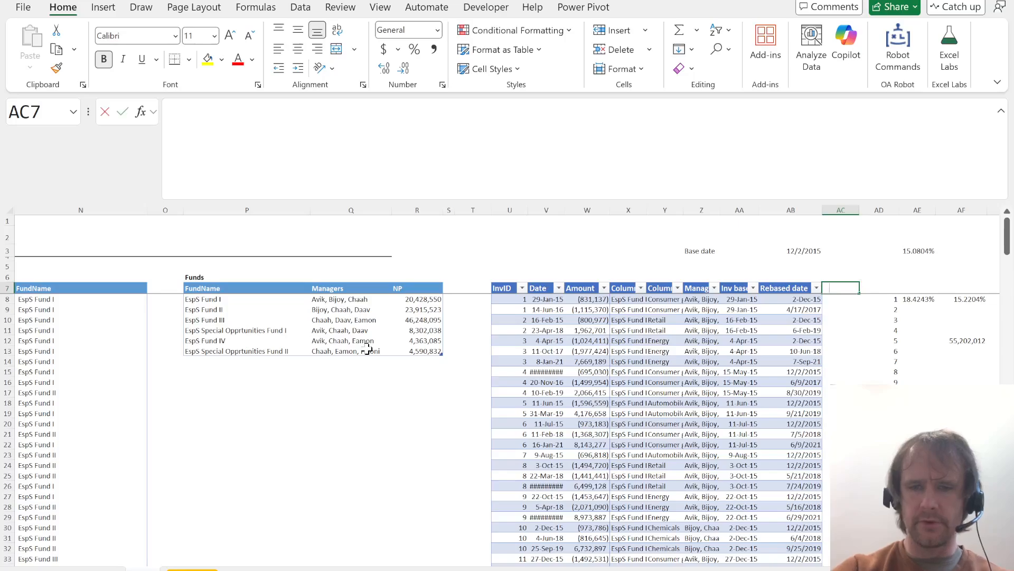
{"action": "type", "text": "No daav"}
{"action": "key", "text": "Return"}
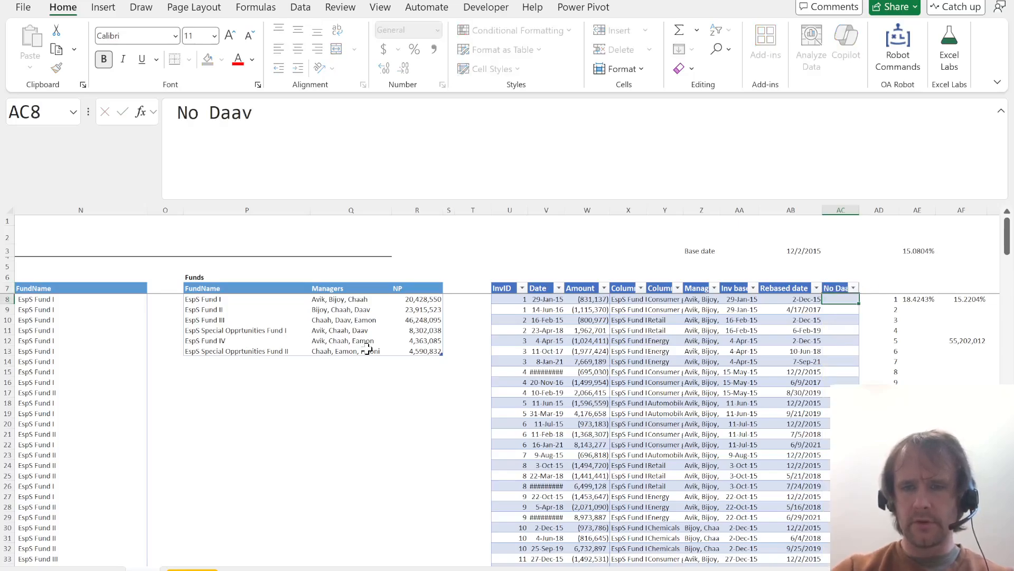
- Filter the Managers column to exclude the three combinations containing the manager named in question 16
{"action": "key", "text": "Up"}
{"action": "key", "text": "Left"}
{"action": "key", "text": "Left"}
{"action": "key", "text": "Left"}
{"action": "key", "text": "Left"}
{"action": "key", "text": "Right"}
{"action": "key", "text": "alt+Down"}
{"action": "key", "text": "Down"}
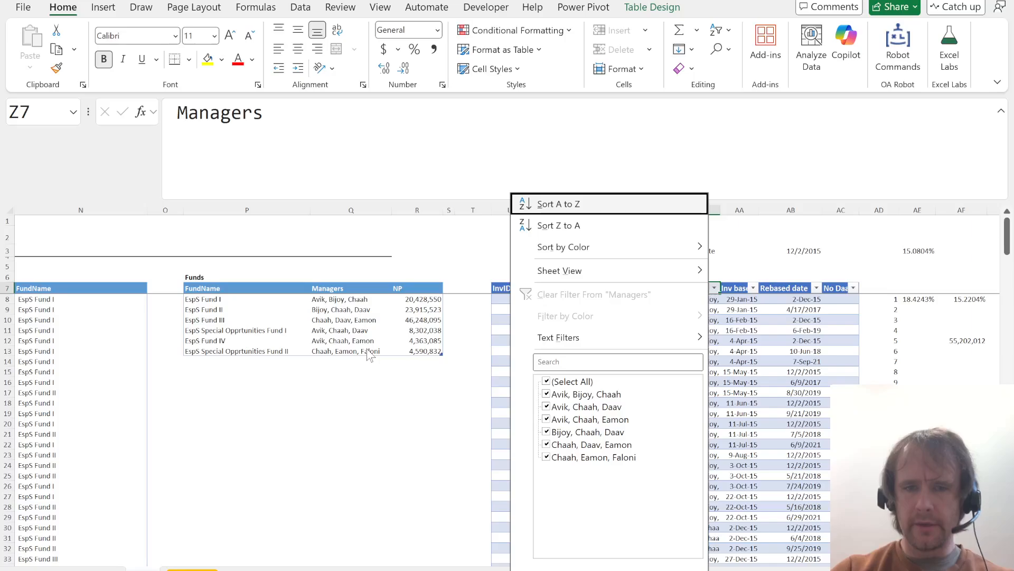
{"action": "key", "text": "e"}
{"action": "key", "text": "Down"}
{"action": "key", "text": "Down"}
{"action": "key", "text": "Down"}
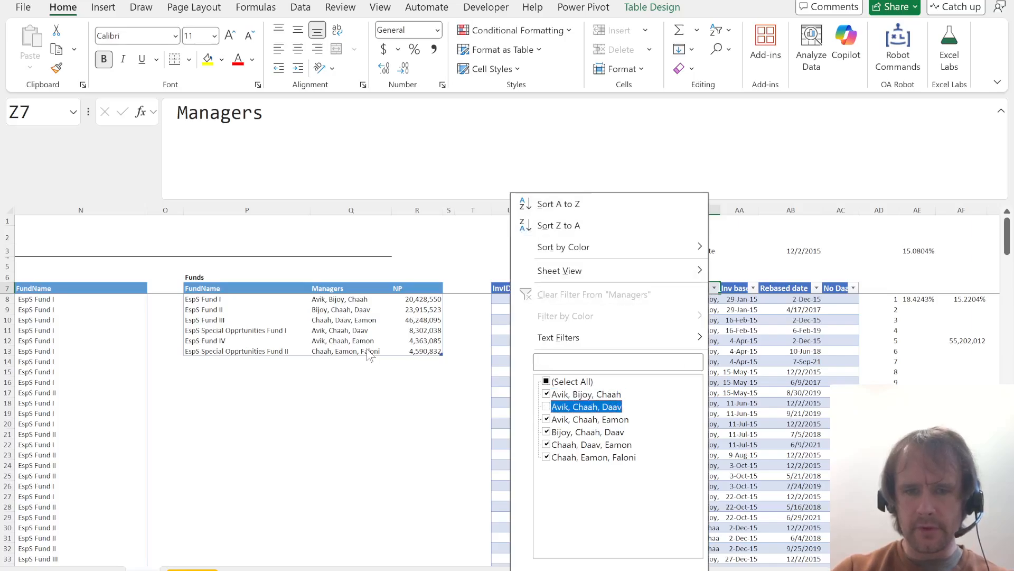
{"action": "key", "text": "Down"}
{"action": "key", "text": "Down"}
{"action": "key", "text": "Down"}
{"action": "key", "text": "space"}
{"action": "key", "text": "Down"}
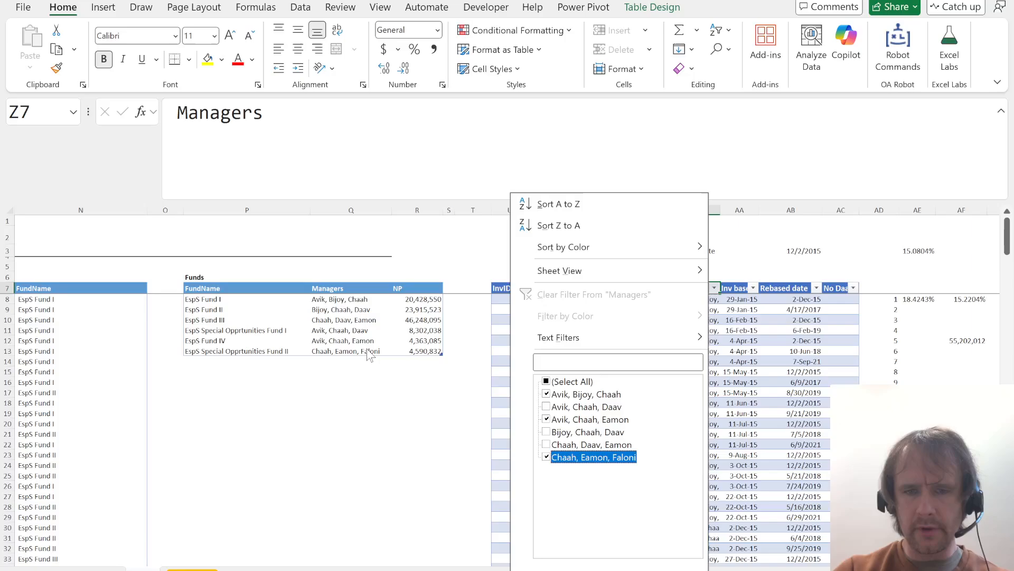
{"action": "key", "text": "Up"}
{"action": "key", "text": "Up"}
{"action": "key", "text": "Up"}
{"action": "key", "text": "Up"}
{"action": "key", "text": "Up"}
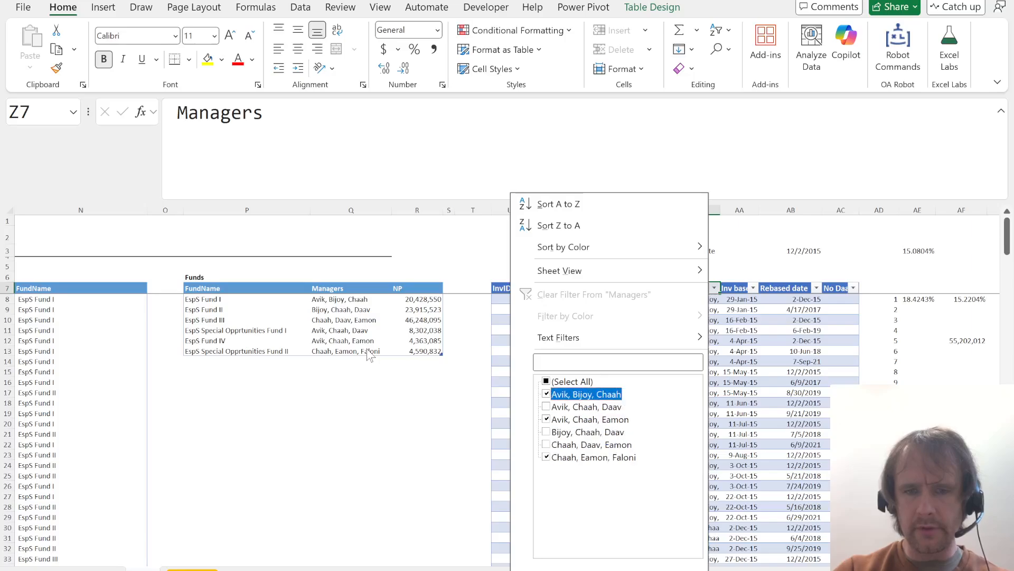
{"action": "key", "text": "Return"}
- Fill the visible cells of the new flag column in AC with 1
{"action": "key", "text": "Down"}
{"action": "key", "text": "Right"}
{"action": "key", "text": "Right"}
{"action": "key", "text": "Right"}
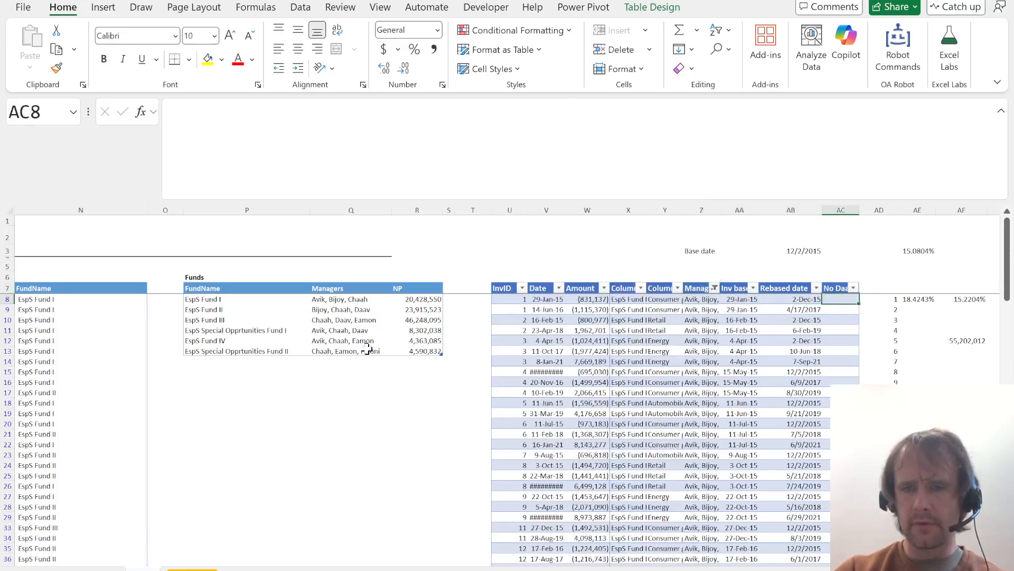
{"action": "key", "text": "ctrl+space"}
{"action": "type", "text": "1"}
{"action": "key", "text": "ctrl+Return"}
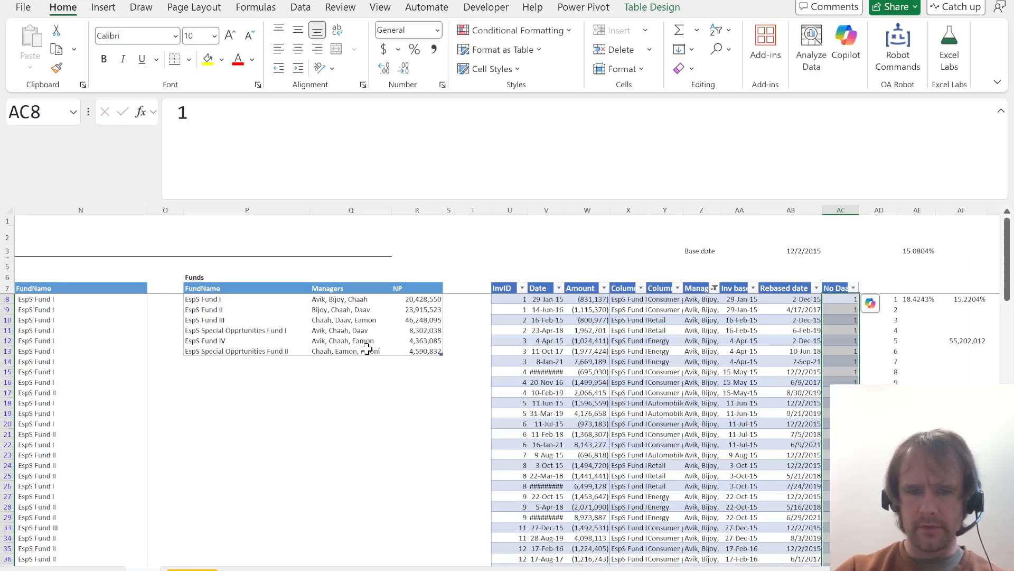
- Check the SORT and FILTER formula in M5 of the sample calculations and return to the Data sheet
{"action": "key", "text": "Up"}
{"action": "key", "text": "ctrl+Page_Up"}
{"action": "key", "text": "Right"}
{"action": "key", "text": "ctrl+Right"}
{"action": "key", "text": "ctrl+Up"}
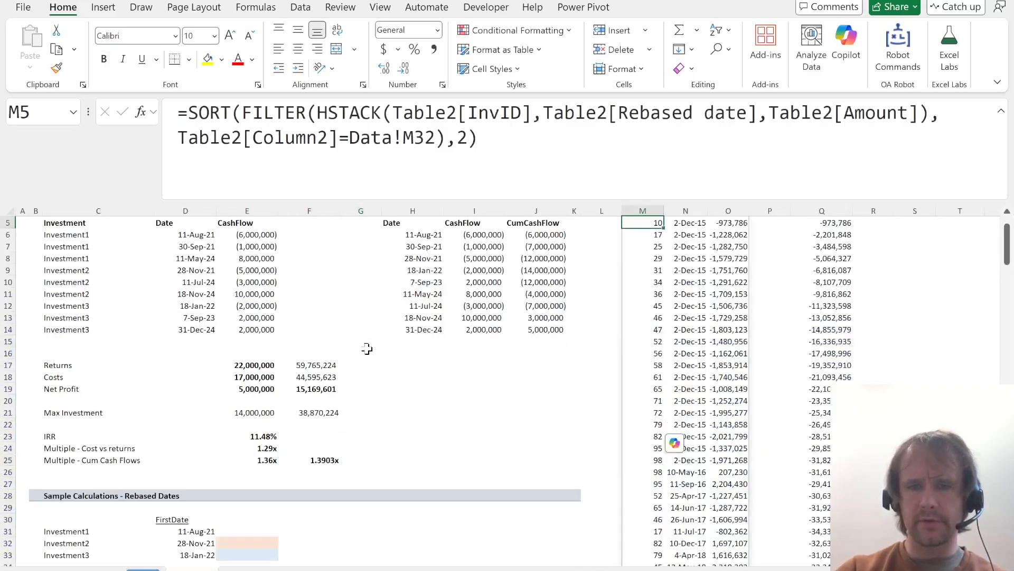
{"action": "key", "text": "Up"}
{"action": "key", "text": "Down"}
{"action": "key", "text": "ctrl+Page_Down"}
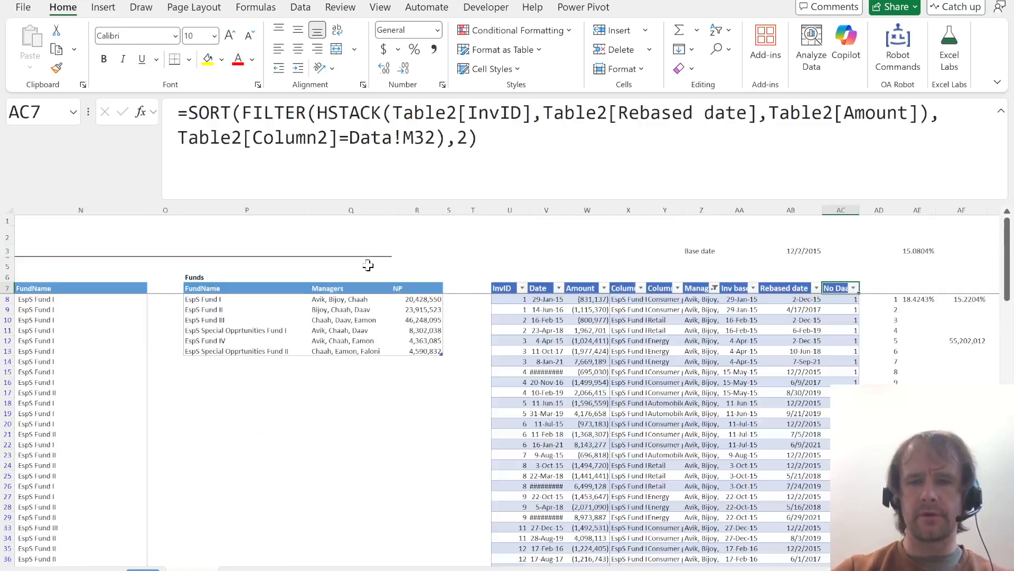
- Clear the Managers filter and filter the flag column in AC to show only rows with 1
{"action": "key", "text": "Left"}
{"action": "key", "text": "Down"}
{"action": "key", "text": "Left"}
{"action": "key", "text": "Right"}
{"action": "key", "text": "Right"}
{"action": "key", "text": "Up"}
{"action": "key", "text": "alt"}
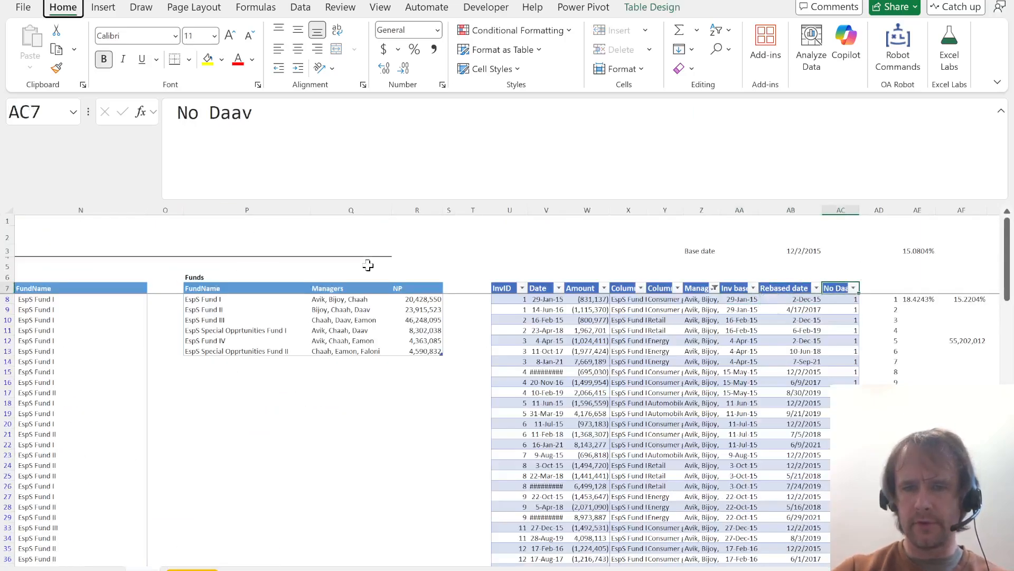
{"action": "key", "text": "alt+Down"}
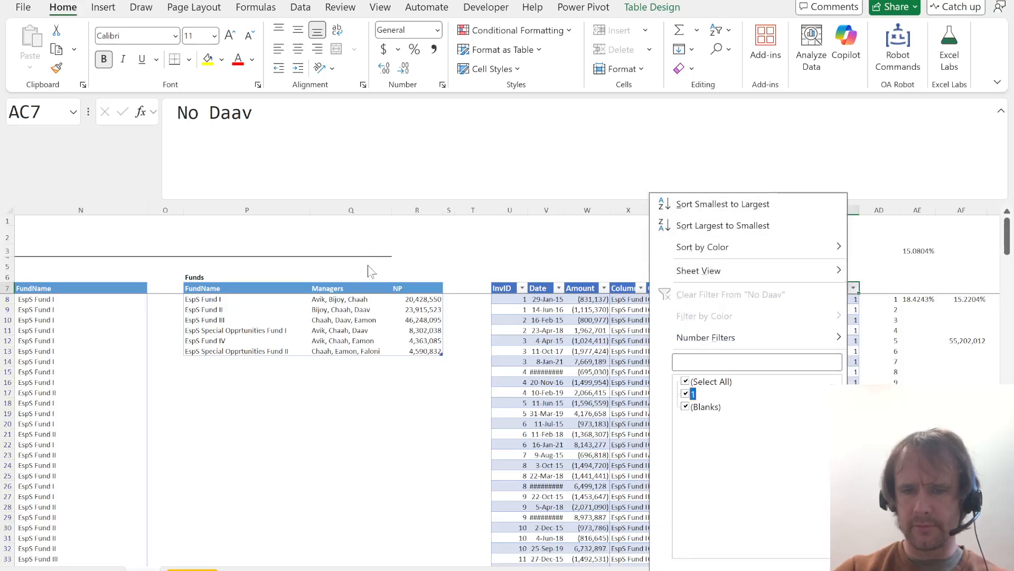
{"action": "key", "text": "Return"}
- Copy the first investment date of the flagged rows, 1/29/2015 in V8, to the base date cell AB3
{"action": "key", "text": "Down"}
{"action": "key", "text": "Left"}
{"action": "key", "text": "Left"}
{"action": "key", "text": "Left"}
{"action": "key", "text": "Left"}
{"action": "key", "text": "Left"}
{"action": "key", "text": "Left"}
{"action": "key", "text": "Left"}
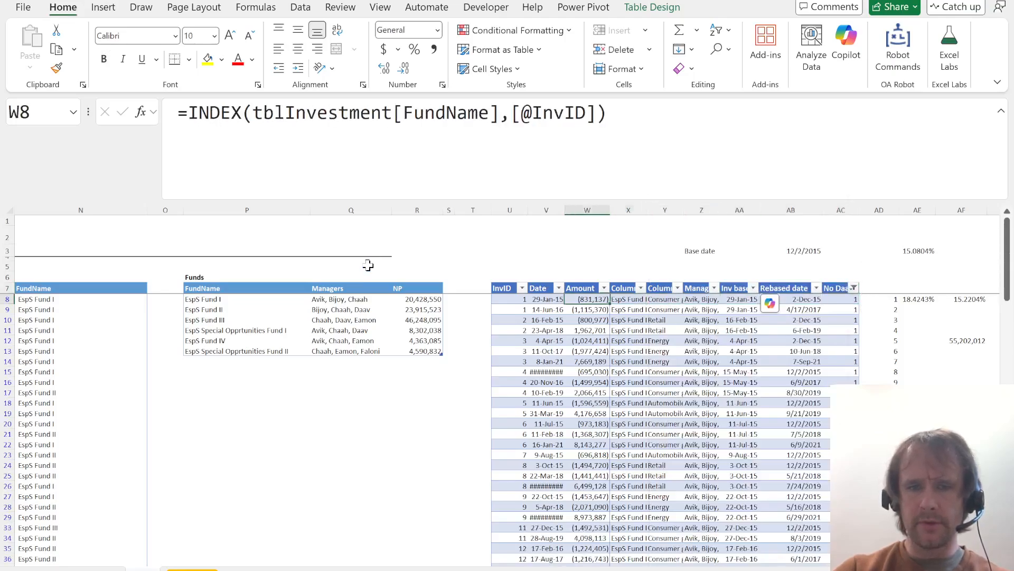
{"action": "key", "text": "ctrl+shift+Down"}
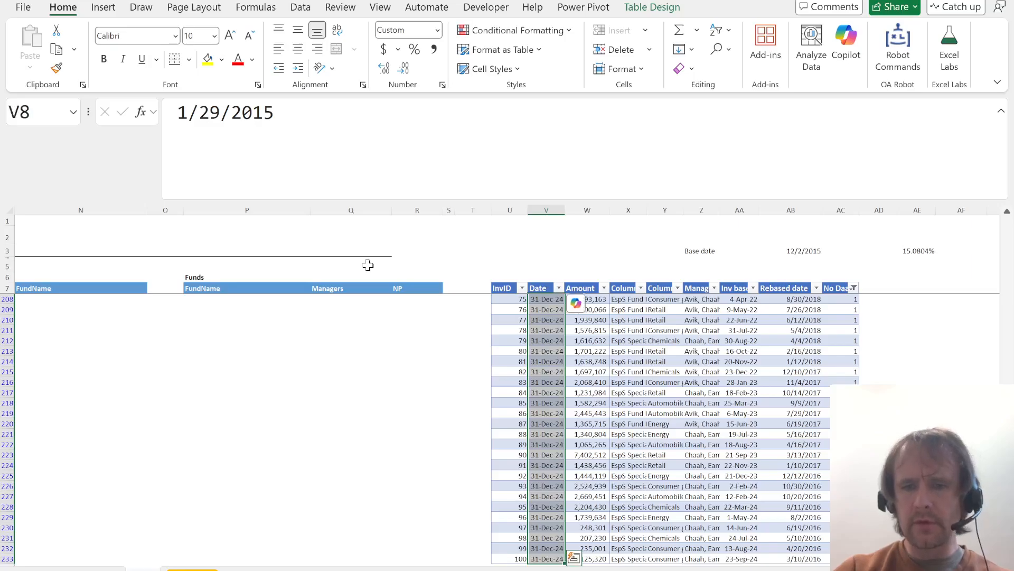
{"action": "key", "text": "Up"}
{"action": "key", "text": "Down"}
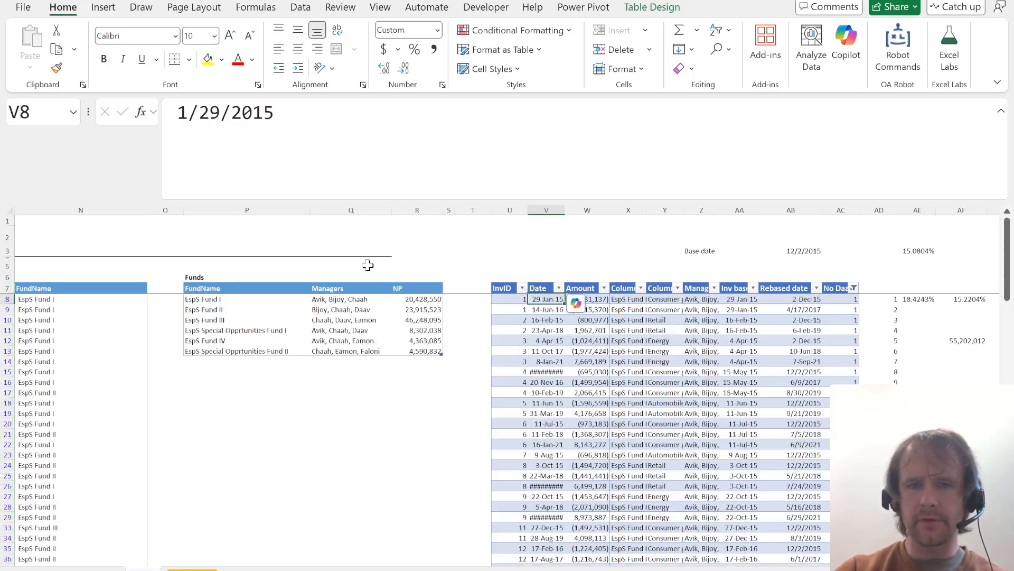
{"action": "key", "text": "ctrl+c"}
{"action": "key", "text": "Right"}
{"action": "key", "text": "Right"}
{"action": "key", "text": "Up"}
{"action": "key", "text": "Up"}
{"action": "key", "text": "Right"}
{"action": "key", "text": "Right"}
{"action": "key", "text": "Right"}
{"action": "key", "text": "Up"}
{"action": "key", "text": "Up"}
{"action": "key", "text": "Right"}
{"action": "key", "text": "Right"}
{"action": "key", "text": "Up"}
{"action": "key", "text": "Left"}
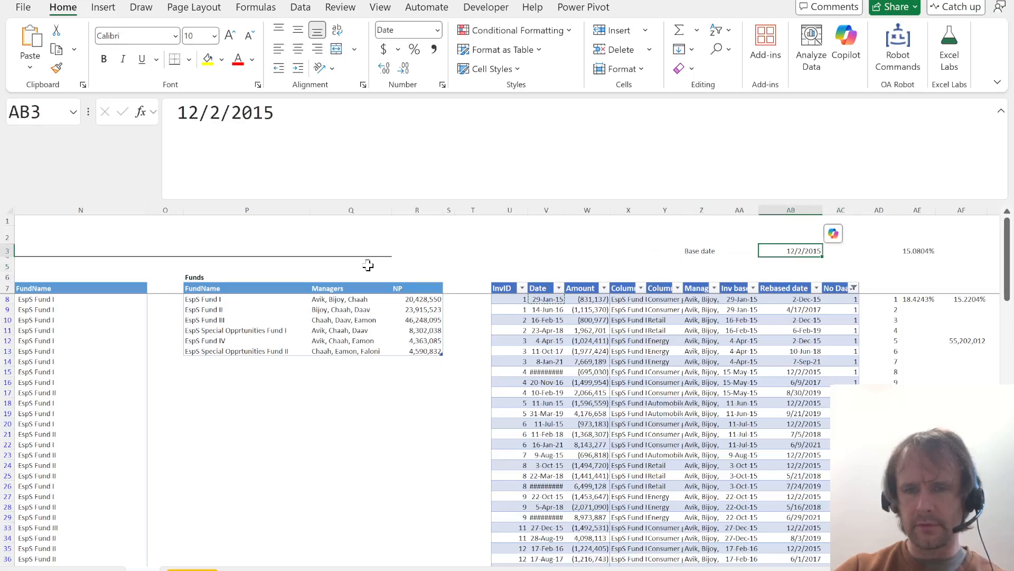
{"action": "key", "text": "ctrl+v"}
- Clear the filter on the flag column in AC
{"action": "key", "text": "Down"}
{"action": "key", "text": "Down"}
{"action": "key", "text": "Down"}
{"action": "key", "text": "Down"}
{"action": "key", "text": "Right"}
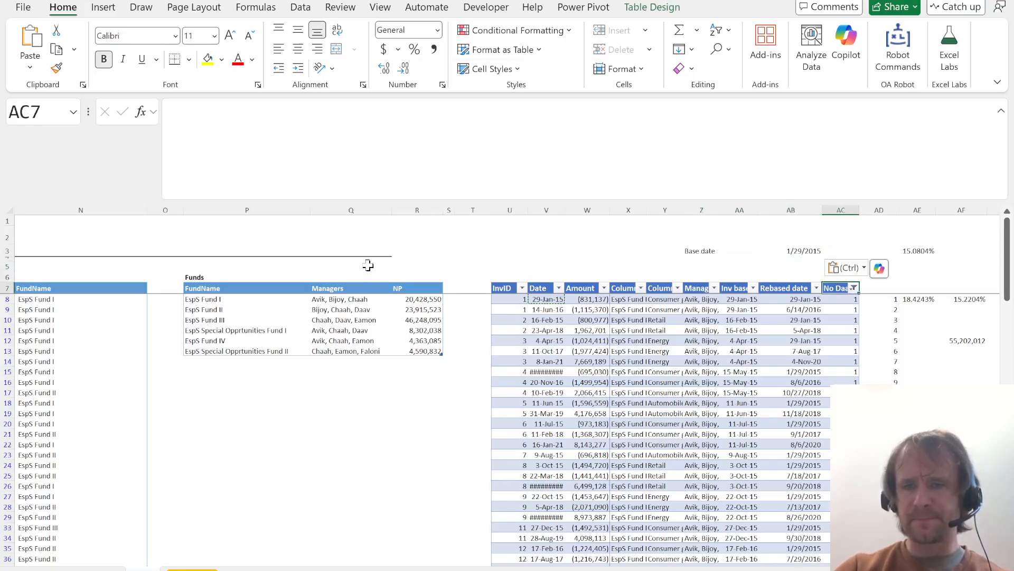
- Replace the Chemicals industry condition of the FILTER formula in M5 with the new flag column of Table2
{"action": "key", "text": "ctrl+Page_Up"}
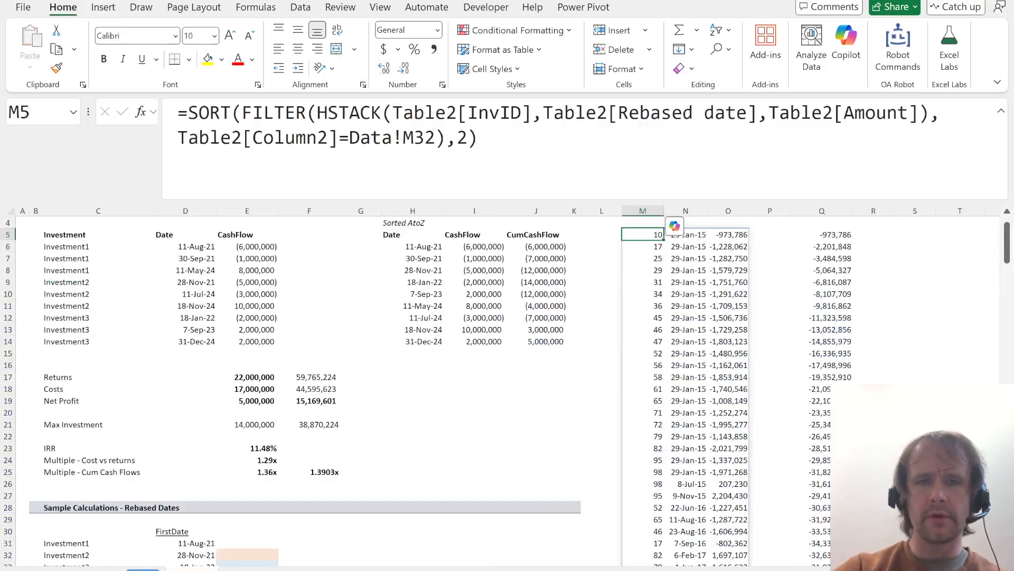
{"action": "left_click", "coordinate": [436, 138]}
{"action": "key", "text": "shift+Home"}
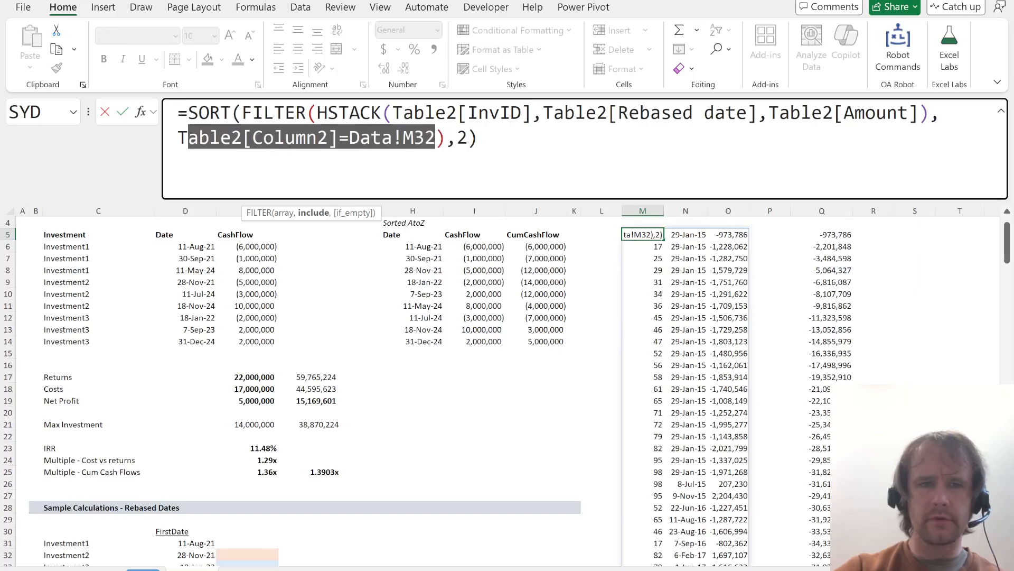
{"action": "key", "text": "BackSpace"}
{"action": "key", "text": "ctrl+Page_Down"}
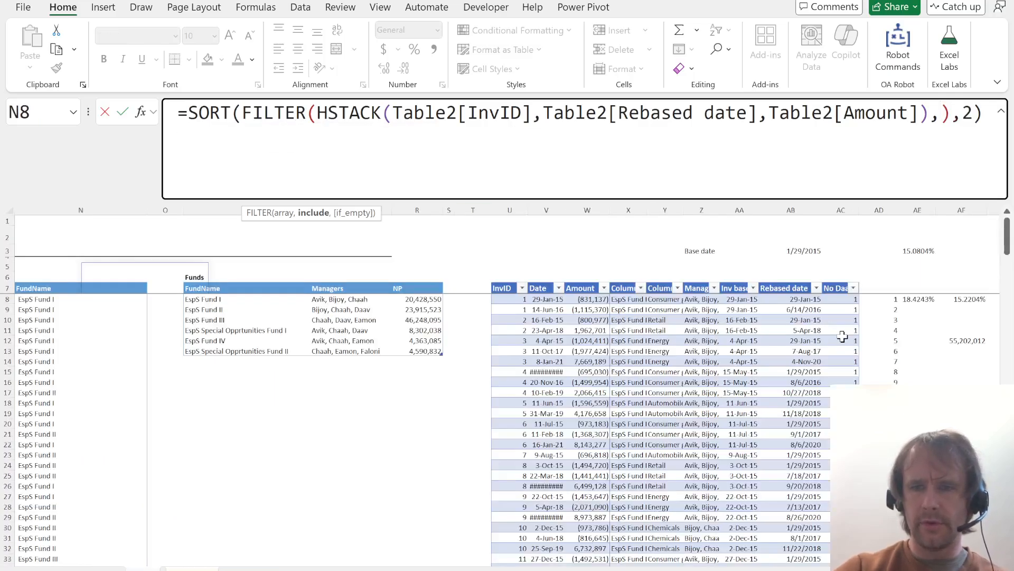
{"action": "left_click", "coordinate": [842, 337]}
{"action": "key", "text": "ctrl+space"}
{"action": "key", "text": "Return"}
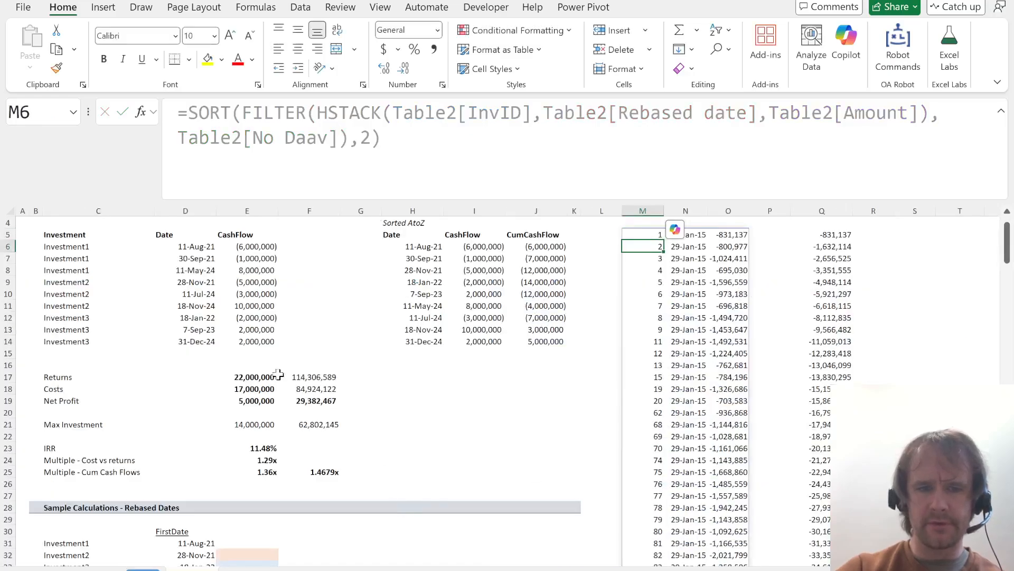
- Check the formulas and cell ranges behind the net profit, costs and returns in F17:F19
{"action": "left_click", "coordinate": [320, 400]}
{"action": "key", "text": "F2"}
{"action": "scroll", "coordinate": [572, 423], "scroll_direction": "down", "scroll_amount": 10}
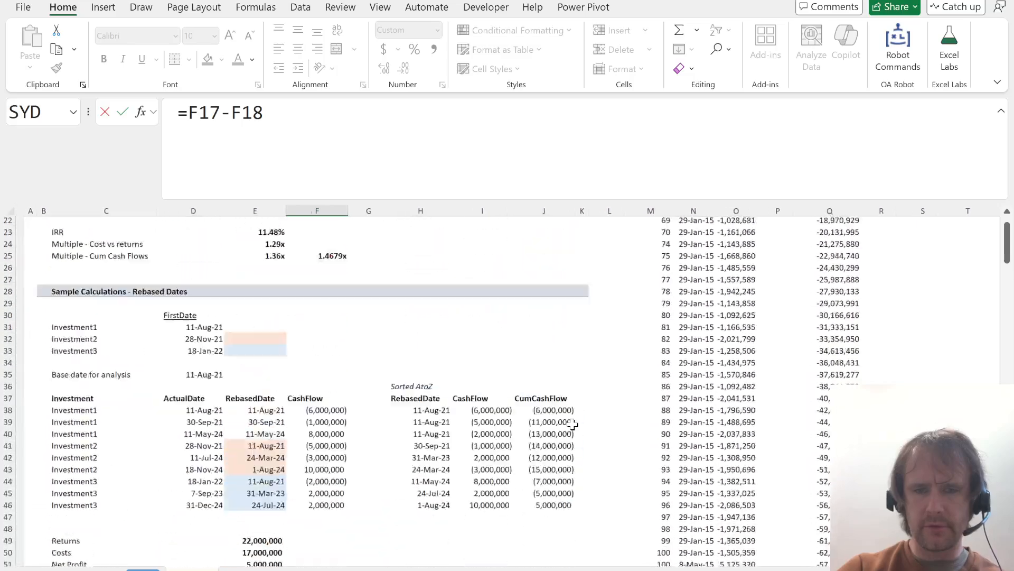
{"action": "key", "text": "Escape"}
{"action": "scroll", "coordinate": [573, 424], "scroll_direction": "up", "scroll_amount": 2}
{"action": "key", "text": "Up"}
{"action": "key", "text": "F2"}
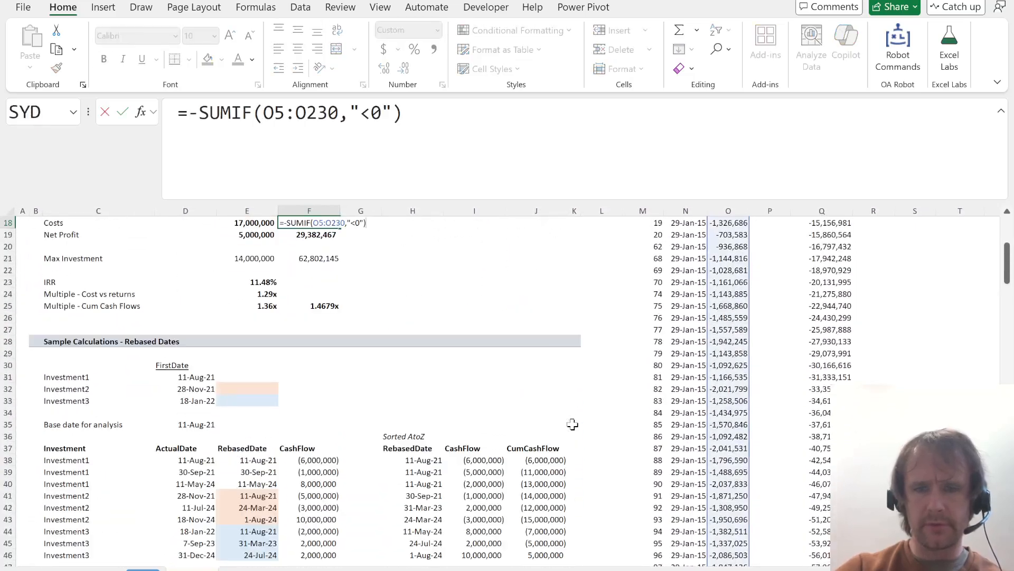
{"action": "scroll", "coordinate": [573, 424], "scroll_direction": "down", "scroll_amount": 17}
{"action": "scroll", "coordinate": [573, 424], "scroll_direction": "down", "scroll_amount": 17}
{"action": "key", "text": "Escape"}
{"action": "key", "text": "Up"}
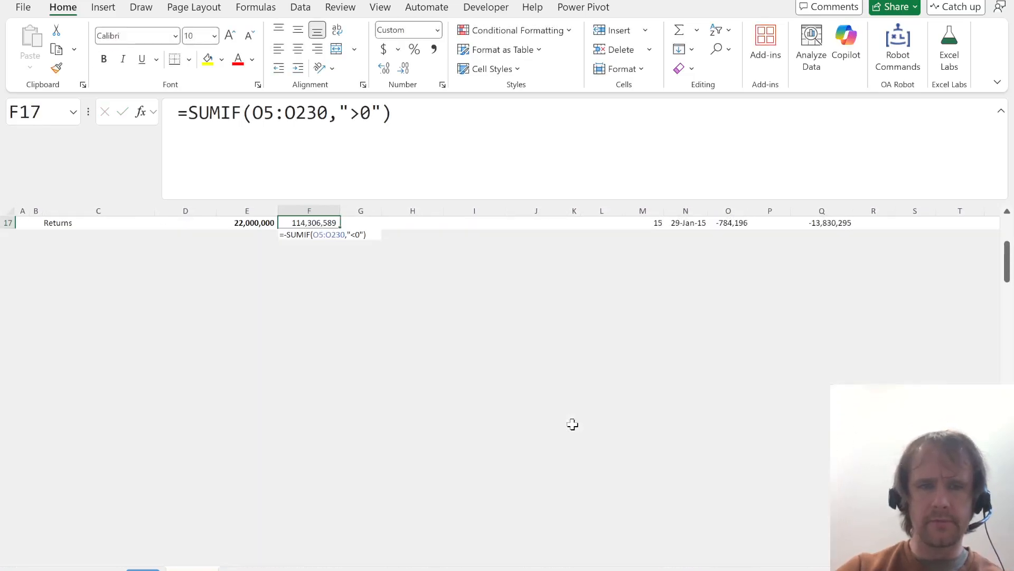
- Check the Cum Cash Flows multiple in F25, answer question 16 with 1.4679x in the browser quiz, and return to cell A1 in Excel
{"action": "key", "text": "Down"}
{"action": "key", "text": "Down"}
{"action": "key", "text": "Down"}
{"action": "key", "text": "Down"}
{"action": "key", "text": "Down"}
{"action": "key", "text": "Down"}
{"action": "key", "text": "Down"}
{"action": "key", "text": "Down"}
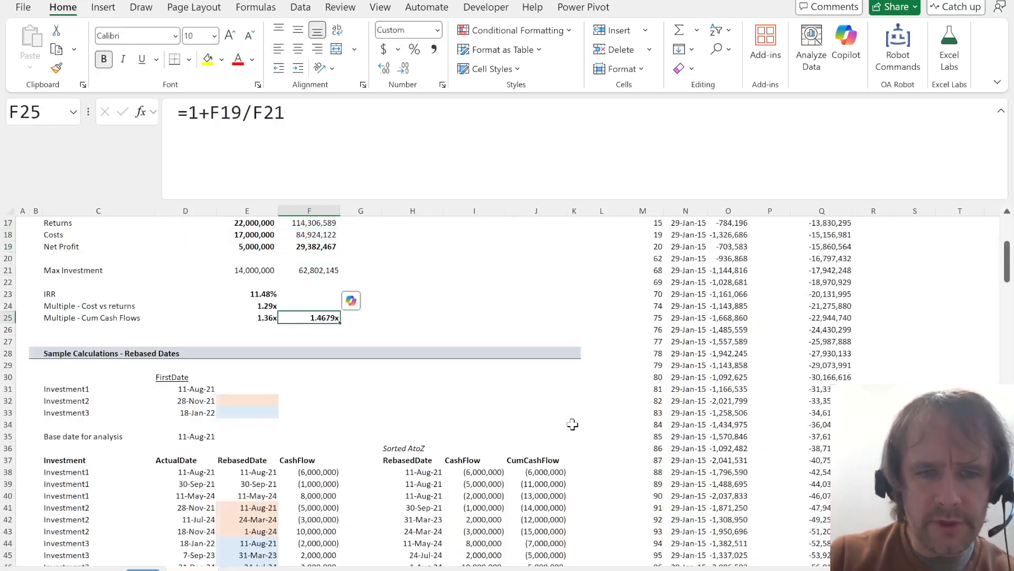
{"action": "key", "text": "alt+Tab"}
{"action": "left_click", "coordinate": [142, 330]}
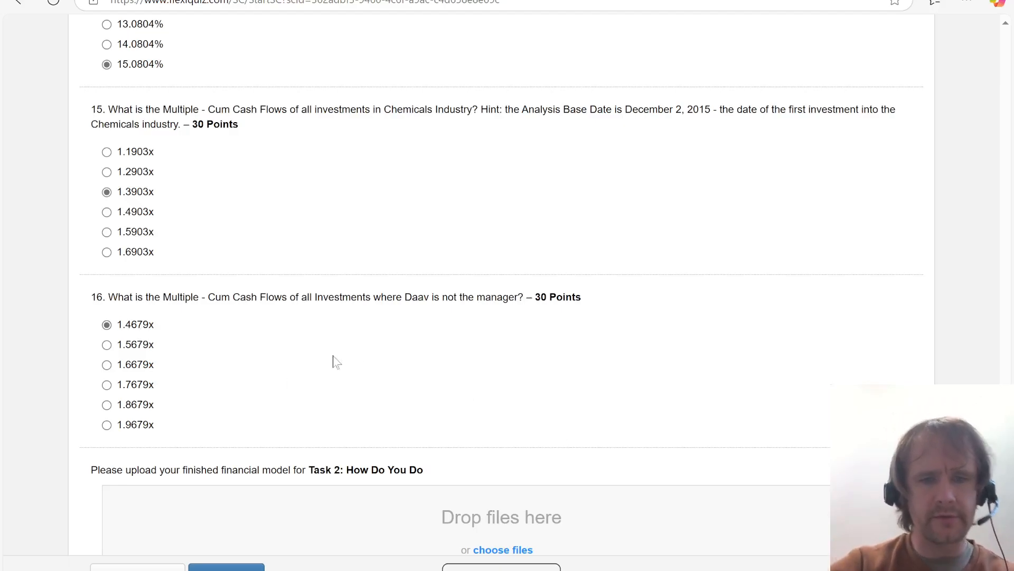
{"action": "key", "text": "alt+Tab"}
{"action": "key", "text": "ctrl+Home"}
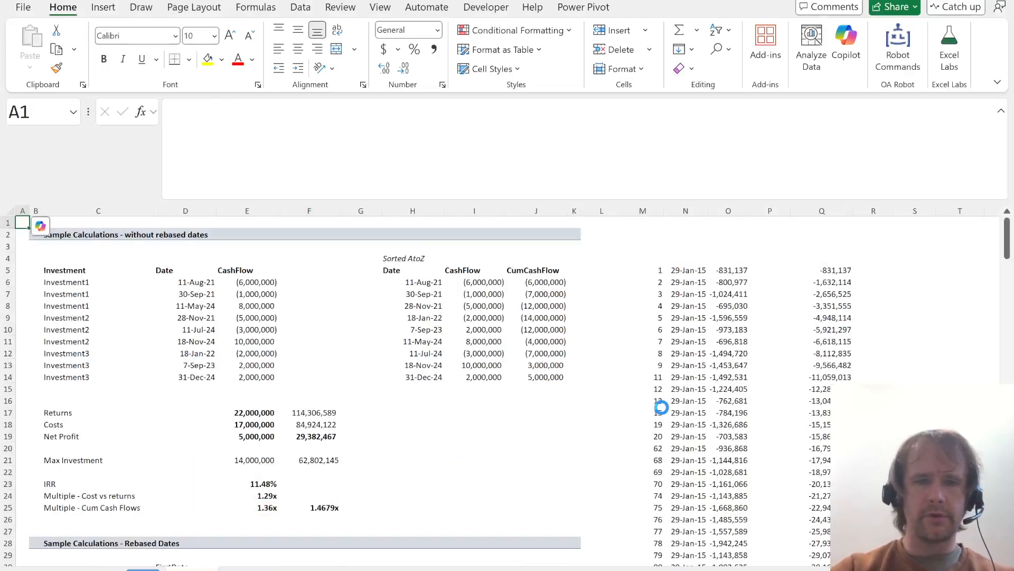